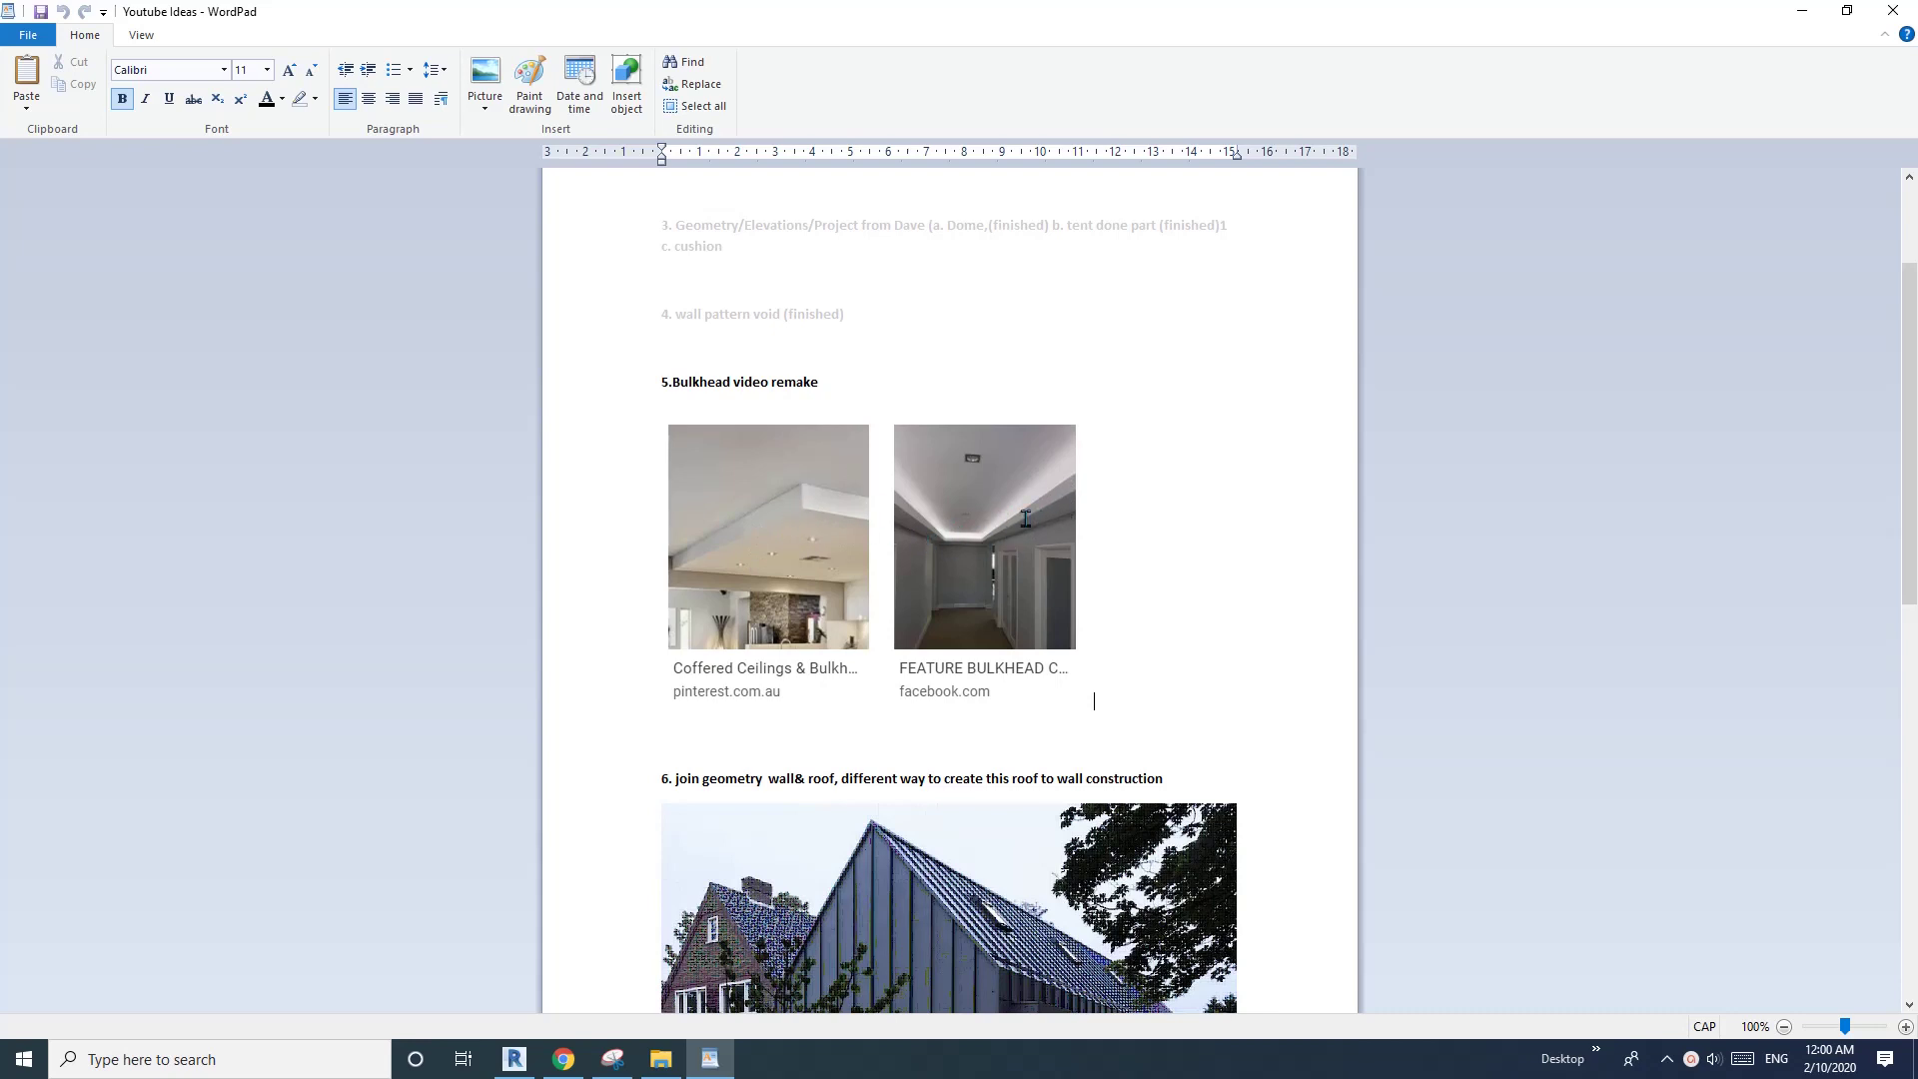
- Switch to Revit and create a new project from the Architectural Template
left_click(516, 1059)
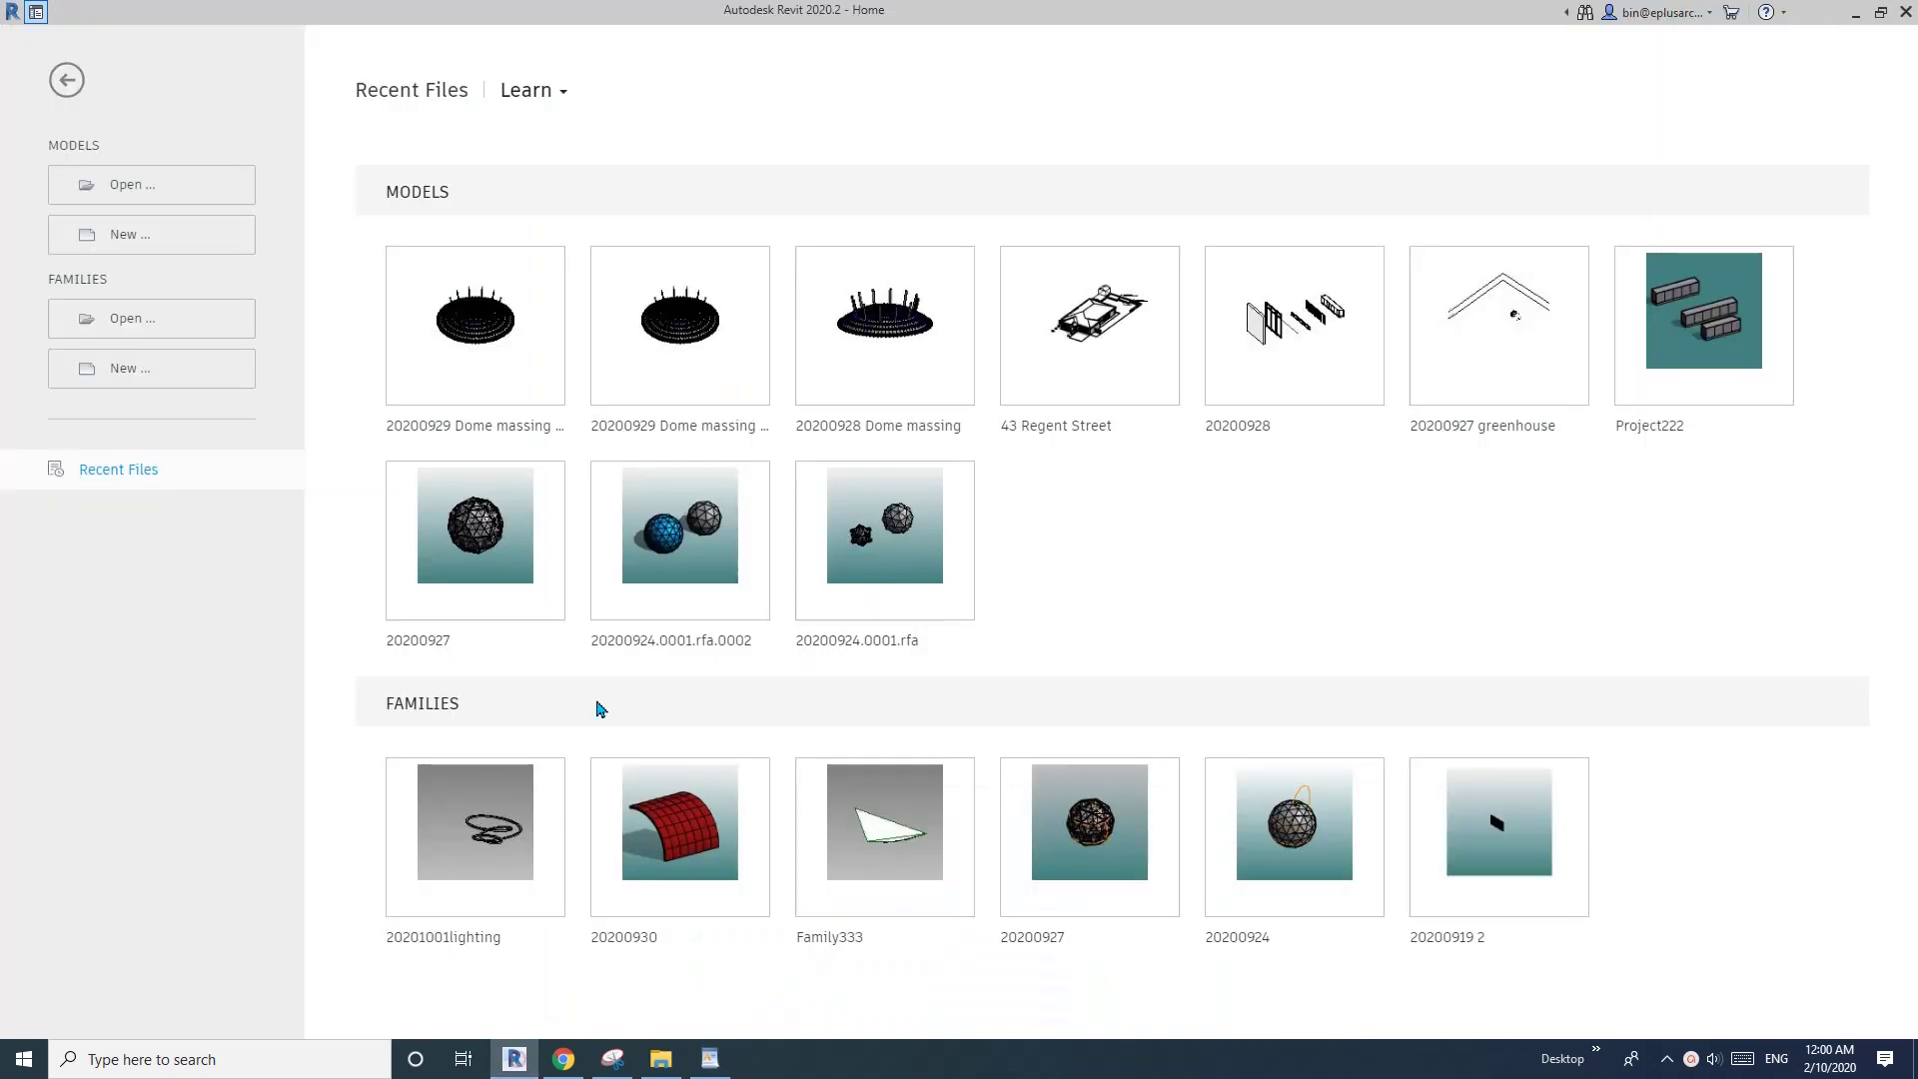
left_click(116, 244)
left_click(897, 322)
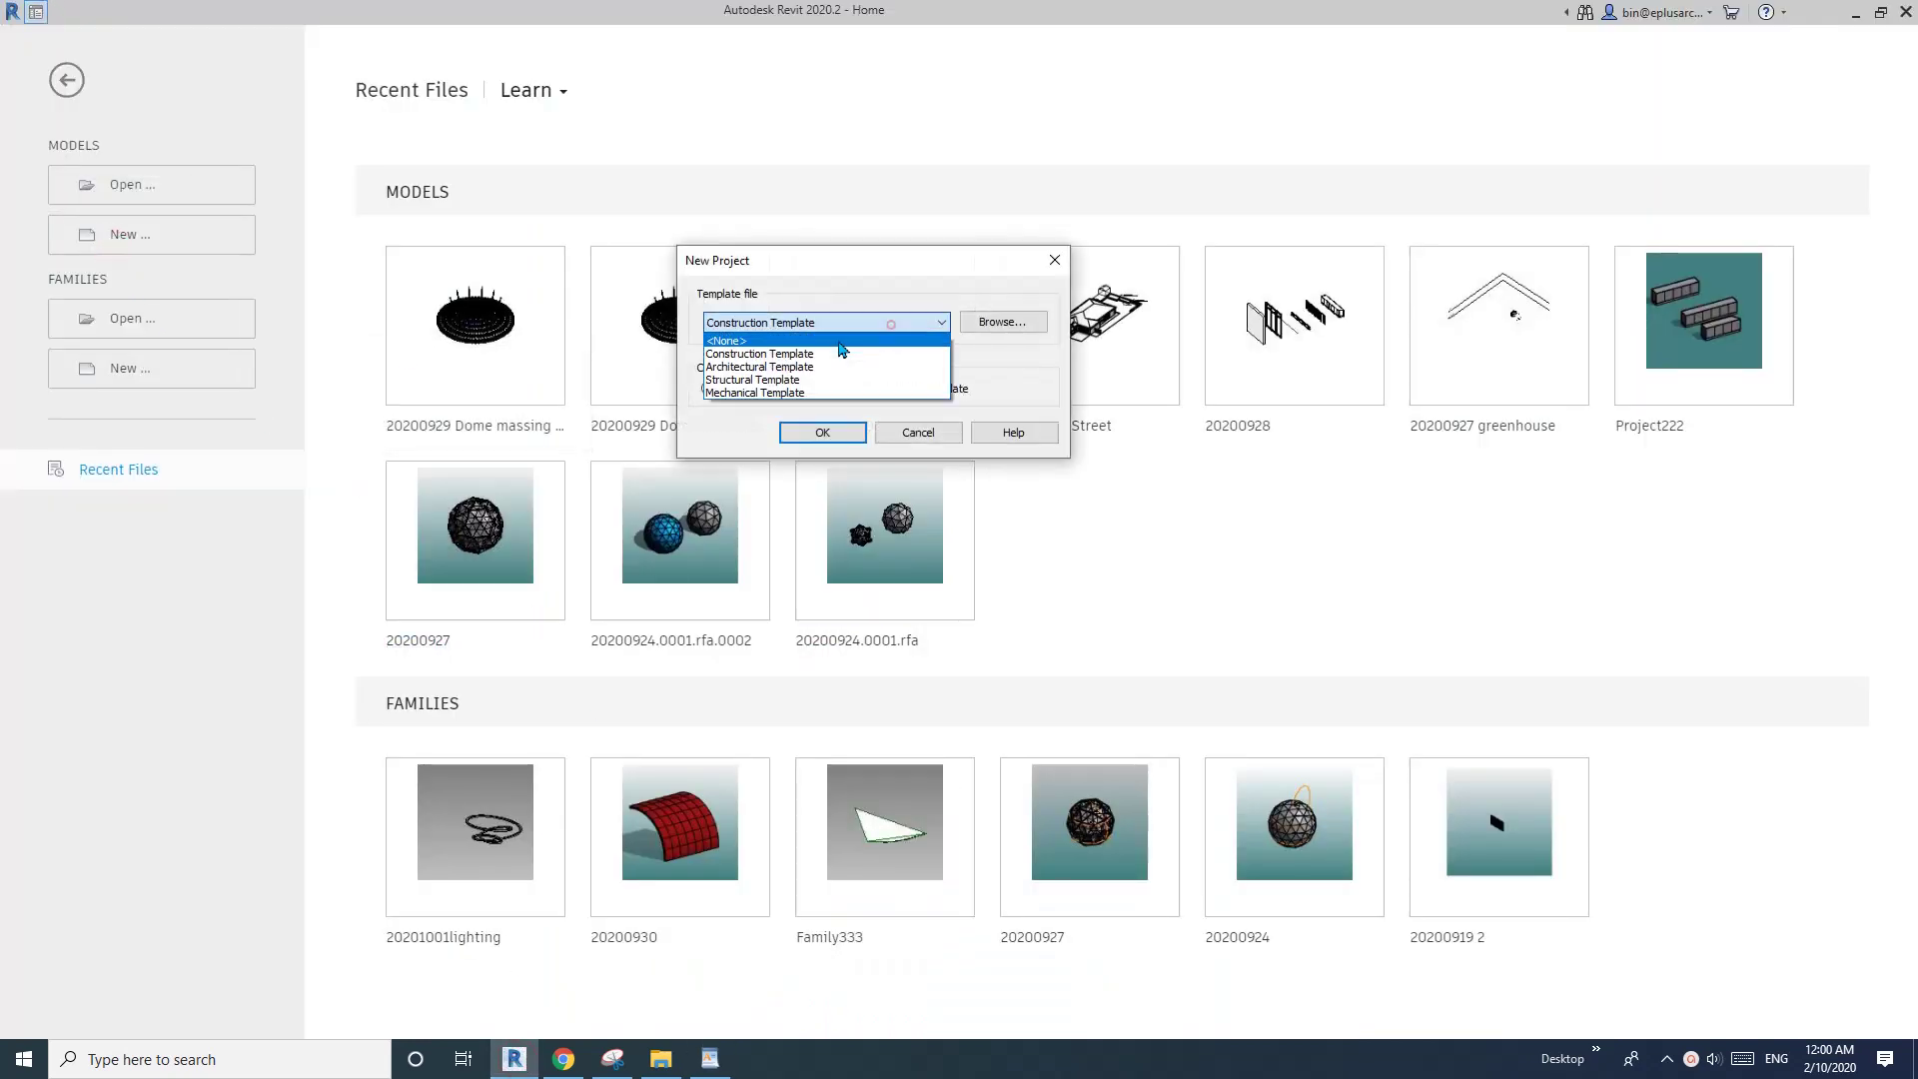
left_click(811, 367)
left_click(829, 431)
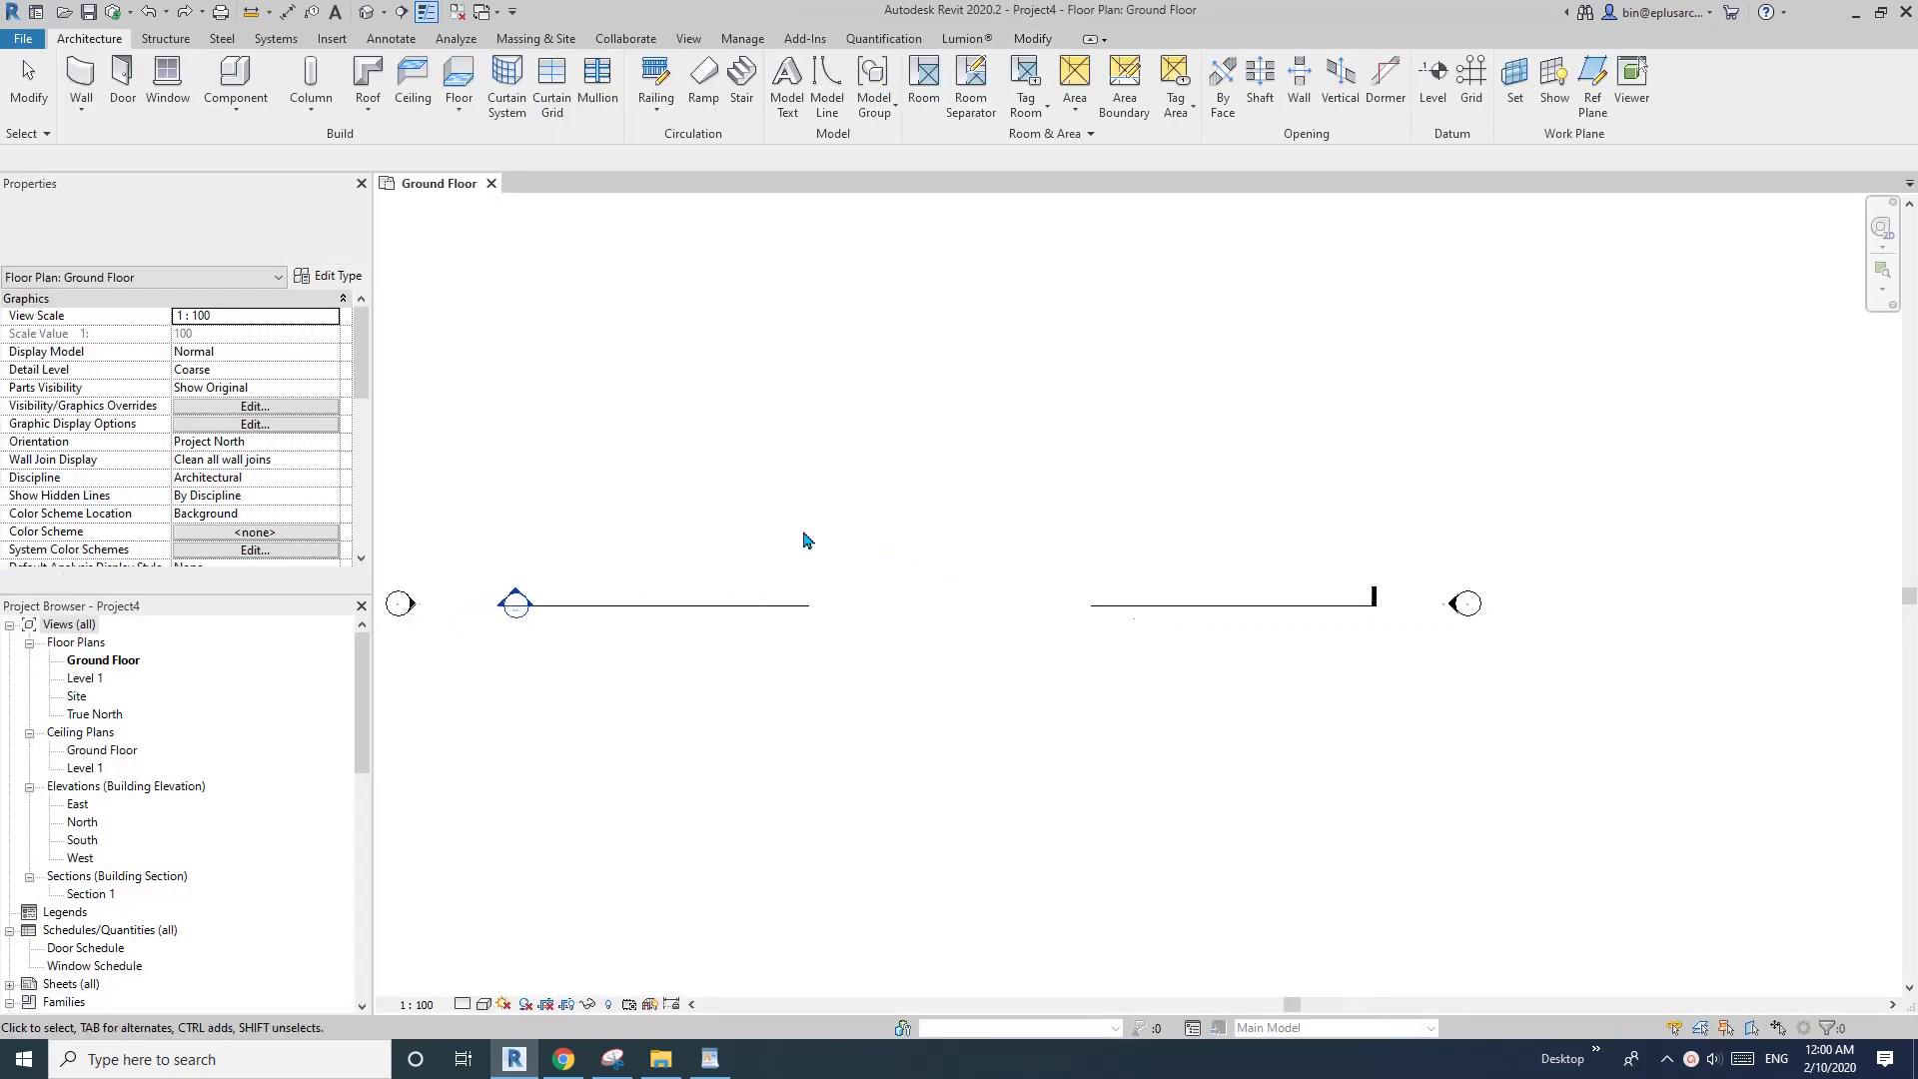
- Start the Wall tool with the basic wall type Brick veneer - 250 timber
key("w")
key("a")
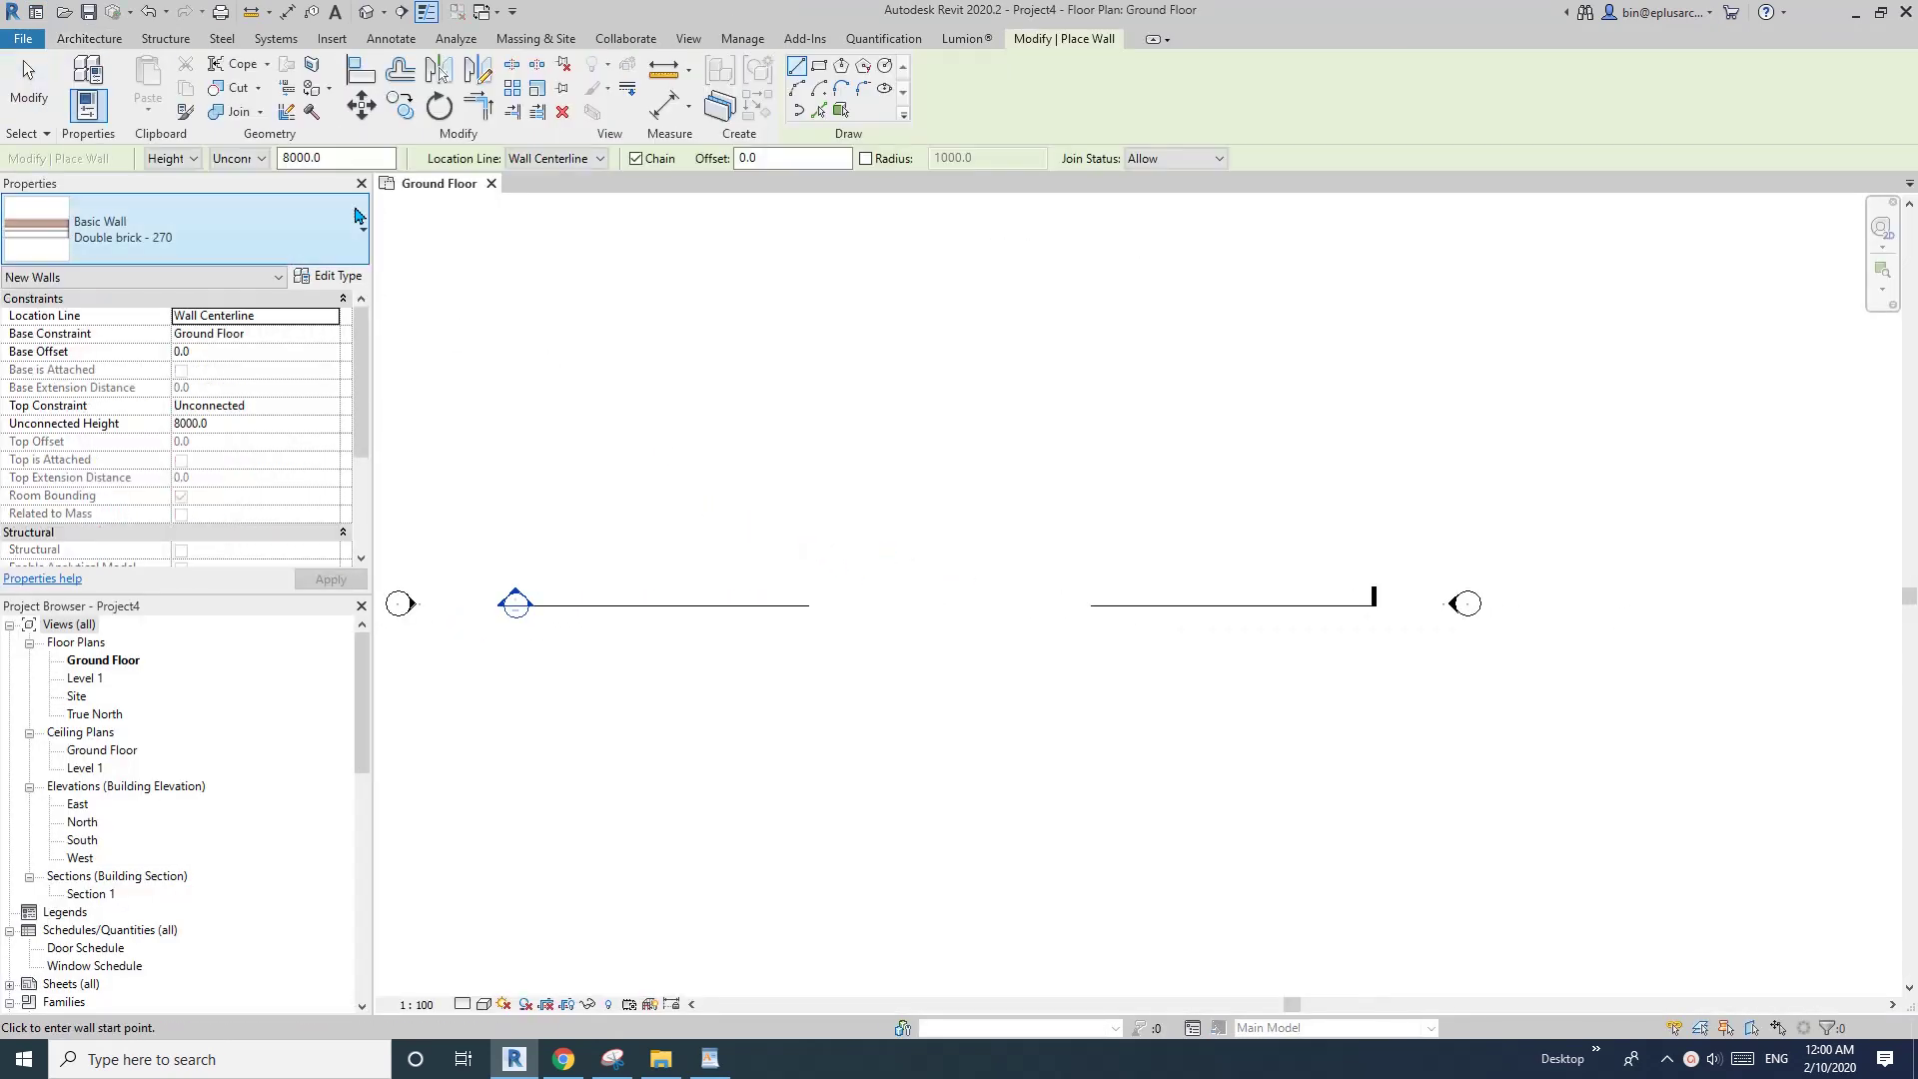
left_click(201, 237)
scroll(64, 377, "up", 1)
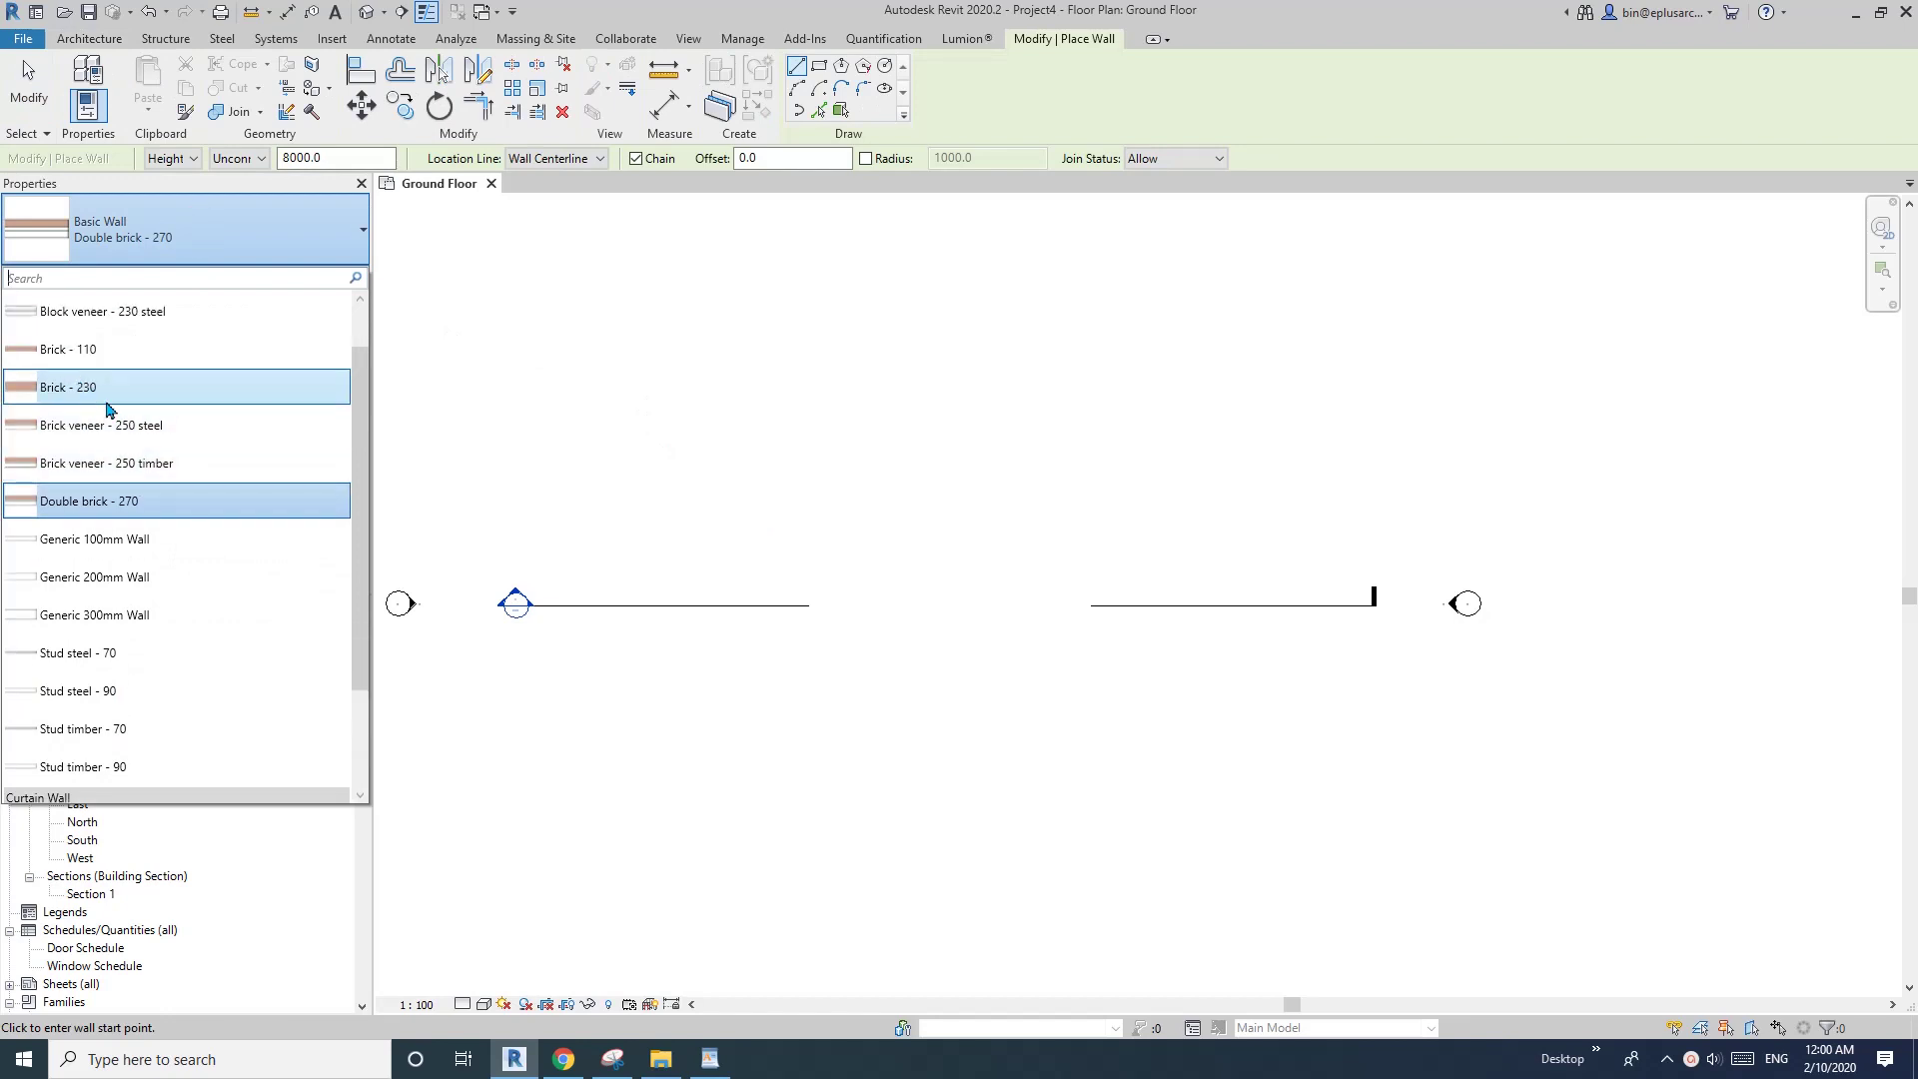
left_click(143, 469)
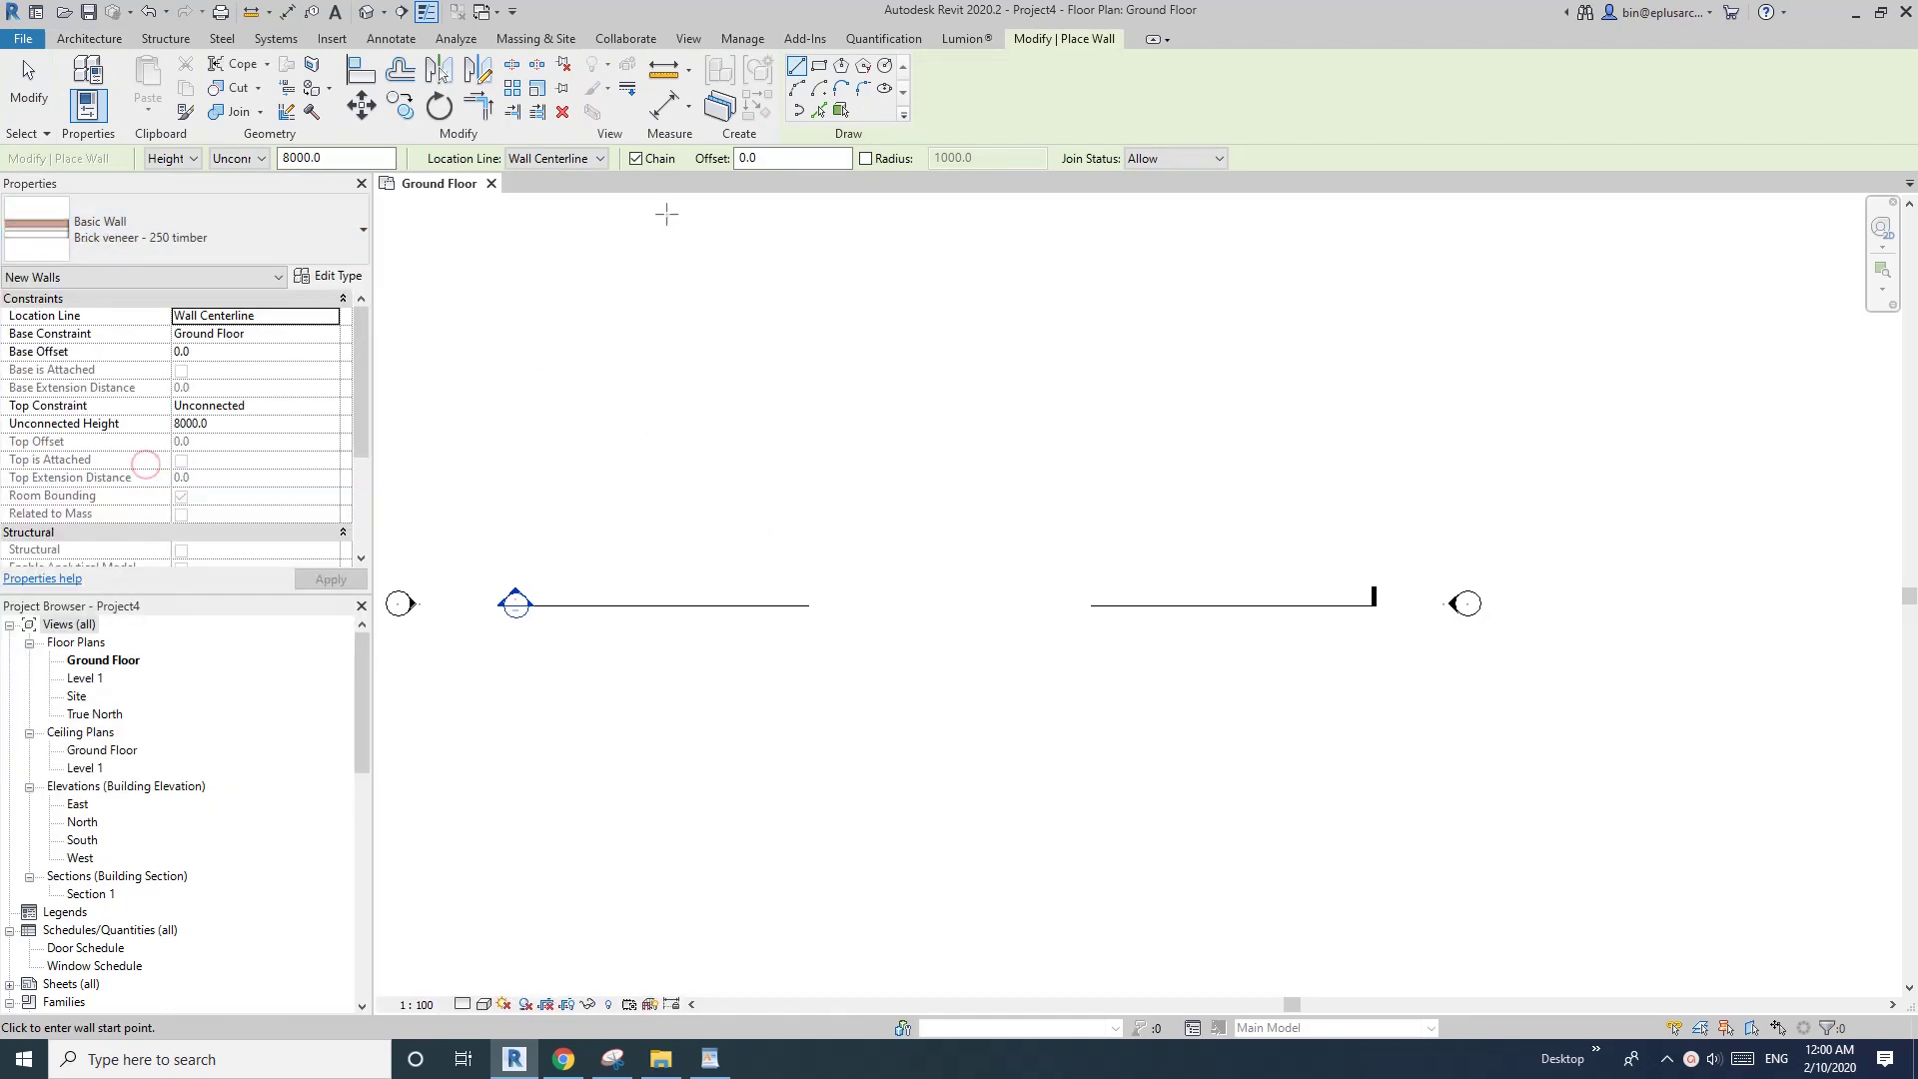
- Edit the wall type's structure and add a new layer on the interior side, outside the core boundary
left_click(323, 275)
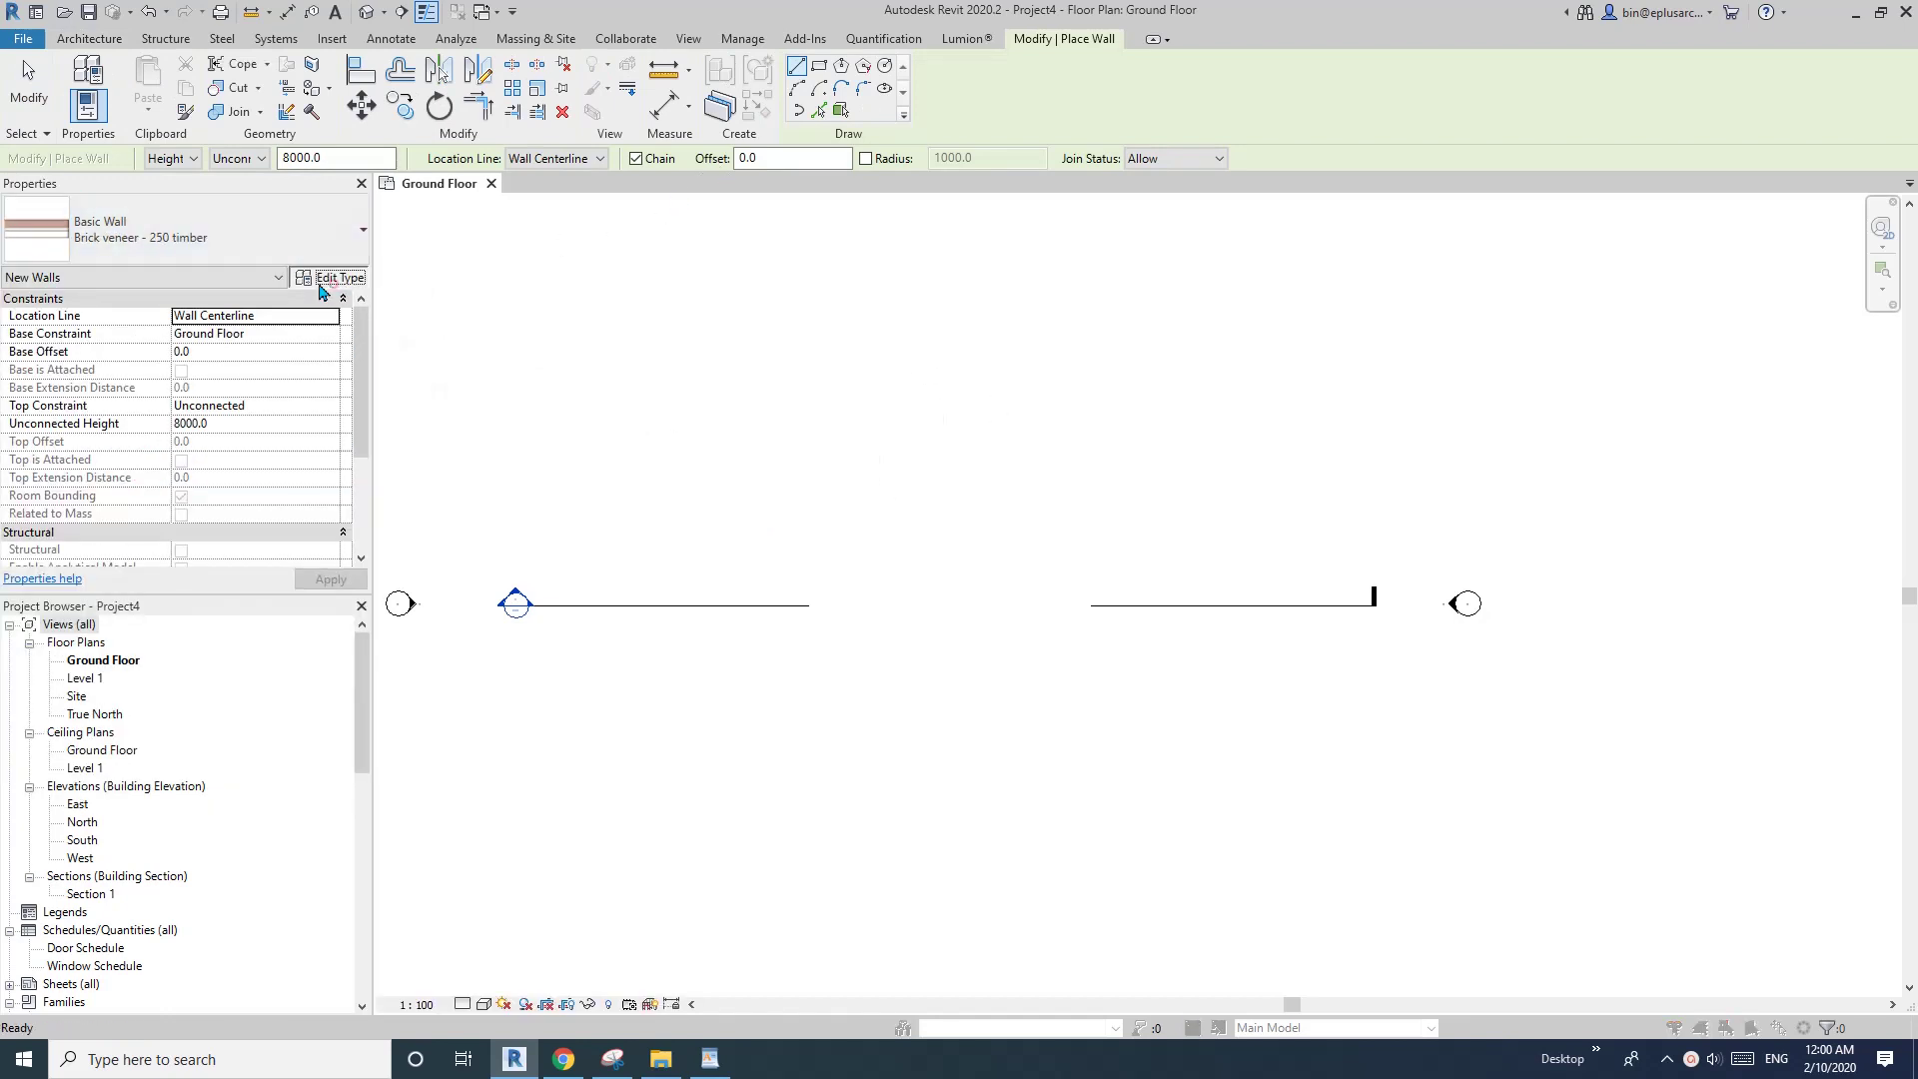
left_click(835, 399)
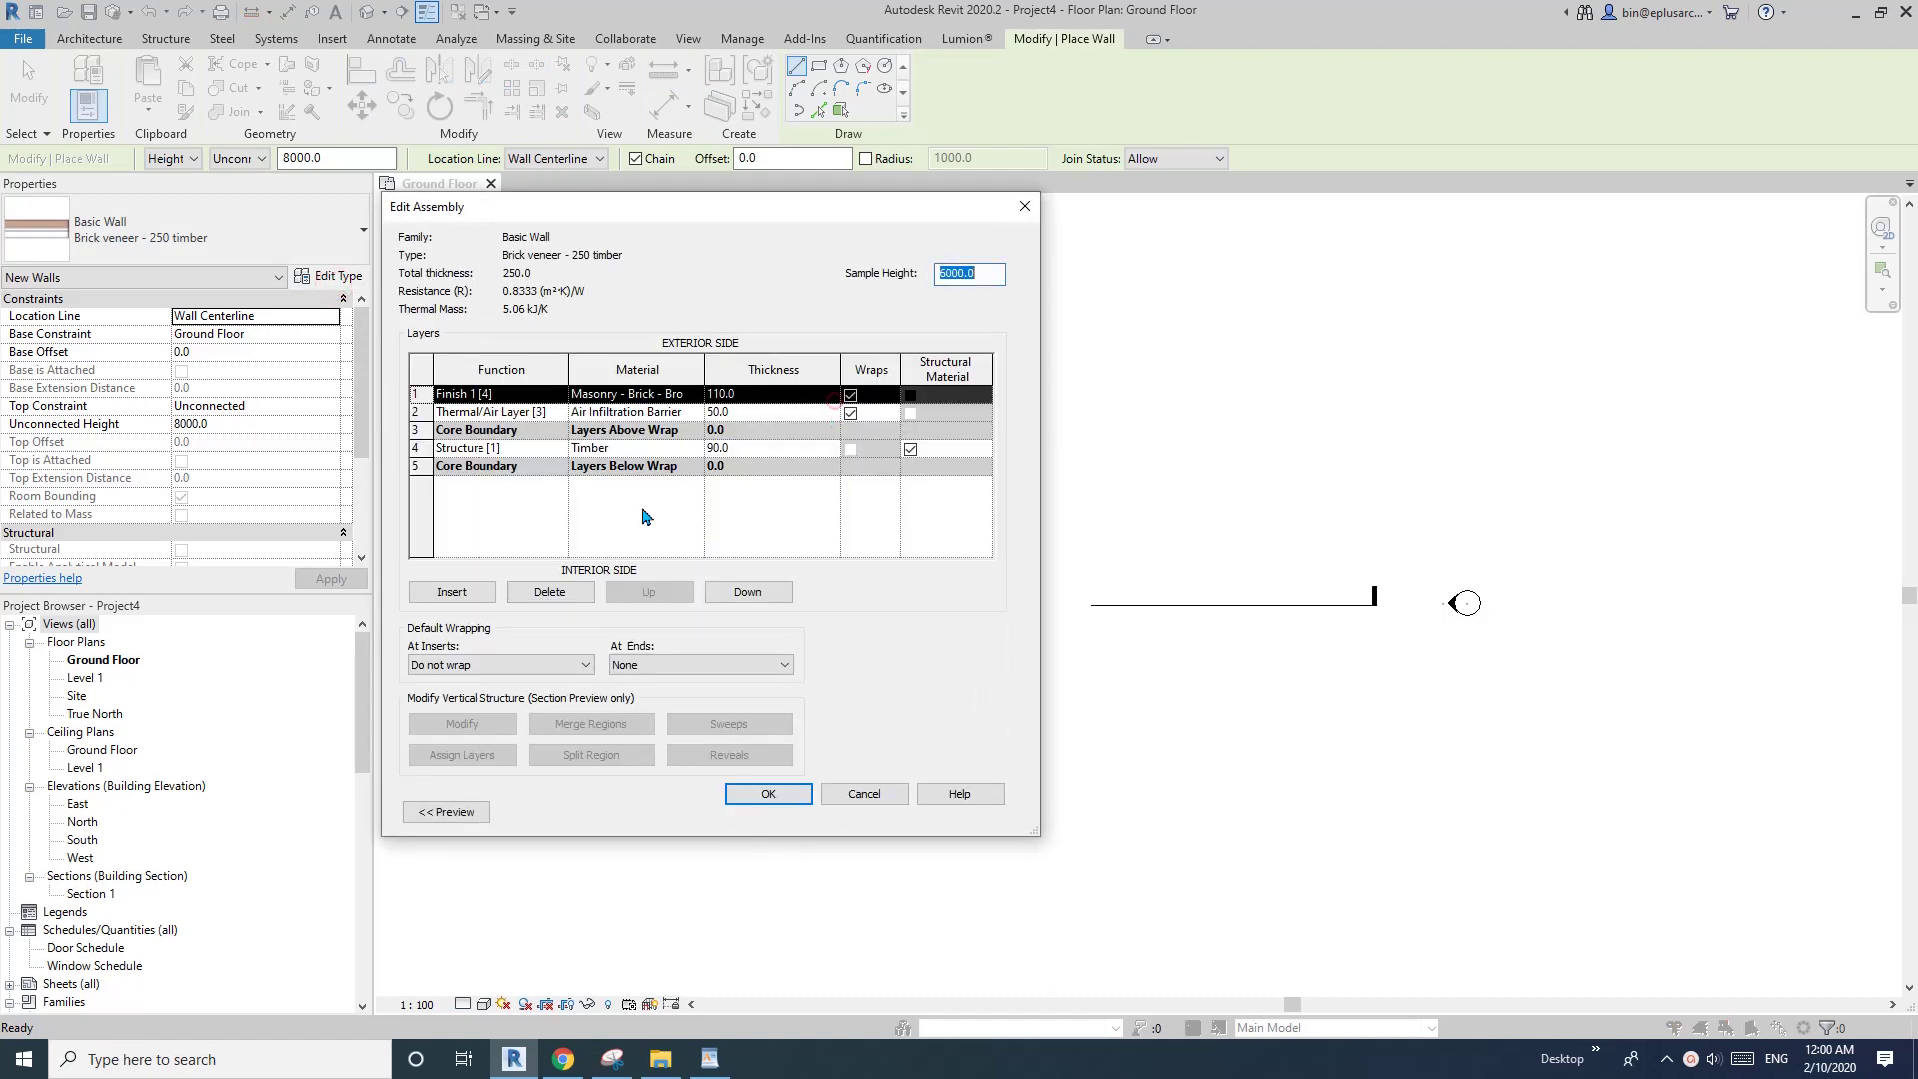
left_click(506, 450)
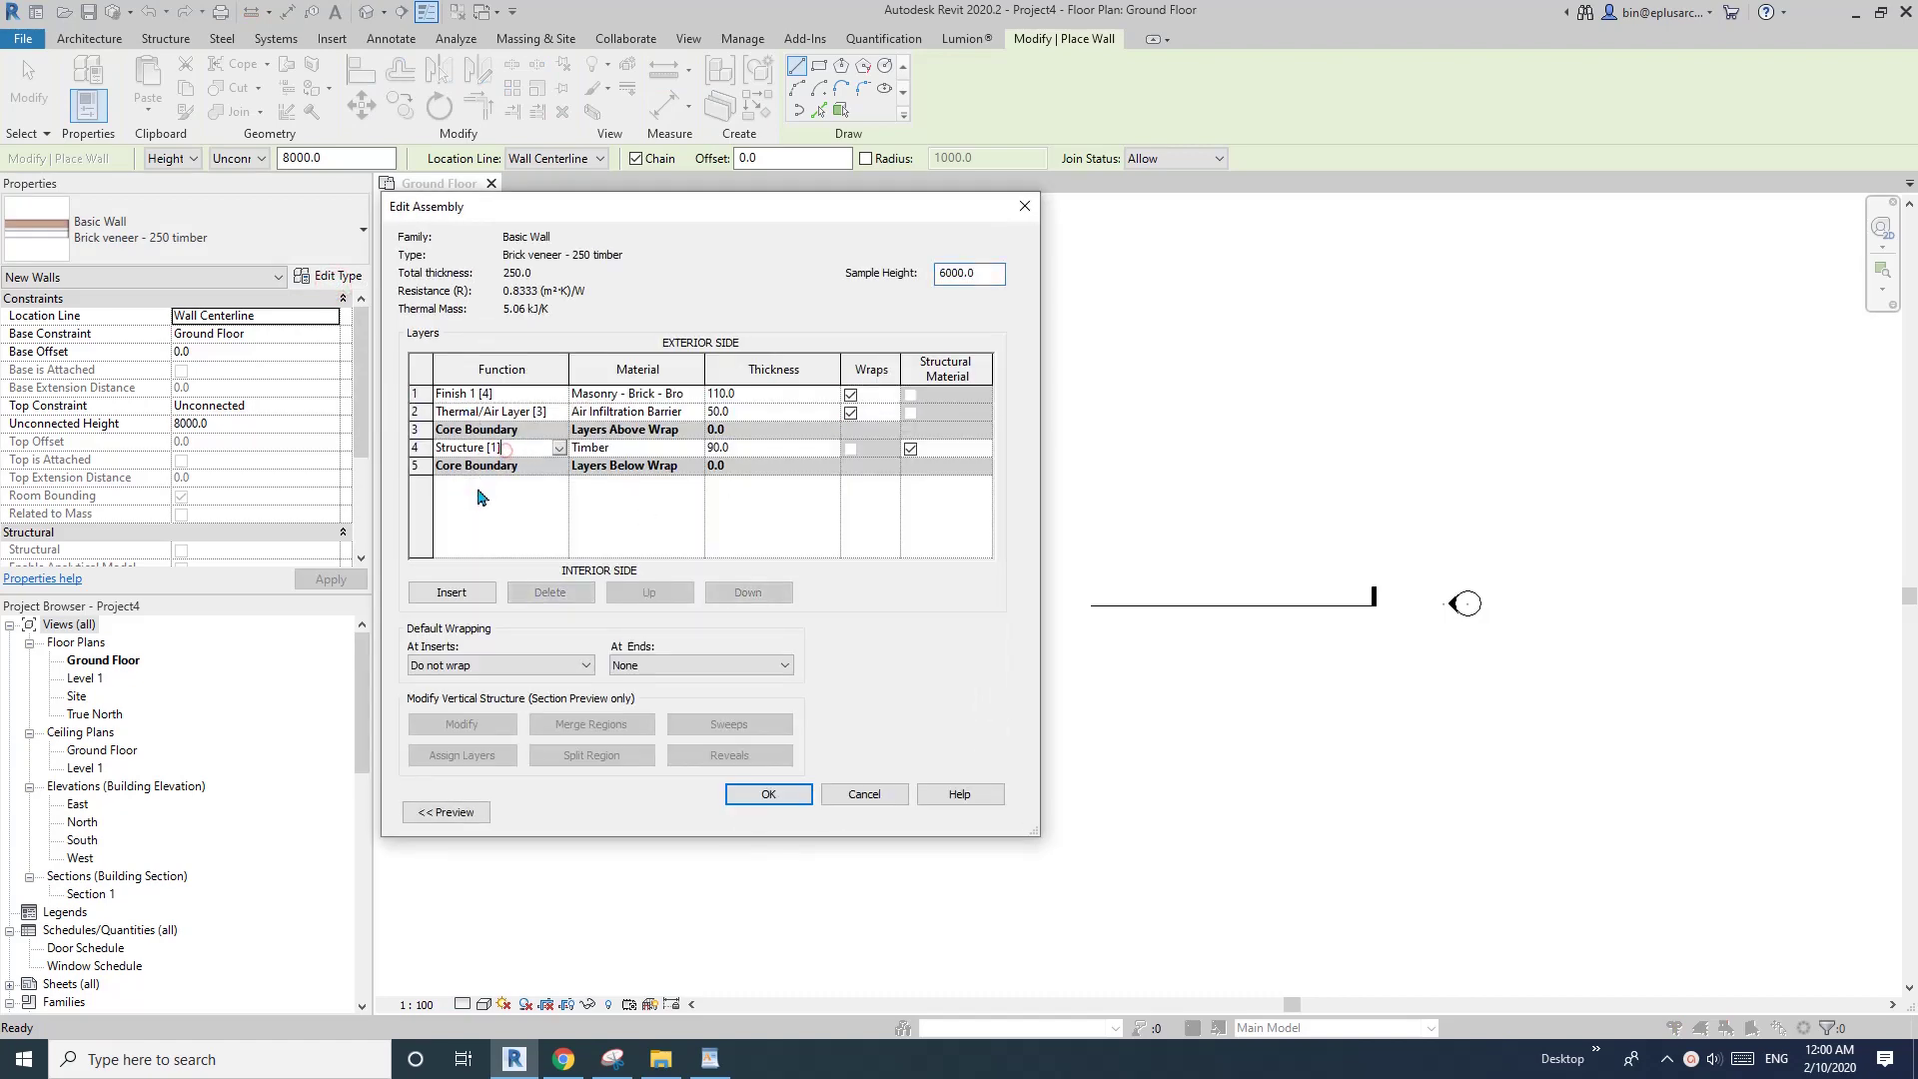
left_click(452, 594)
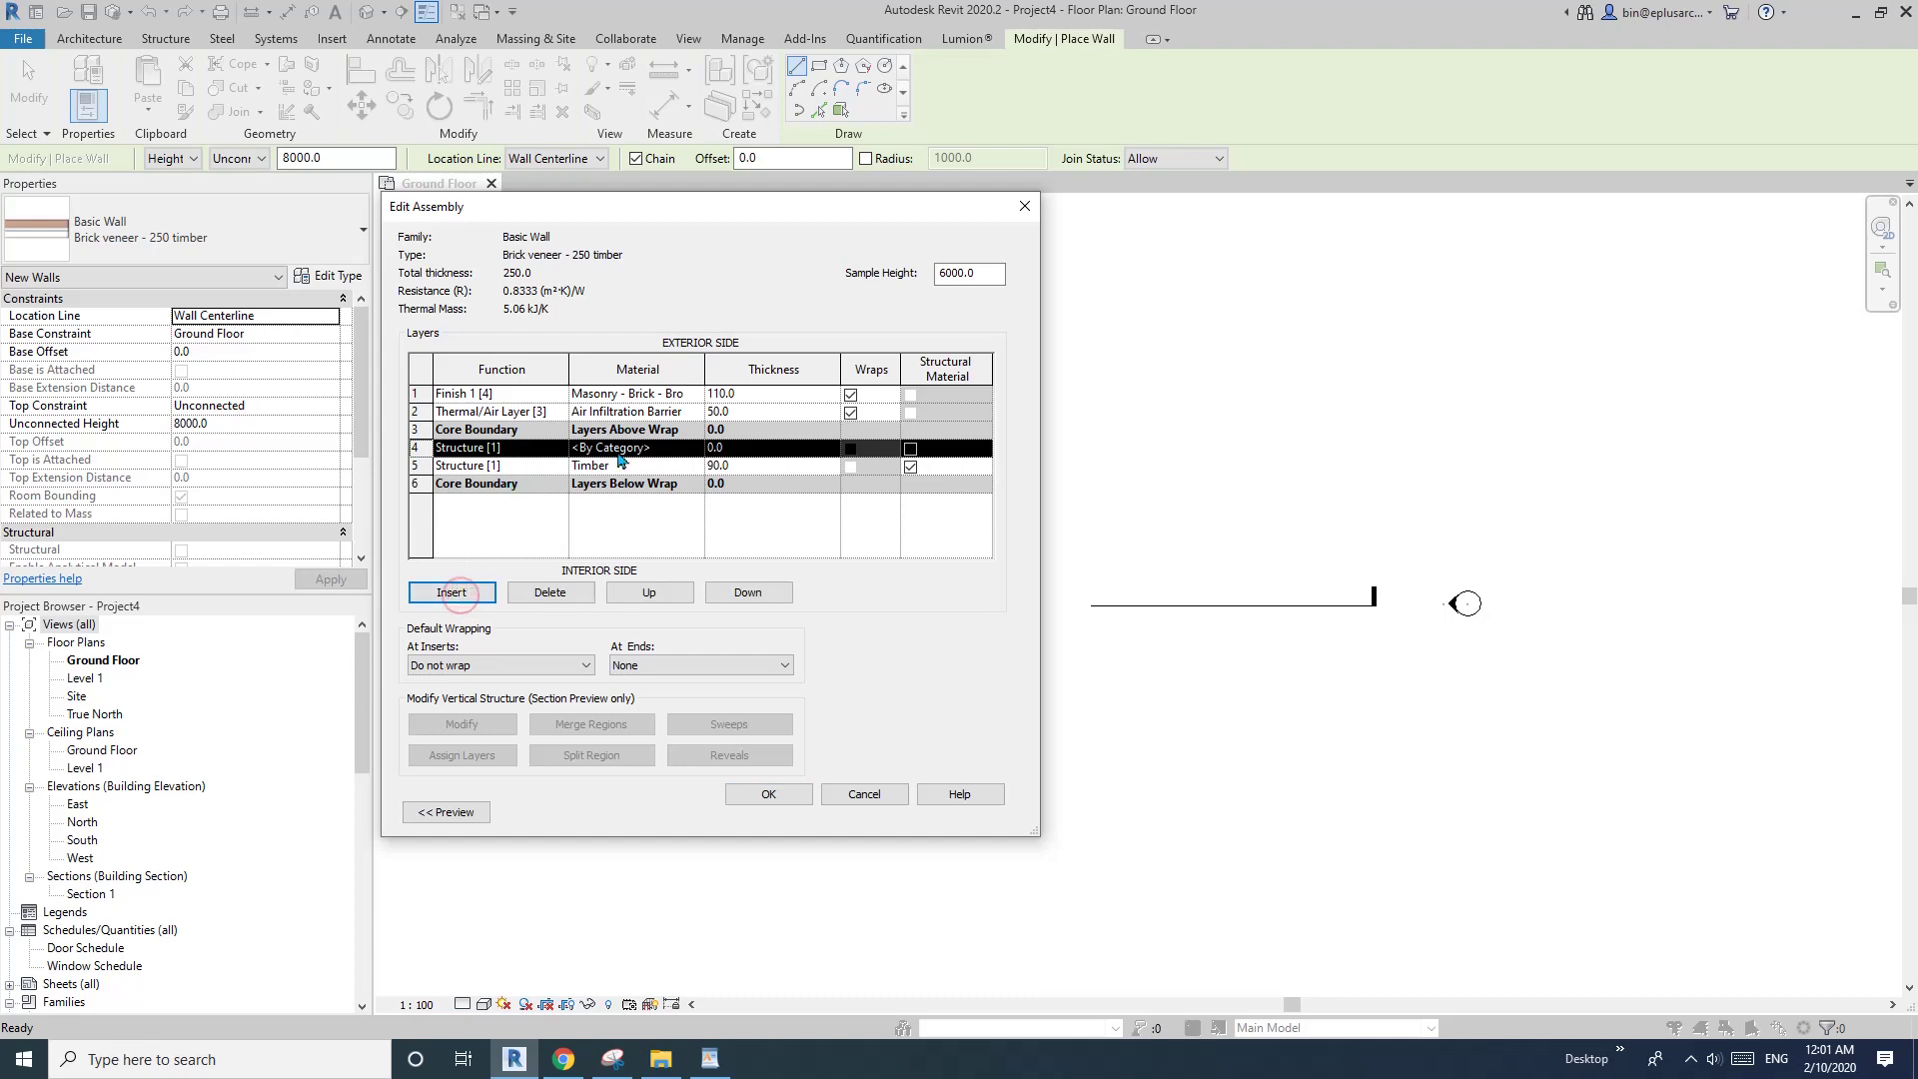
left_click(758, 591)
left_click(758, 591)
- Make the new interior layer a Finish 1 [4] of Gypsum Wall Board, 10 mm thick, and accept the type changes
left_click(540, 484)
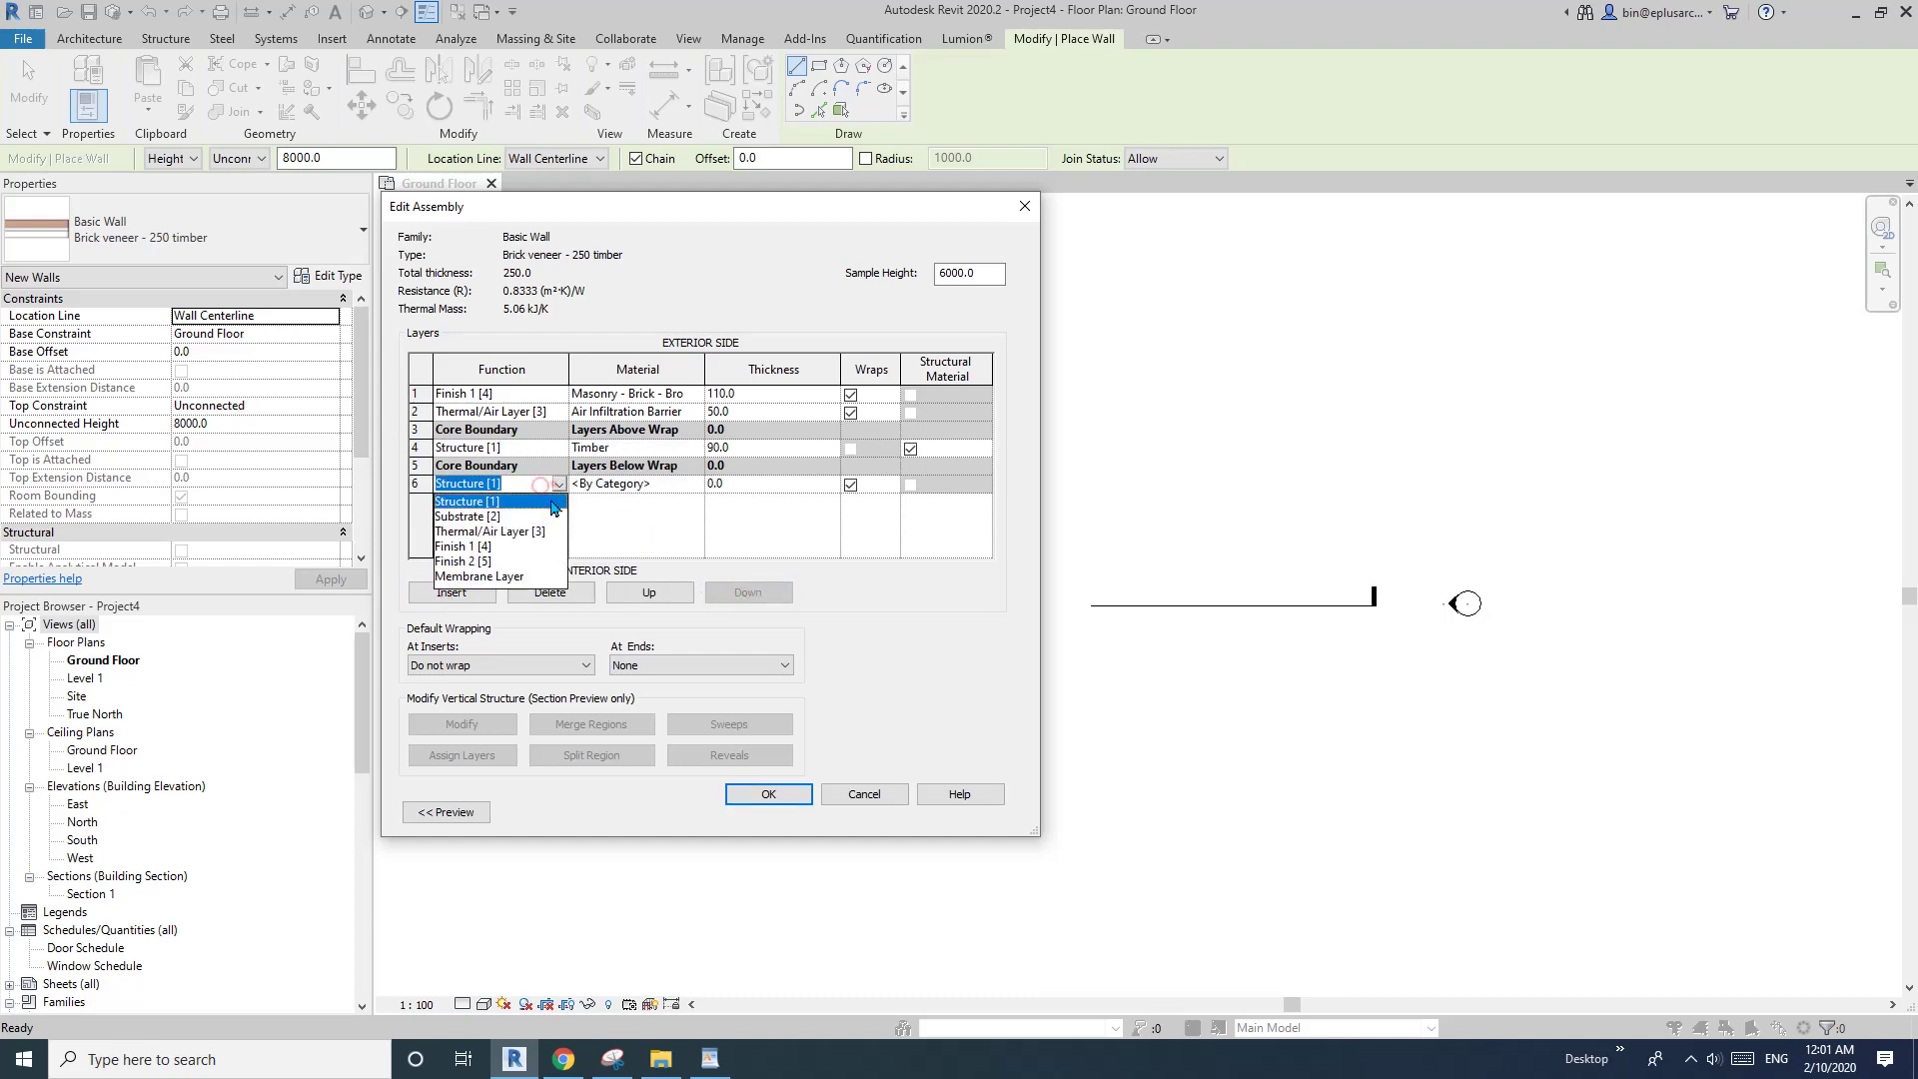
left_click(486, 547)
left_click(679, 484)
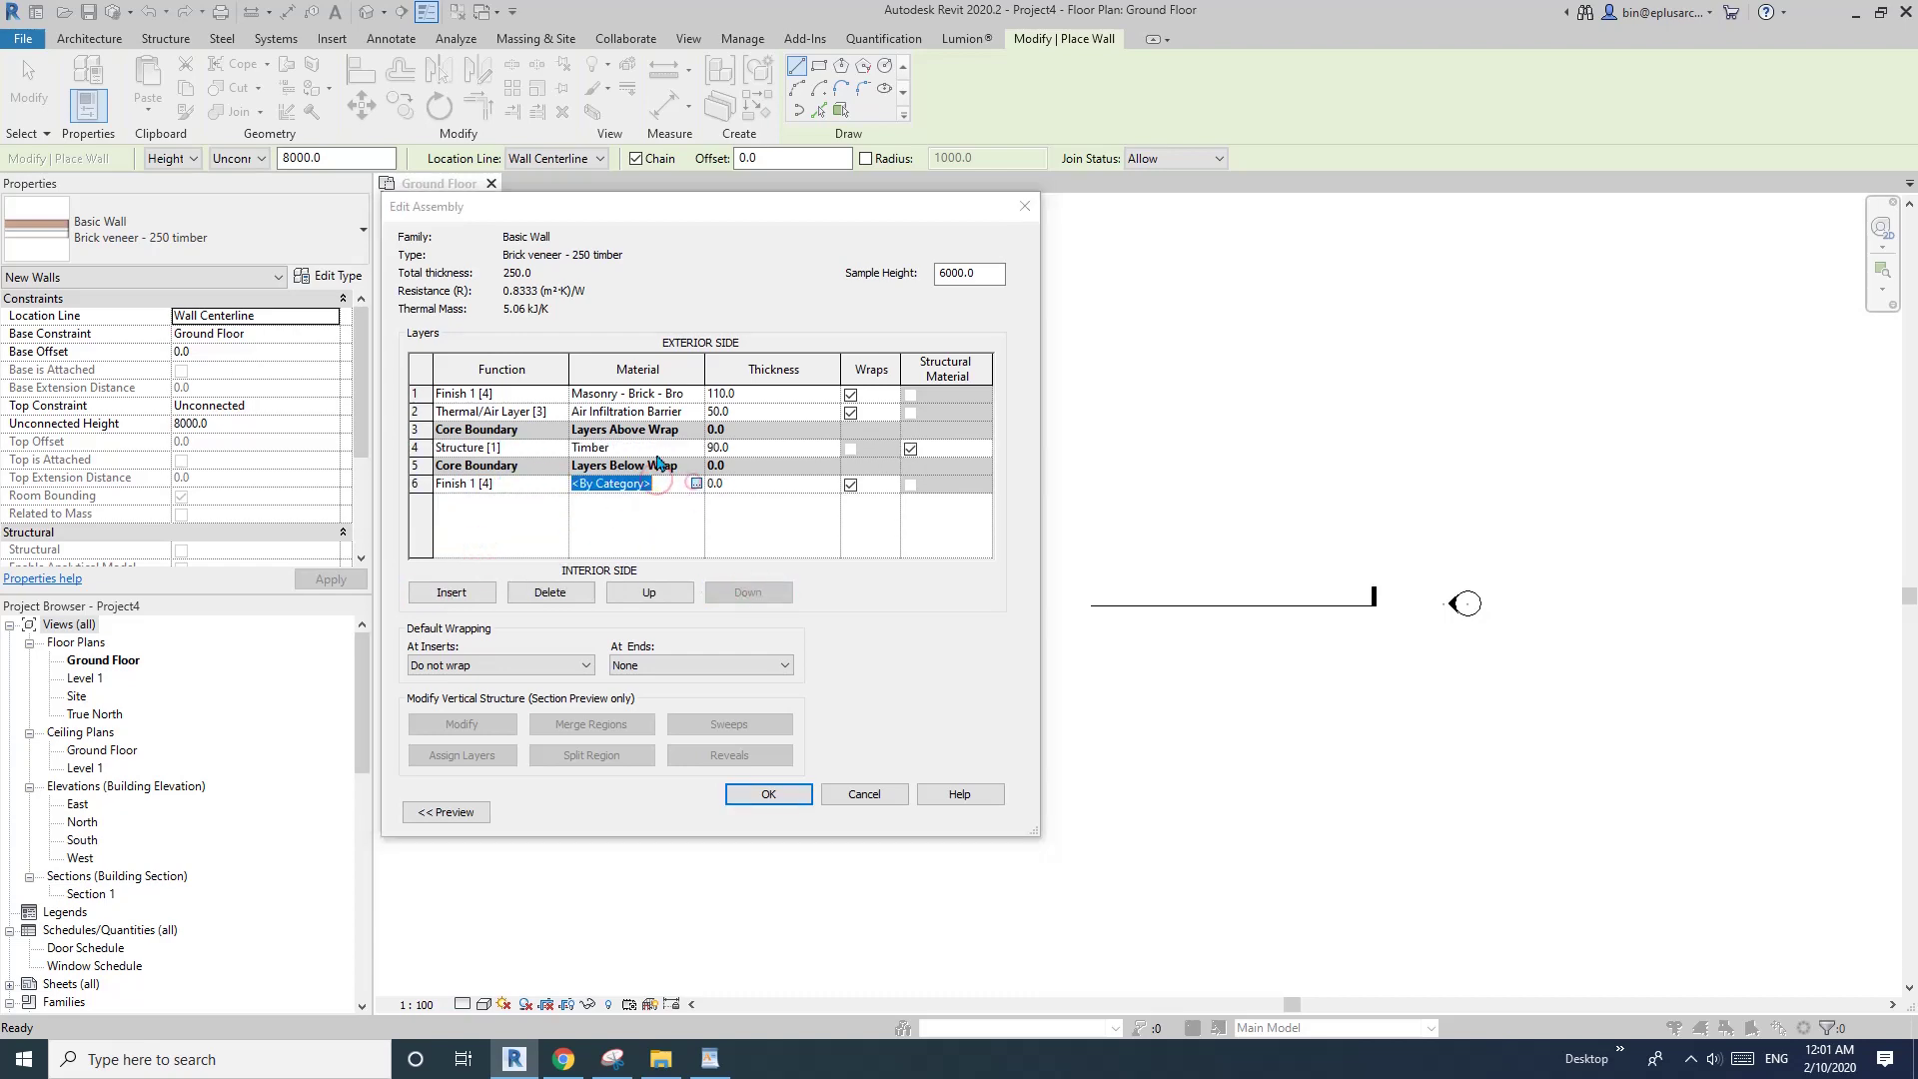
left_click(693, 483)
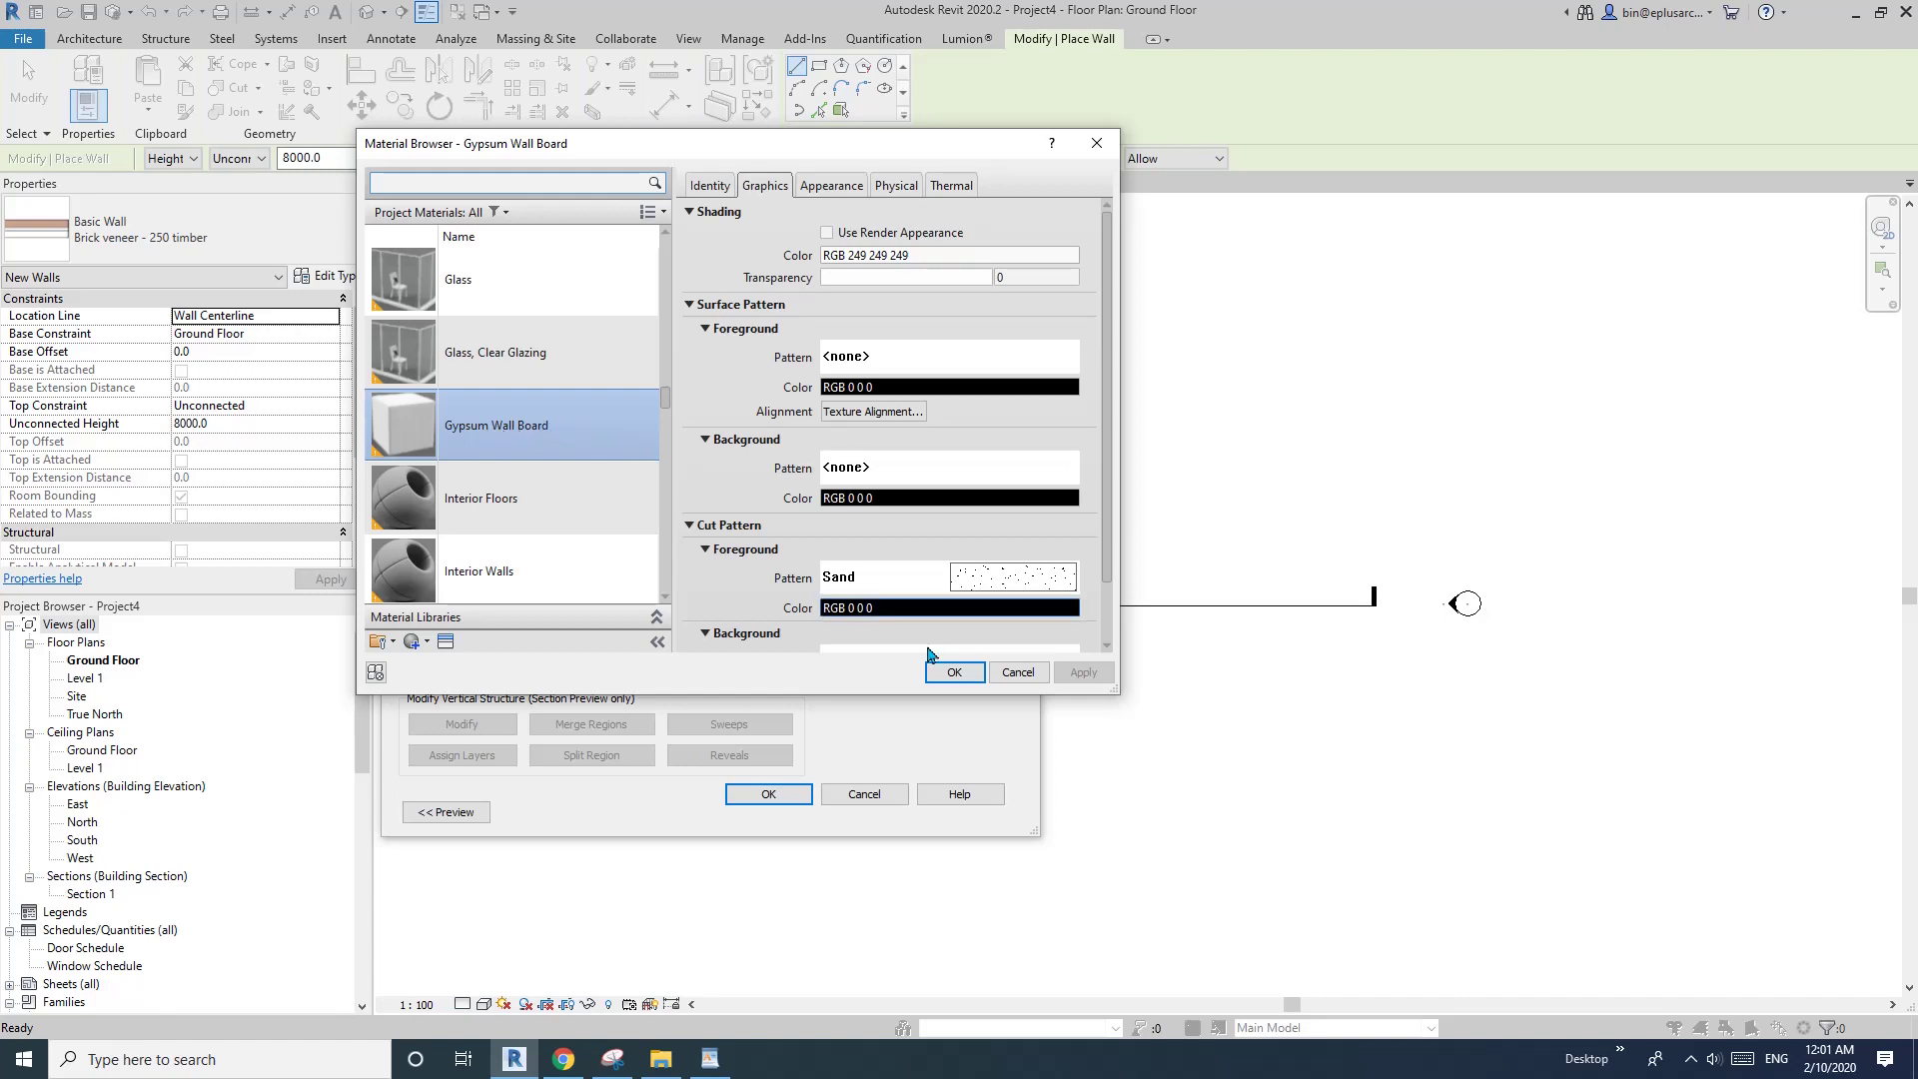
left_click(954, 672)
left_click(769, 488)
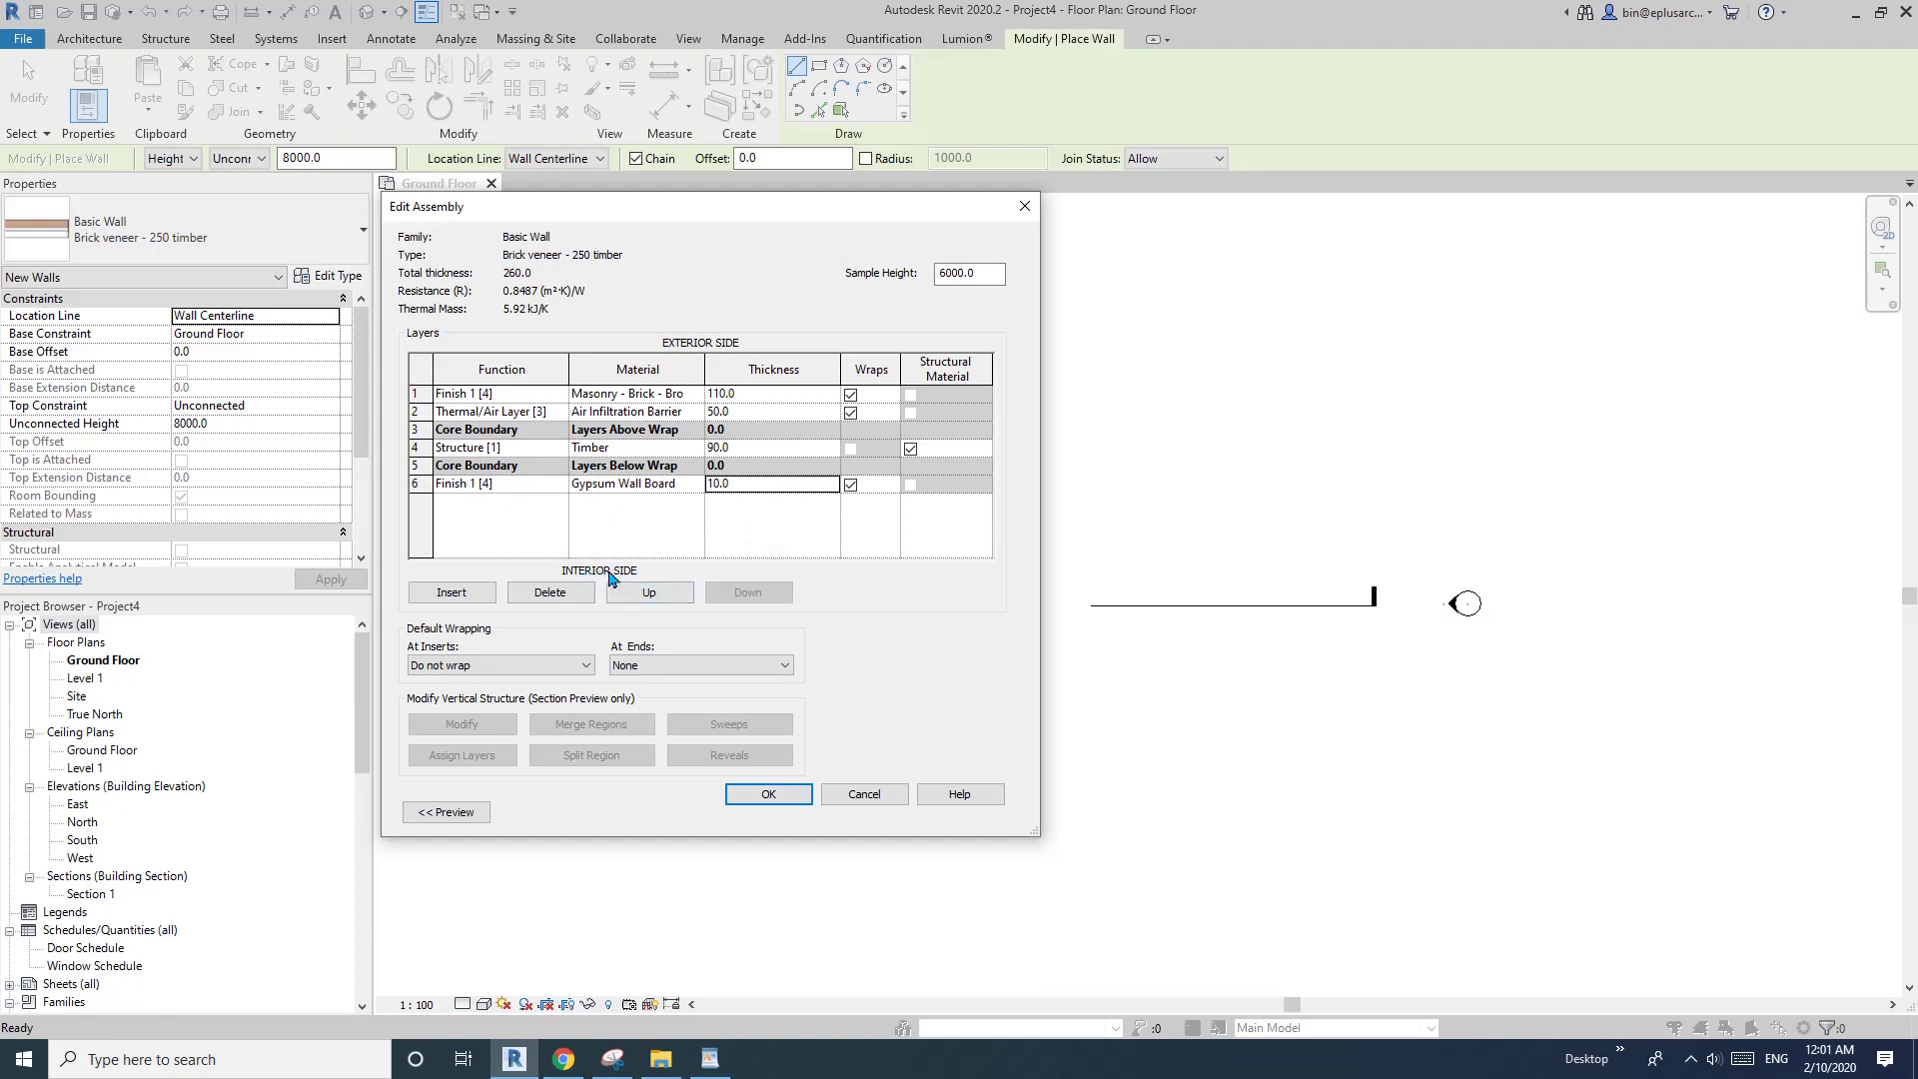
left_click(777, 794)
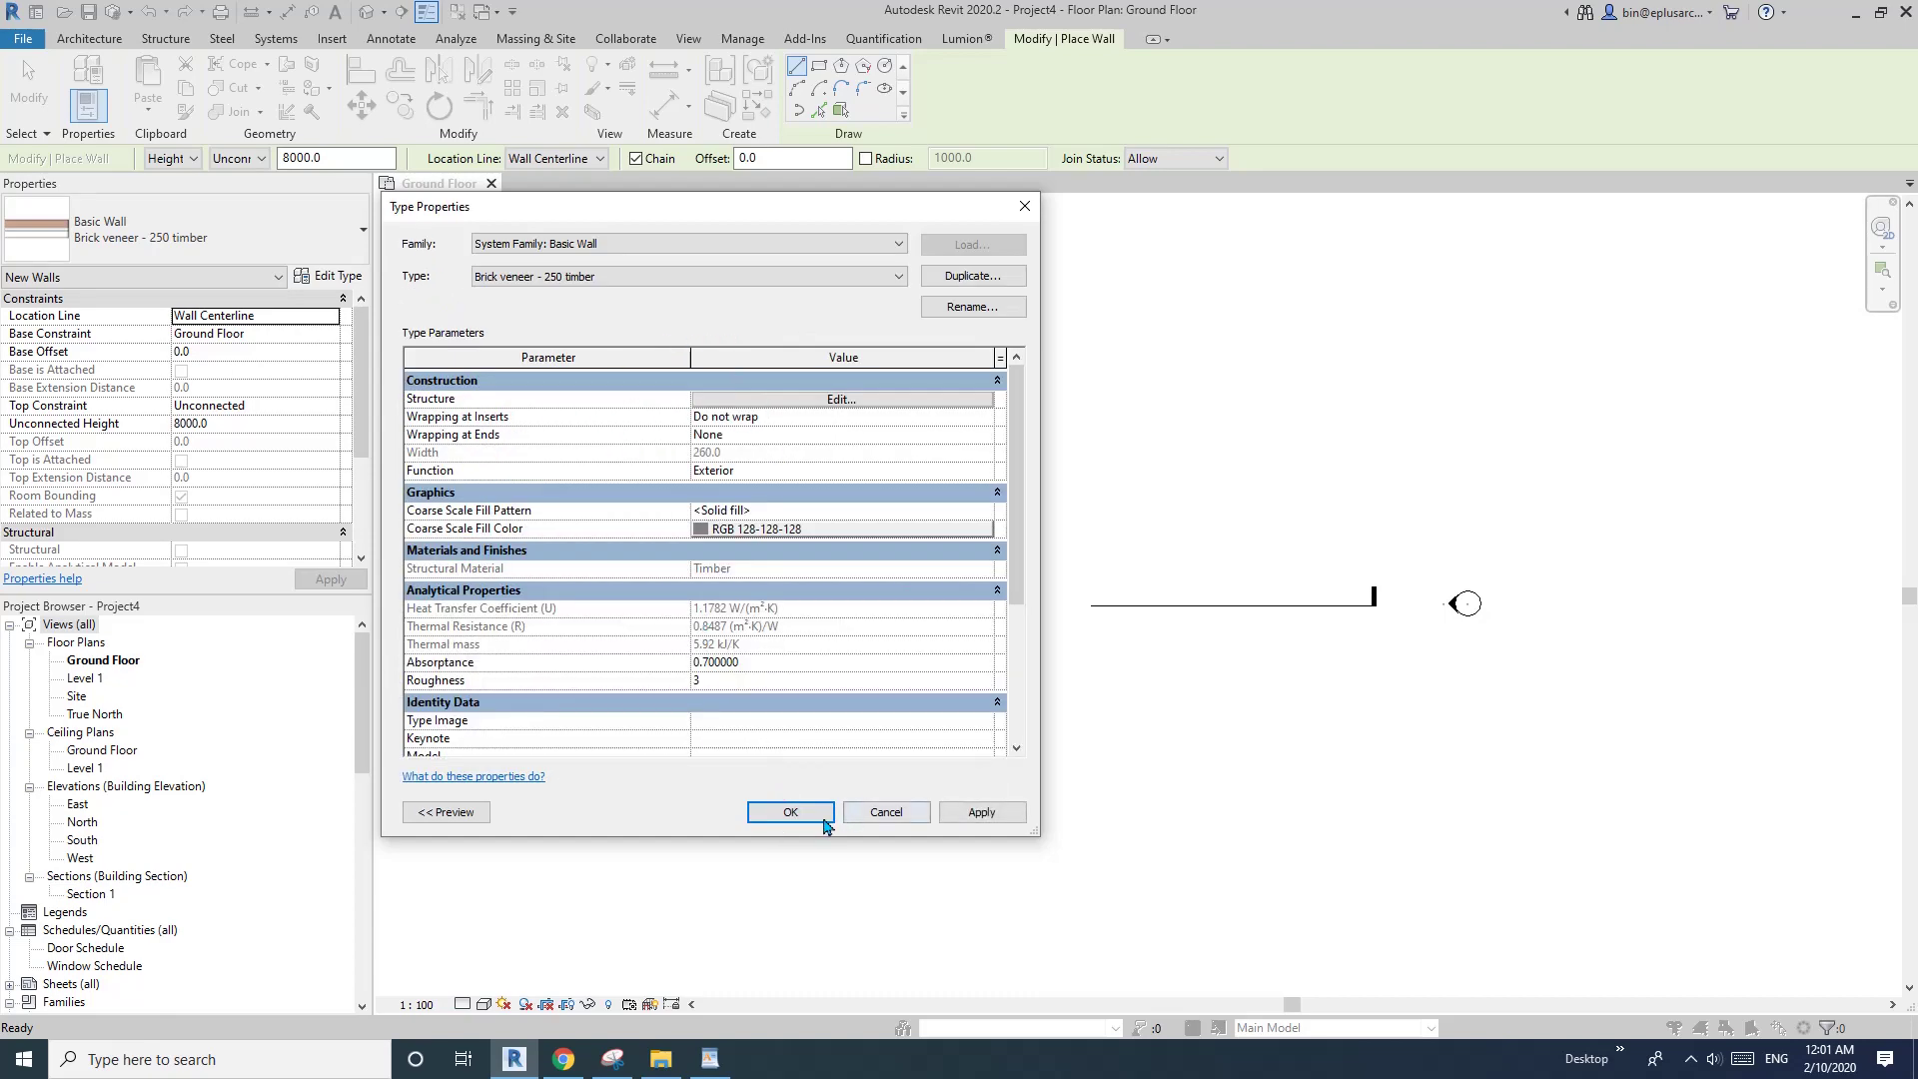
left_click(790, 812)
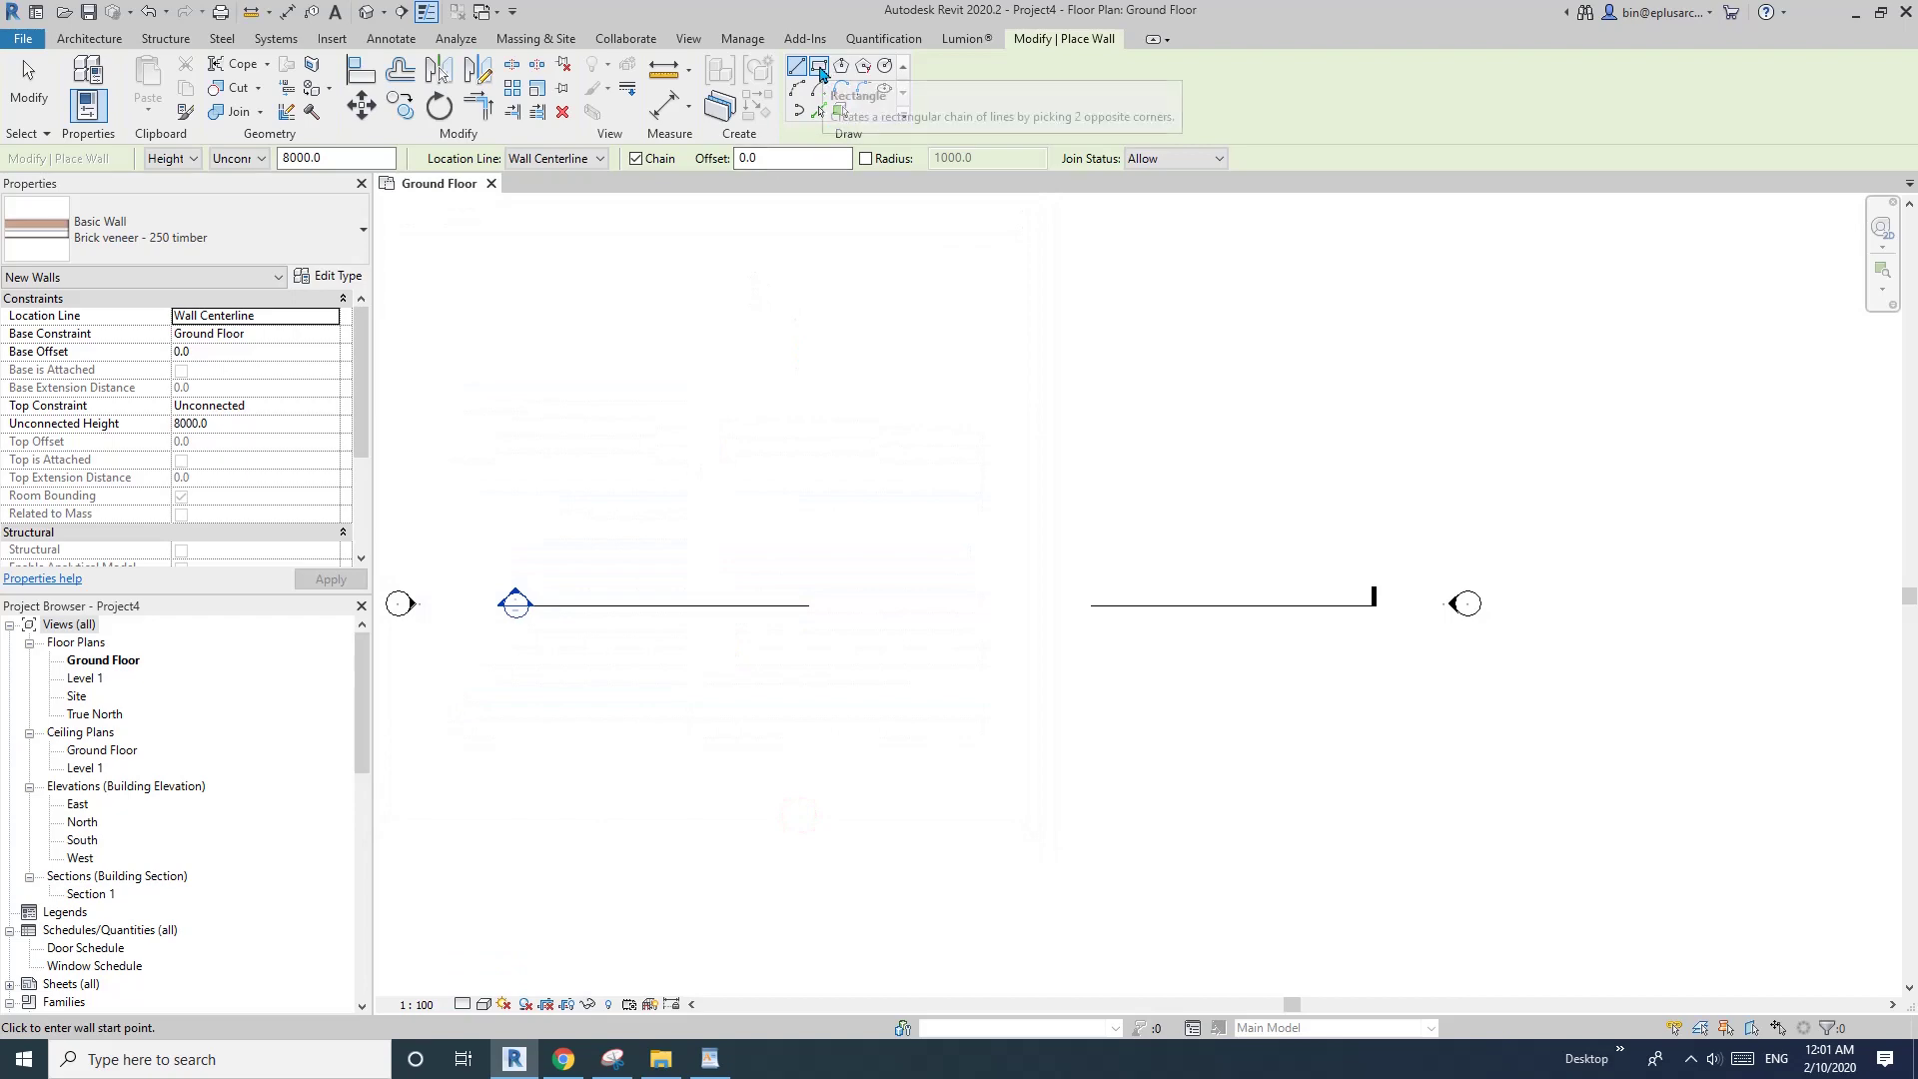
- Draw a rectangular room of walls above the section line in the Ground Floor plan
left_click(820, 67)
left_click(783, 390)
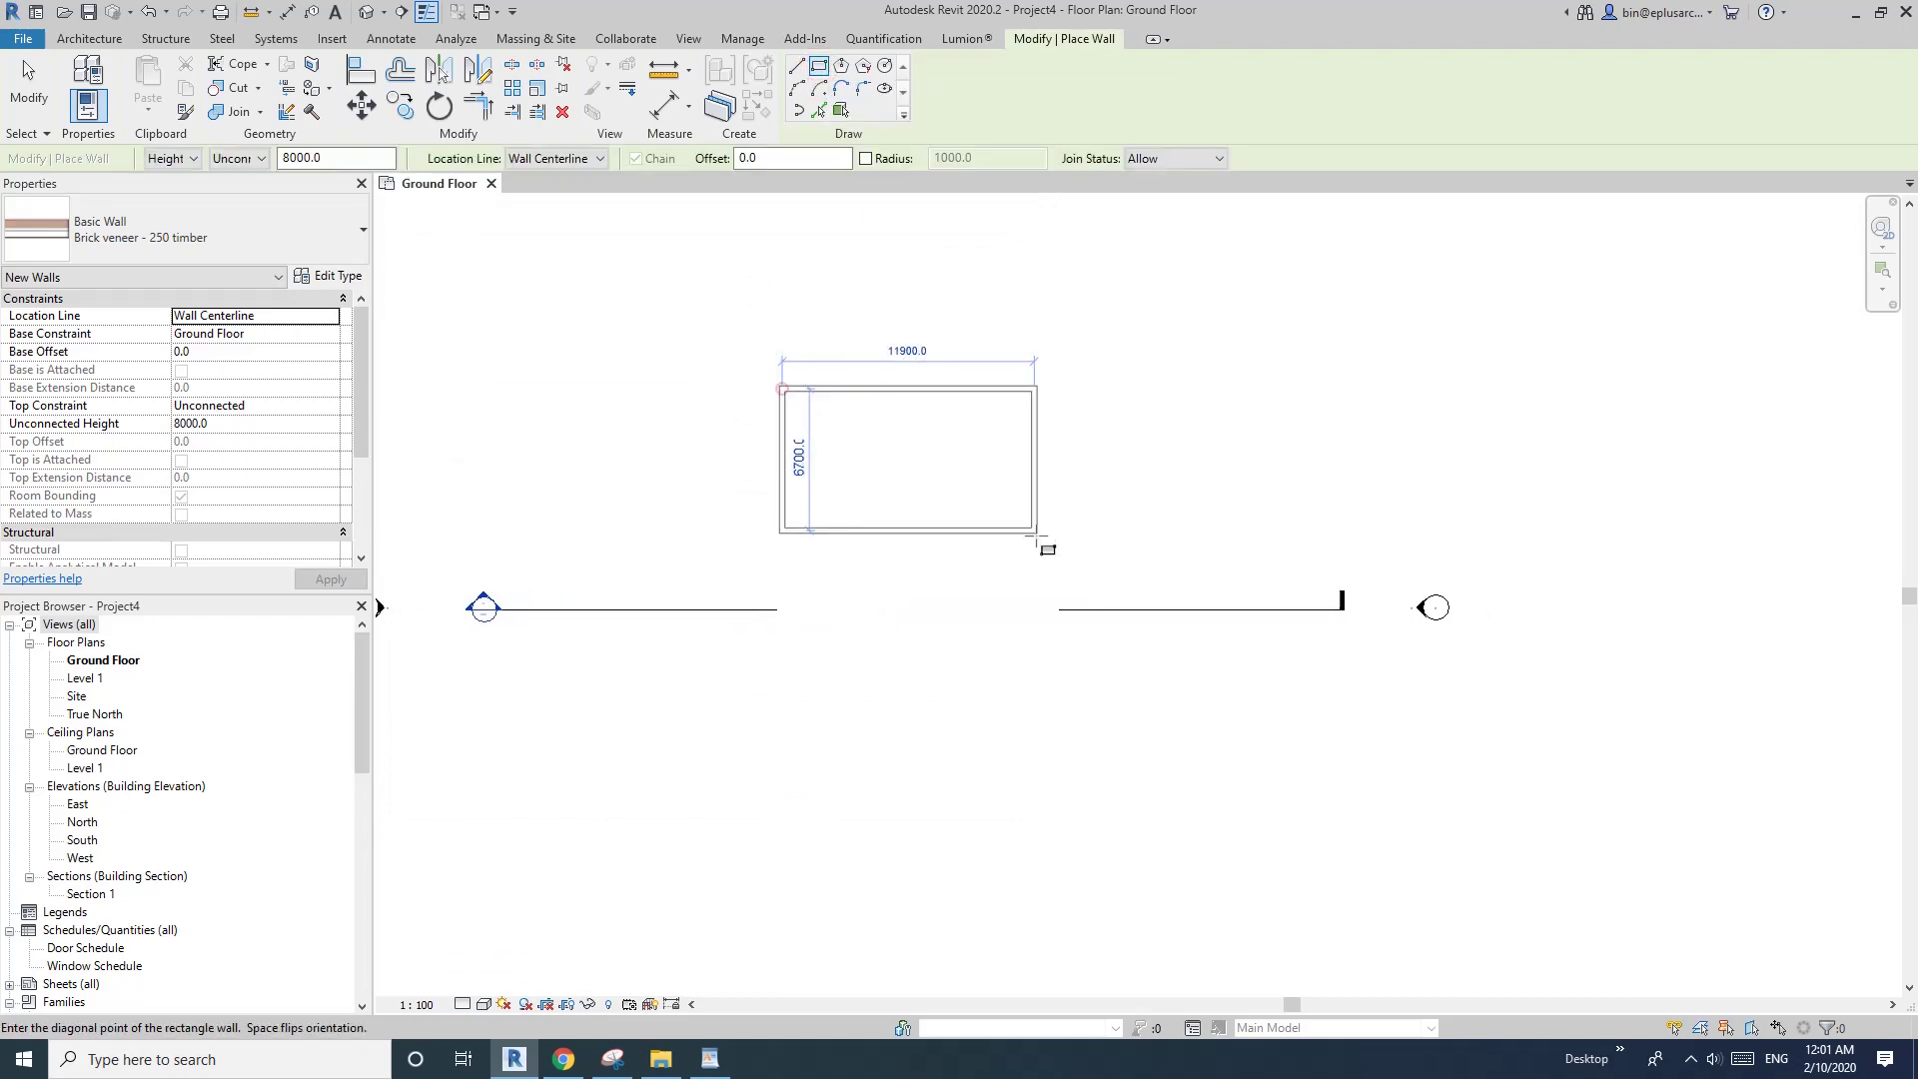
left_click(1022, 562)
key("Escape")
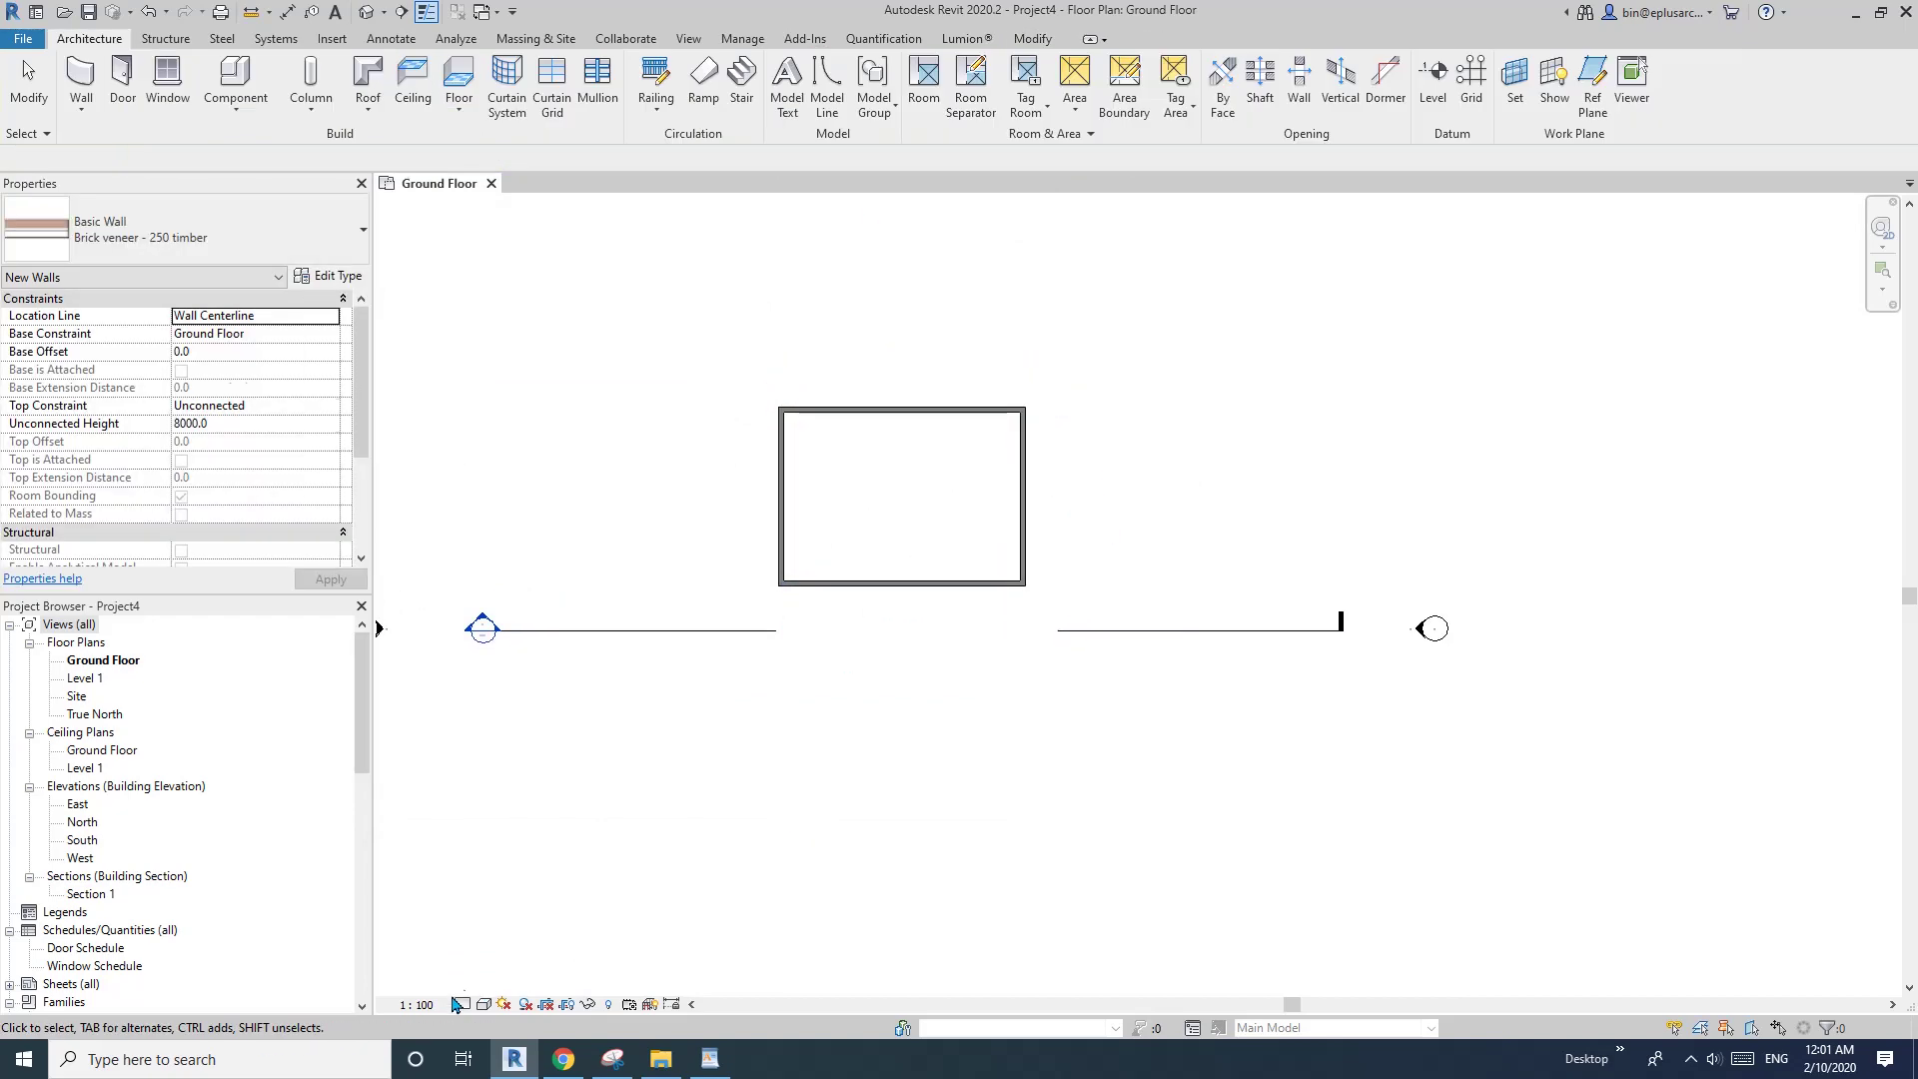
- Set the plan view's detail level to Medium and inspect the wall layers at a corner
left_click(462, 1004)
left_click(472, 963)
scroll(769, 580, "up", 8)
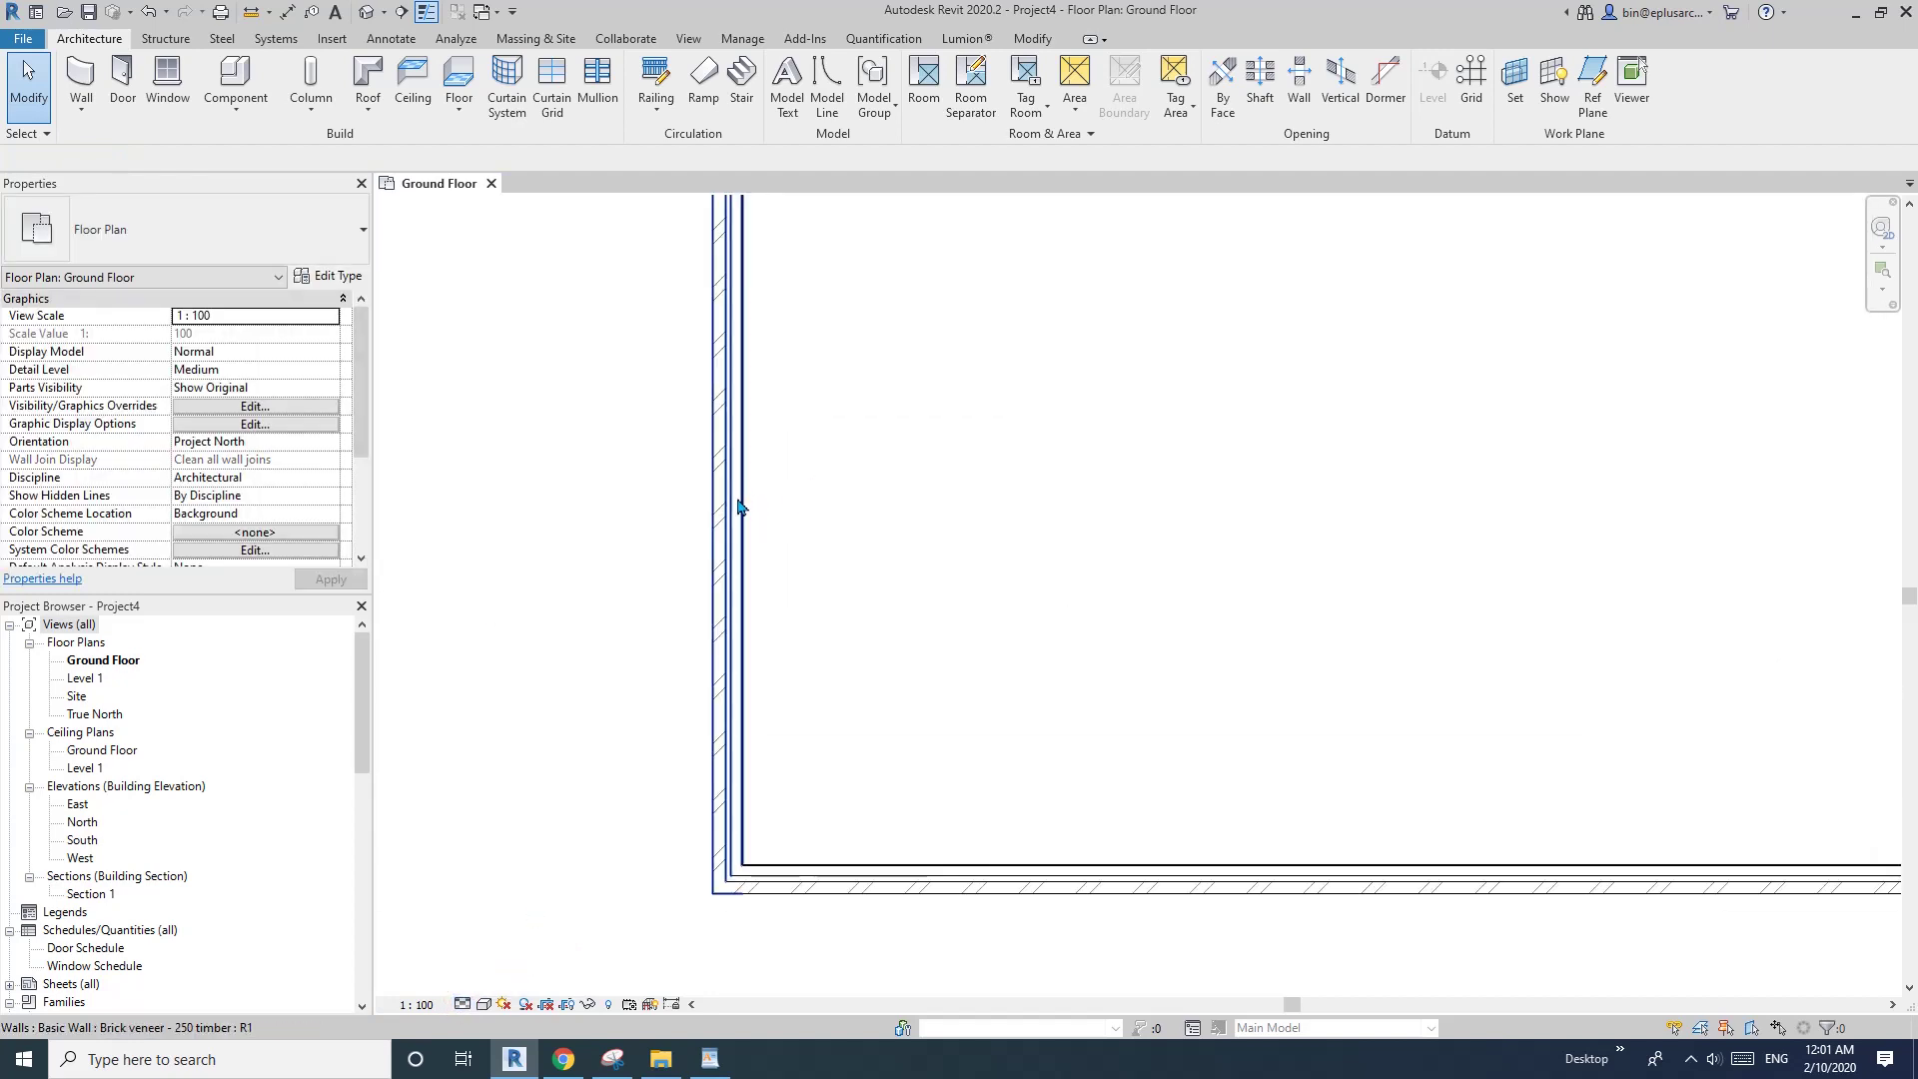
scroll(739, 508, "up", 3)
scroll(746, 540, "down", 8)
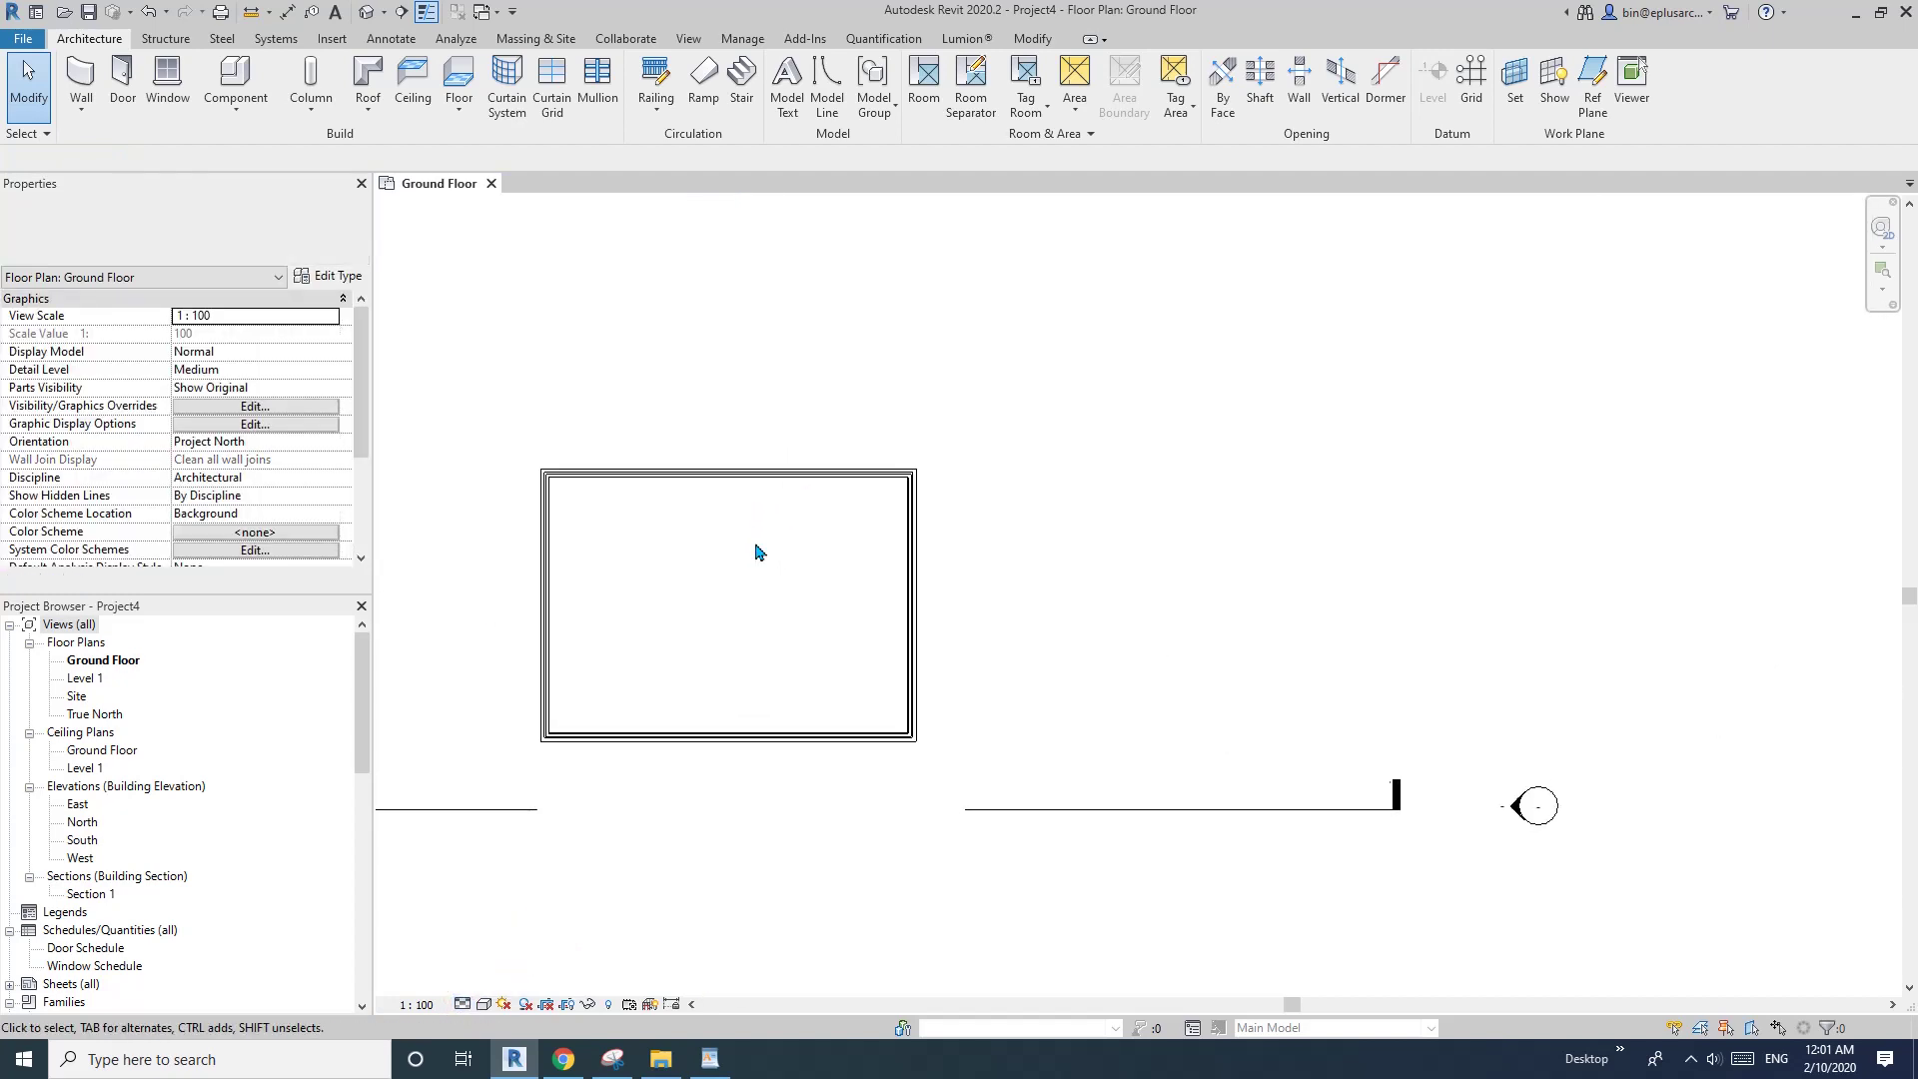
- Select the whole chain of four walls and set their unconnected height to 3000
scroll(734, 560, "up", 2)
middle_click_drag(734, 560, 778, 556)
key("Tab")
left_click(710, 415)
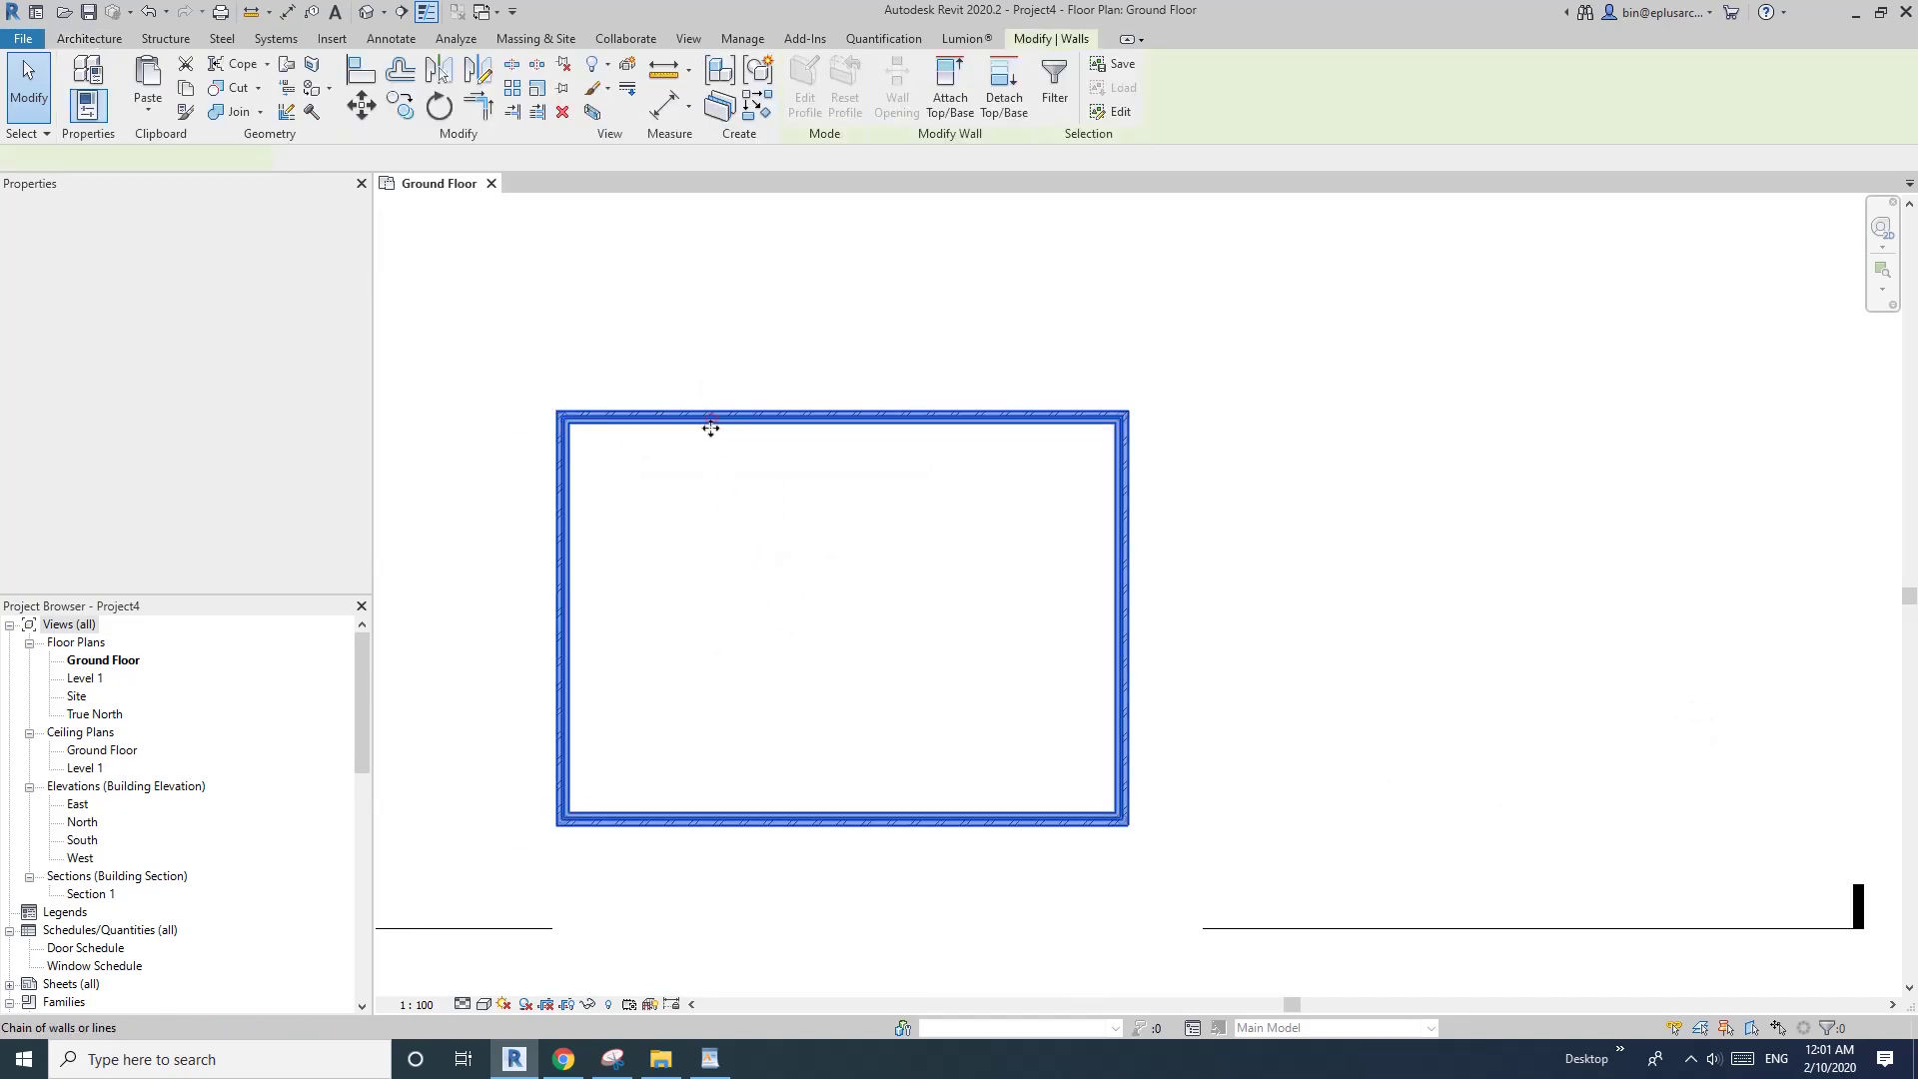
left_click(259, 426)
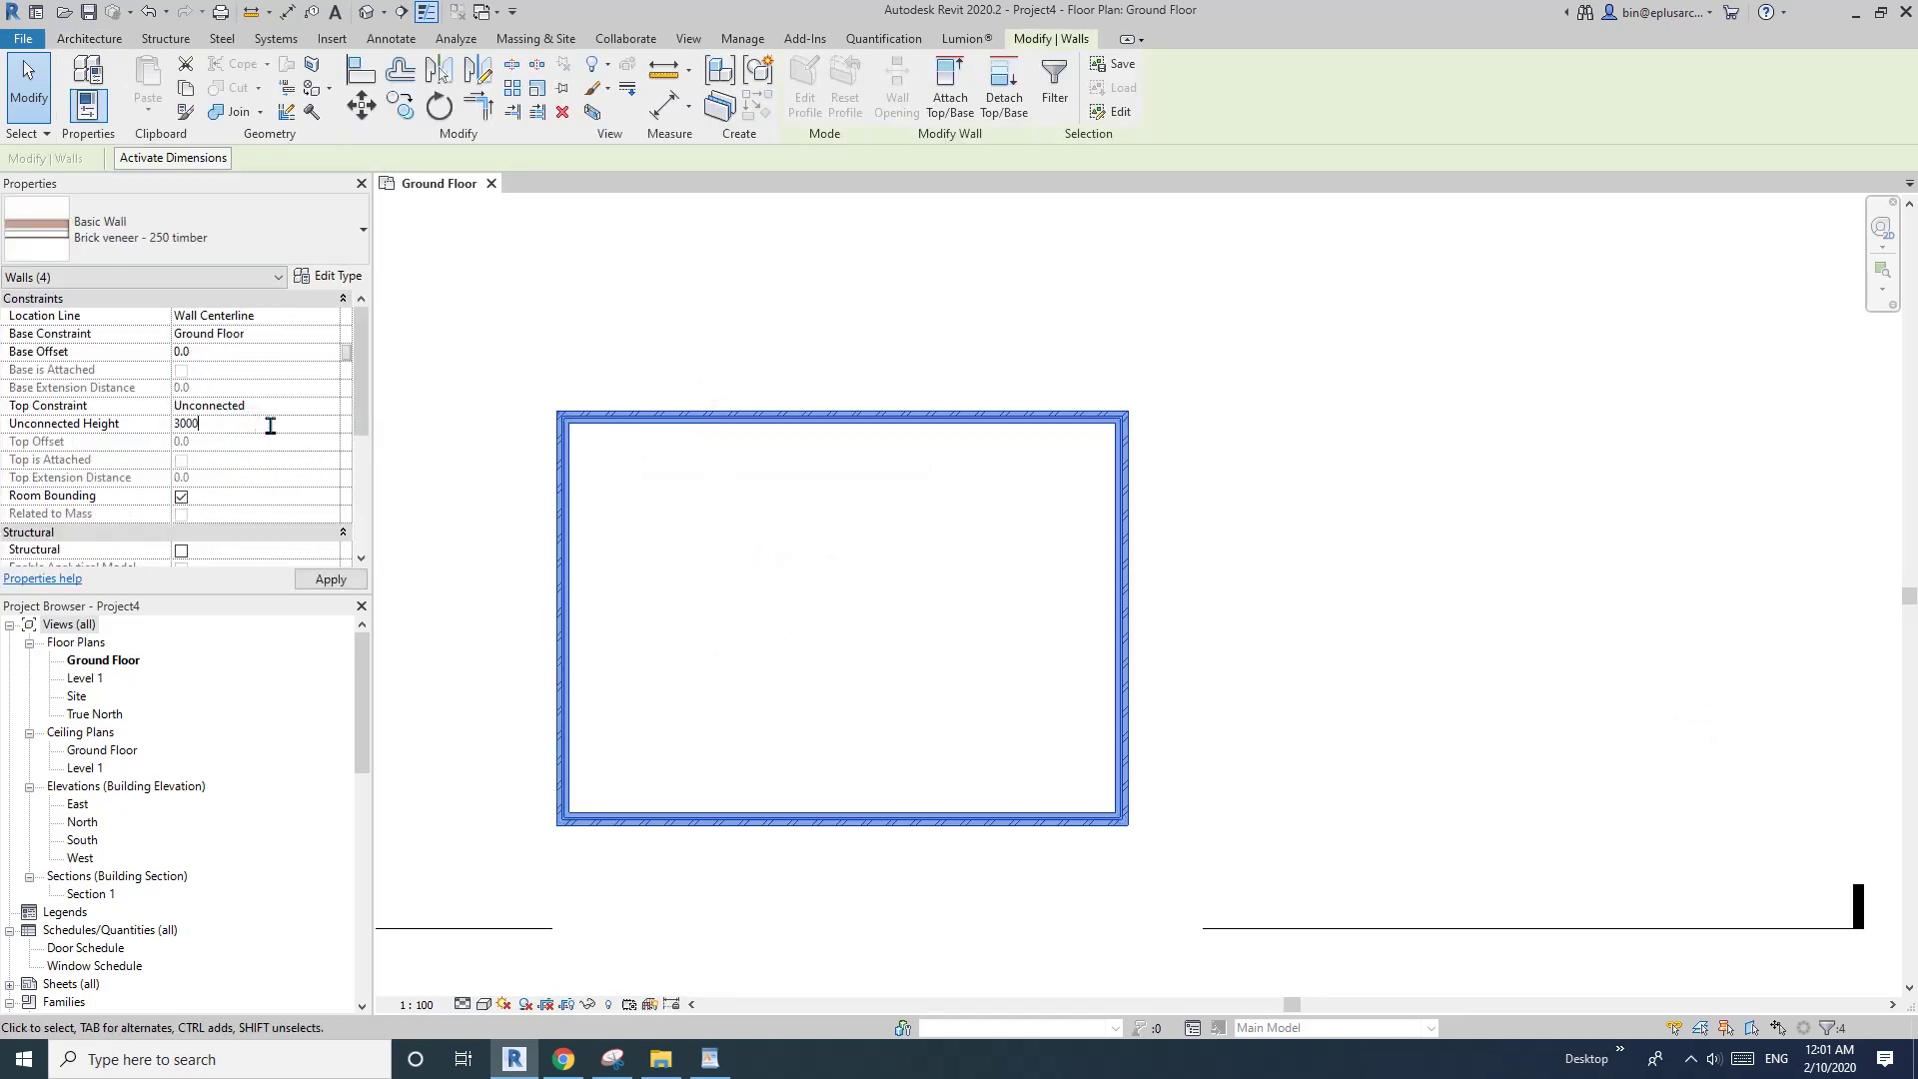
left_click(660, 313)
- Open the default 3D view showing the room's walls
left_click(369, 17)
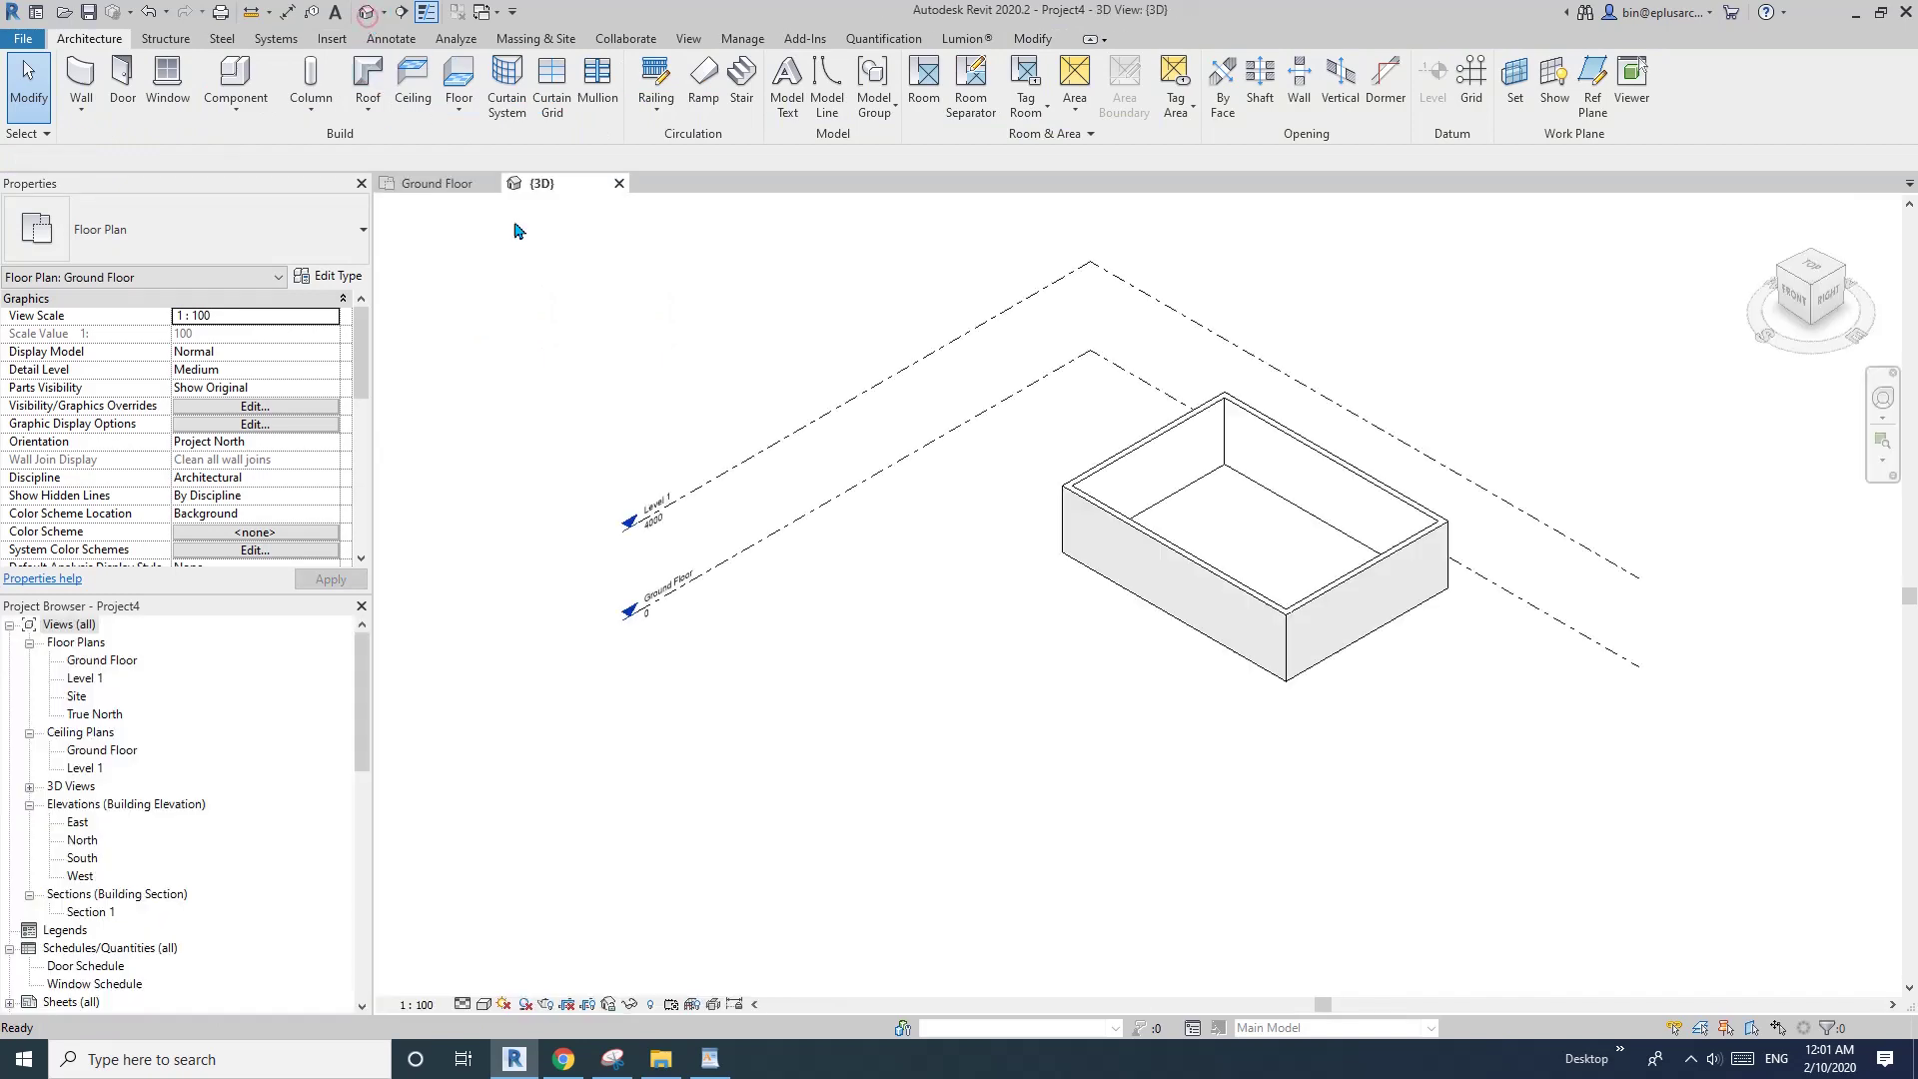
middle_click_drag(1328, 559, 980, 588, "shift")
scroll(1104, 577, "up", 6)
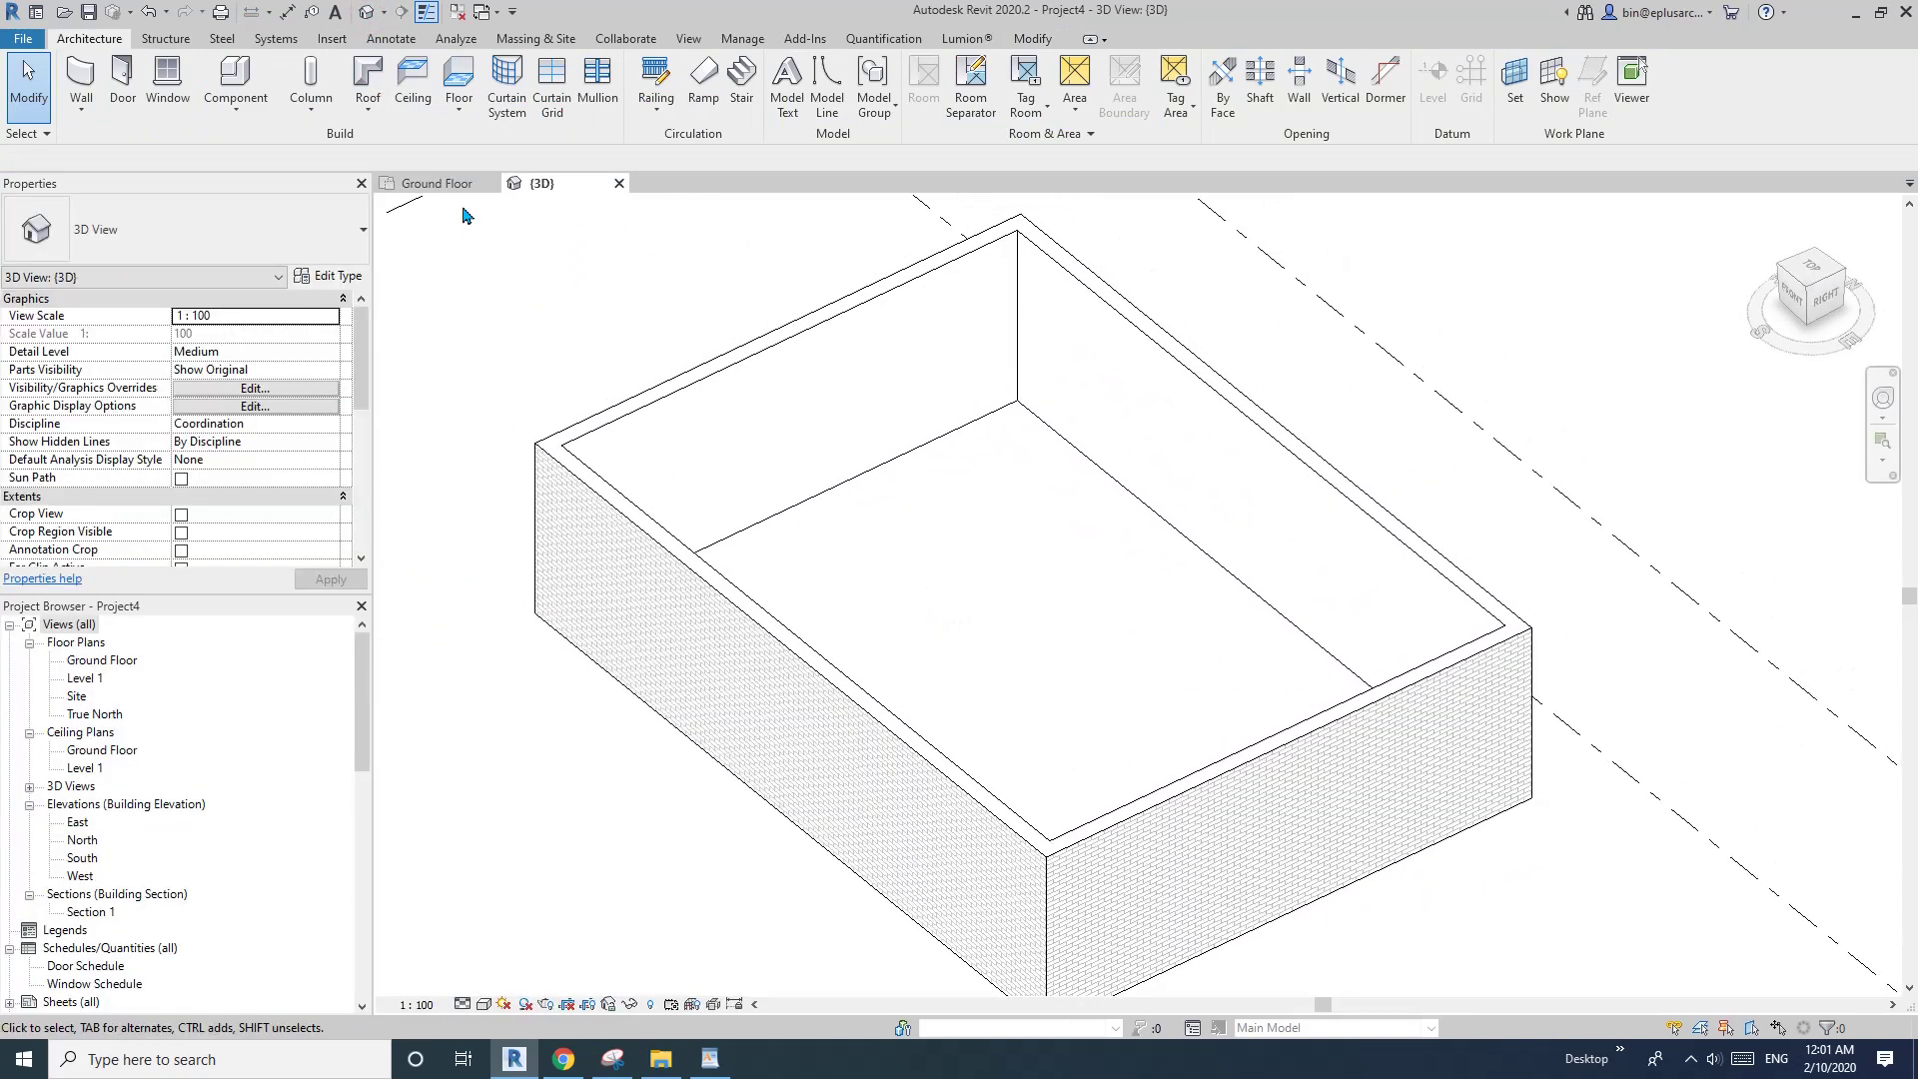
- Start an automatic Plain compound ceiling and change its Gypsum Wall Board layer's function to Finish 1 [4]
left_click(412, 98)
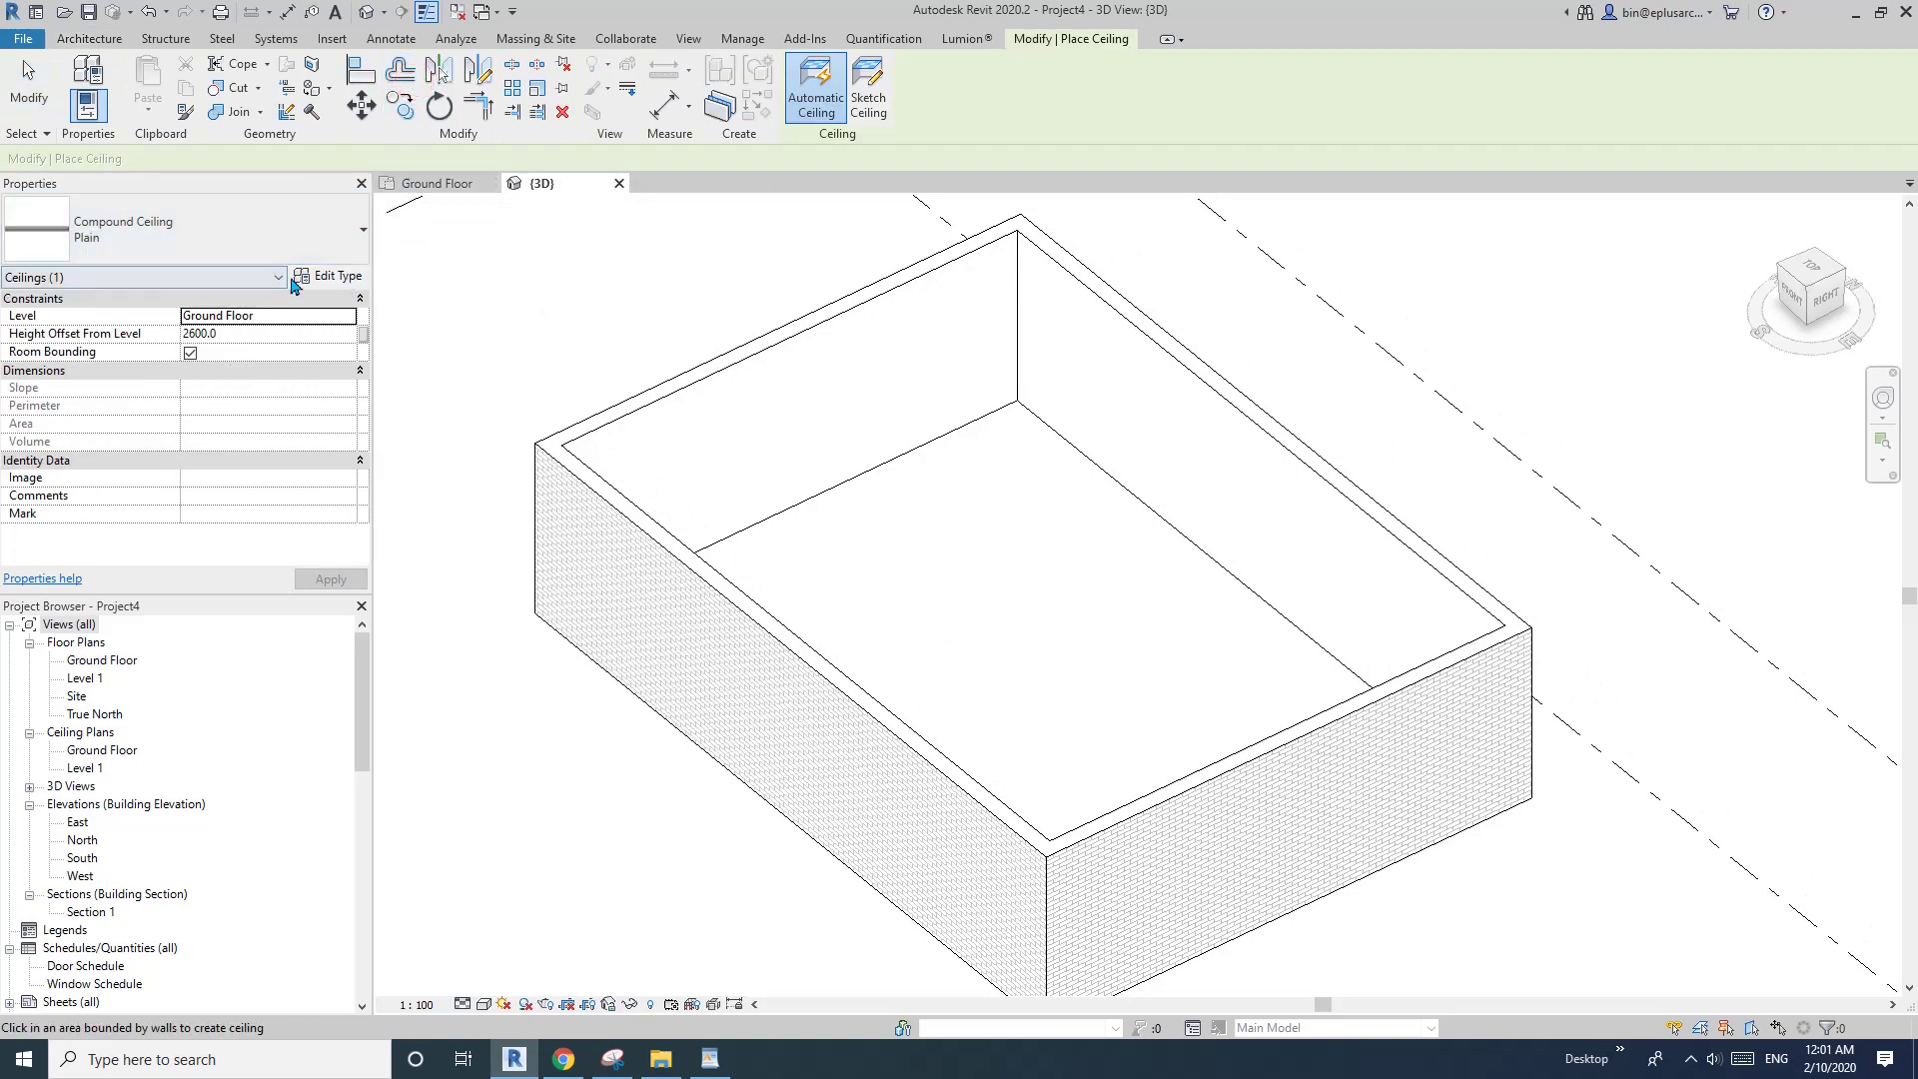
left_click(328, 276)
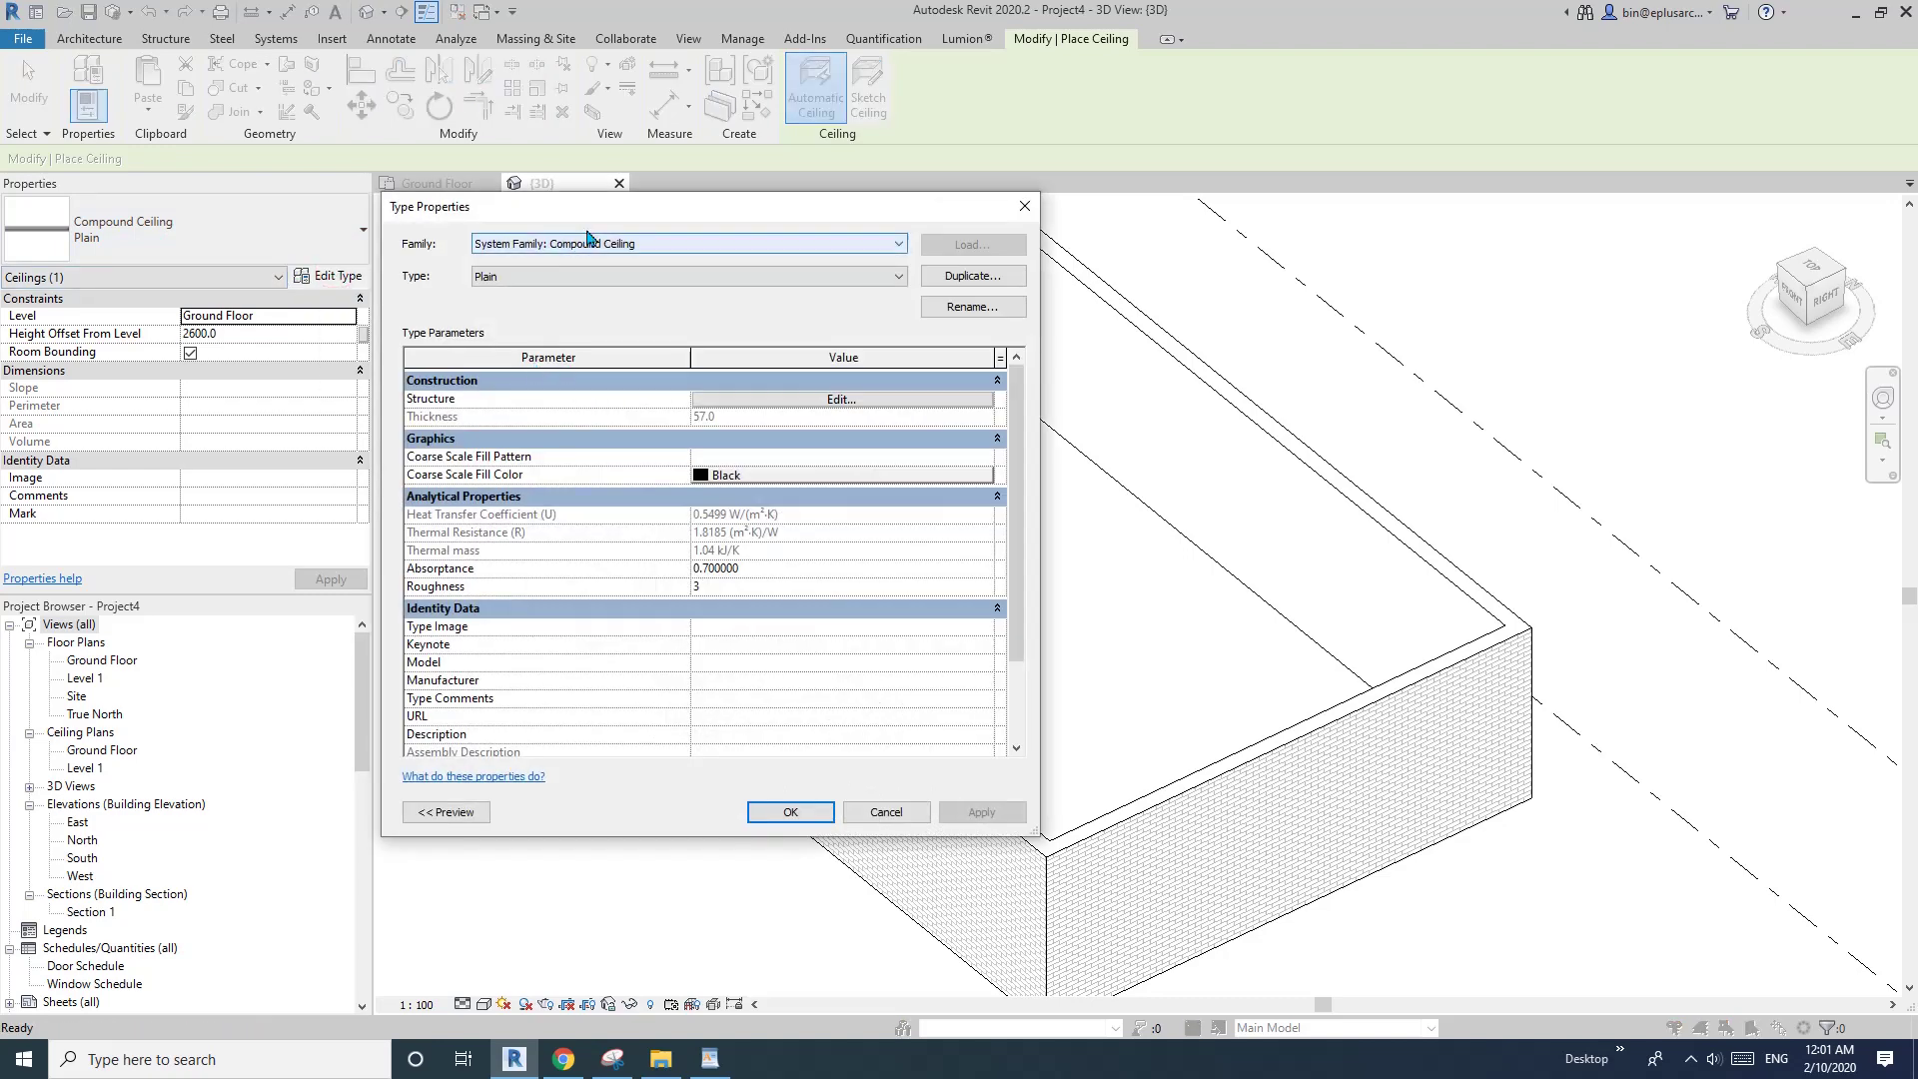
mouse_move(602, 209)
left_mouse_down()
mouse_move(762, 227)
mouse_move(439, 238)
left_mouse_up()
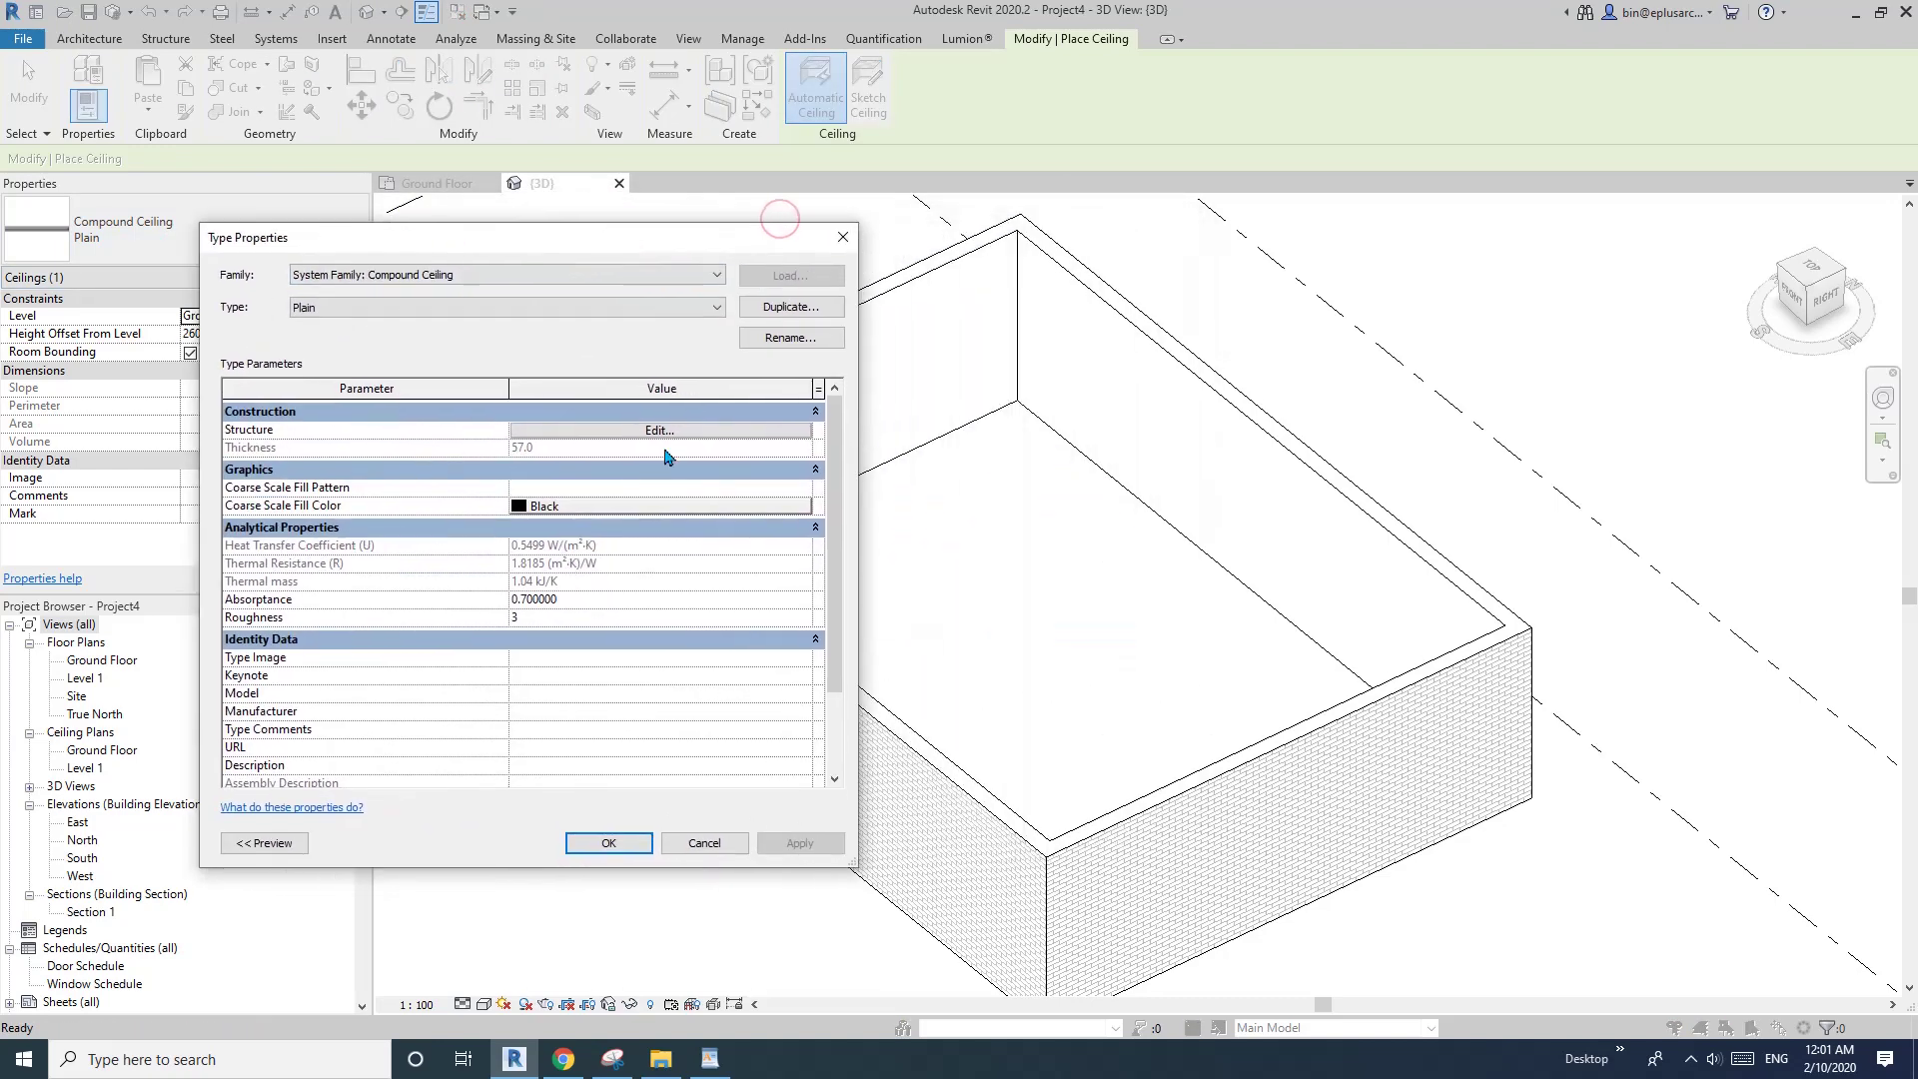
left_click(590, 435)
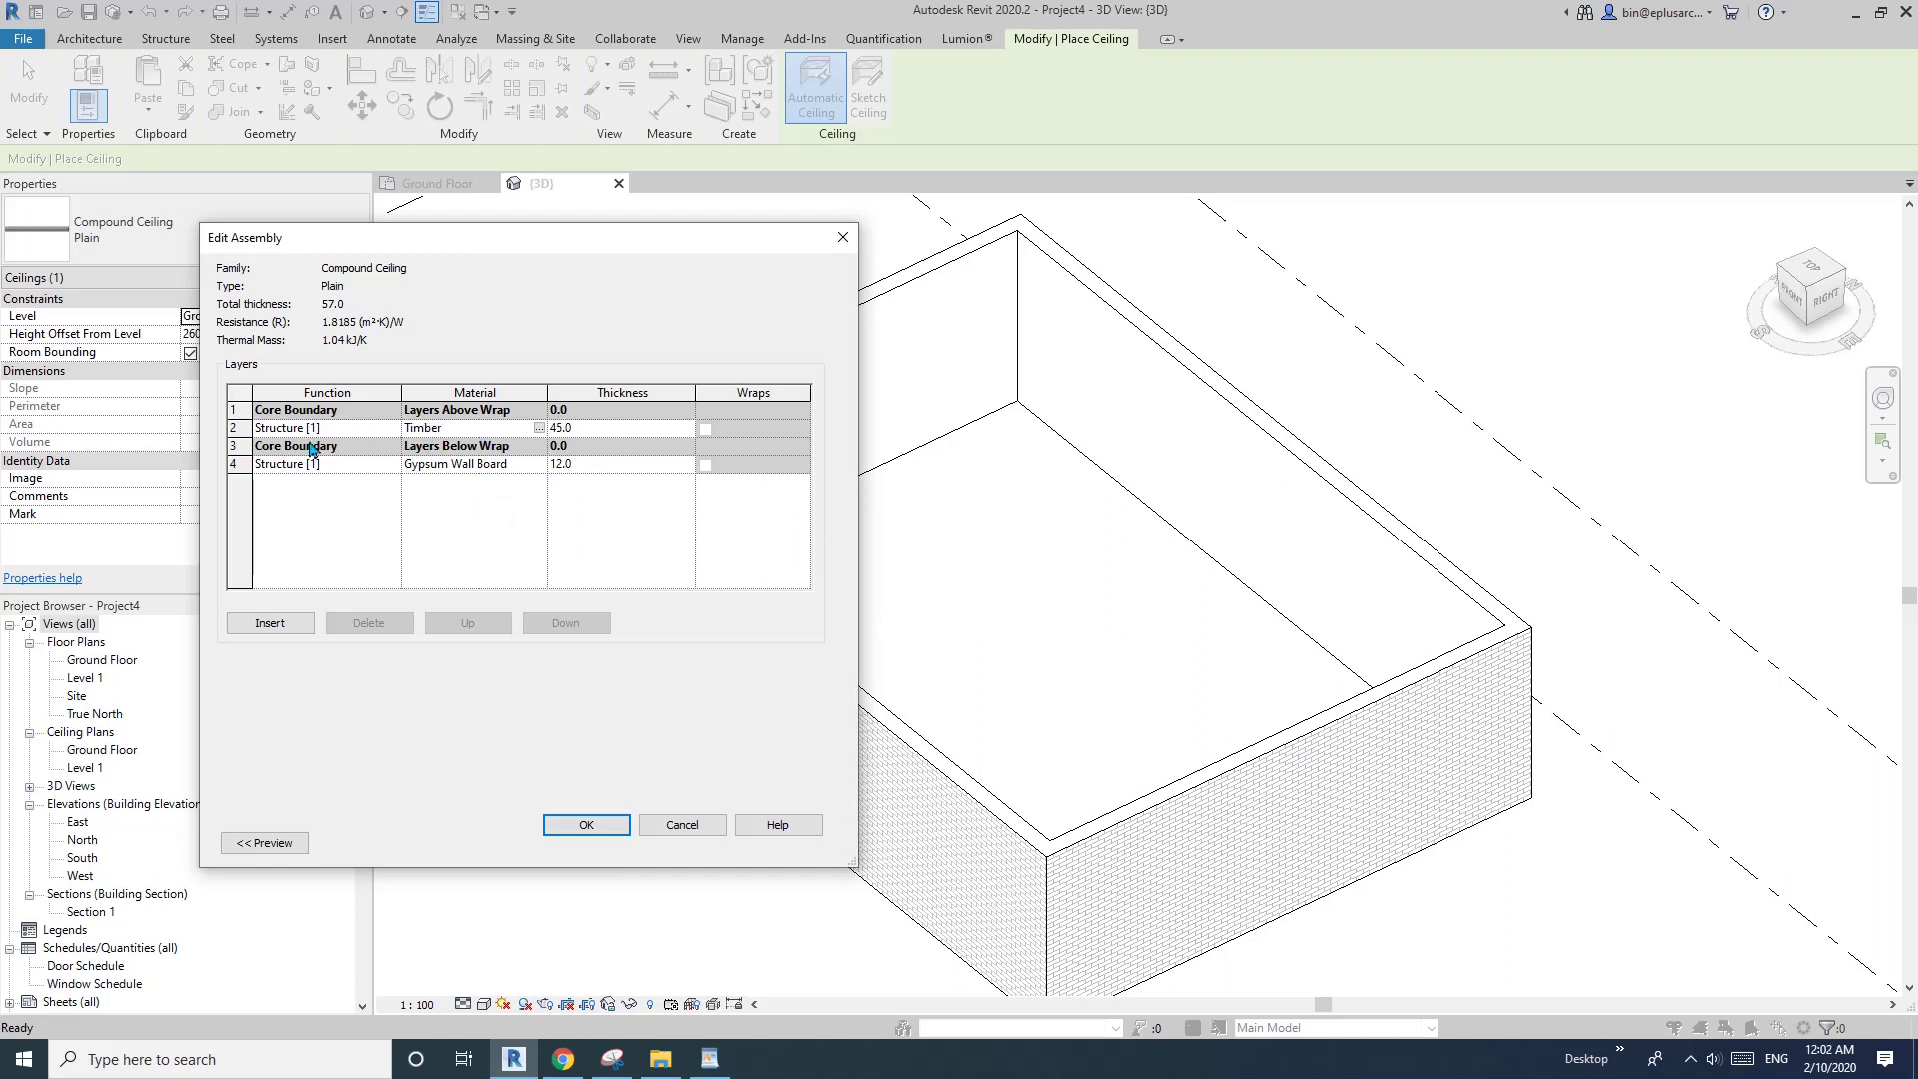
left_click(357, 462)
left_click(356, 463)
left_click(307, 528)
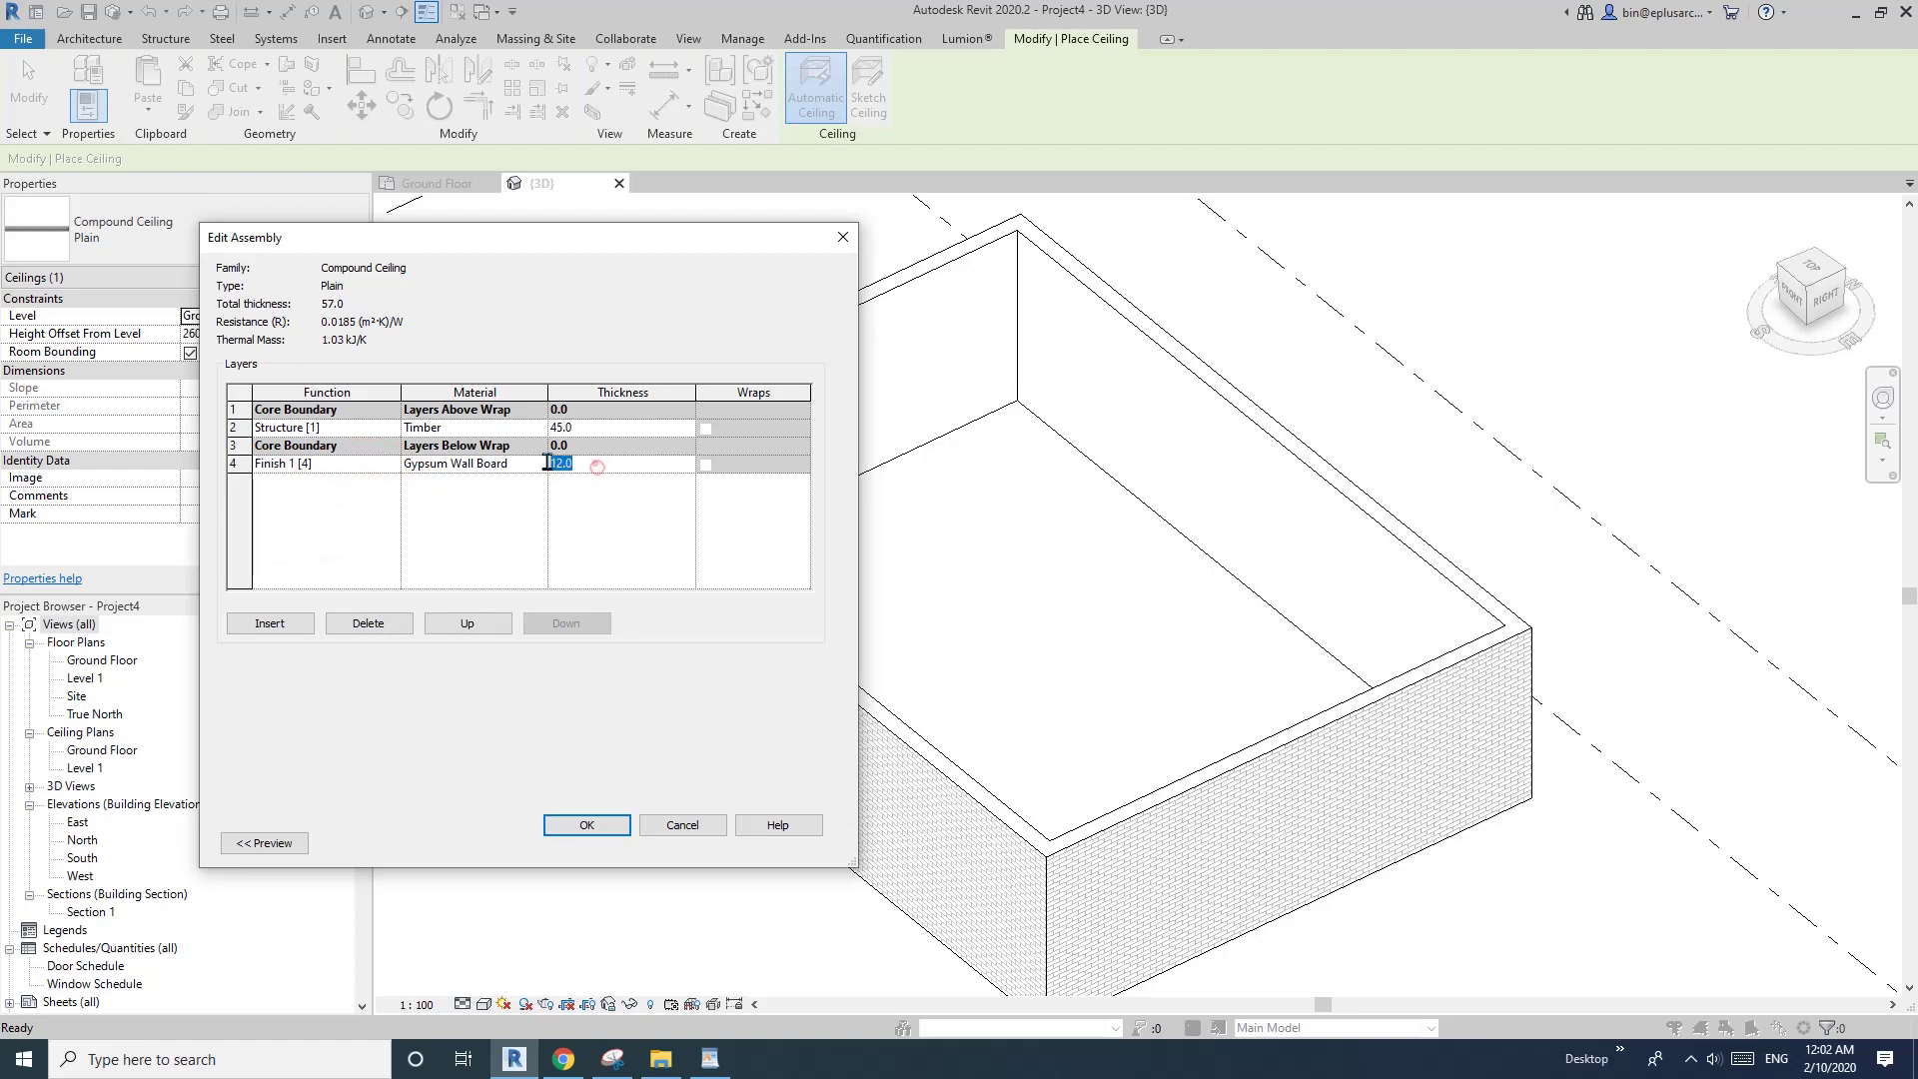
left_click(590, 826)
left_click(611, 847)
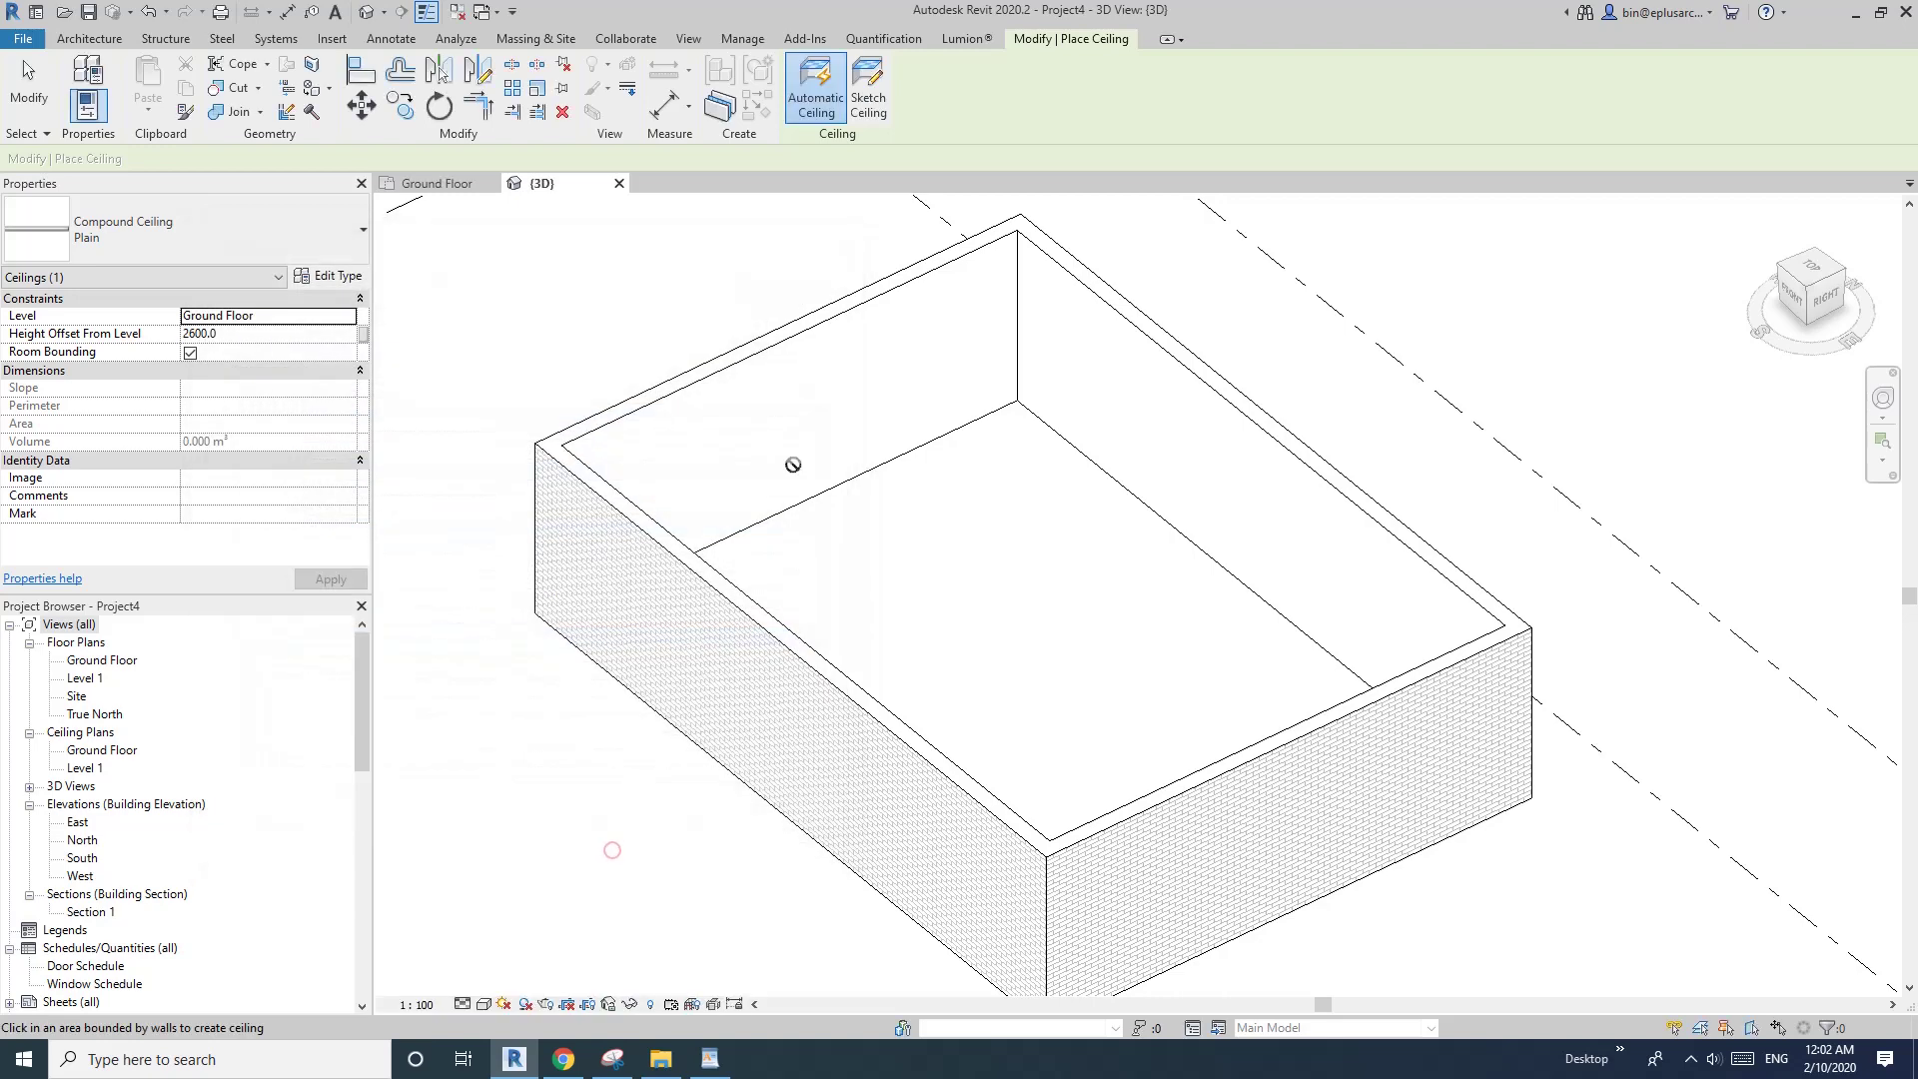
- Set the new ceiling's height offset from the Ground Floor level to 3000
scroll(887, 440, "down", 2)
middle_click_drag(887, 441, 769, 509)
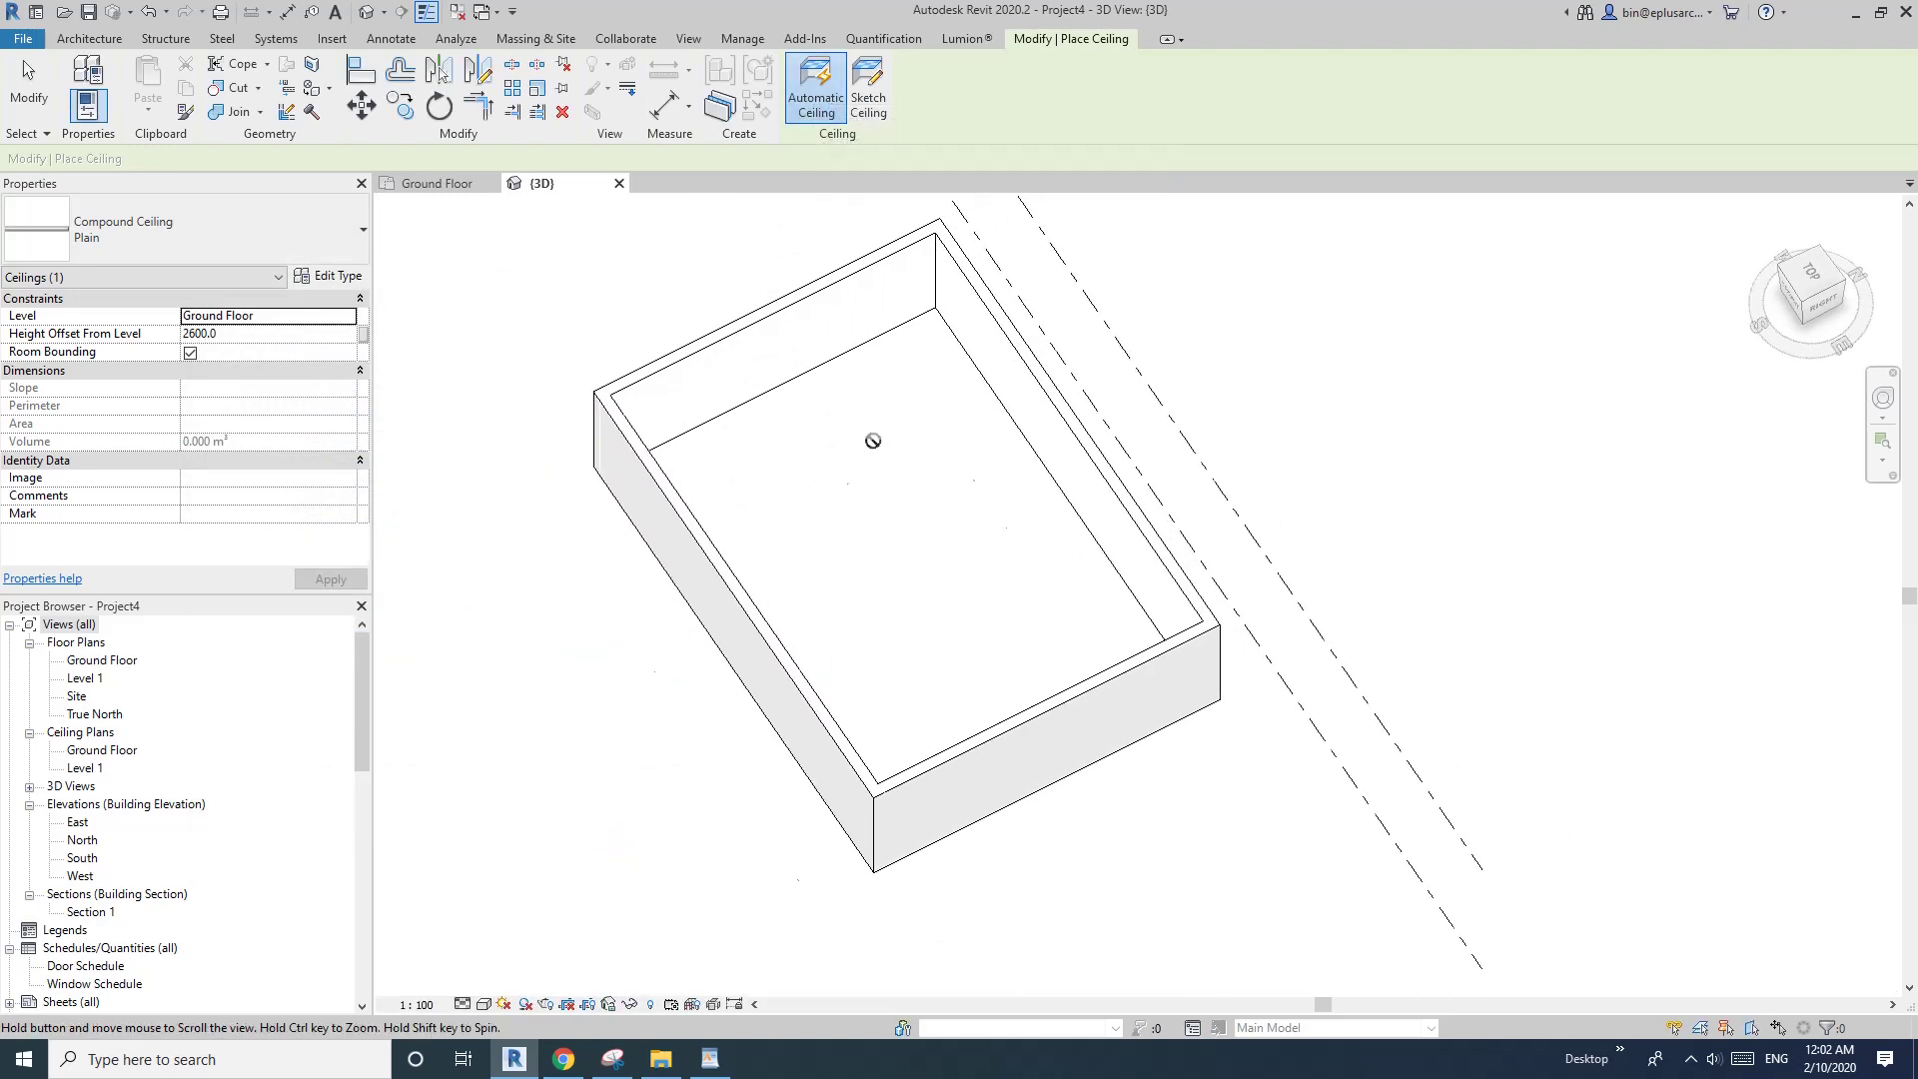
middle_click_drag(869, 437, 742, 487)
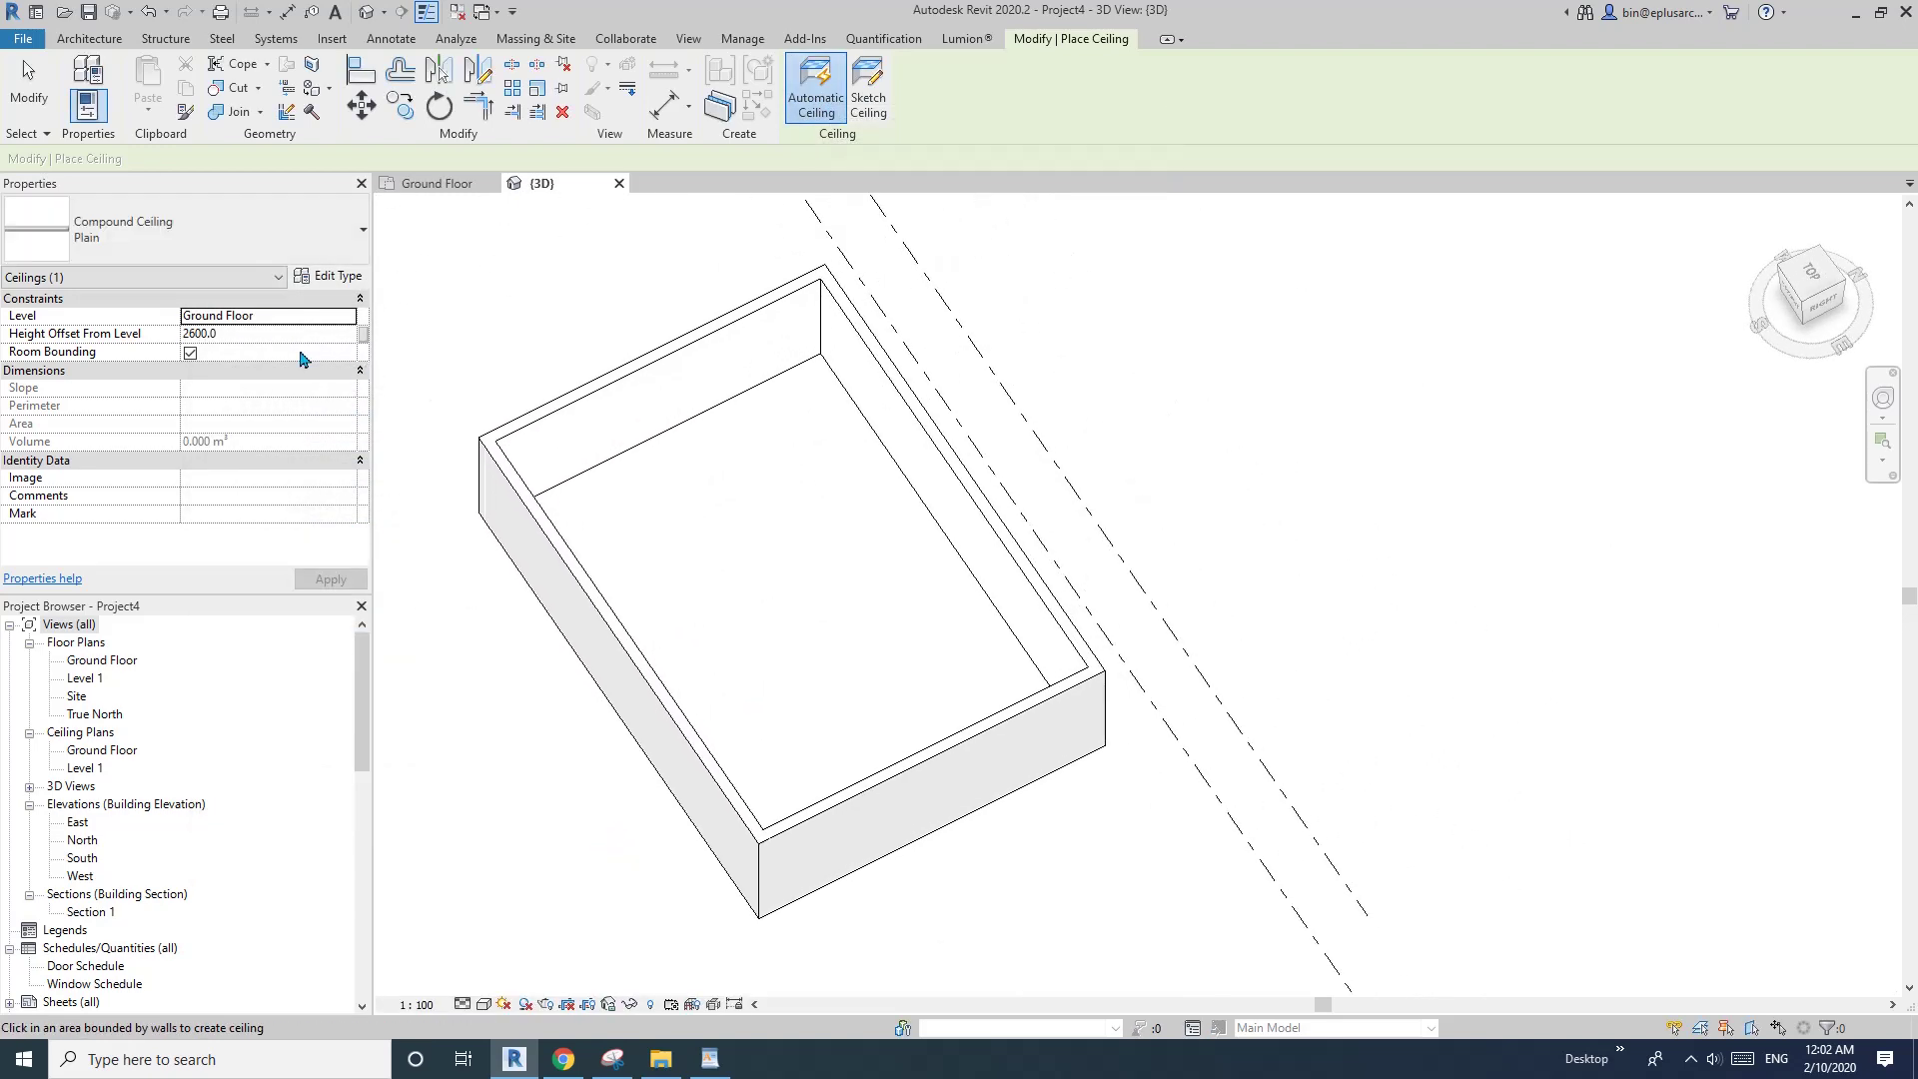
left_click(271, 335)
type("3000")
middle_click_drag(779, 446, 826, 688, "shift")
middle_click_drag(788, 603, 820, 544, "shift")
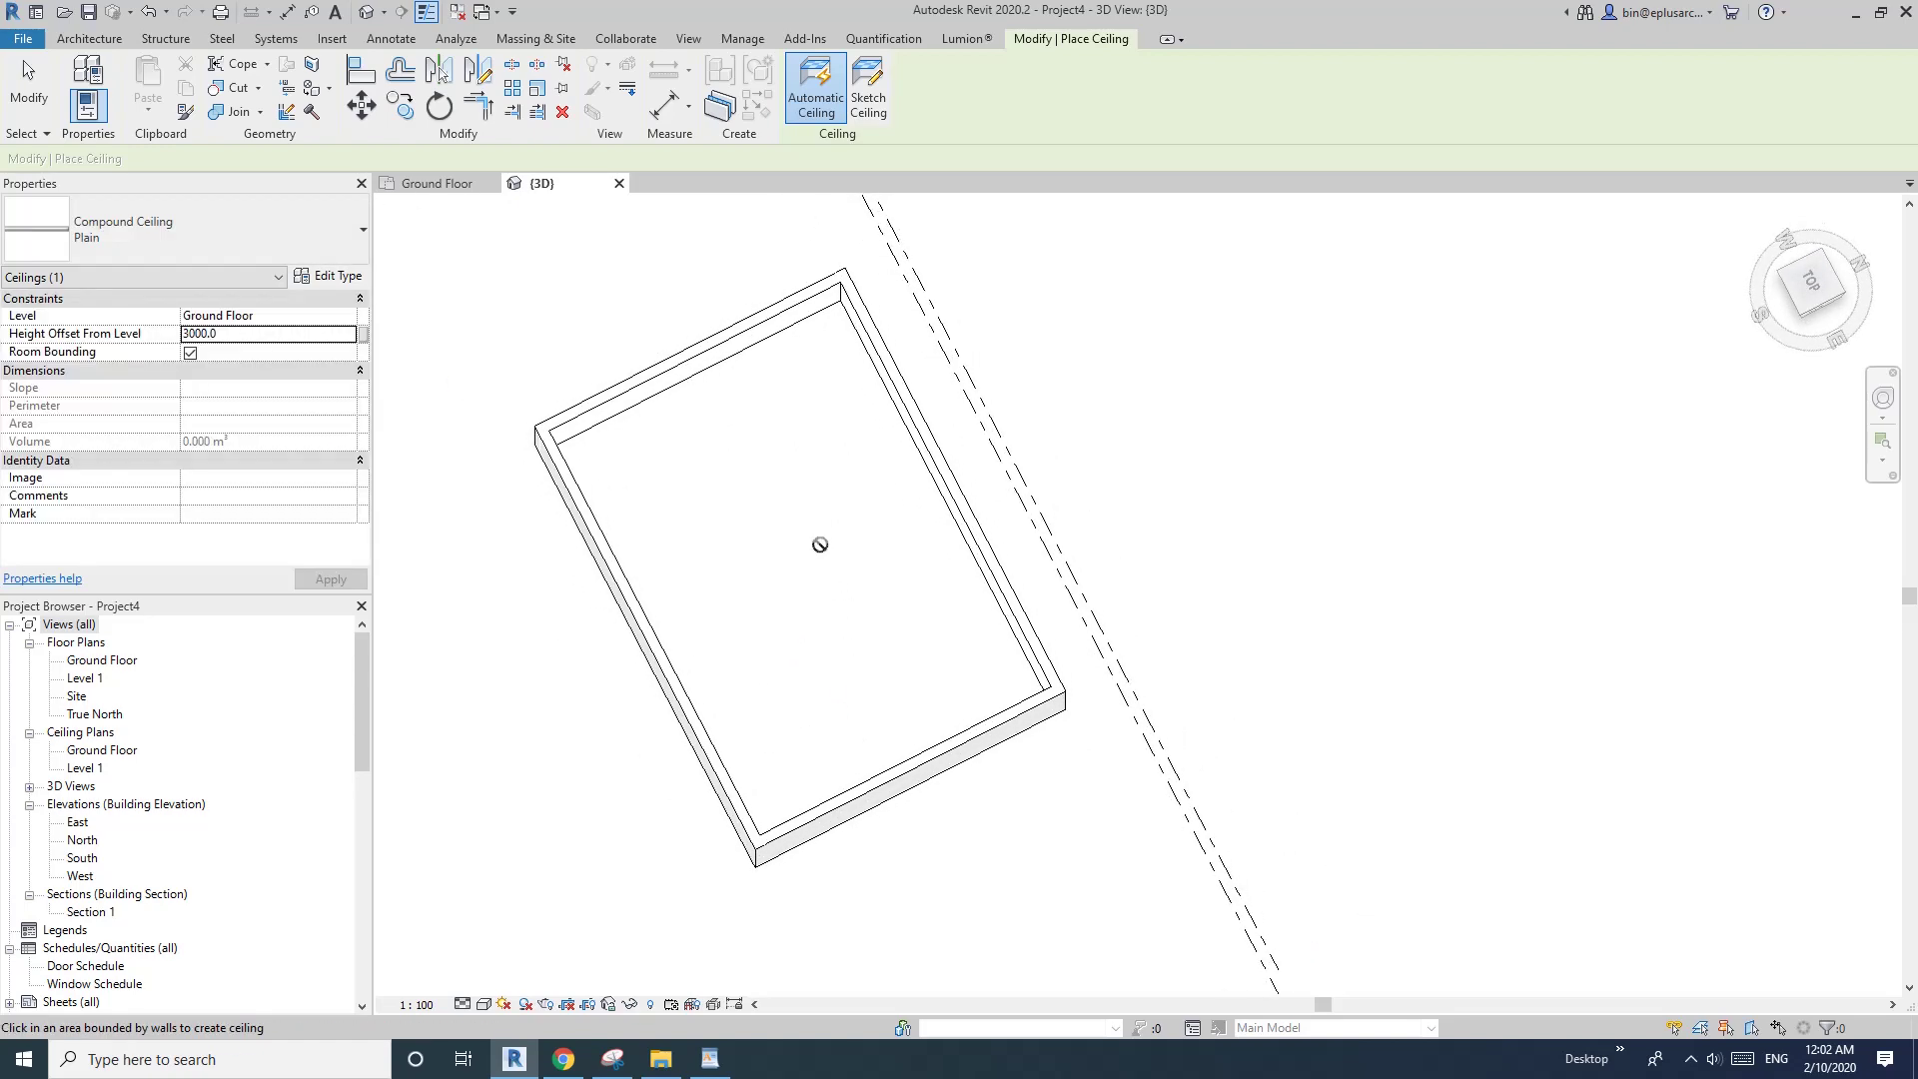
- Set the new ceiling's height offset from the Ground Floor level to 2700
left_click(285, 333)
type("2700")
scroll(963, 667, "down", 1)
middle_click_drag(963, 667, 963, 588, "shift")
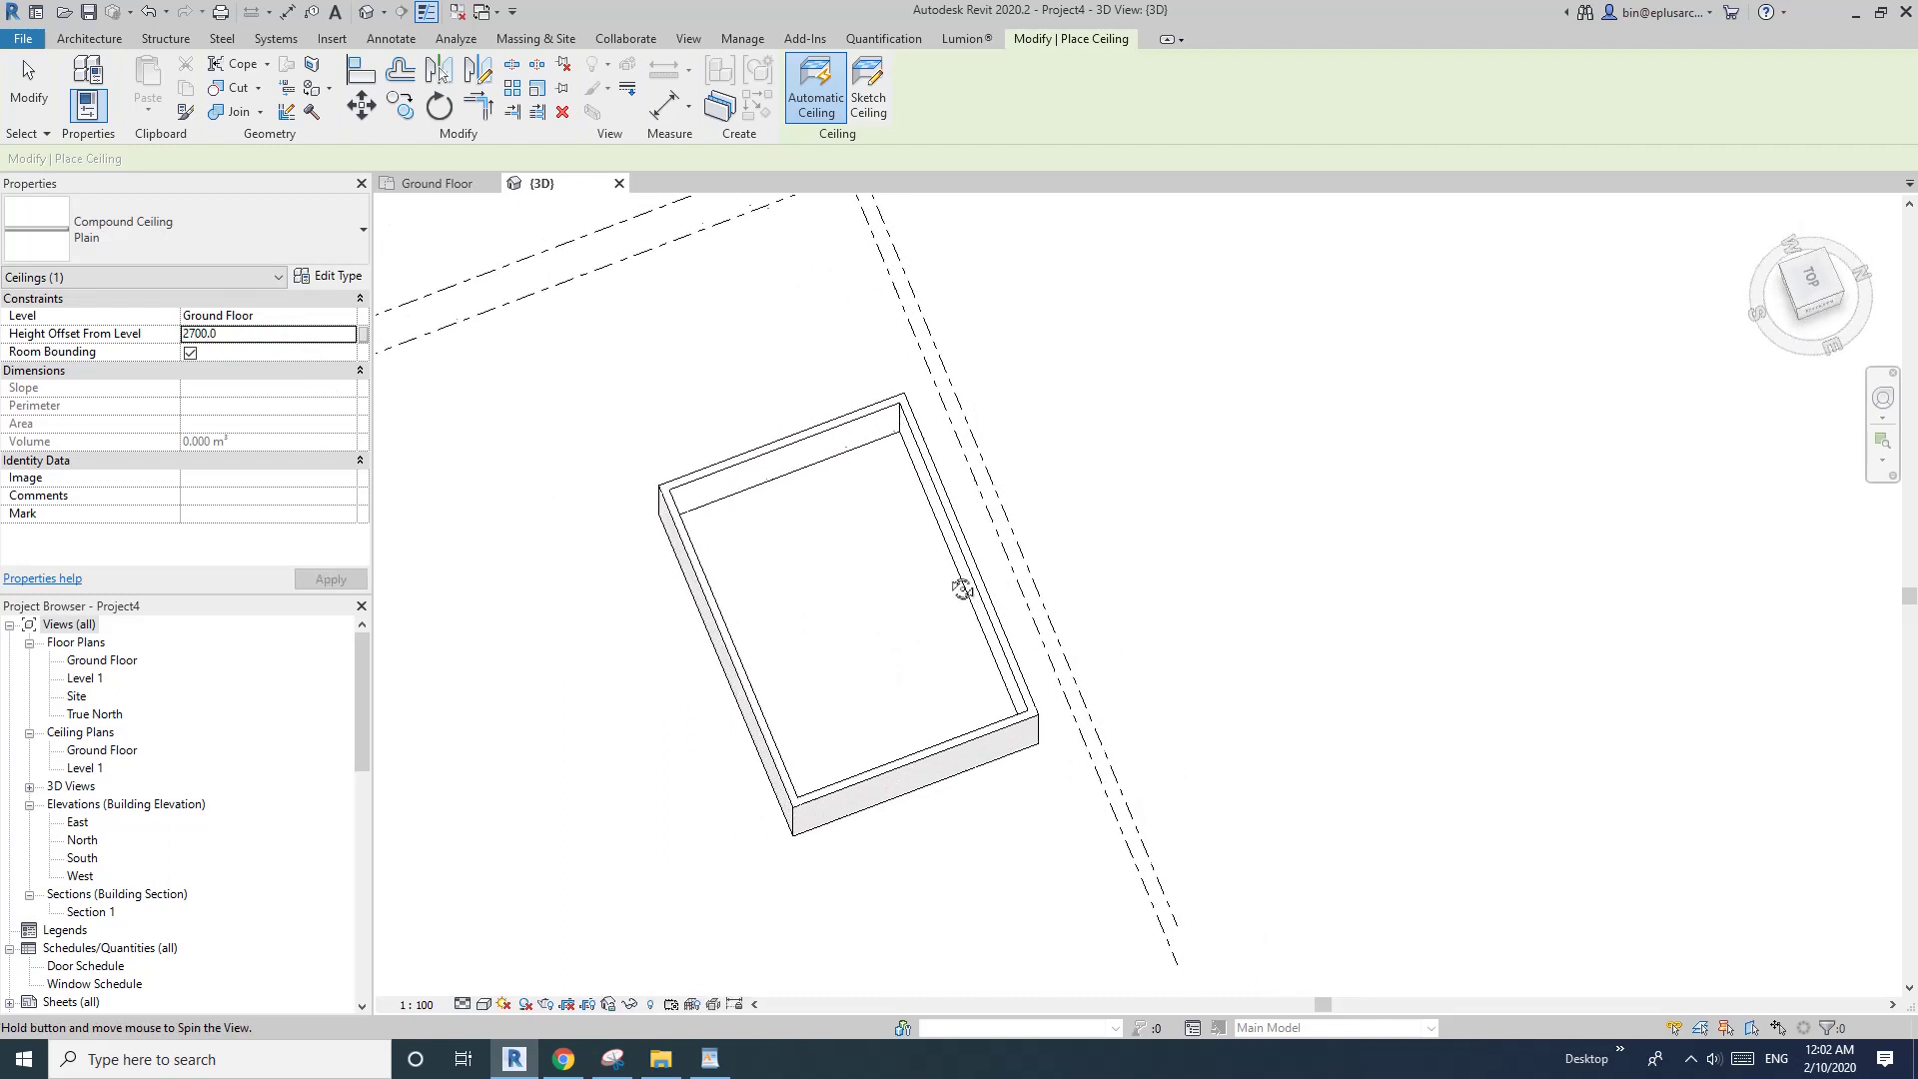
scroll(949, 635, "up", 1)
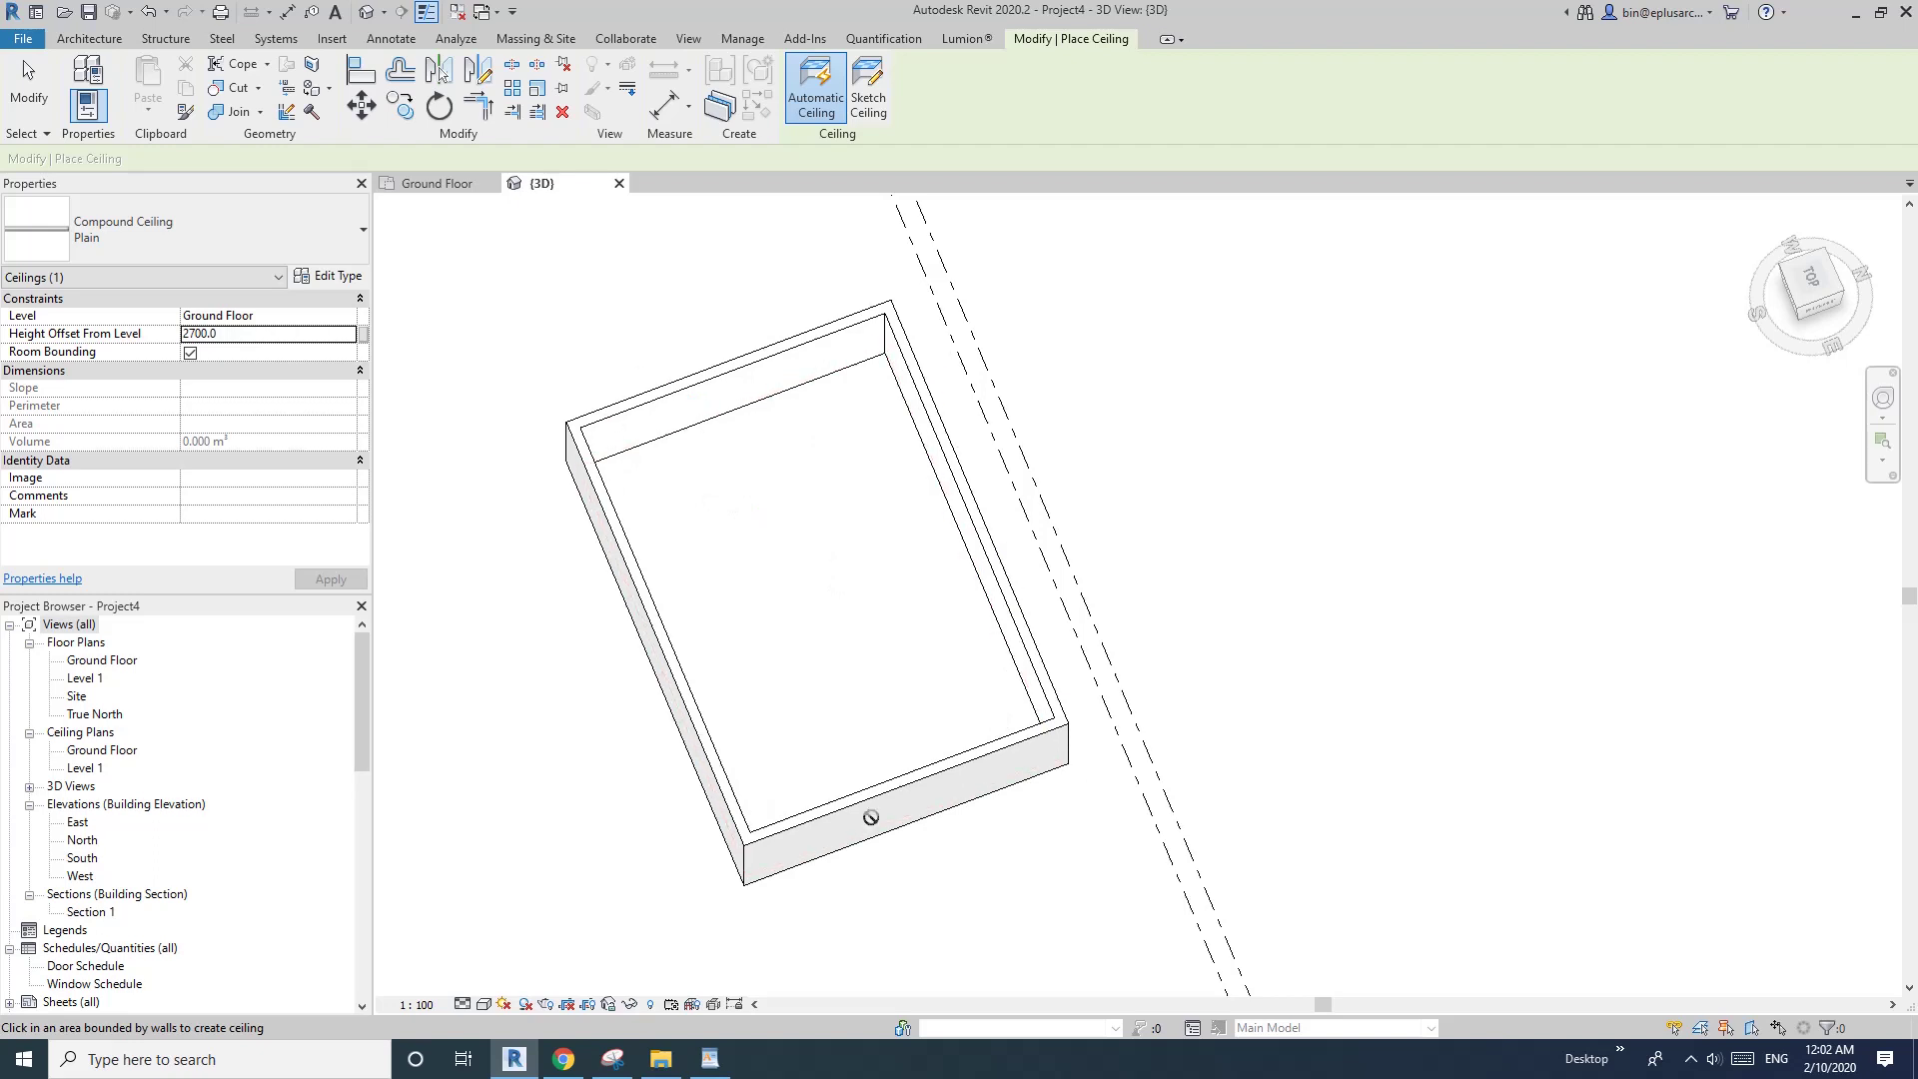
- Place the automatic Plain compound ceiling in the area enclosed by the four brick veneer walls
middle_click_drag(663, 497, 805, 723, "shift")
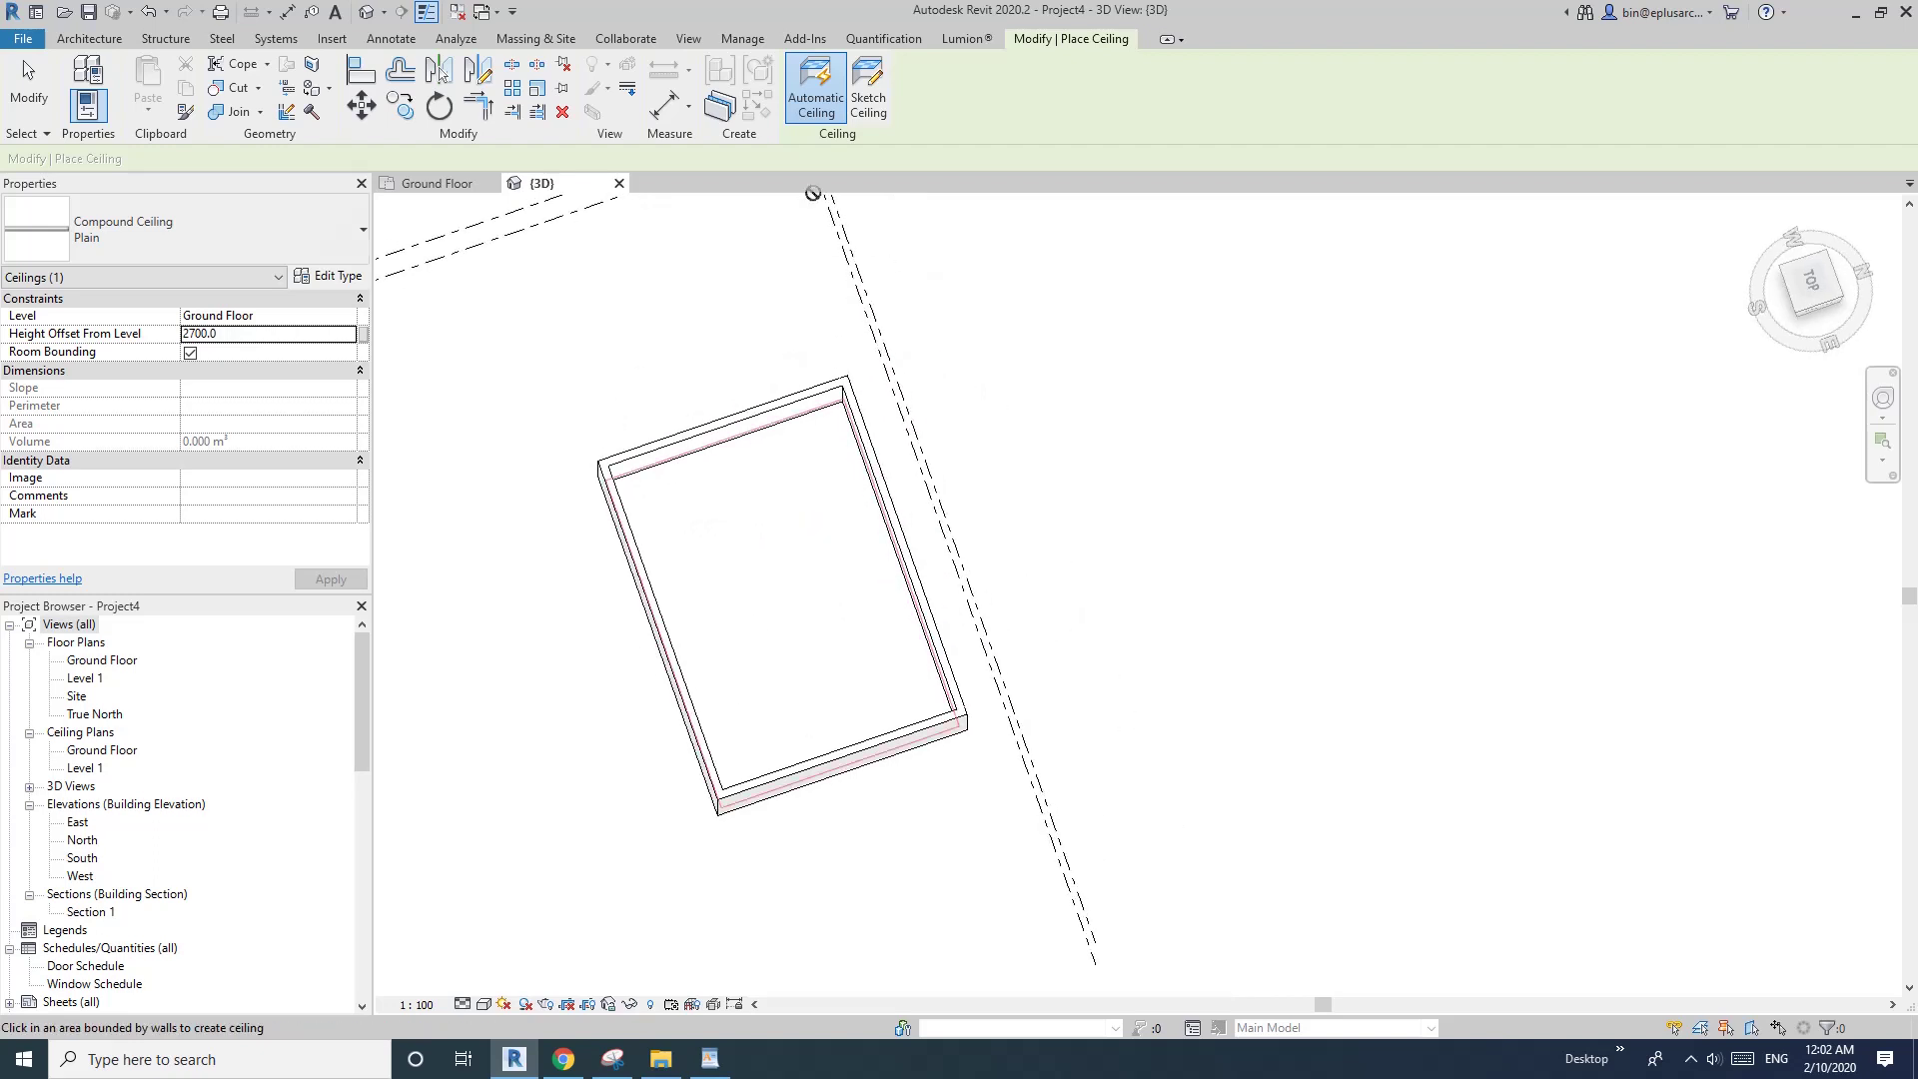
scroll(777, 504, "up", 1)
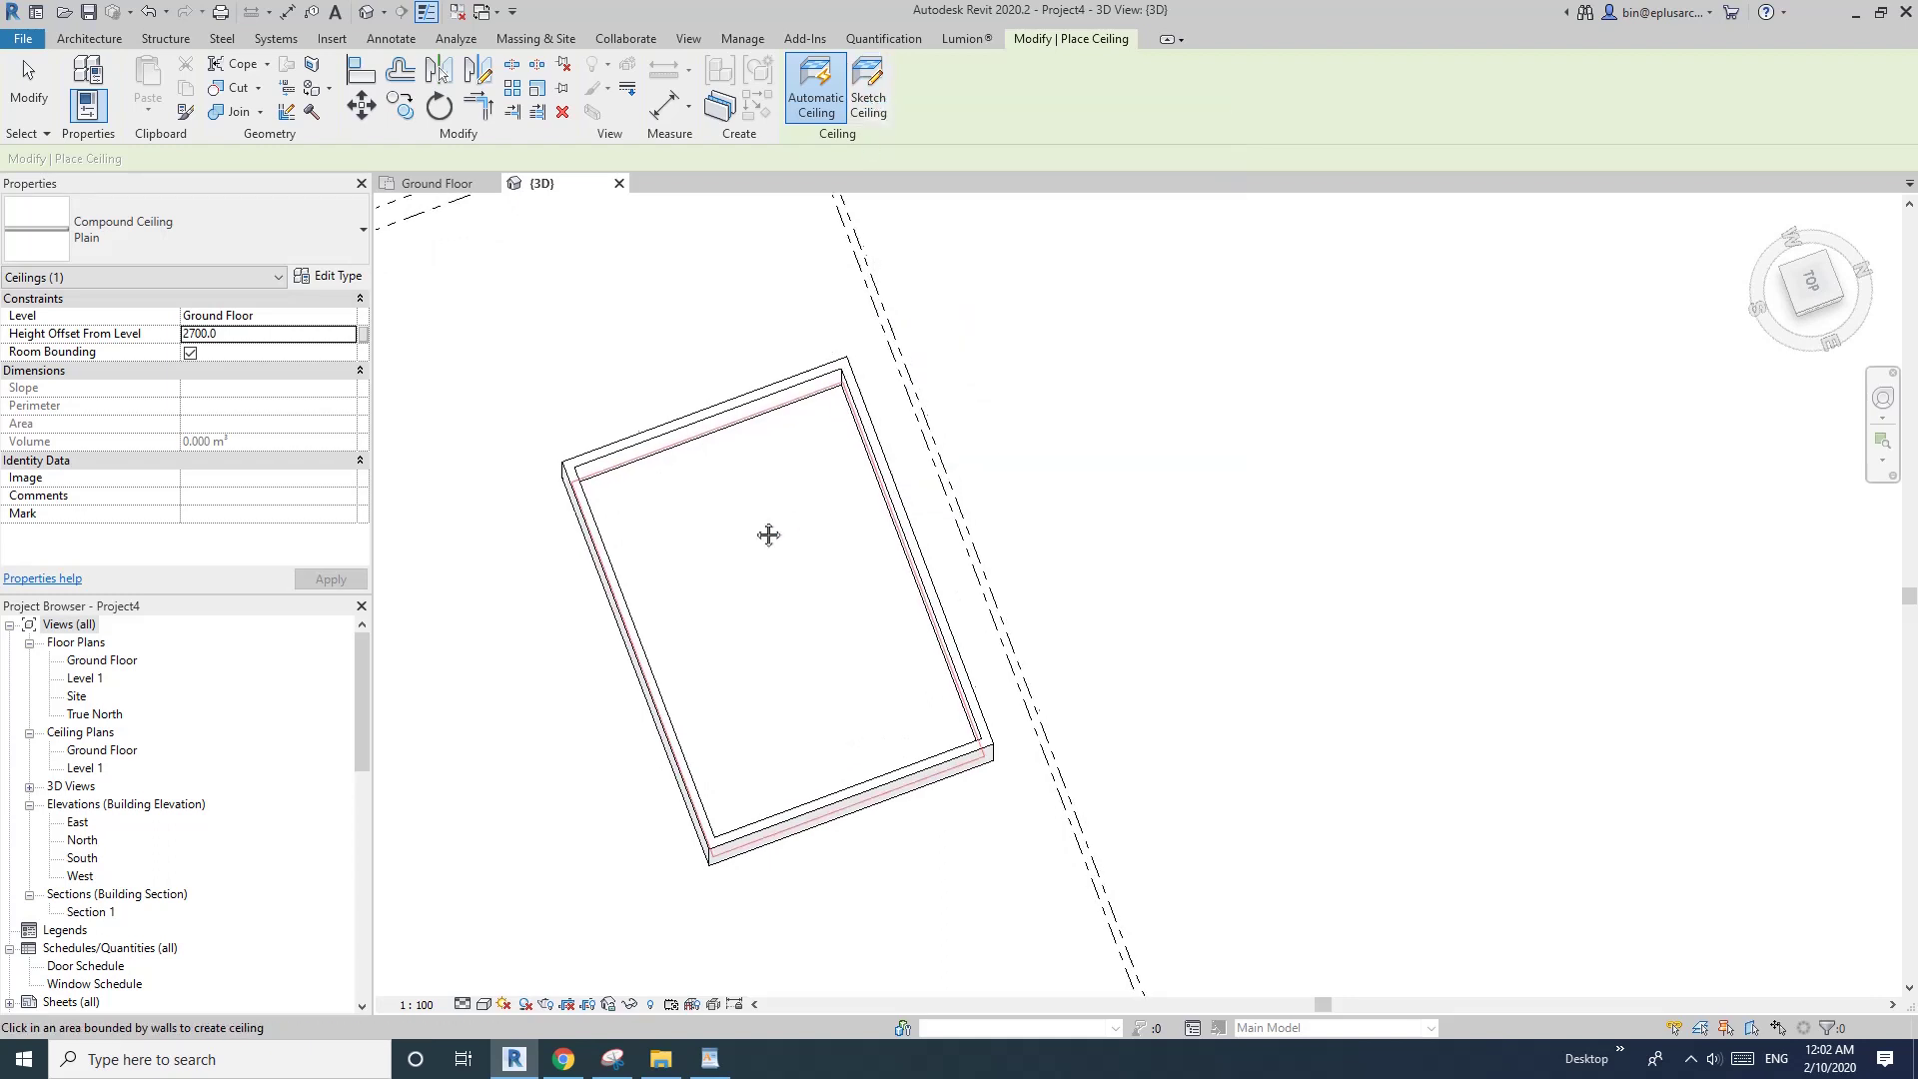
left_click(798, 626)
key("Escape")
key("Escape")
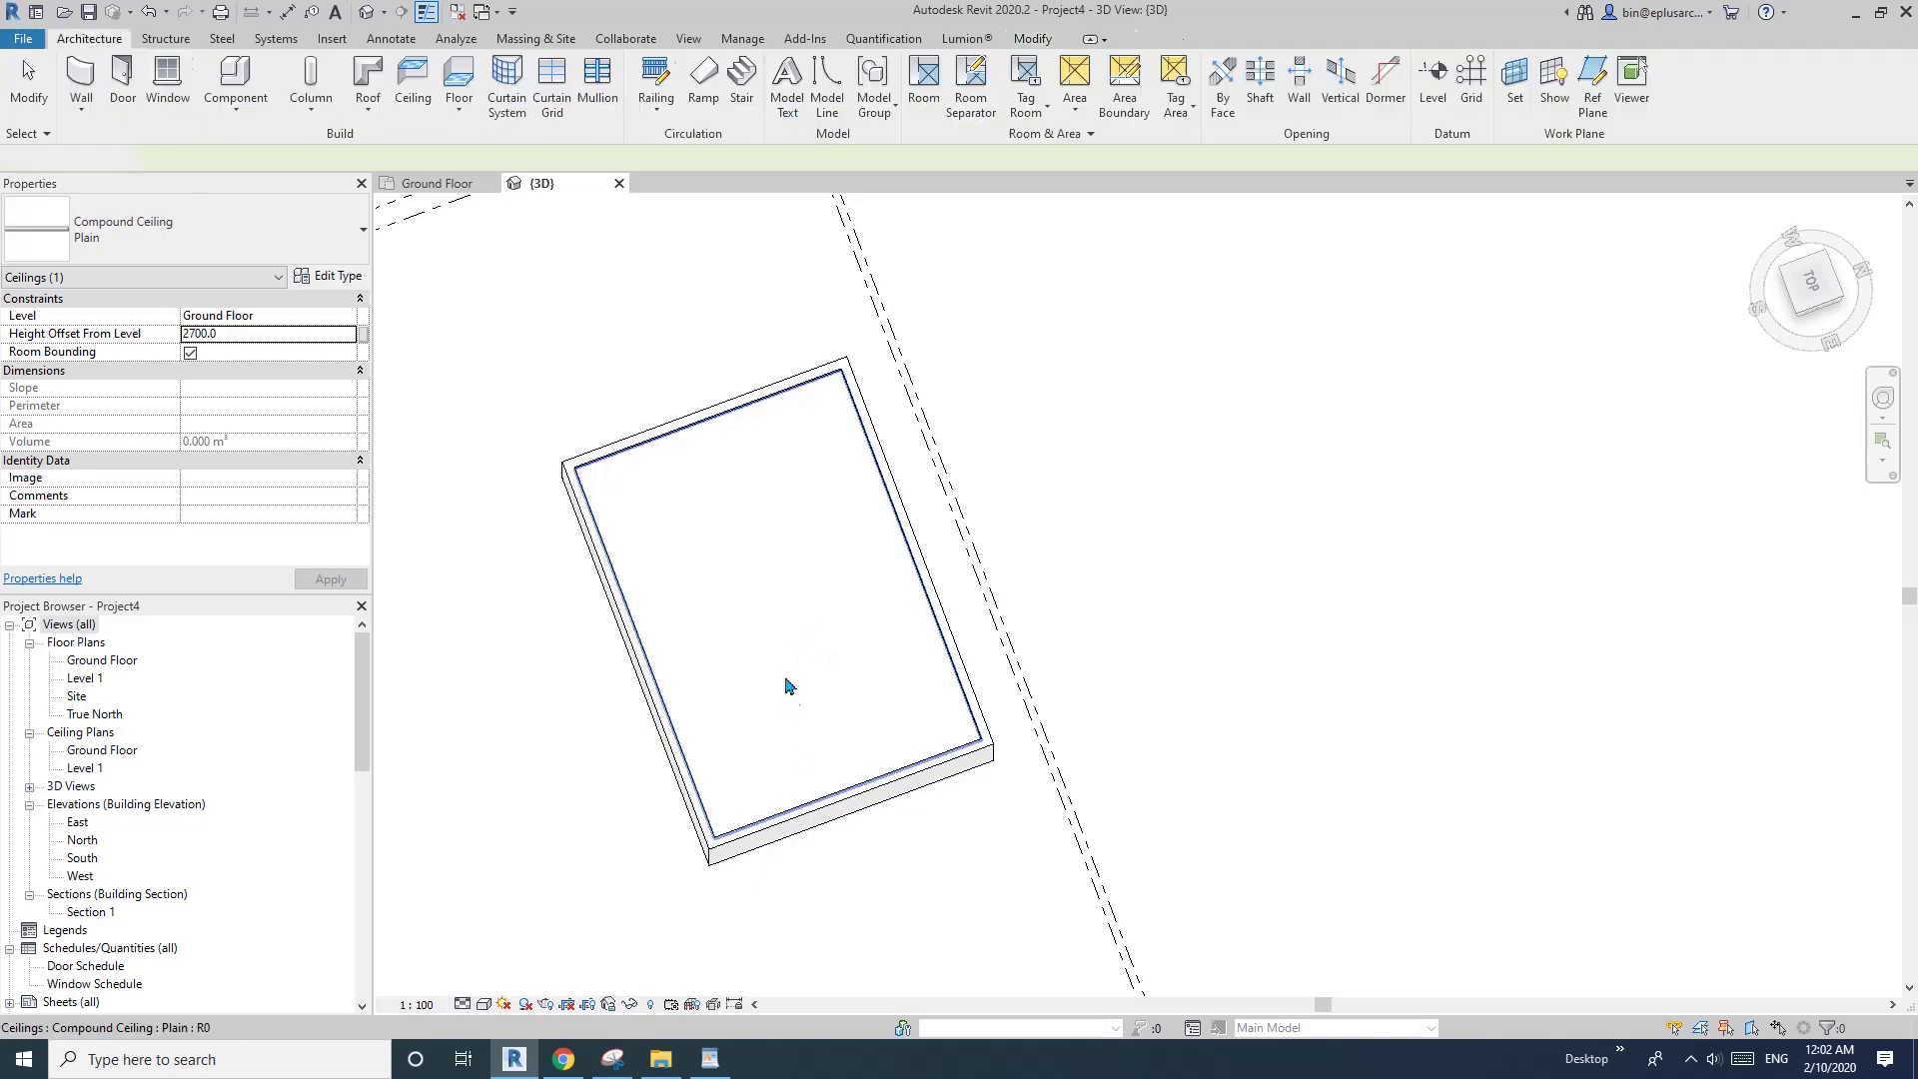
- Set the placed ceiling's height offset from the Ground Floor level to 3000
left_click(764, 609)
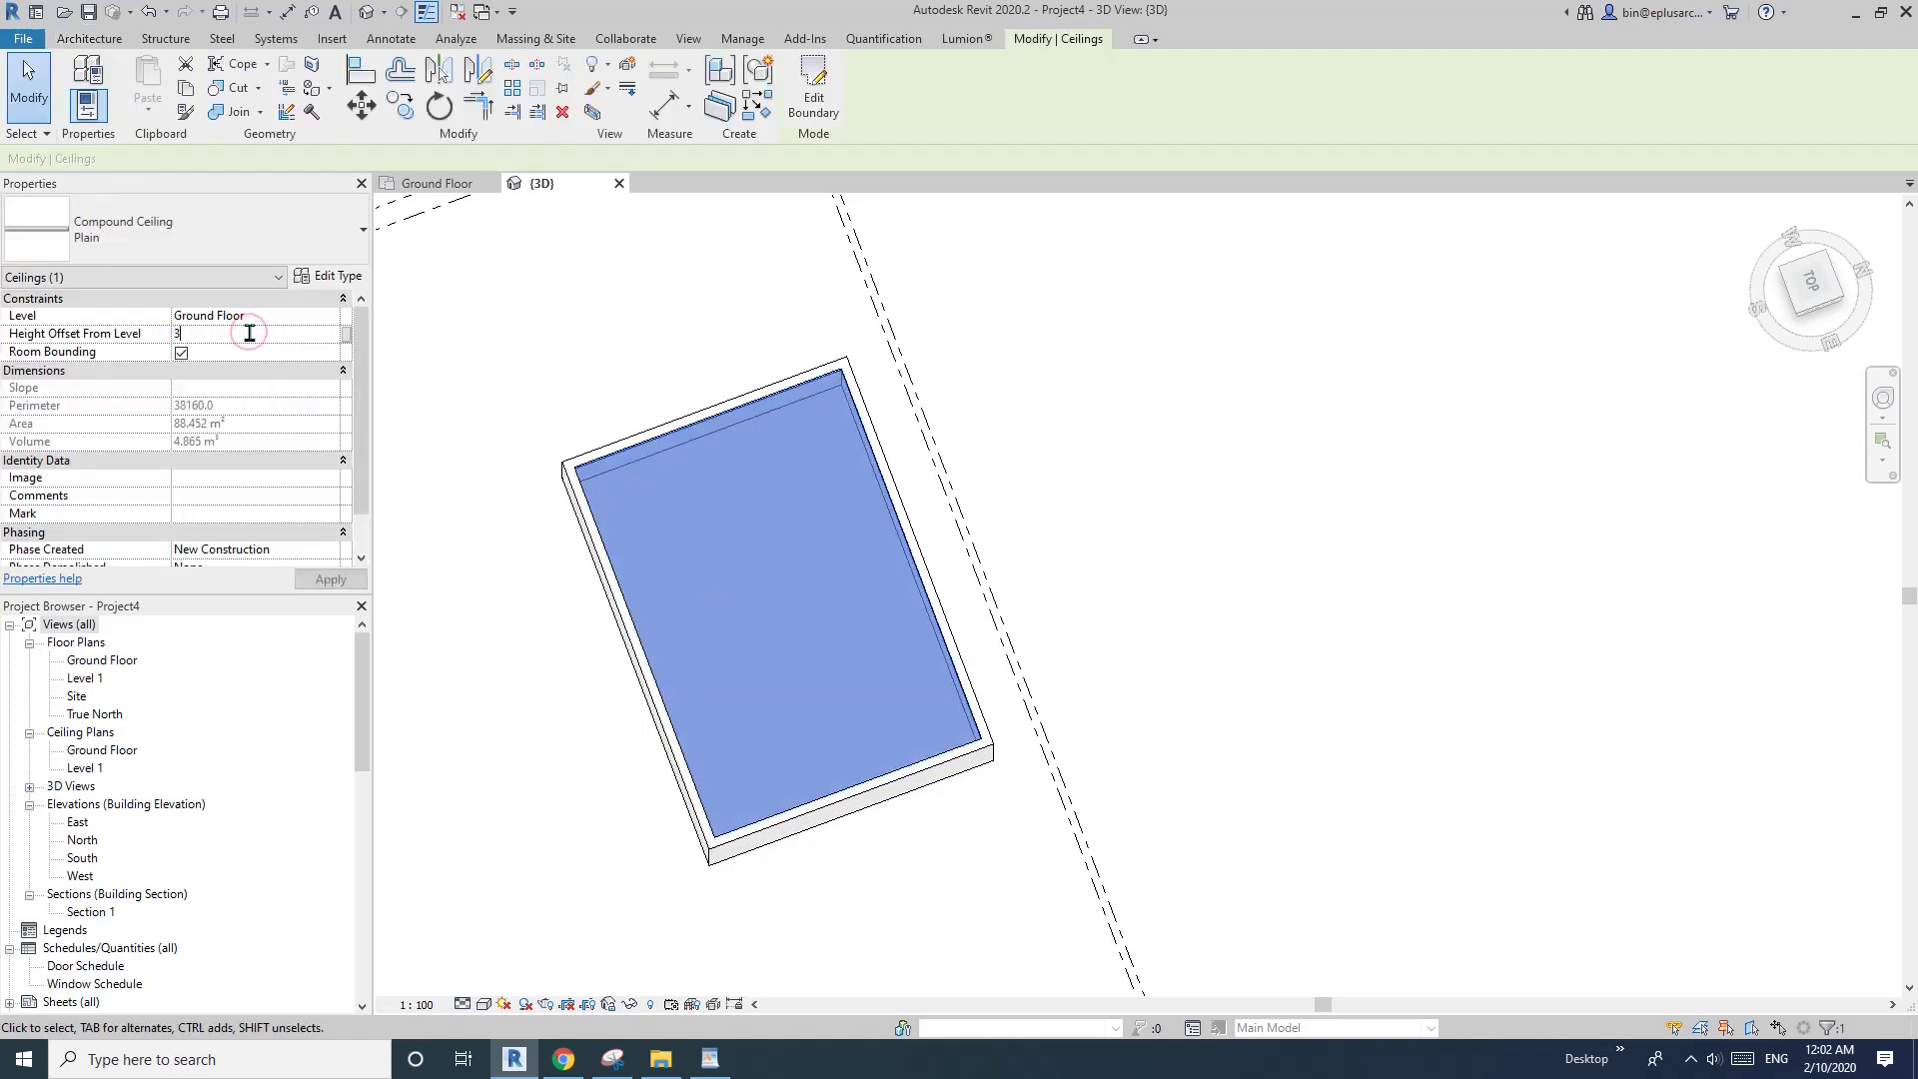
left_click(629, 320)
mouse_move(780, 663)
middle_mouse_down()
mouse_move(776, 608)
mouse_move(811, 726)
mouse_move(779, 677)
middle_mouse_up()
scroll(778, 668, "up", 4)
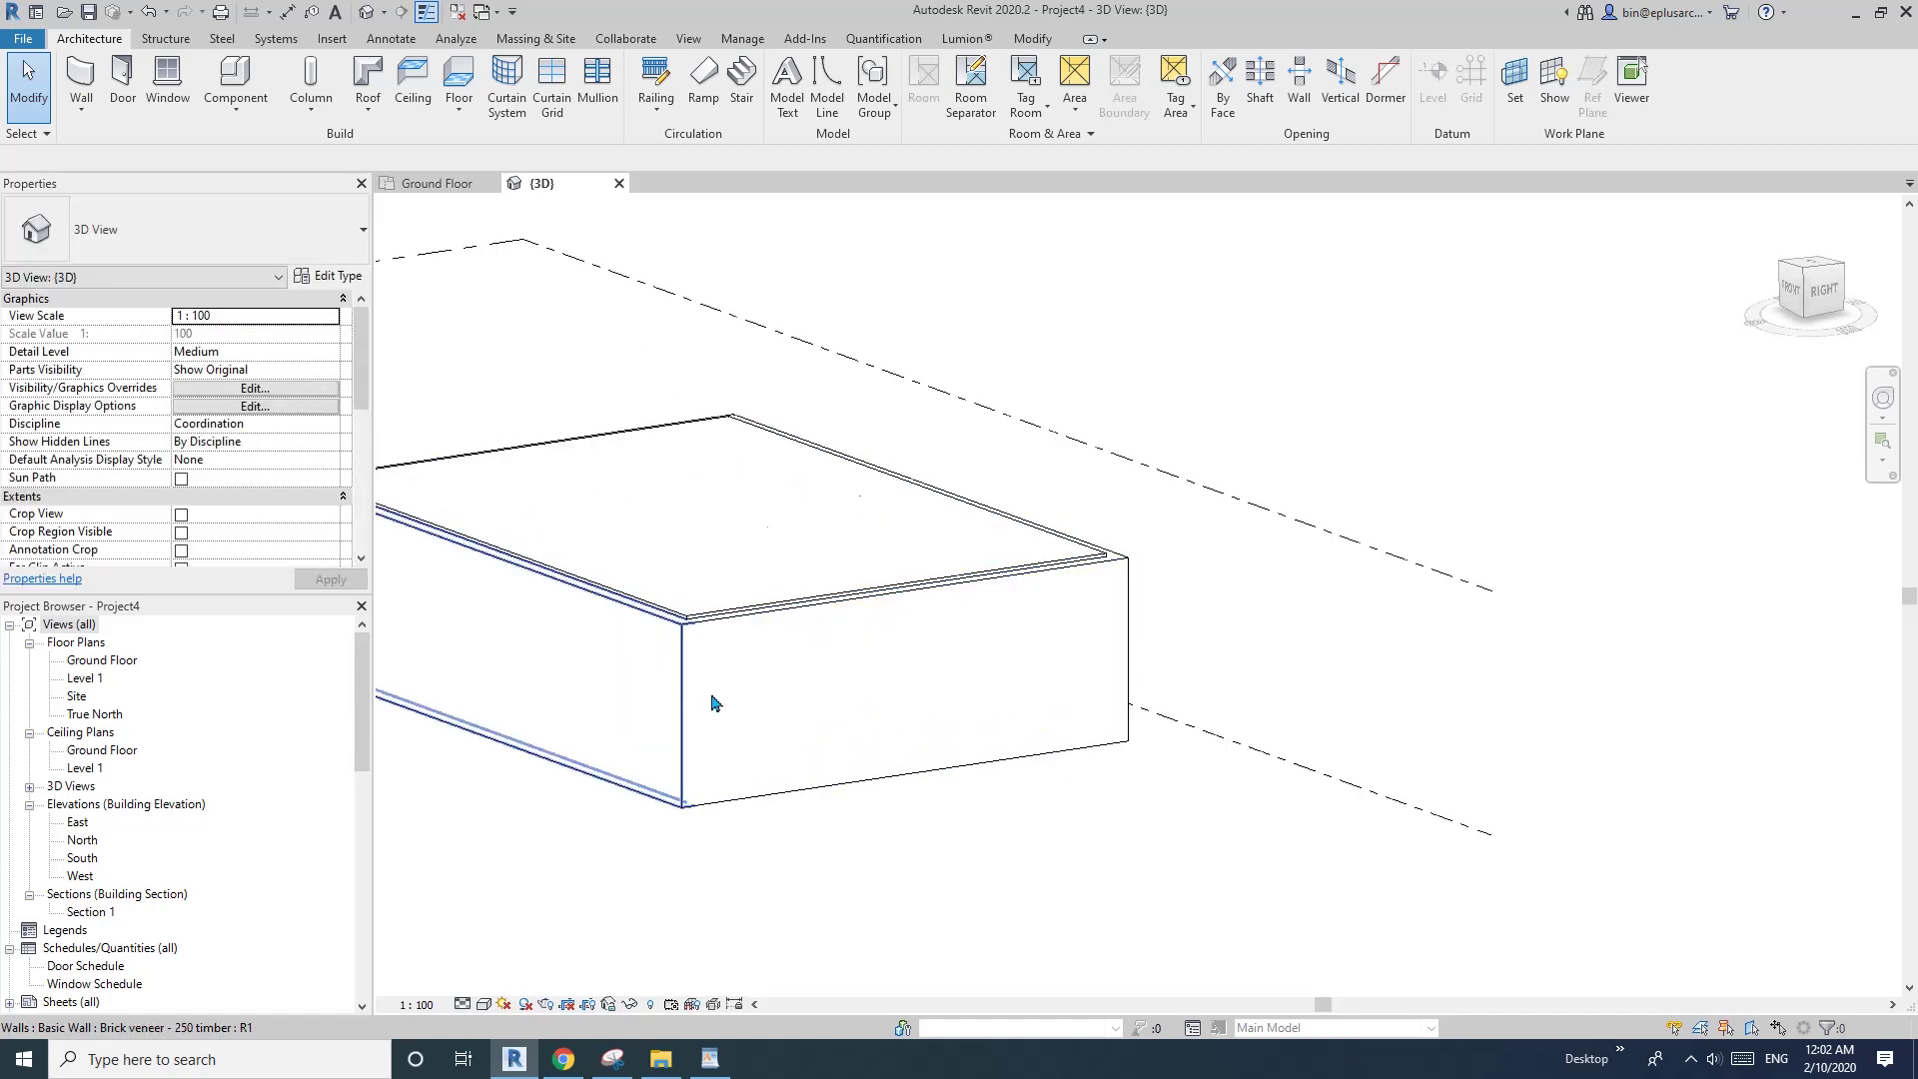
- Isolate one brick veneer wall with a section box and view the ceiling's height against the wall tops
scroll(715, 699, "down", 3)
left_click(790, 728)
left_click(592, 112)
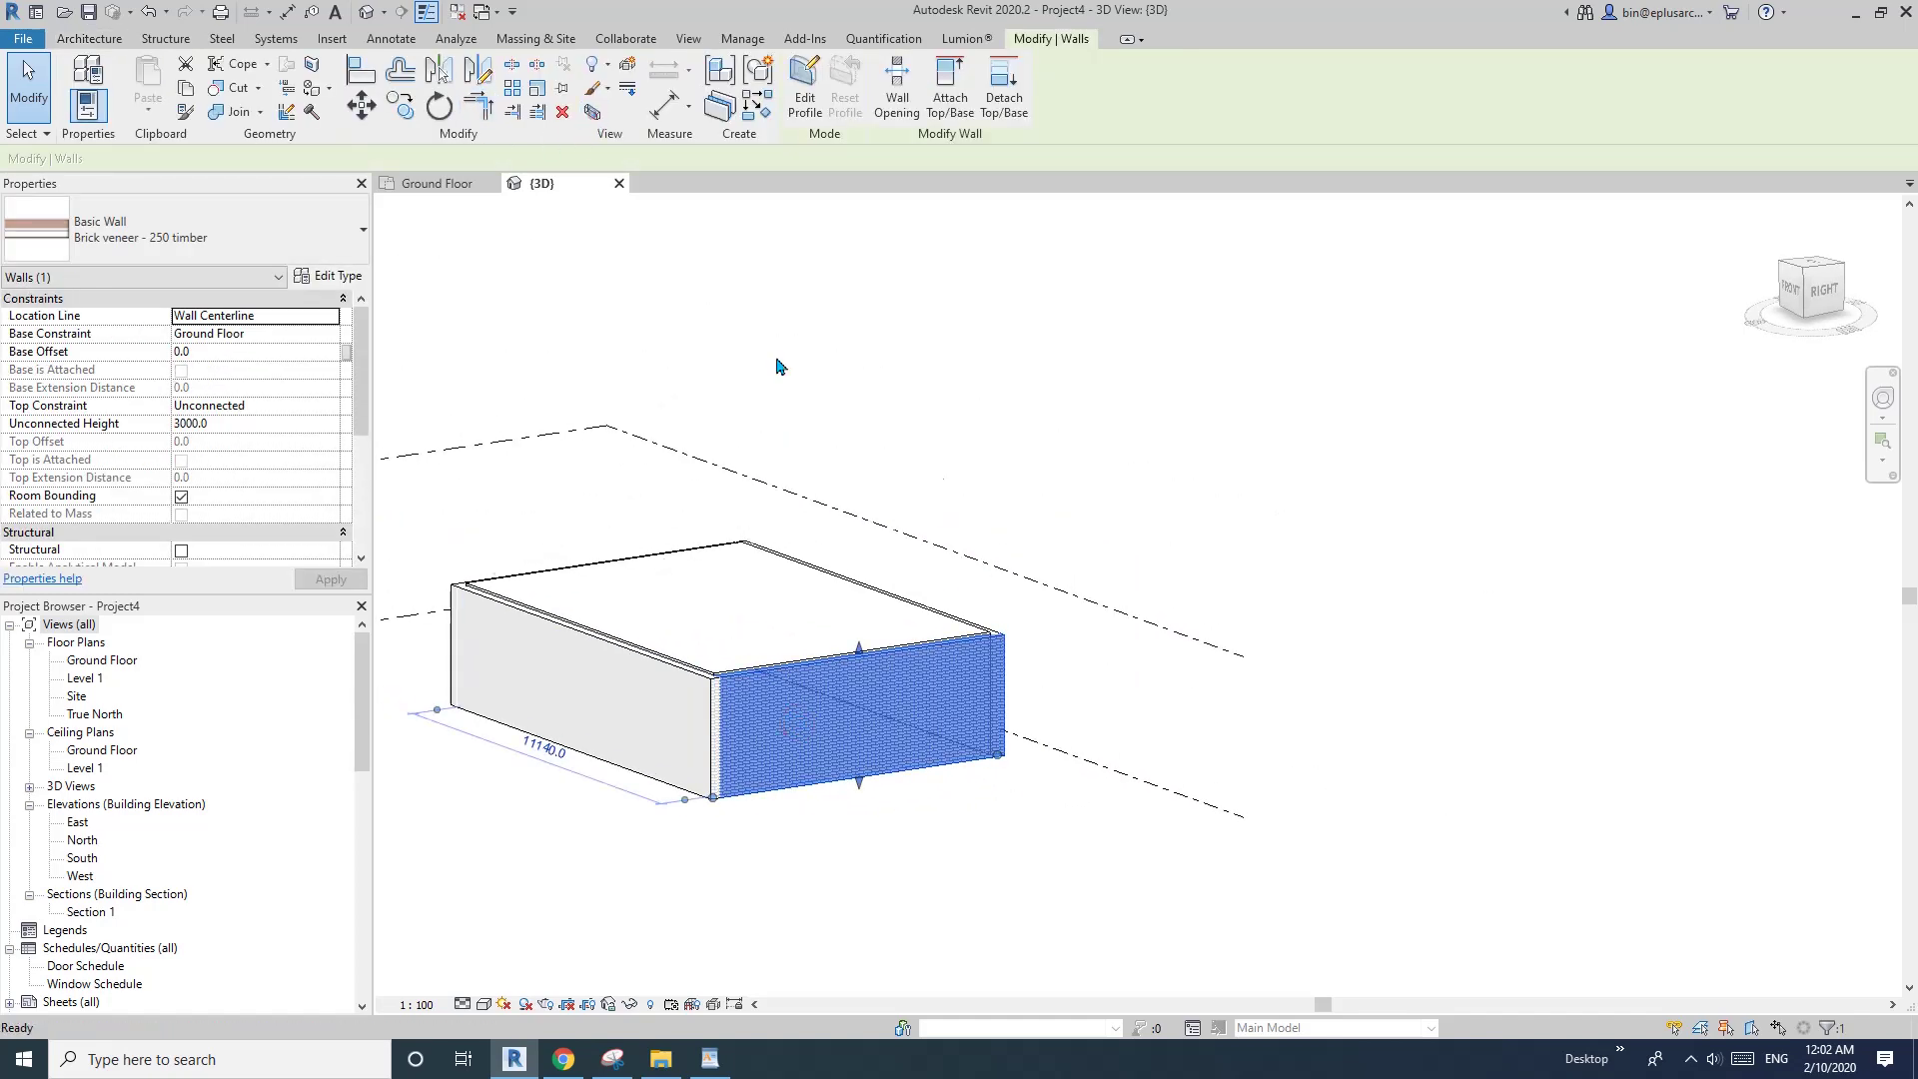
left_click(992, 491)
middle_click_drag(944, 584, 1601, 561, "shift")
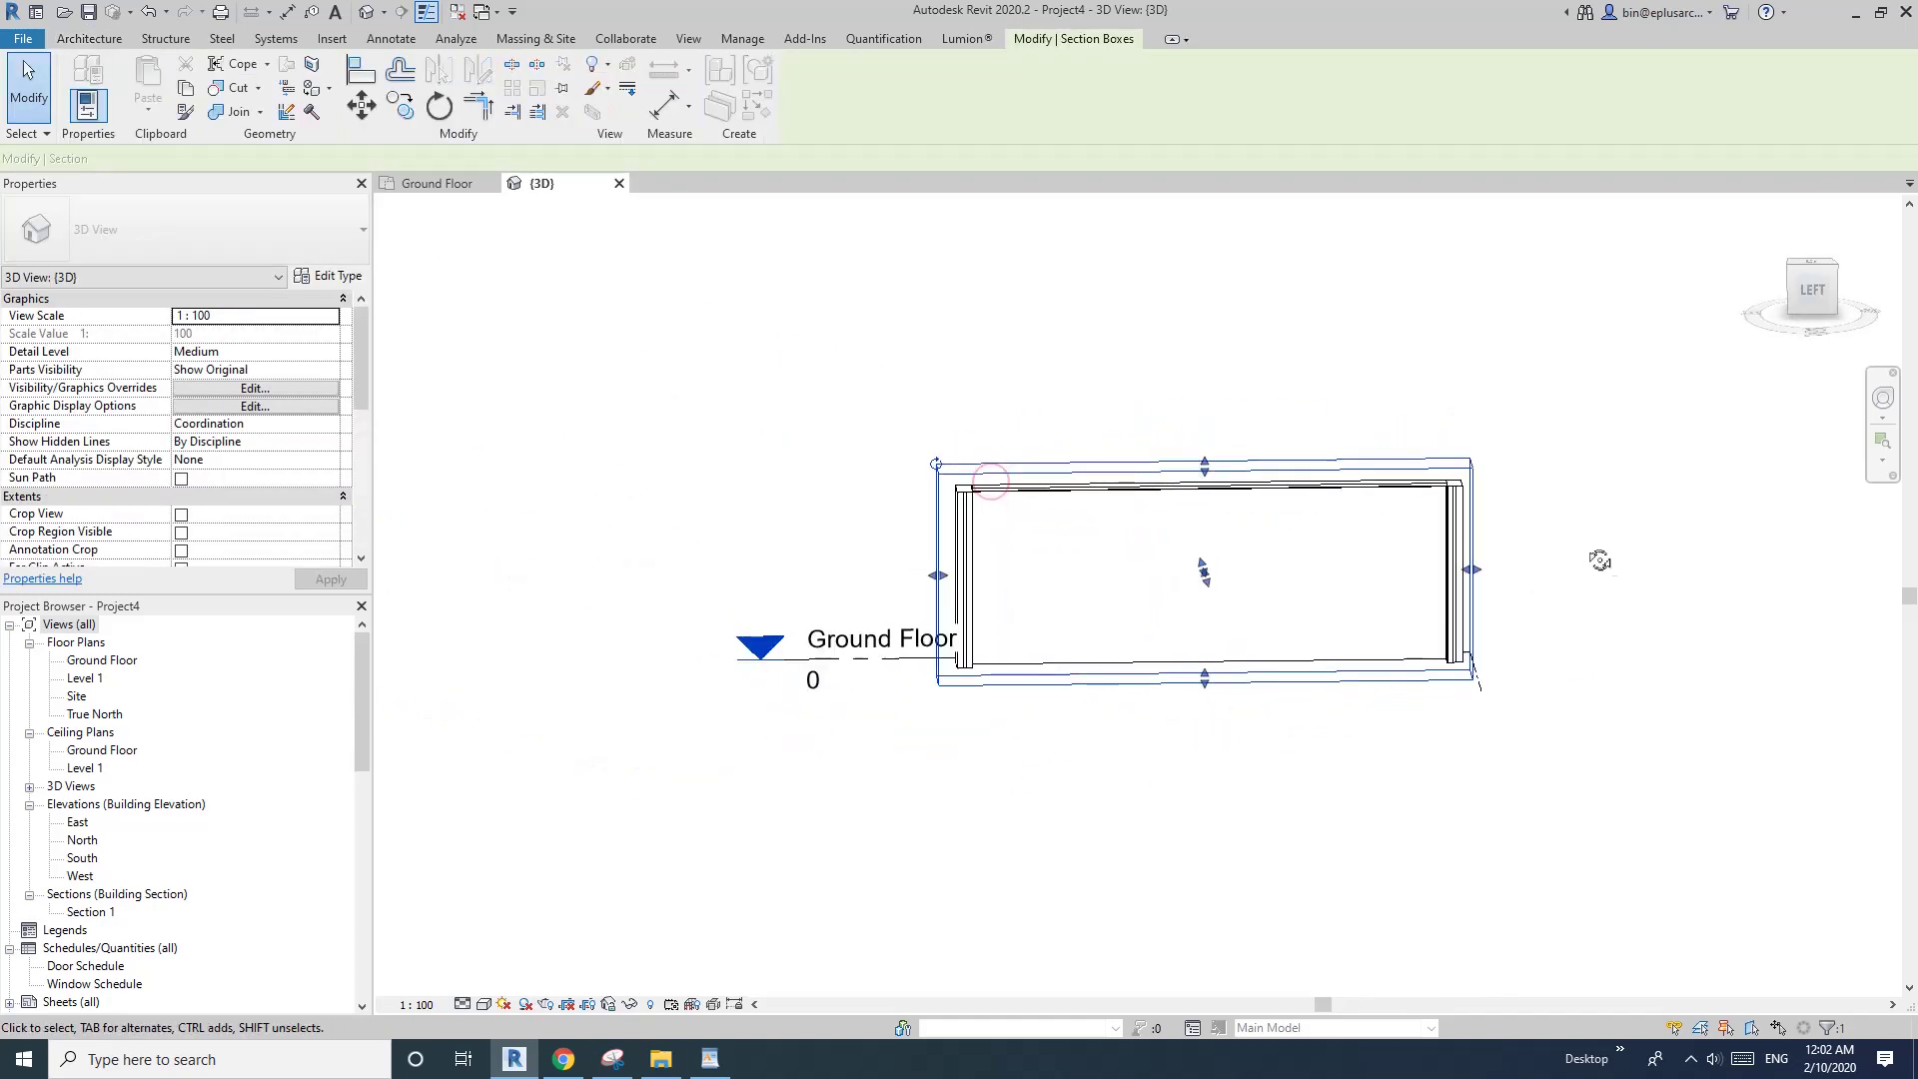
scroll(1485, 496, "up", 3)
middle_click_drag(1381, 465, 1239, 426, "shift")
scroll(1324, 427, "up", 3)
key("Escape")
scroll(1224, 412, "down", 5)
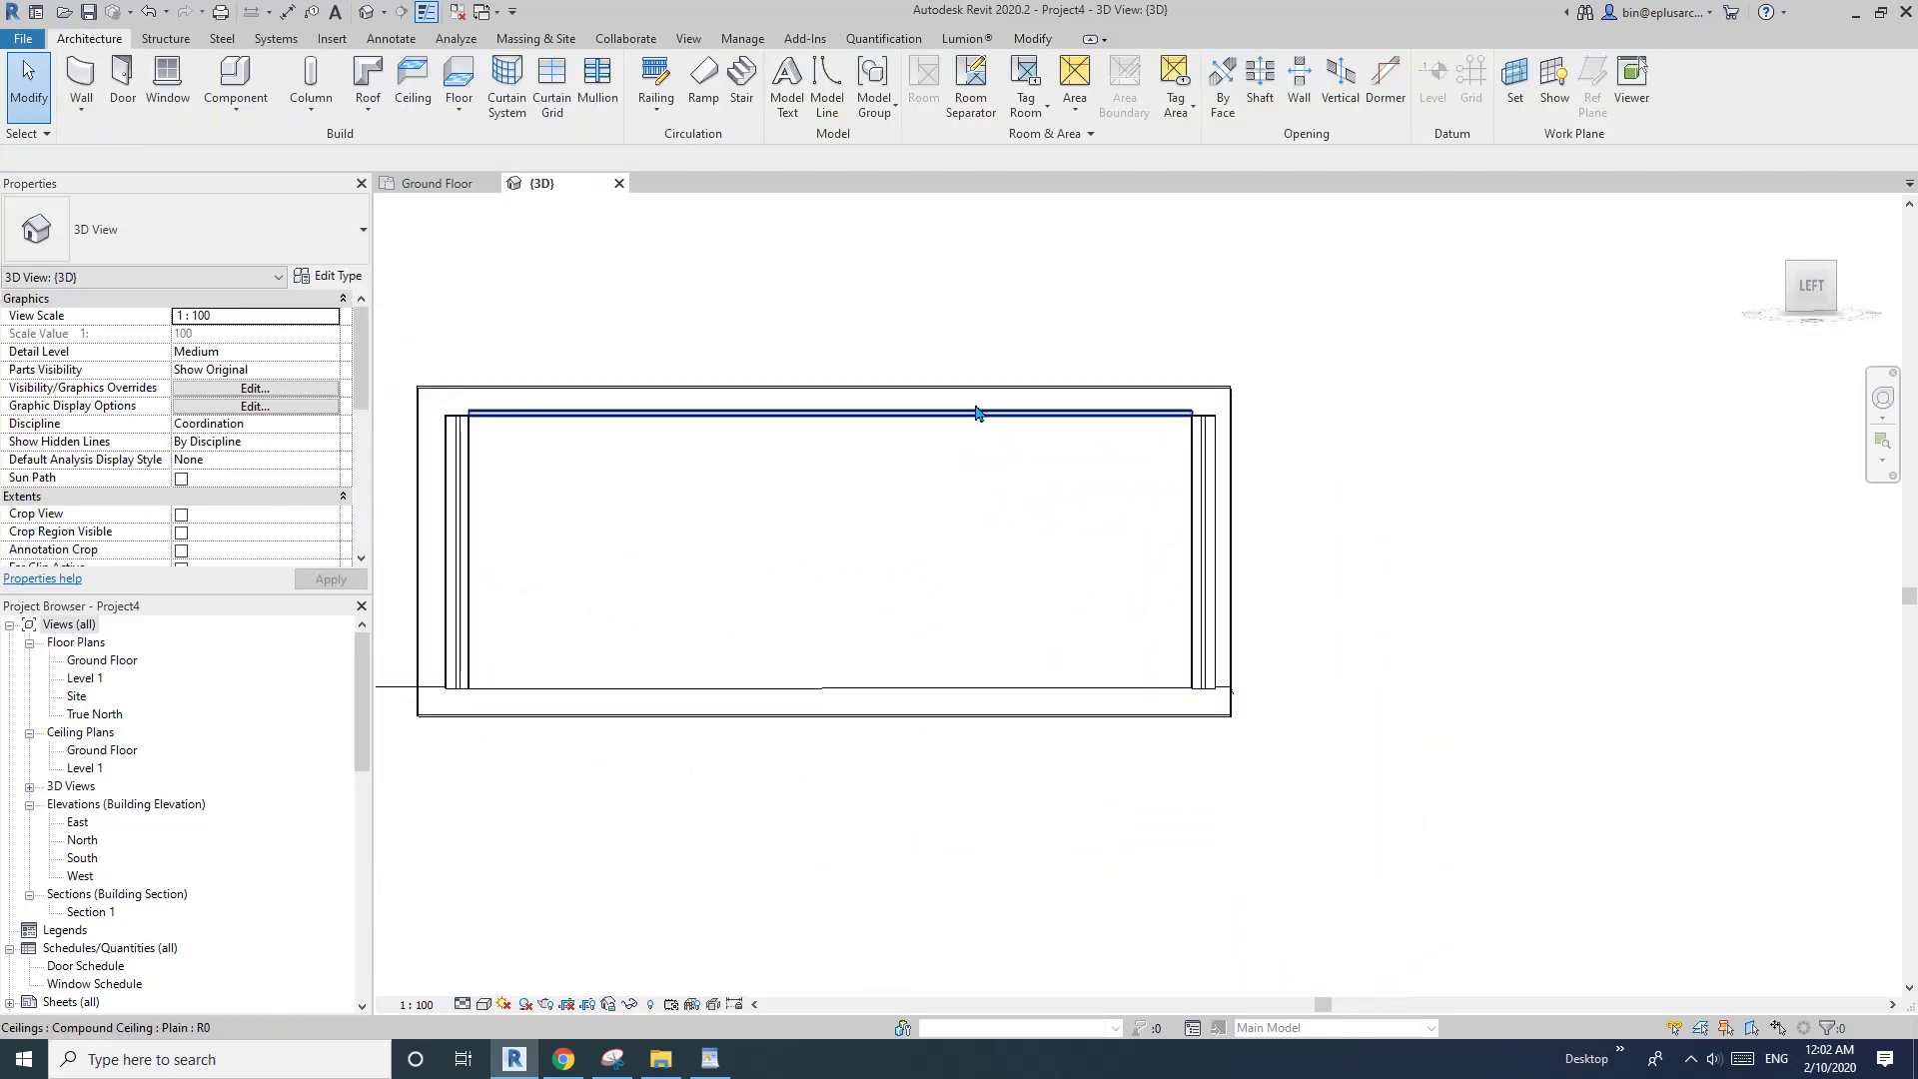
- Check the ceiling edge in the cut view from an angle and turn off the 3D view's section box
left_click(899, 412)
middle_click_drag(899, 412, 816, 458, "shift")
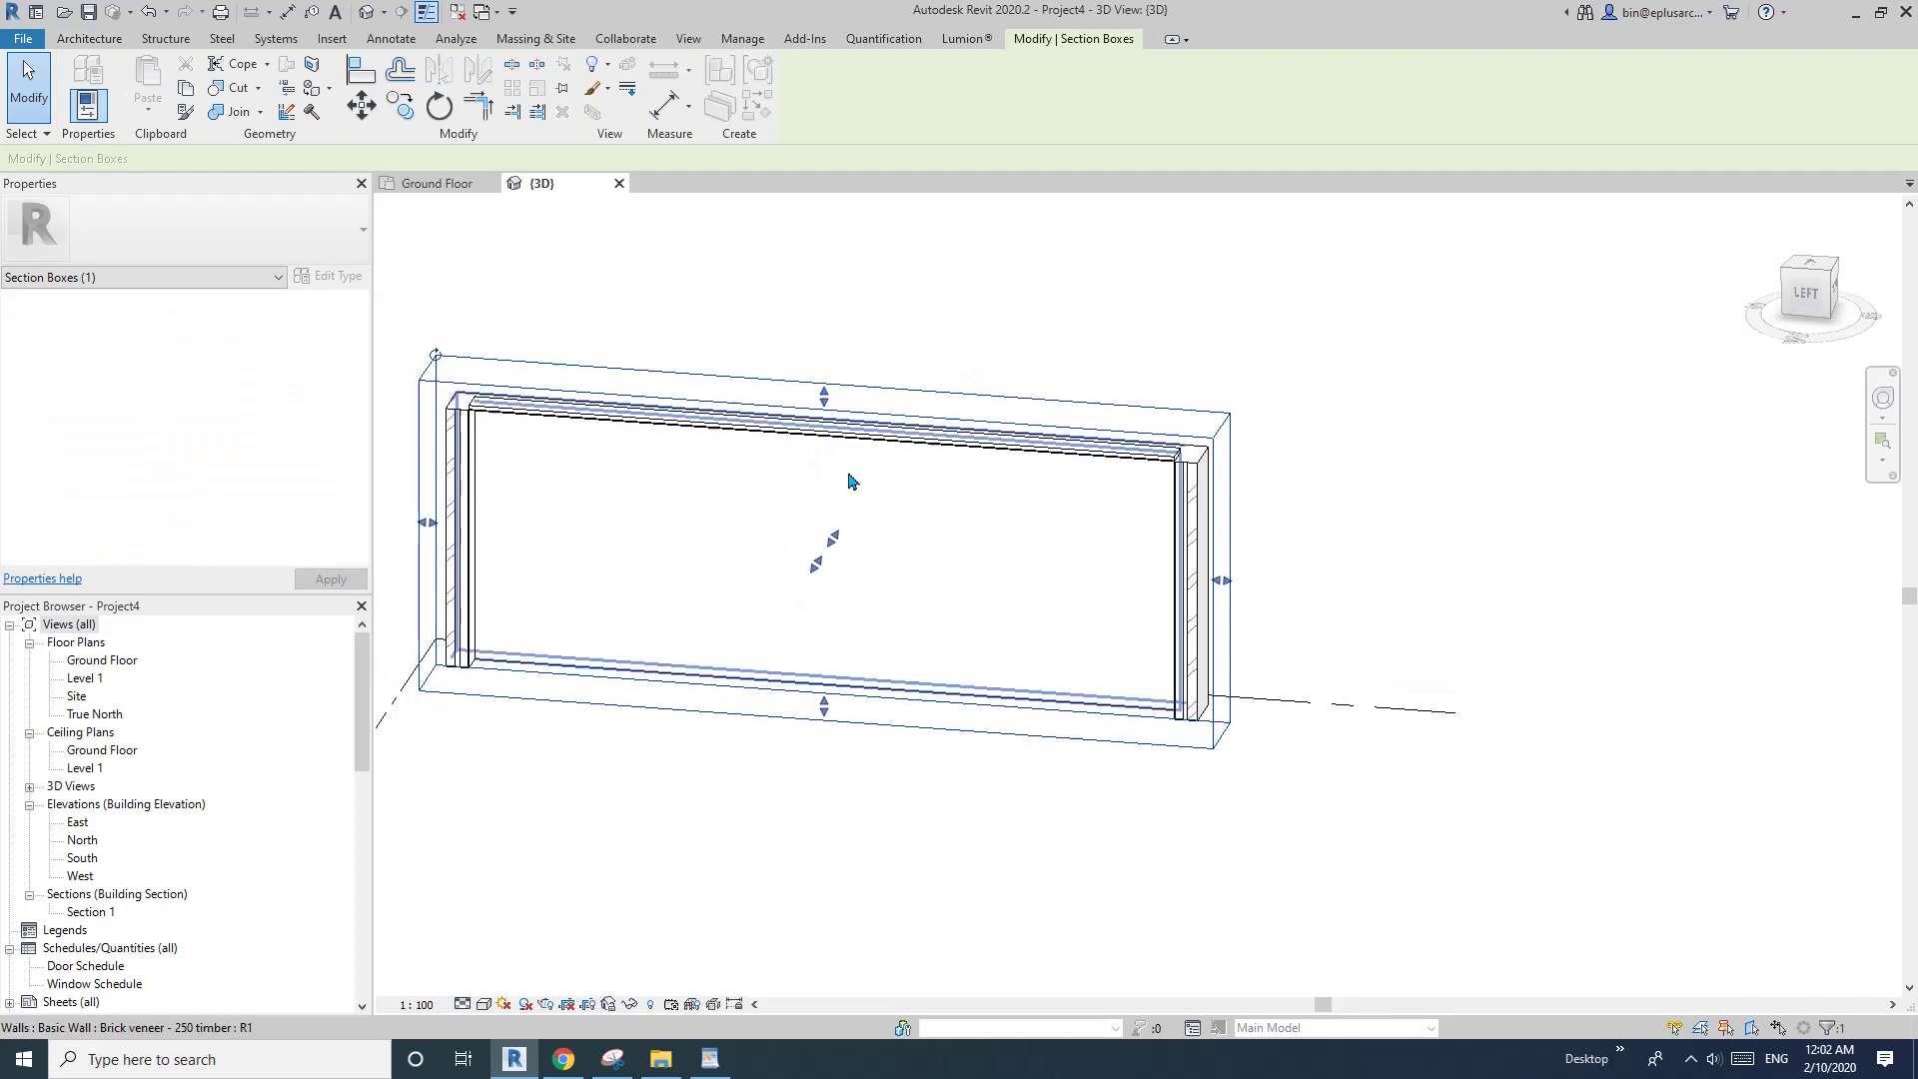
scroll(833, 451, "down", 1)
key("Escape")
scroll(197, 399, "down", 3)
left_click(181, 478)
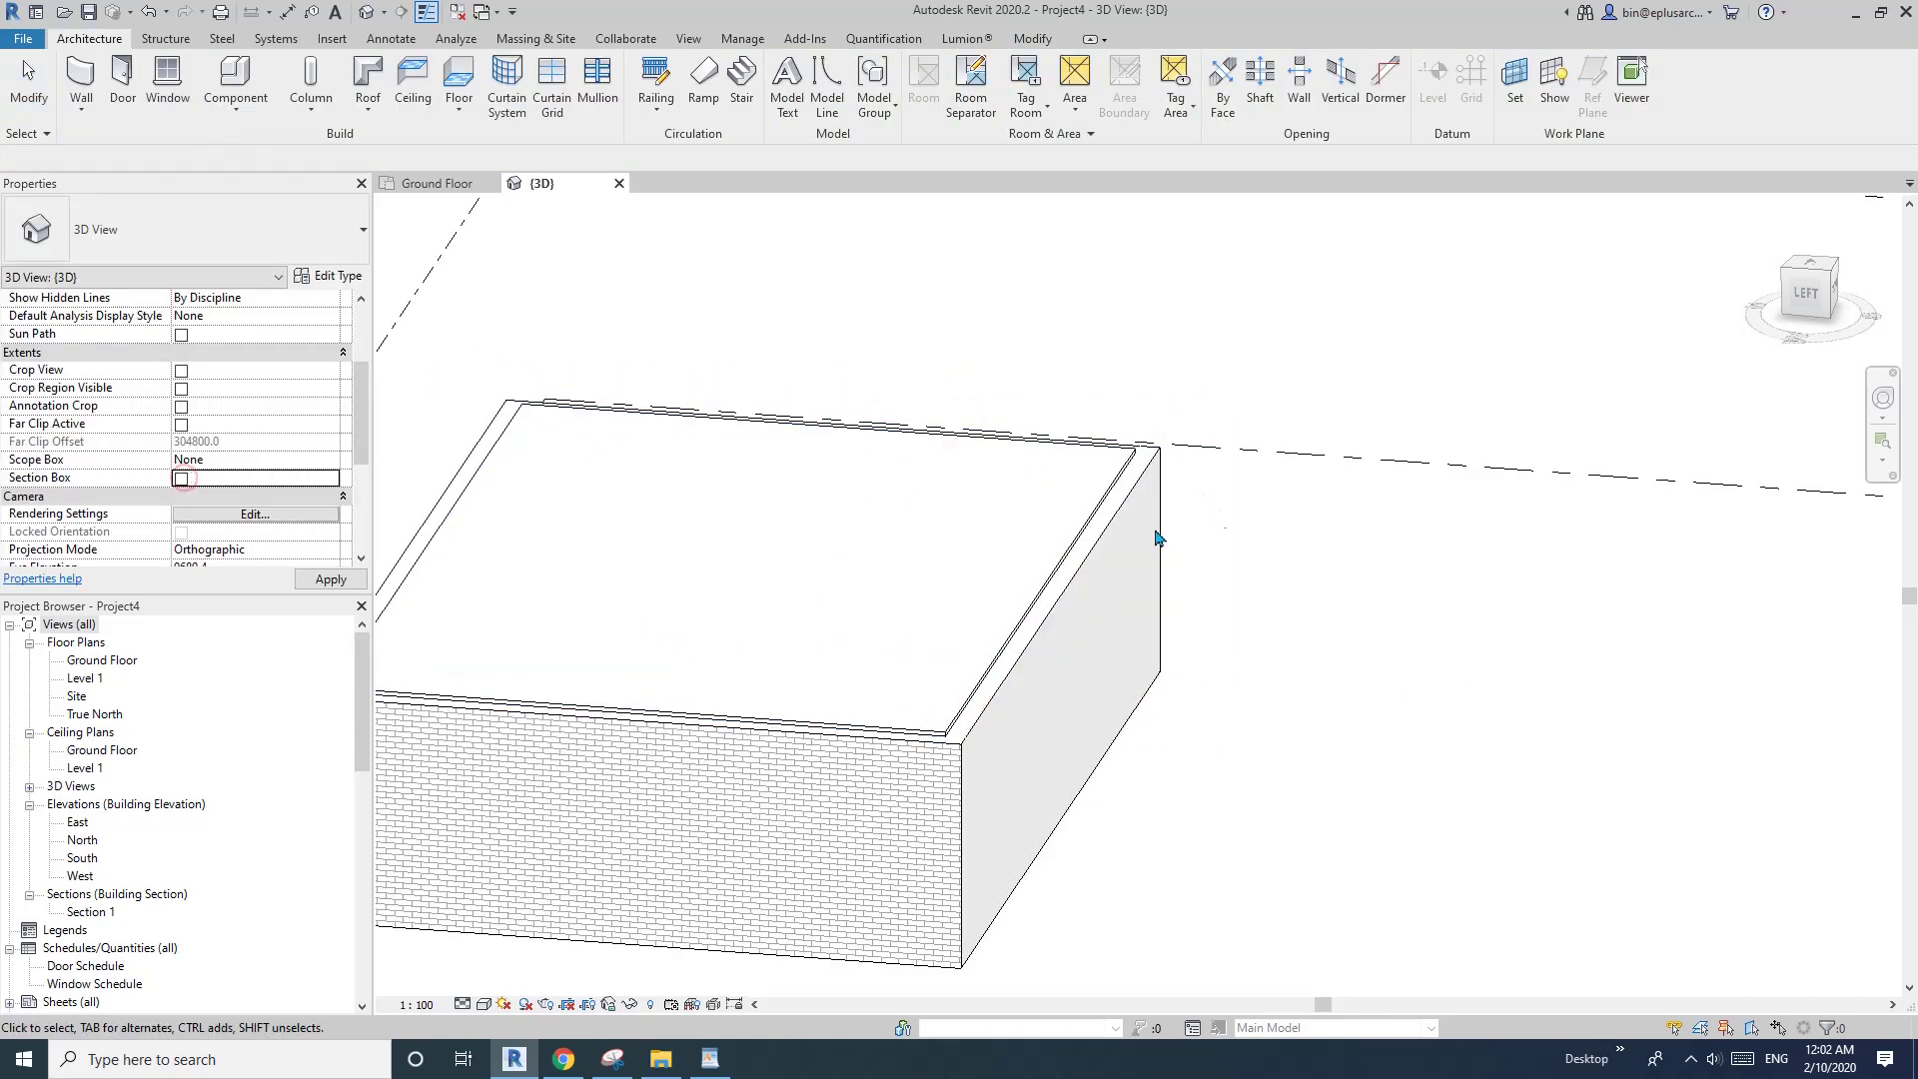
- Select the whole chain of four brick veneer walls and set their unconnected height to 3300
key("Tab")
left_click(462, 526)
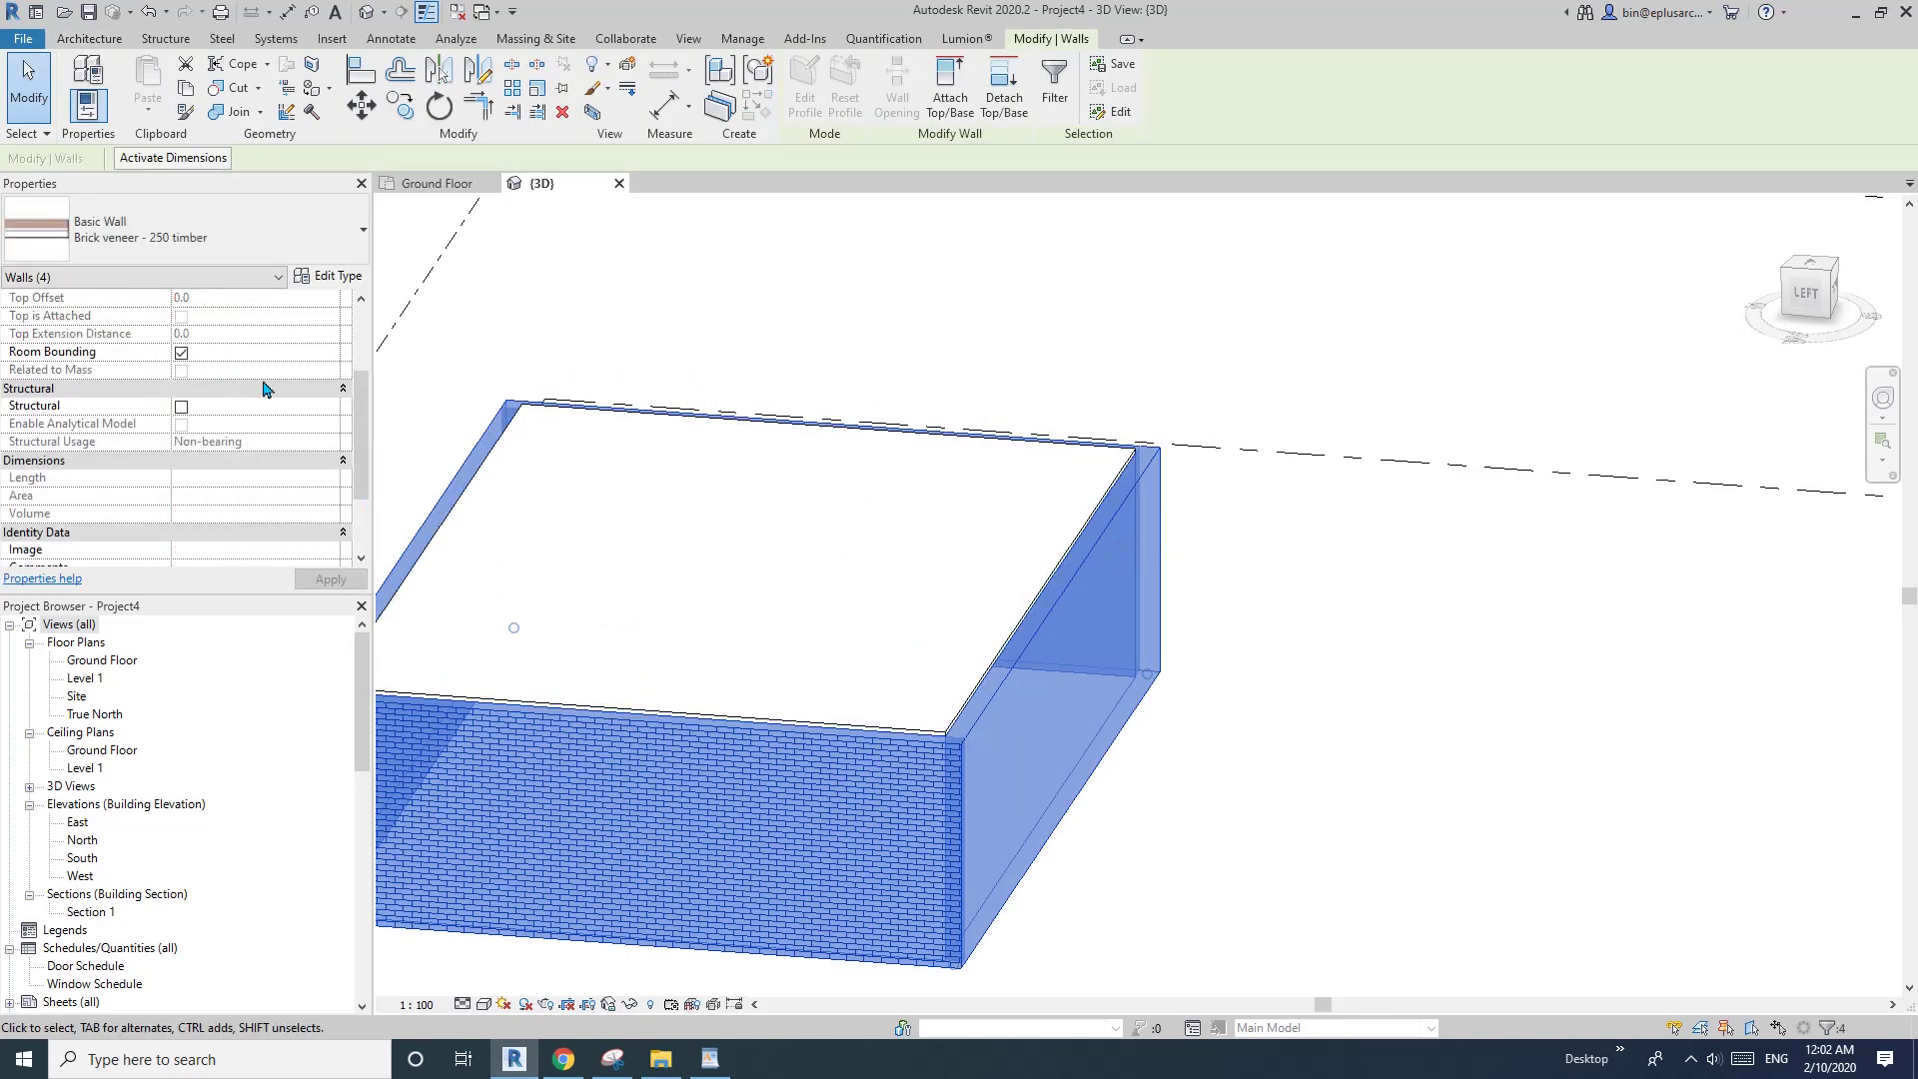
scroll(228, 368, "up", 3)
left_click(249, 424)
type("3300")
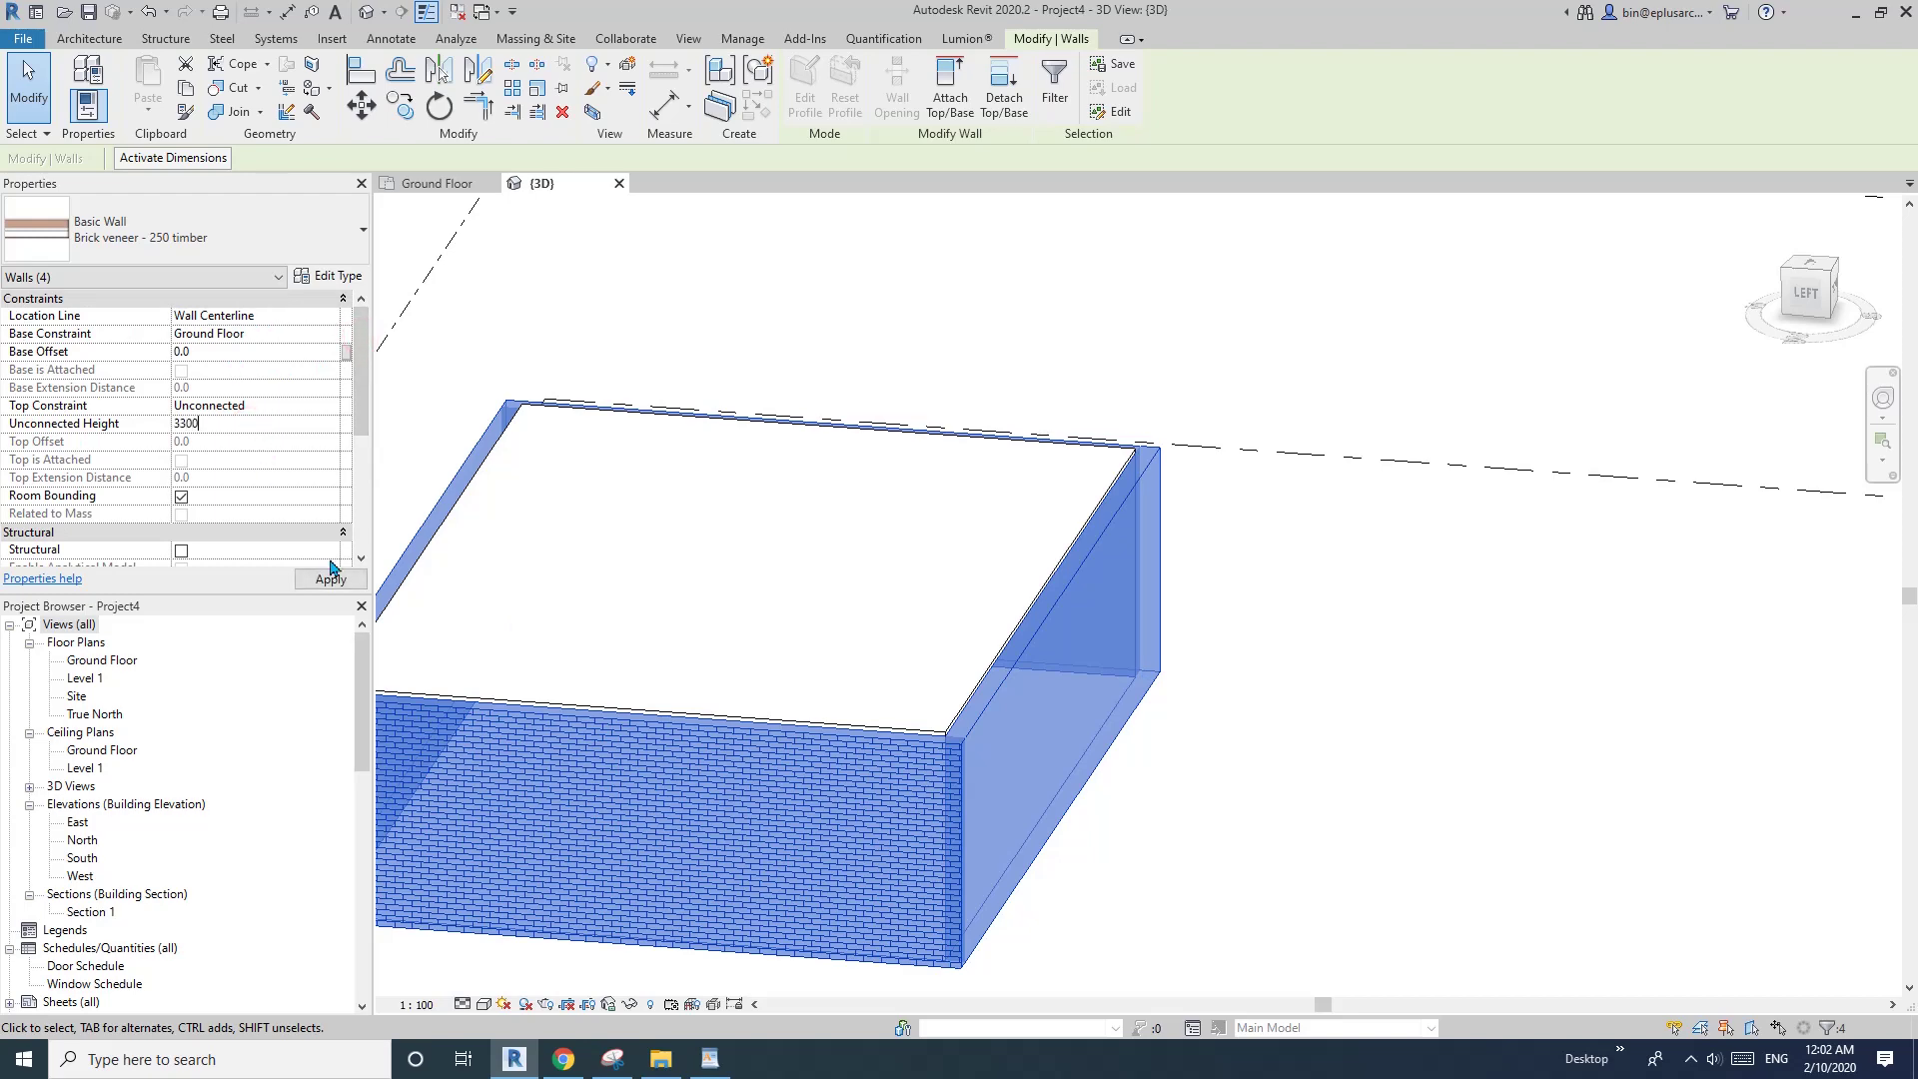
left_click(330, 580)
key("Escape")
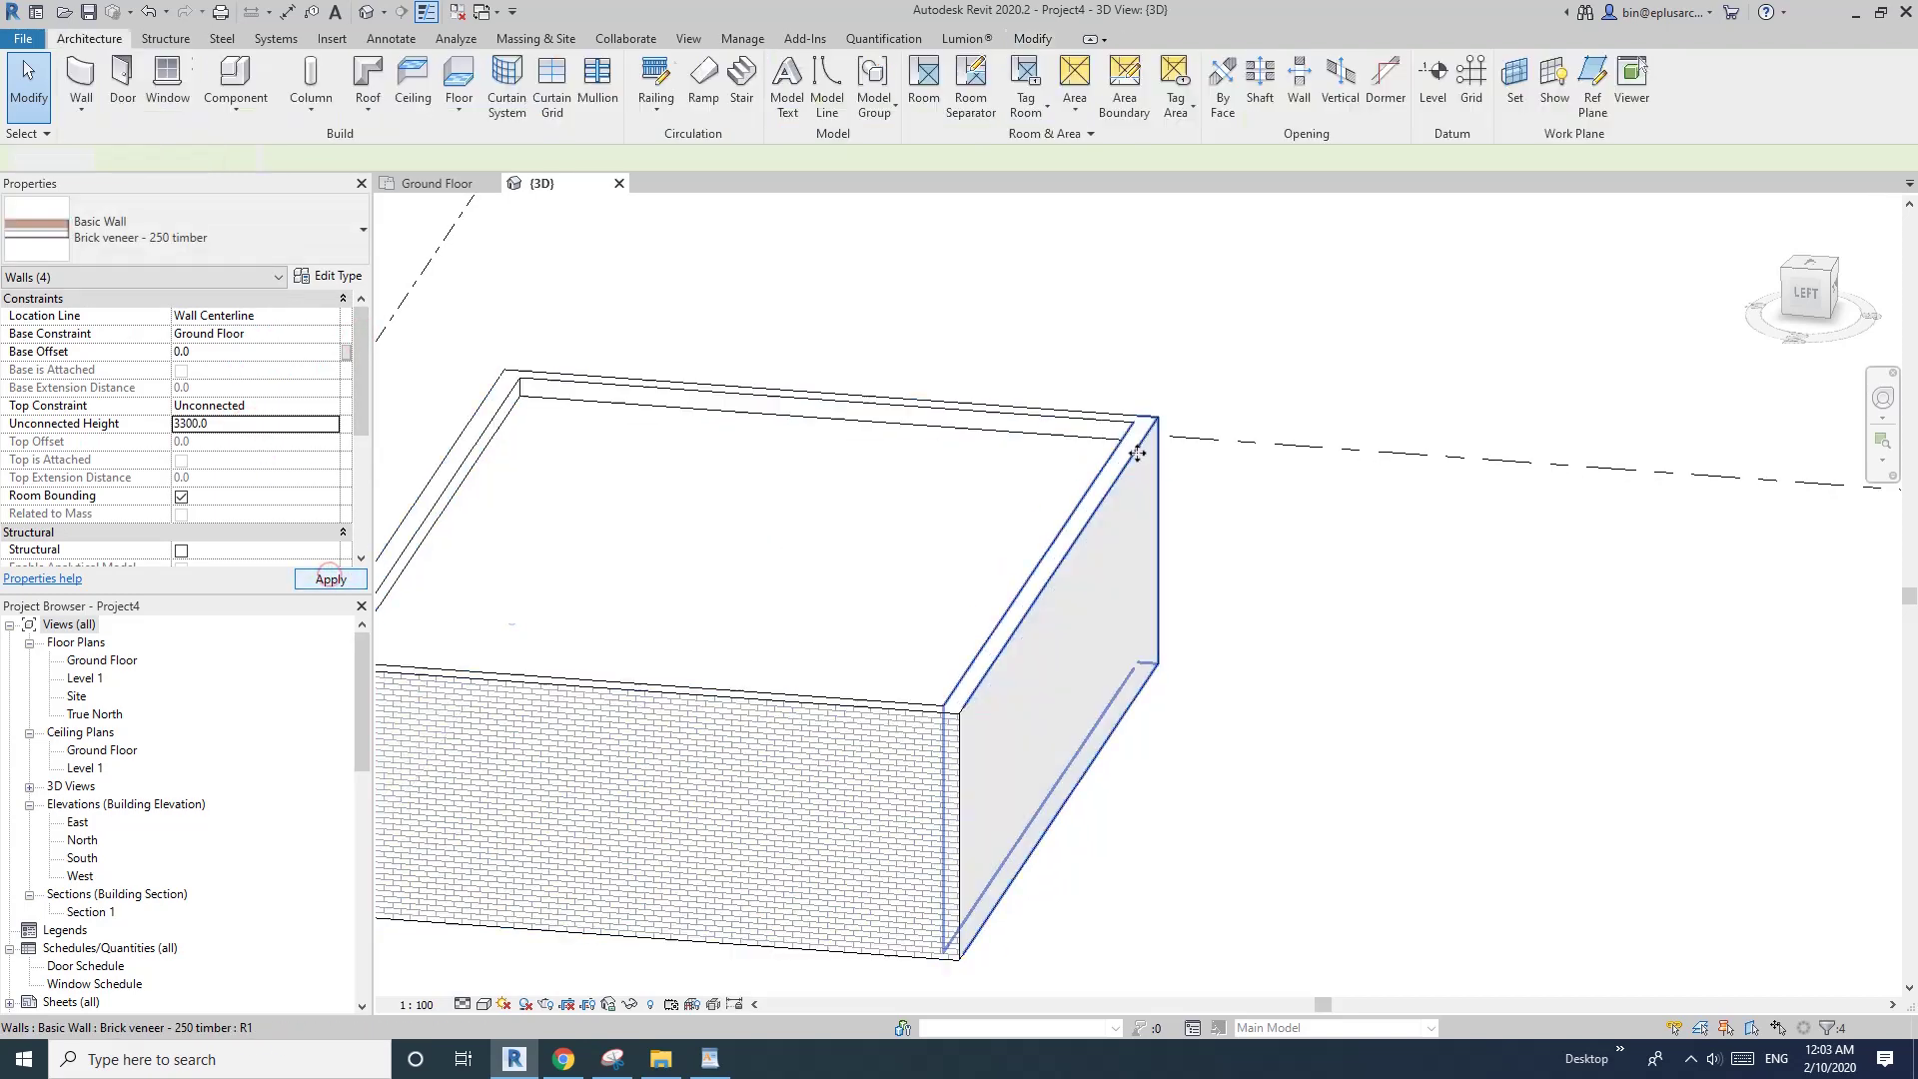
- Isolate one of the raised walls with a section box and orbit to its cut side
scroll(1148, 525, "down", 1)
middle_click_drag(1149, 544, 1012, 581, "shift")
left_click(976, 642)
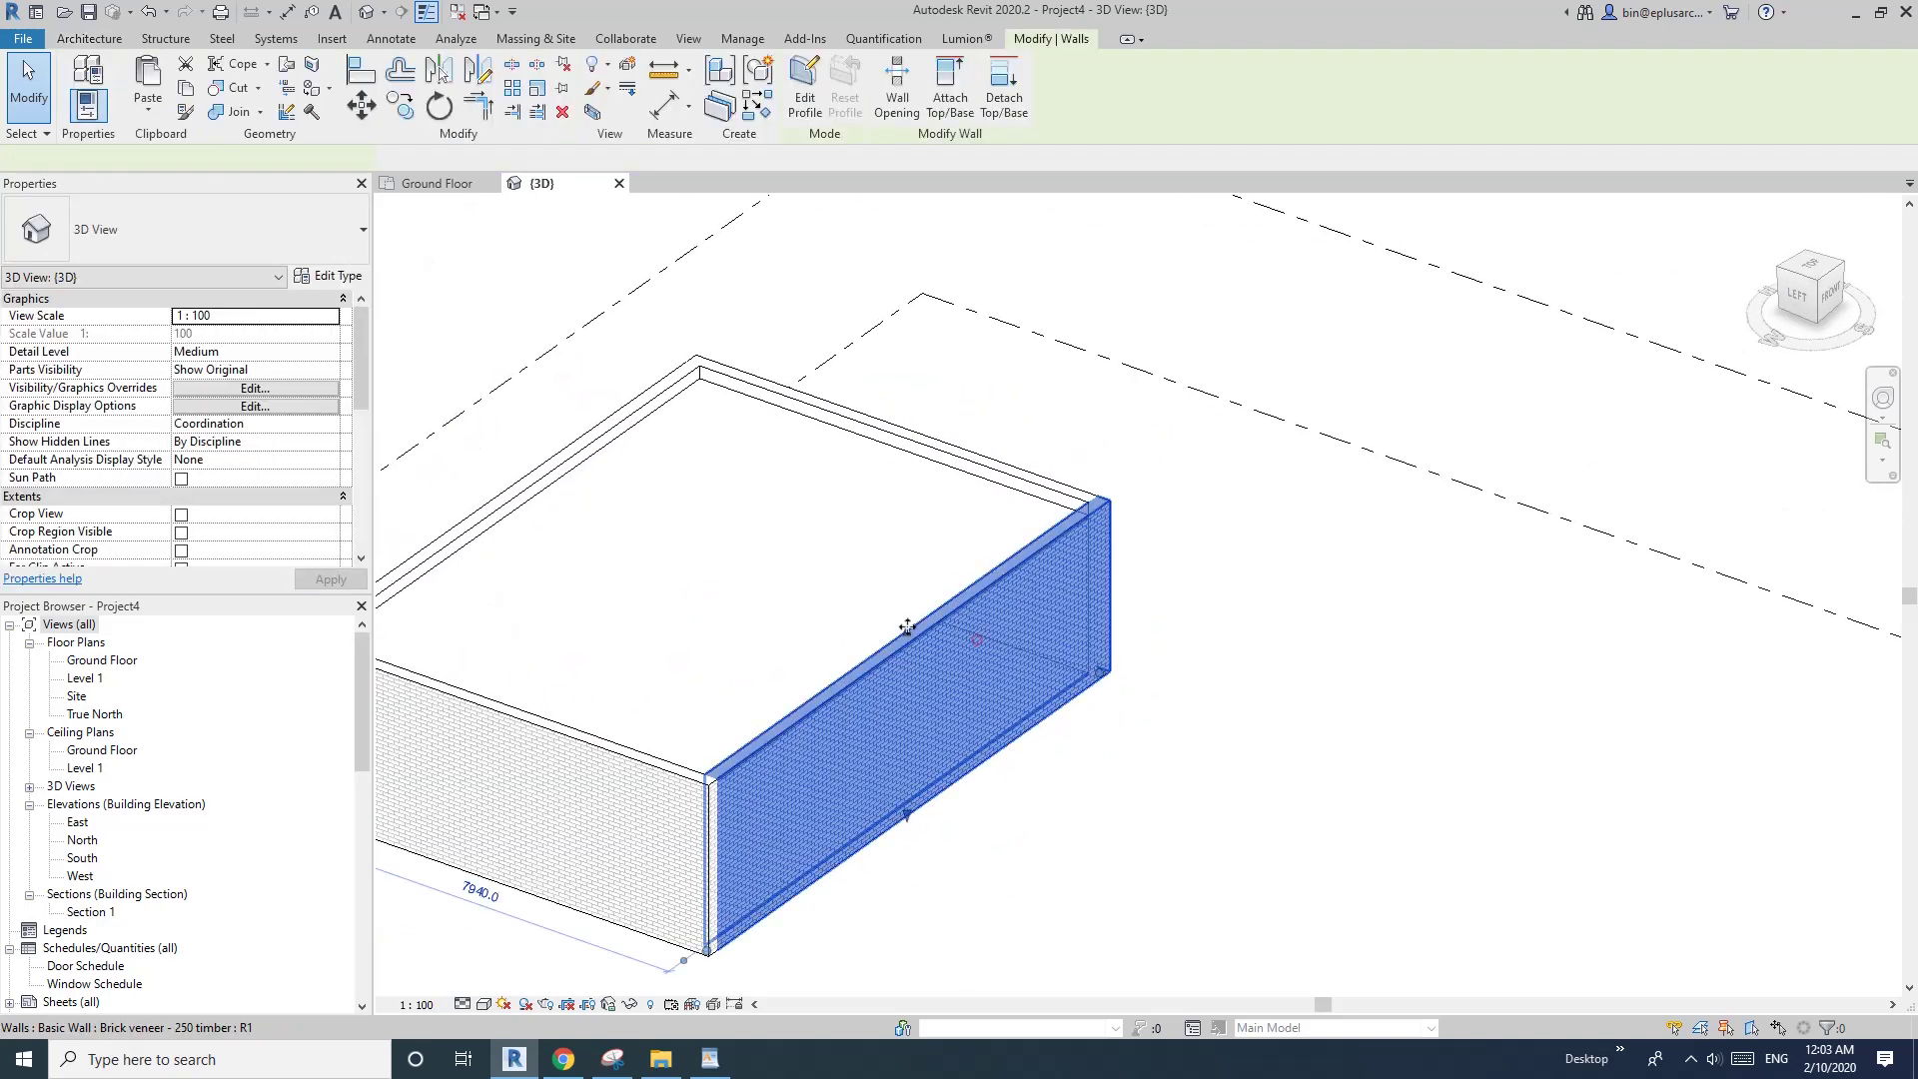
left_click(590, 112)
key("Escape")
middle_click_drag(852, 643, 1421, 530, "shift")
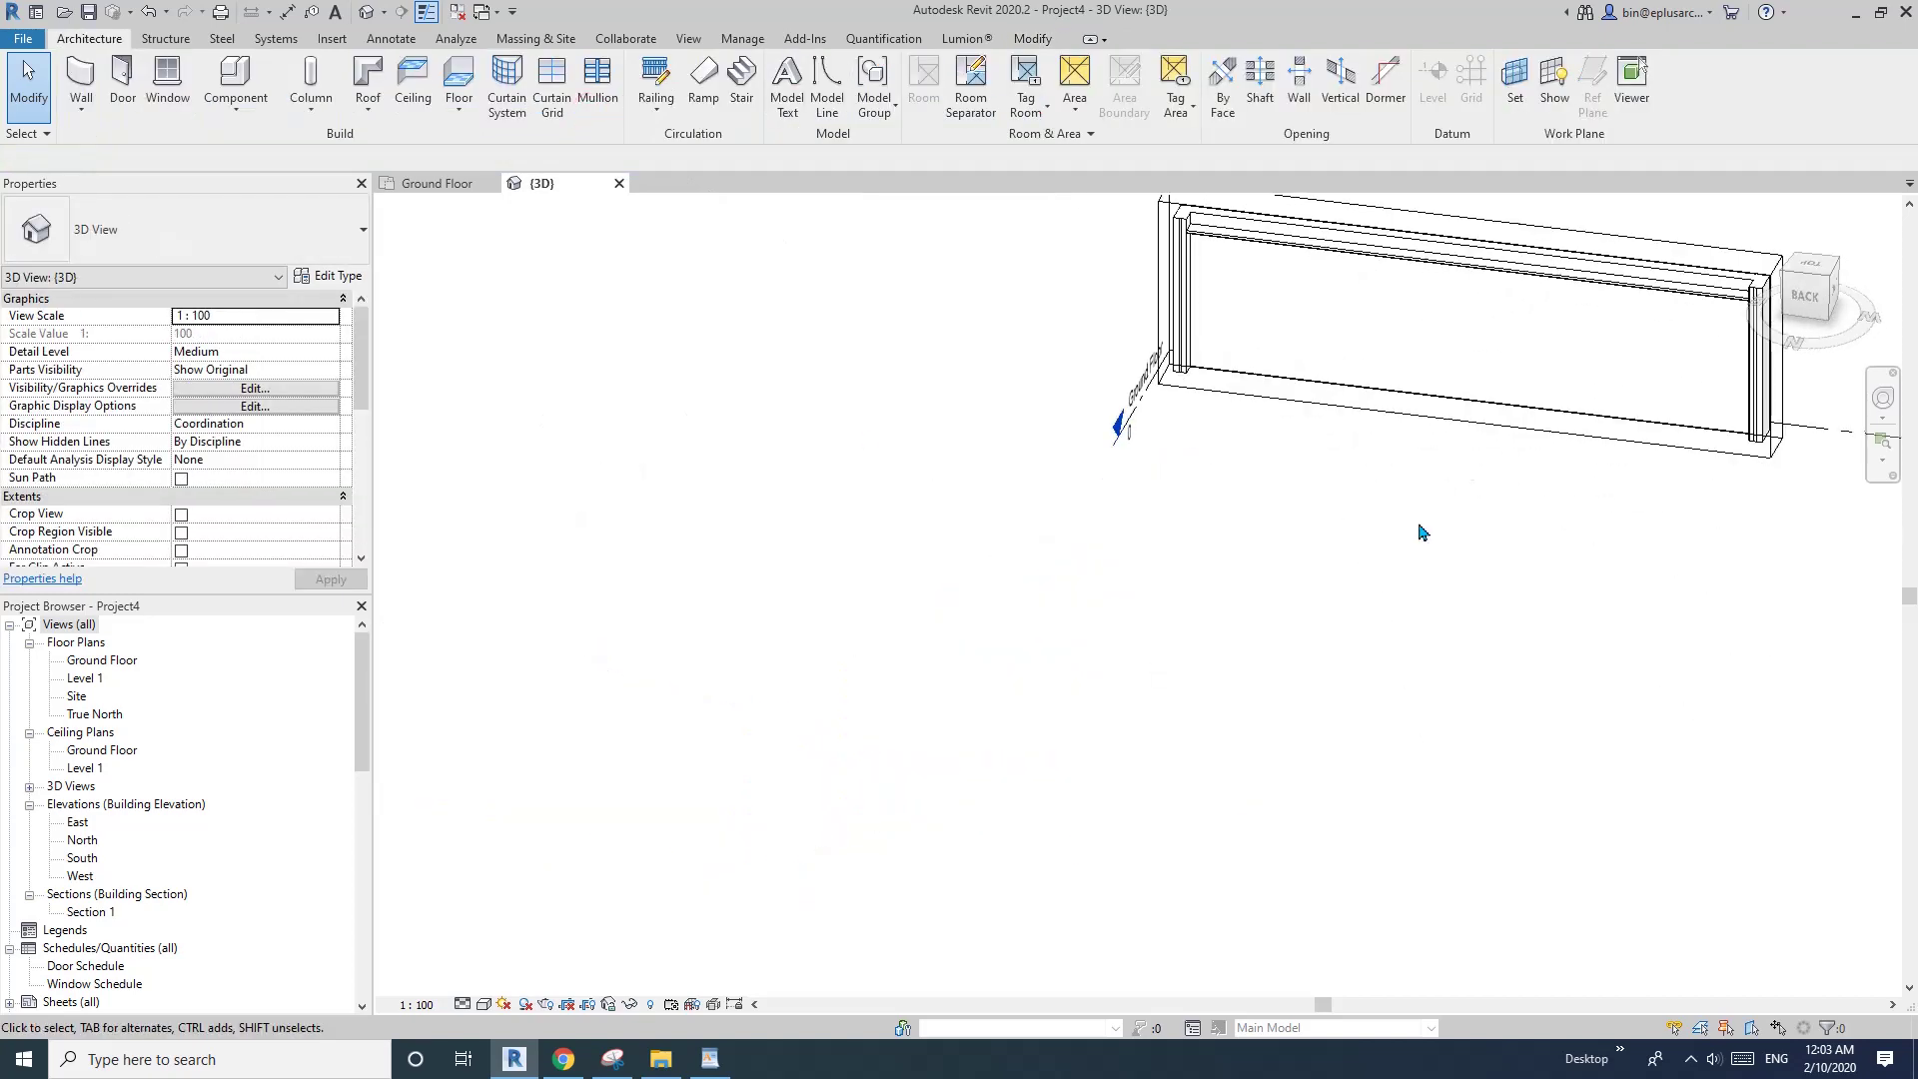
- Examine how the ceiling's cut edge meets the layers of the brick veneer wall at the corner
middle_click_drag(1648, 329, 989, 574)
scroll(983, 565, "up", 3)
scroll(1158, 525, "up", 5)
scroll(1009, 560, "down", 2)
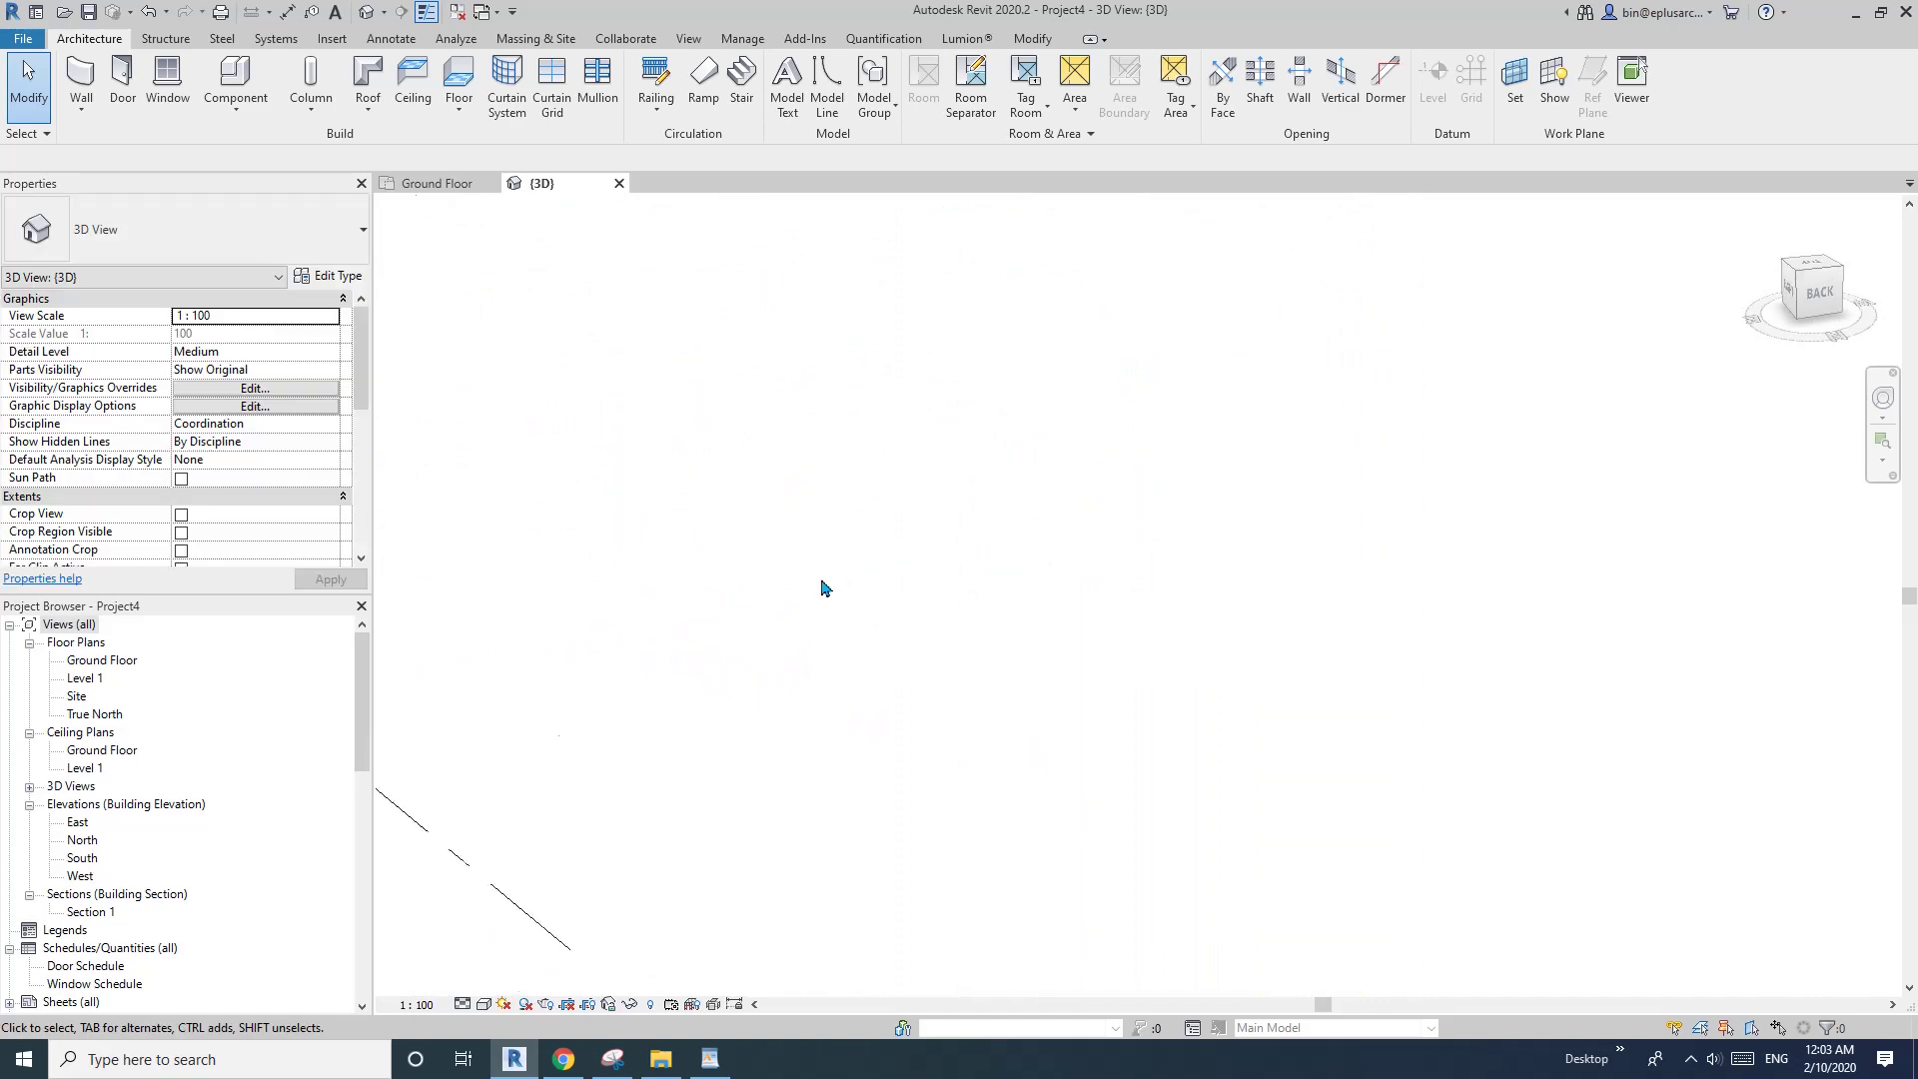
scroll(470, 579, "down", 1)
middle_click_drag(470, 579, 1254, 578)
scroll(1198, 250, "up", 2)
left_click(1057, 372)
scroll(1086, 392, "up", 4)
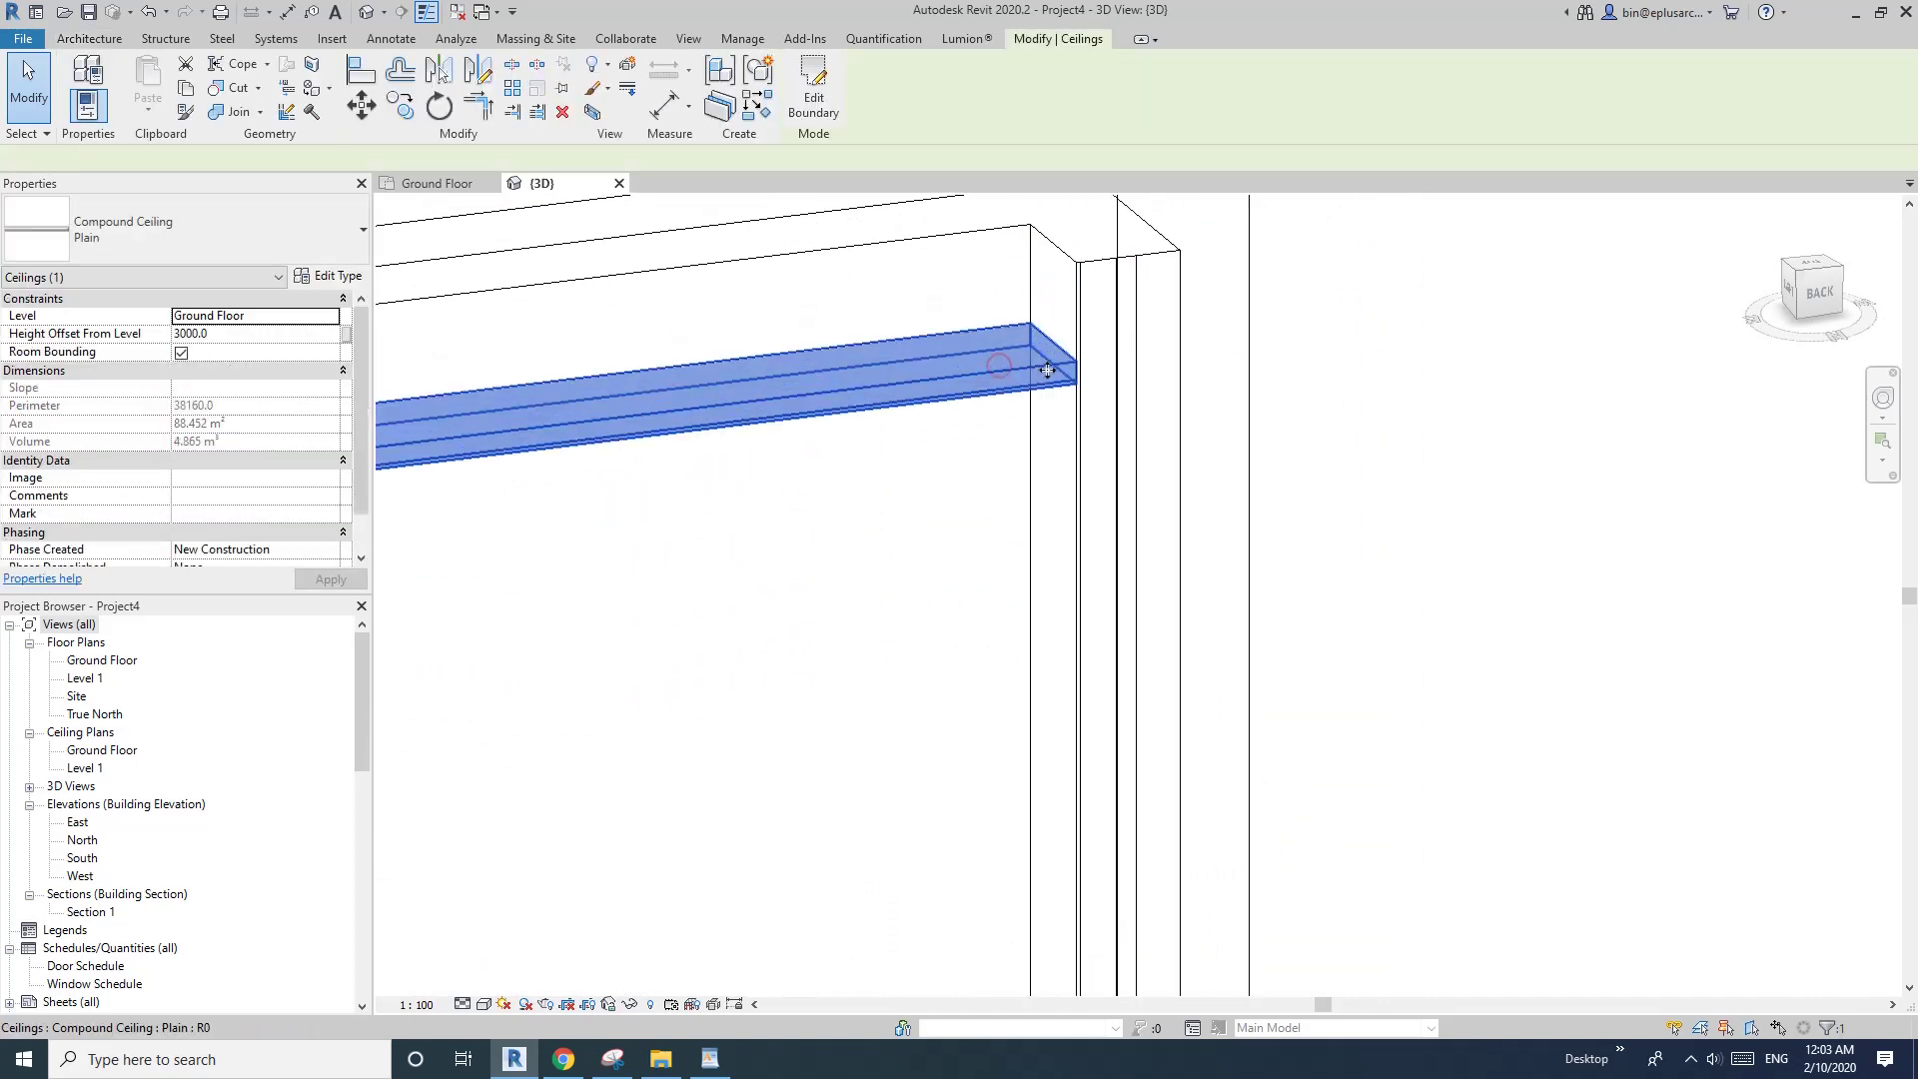
scroll(1087, 392, "up", 2)
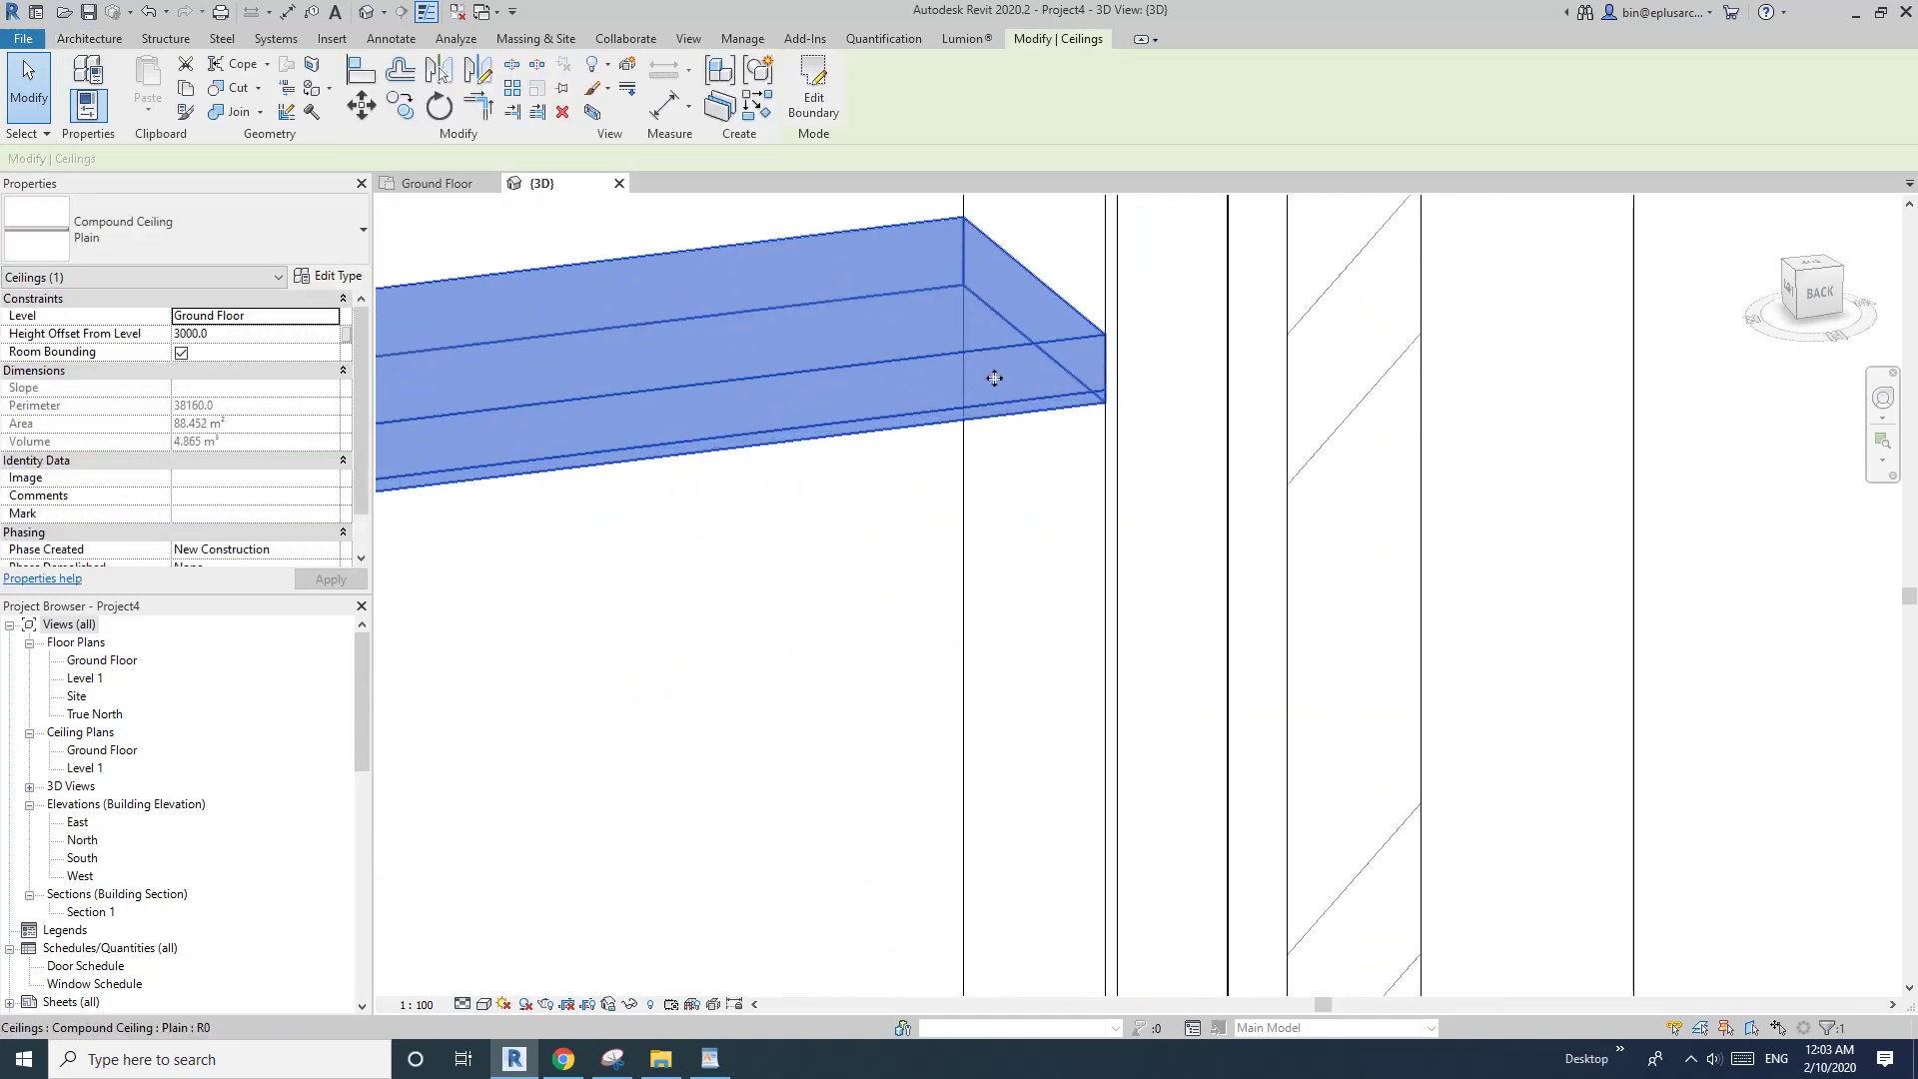
scroll(1099, 378, "down", 2)
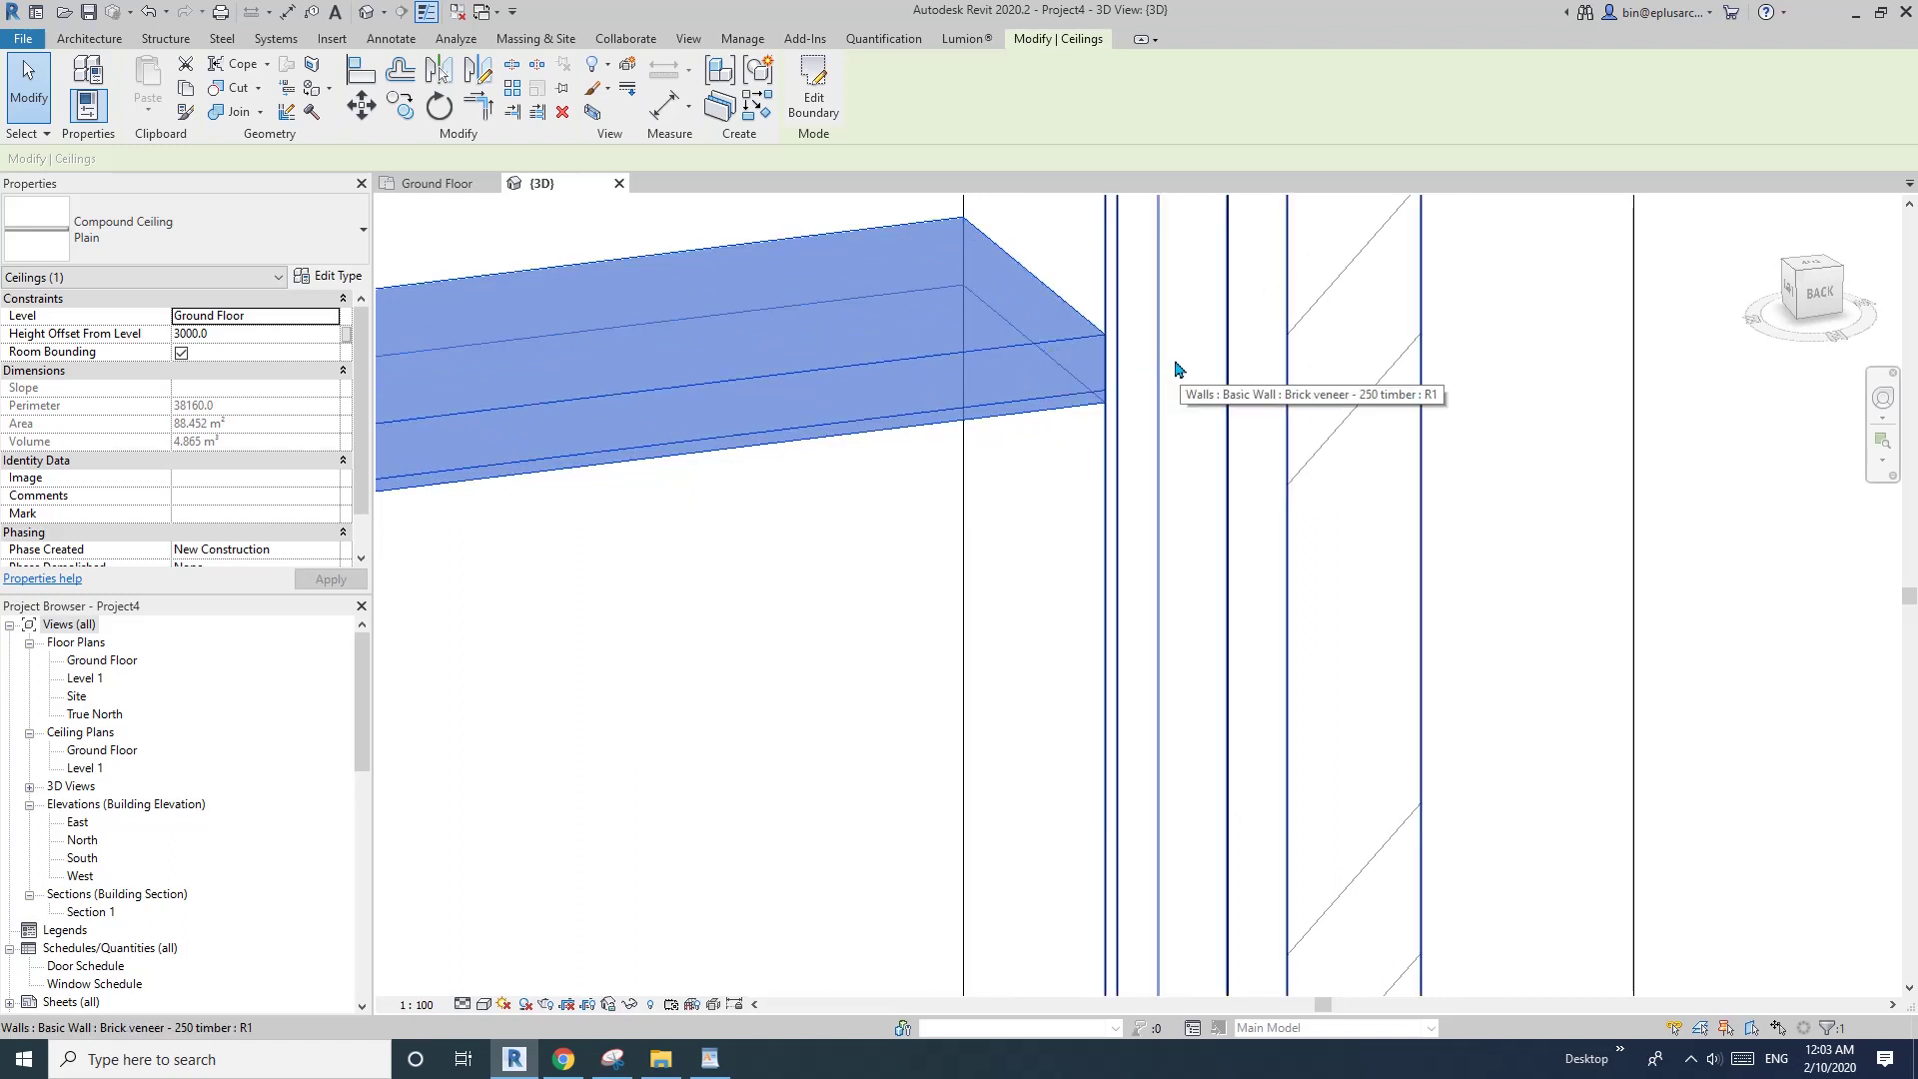
scroll(1115, 416, "down", 3)
scroll(1114, 416, "up", 2)
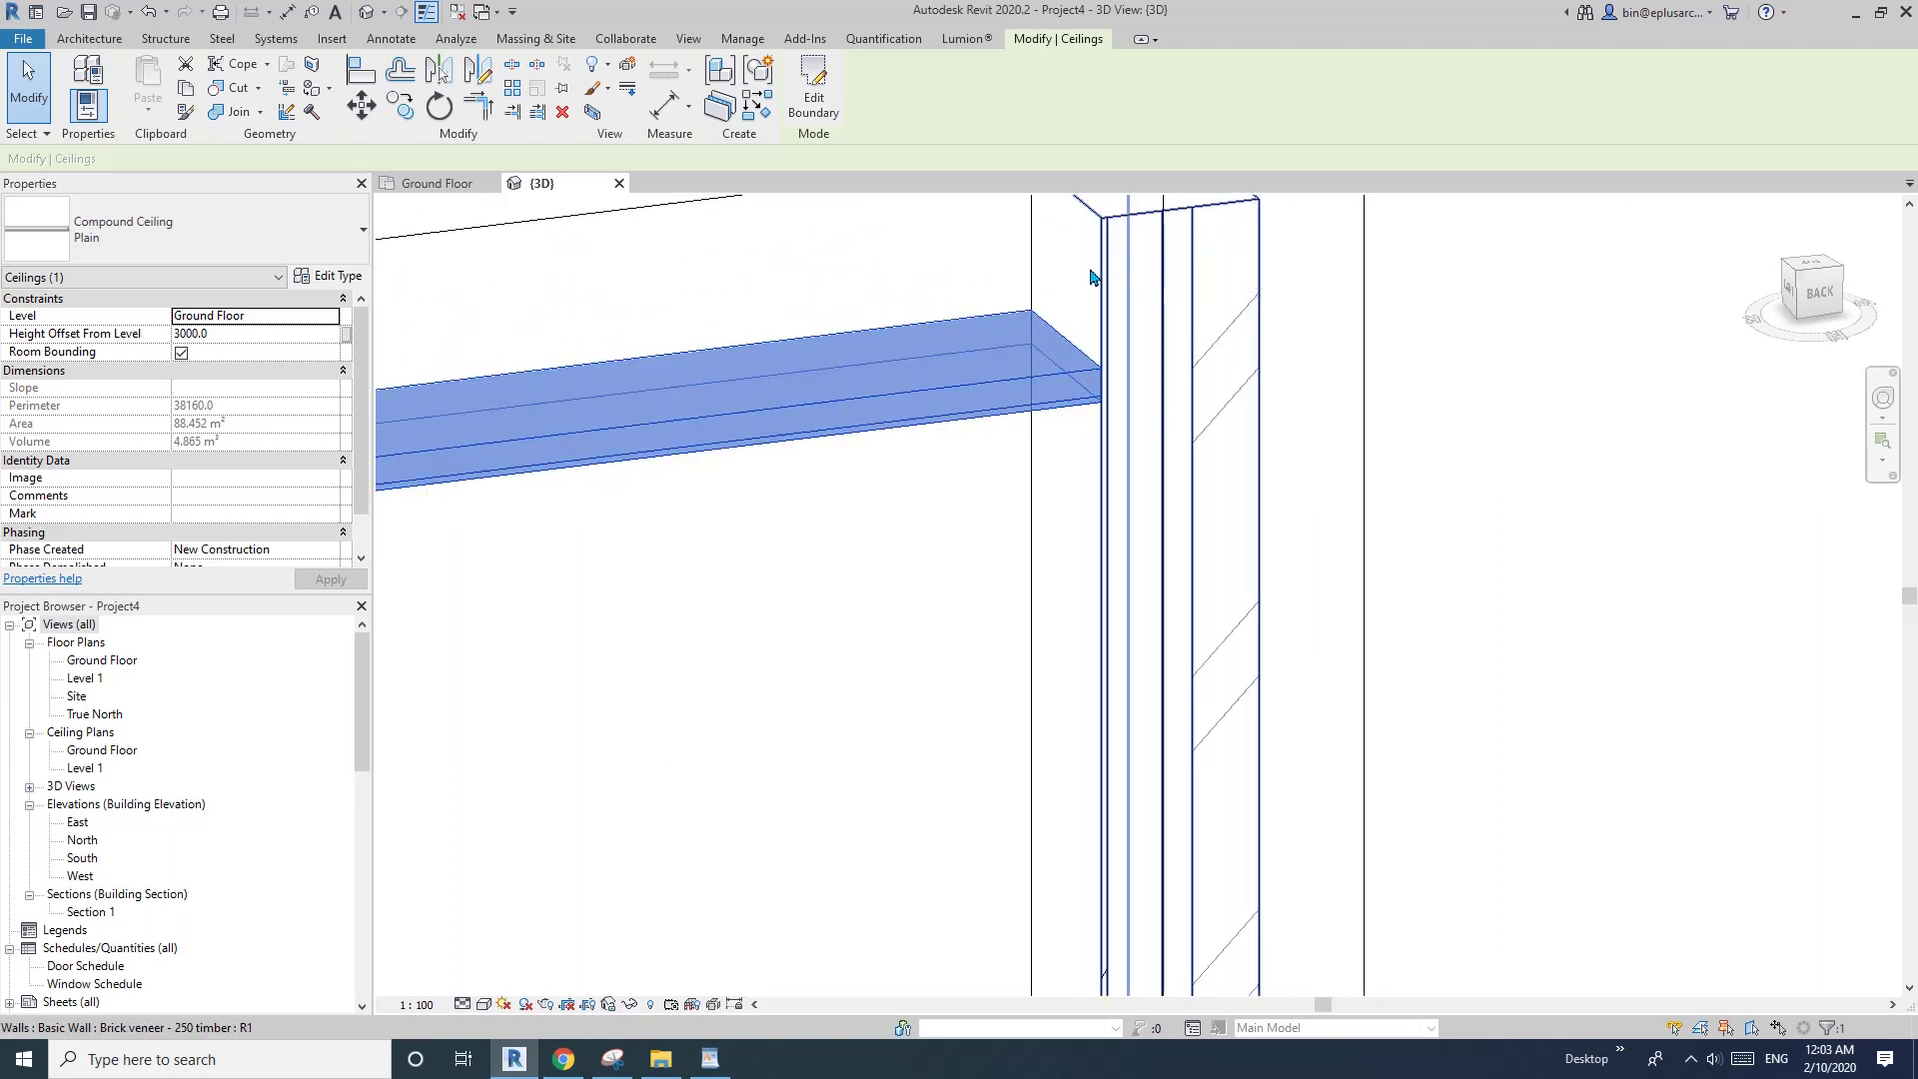
scroll(1059, 359, "down", 2)
- Turn off the section box to show the full room again
key("Escape")
scroll(984, 416, "down", 3)
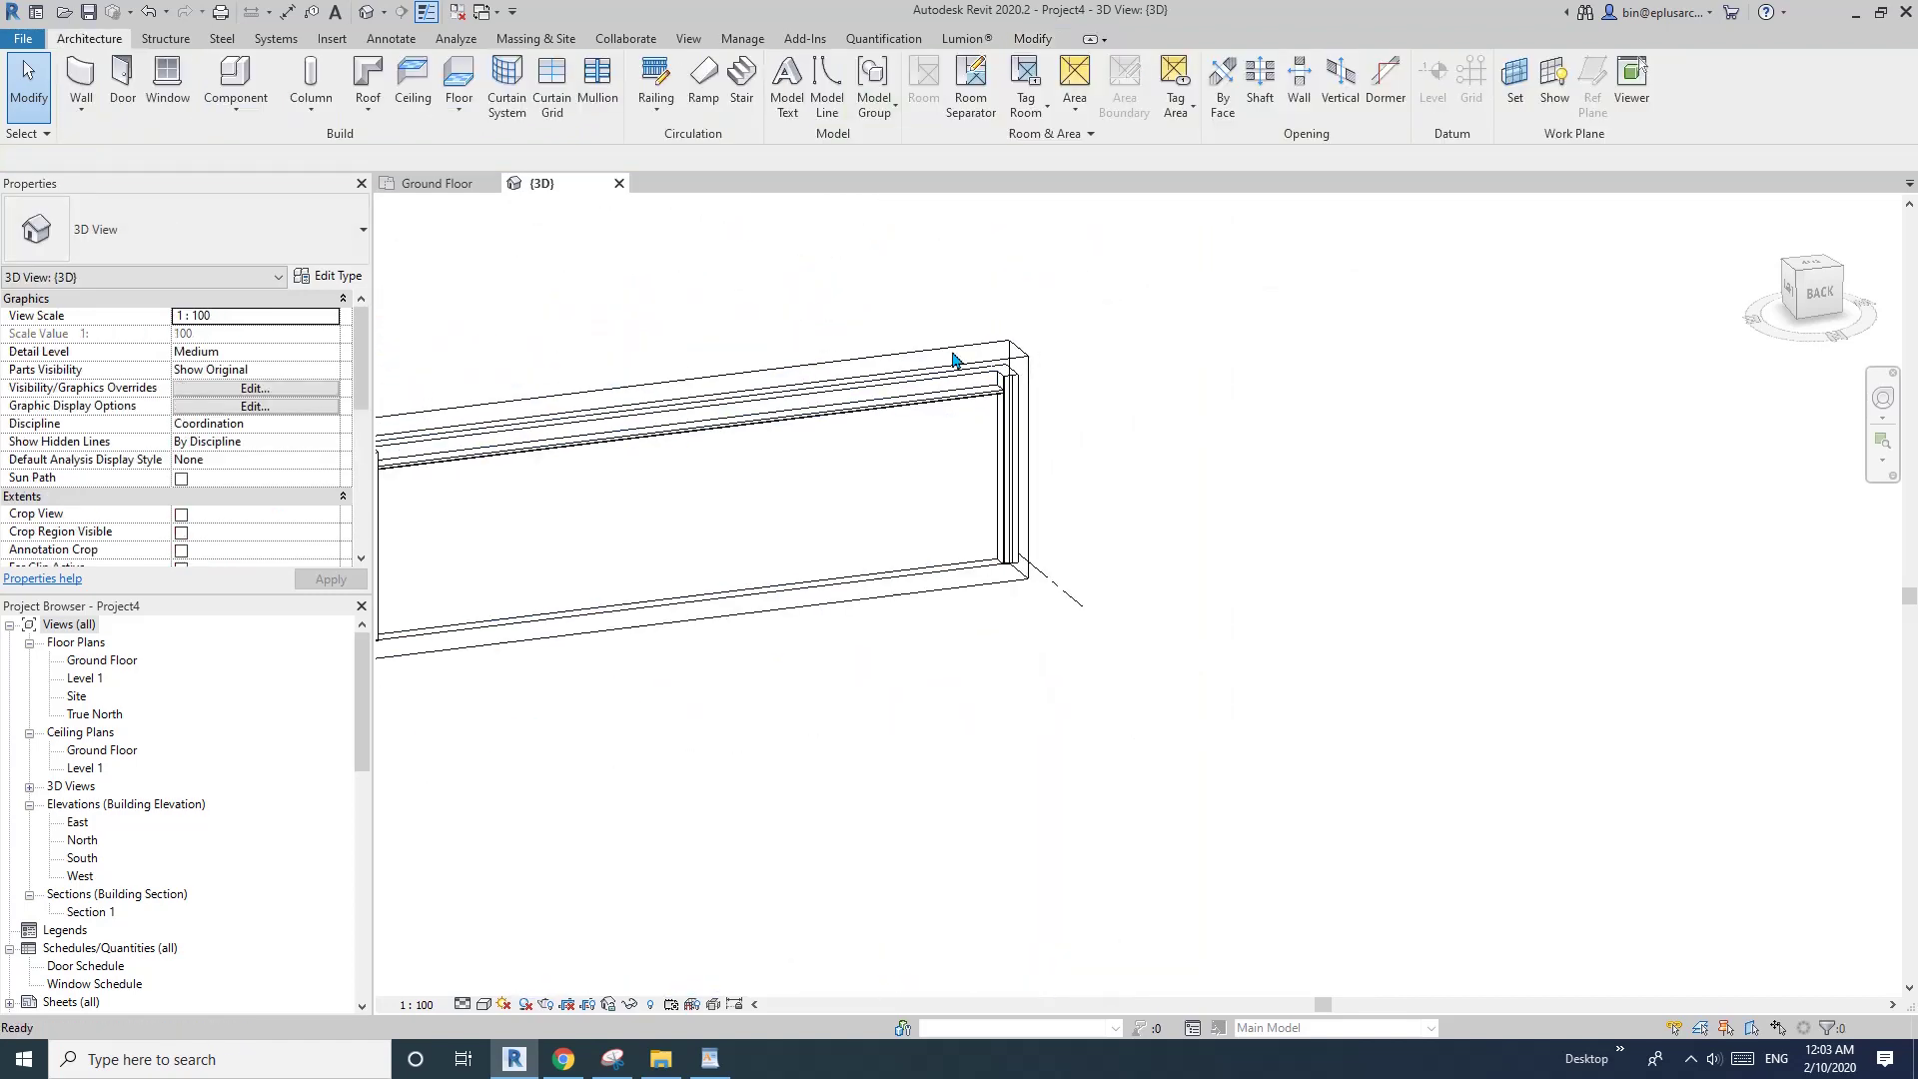
scroll(312, 410, "down", 4)
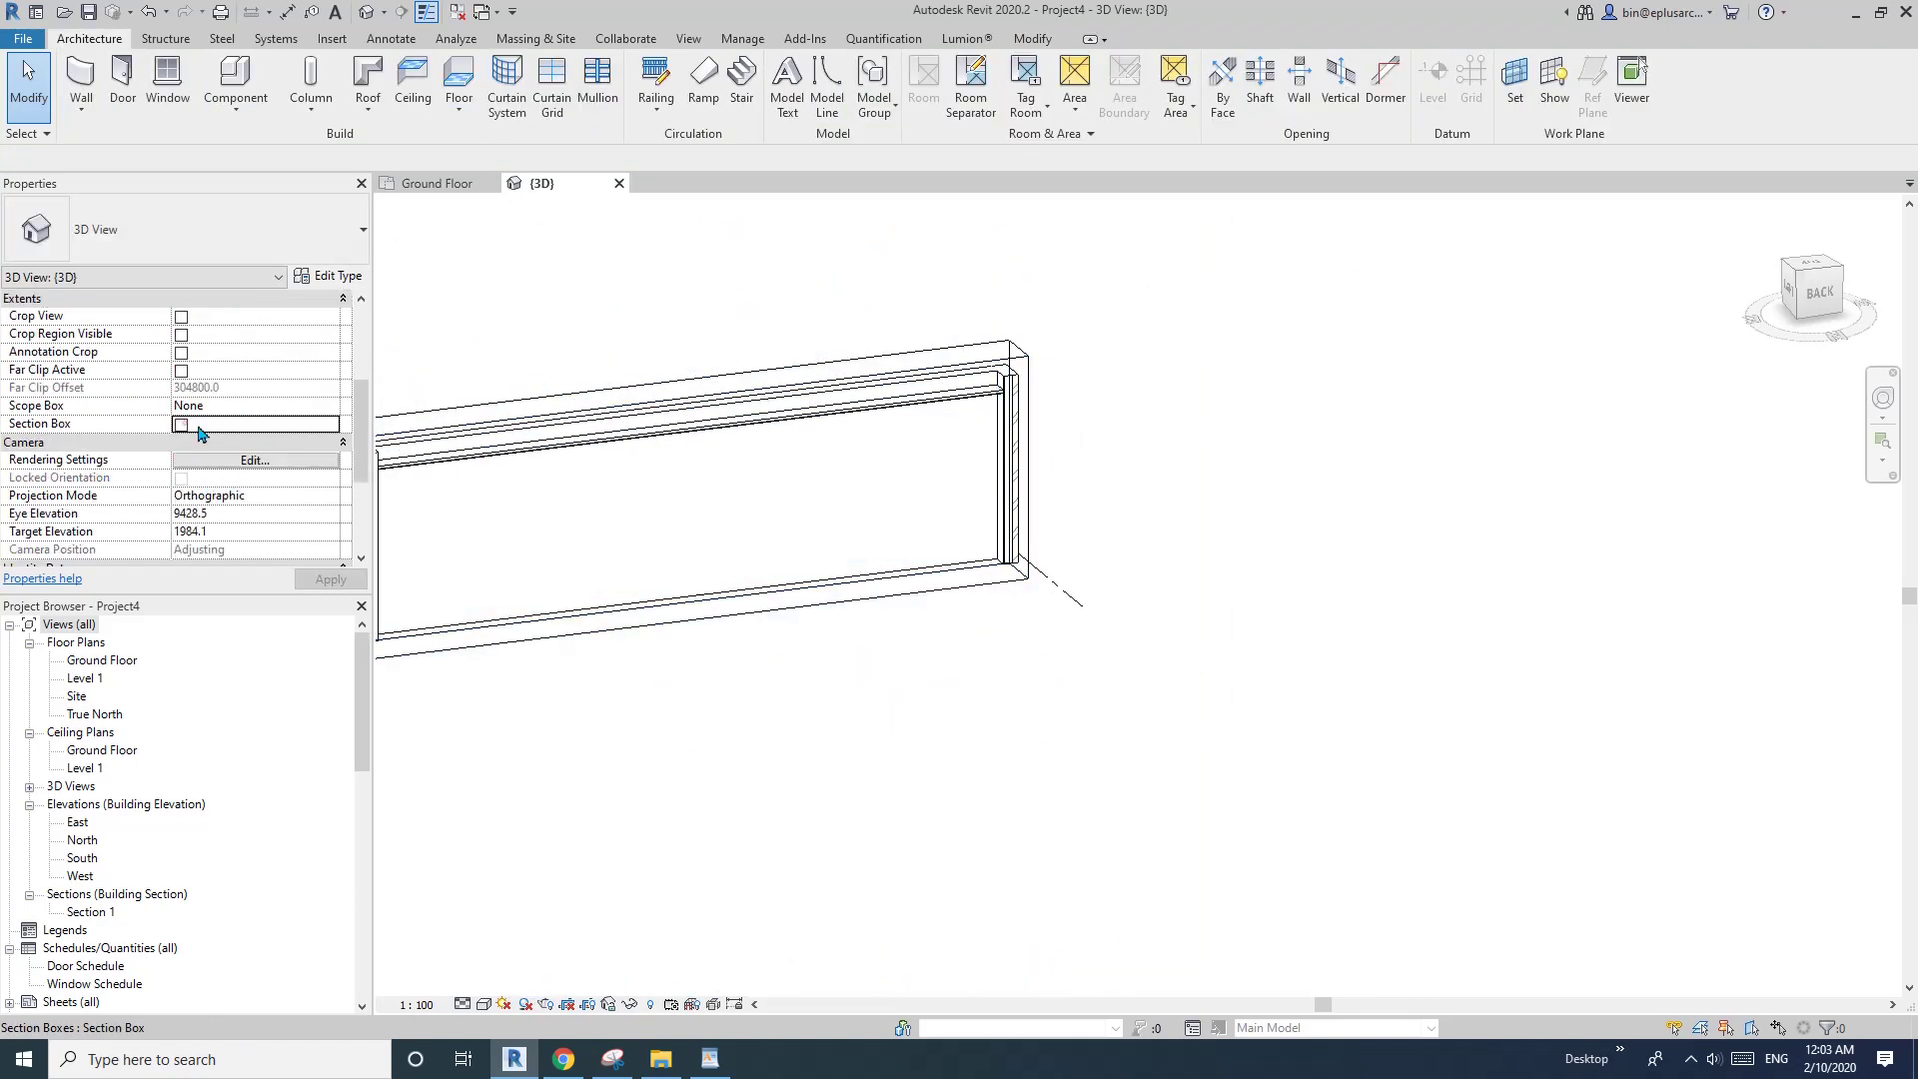
left_click(181, 424)
- Edit the ceiling's boundary, enable Extend into wall (to core) for all four sketch lines, and finish the sketch
left_click(890, 462)
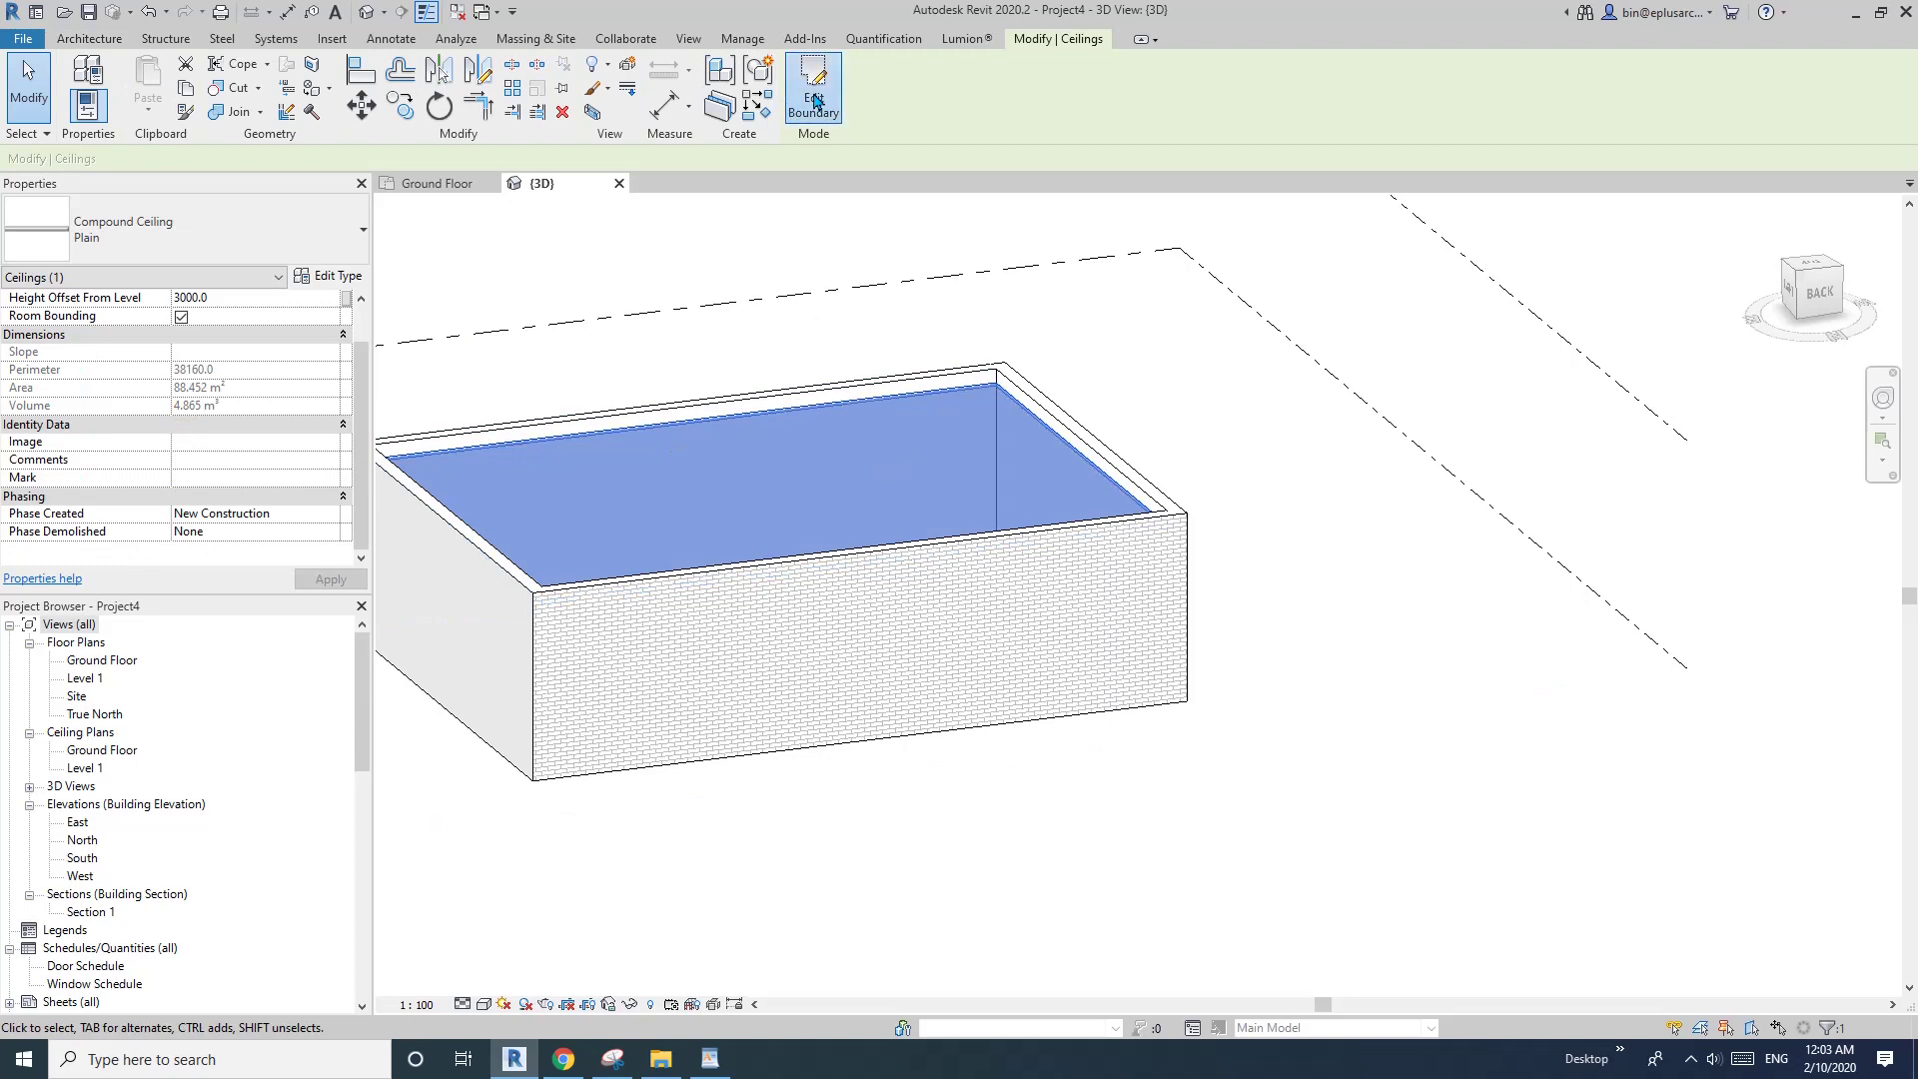
left_click(816, 103)
scroll(880, 342, "down", 1)
middle_click_drag(814, 391, 885, 376)
key("Tab")
left_click(908, 531)
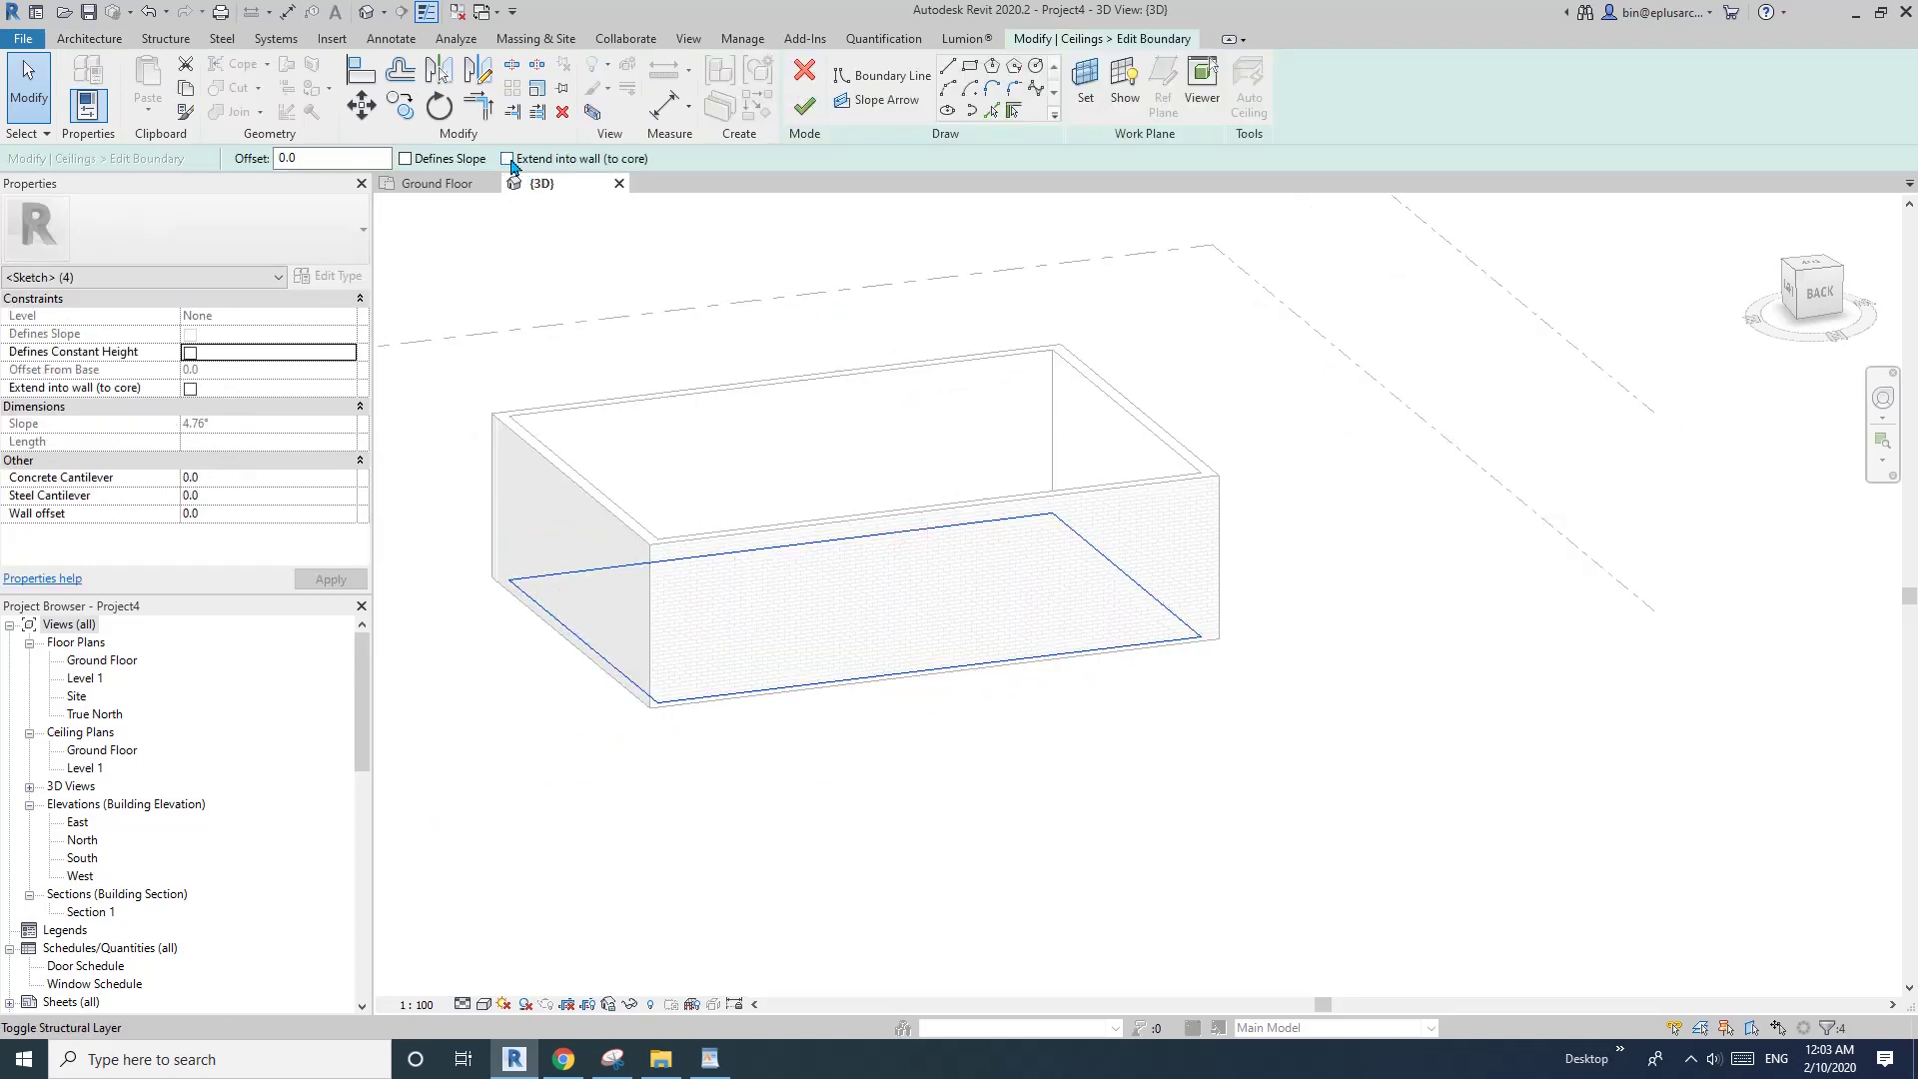
left_click(802, 115)
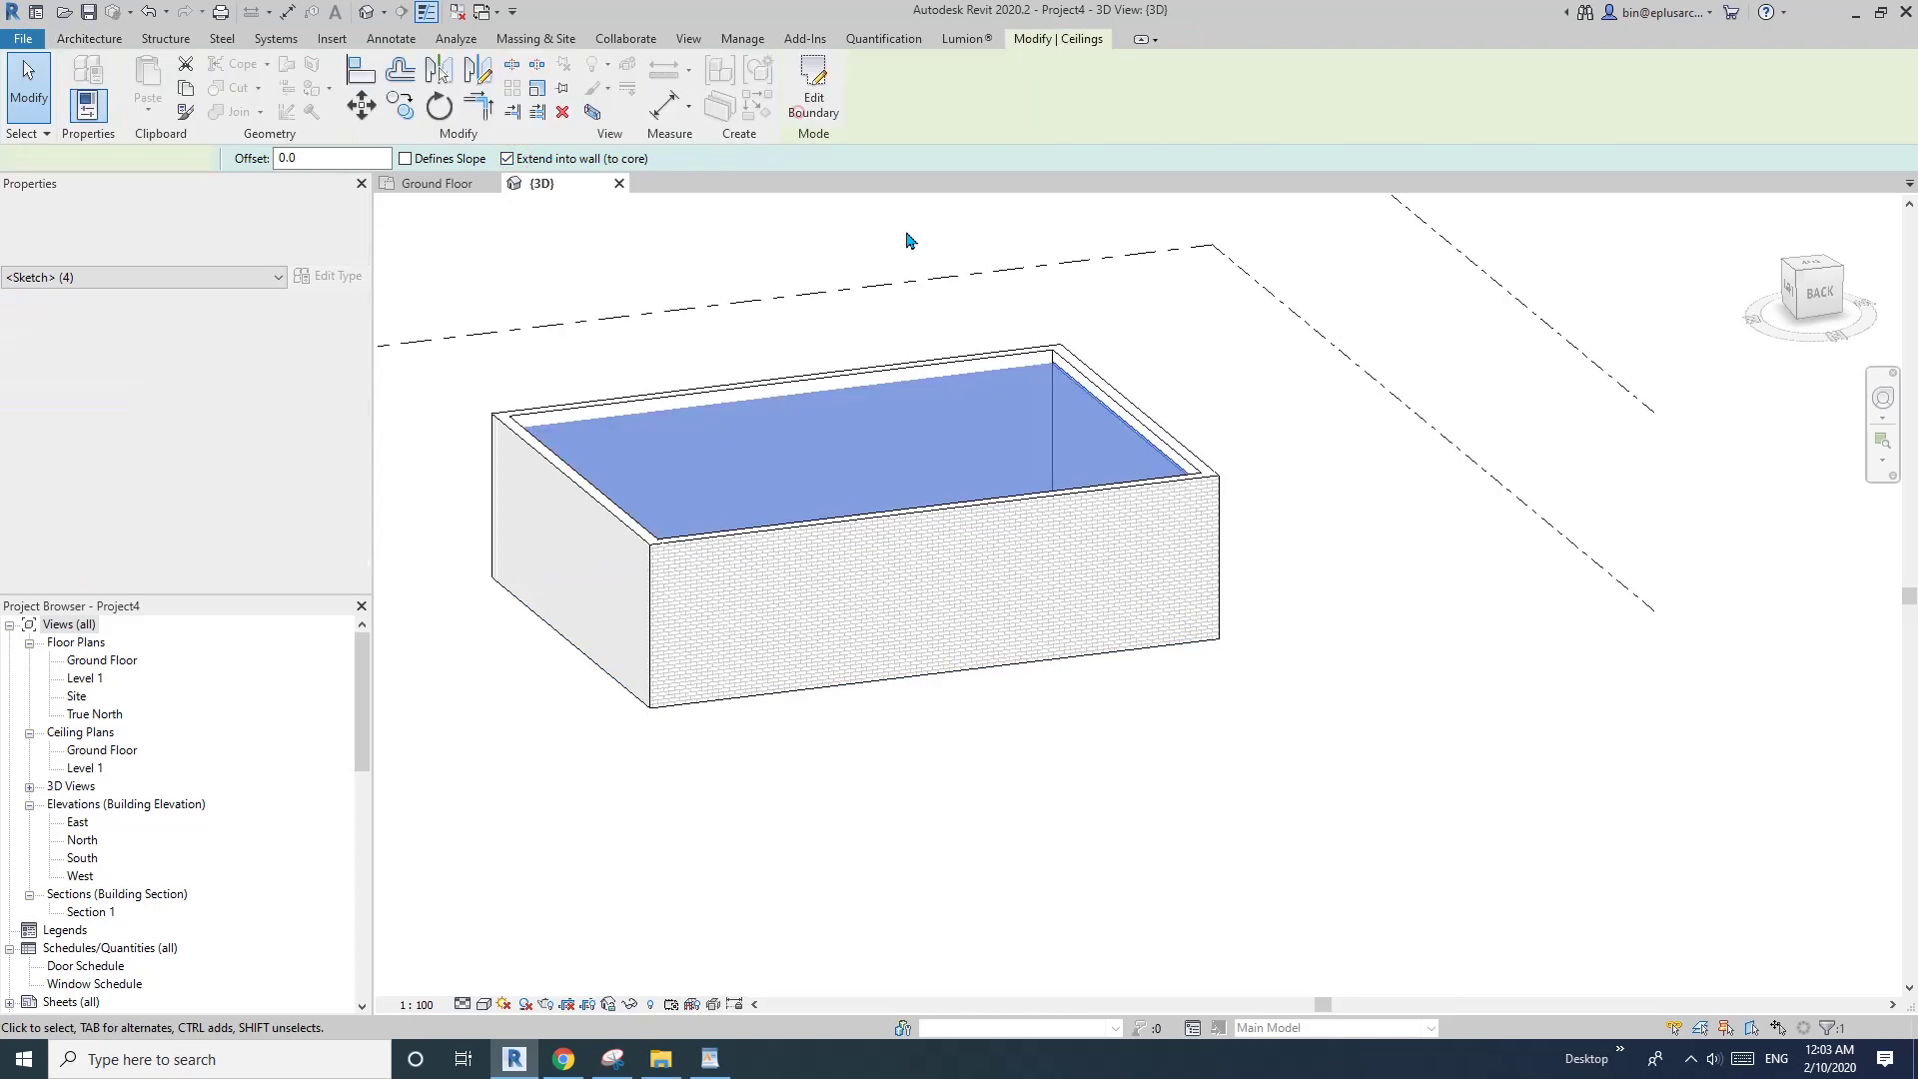
- Isolate the ceiling with a section box and pull one box face inward to cut through the wall-ceiling junction
middle_click_drag(1198, 546, 1134, 604, "shift")
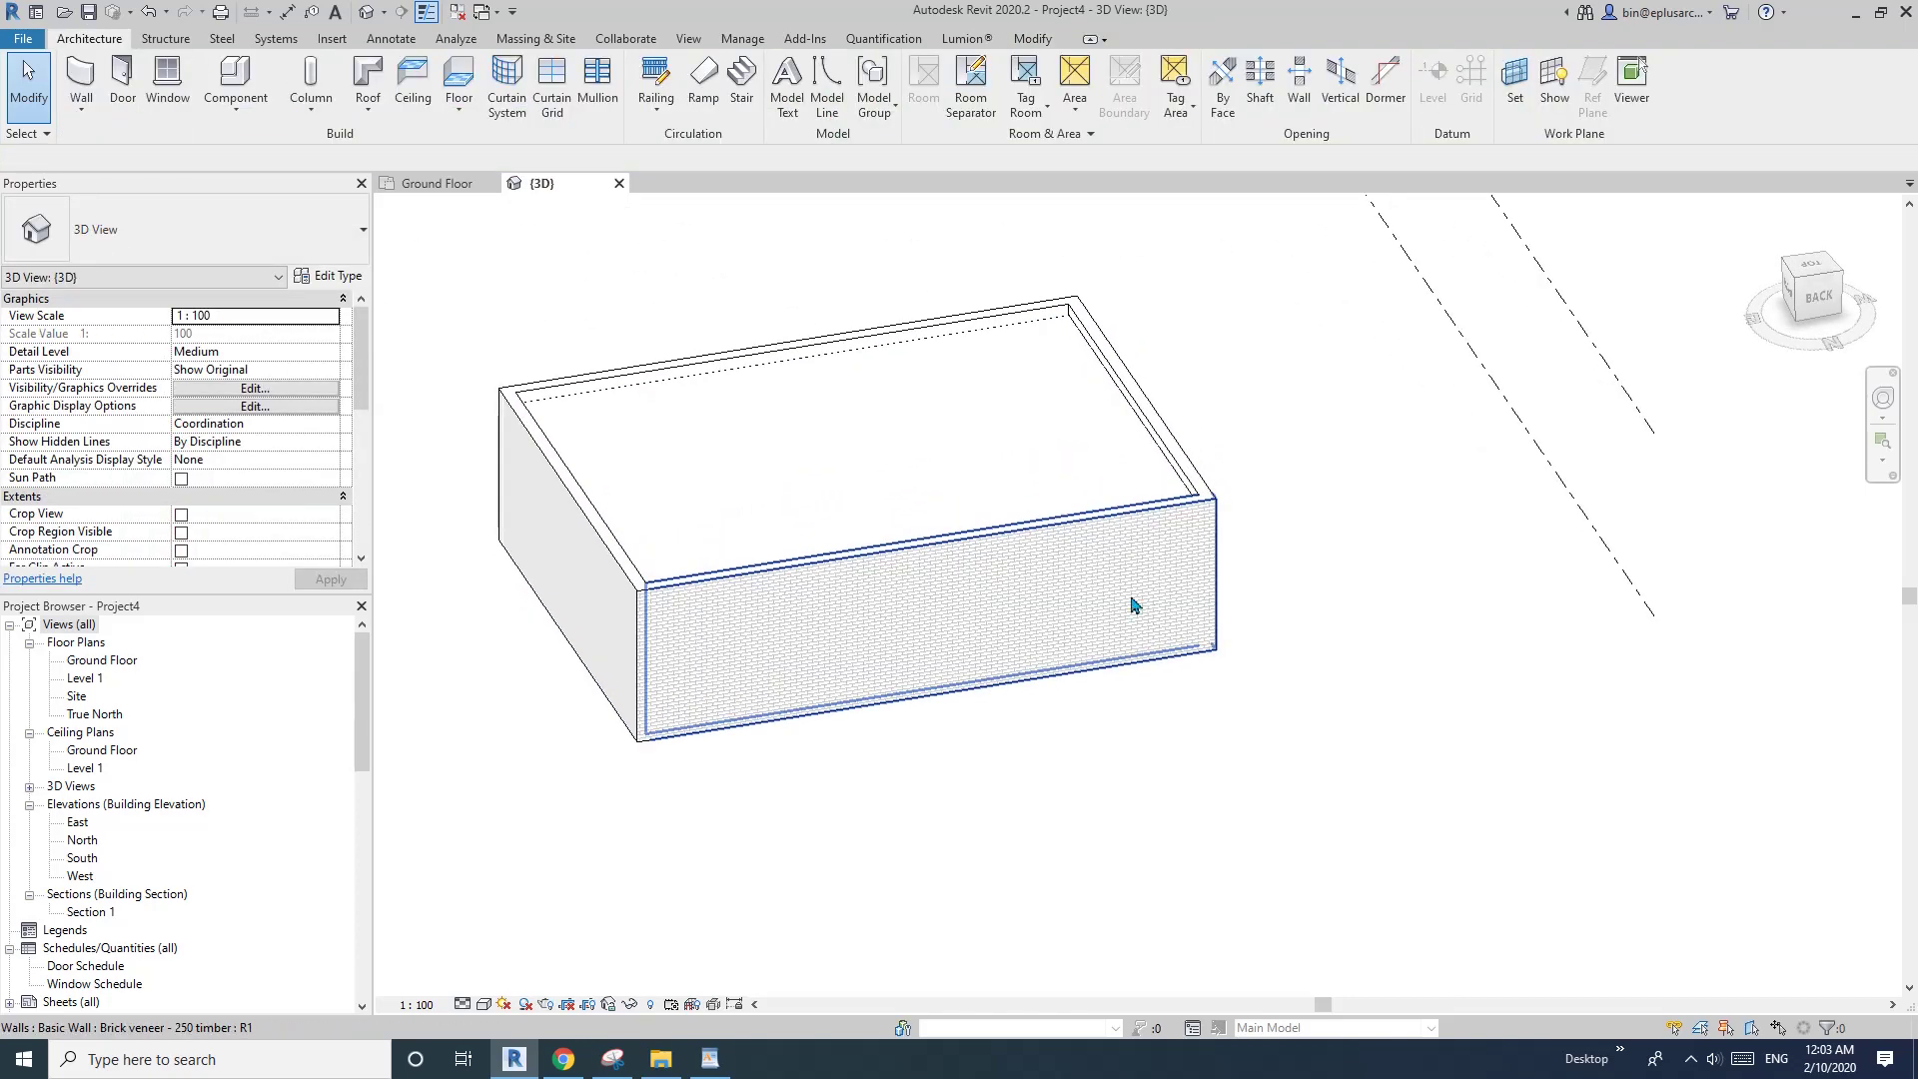
left_click(1043, 458)
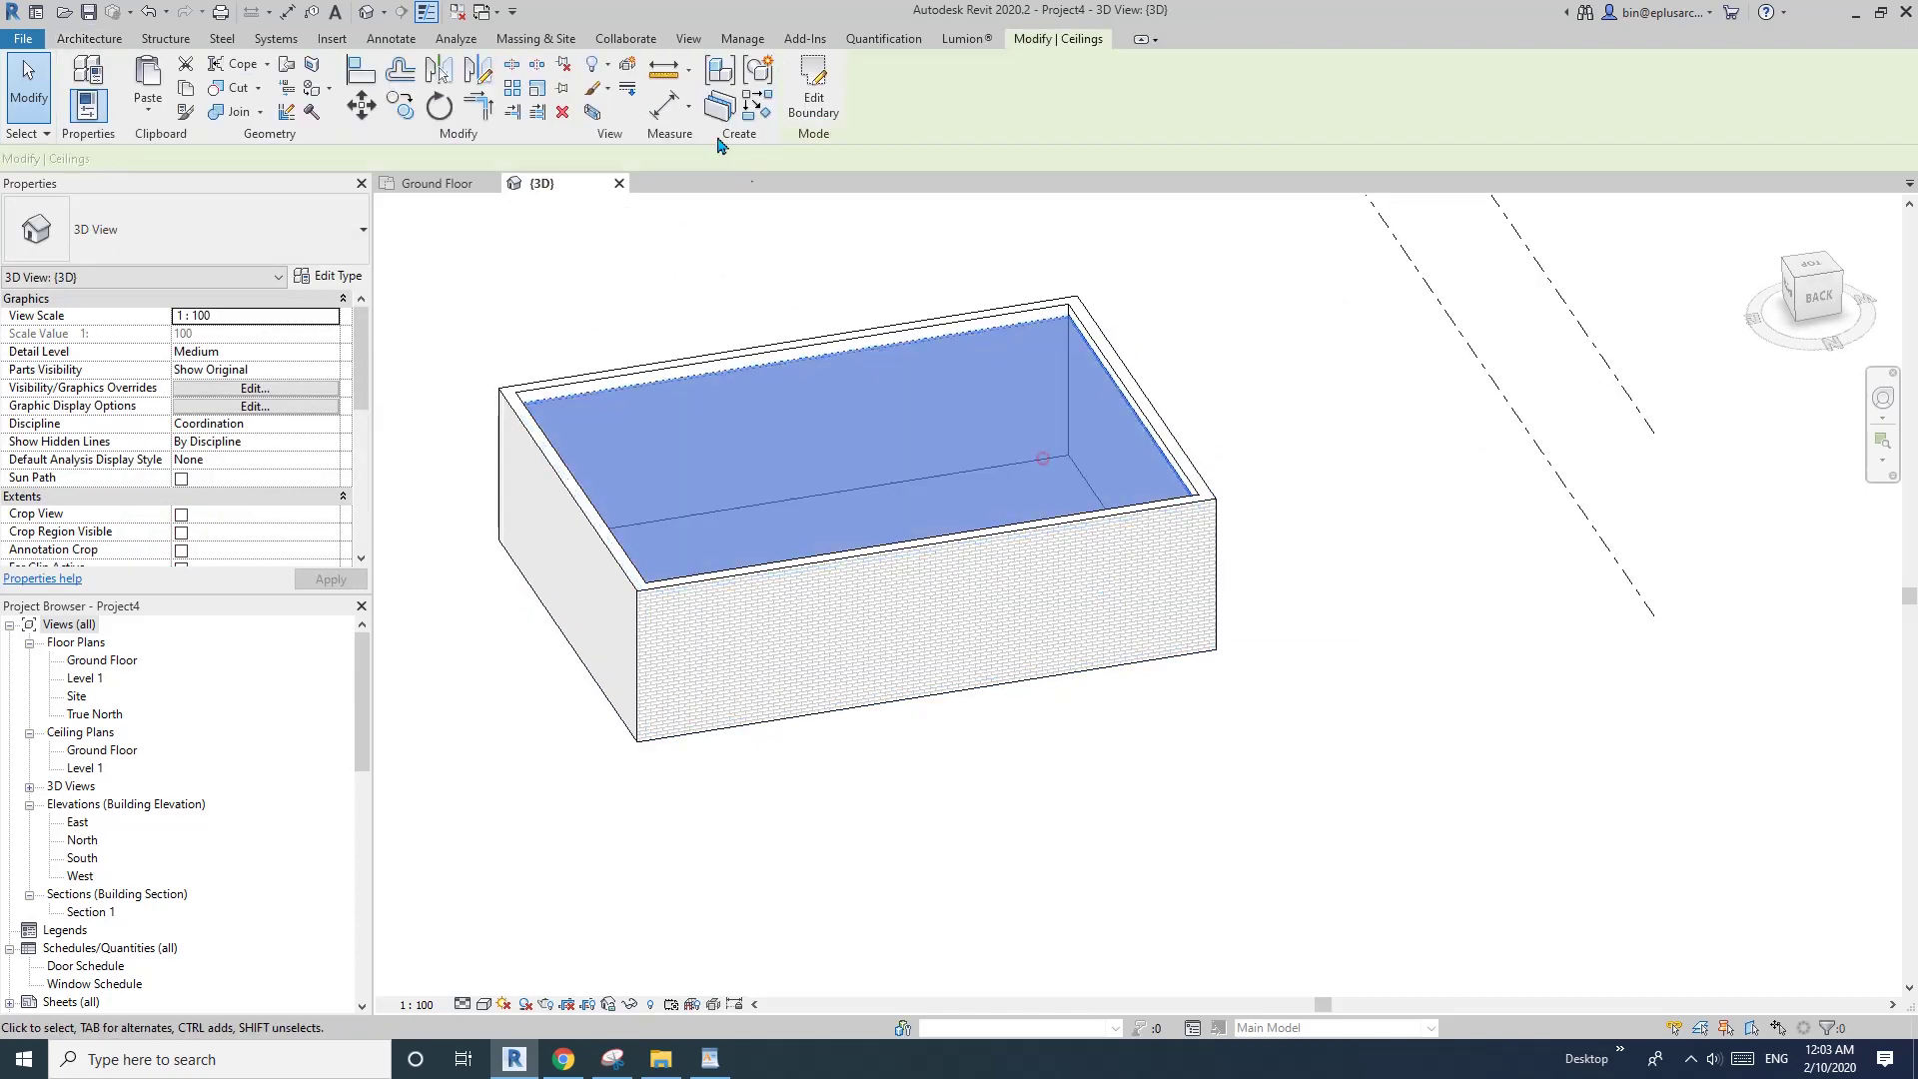
left_click(593, 112)
key("Escape")
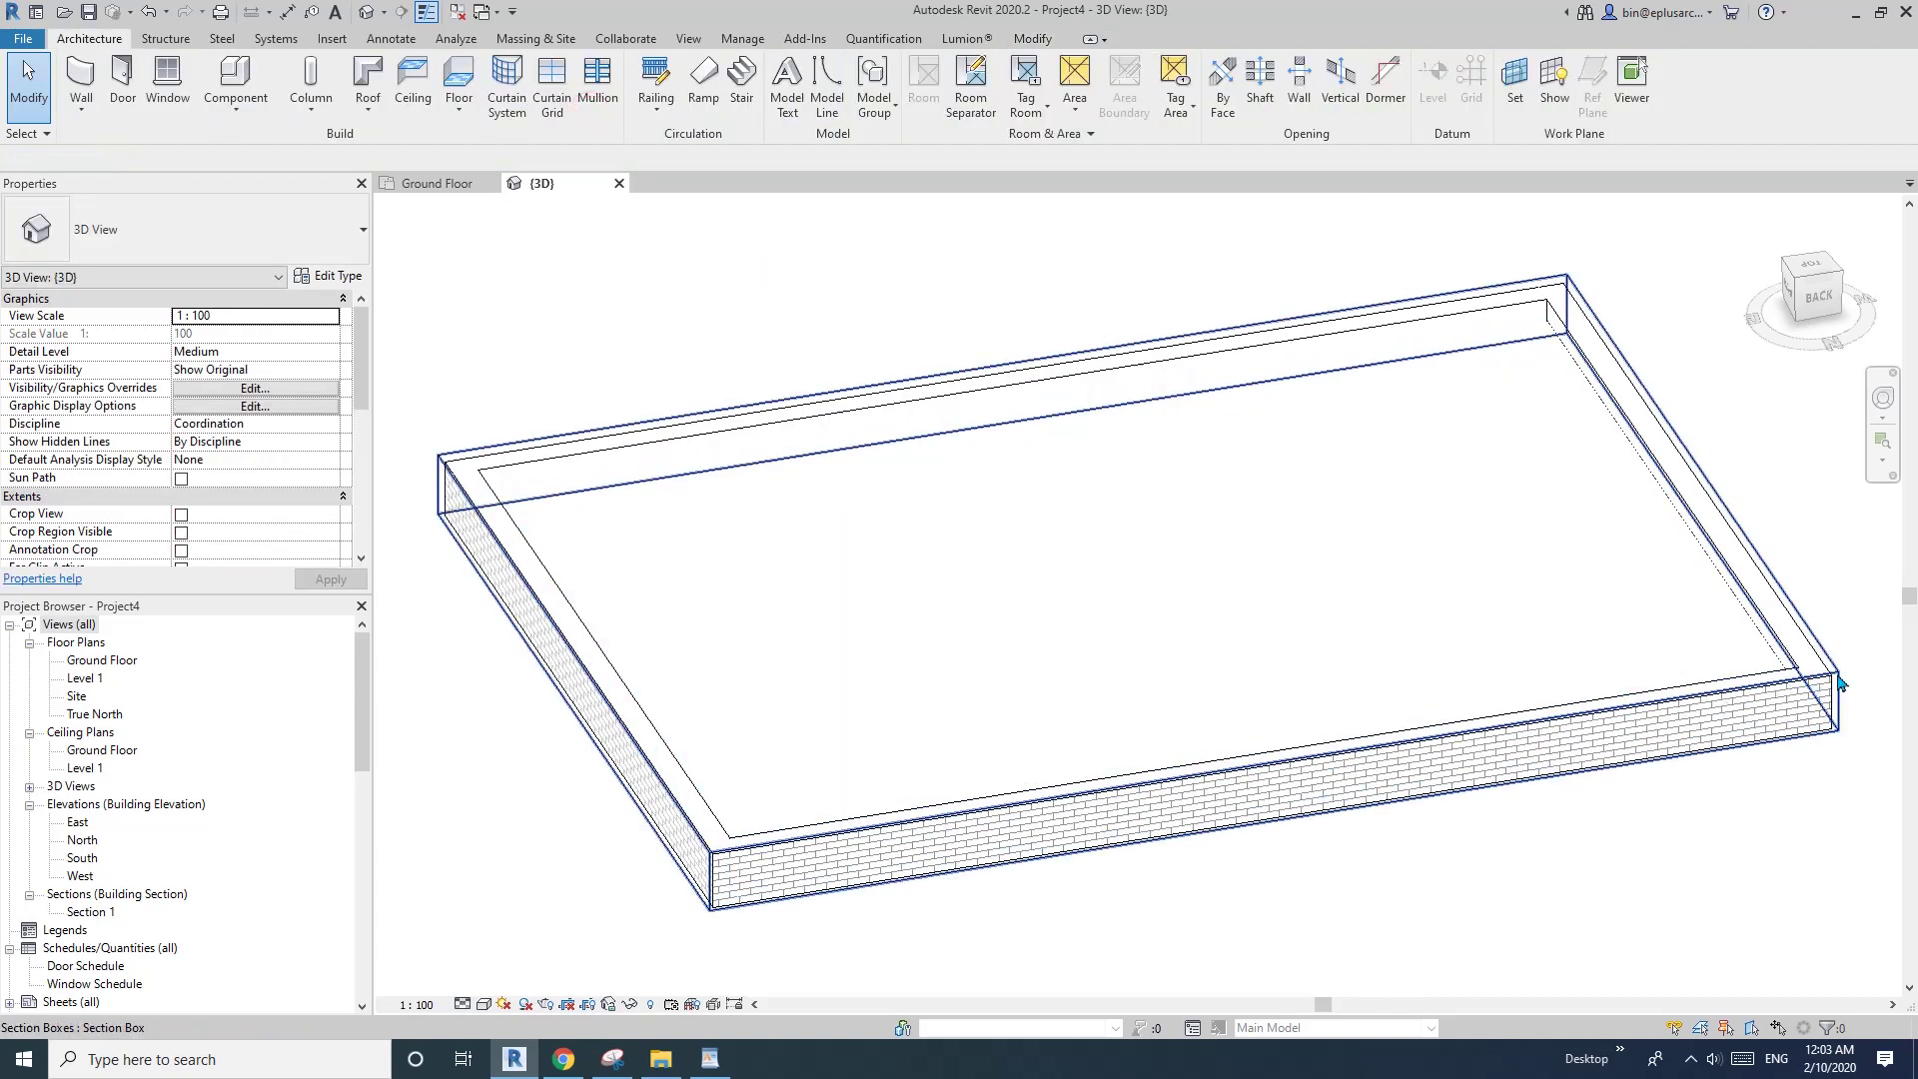
left_click(1837, 675)
left_click_drag(1275, 788, 1200, 682)
scroll(1449, 619, "up", 6)
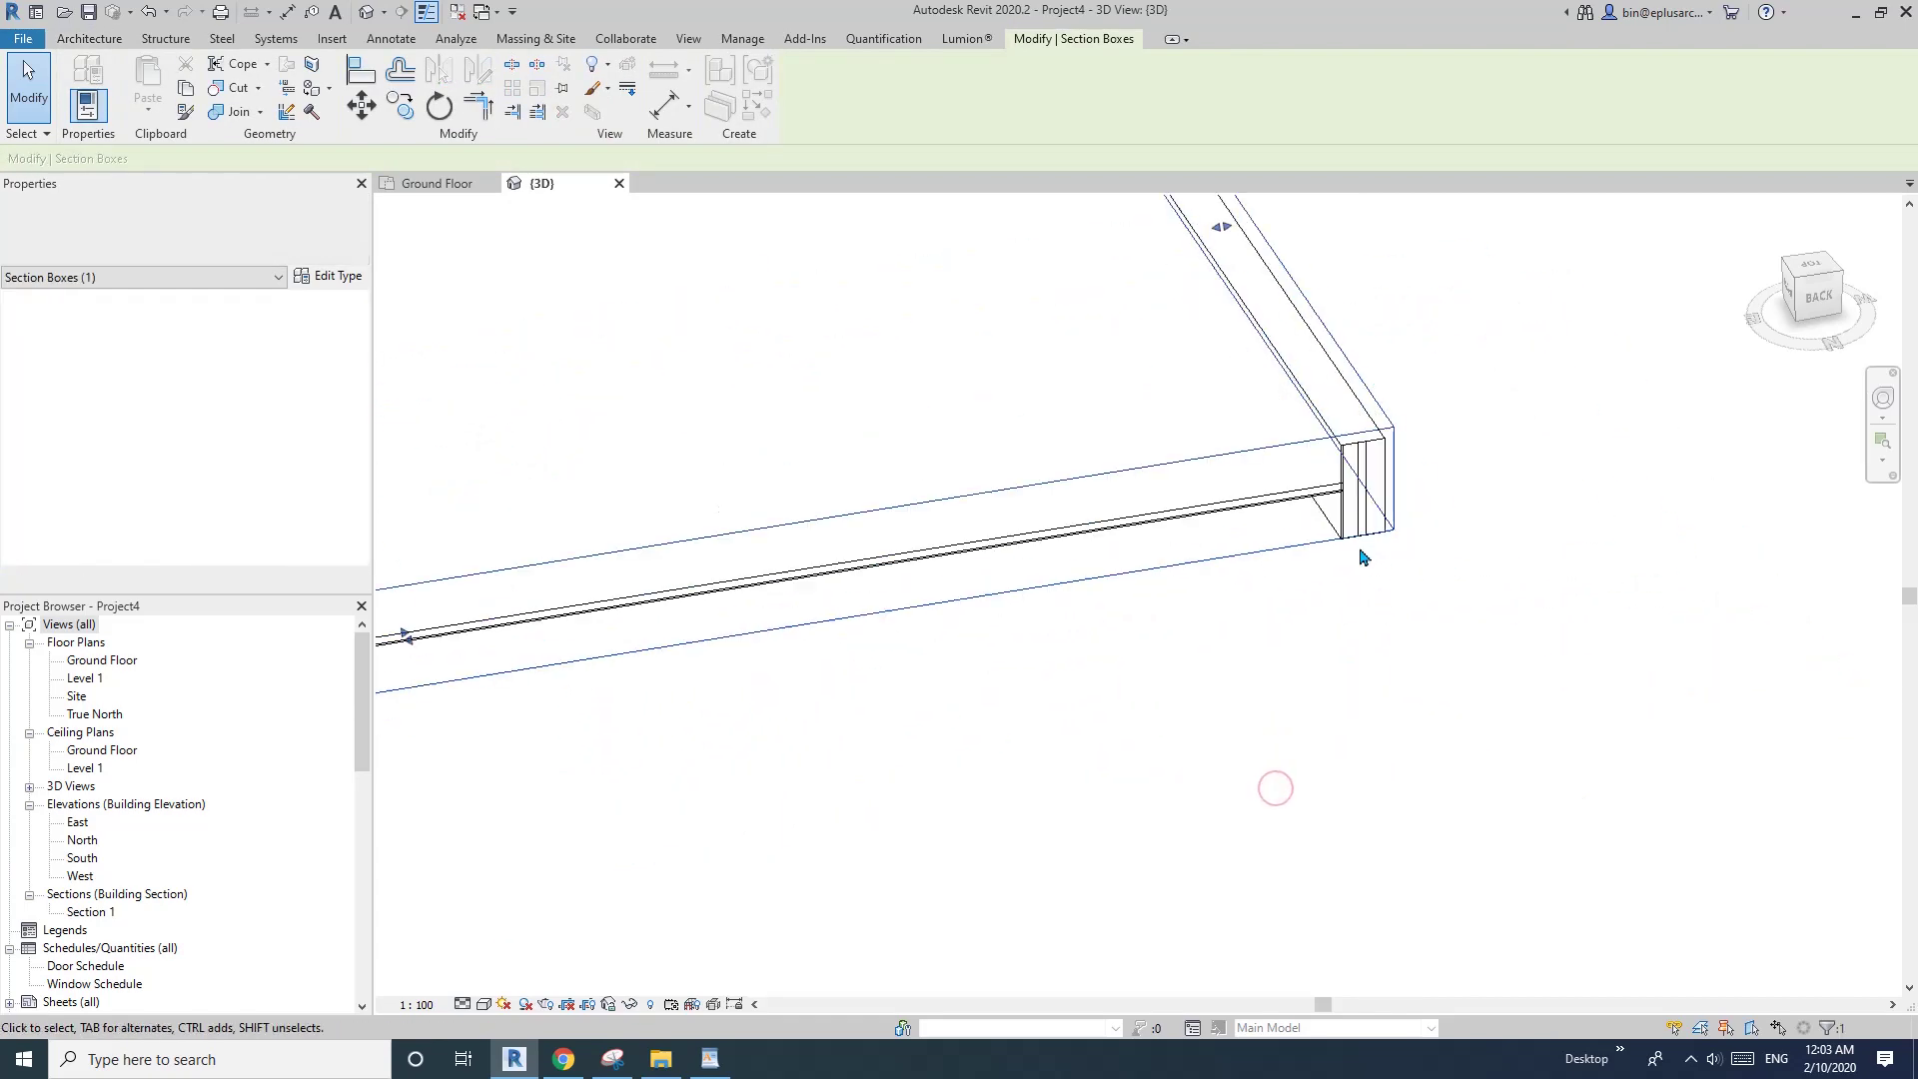
- Join the ceiling's geometry to the adjoining brick veneer wall and check the layers at the junction
key("Escape")
scroll(1271, 417, "up", 3)
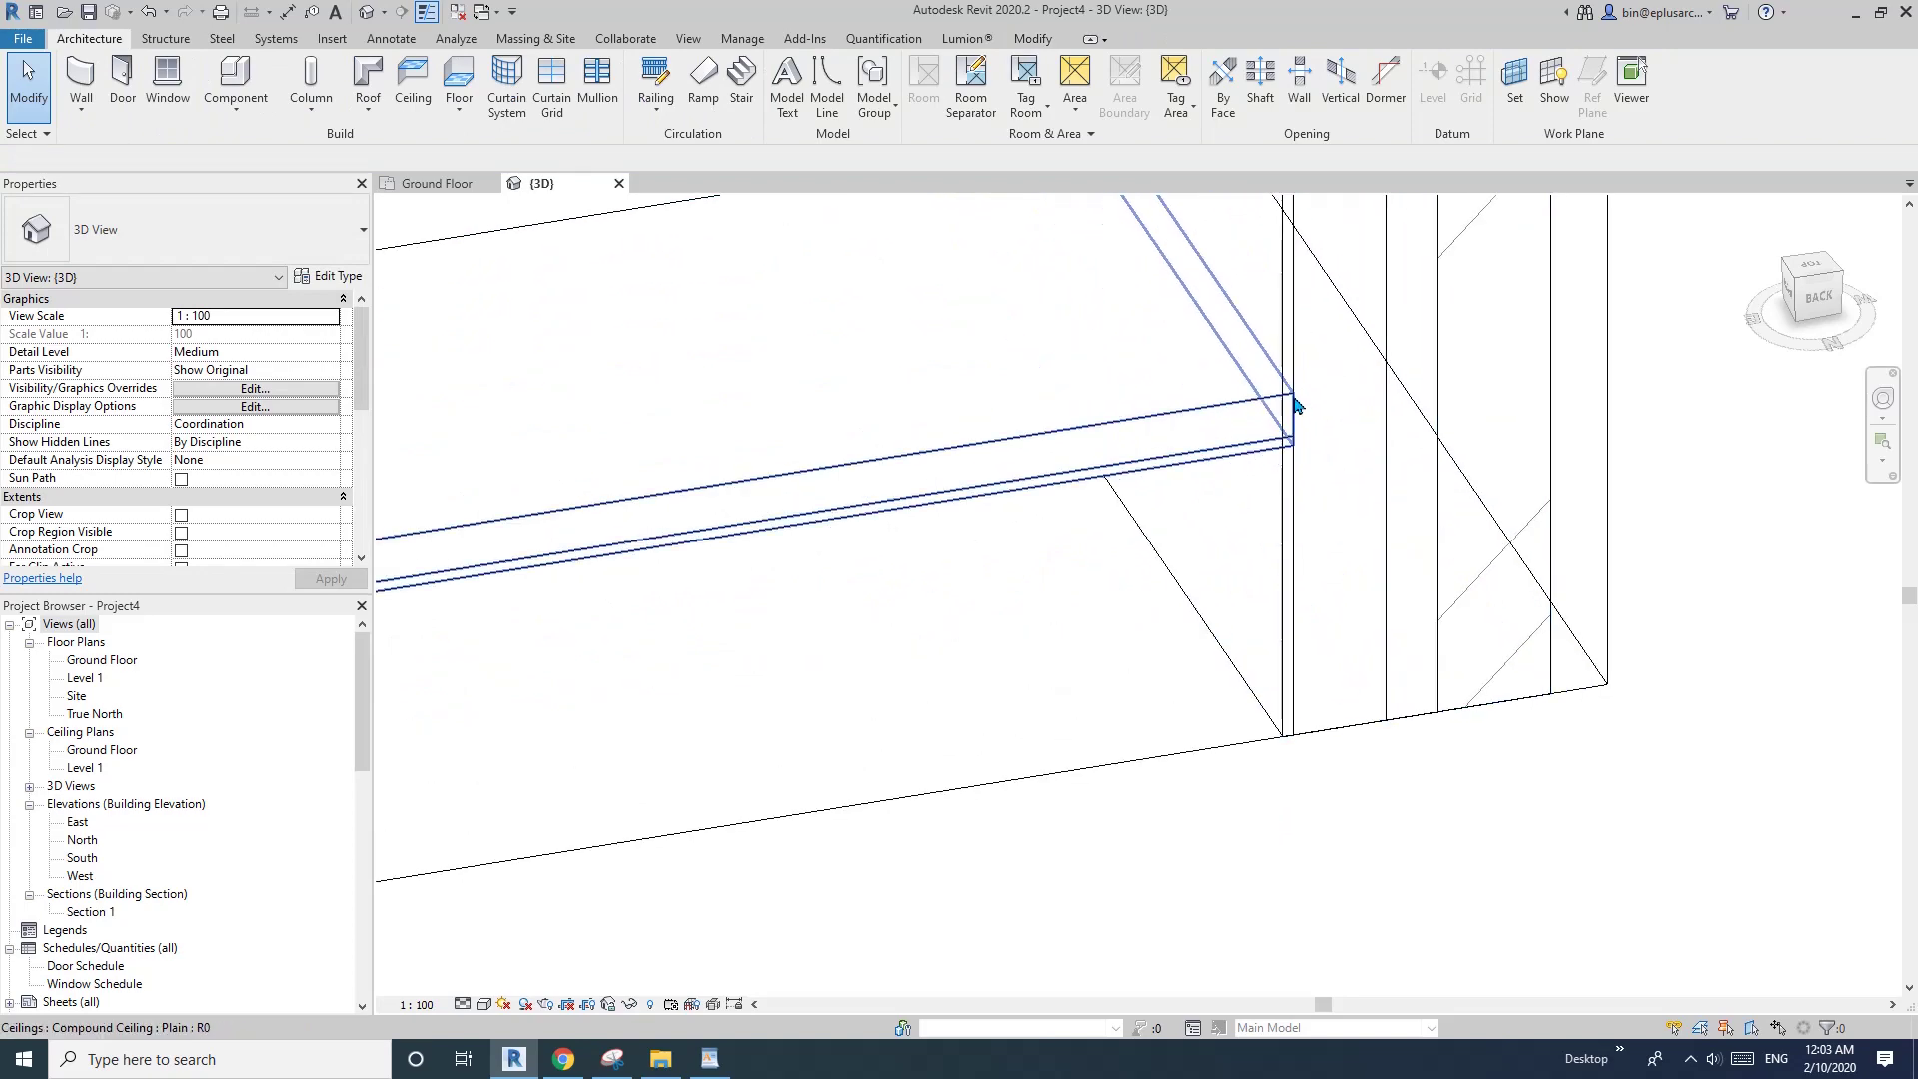
scroll(1214, 474, "down", 2)
middle_click_drag(1204, 479, 942, 527)
scroll(899, 547, "down", 1)
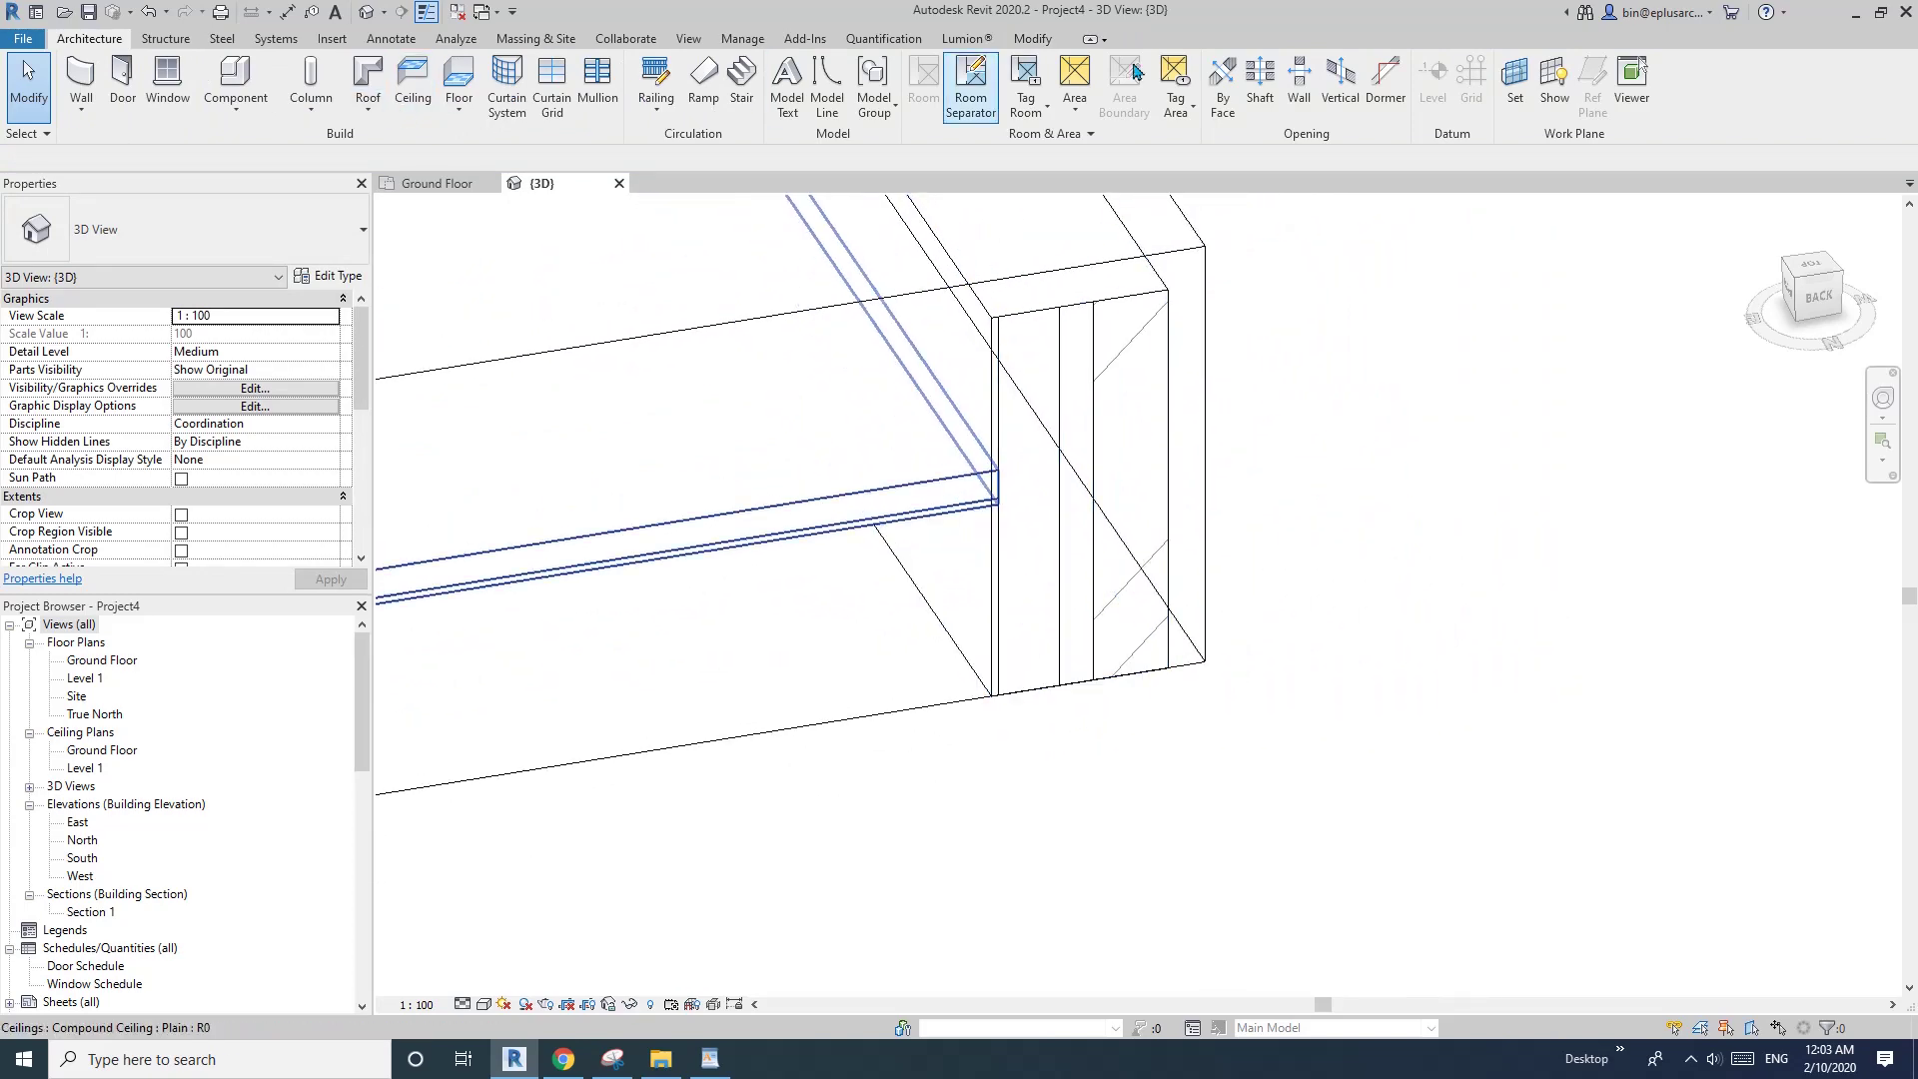
left_click(1032, 40)
left_click(241, 112)
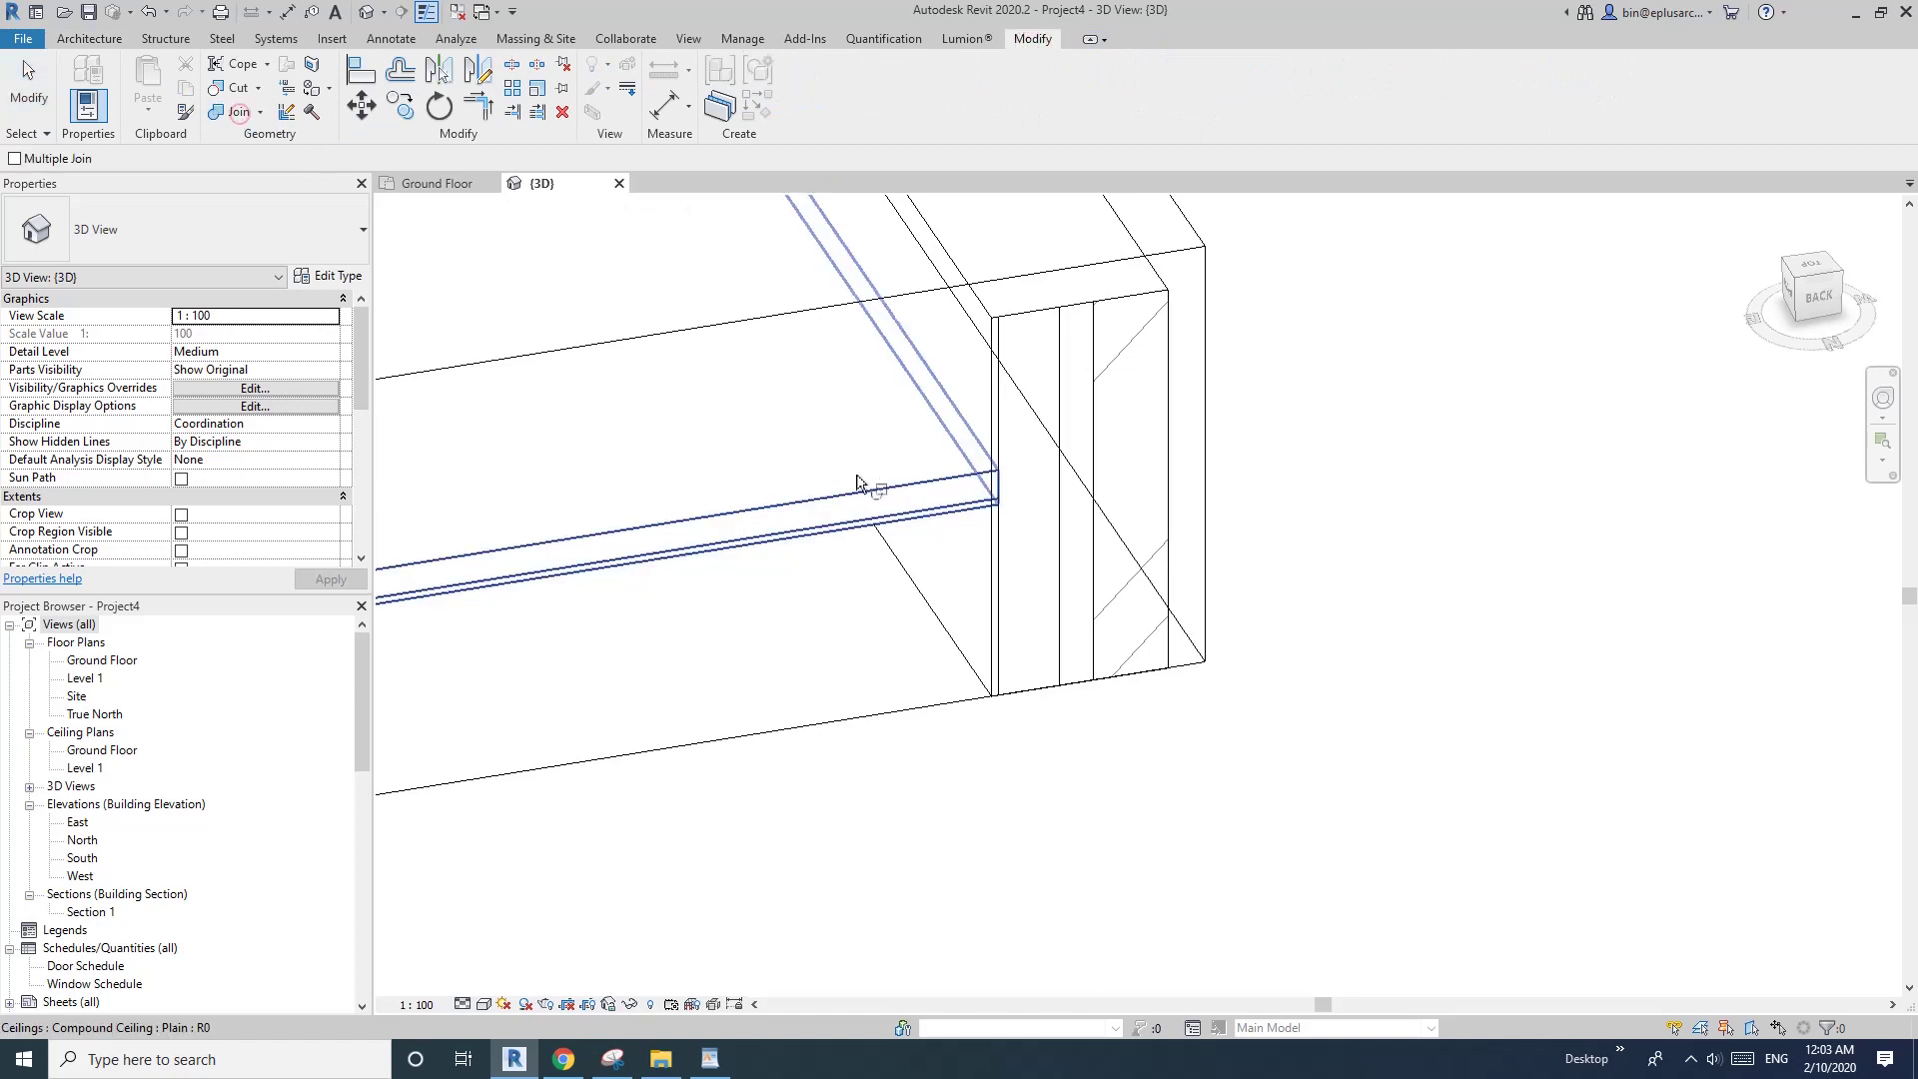
left_click(1039, 553)
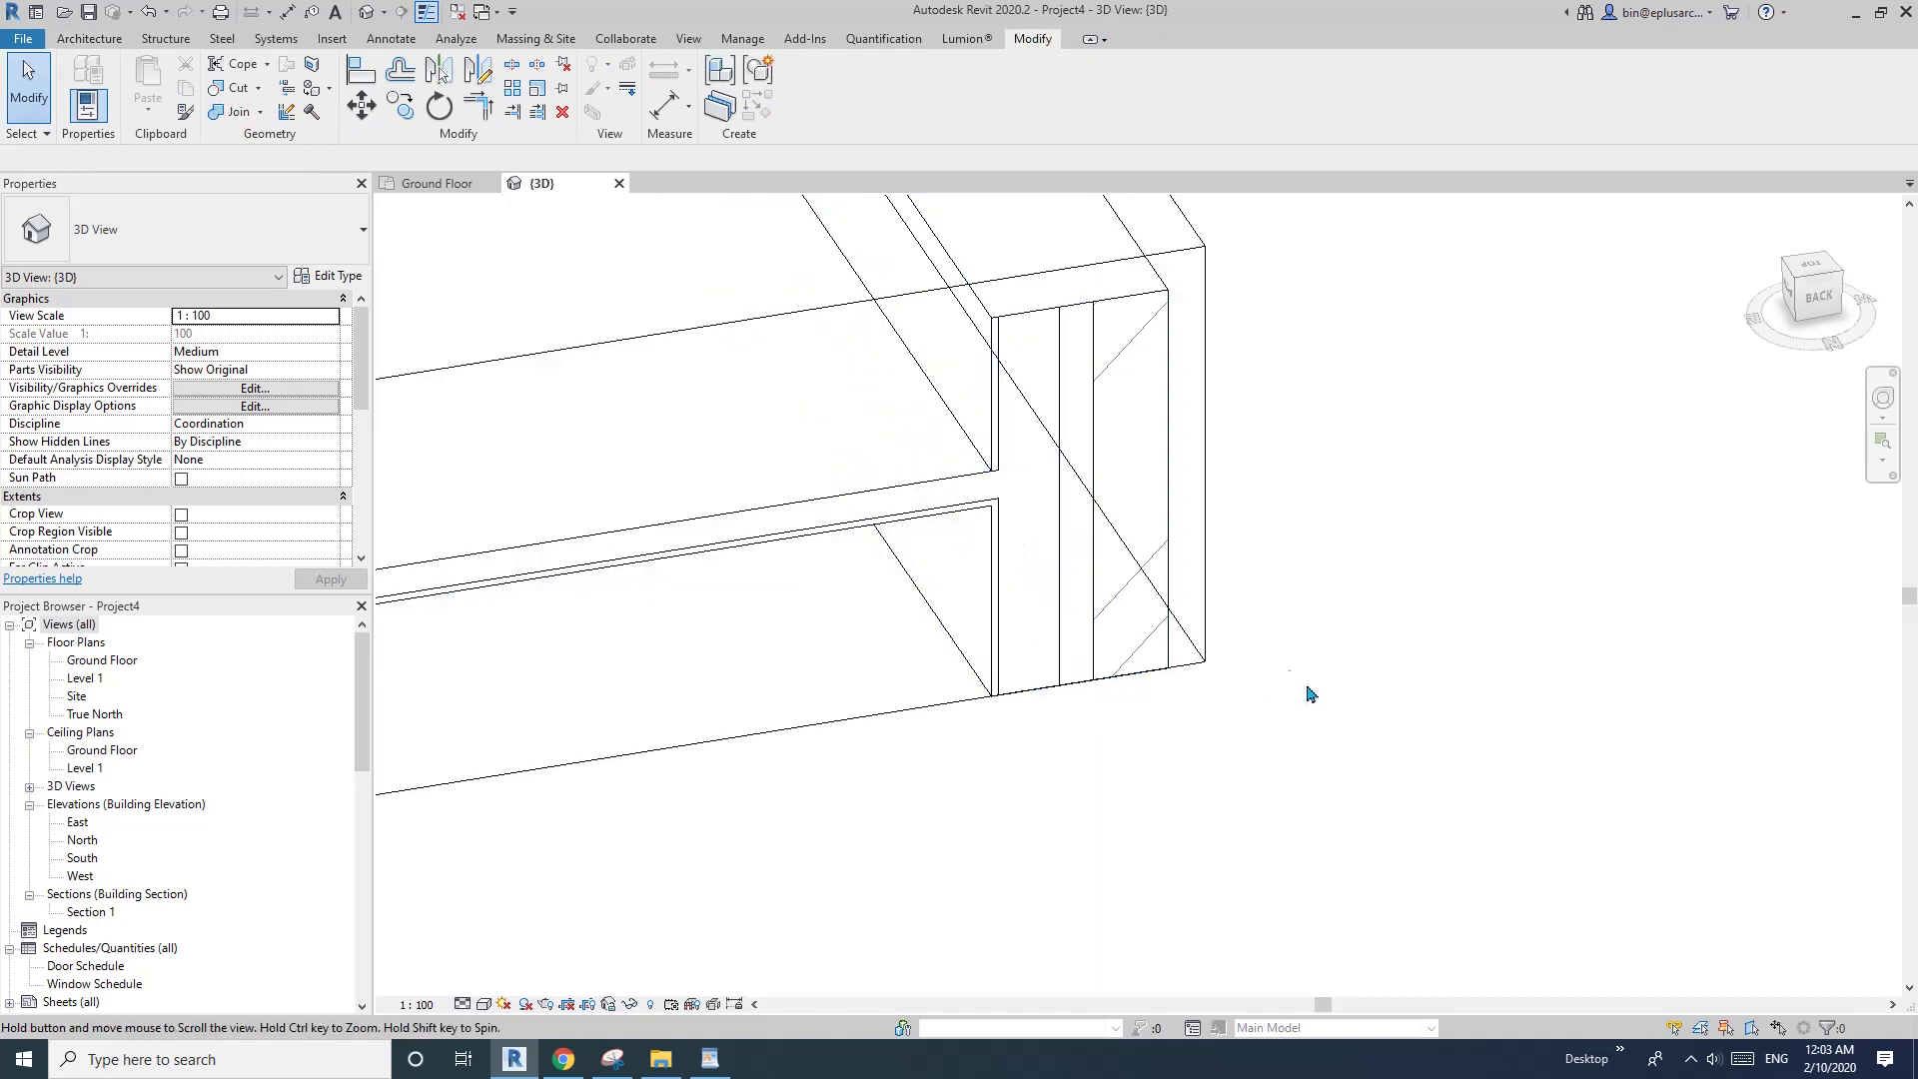
scroll(1163, 529, "up", 2)
scroll(937, 402, "up", 2)
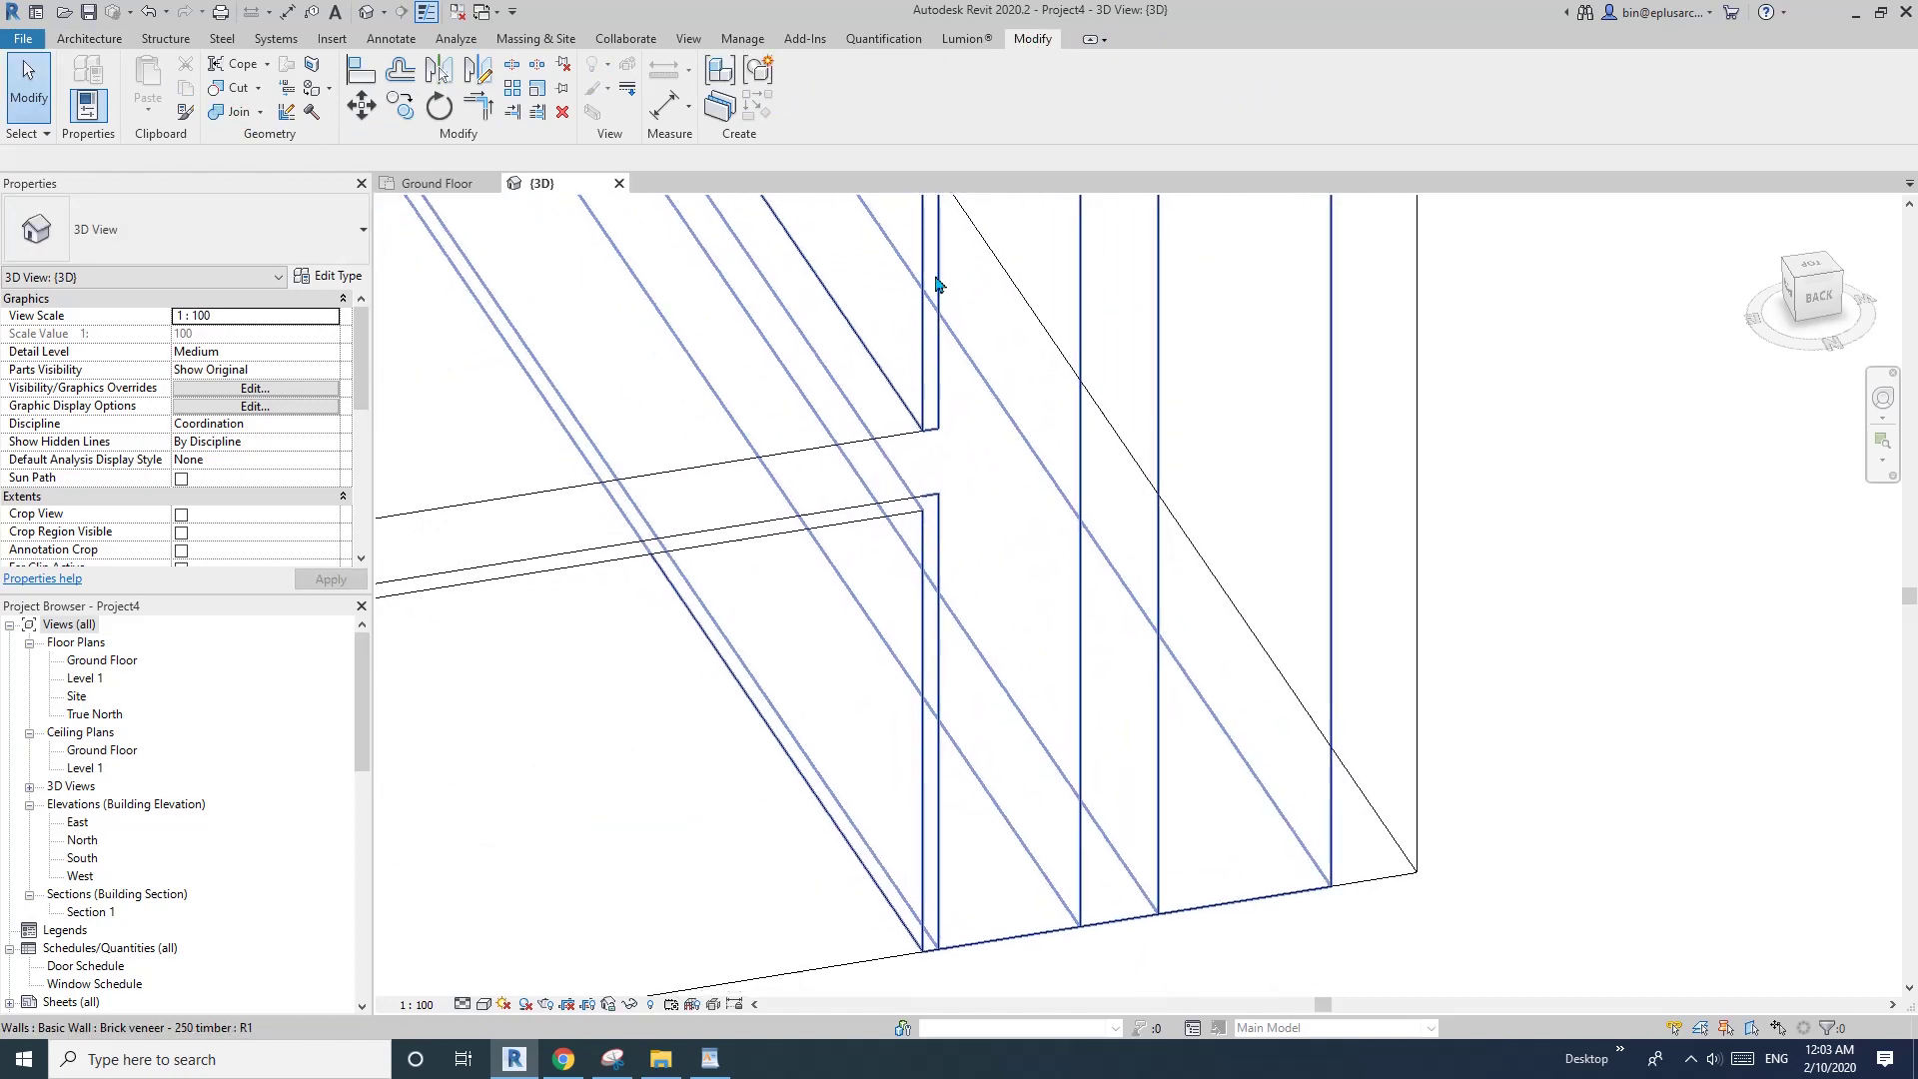
scroll(963, 439, "down", 3)
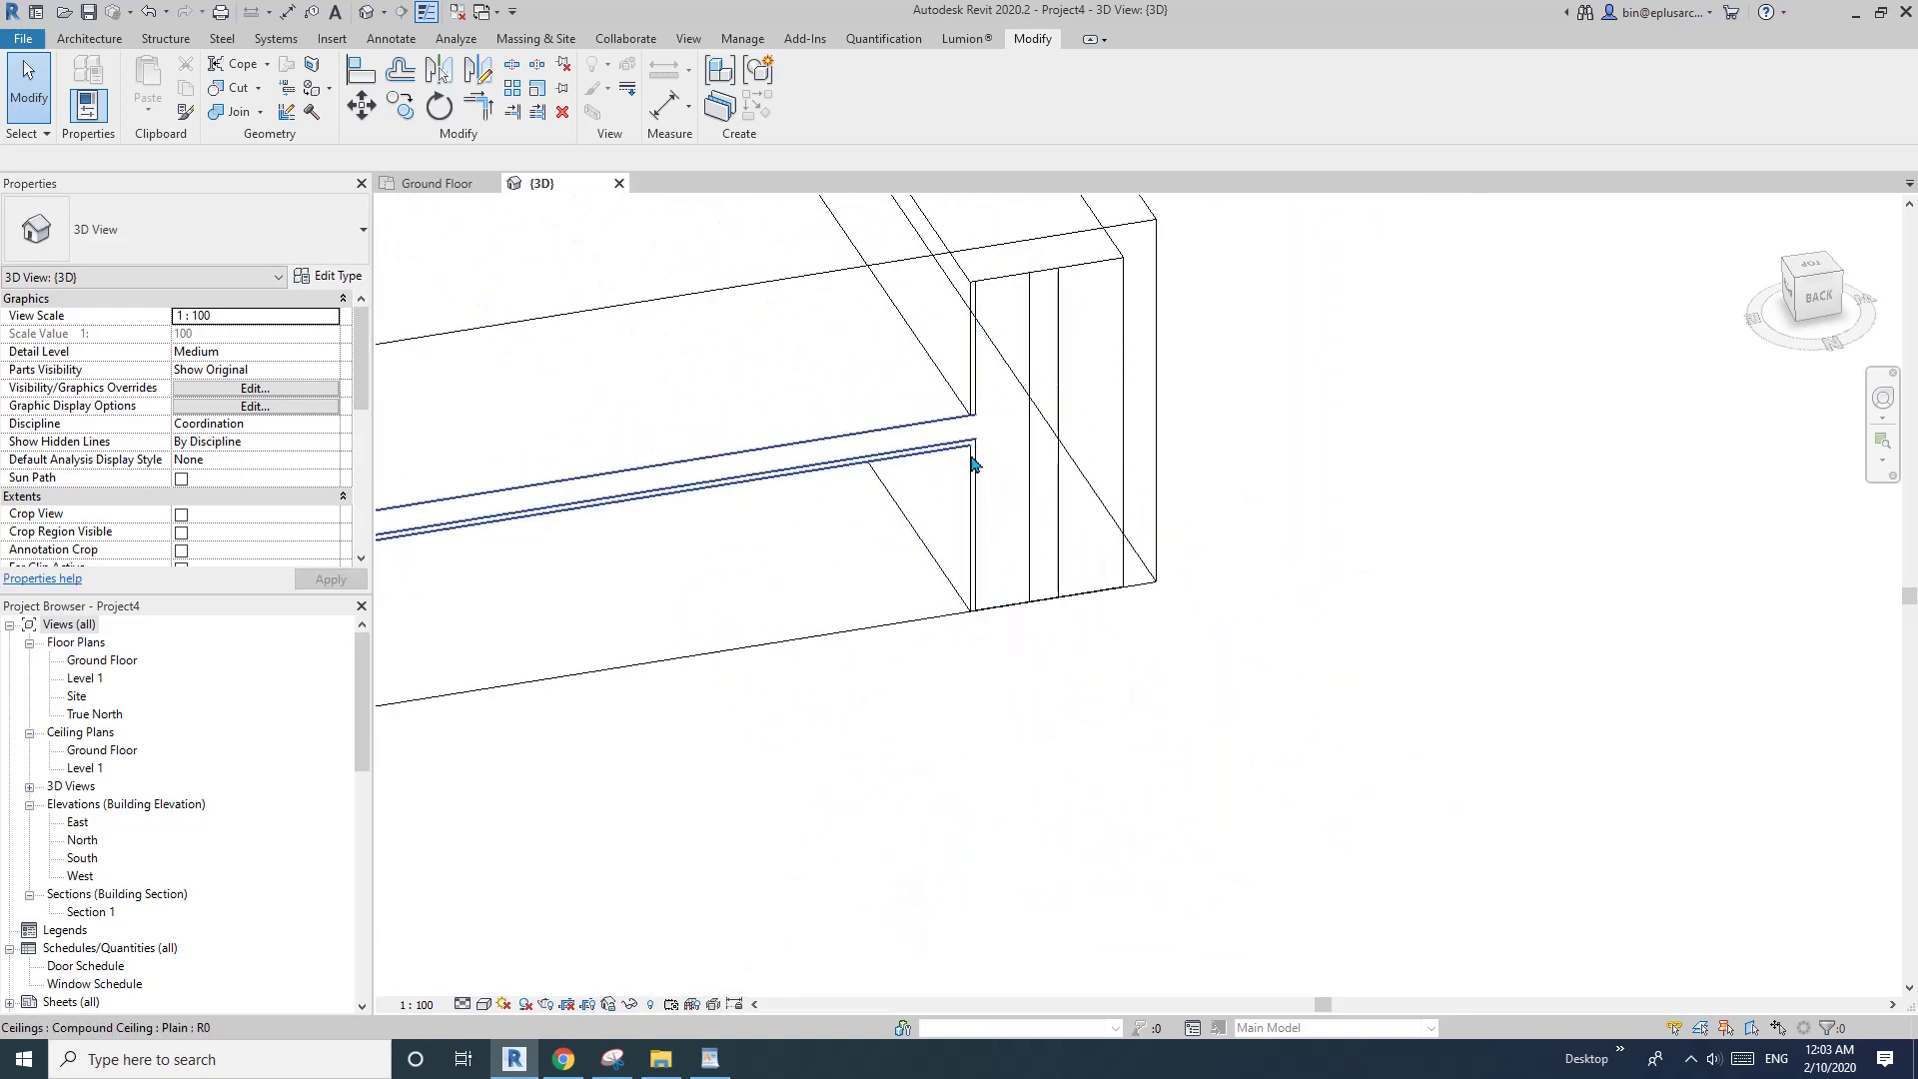
- Turn off the section box and join the ceiling's geometry to the remaining brick veneer walls
middle_click_drag(950, 476, 1328, 440)
middle_click_drag(1328, 440, 776, 520, "shift")
middle_click_drag(637, 432, 611, 429)
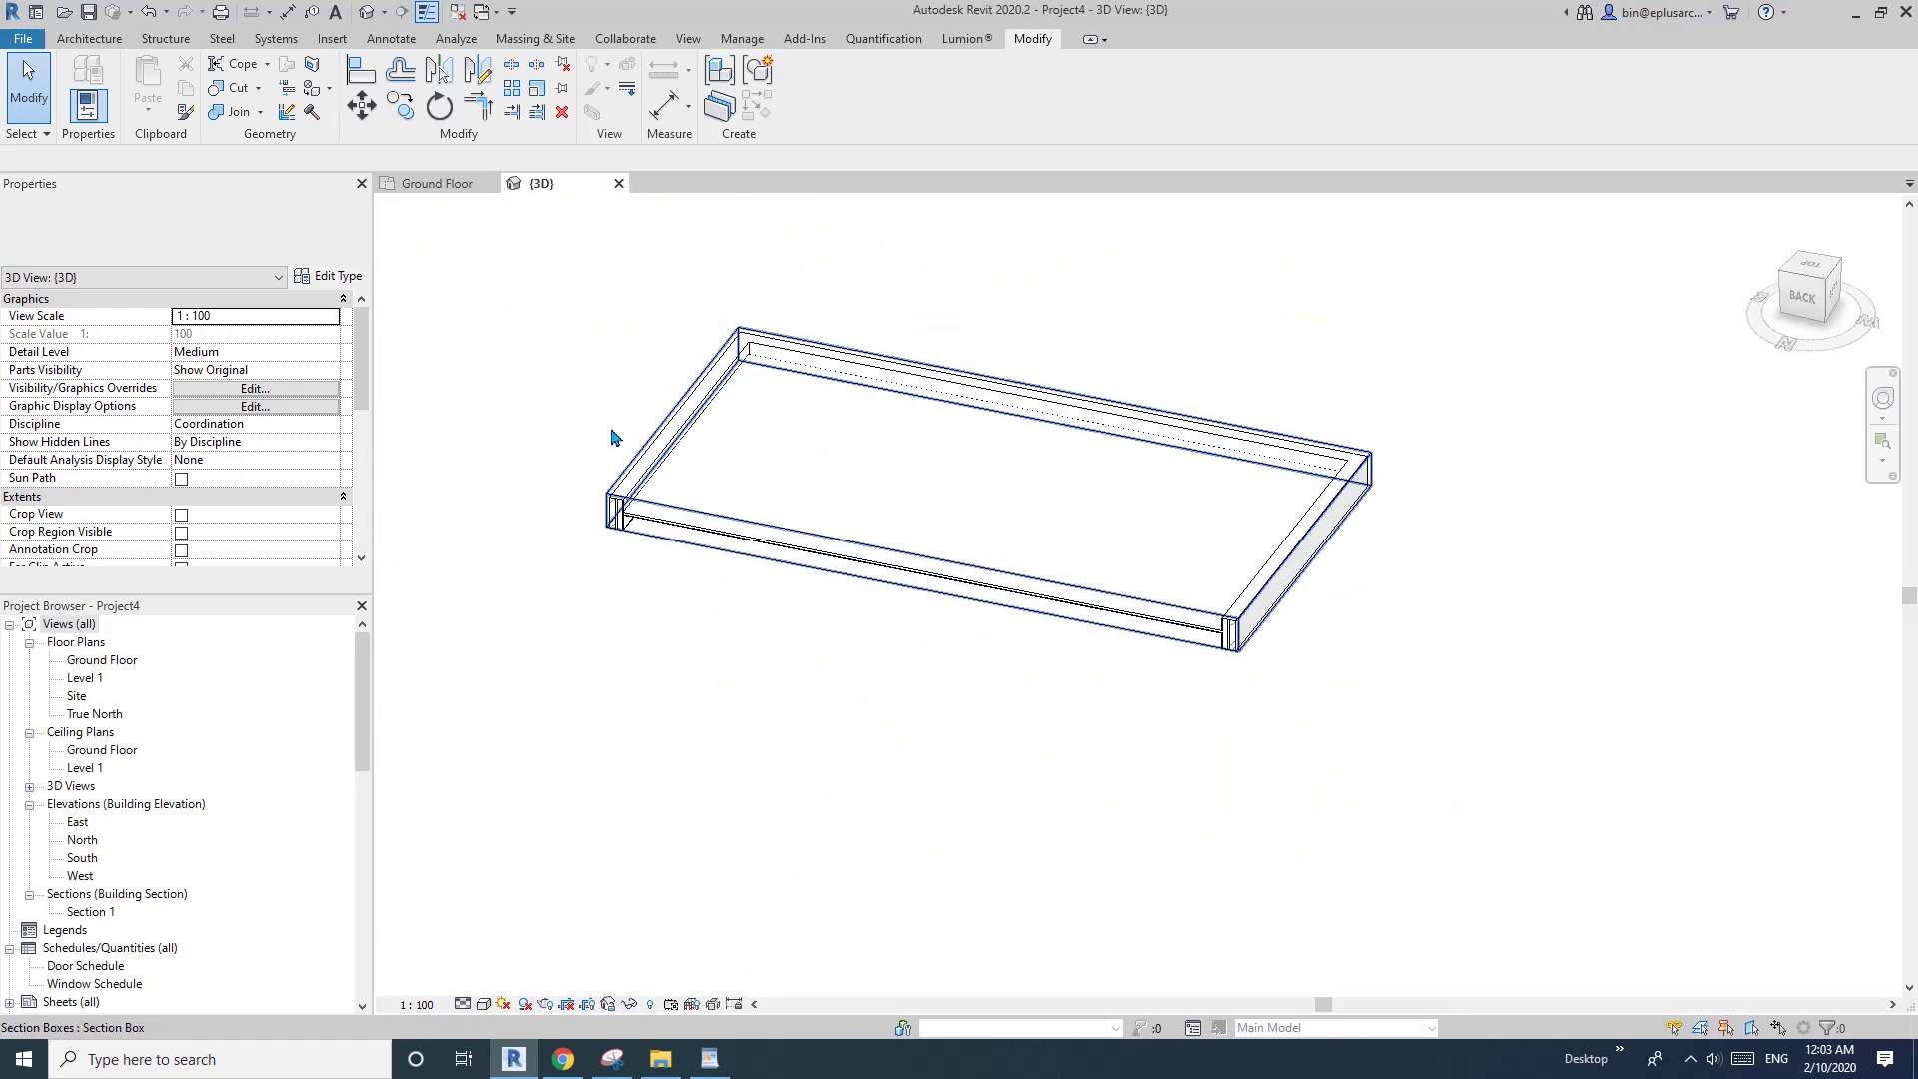
scroll(225, 460, "down", 3)
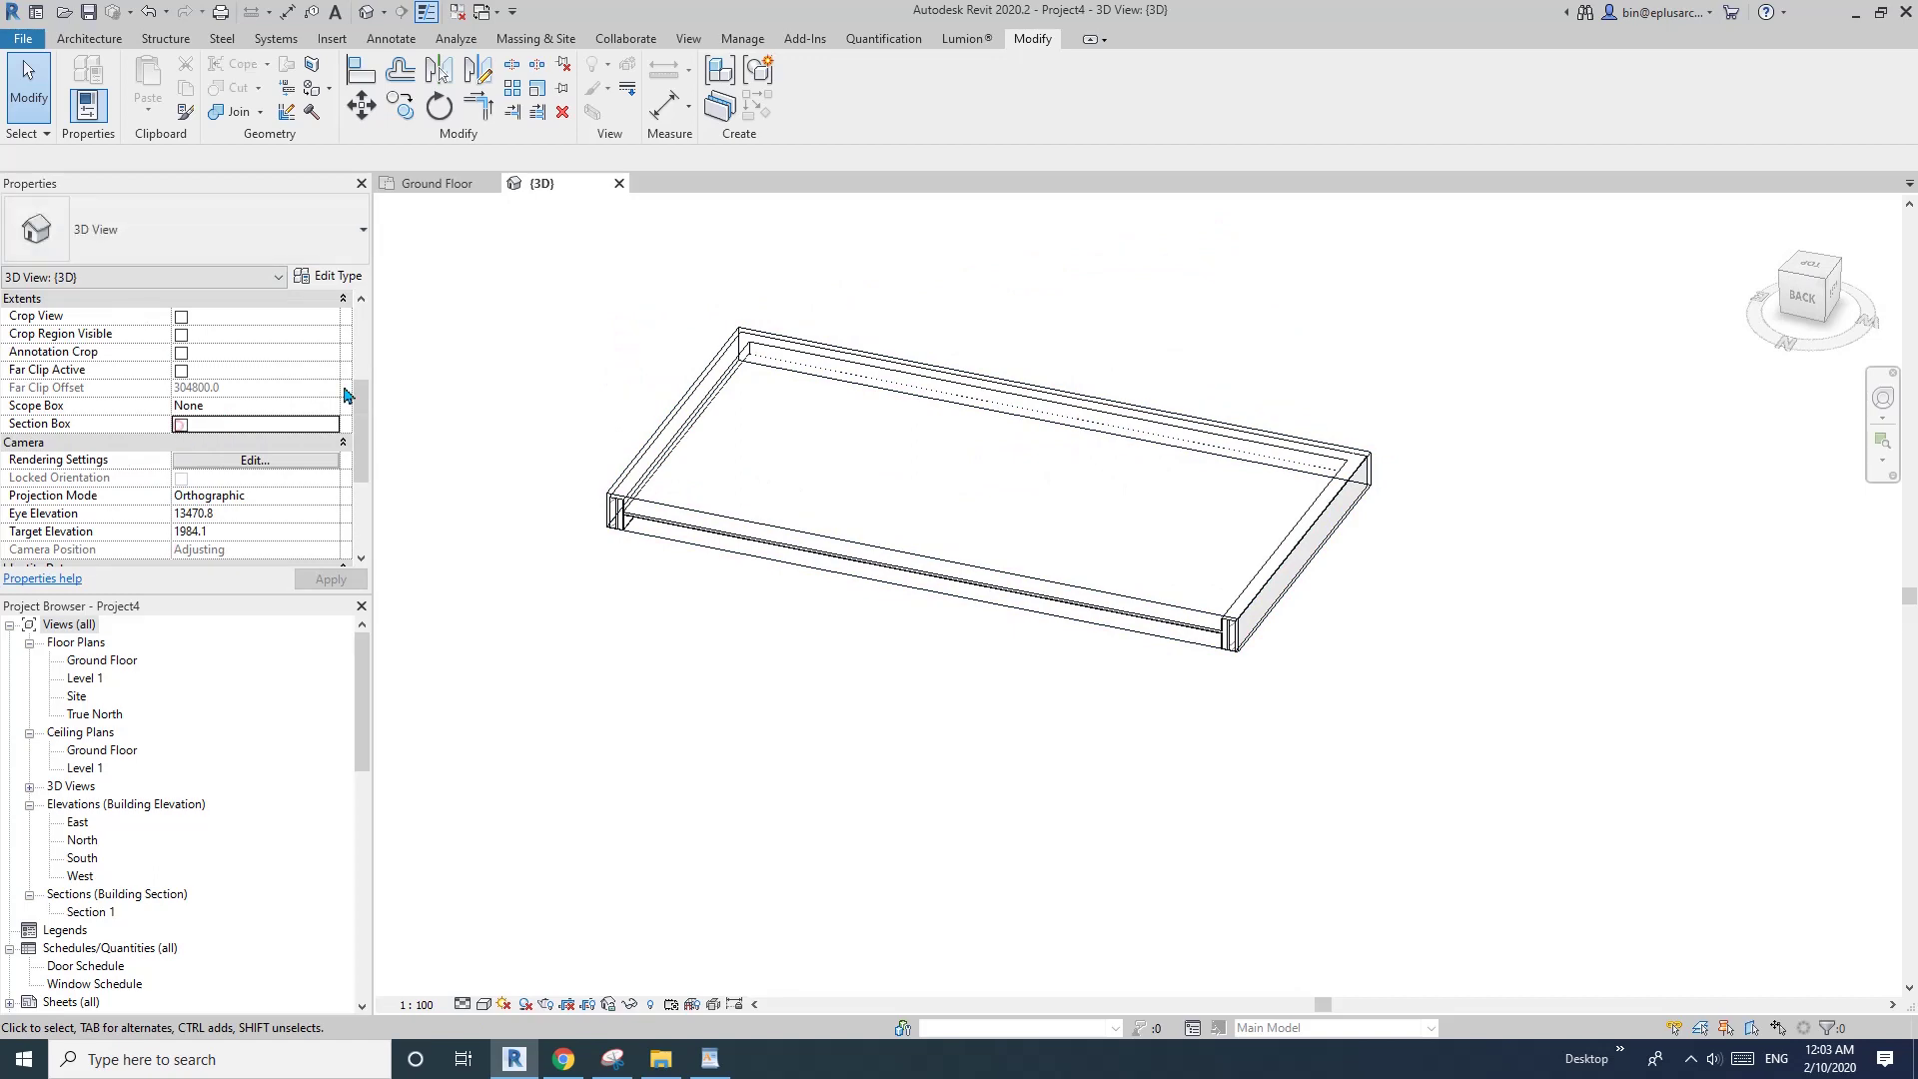
middle_click_drag(389, 402, 732, 535, "shift")
scroll(762, 386, "up", 2)
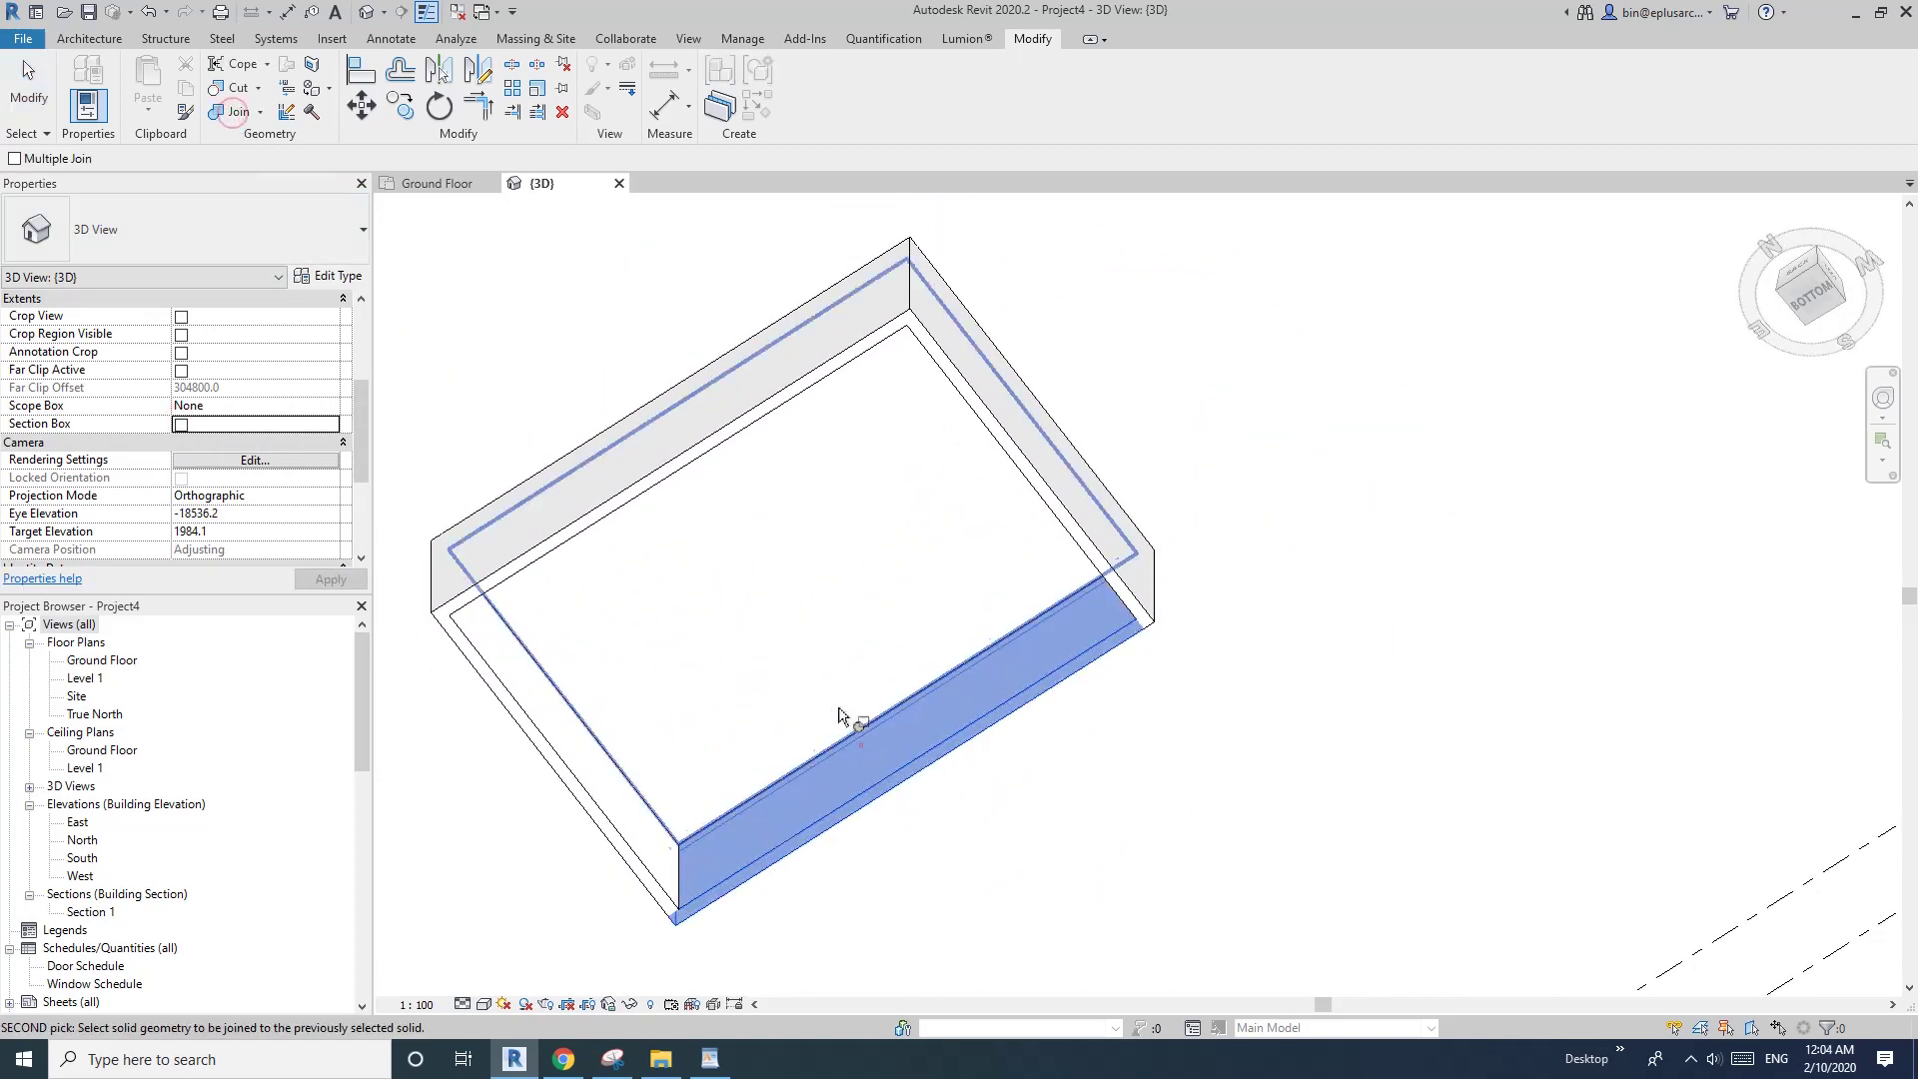
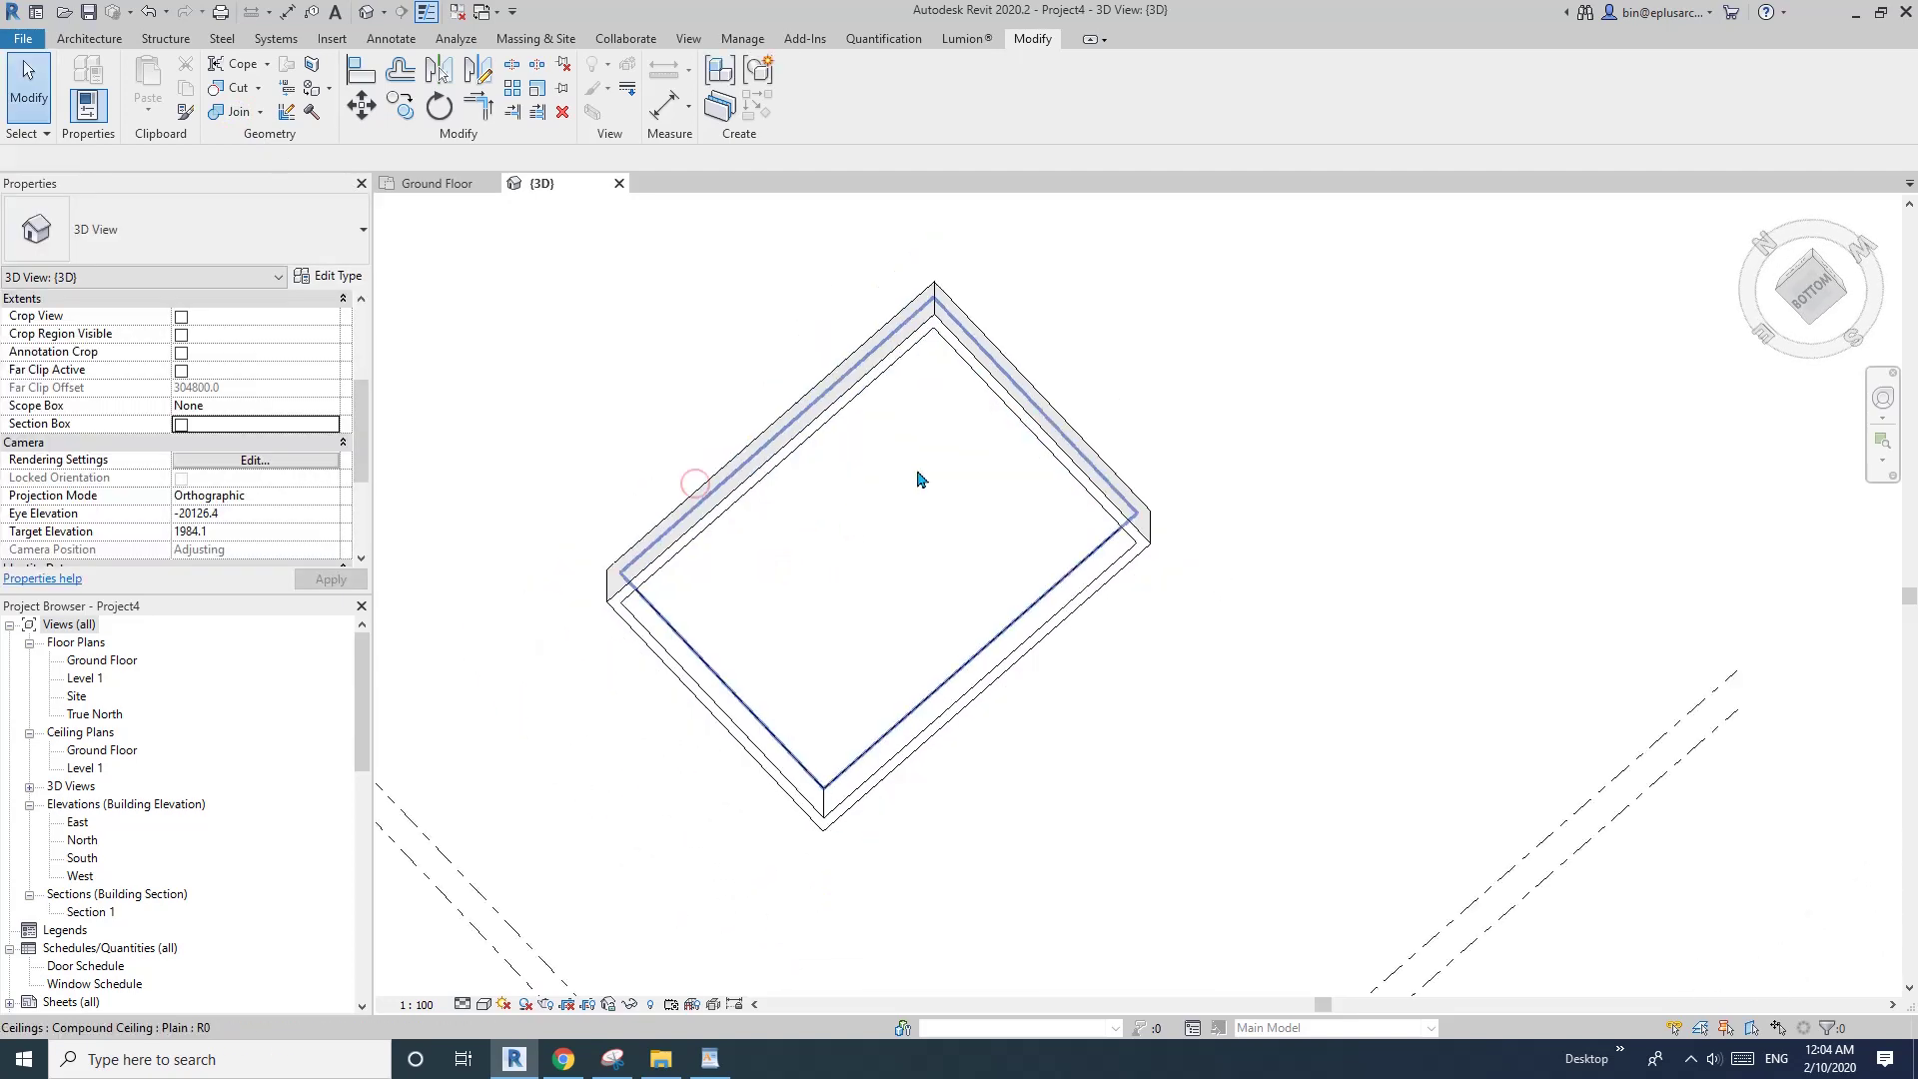
- Orient the 3D view to look at the room from directly below
scroll(890, 557, "up", 2)
middle_click_drag(920, 479, 1128, 445, "shift")
left_click(1785, 321)
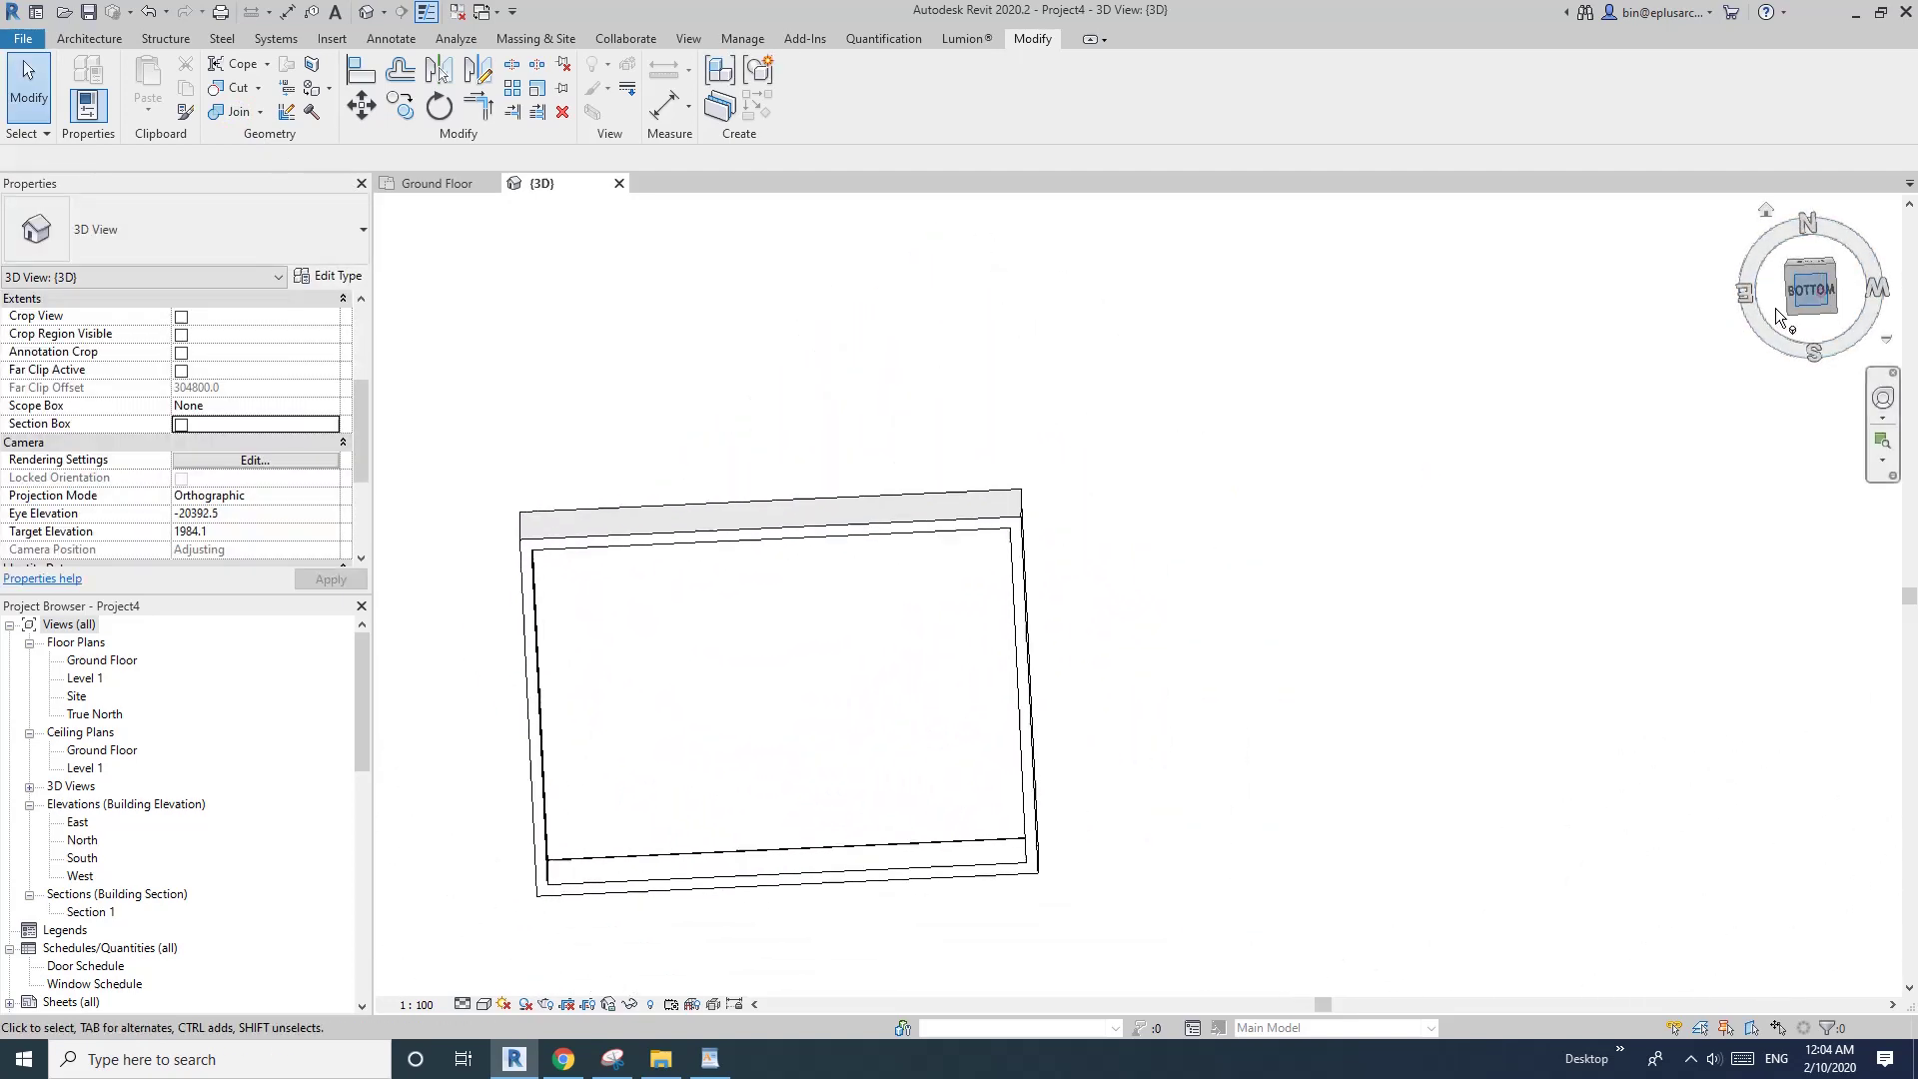
scroll(1174, 432, "up", 2)
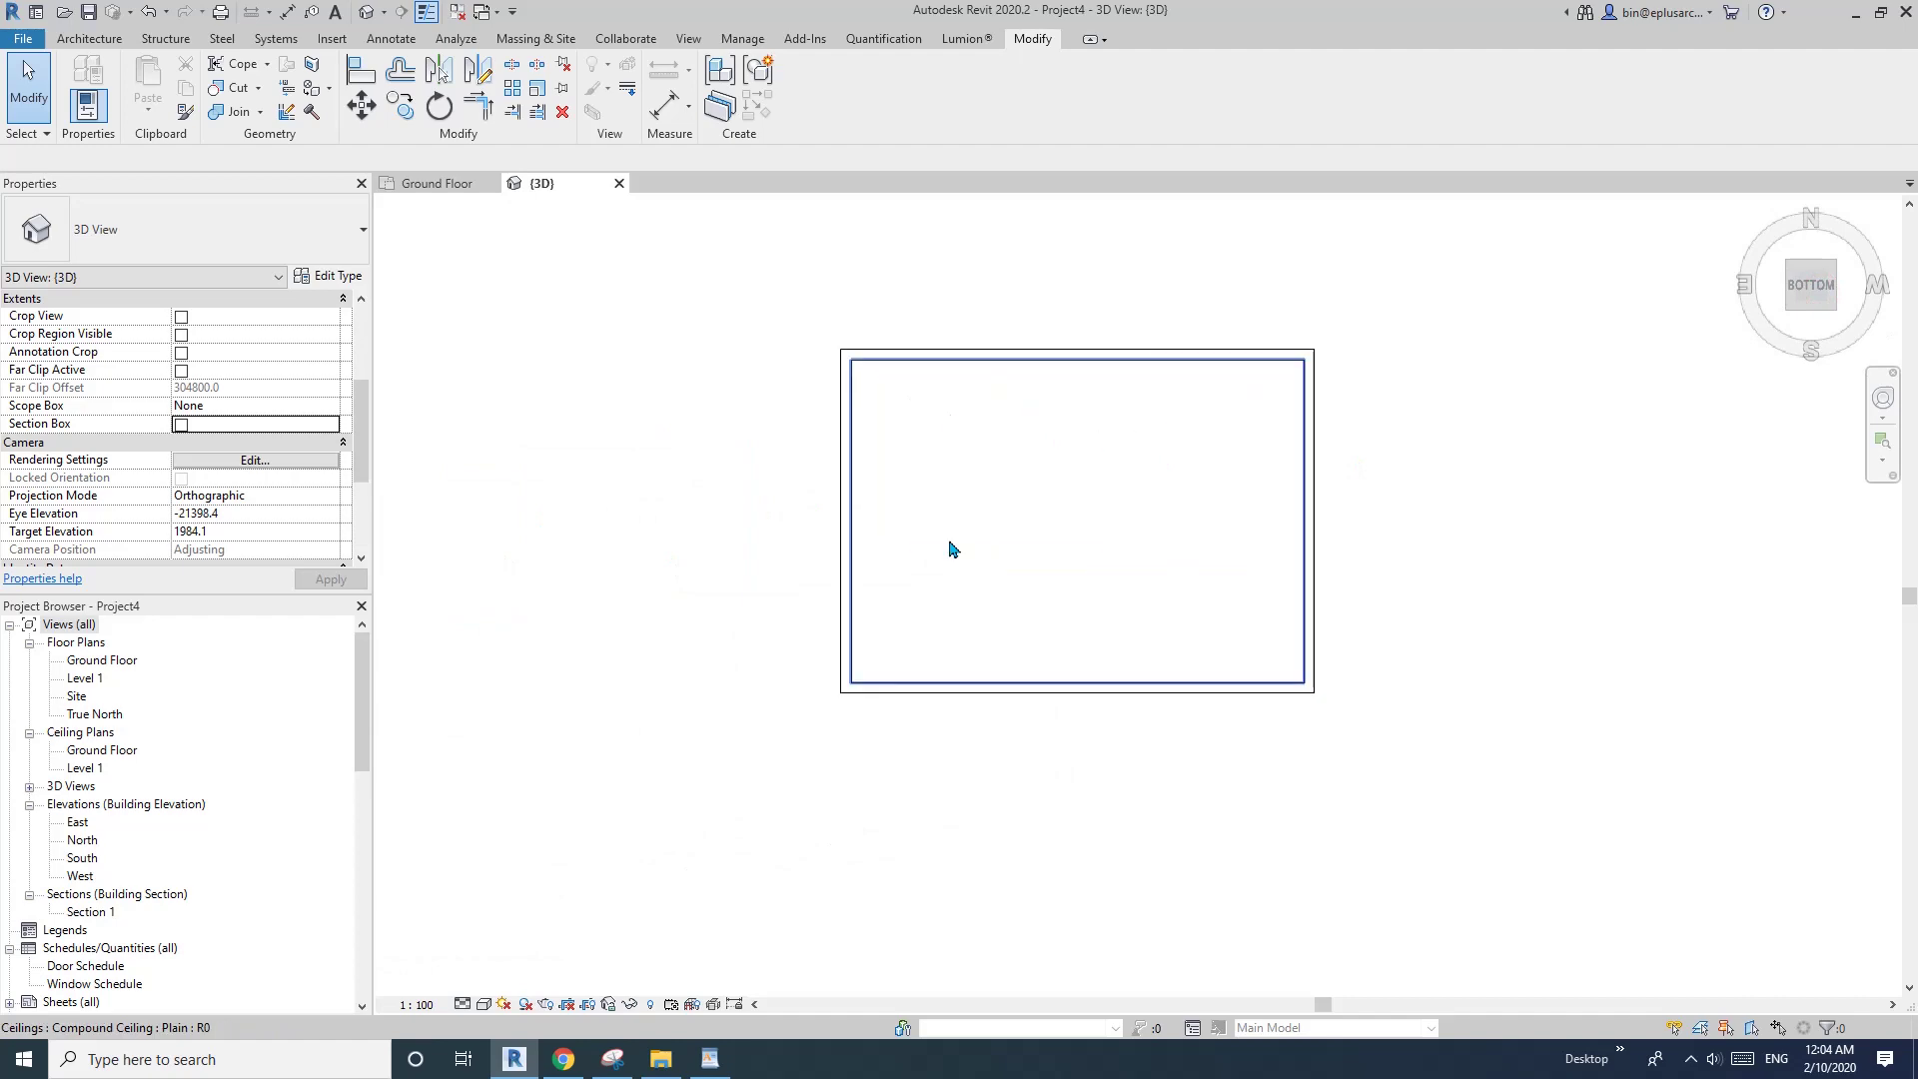
scroll(1019, 483, "up", 3)
scroll(980, 480, "down", 2)
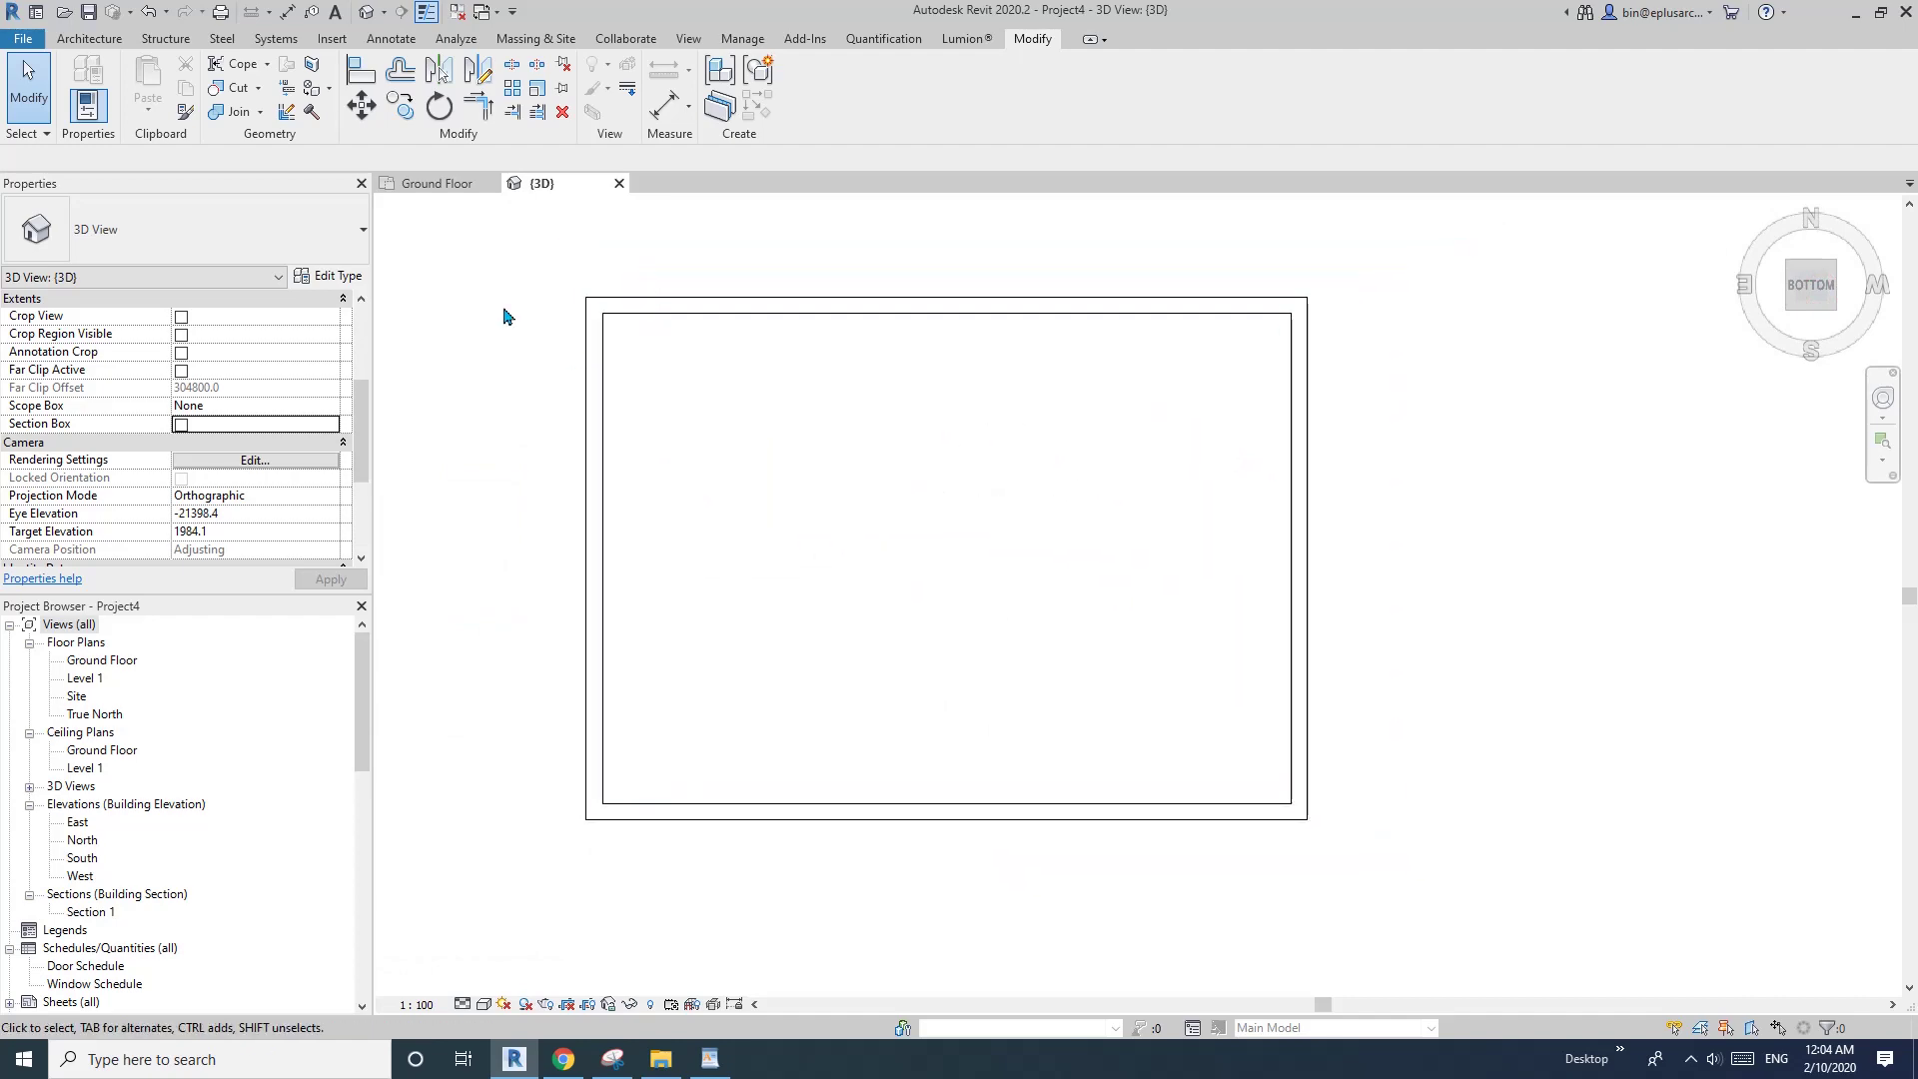
- Check the bulkhead reference pictures in the WordPad notes, and return to Revit
left_click(253, 117)
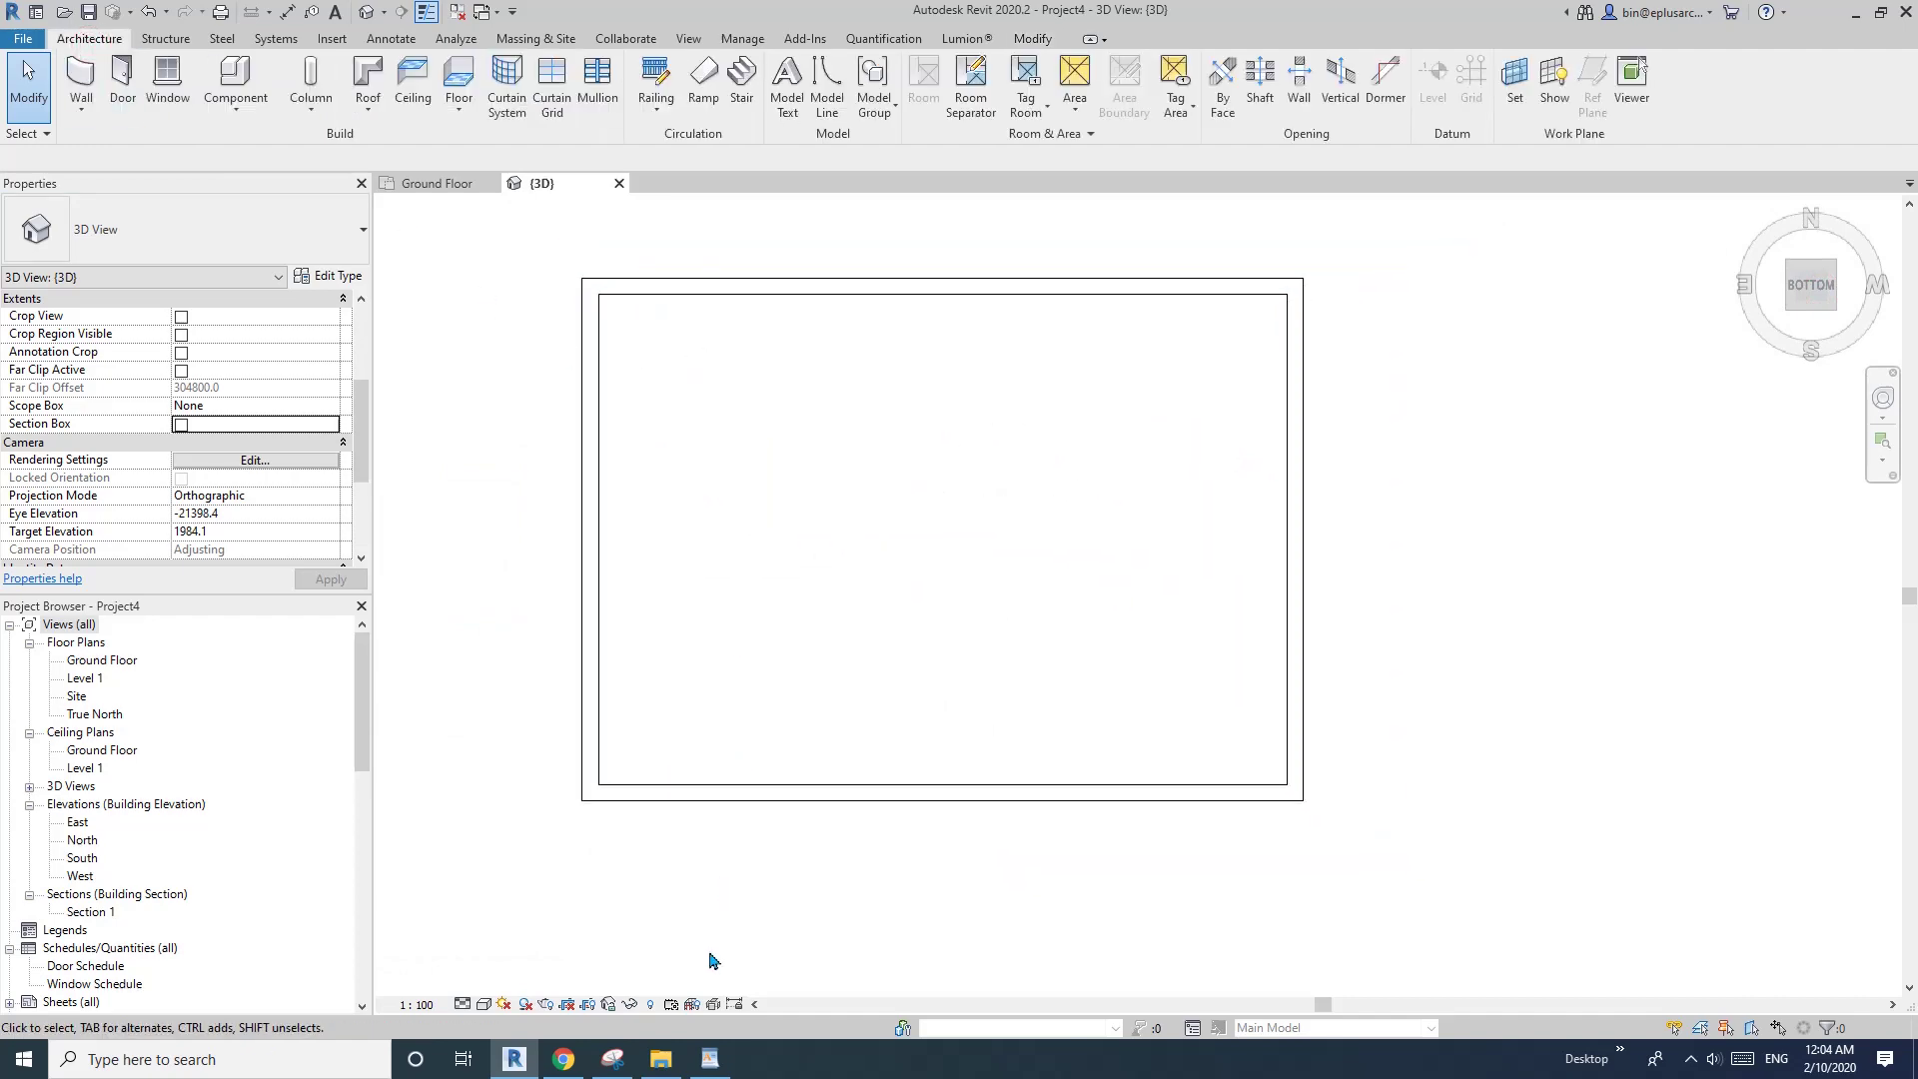
left_click(710, 1061)
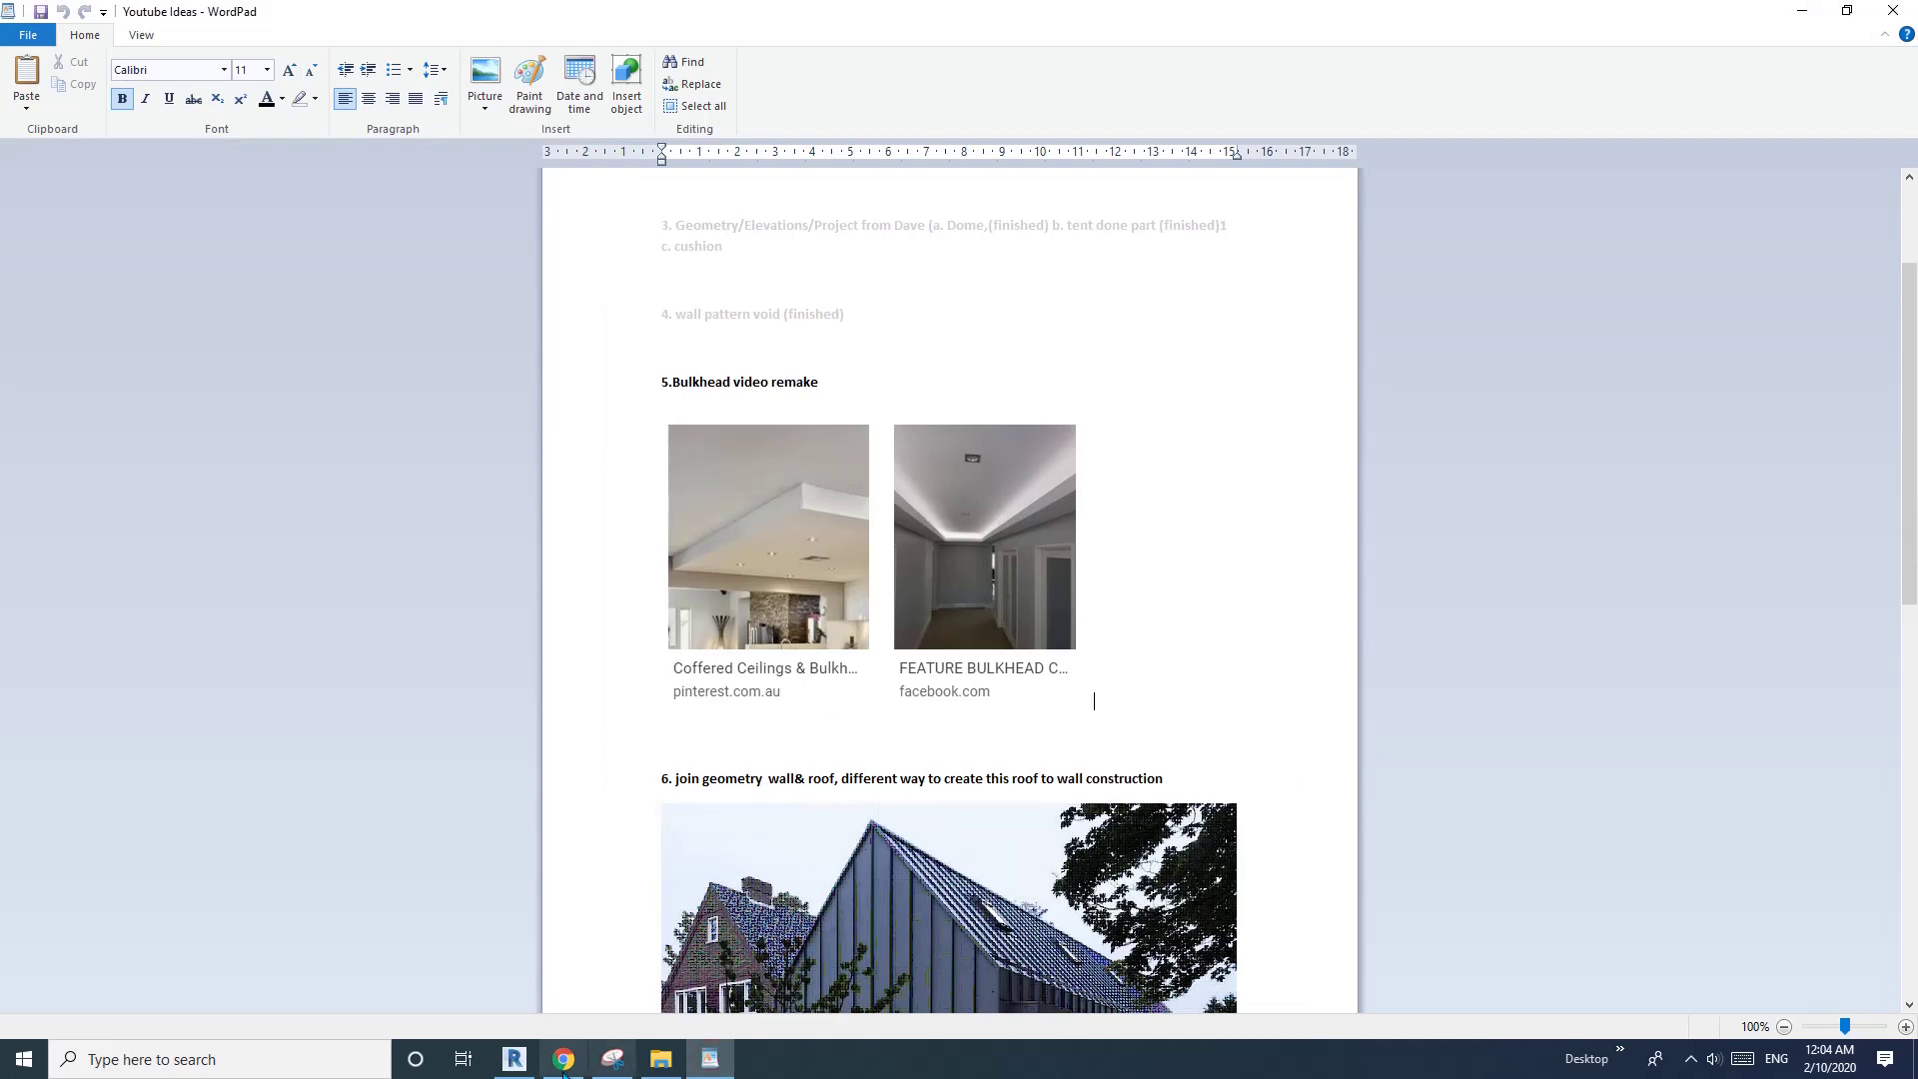
left_click(515, 1059)
- Start placing walls with the Stud timber - 70 basic wall type
key("w")
key("a")
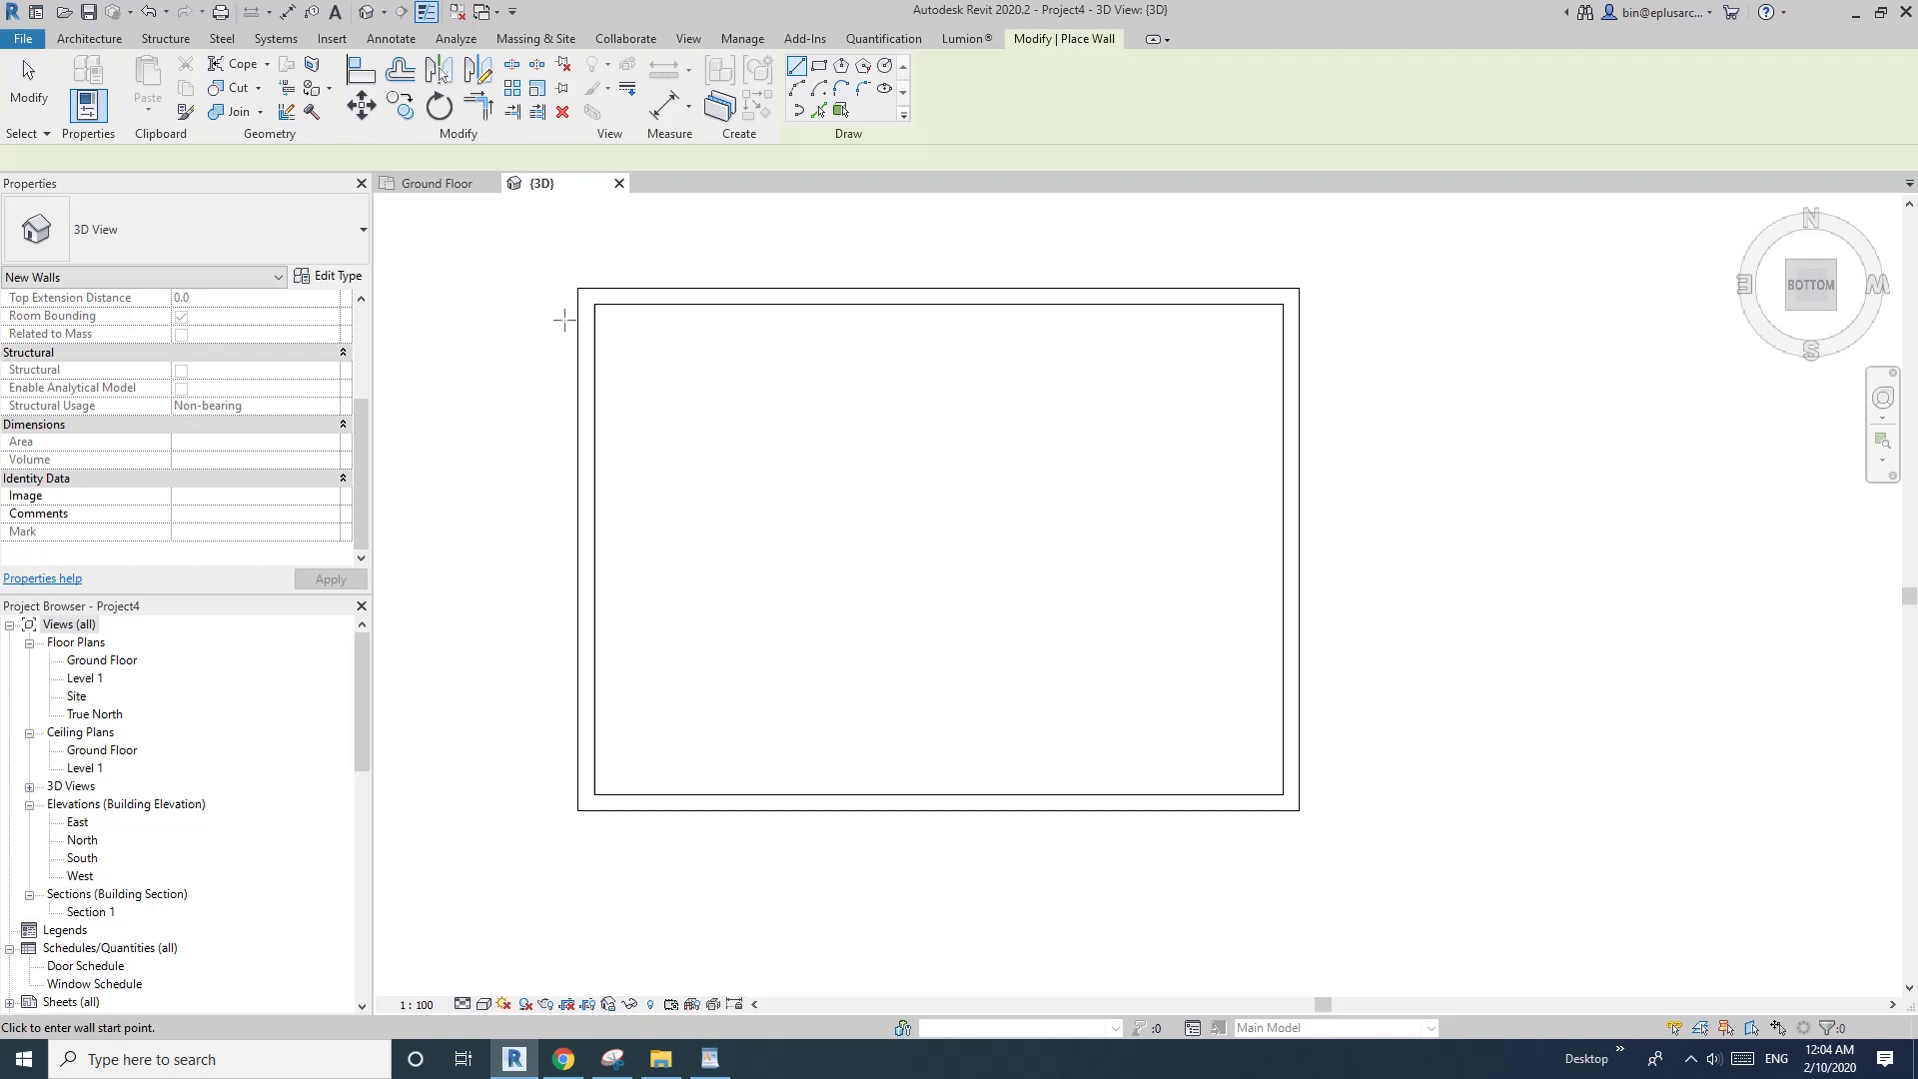
left_click(240, 221)
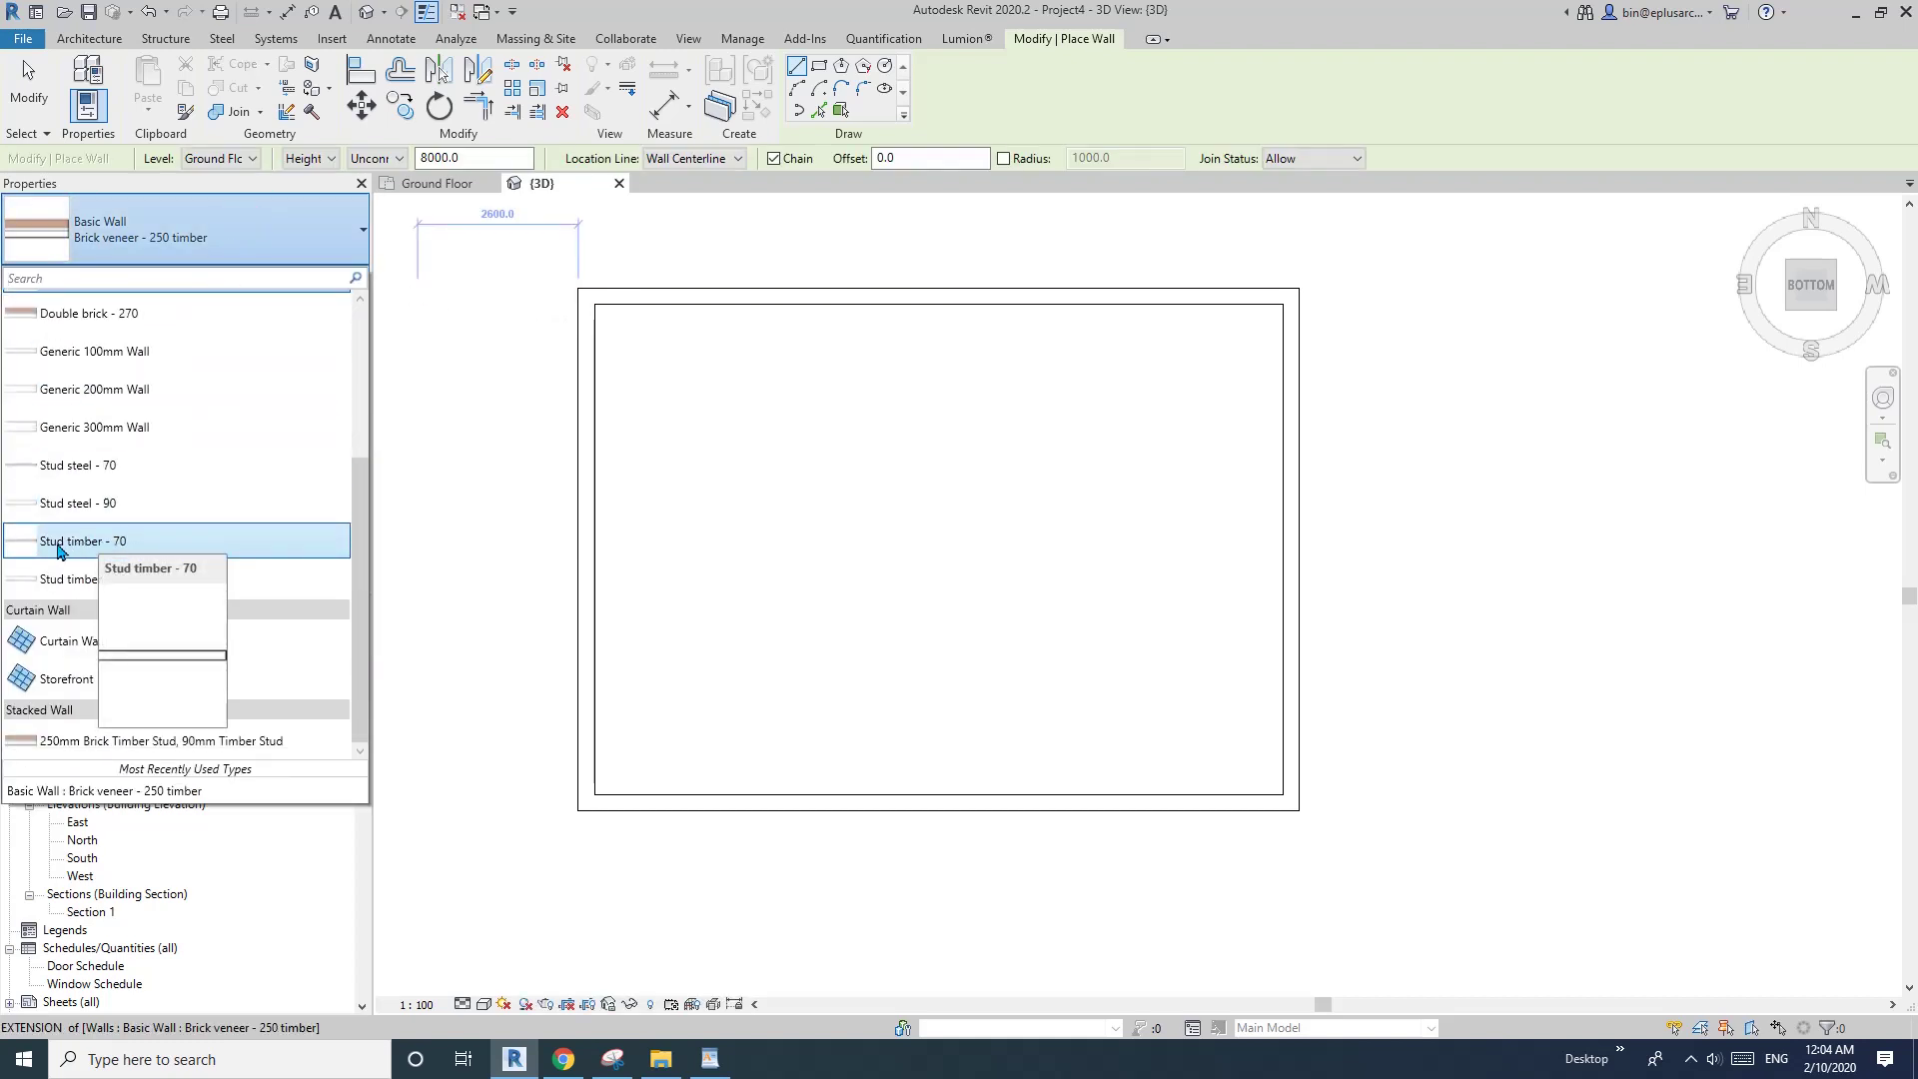
left_click(88, 544)
- Insert a new layer in the stud wall type's structure and move it outside the core boundary on the exterior side
left_click(323, 277)
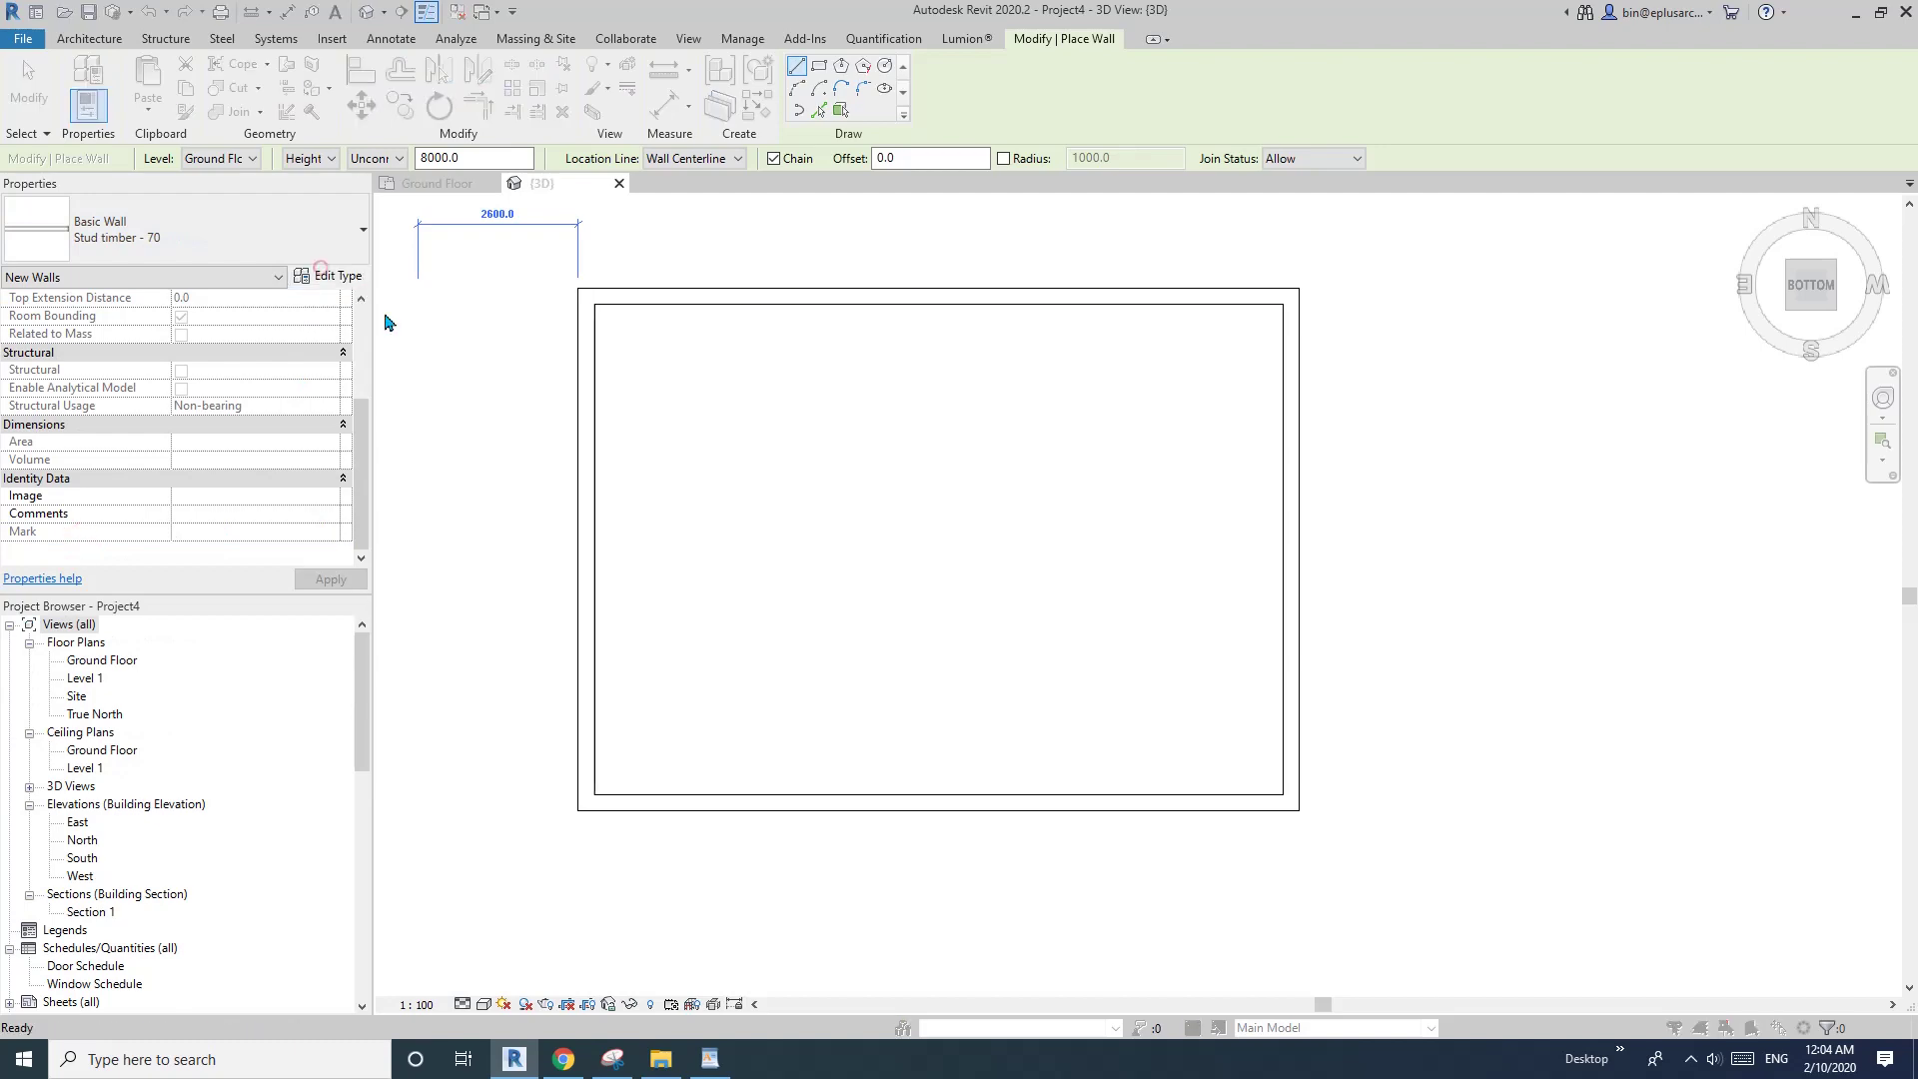
left_click(620, 431)
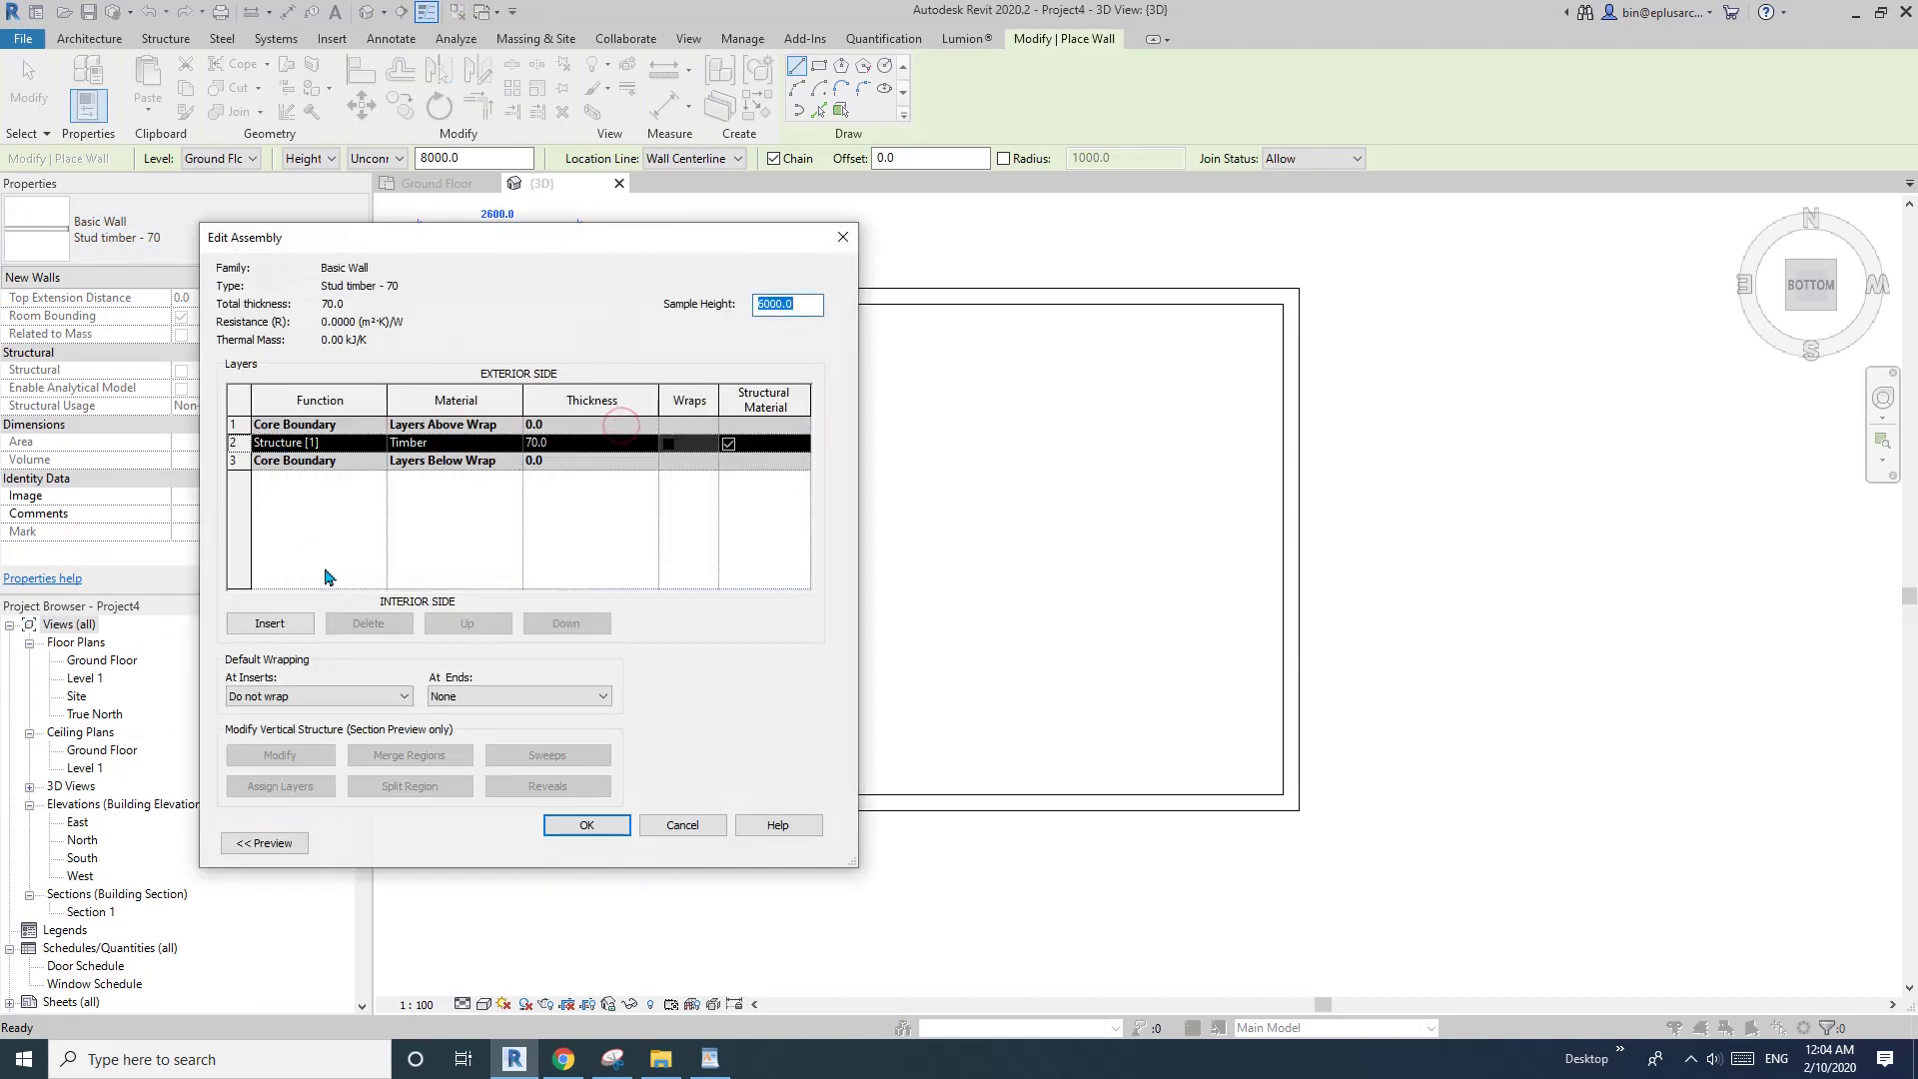
left_click(283, 630)
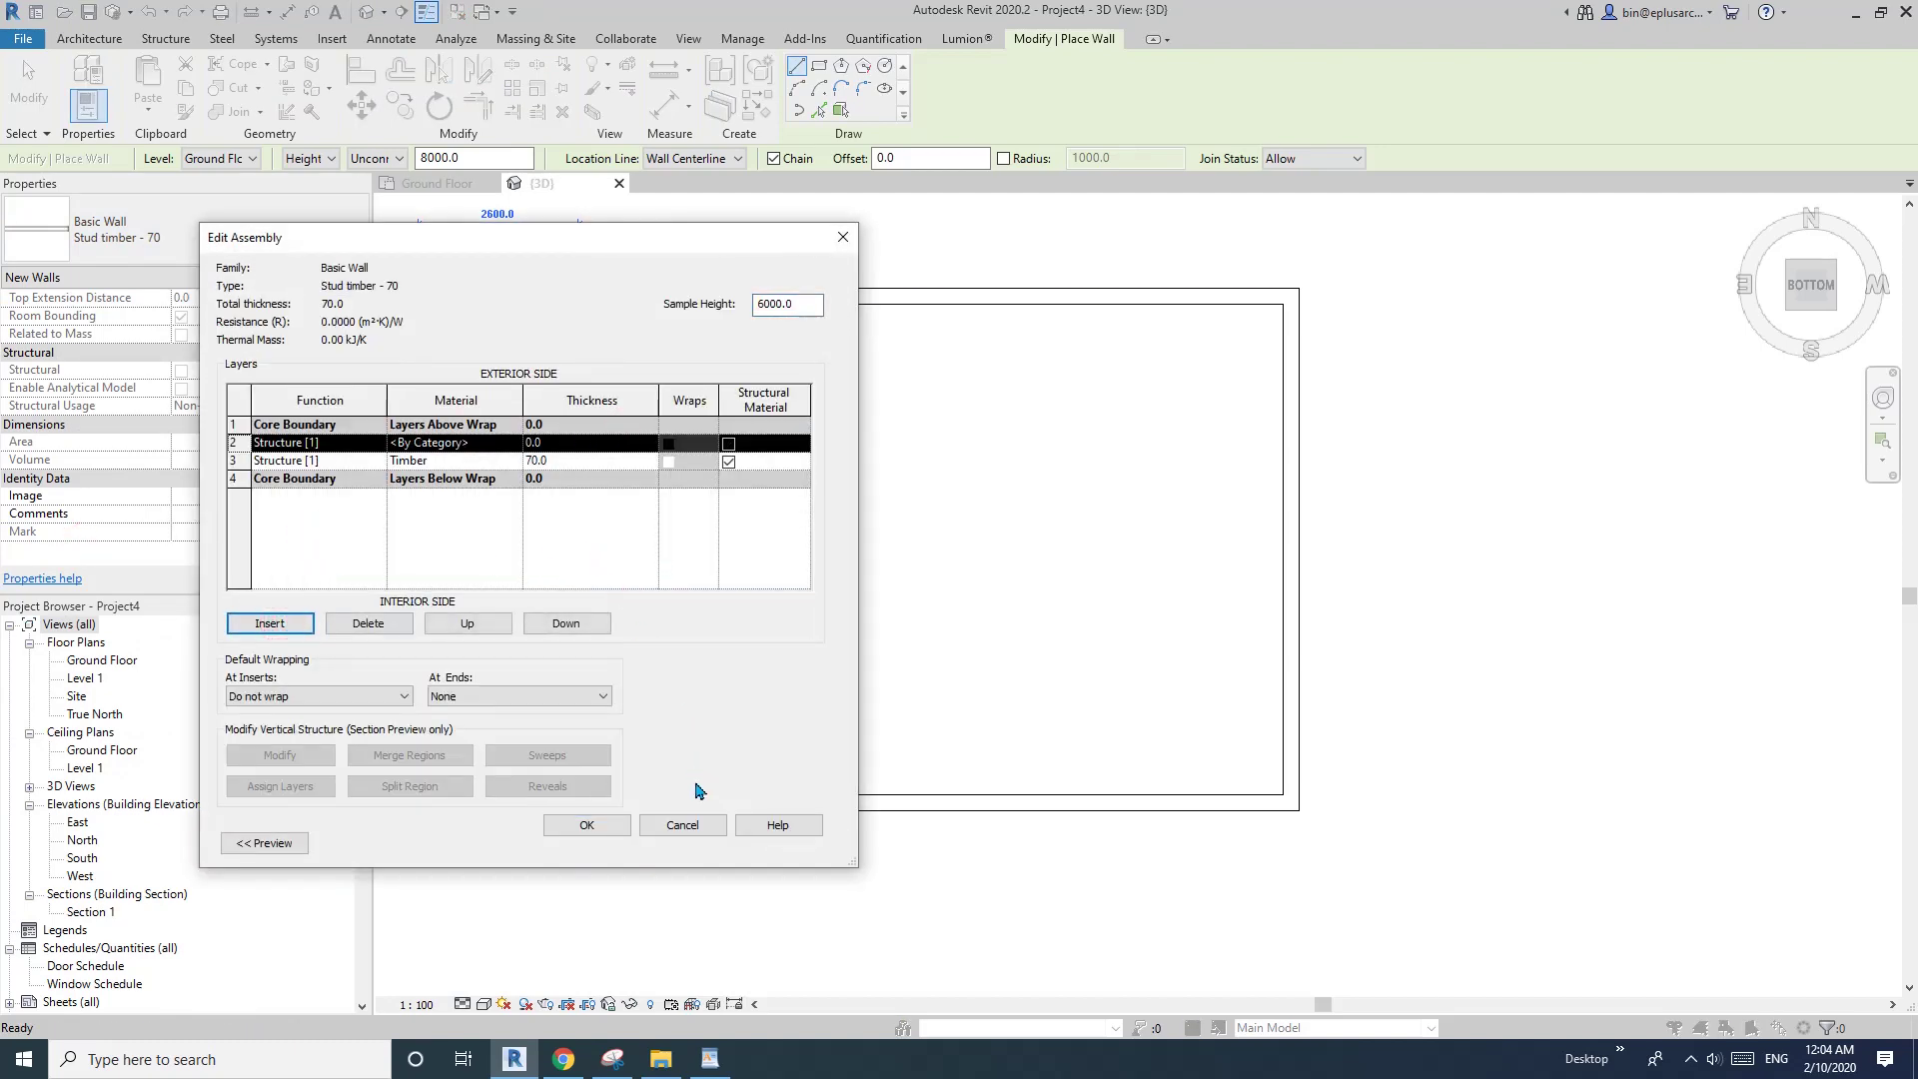
left_click(562, 628)
left_click(564, 625)
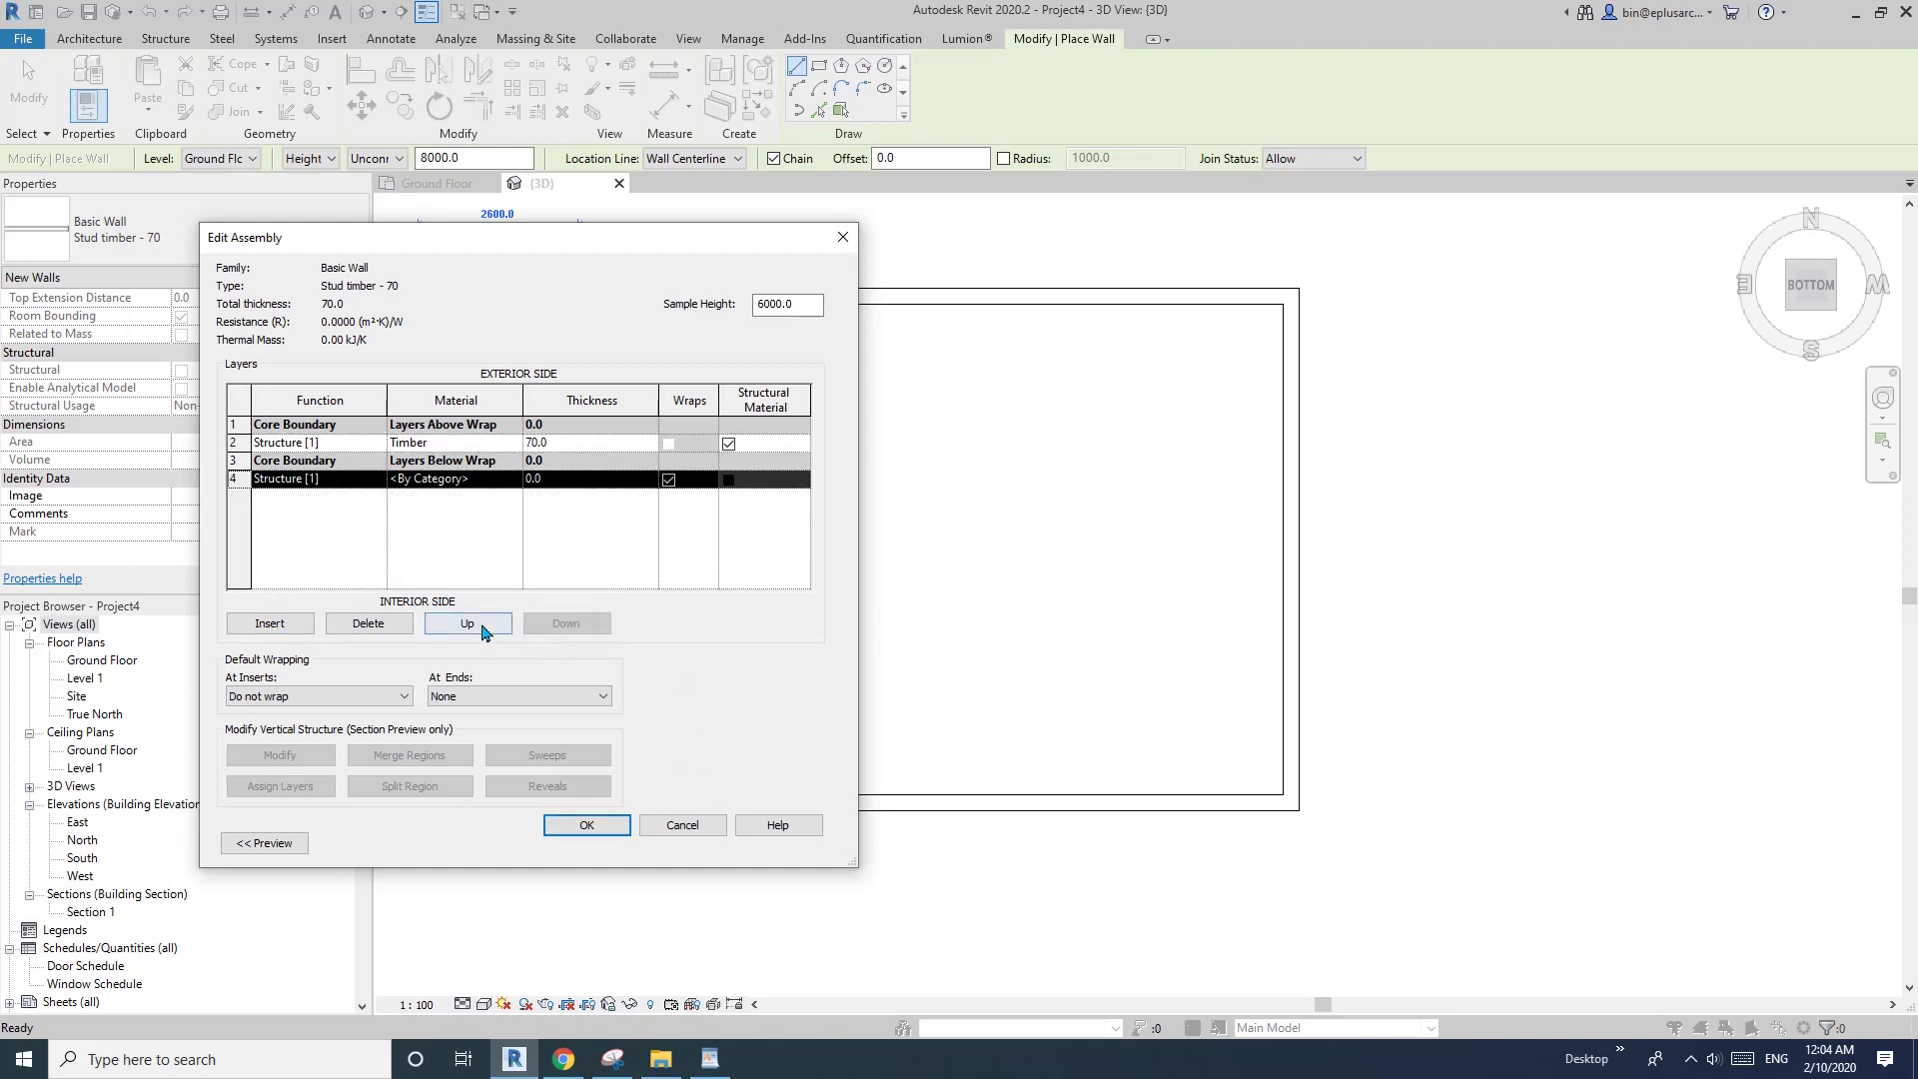
triple_click(482, 629)
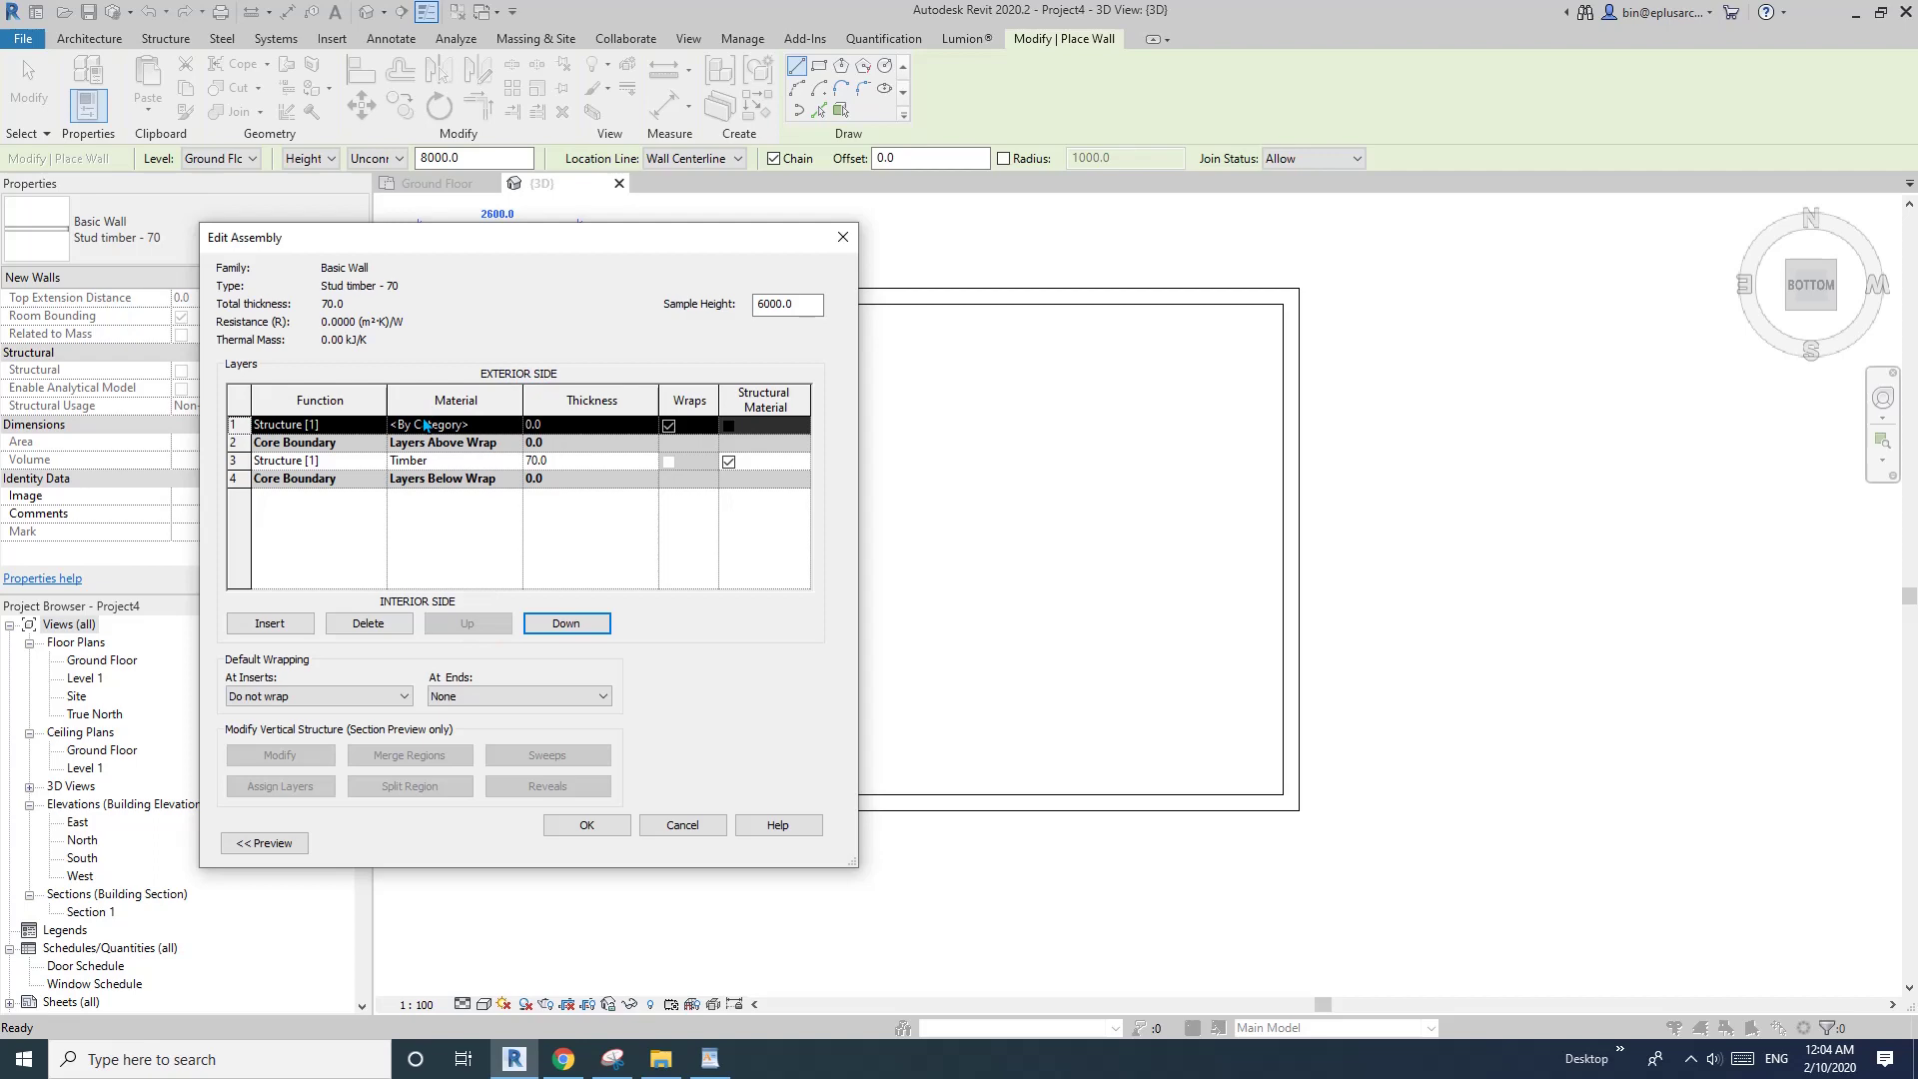
- Make the new exterior layer a Finish 1 [4] of Gypsum Wall Board, 10 mm thick, and accept the wall type changes
left_click(343, 435)
left_click(376, 426)
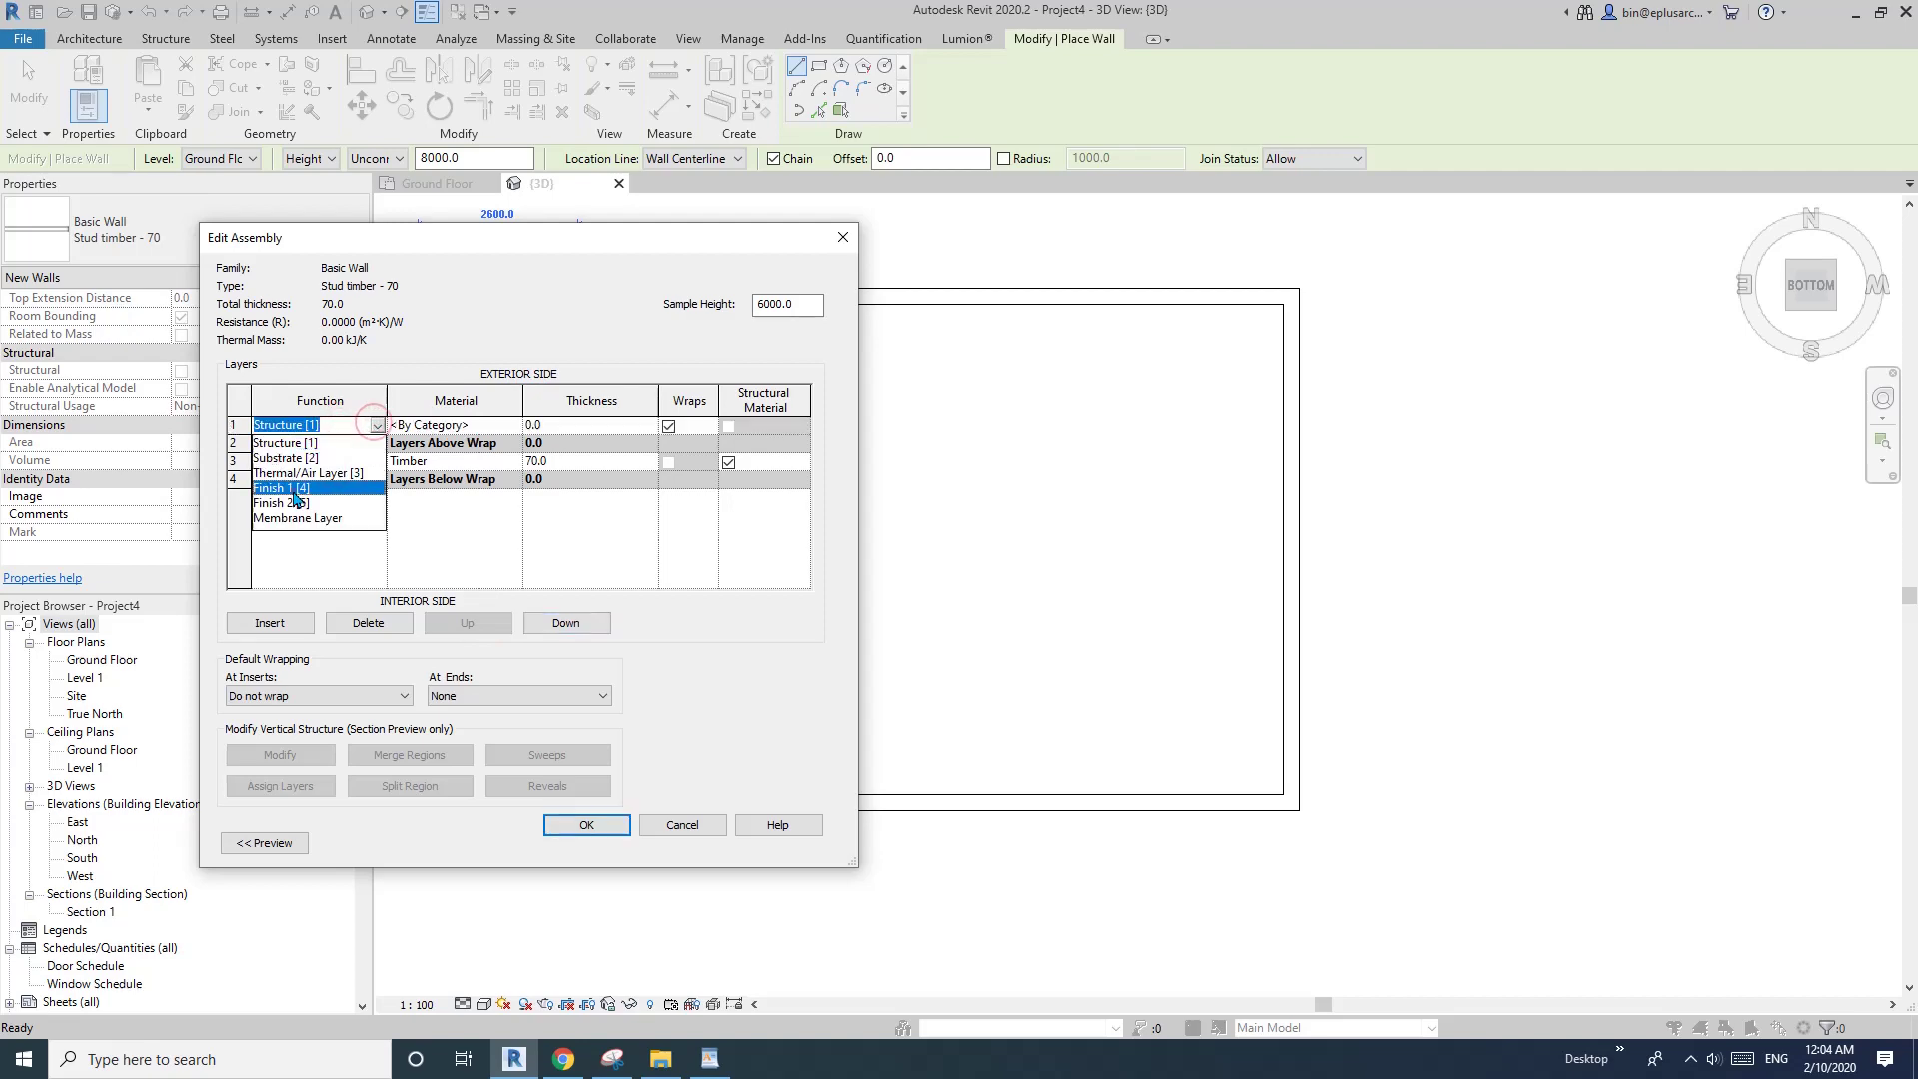
left_click(292, 489)
left_click(469, 425)
left_click(516, 425)
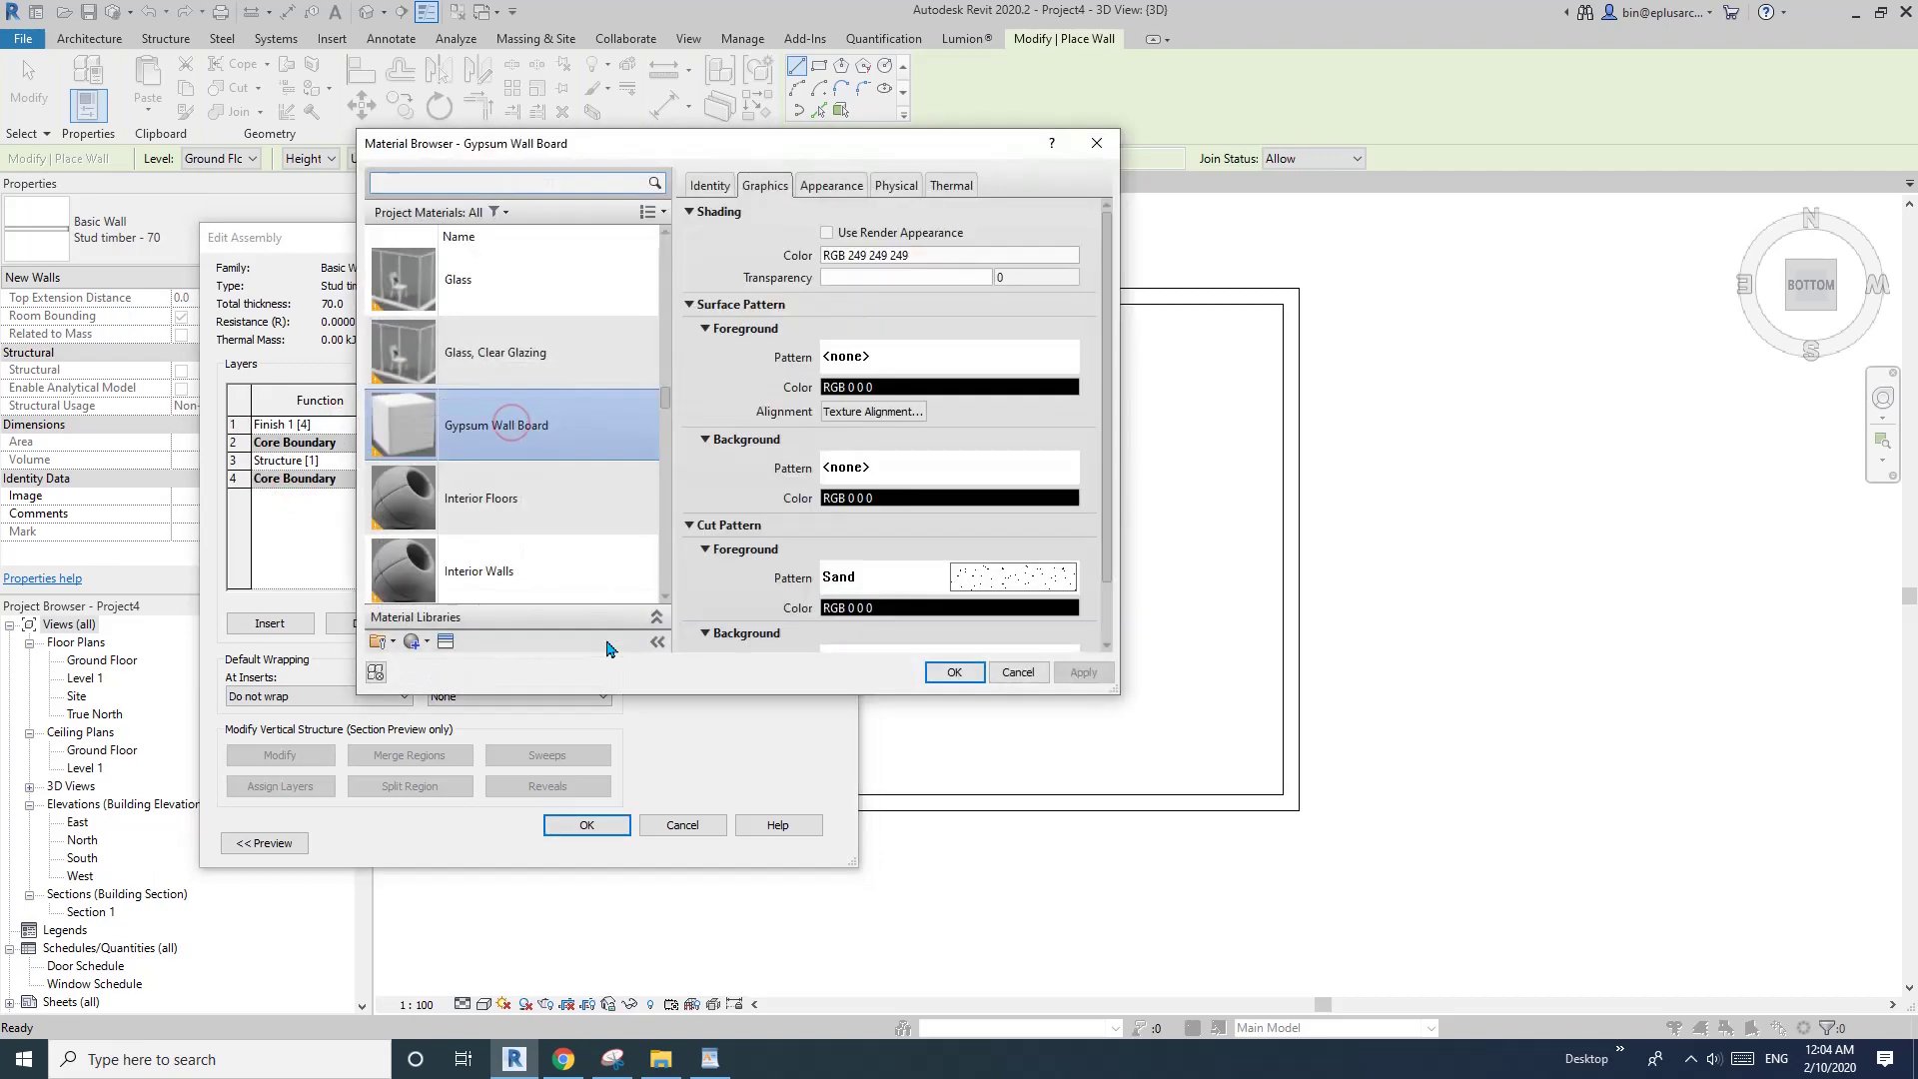
left_click(954, 671)
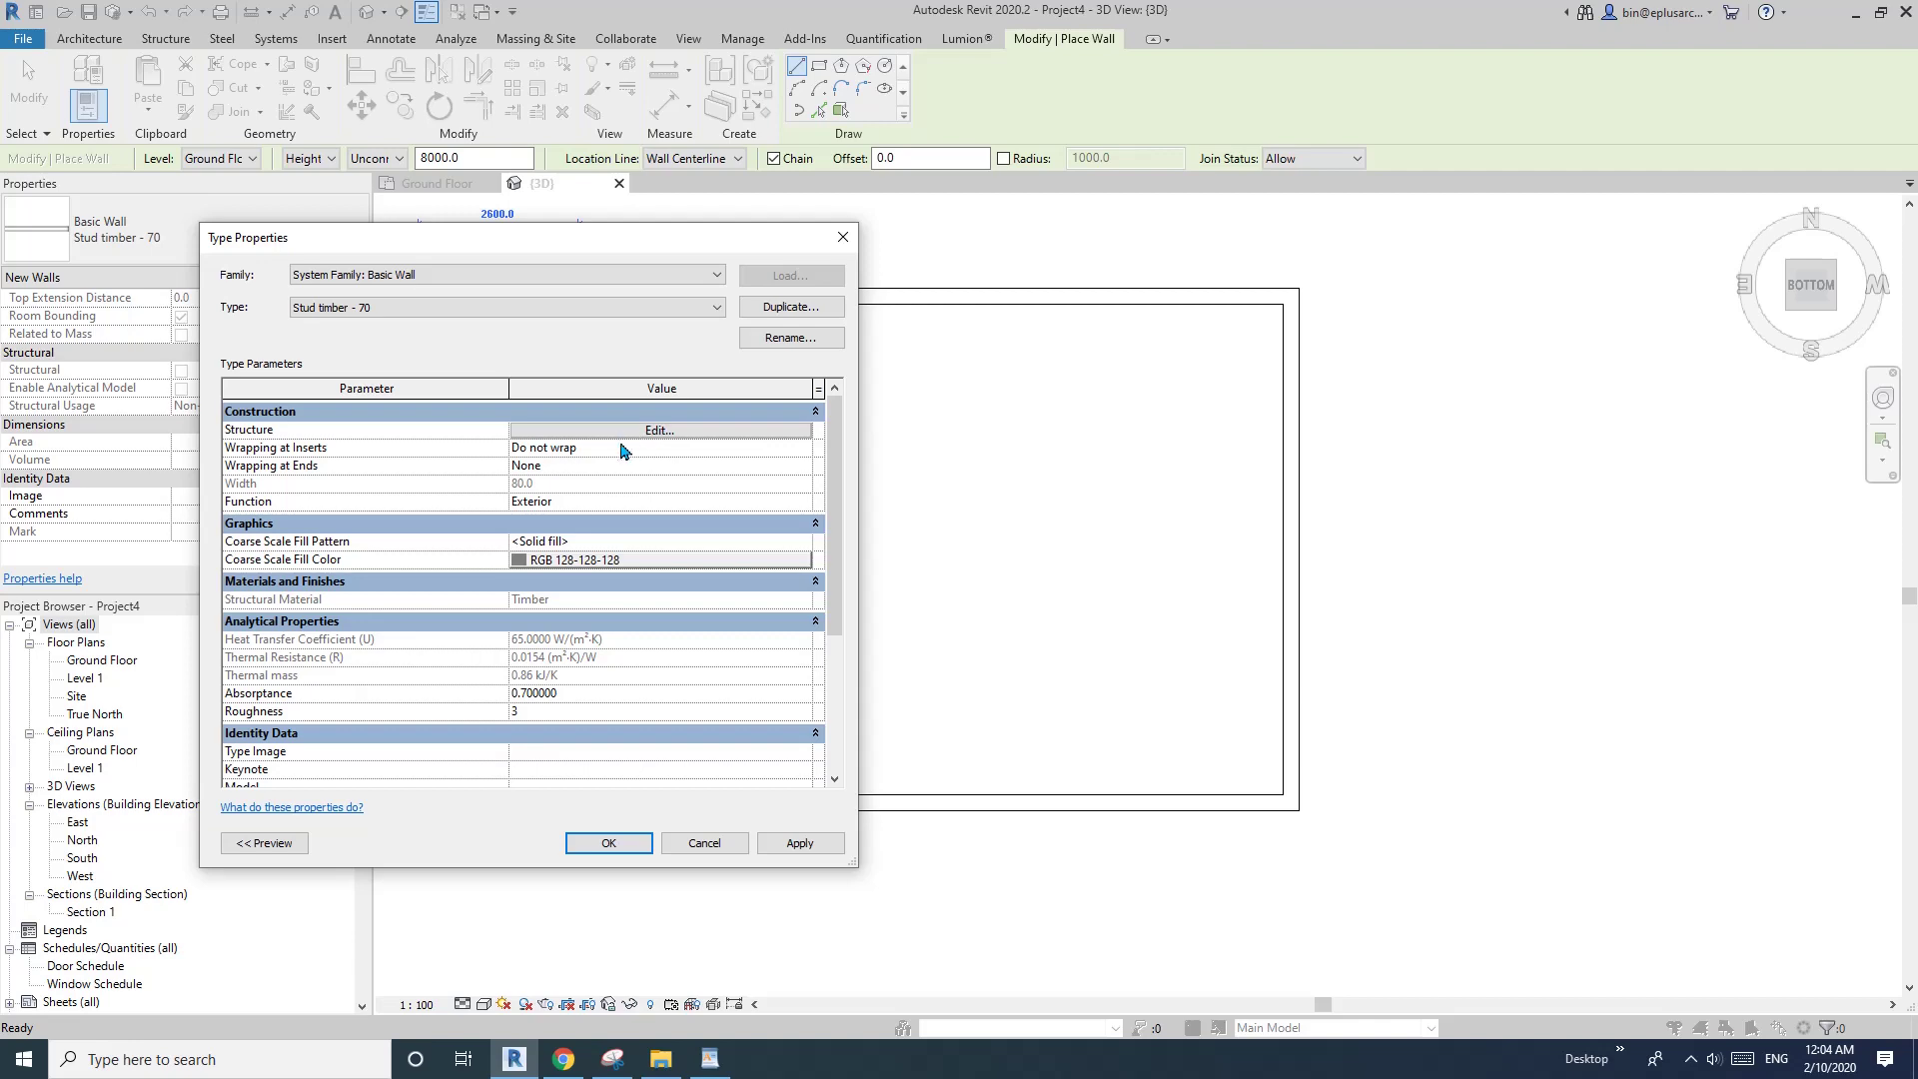
left_click(608, 842)
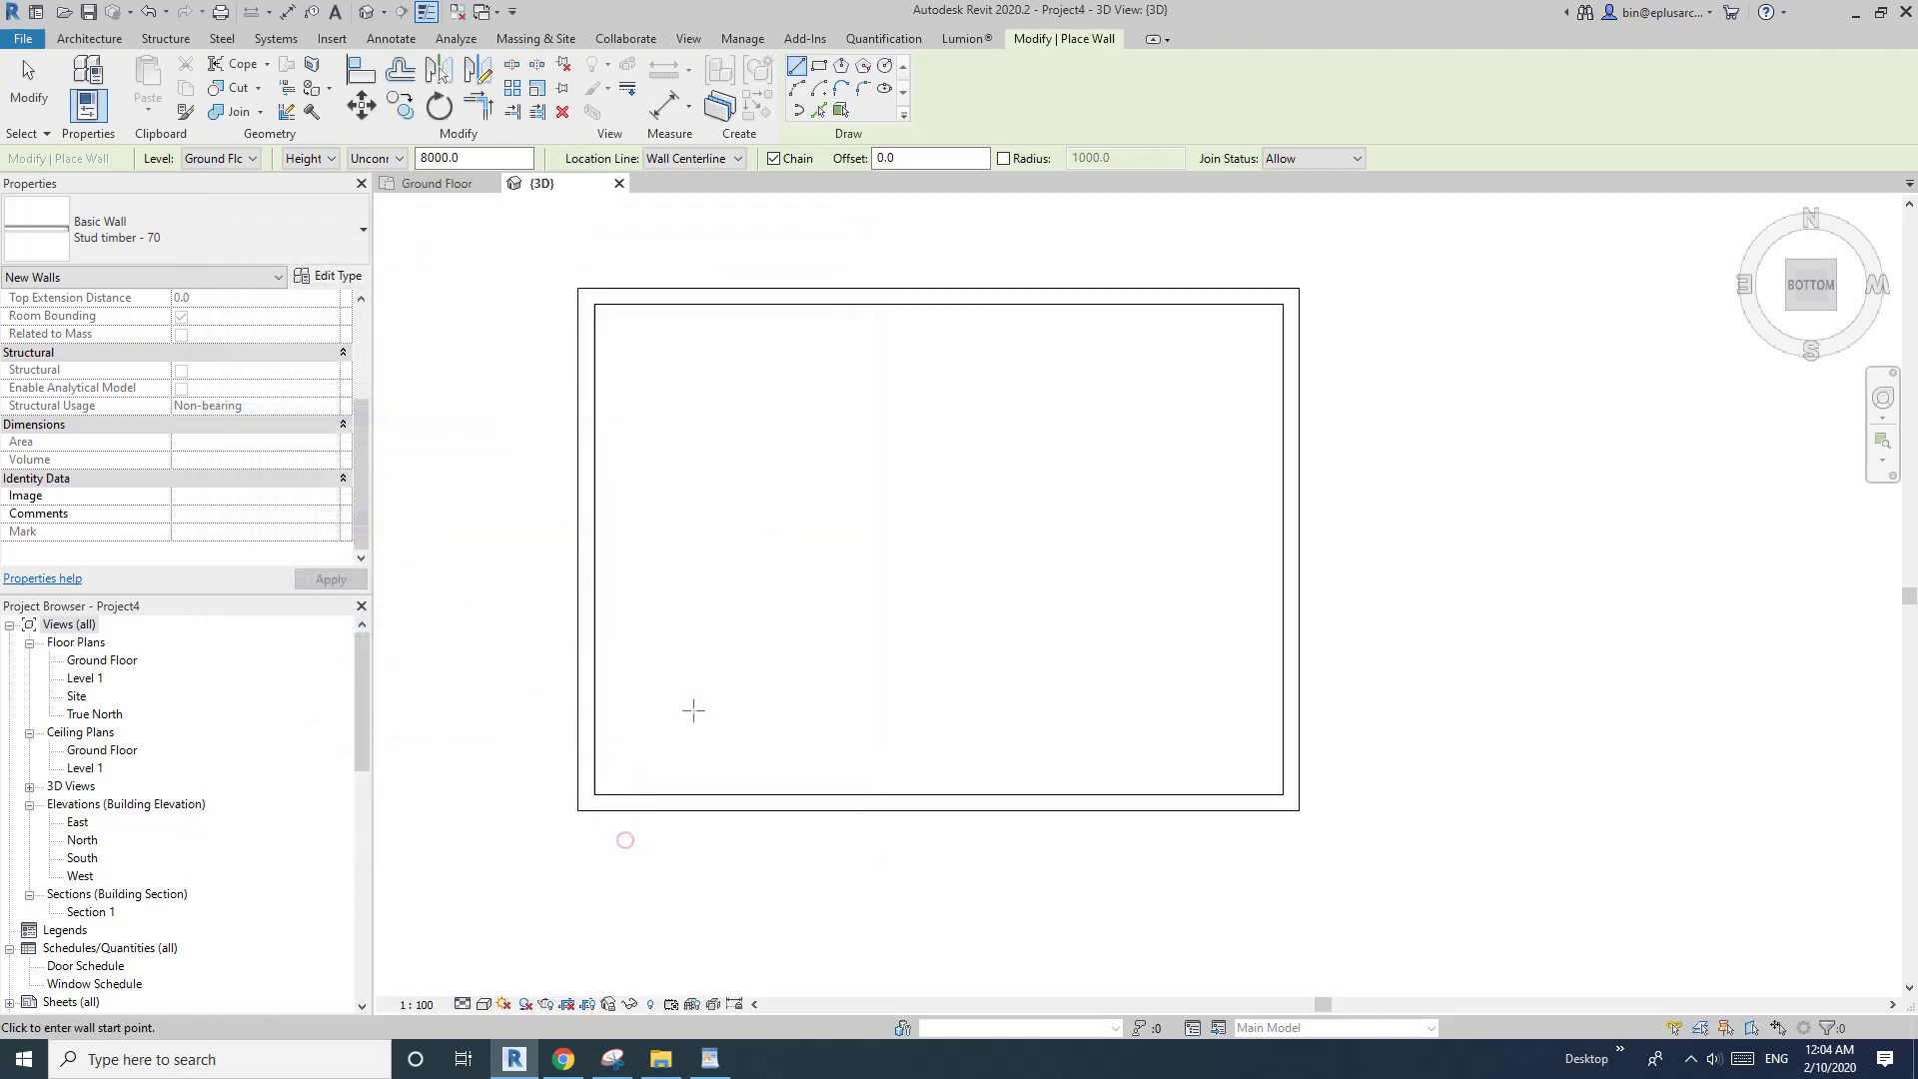
- Choose rectangular wall drawing with base offset 2400, top constraint Up to level: Ground Floor, and top offset 3000
left_click(822, 70)
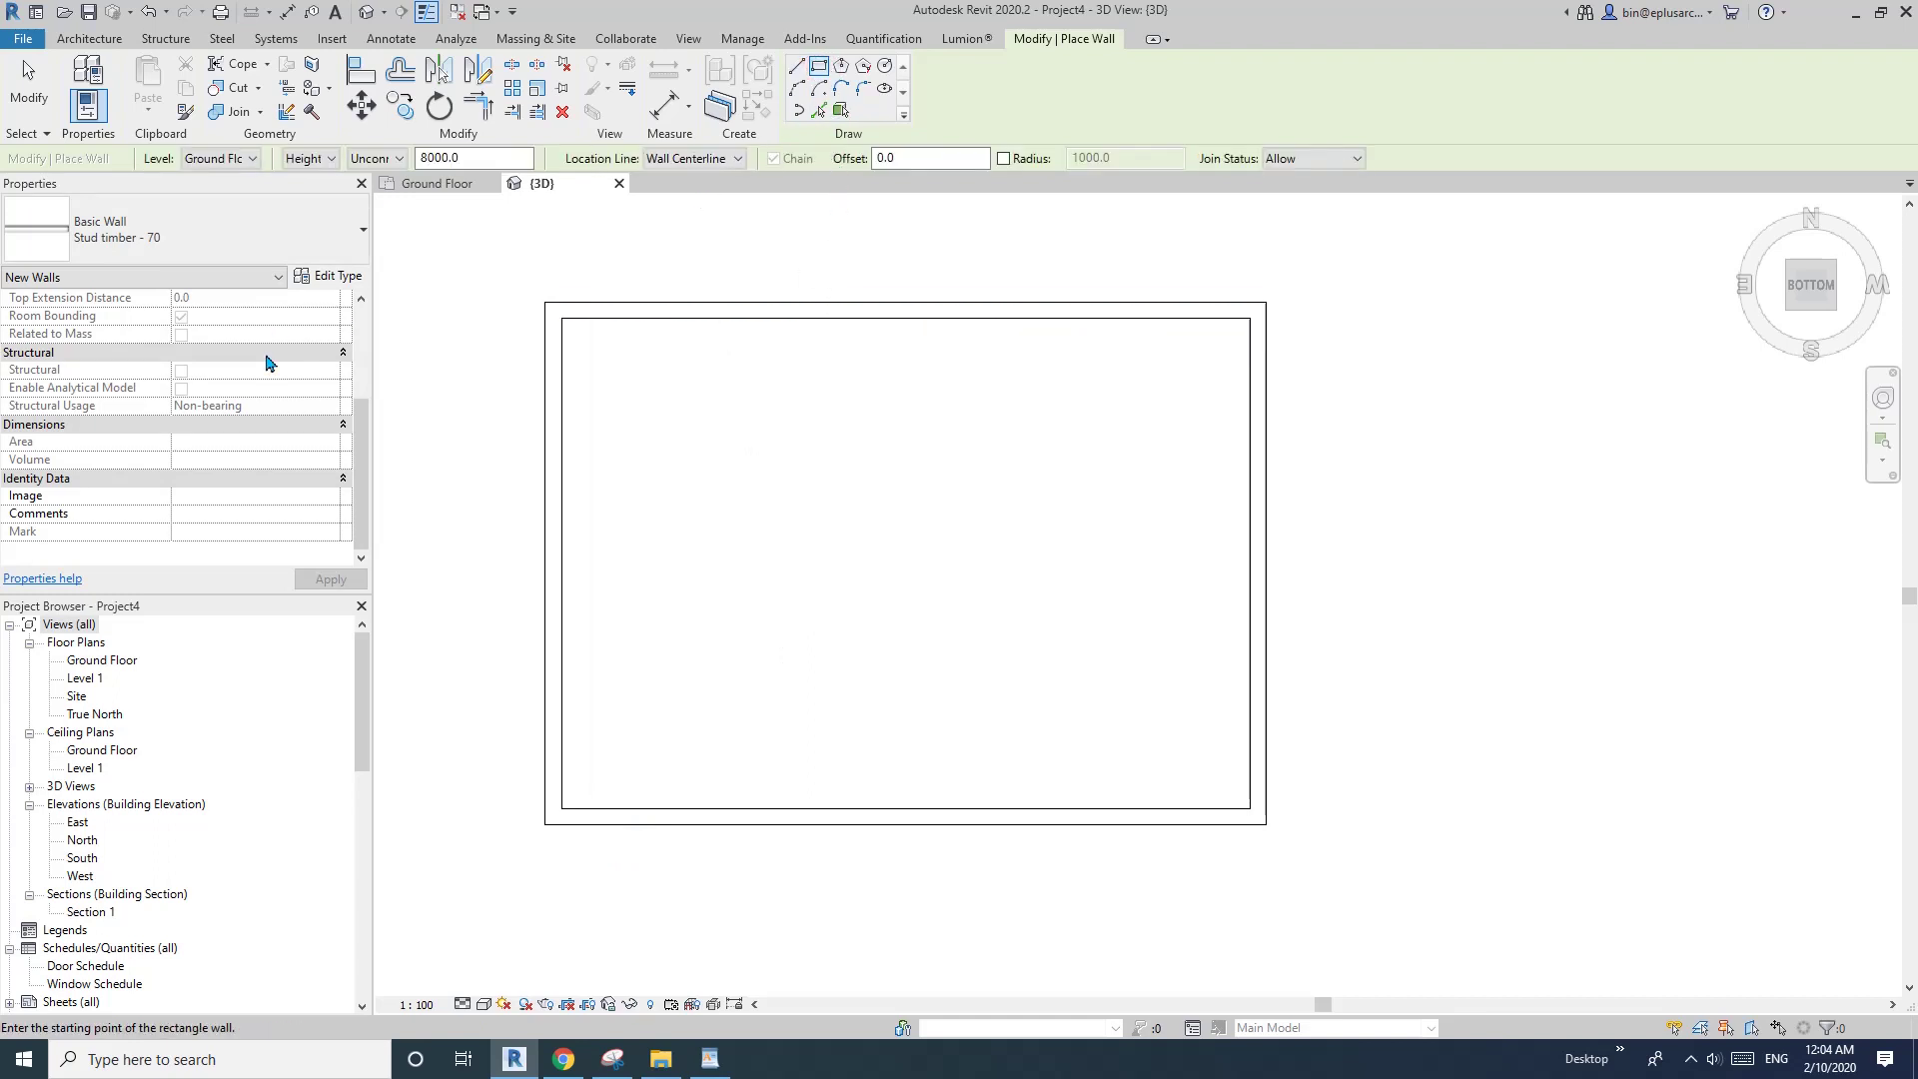
left_click(365, 377)
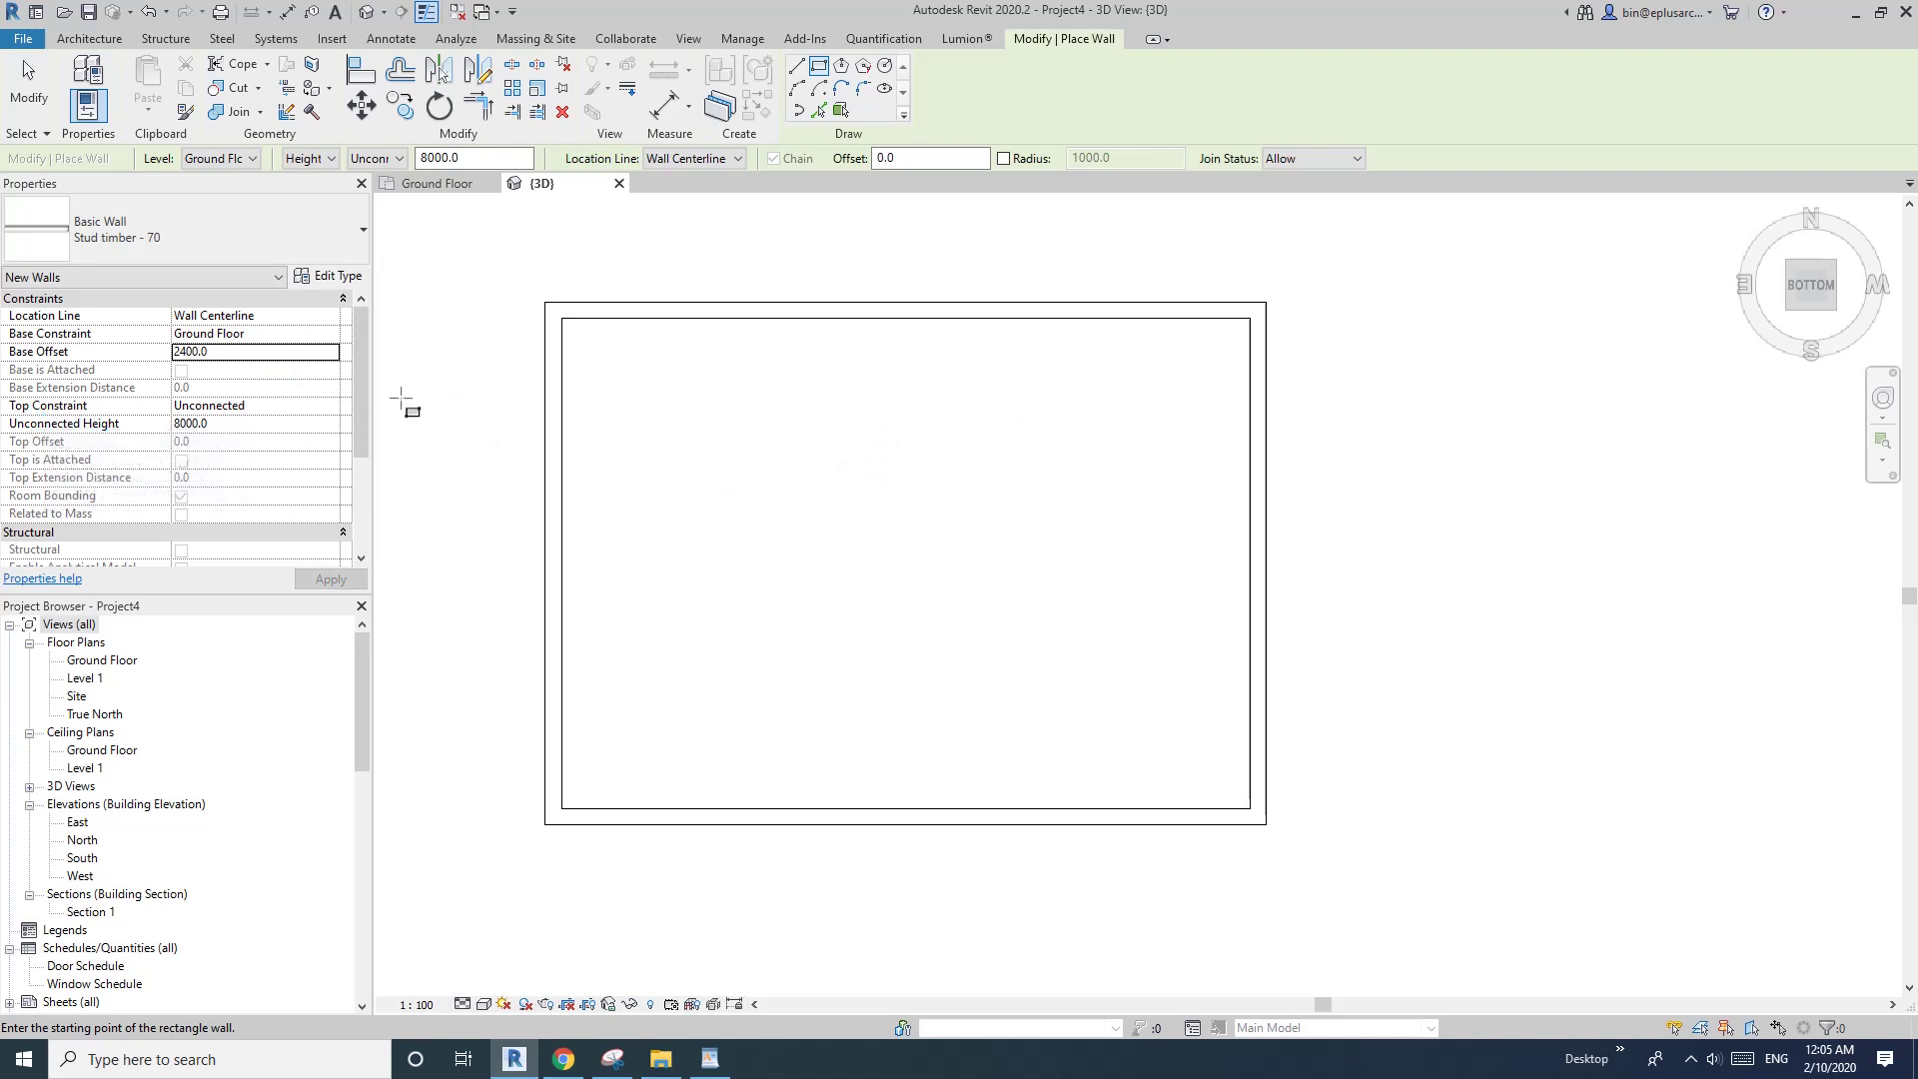
left_click(325, 407)
left_click(290, 467)
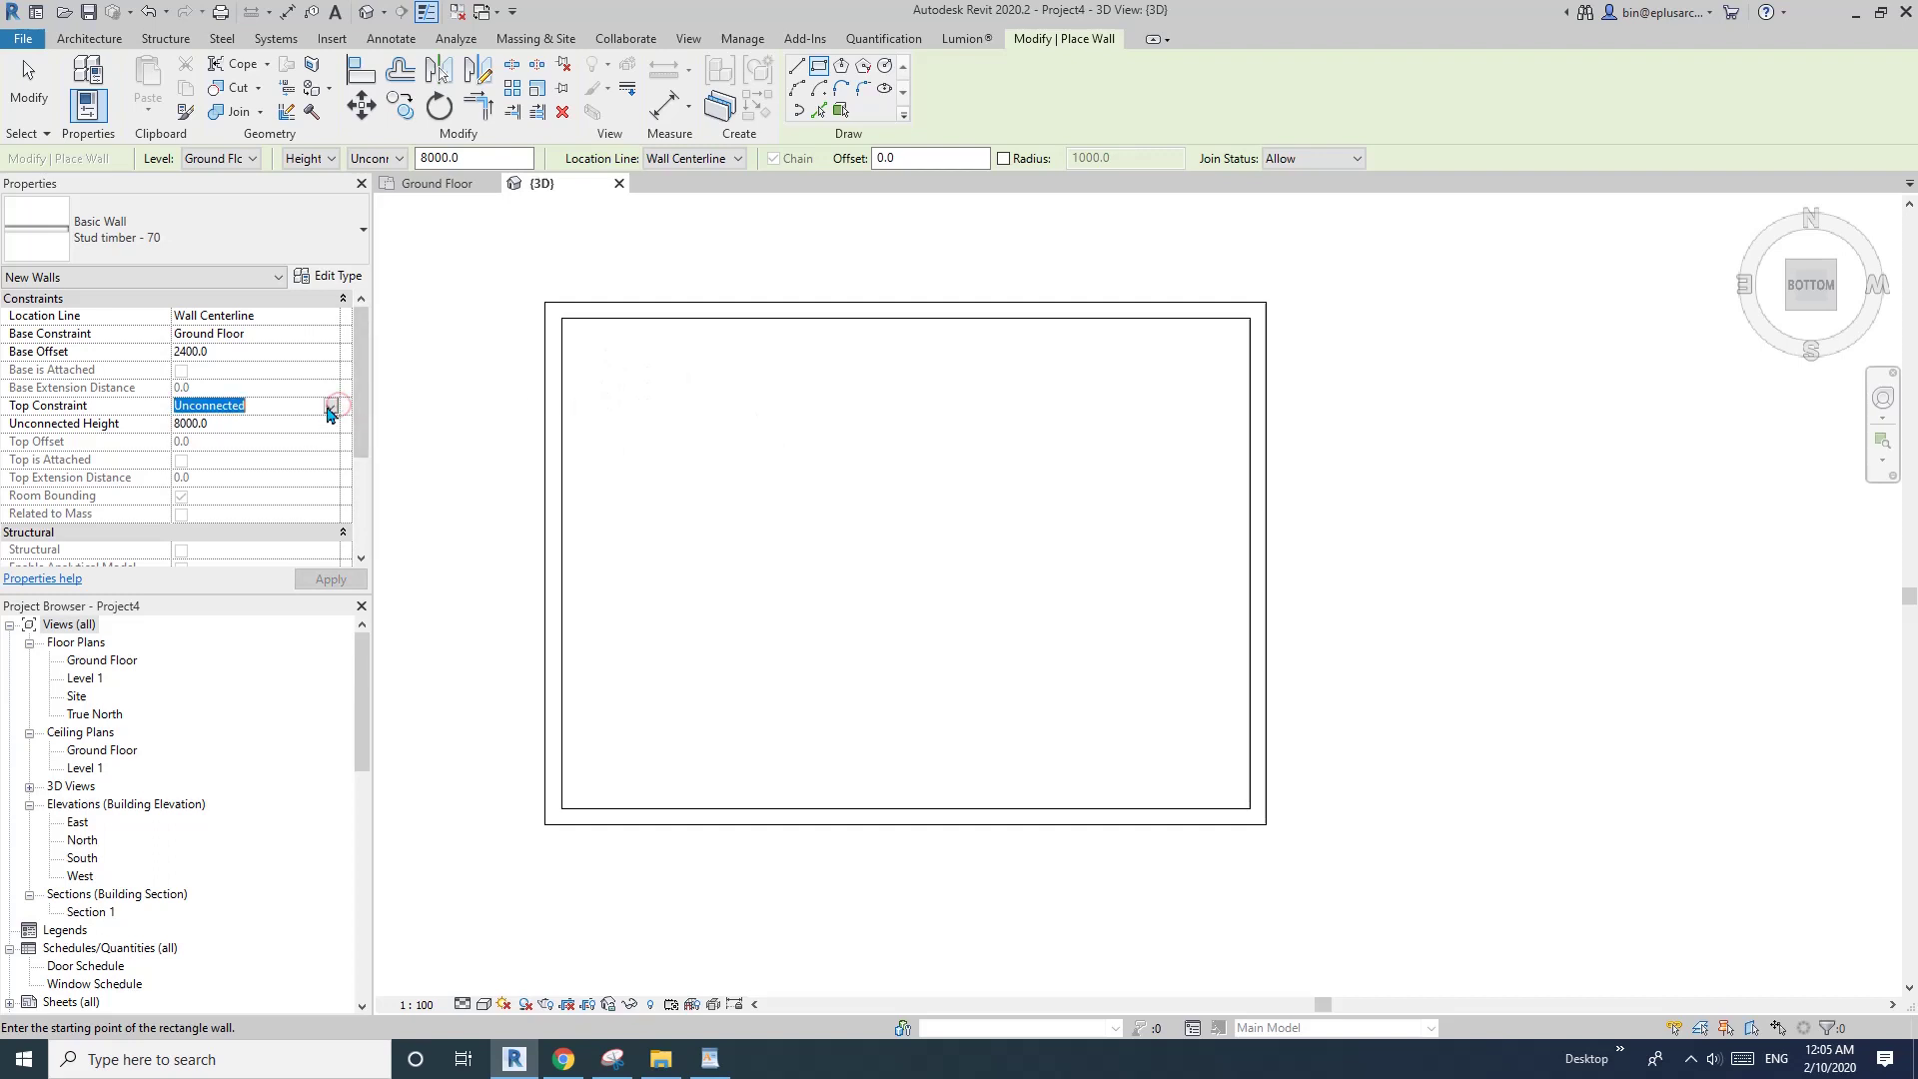
left_click(331, 409)
left_click(250, 438)
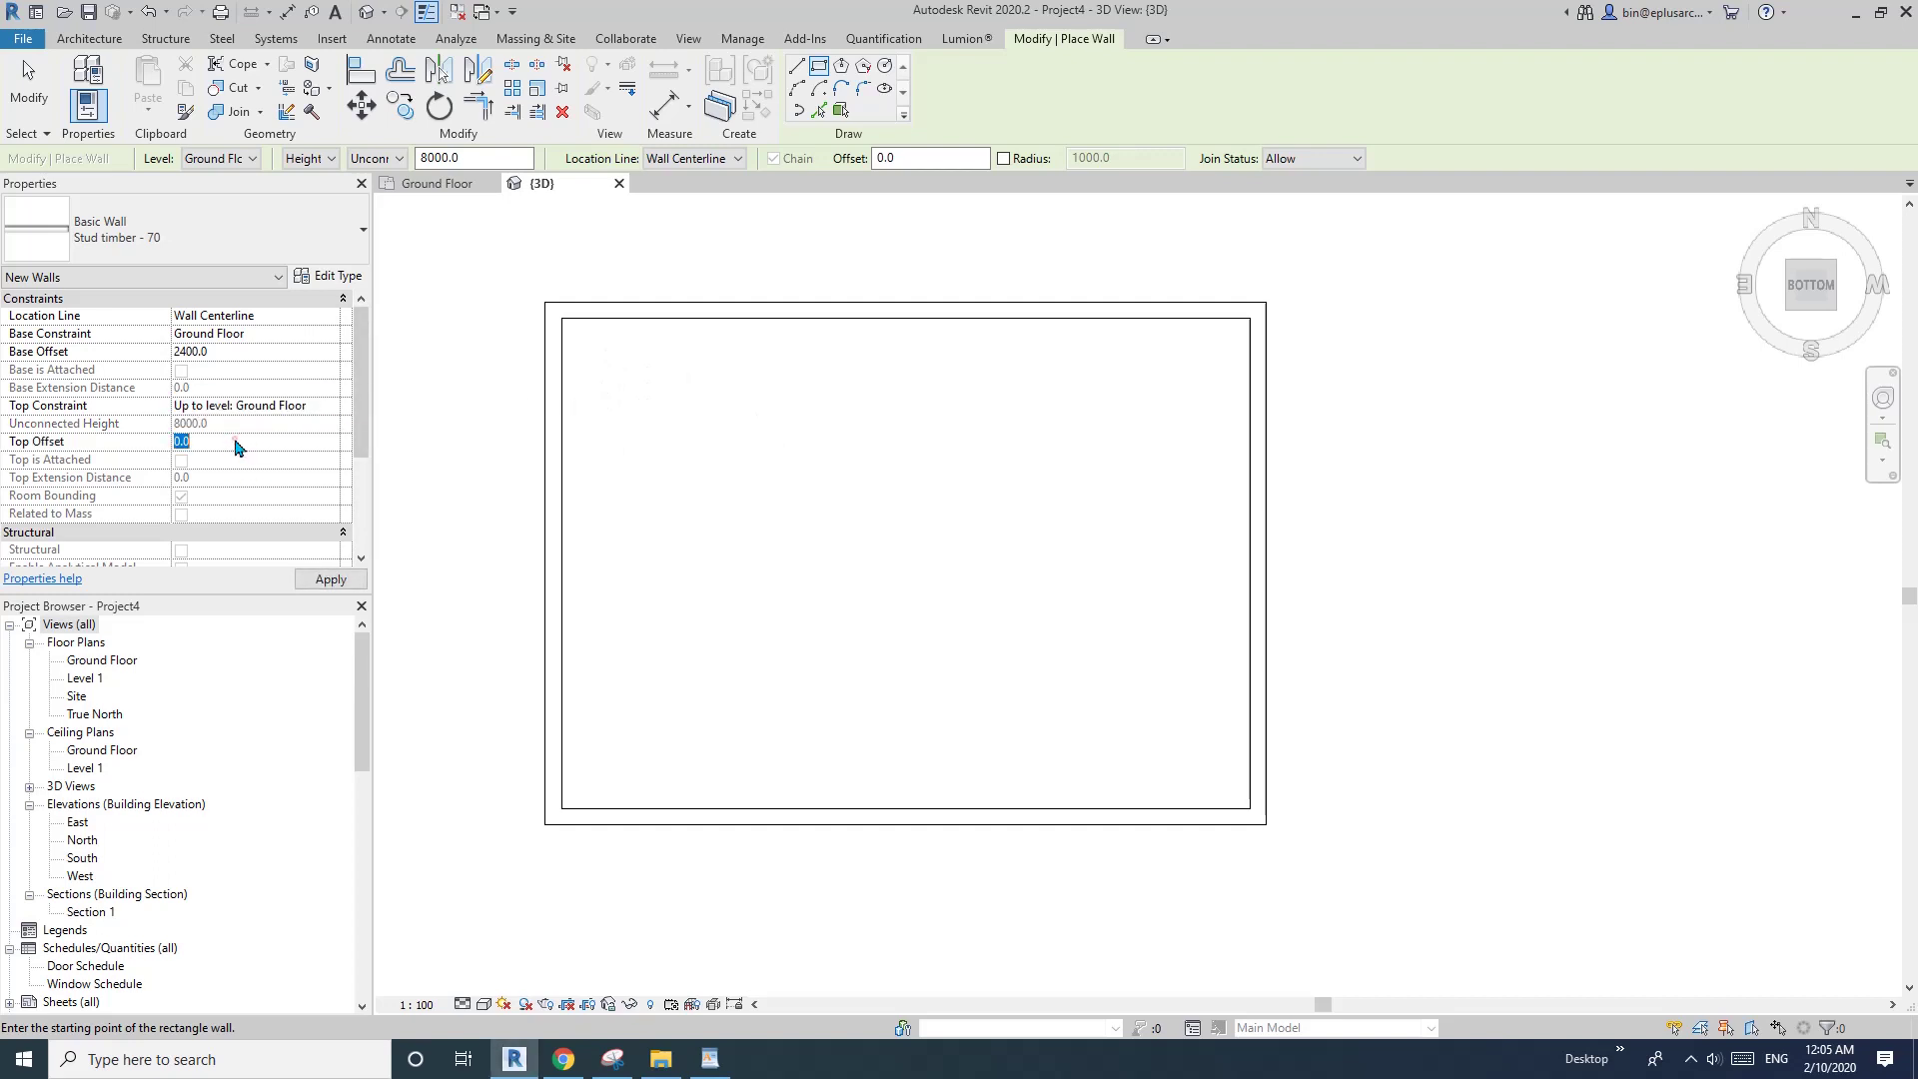
left_click(329, 579)
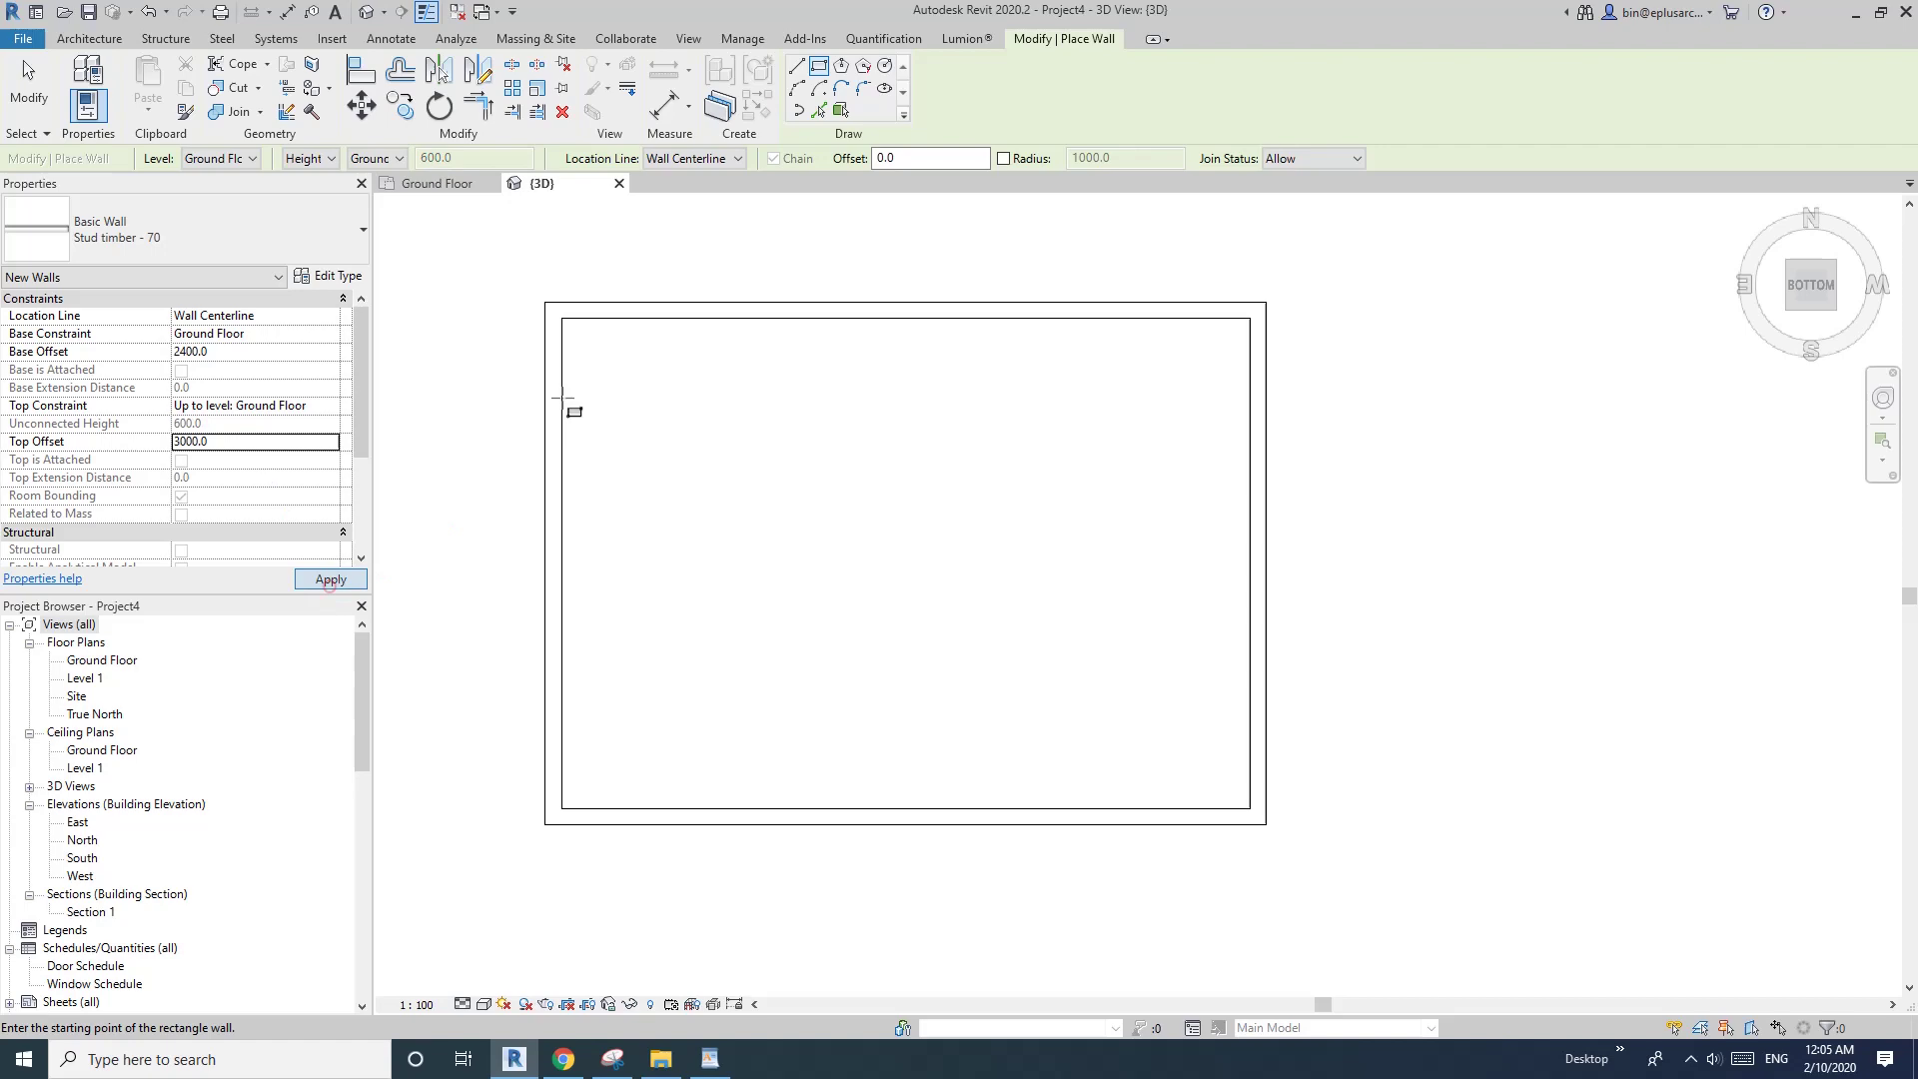
- Draw a rectangle of stud walls about 8020 by 5120 mm inside the room
left_click(656, 396)
left_click(1156, 715)
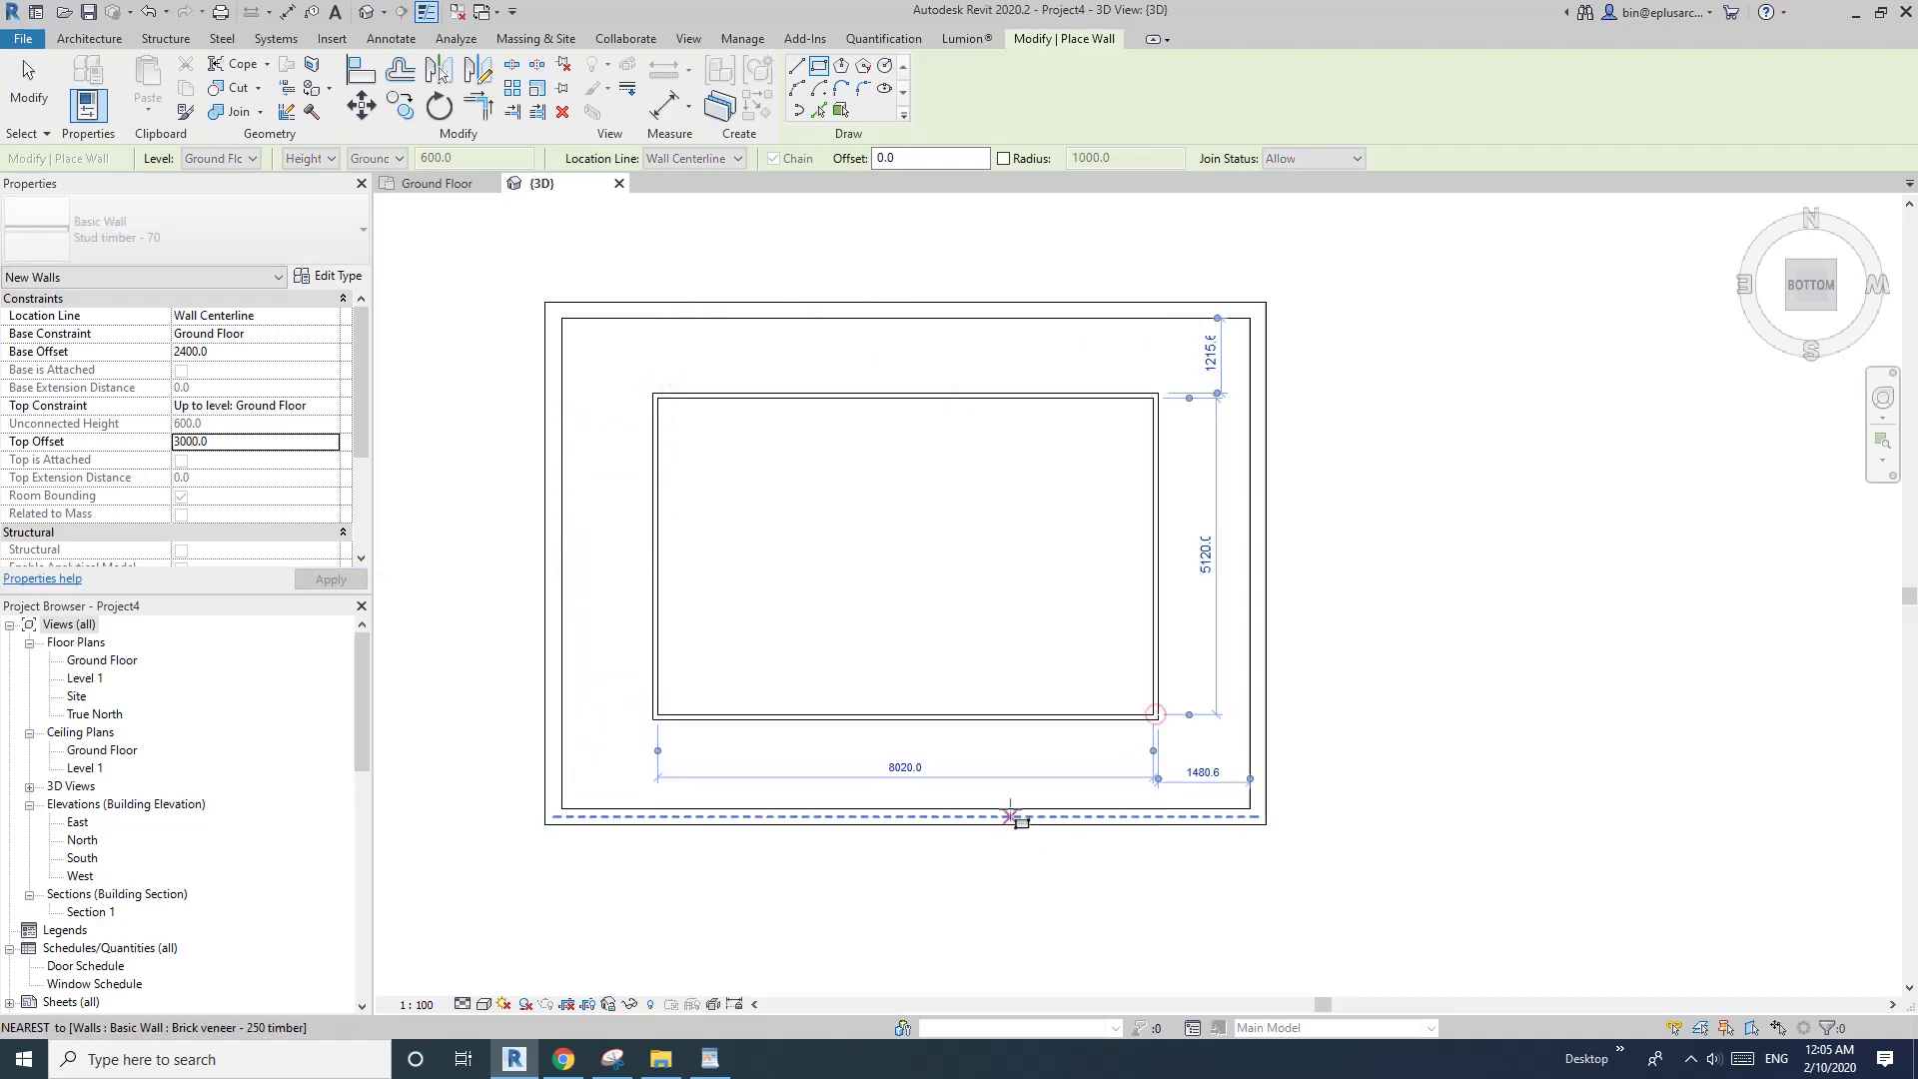
key("Escape")
key("Escape")
- Set the west stud wall's distance from the adjacent brick veneer wall to 1200 mm
left_click(1160, 654)
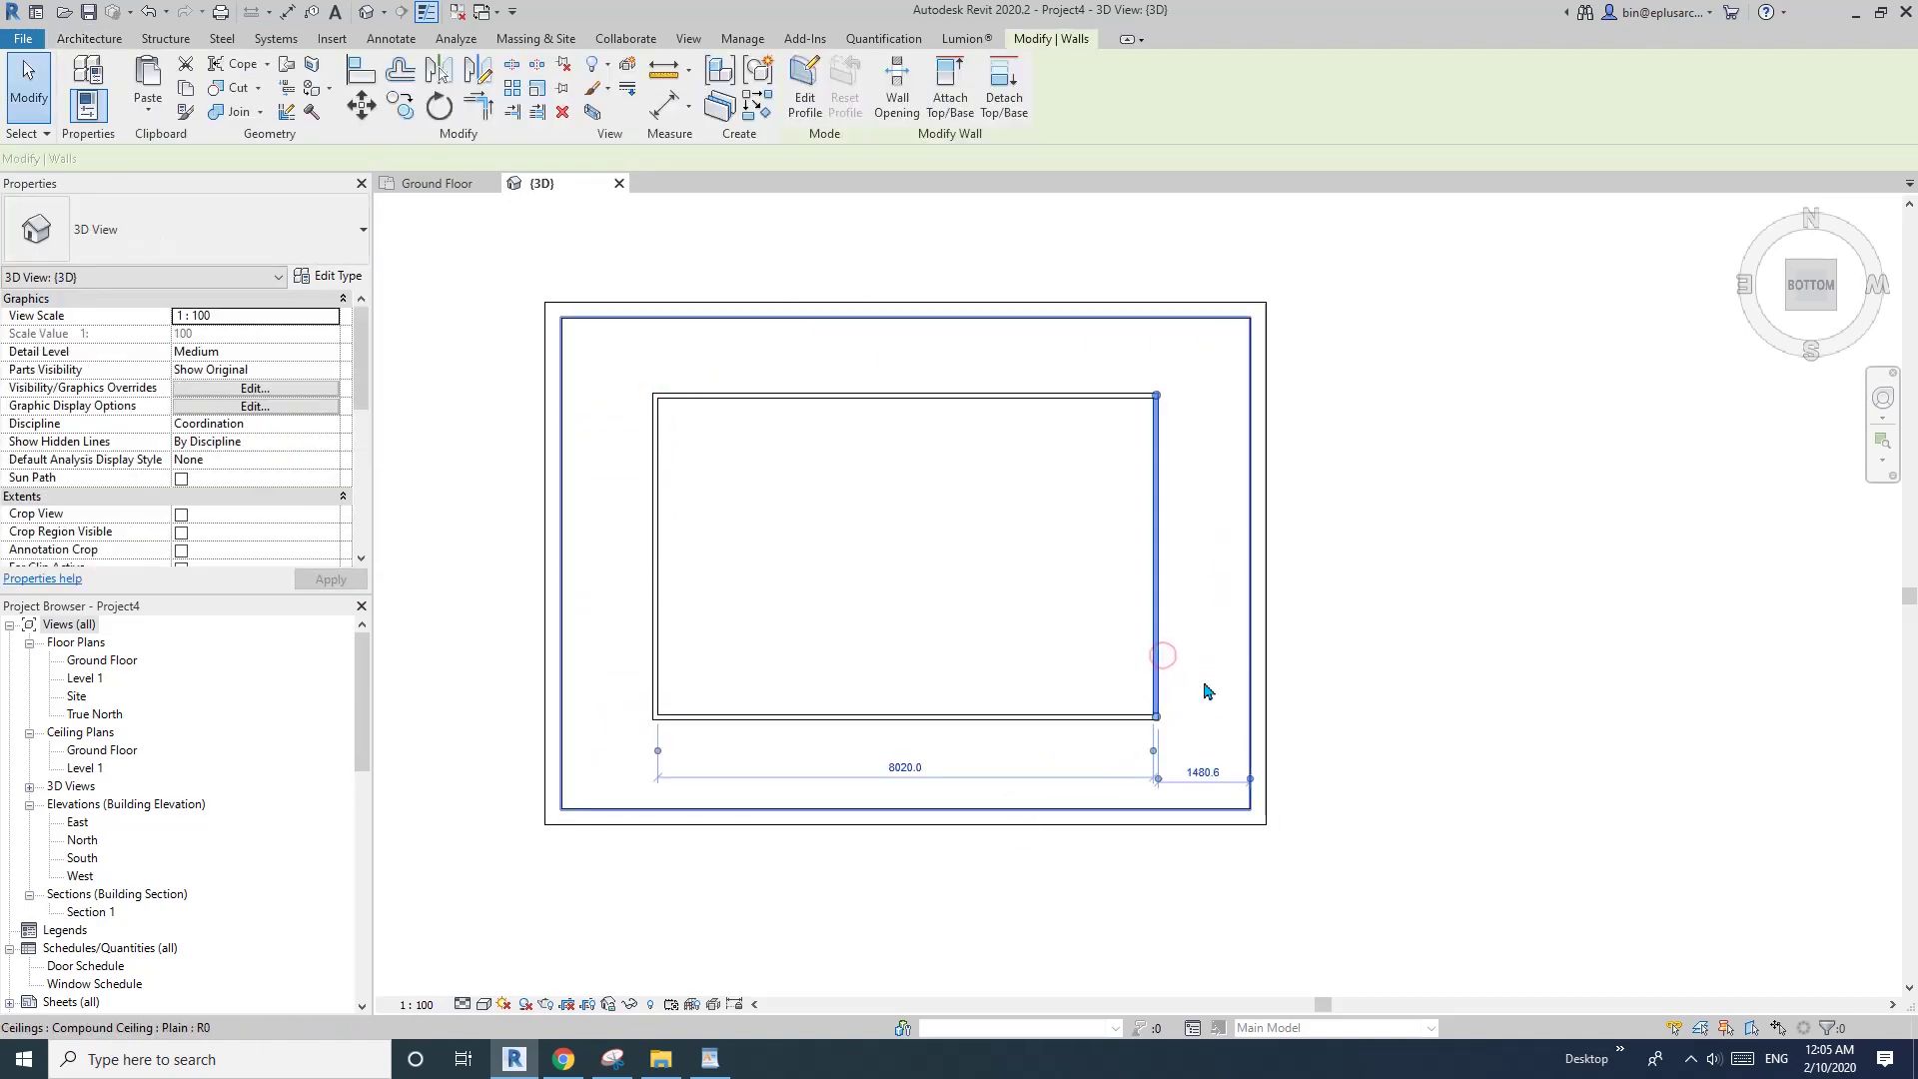
left_click(1202, 772)
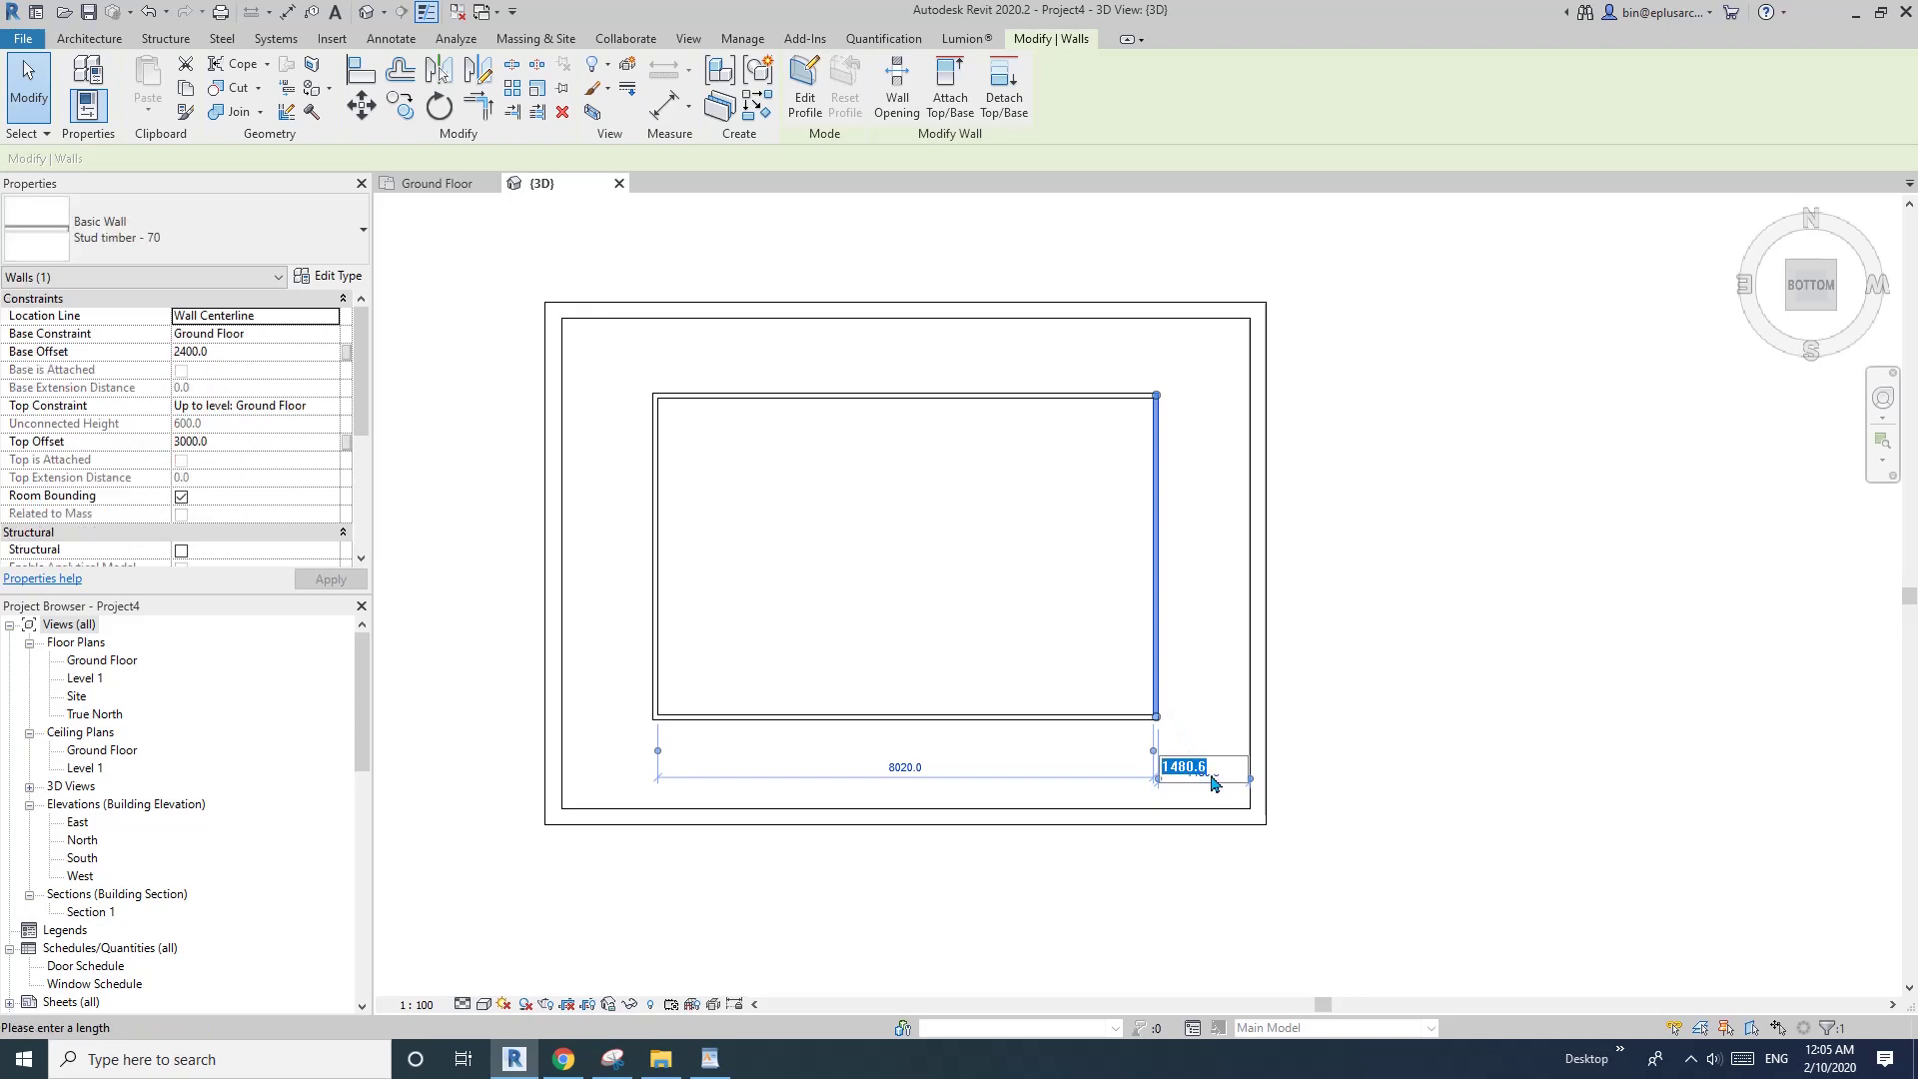
type("1200")
key("Return")
key("Escape")
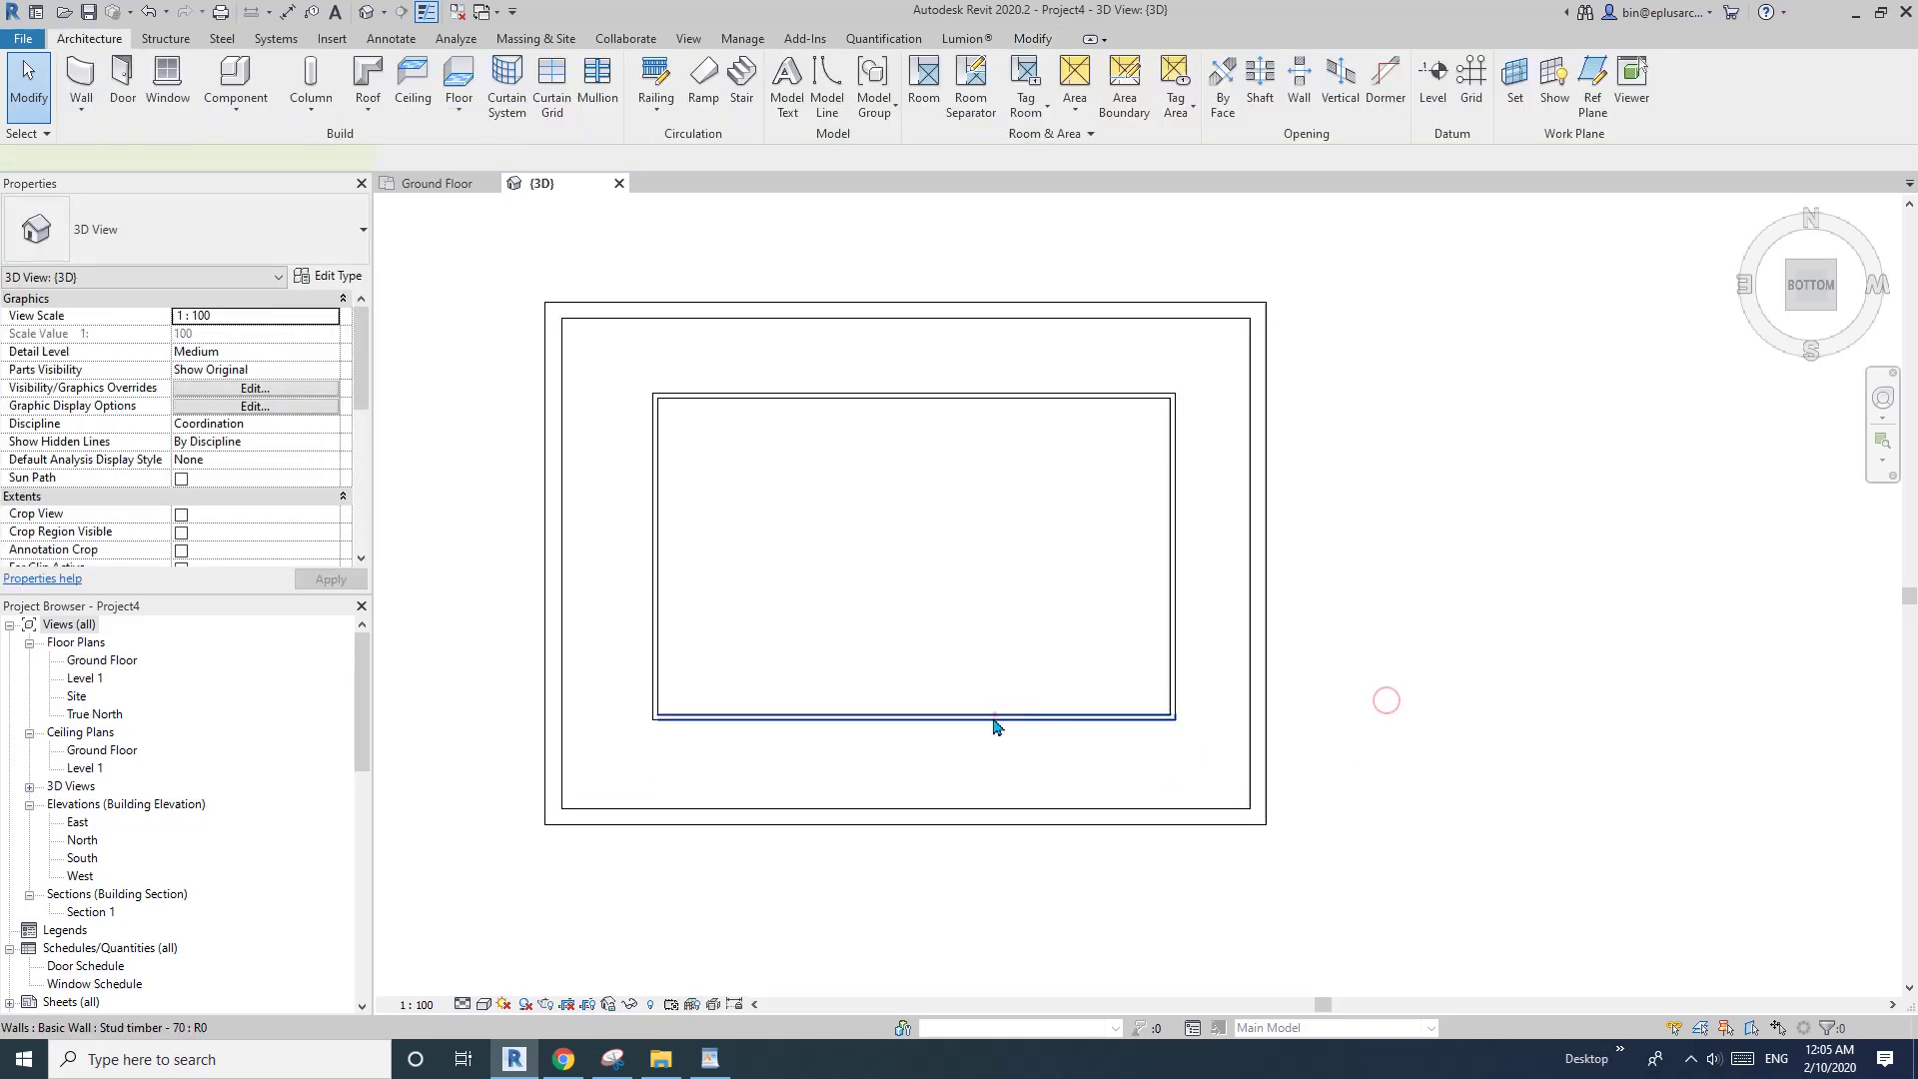
- Set the south stud wall's distance from the adjacent brick veneer wall to 1200 mm
left_click(994, 716)
left_click(581, 767)
type("1200")
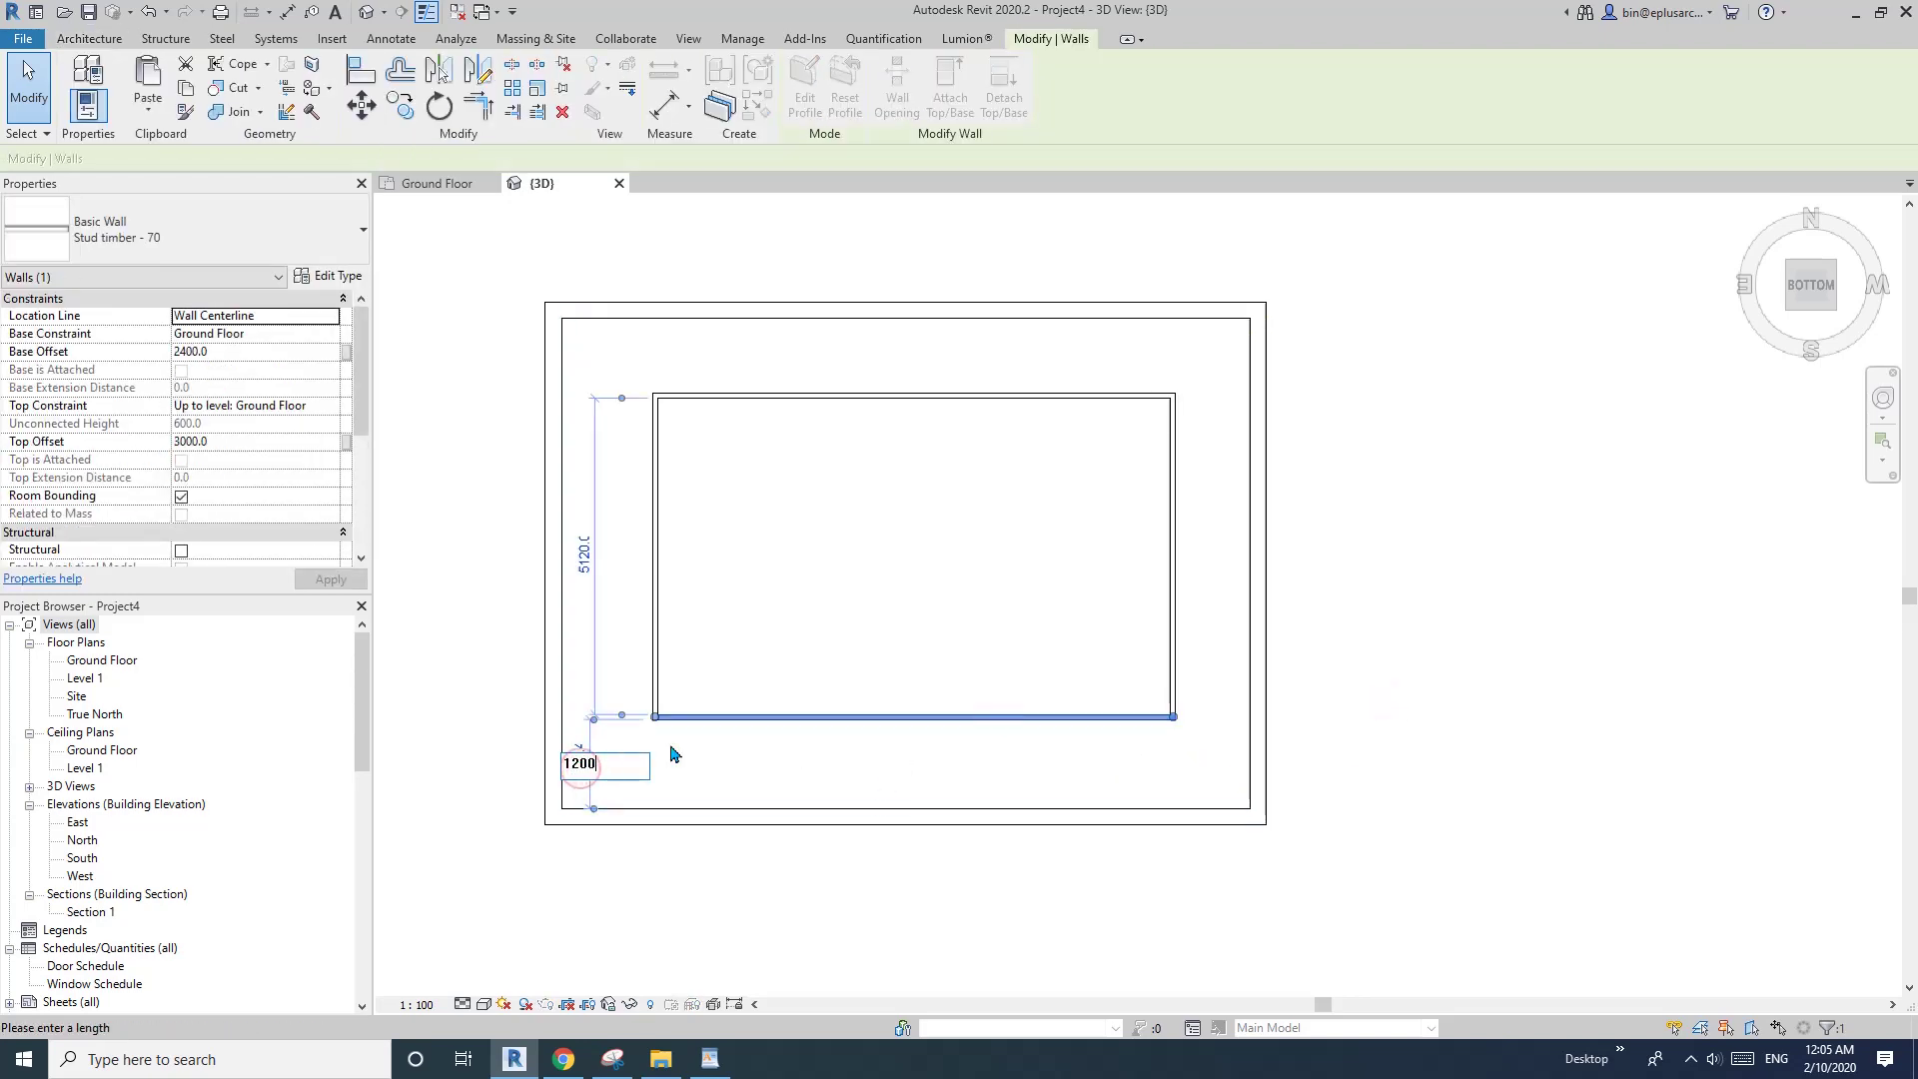
key("Return")
key("Escape")
scroll(779, 400, "down", 1)
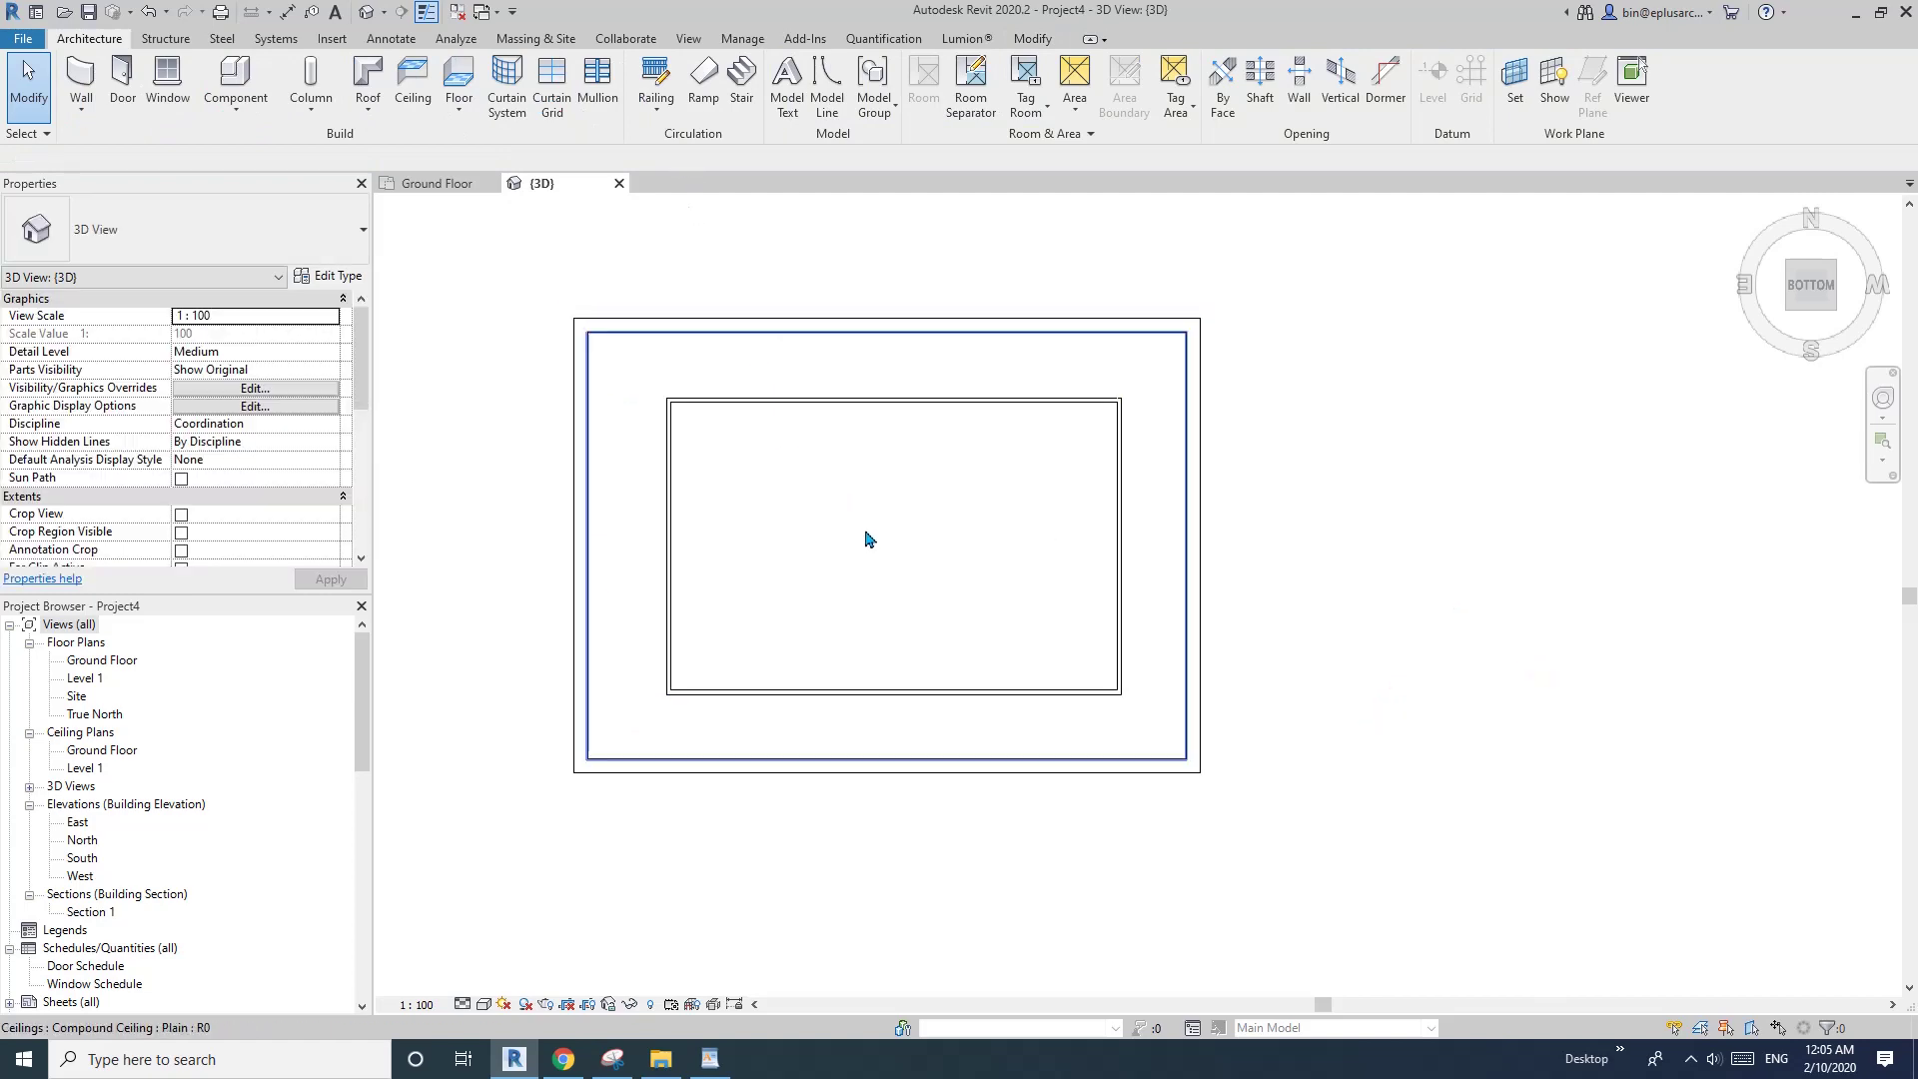
- Inspect the bulkhead walls from below at an angle and check the elevation at their edge with Spot Elevation
middle_click_drag(865, 539, 969, 650, "shift")
middle_click_drag(1093, 476, 1029, 408)
scroll(848, 475, "up", 2)
scroll(746, 487, "down", 1)
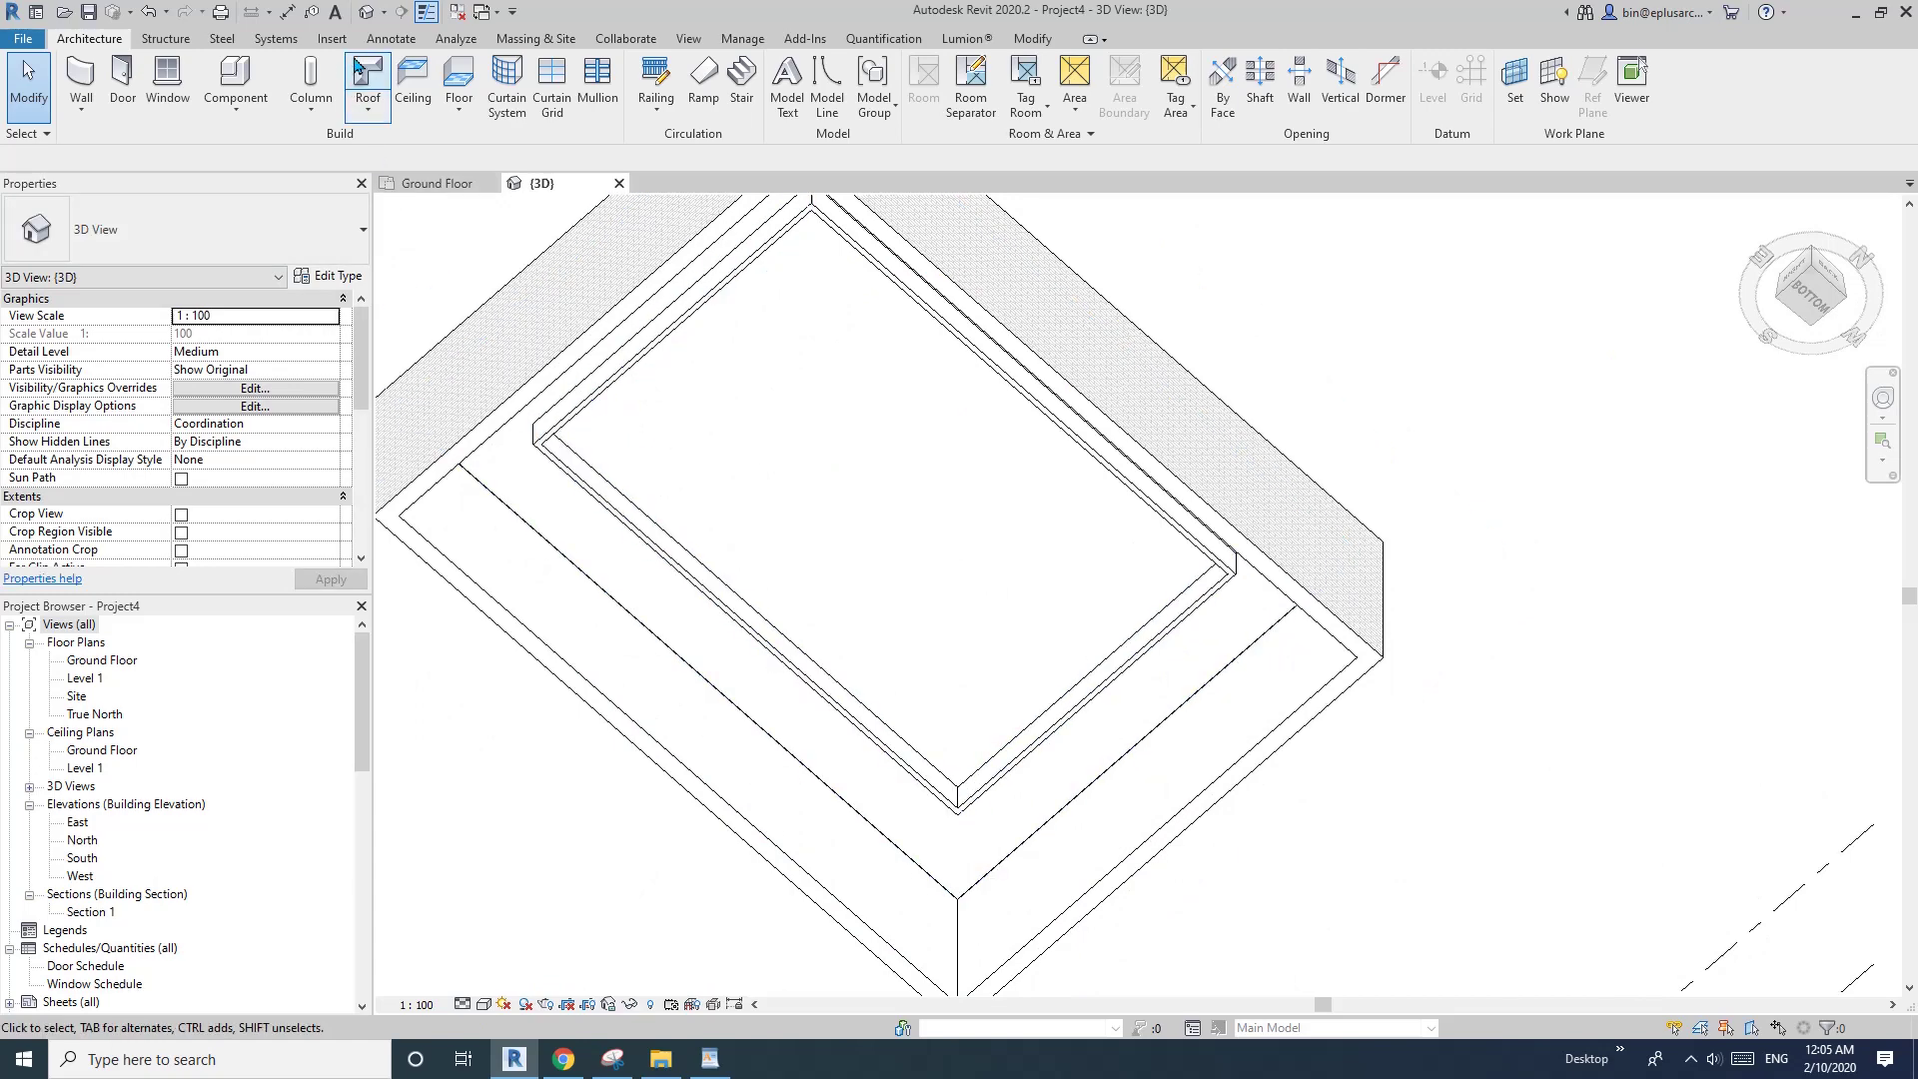
left_click(390, 38)
left_click(356, 80)
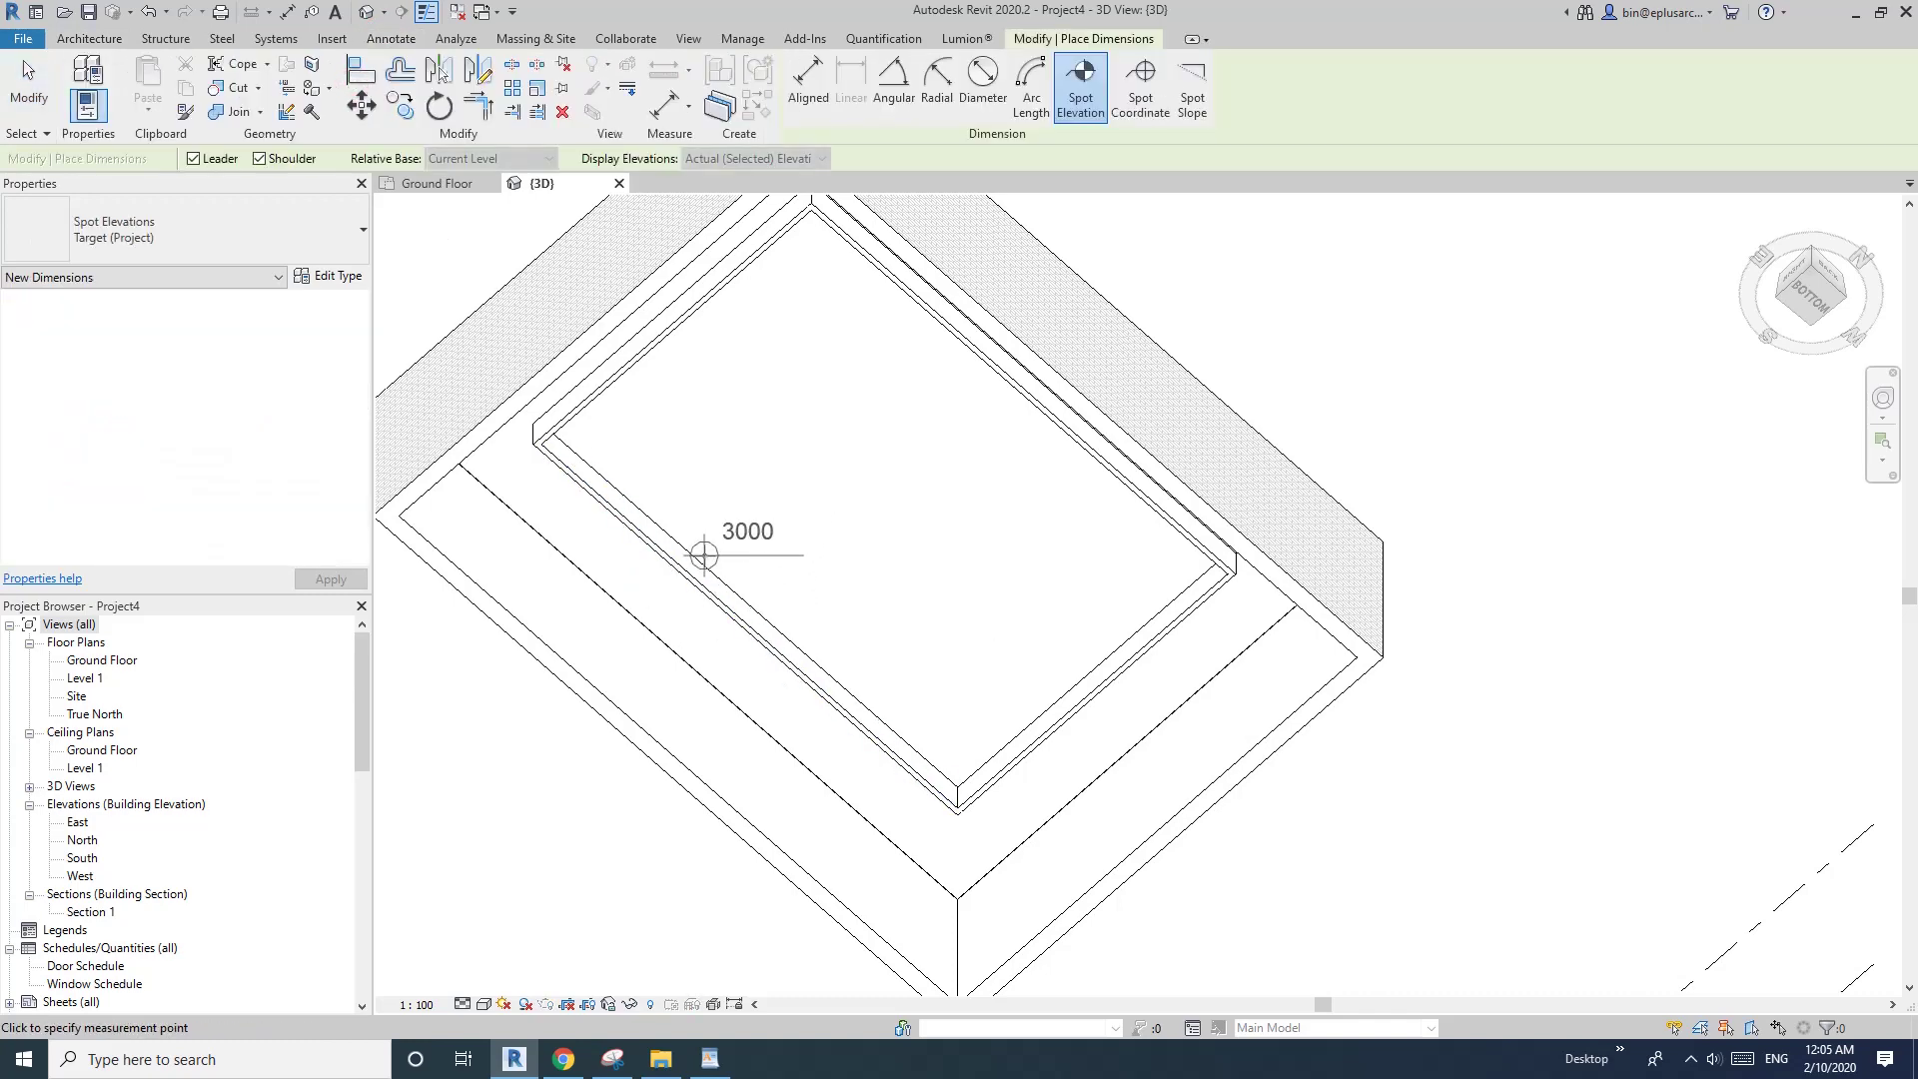
key("Escape")
middle_click_drag(845, 543, 708, 454, "shift")
- Start a sketched Plain ceiling and trace its boundary from the full chain of stud bulkhead walls, along their outer faces
left_click(89, 38)
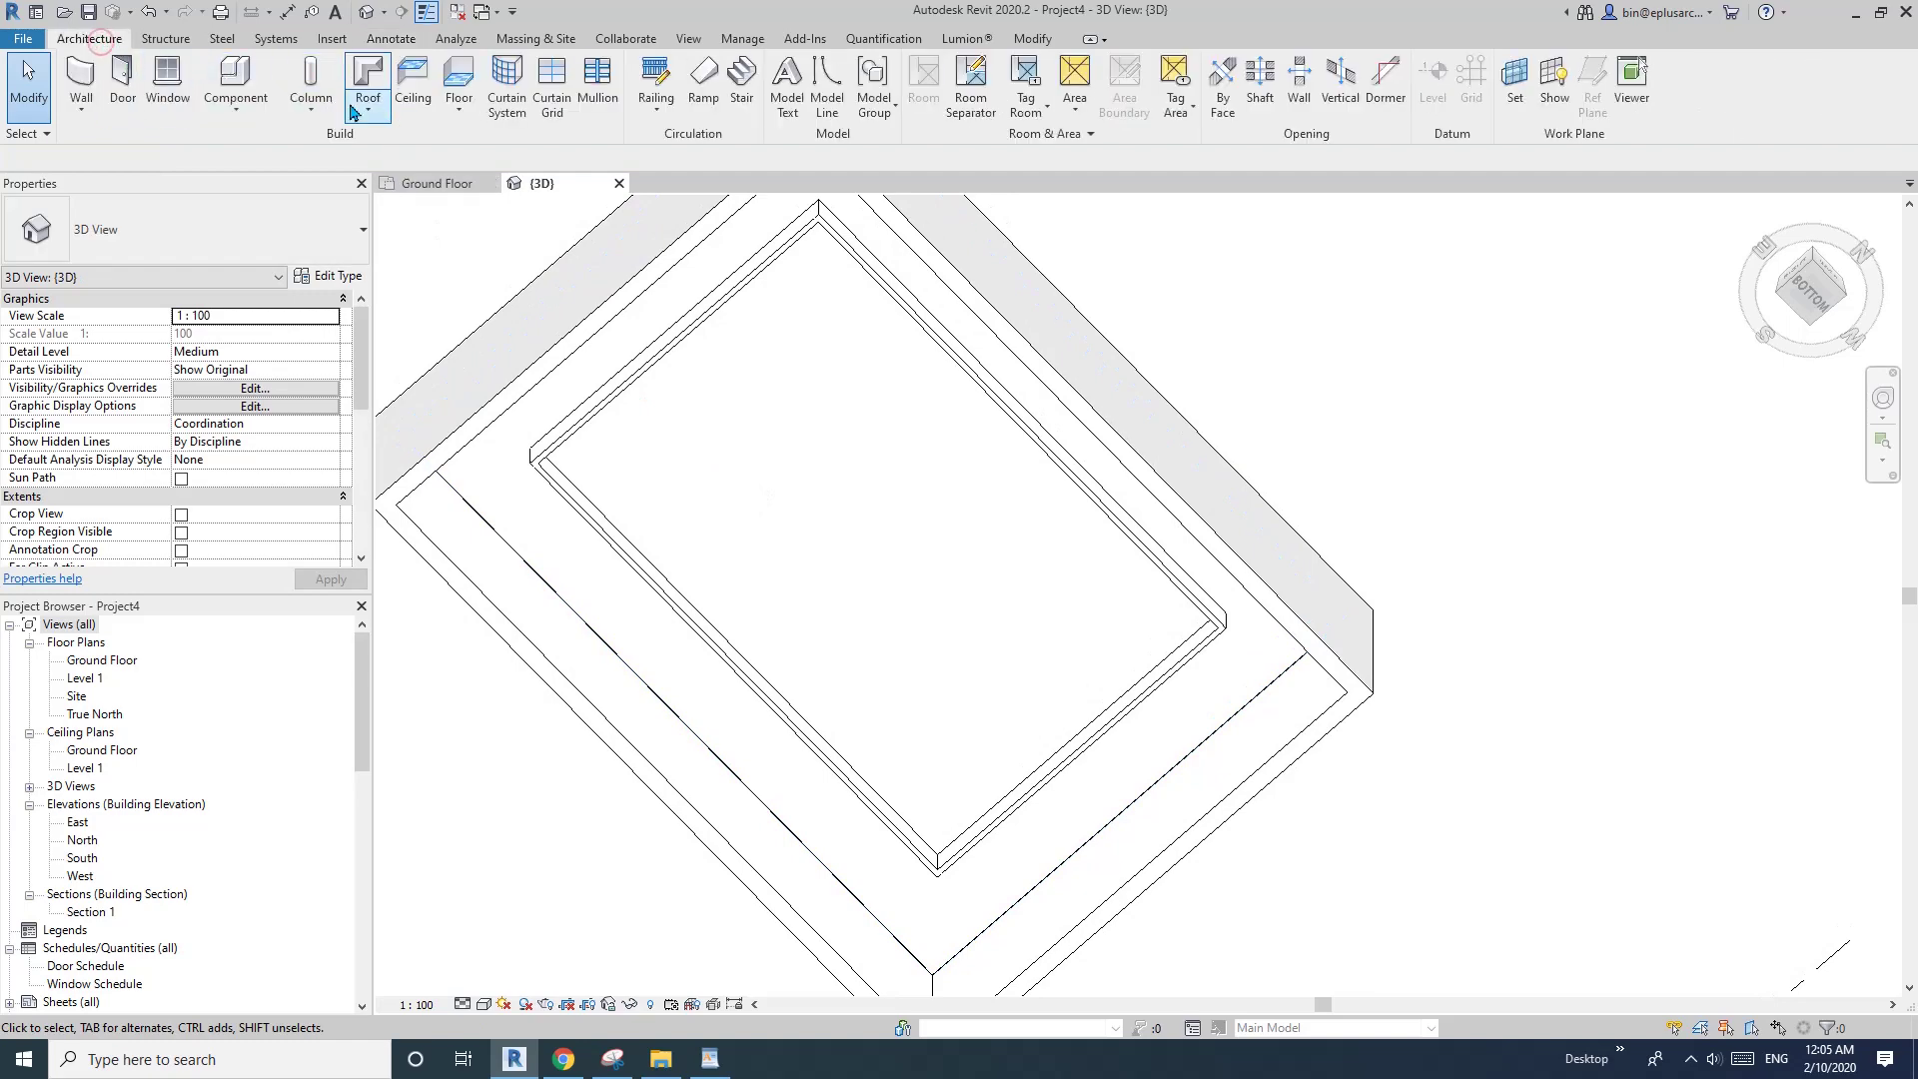
left_click(415, 93)
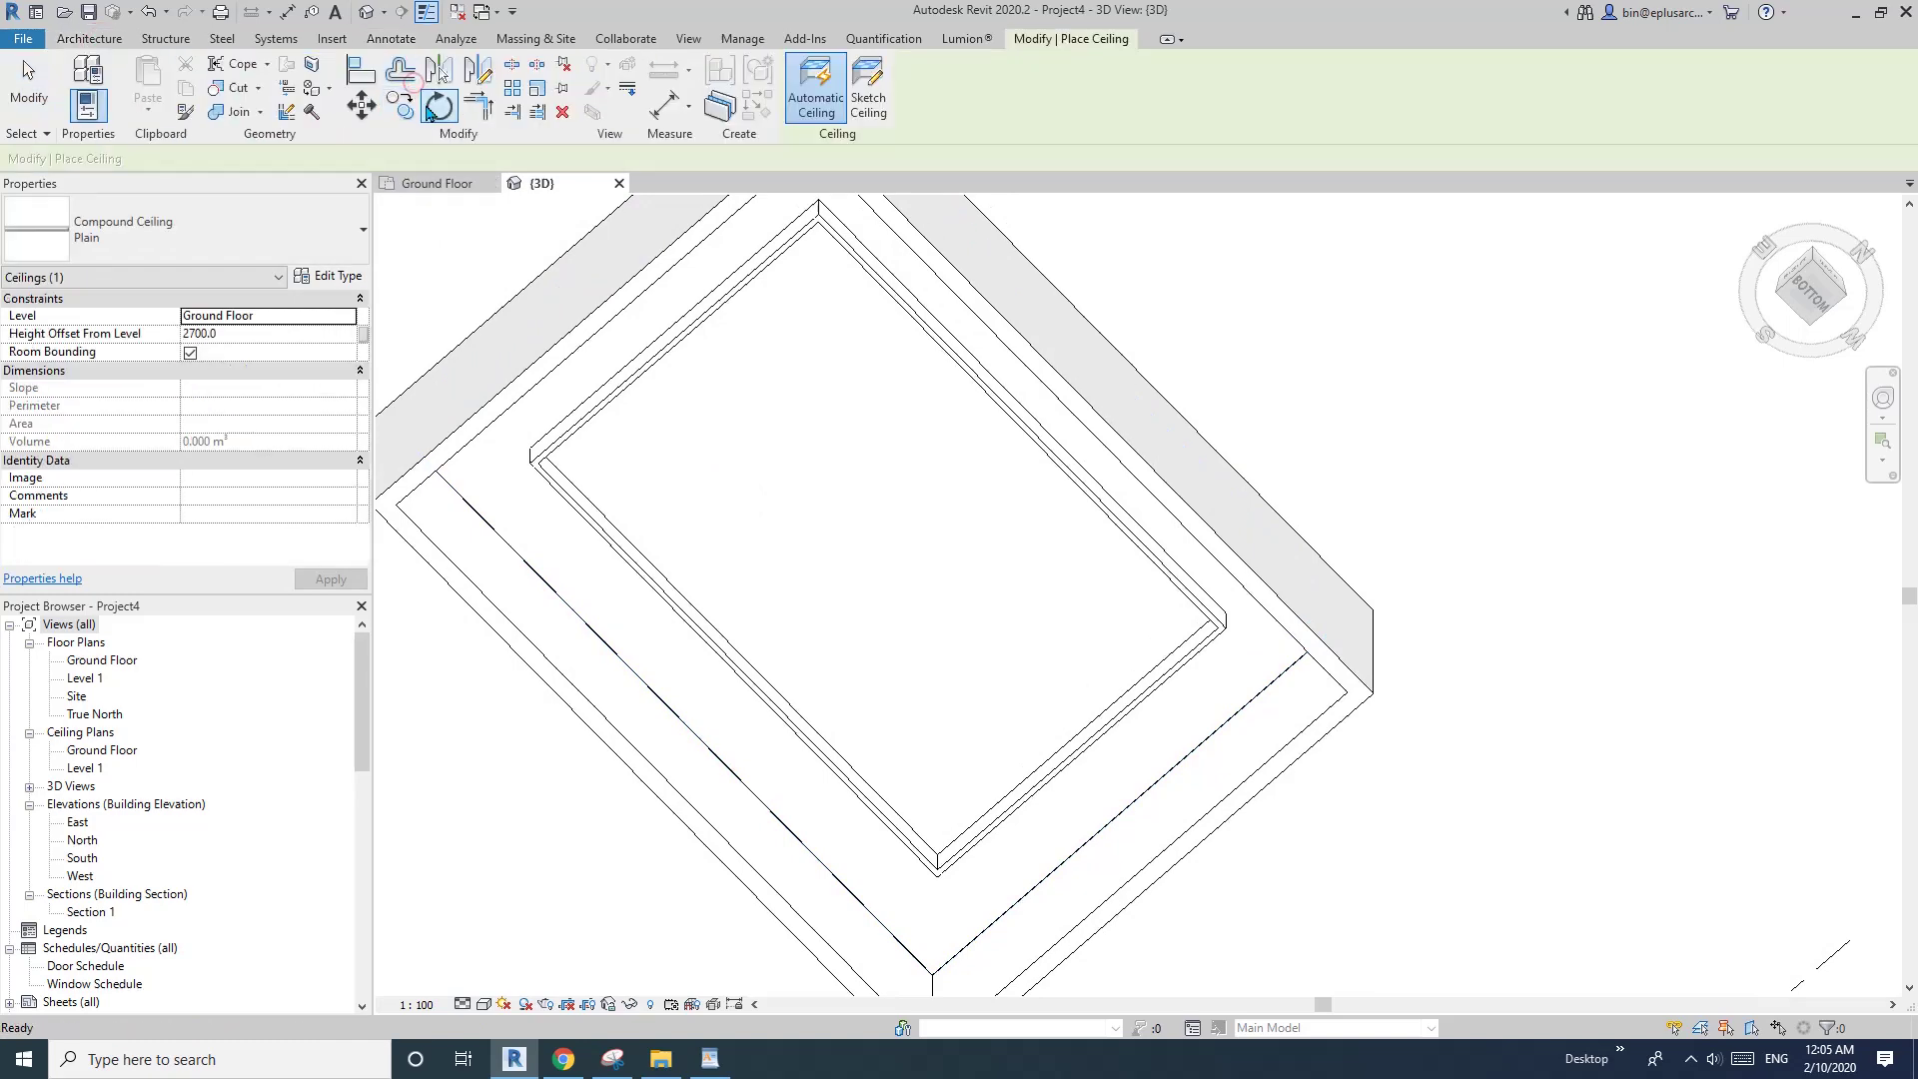
left_click(876, 112)
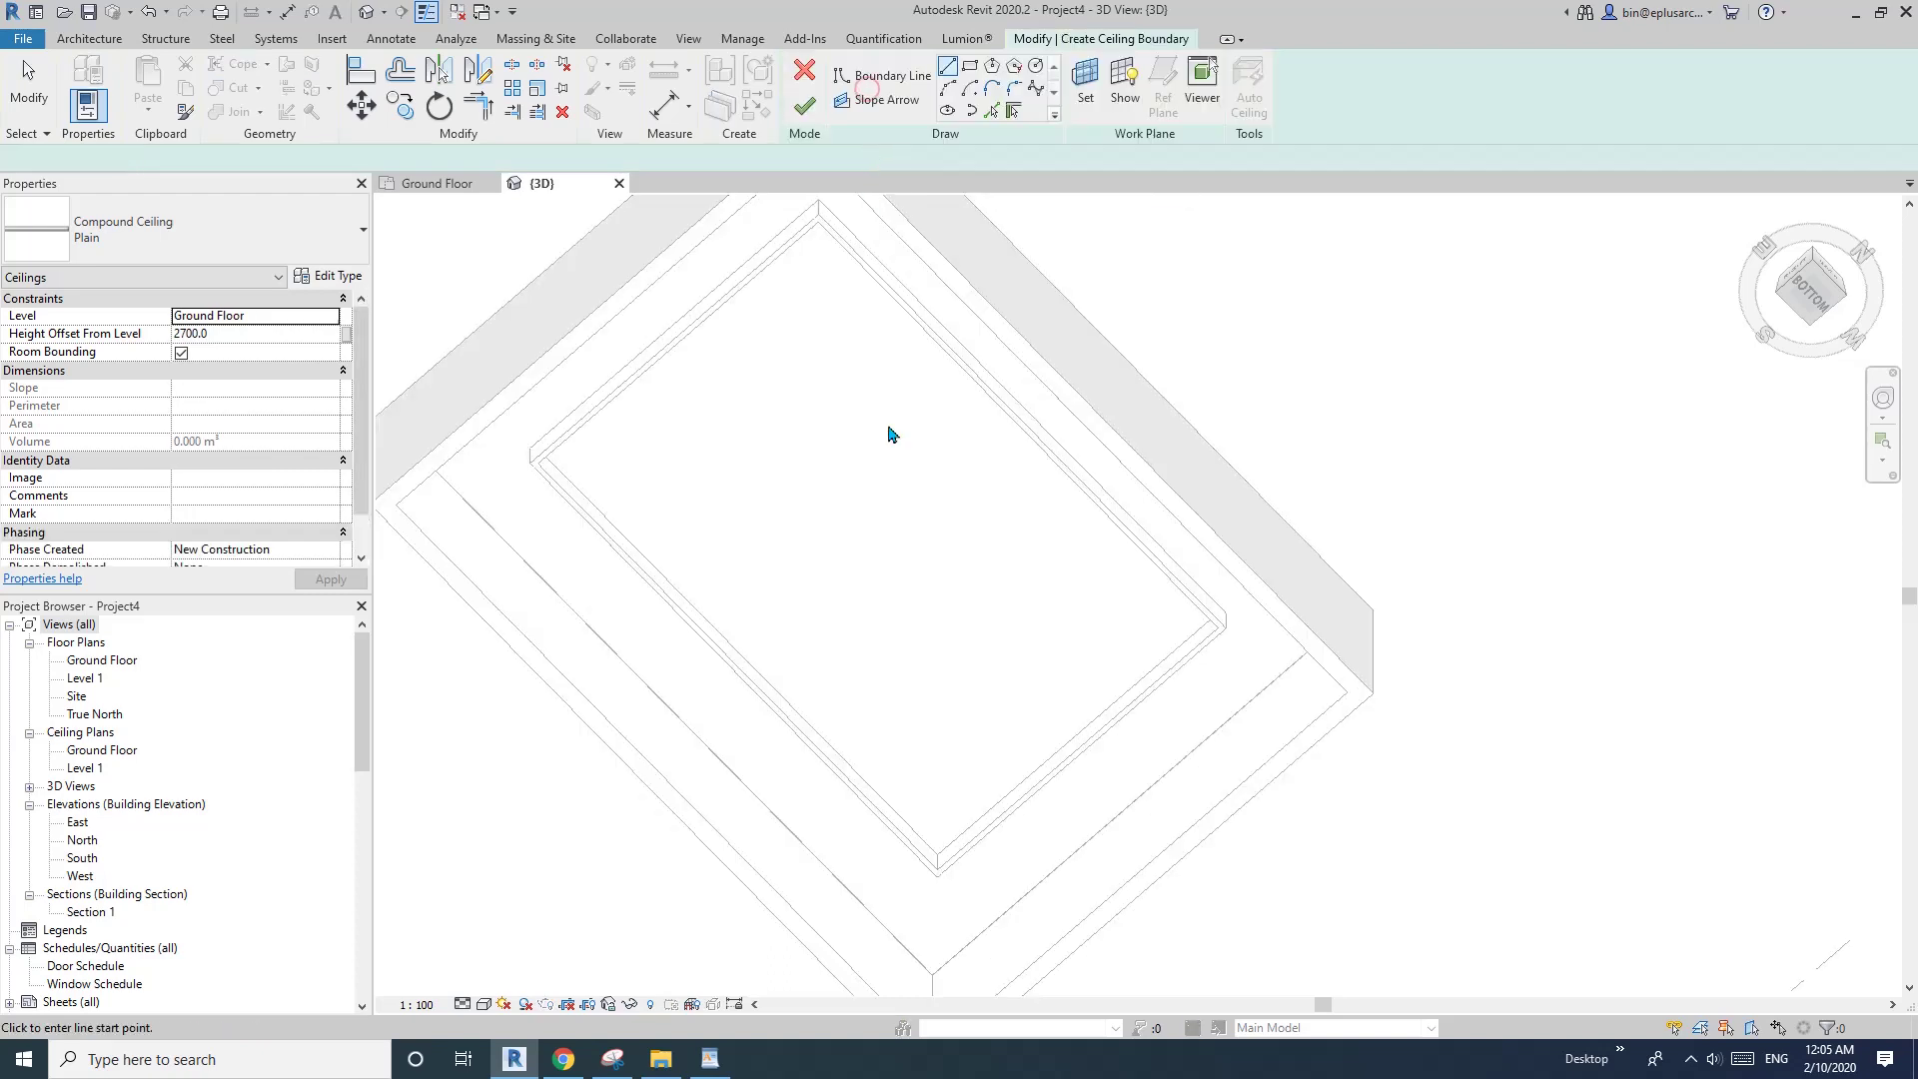
left_click(1013, 110)
key("Tab")
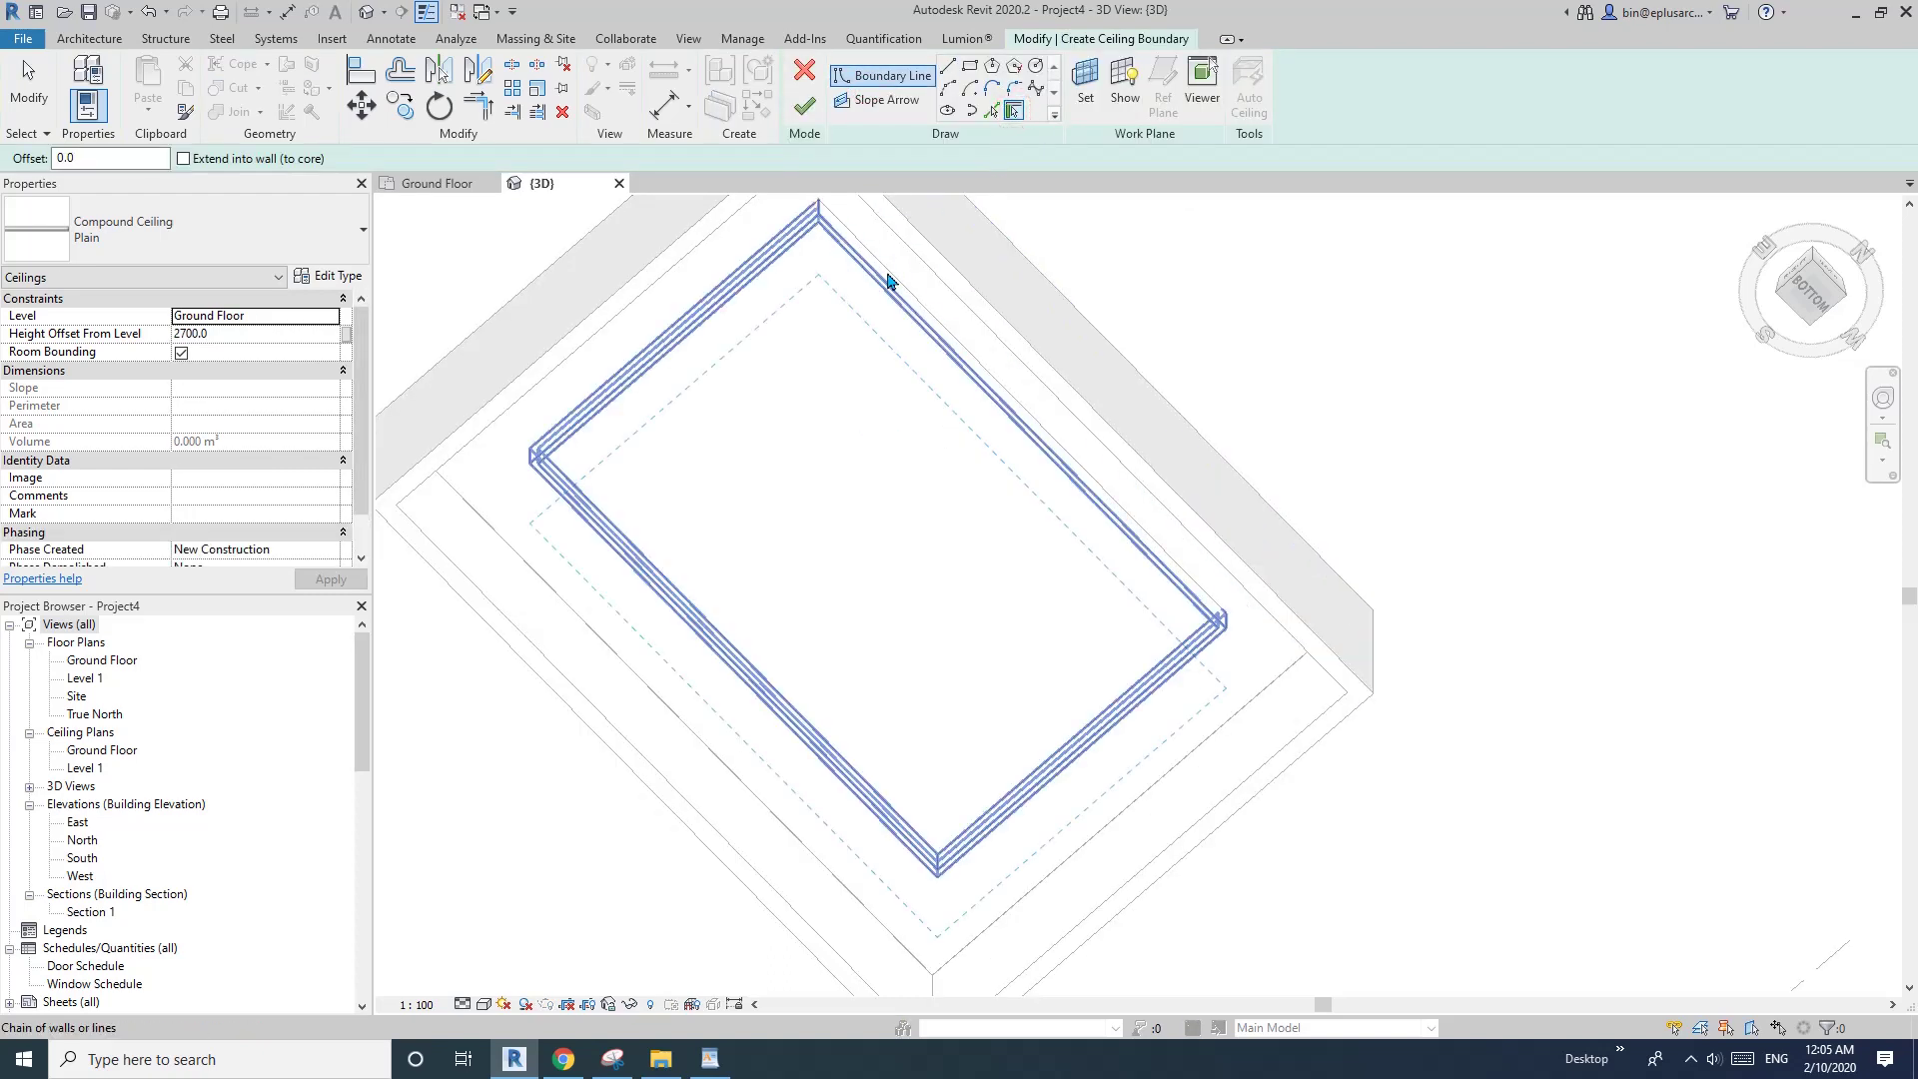
left_click(889, 281)
key("Escape")
- Try flipping the ceiling boundary between the inner and outer faces of the stud walls, leaving it on the outer faces
left_click(1064, 520)
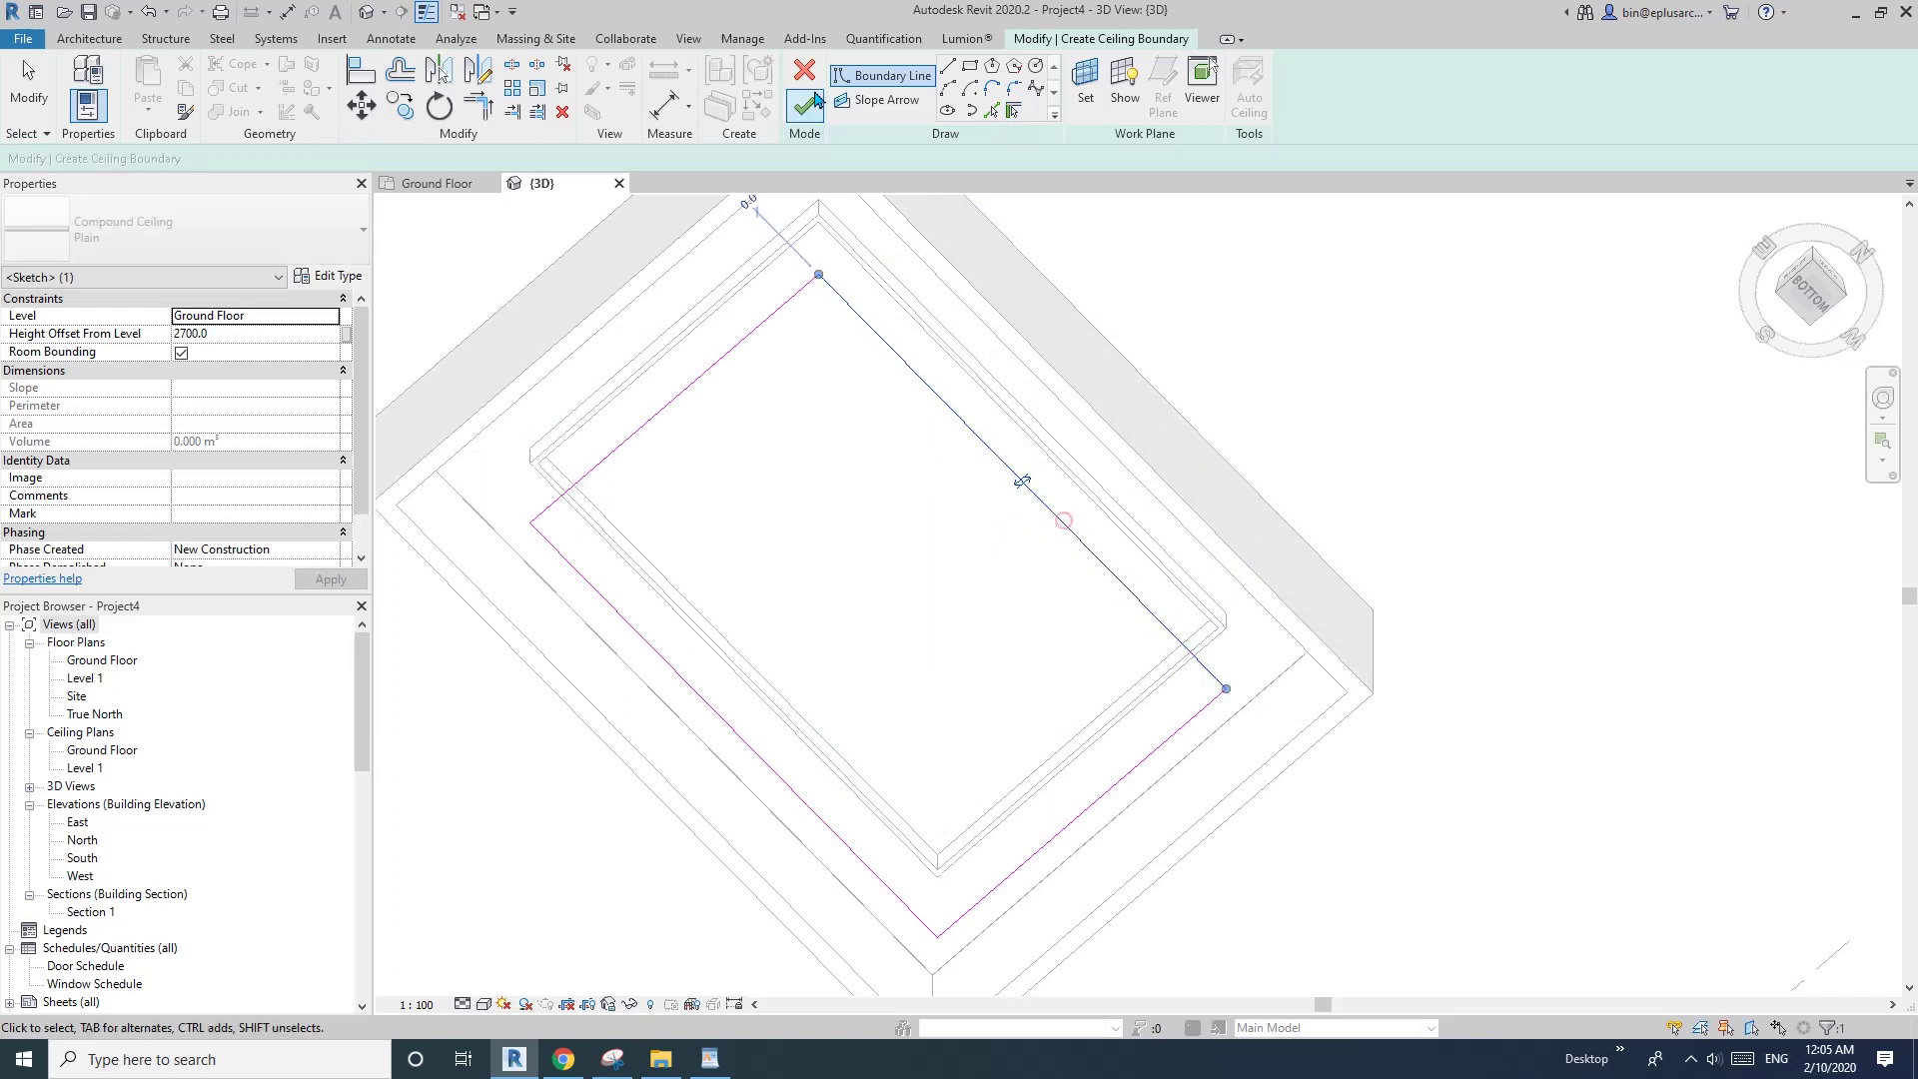
left_click(1022, 482)
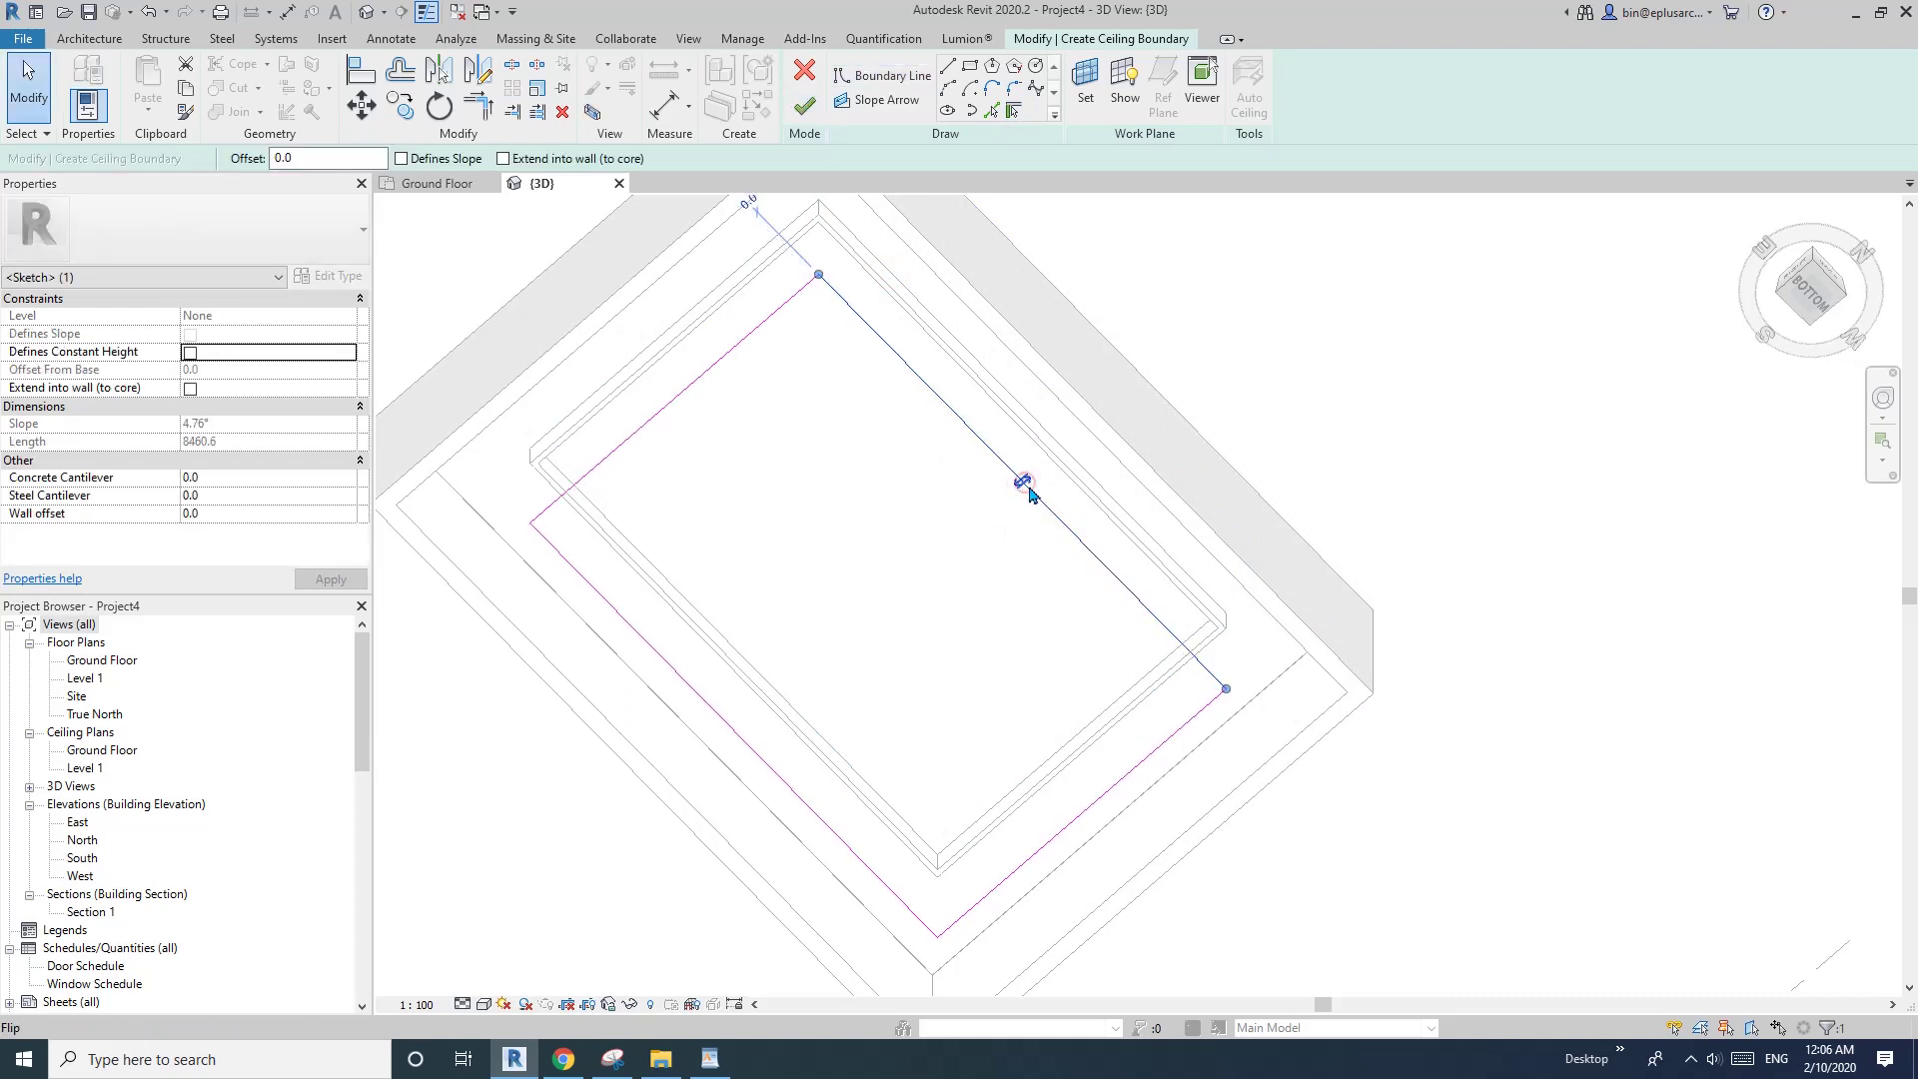
key("ctrl+z")
key("ctrl+y")
key("ctrl+z")
left_click(1020, 483)
left_click(1018, 484)
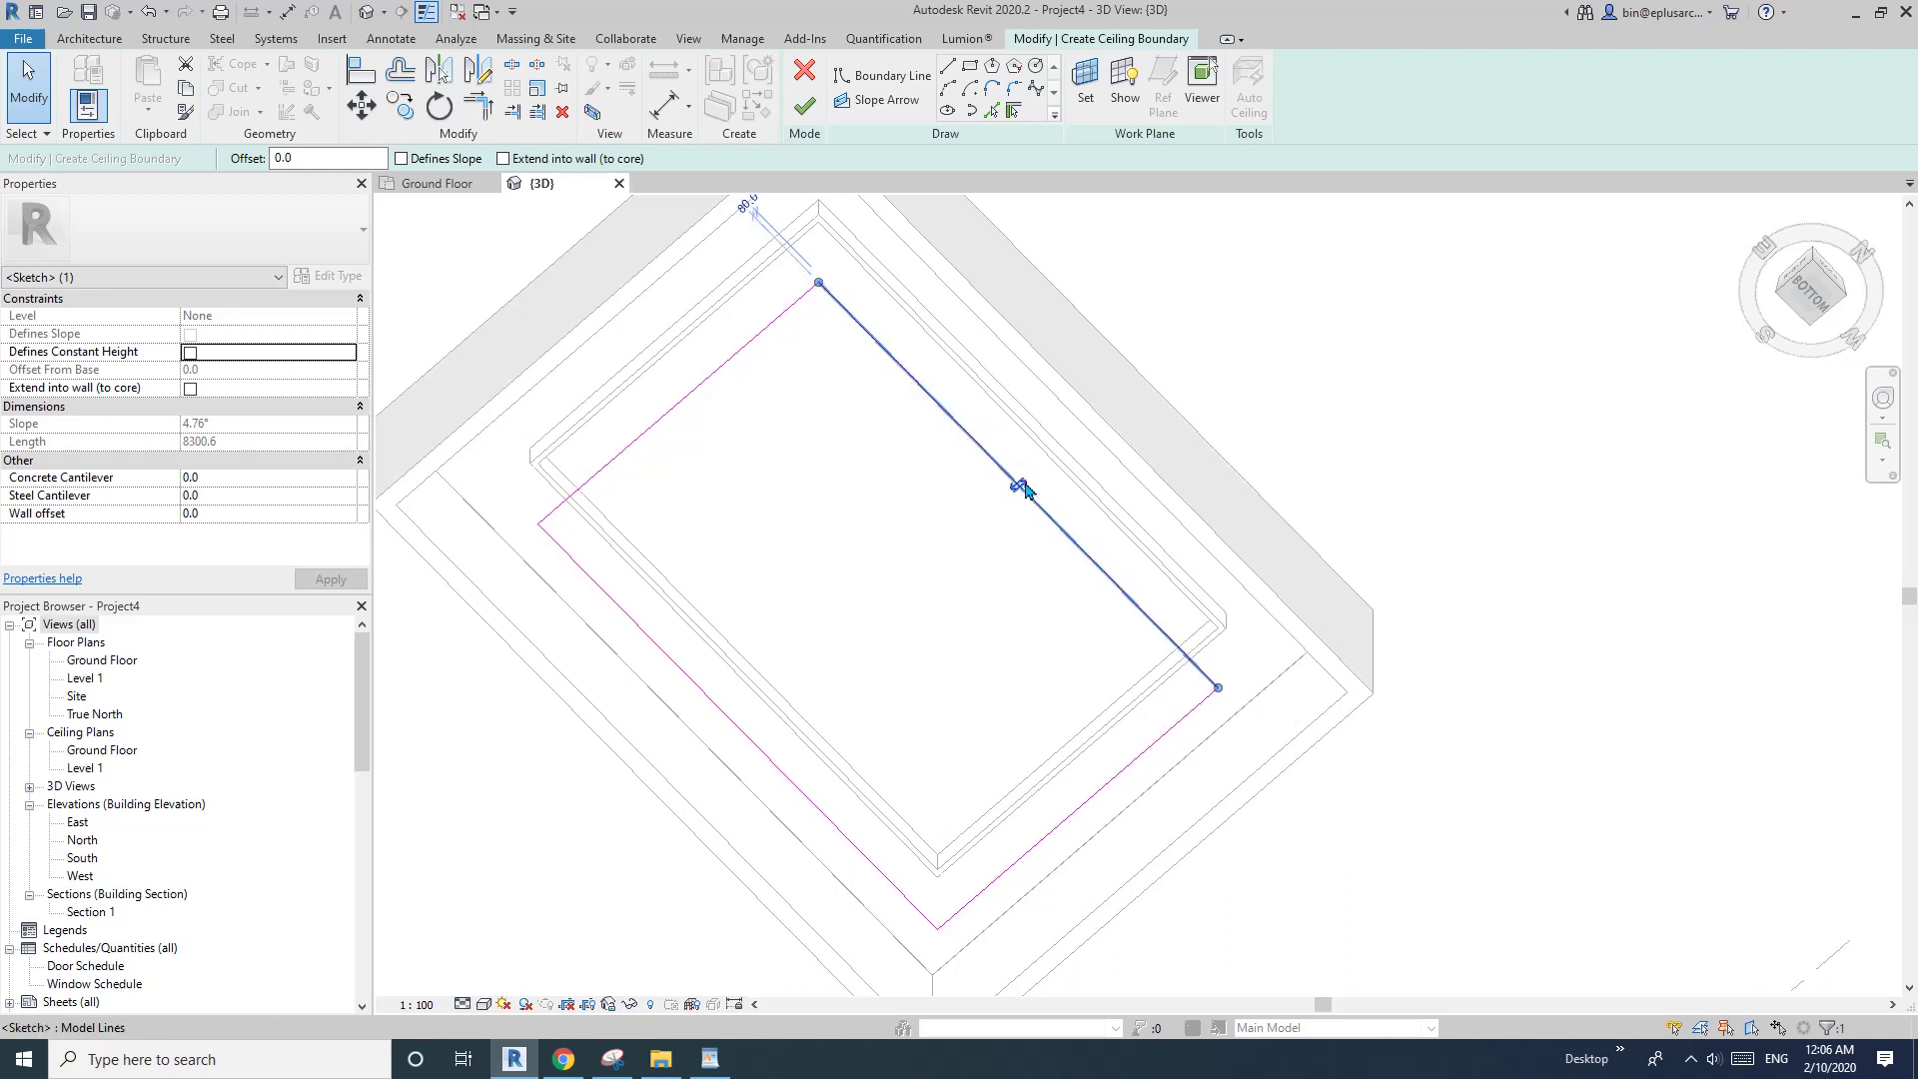
middle_click_drag(1020, 484, 989, 448)
left_click(979, 437)
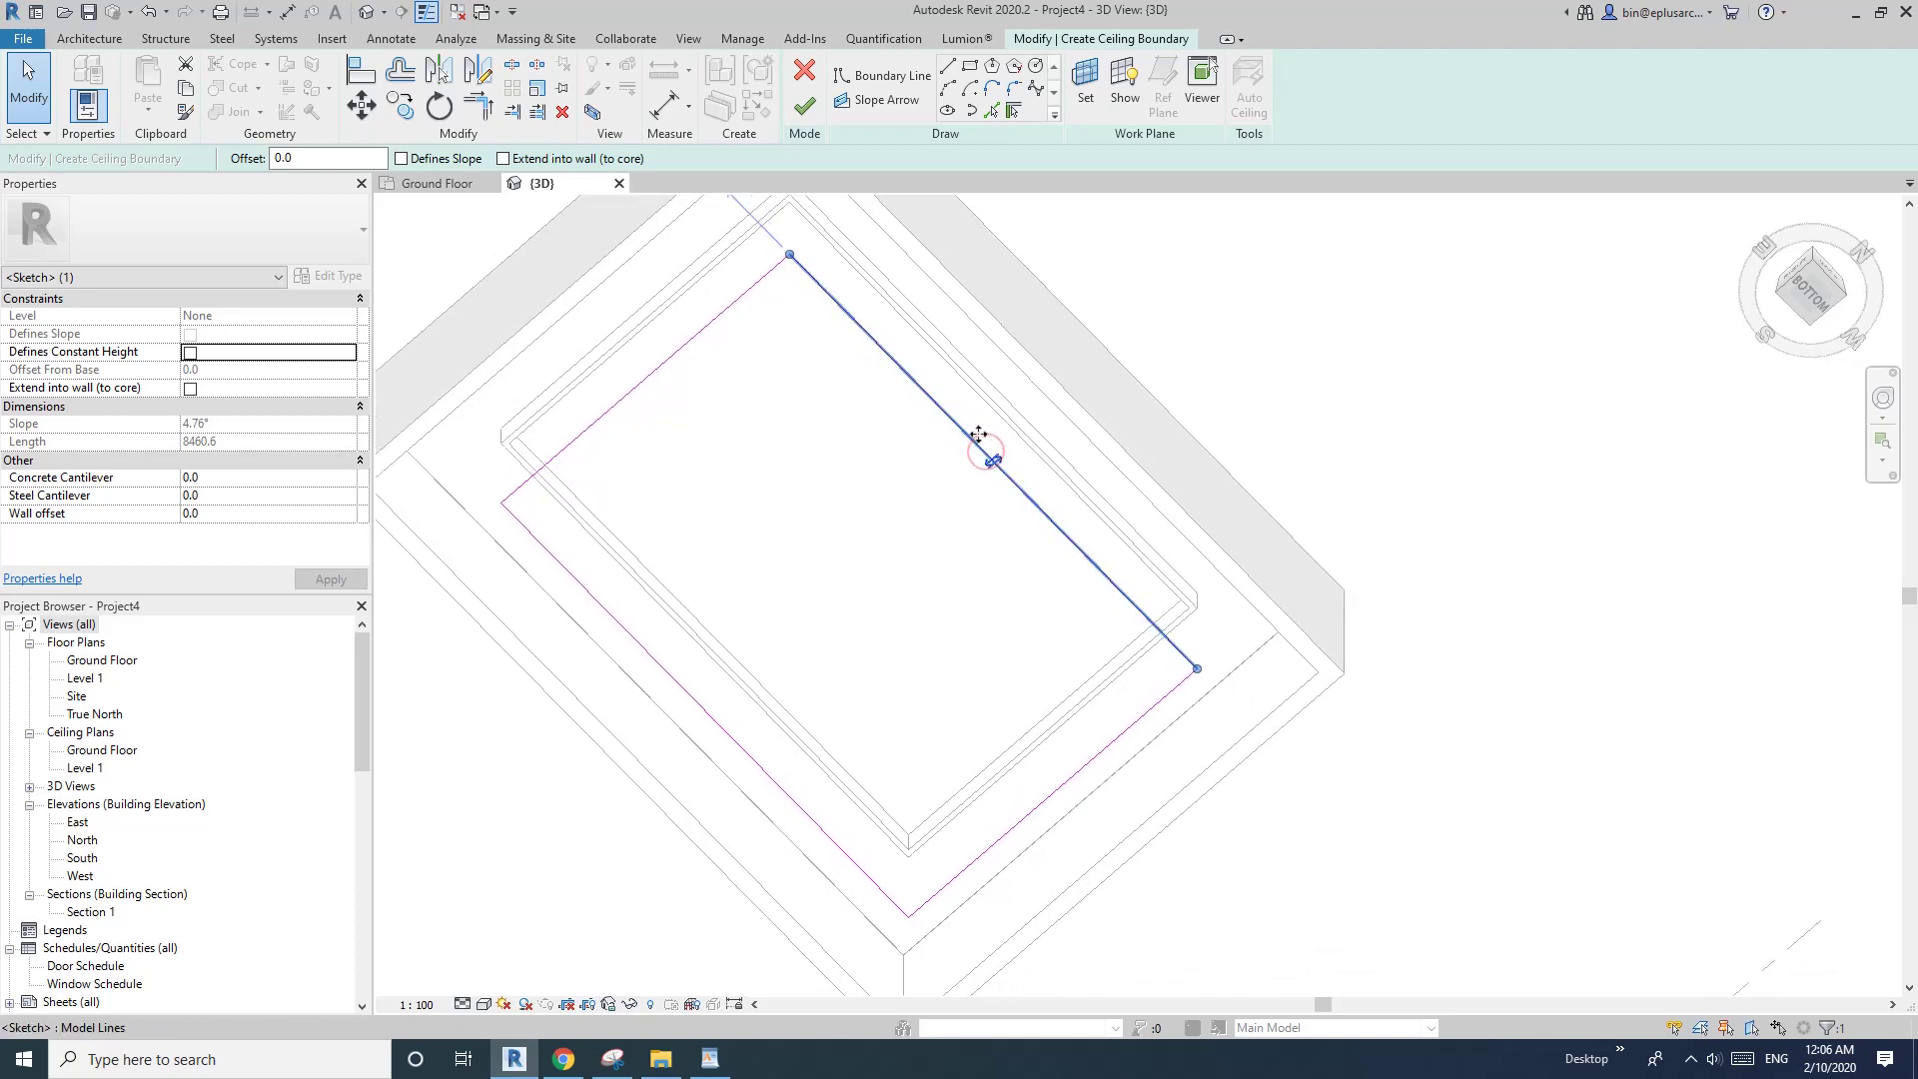
left_click(995, 467)
left_click(991, 461)
left_click(997, 467)
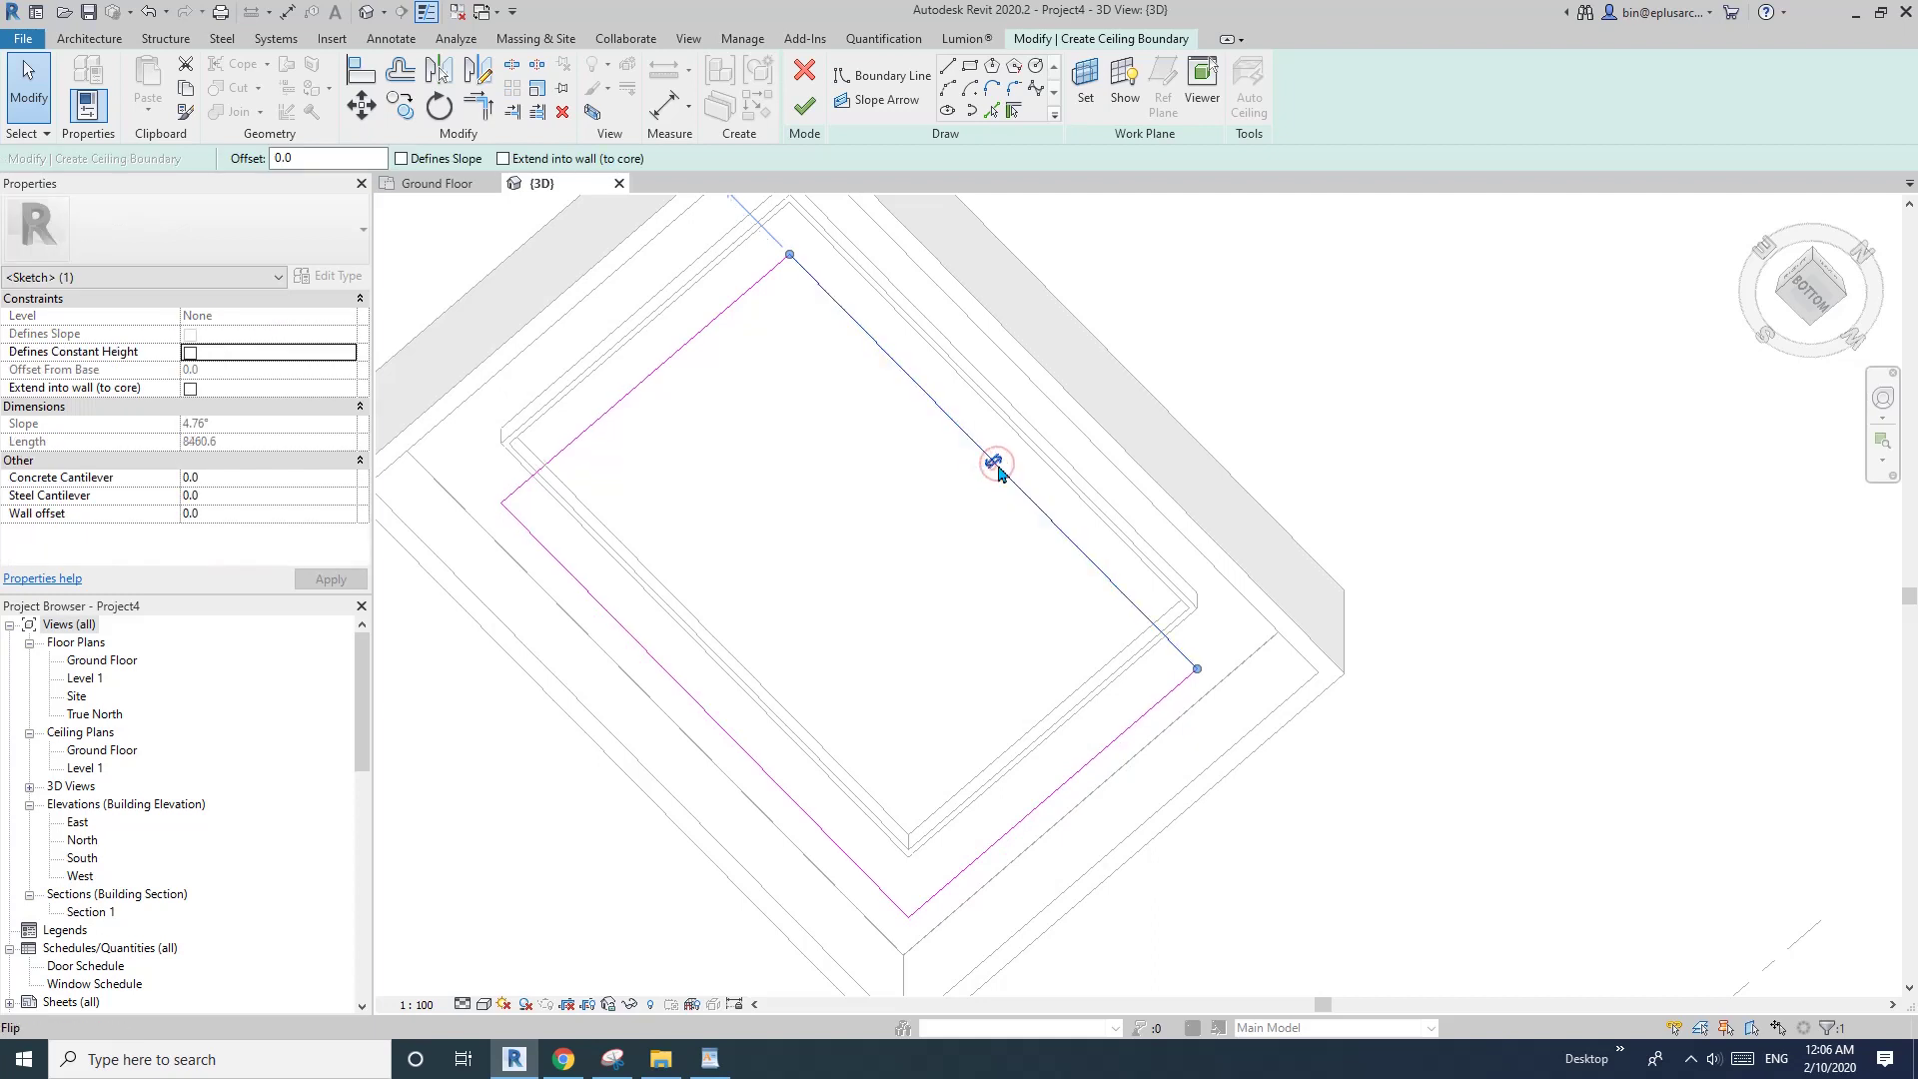
left_click(997, 465)
left_click(996, 463)
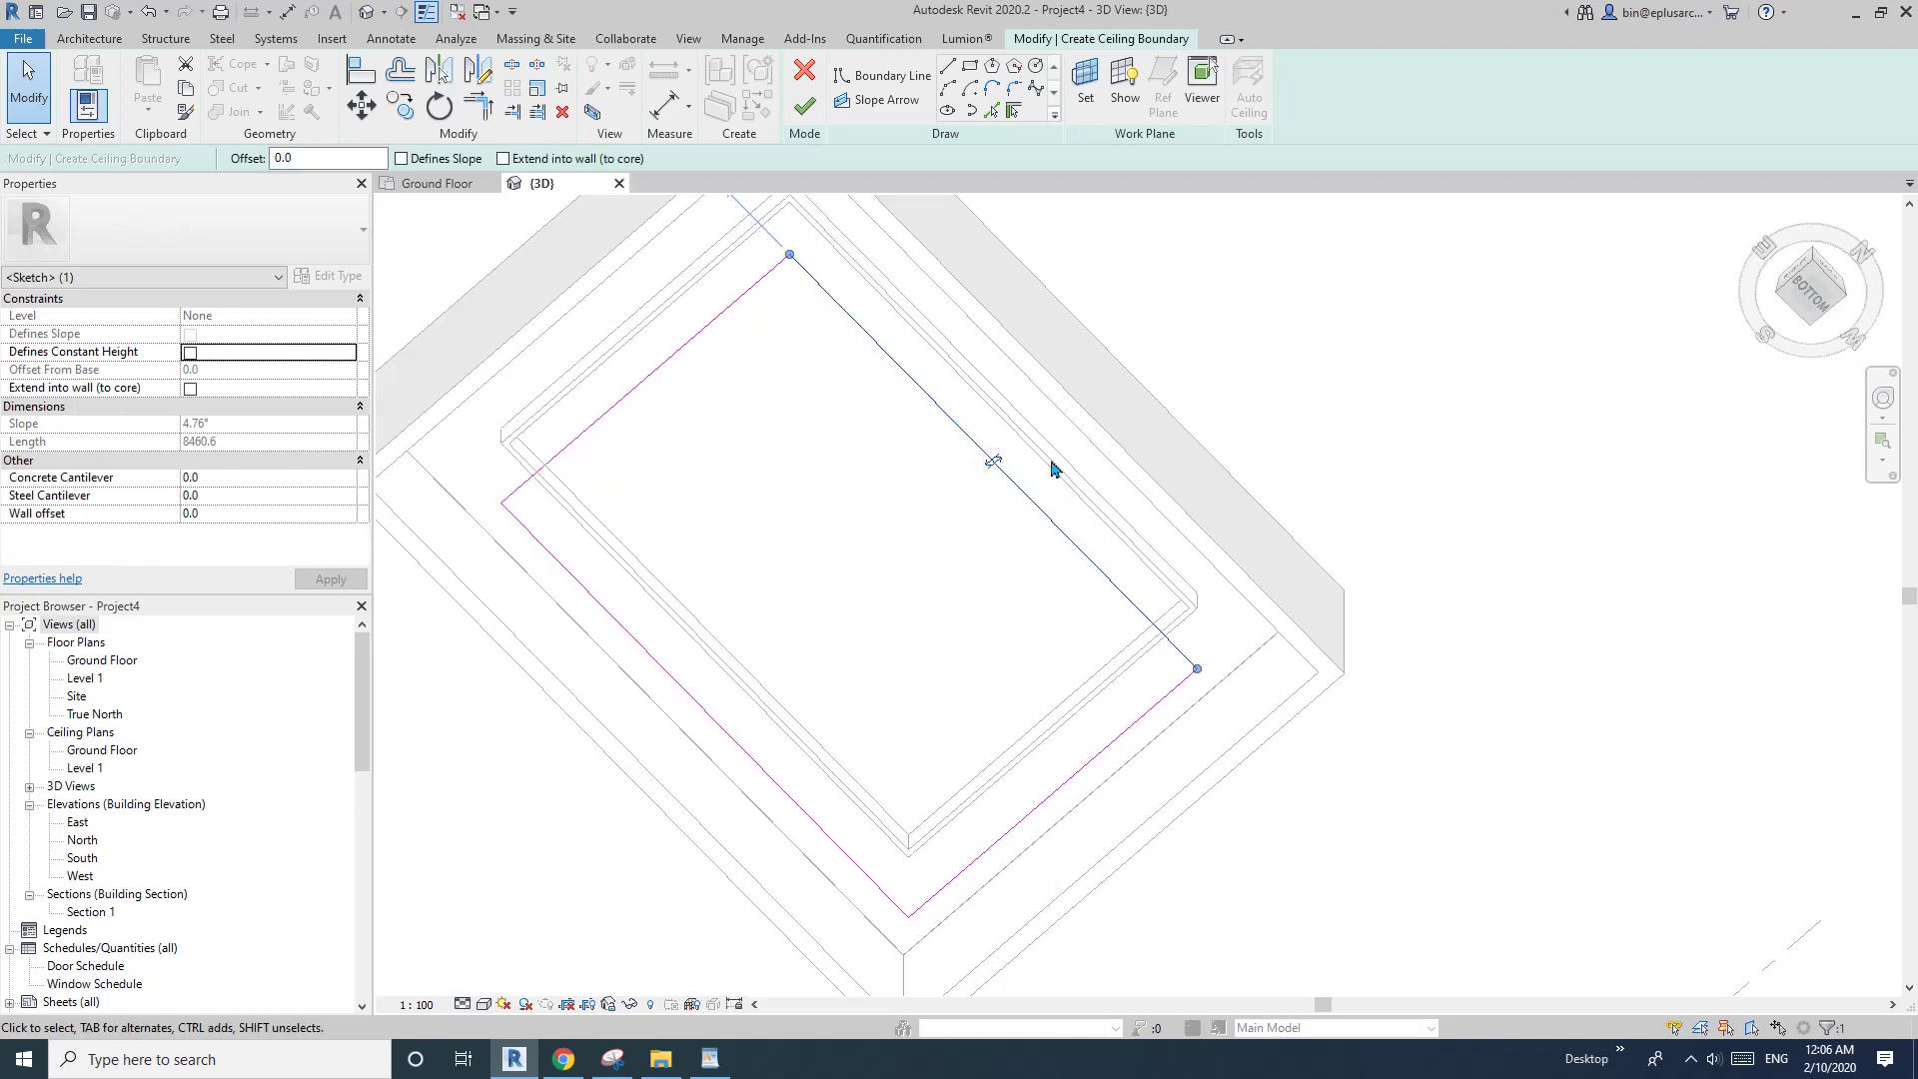
left_click(994, 466)
left_click(994, 466)
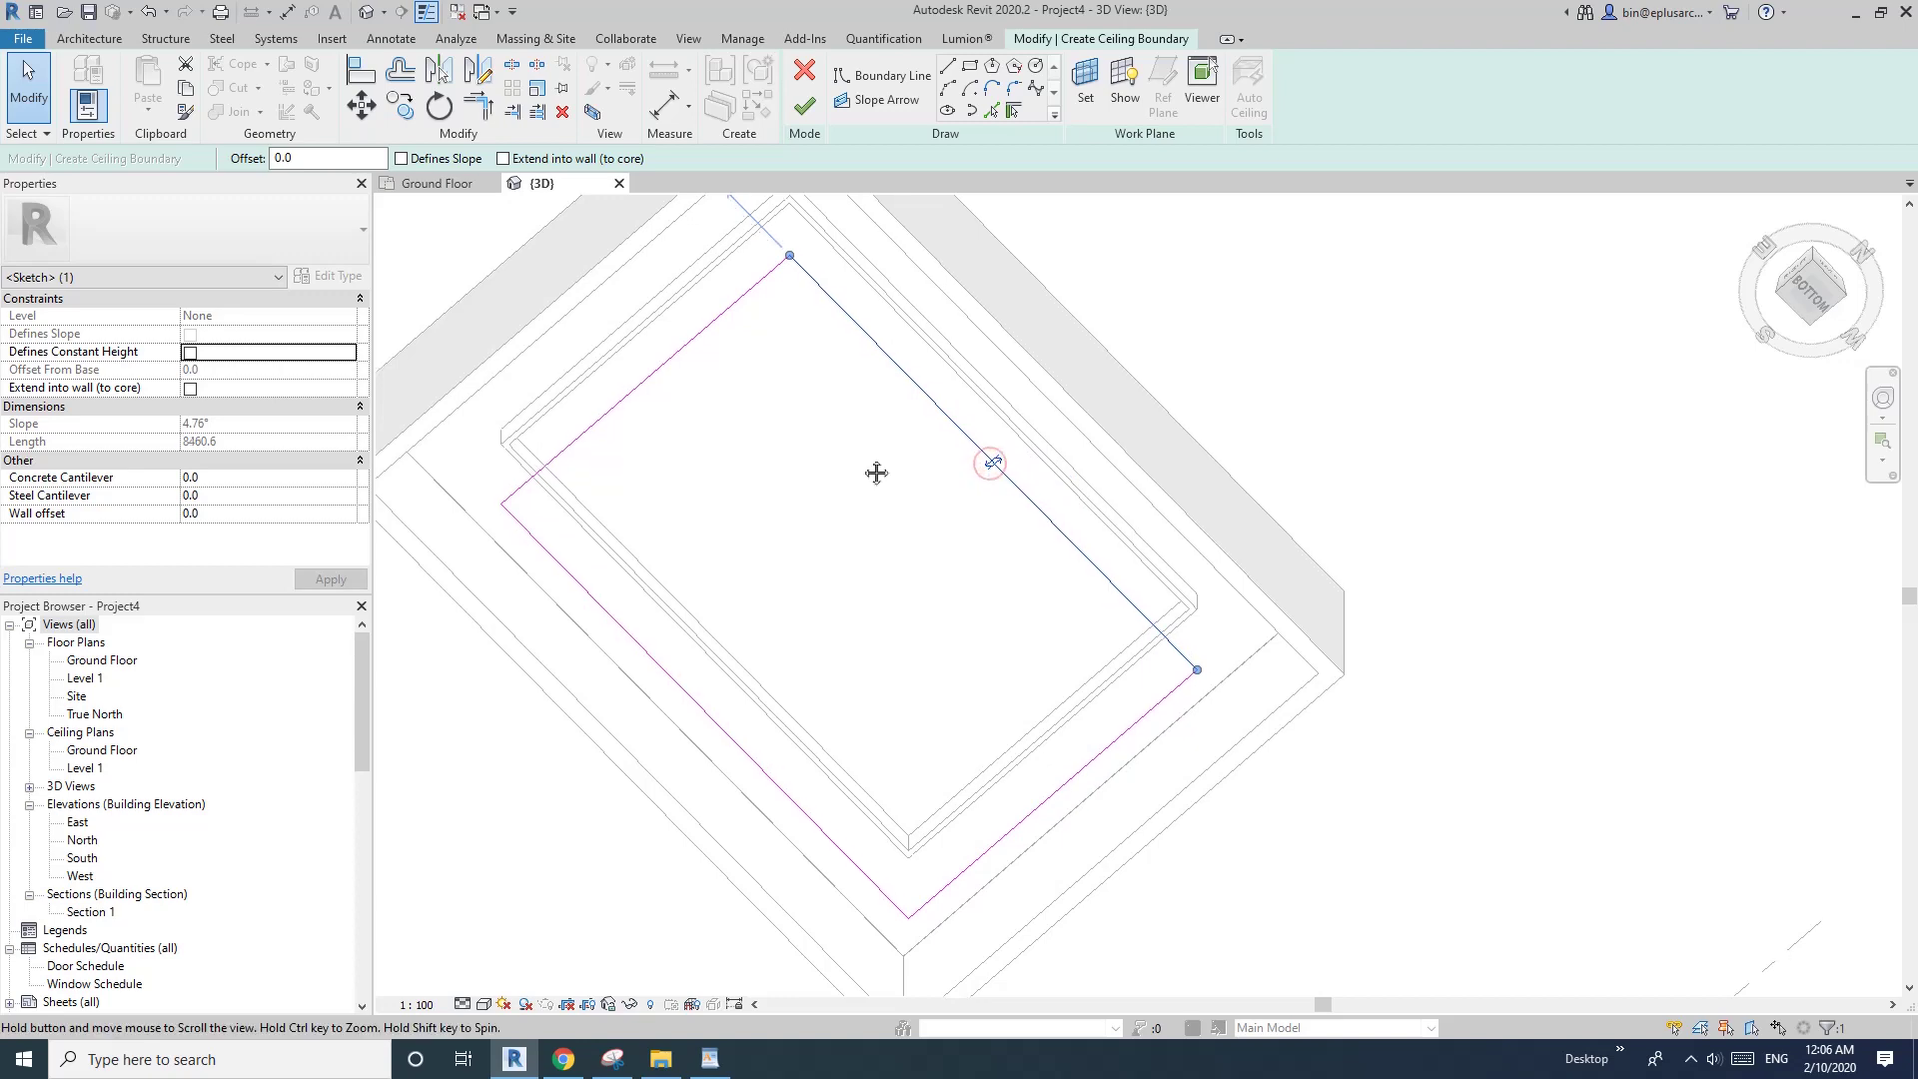
- Finish the ceiling sketch and set the new ceiling's height offset from the Ground Floor level to 2400 mm
scroll(849, 449, "down", 2)
left_click(804, 105)
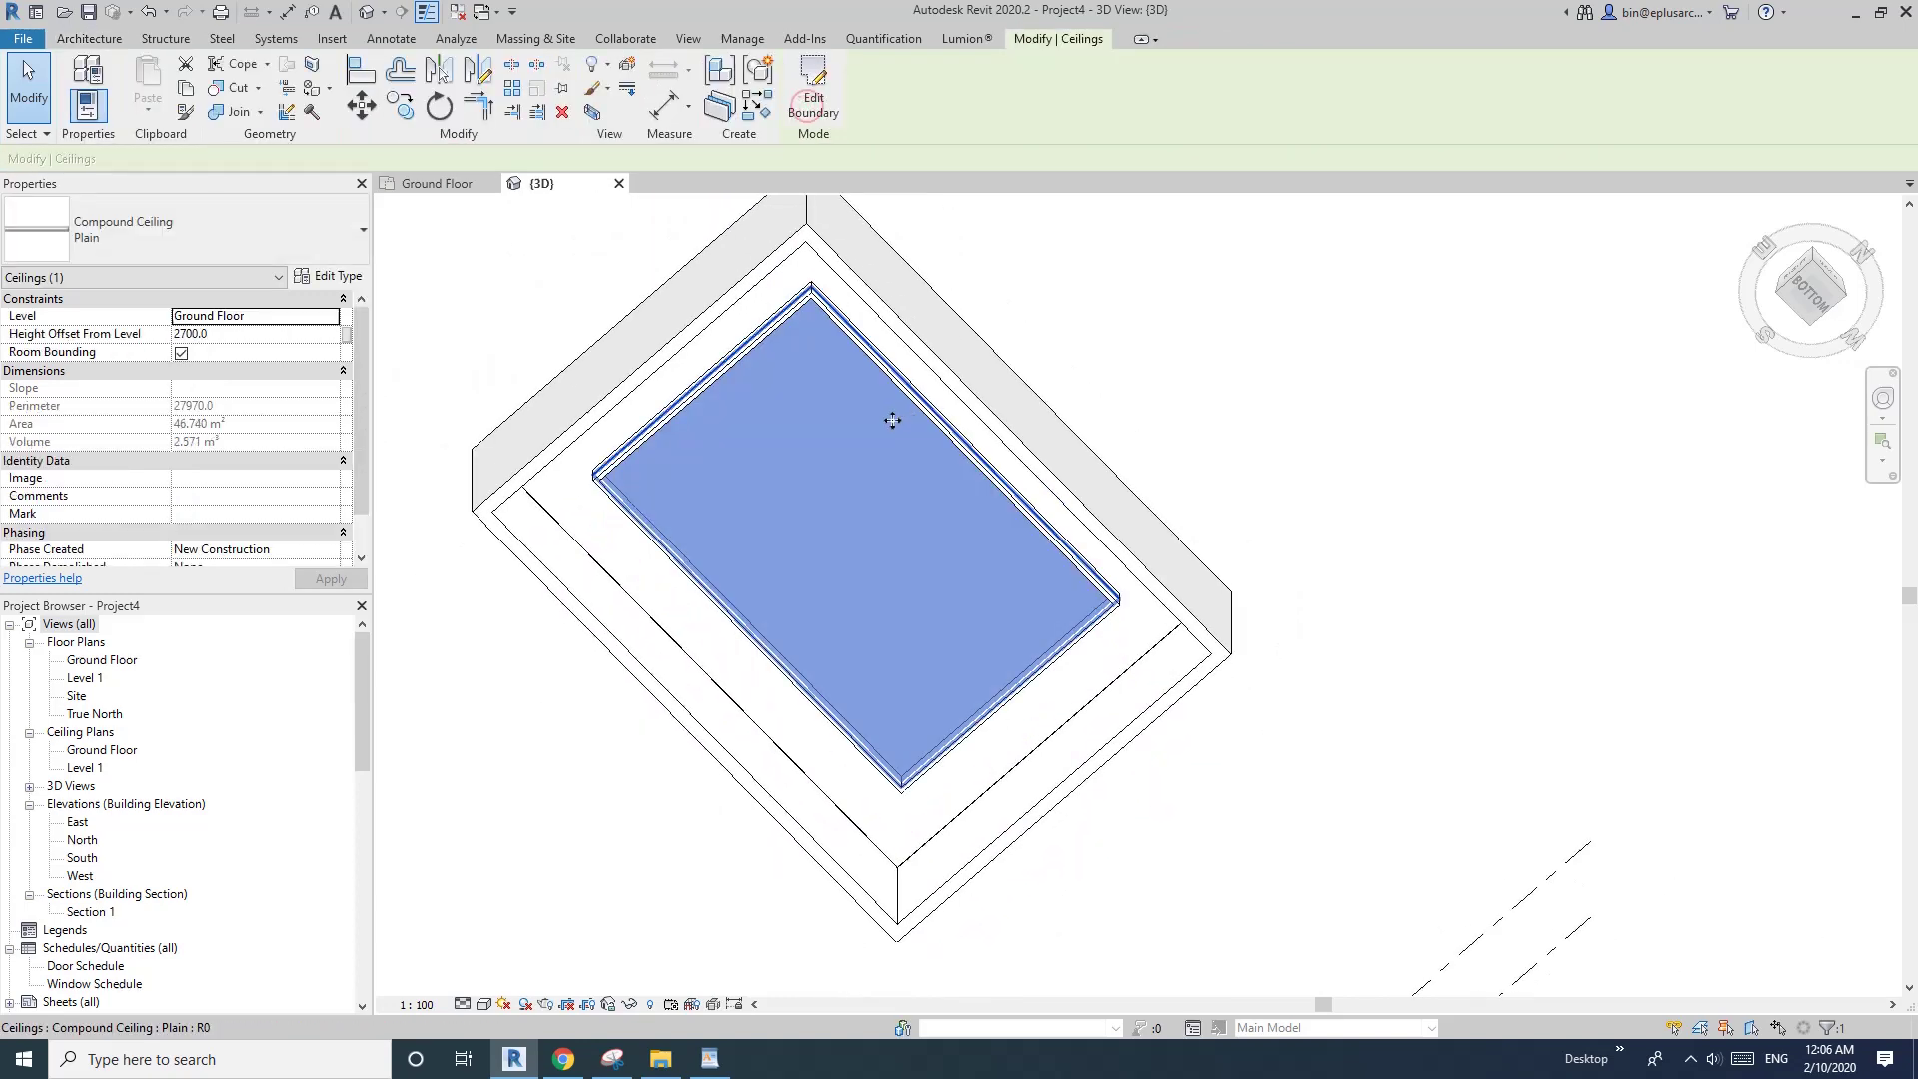
key("Escape")
scroll(837, 354, "up", 2)
scroll(869, 440, "down", 1)
scroll(599, 523, "up", 2)
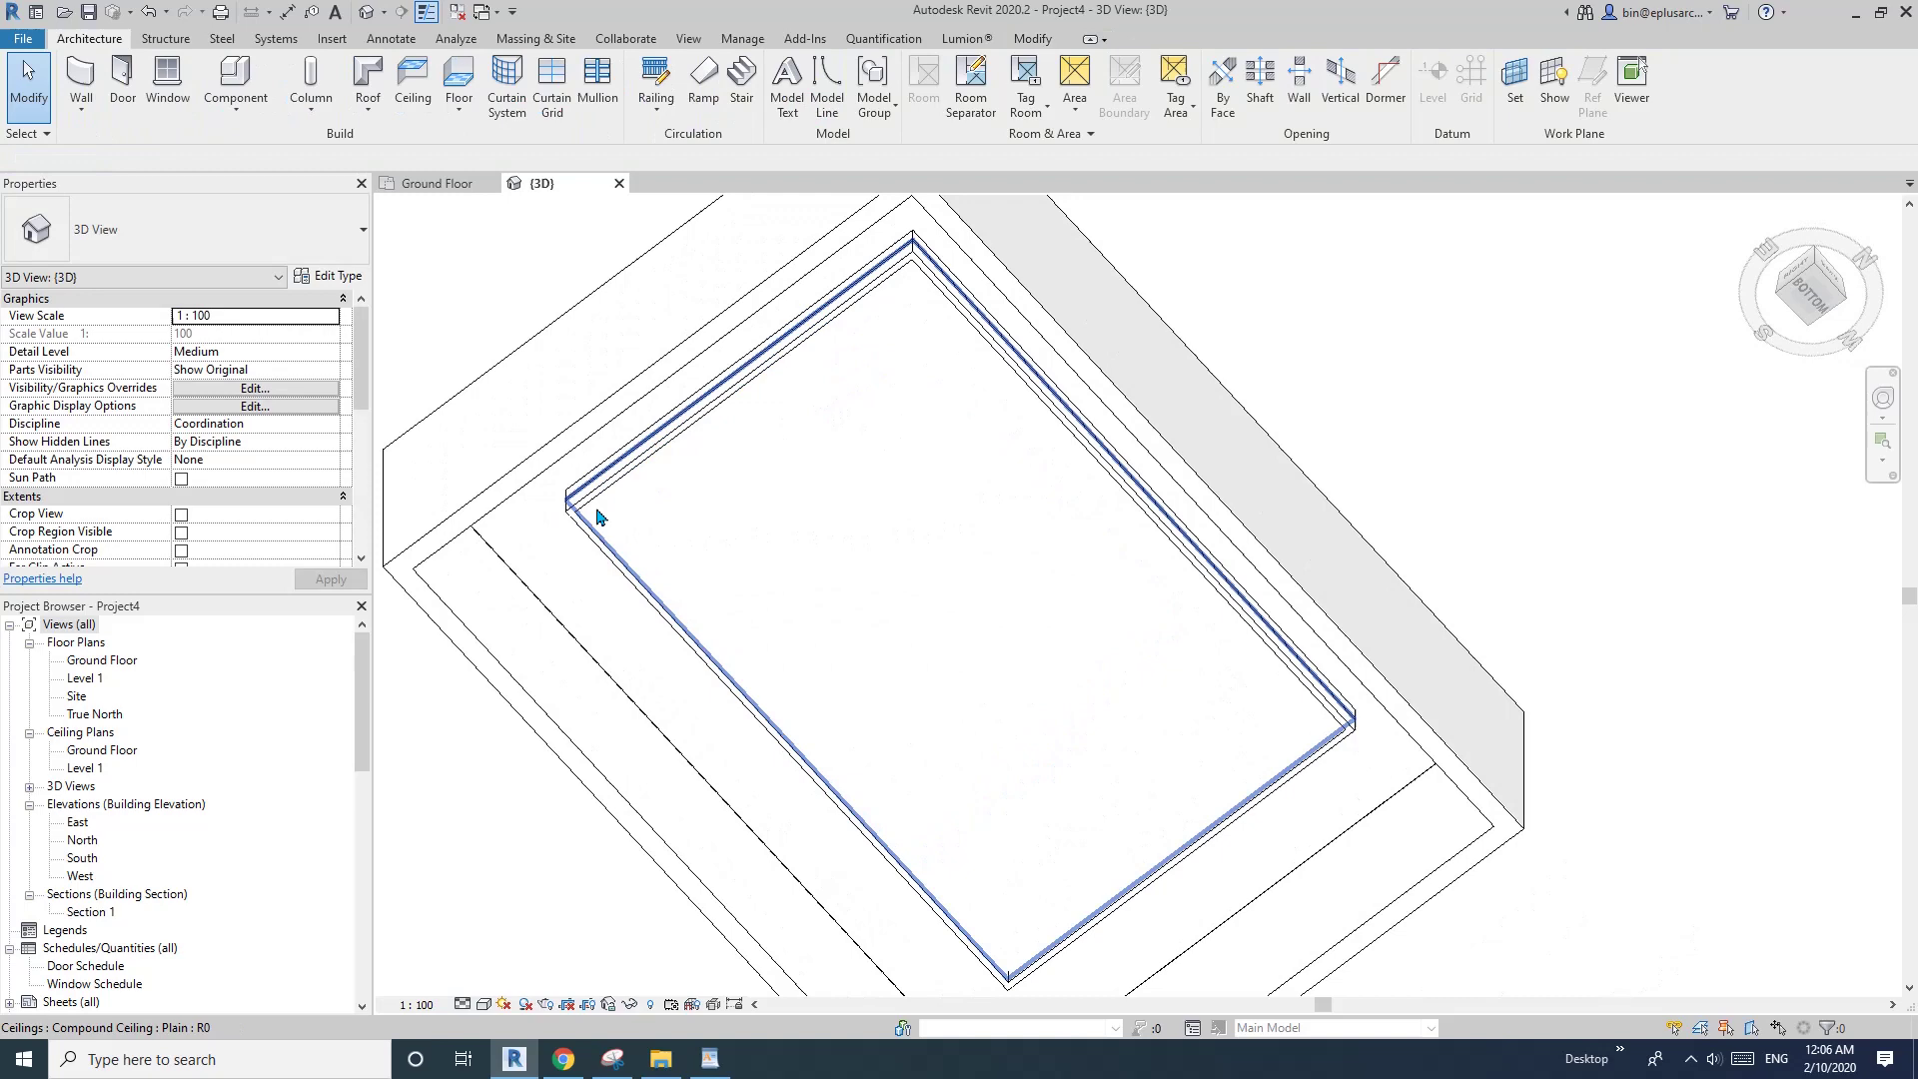
left_click(789, 554)
middle_click_drag(789, 555, 804, 510)
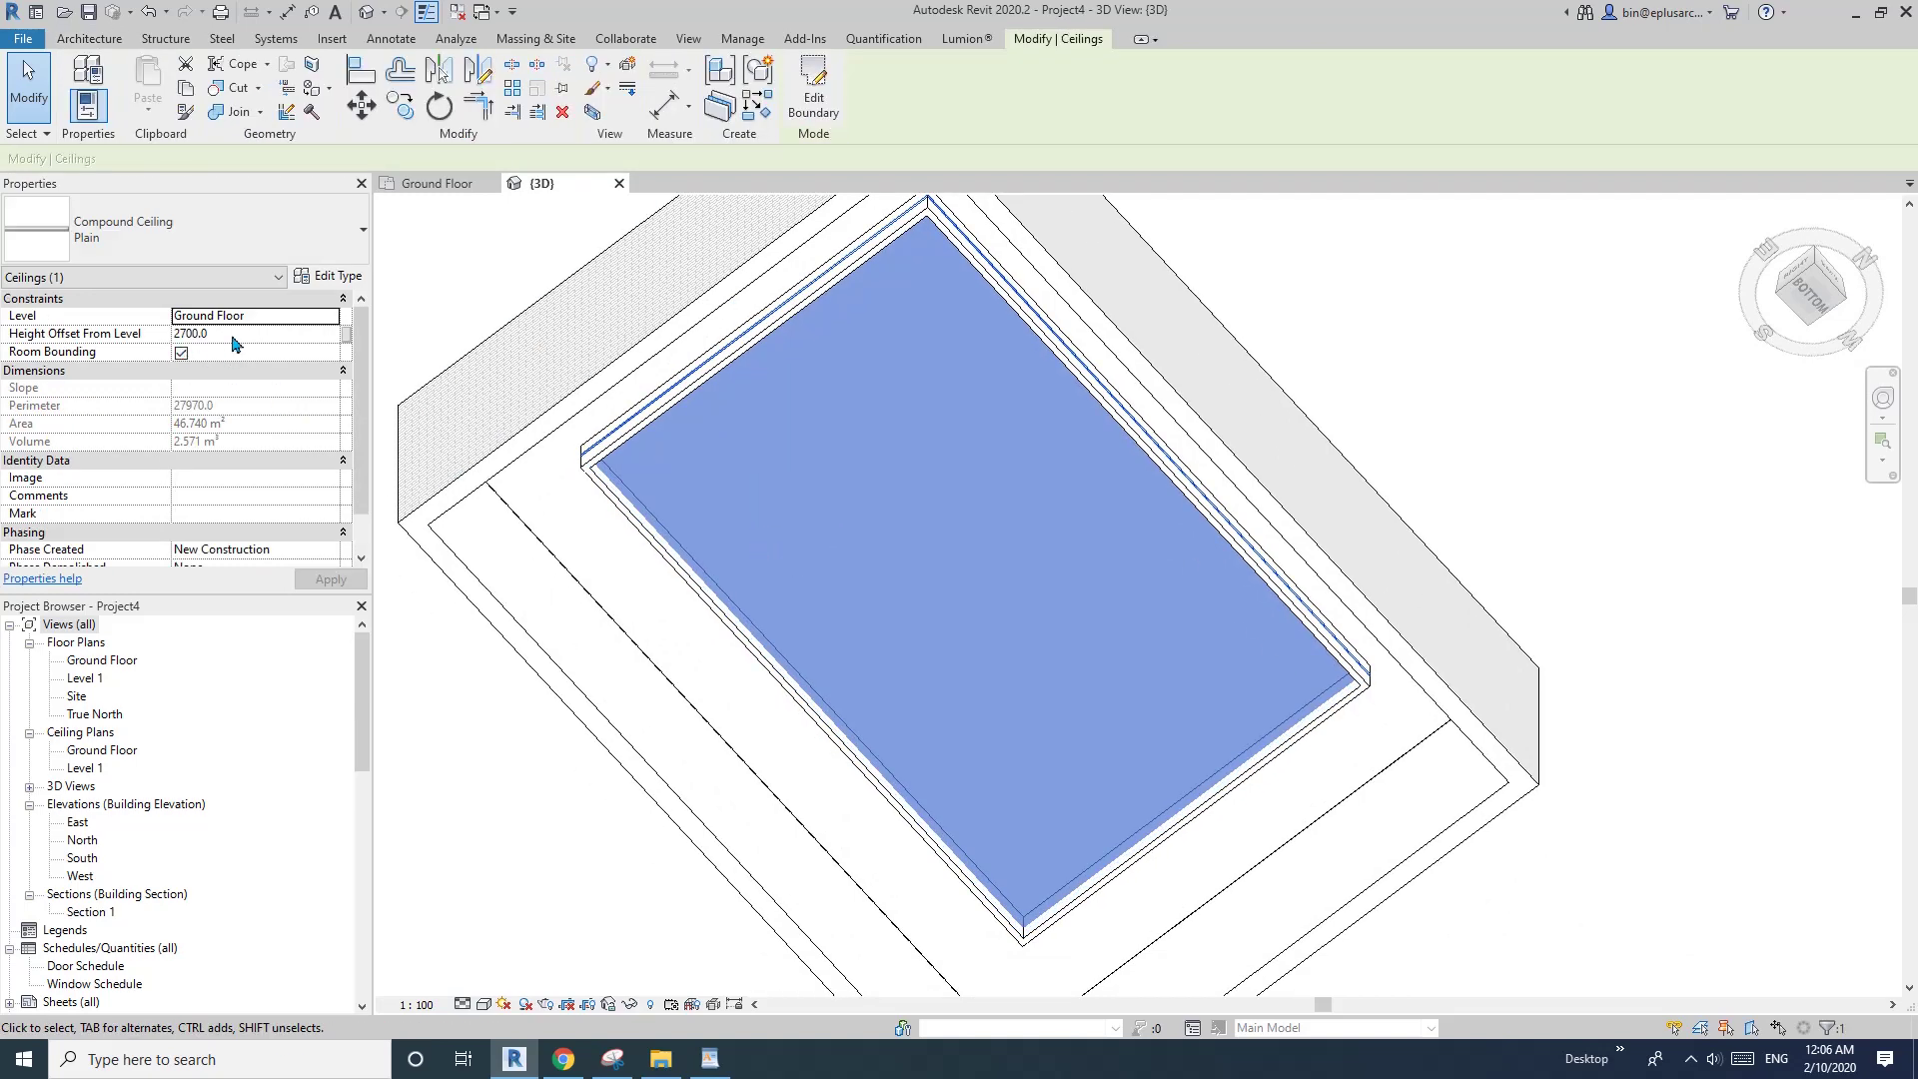
key("Return")
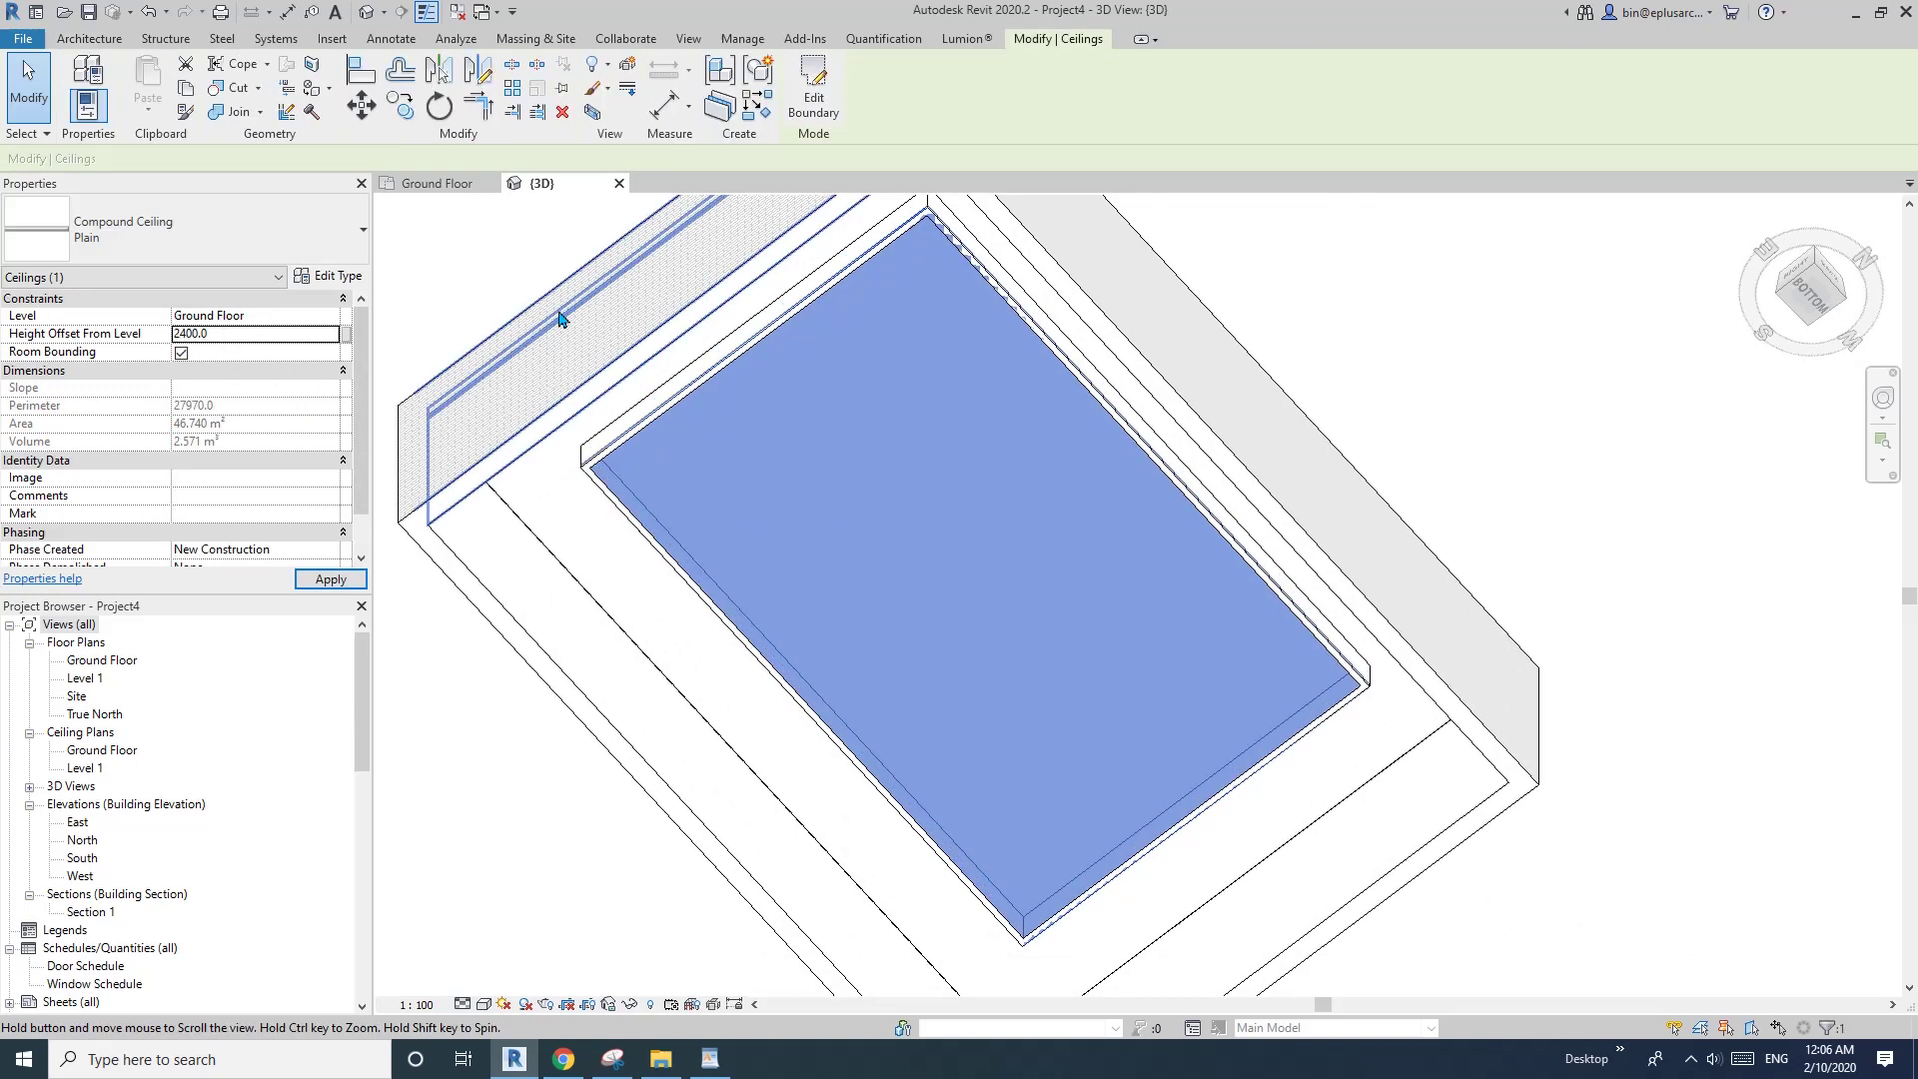
key("Escape")
- Examine how the lower ceiling meets the stud bulkhead walls at their corners, in shaded and hidden line display
scroll(861, 429, "up", 4)
scroll(885, 257, "up", 2)
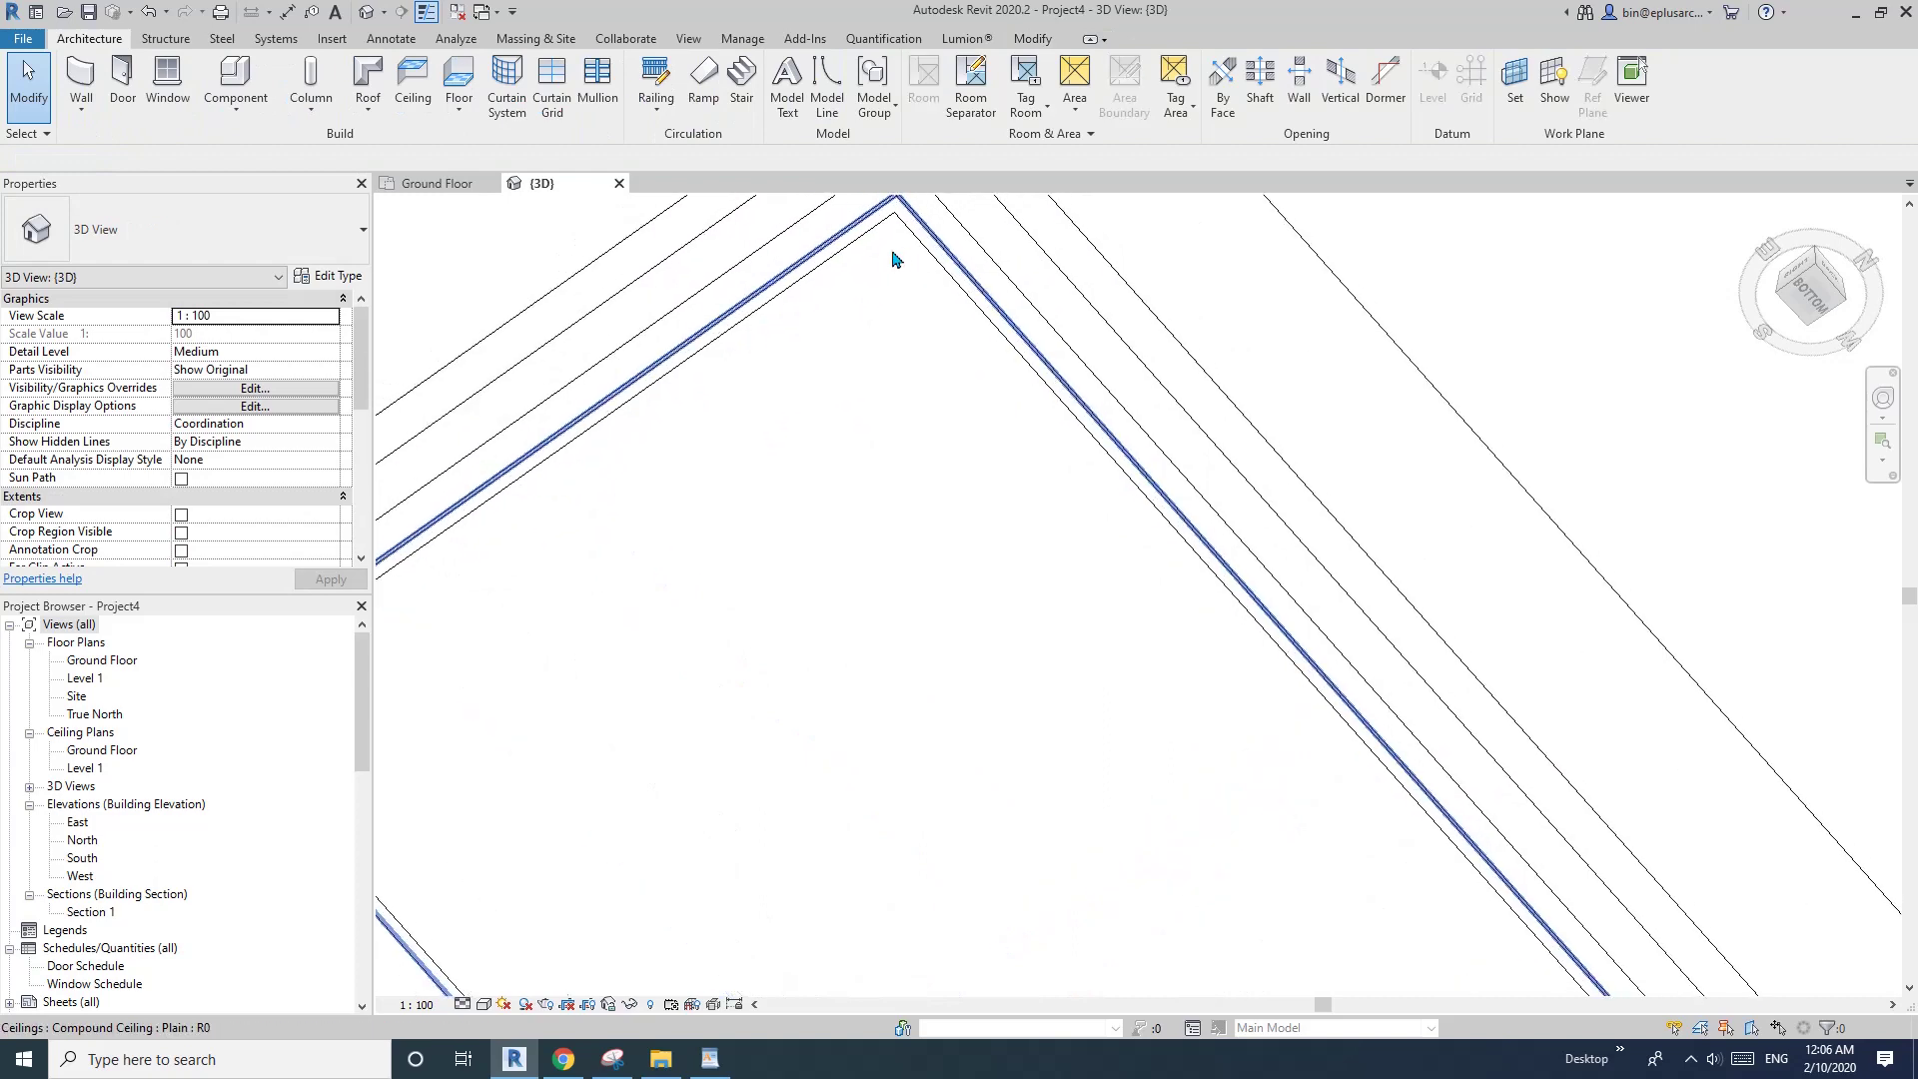
middle_click_drag(901, 236, 878, 399)
scroll(865, 364, "up", 2)
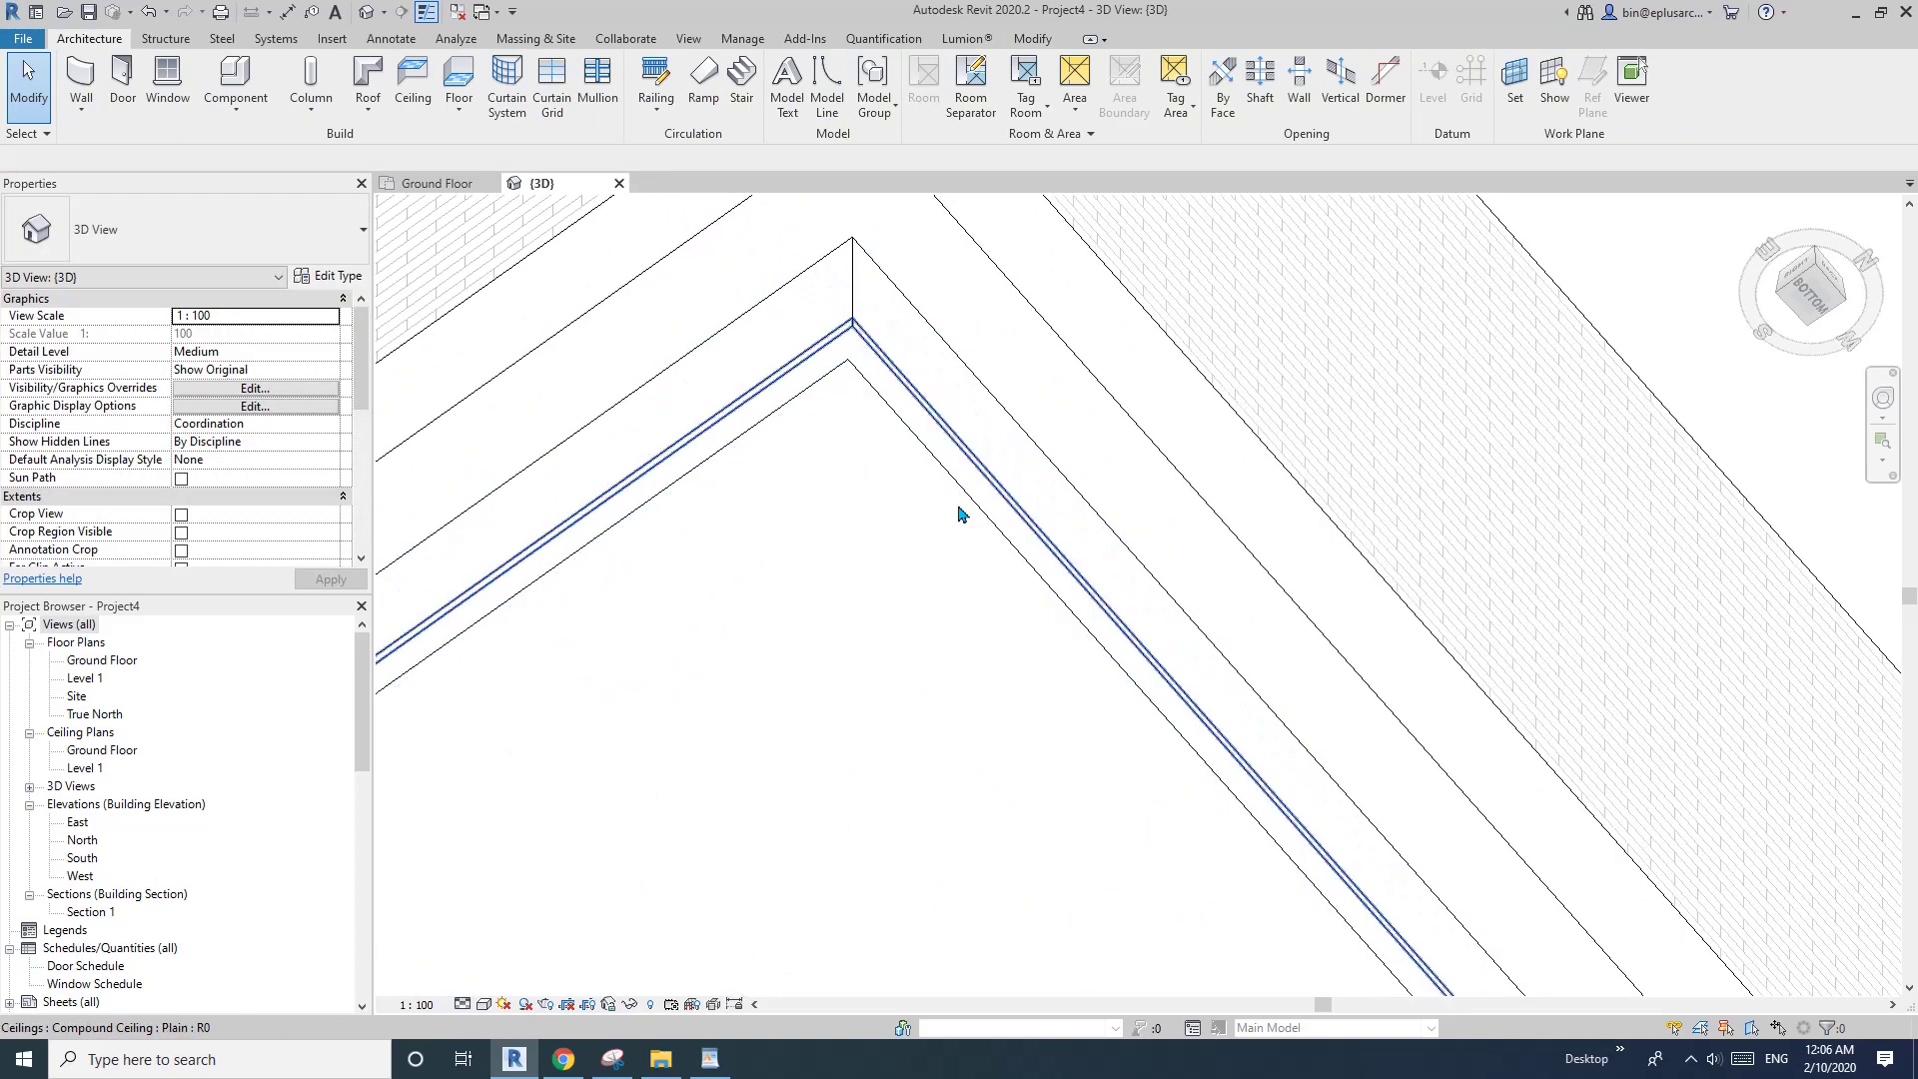
mouse_move(959, 514)
middle_mouse_down("shift")
mouse_move(979, 514)
mouse_move(925, 476)
mouse_move(893, 483)
middle_mouse_up("shift")
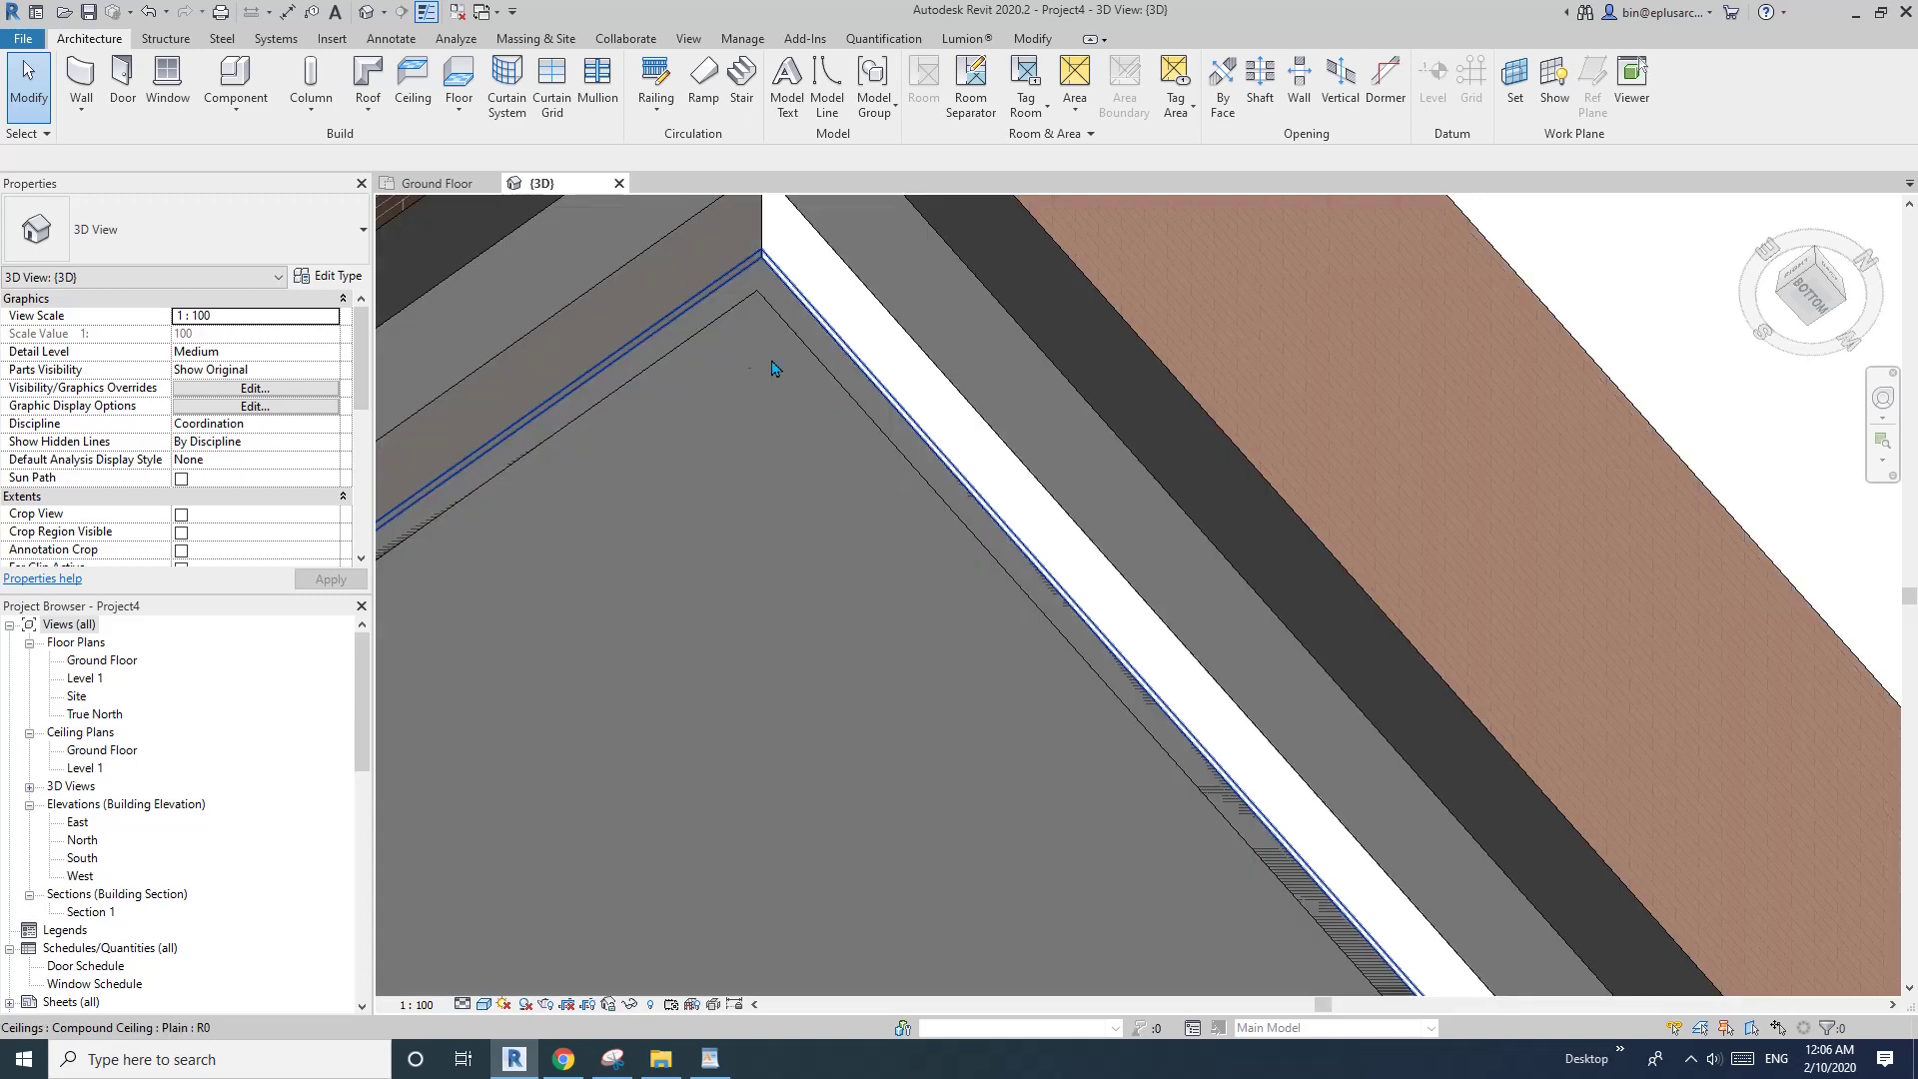
middle_click_drag(772, 368, 1059, 571, "shift")
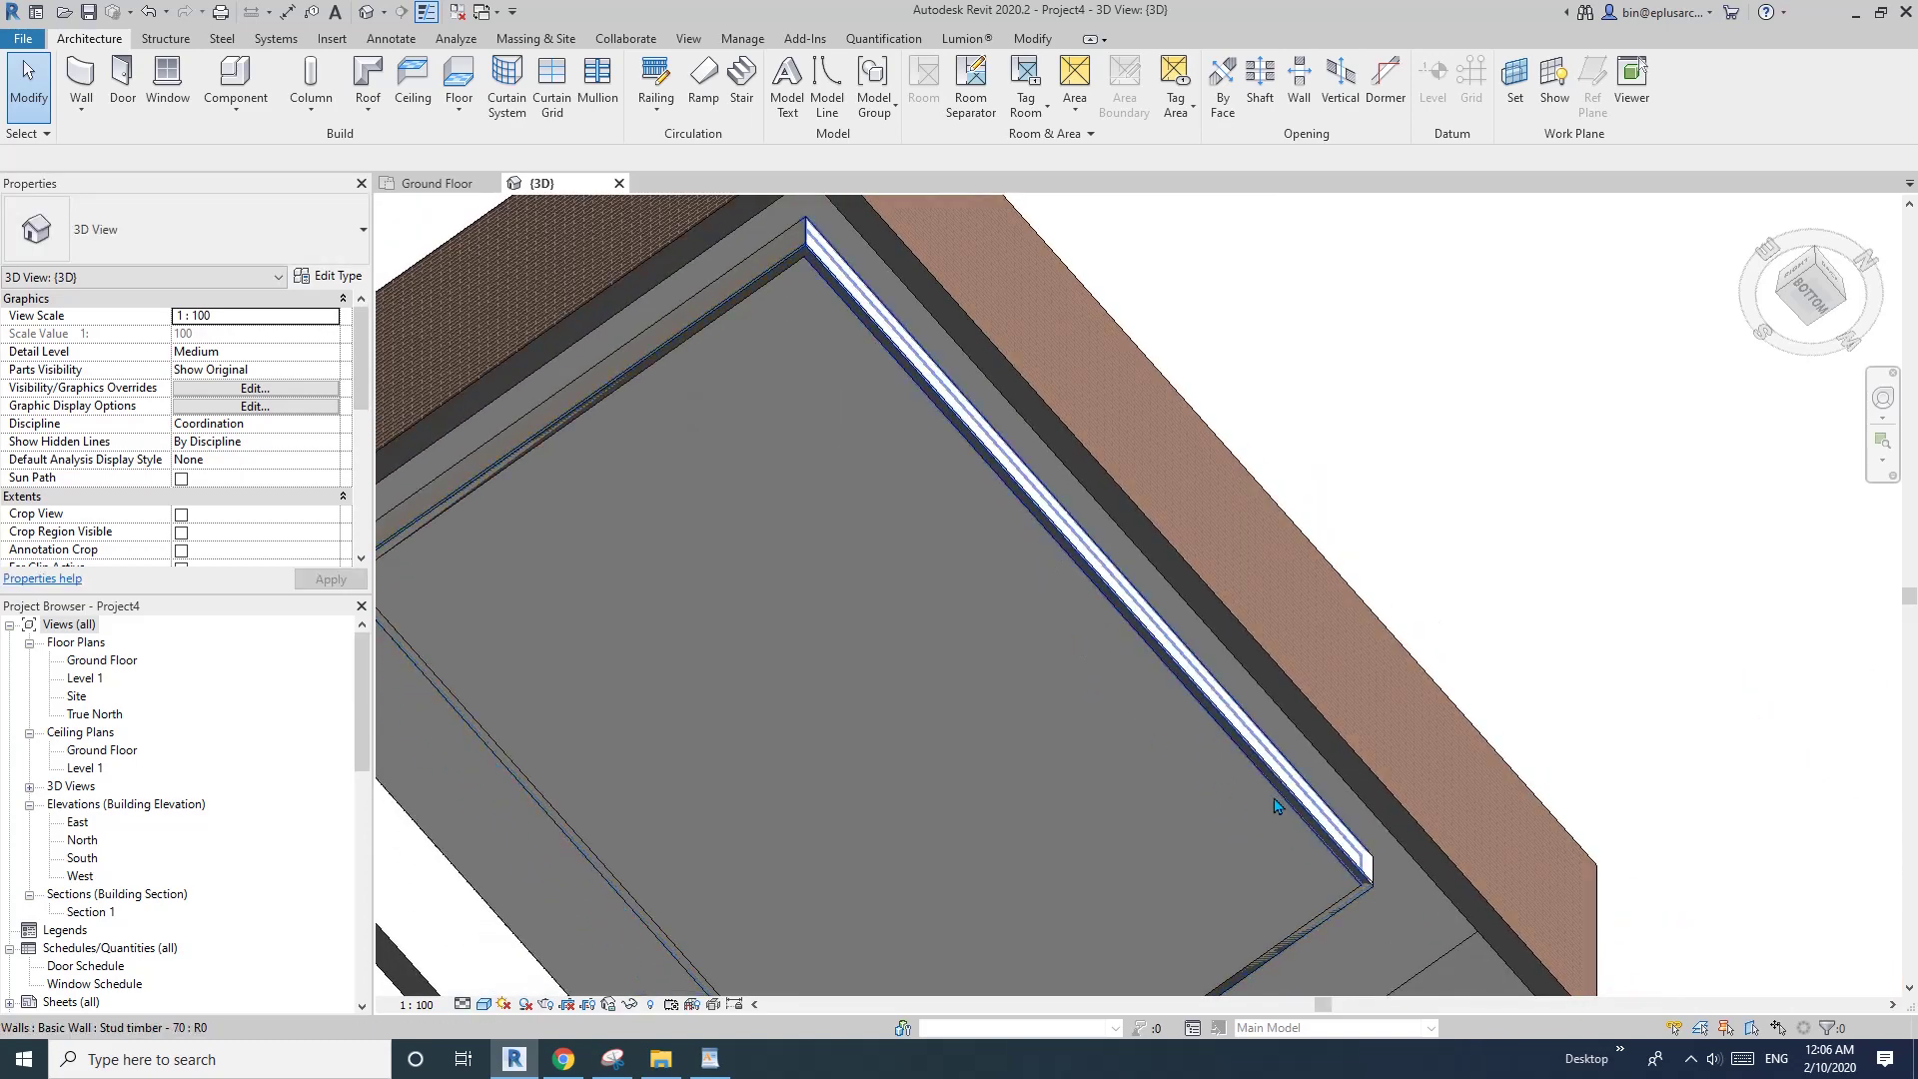
middle_click_drag(617, 448, 740, 427)
middle_click_drag(487, 558, 811, 436, "shift")
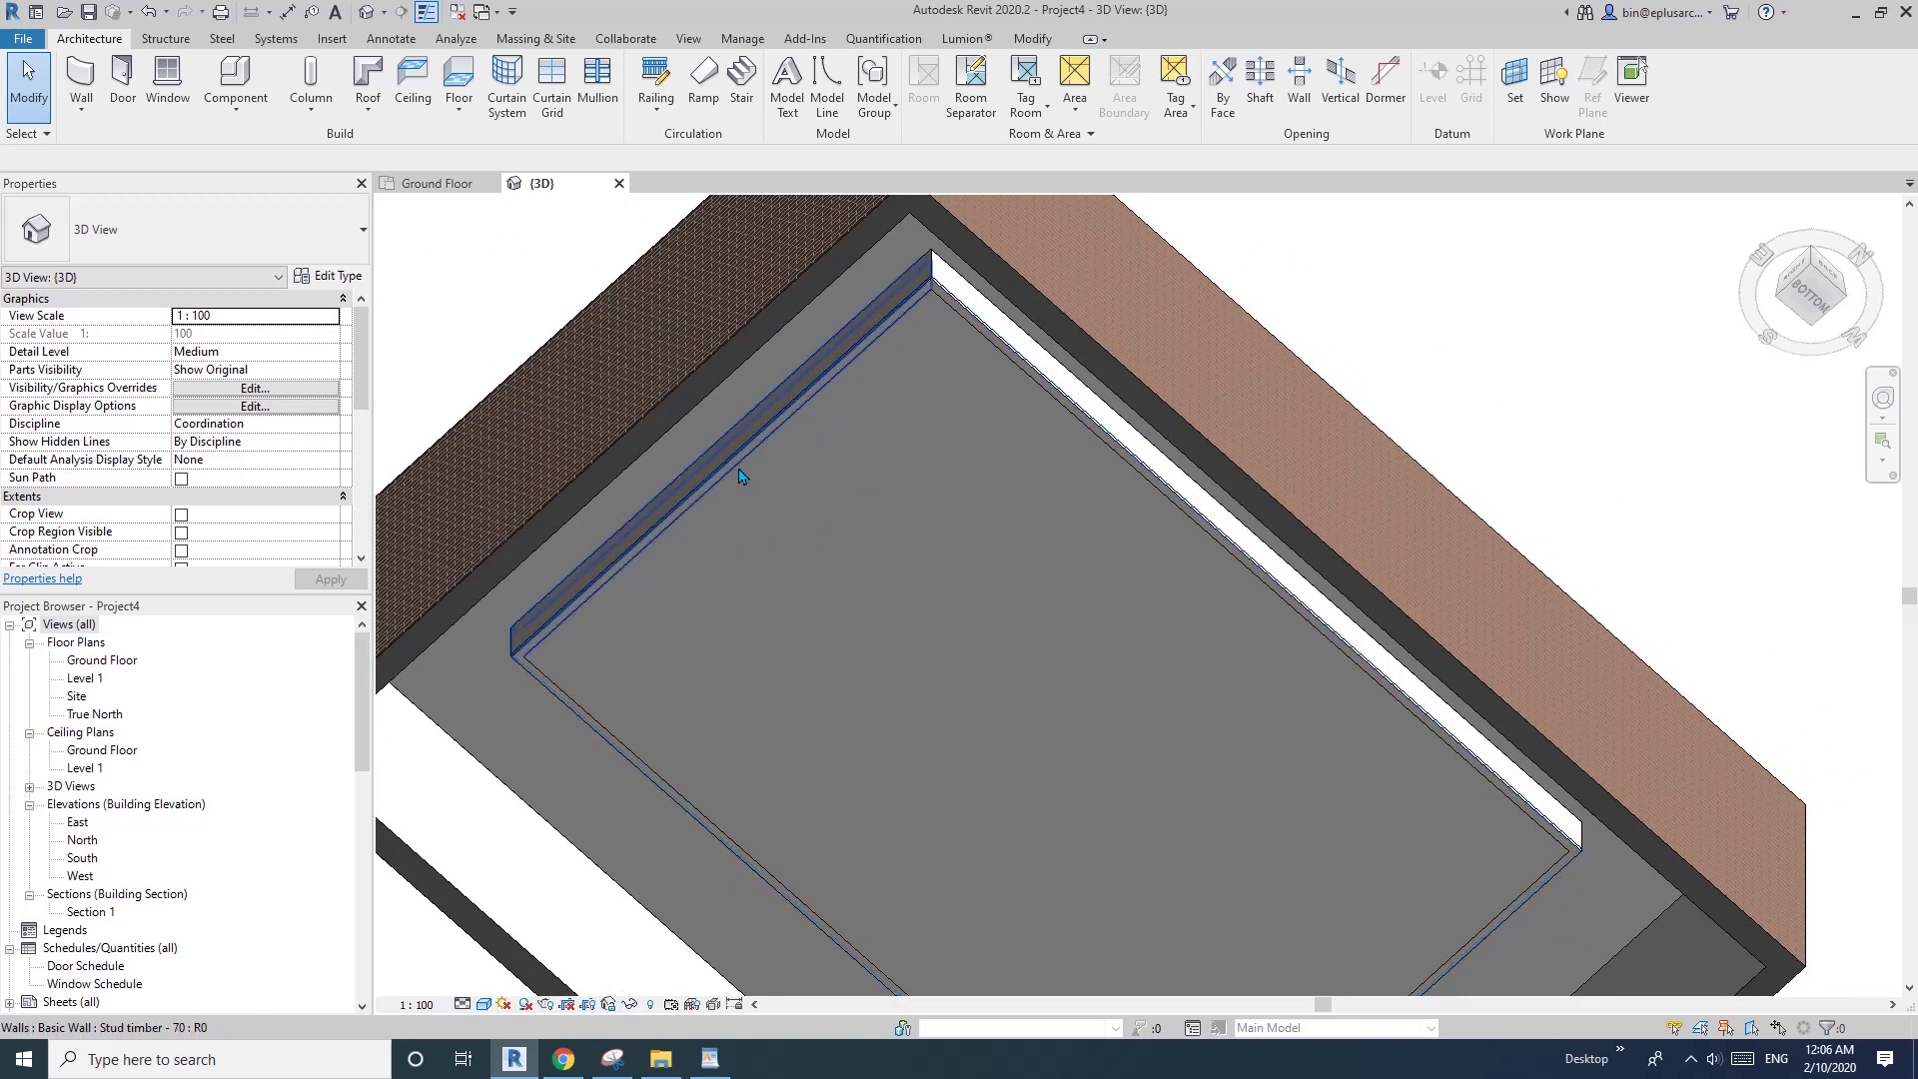
key("l")
scroll(875, 430, "up", 1)
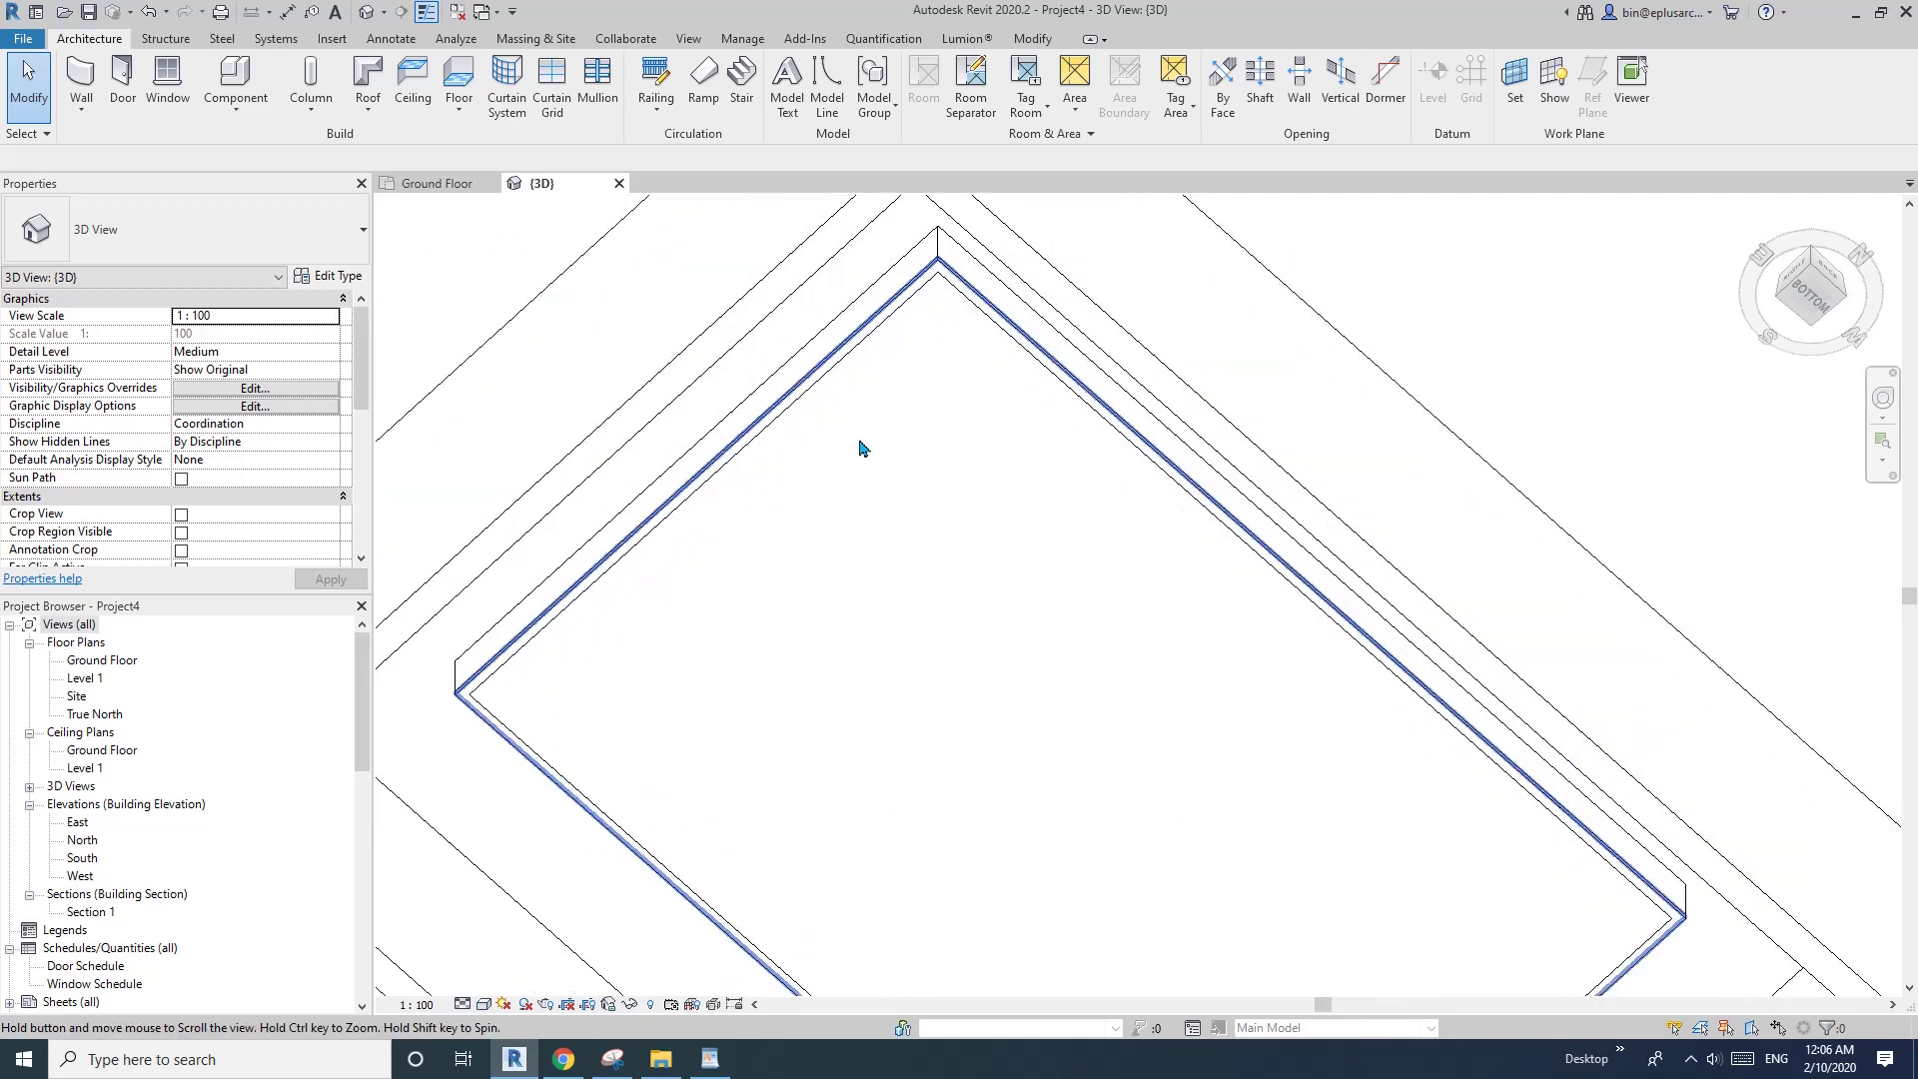
middle_click_drag(860, 445, 712, 499)
- Join the lower ceiling's geometry with the surrounding stud bulkhead walls
left_click(768, 485)
left_click(300, 113)
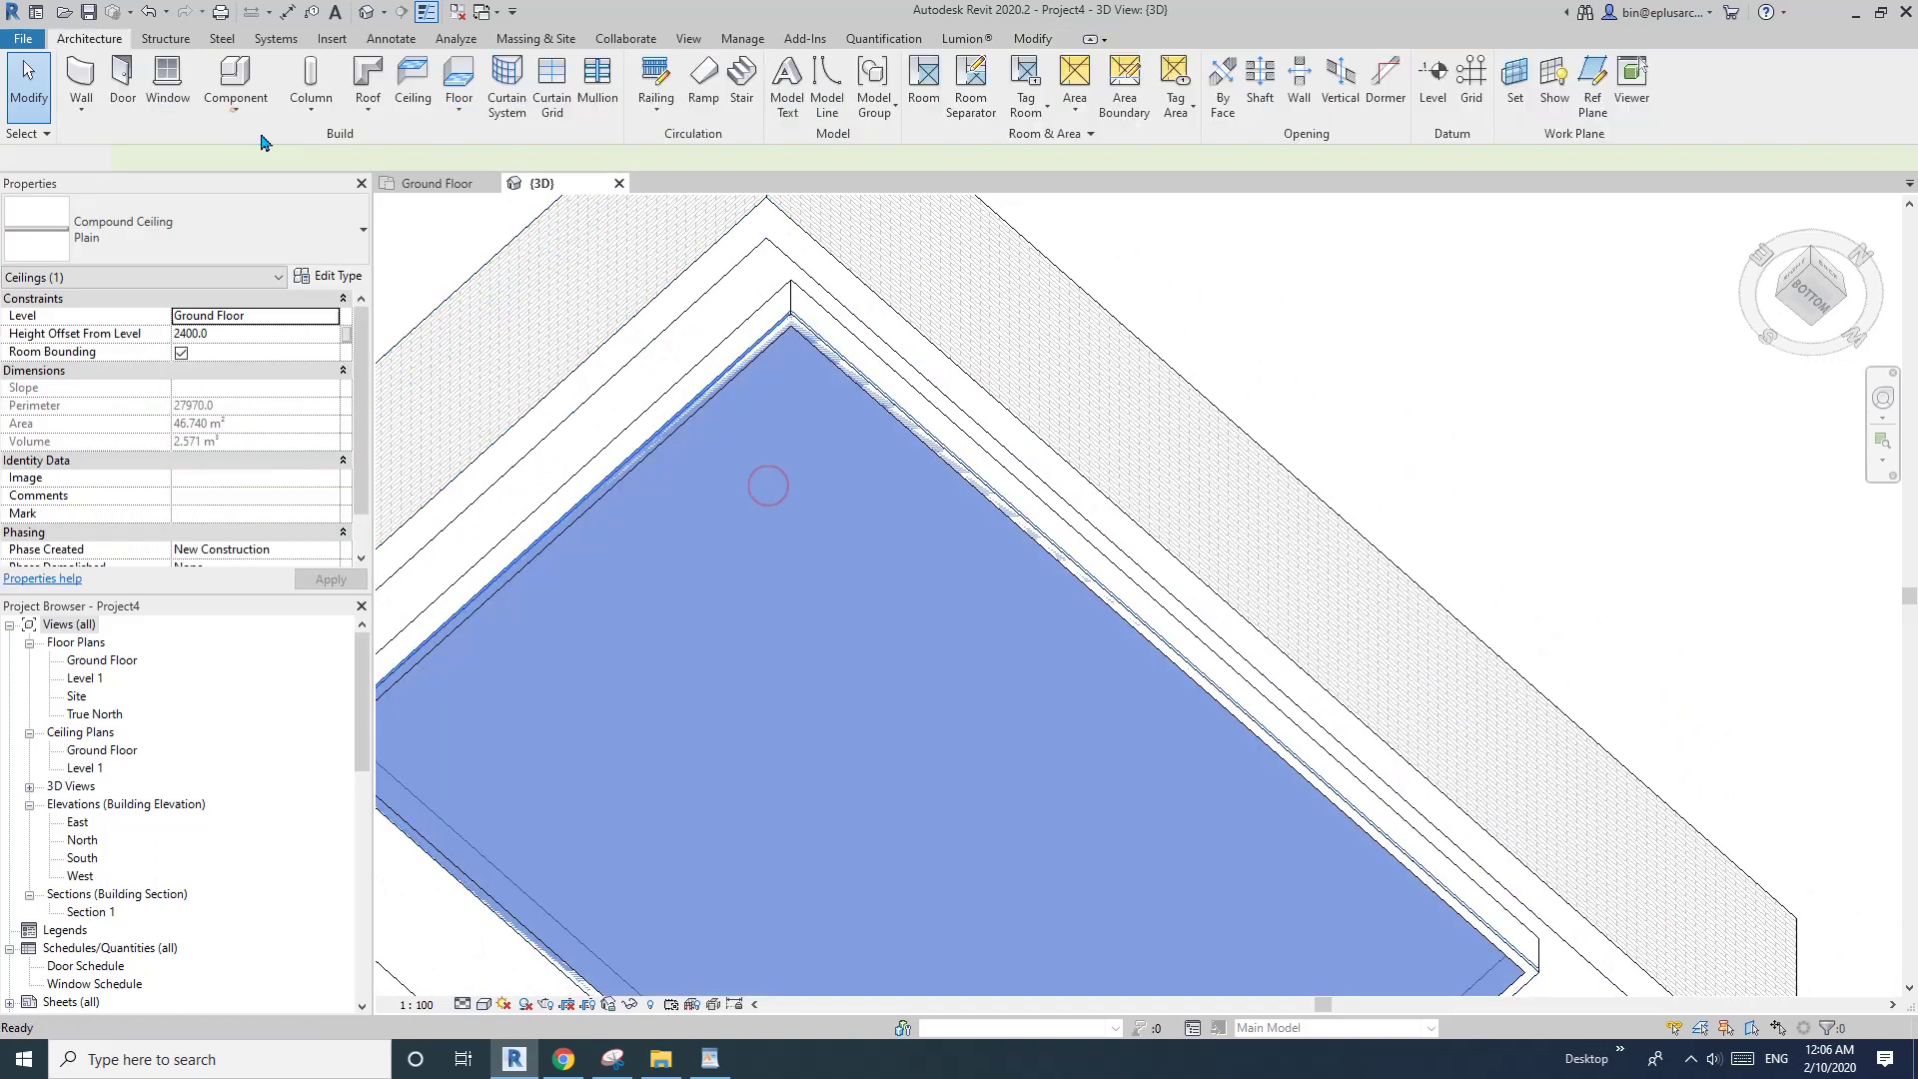
left_click(718, 368)
left_click(841, 347)
scroll(916, 612, "down", 1)
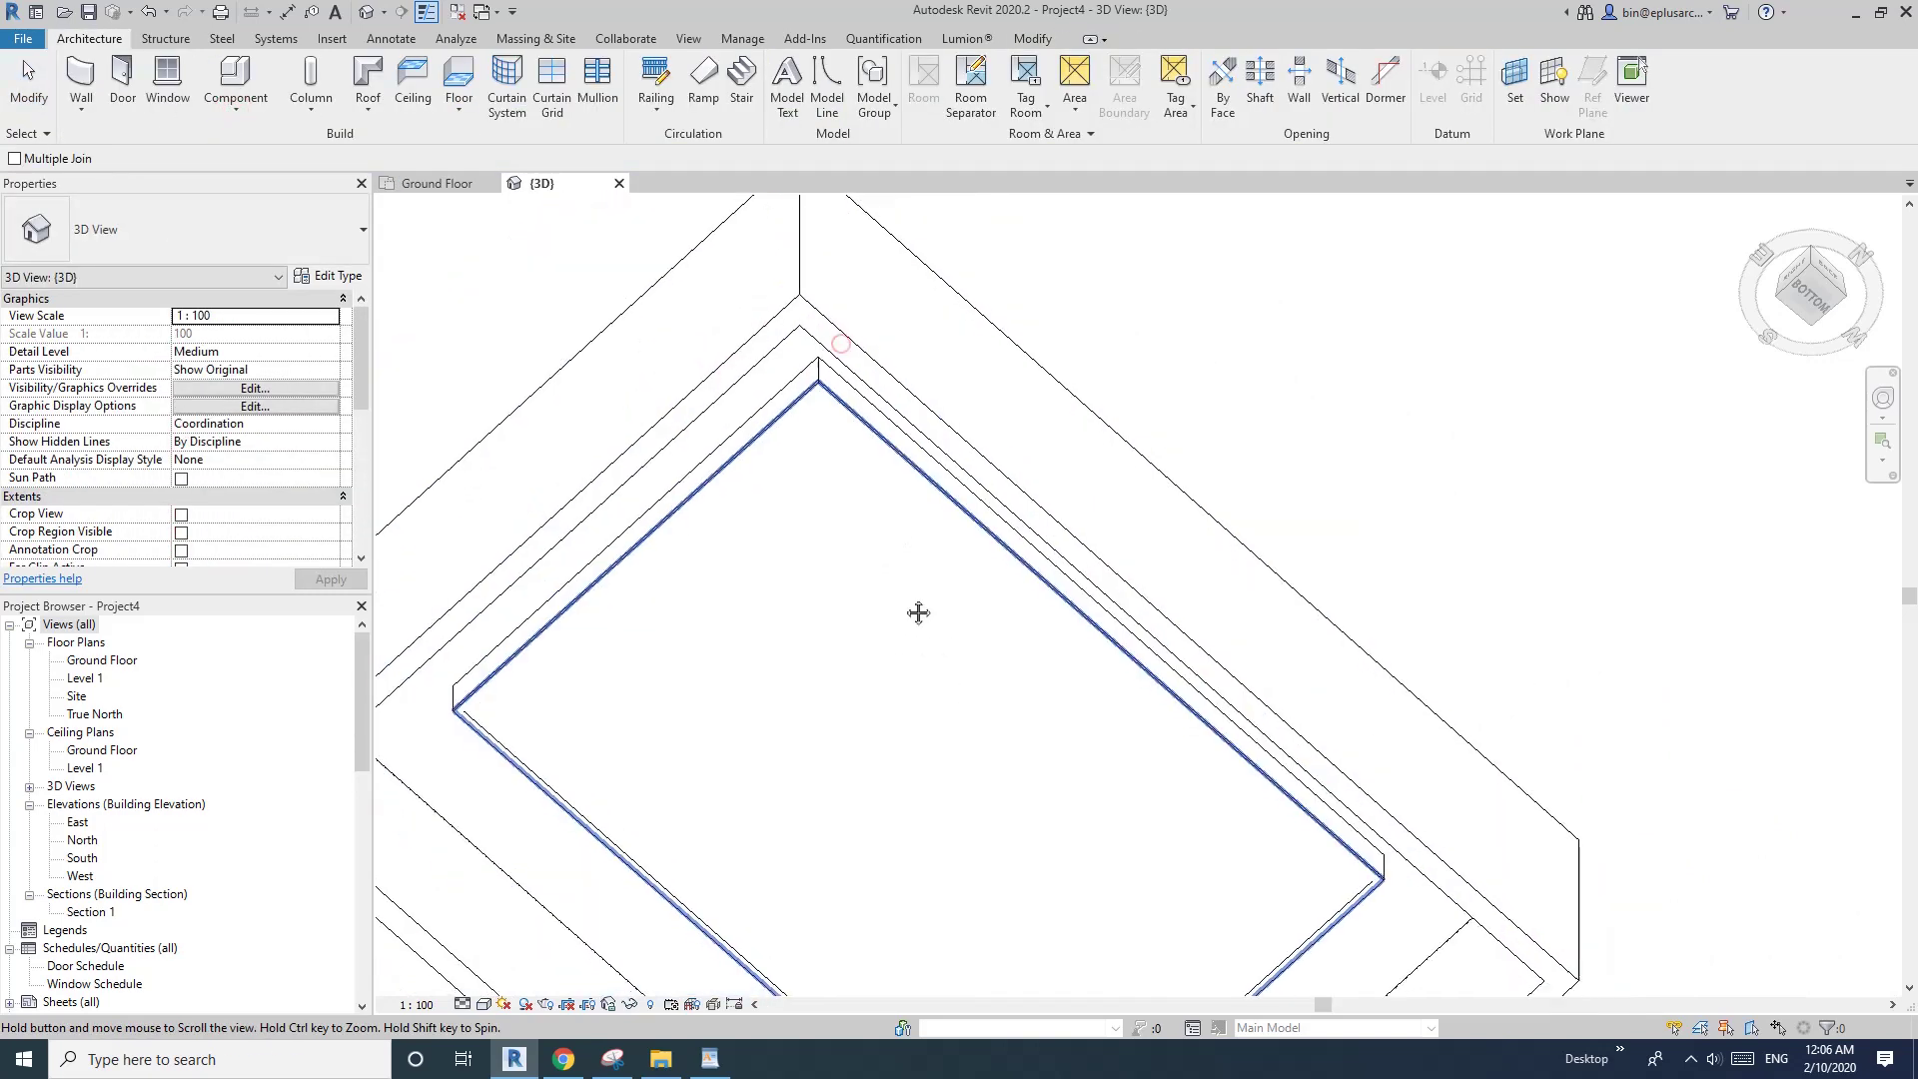
middle_click_drag(916, 613, 686, 263)
scroll(1028, 584, "up", 1)
left_click(1043, 581)
left_click(1087, 601)
scroll(907, 624, "down", 1)
middle_click_drag(907, 624, 1160, 562)
left_click(959, 595)
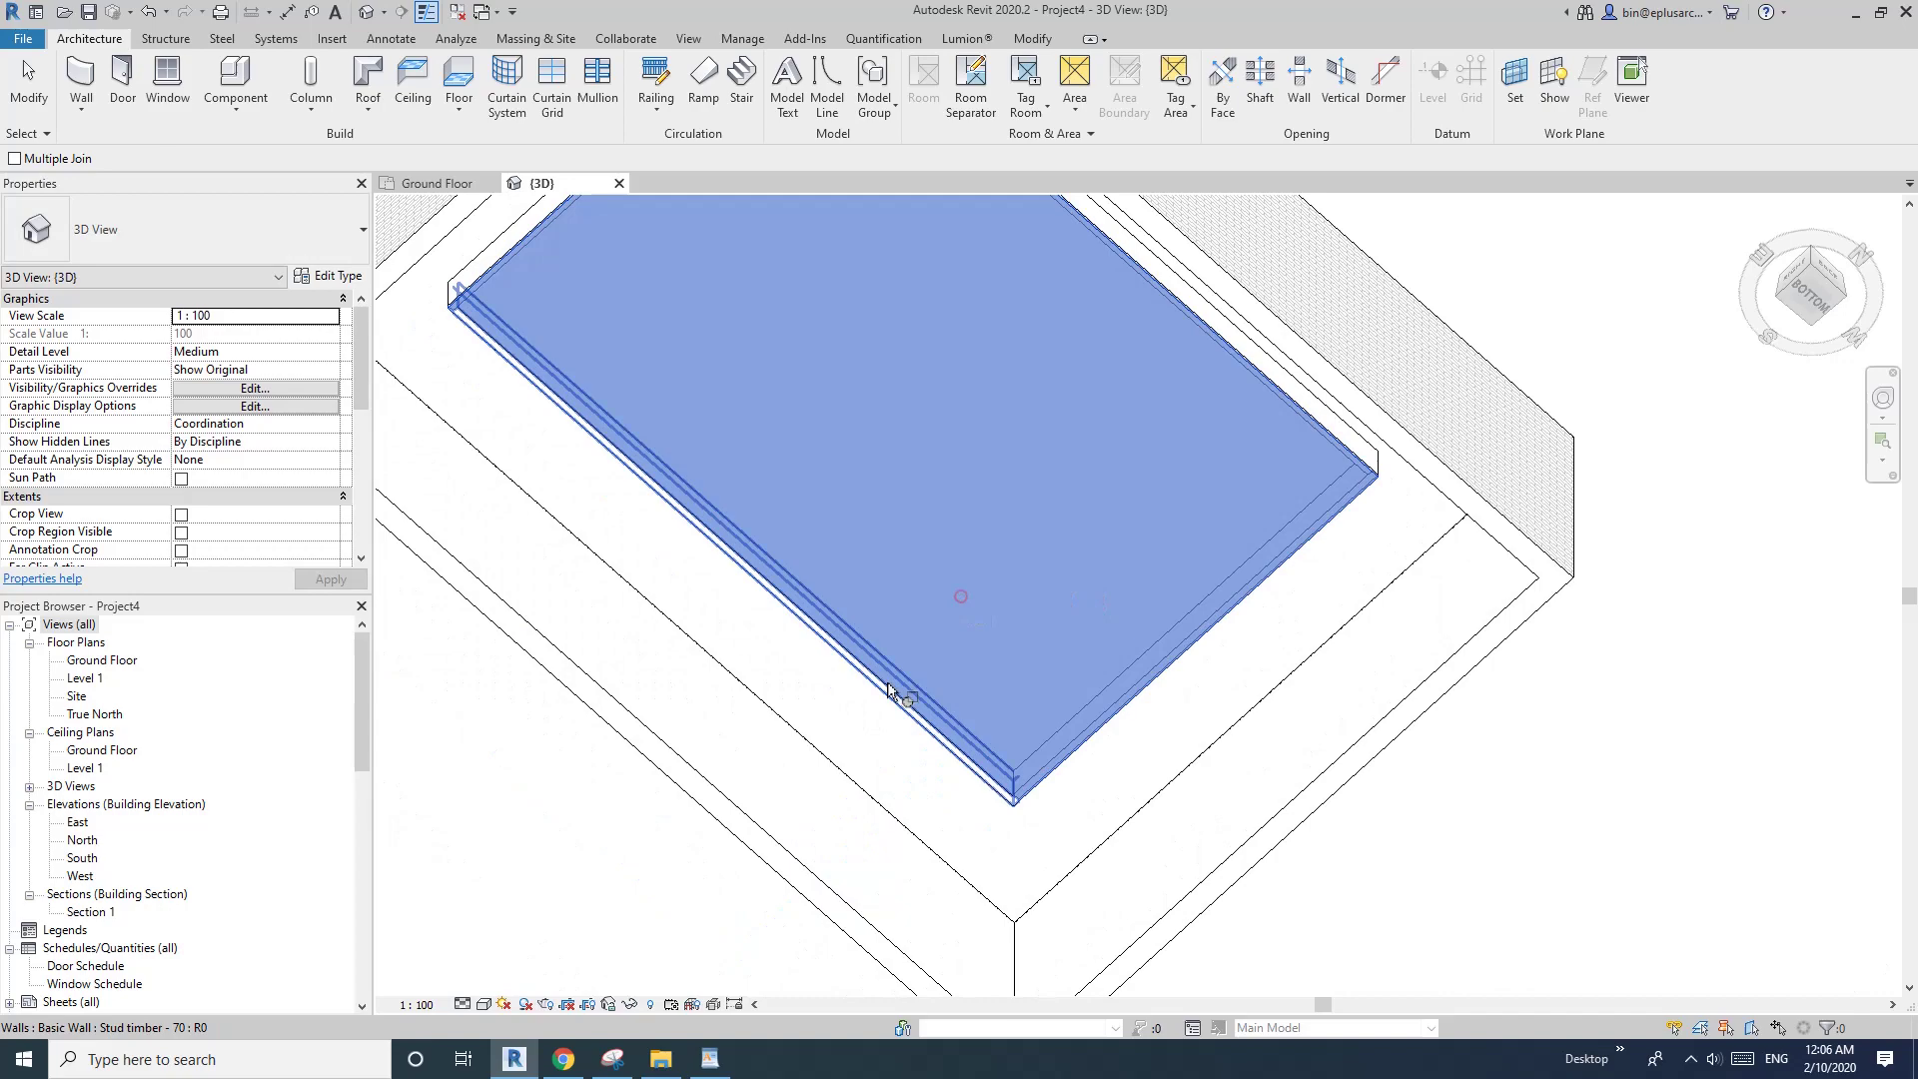
left_click(883, 681)
scroll(926, 687, "down", 3)
middle_click_drag(1018, 519, 1015, 501, "shift")
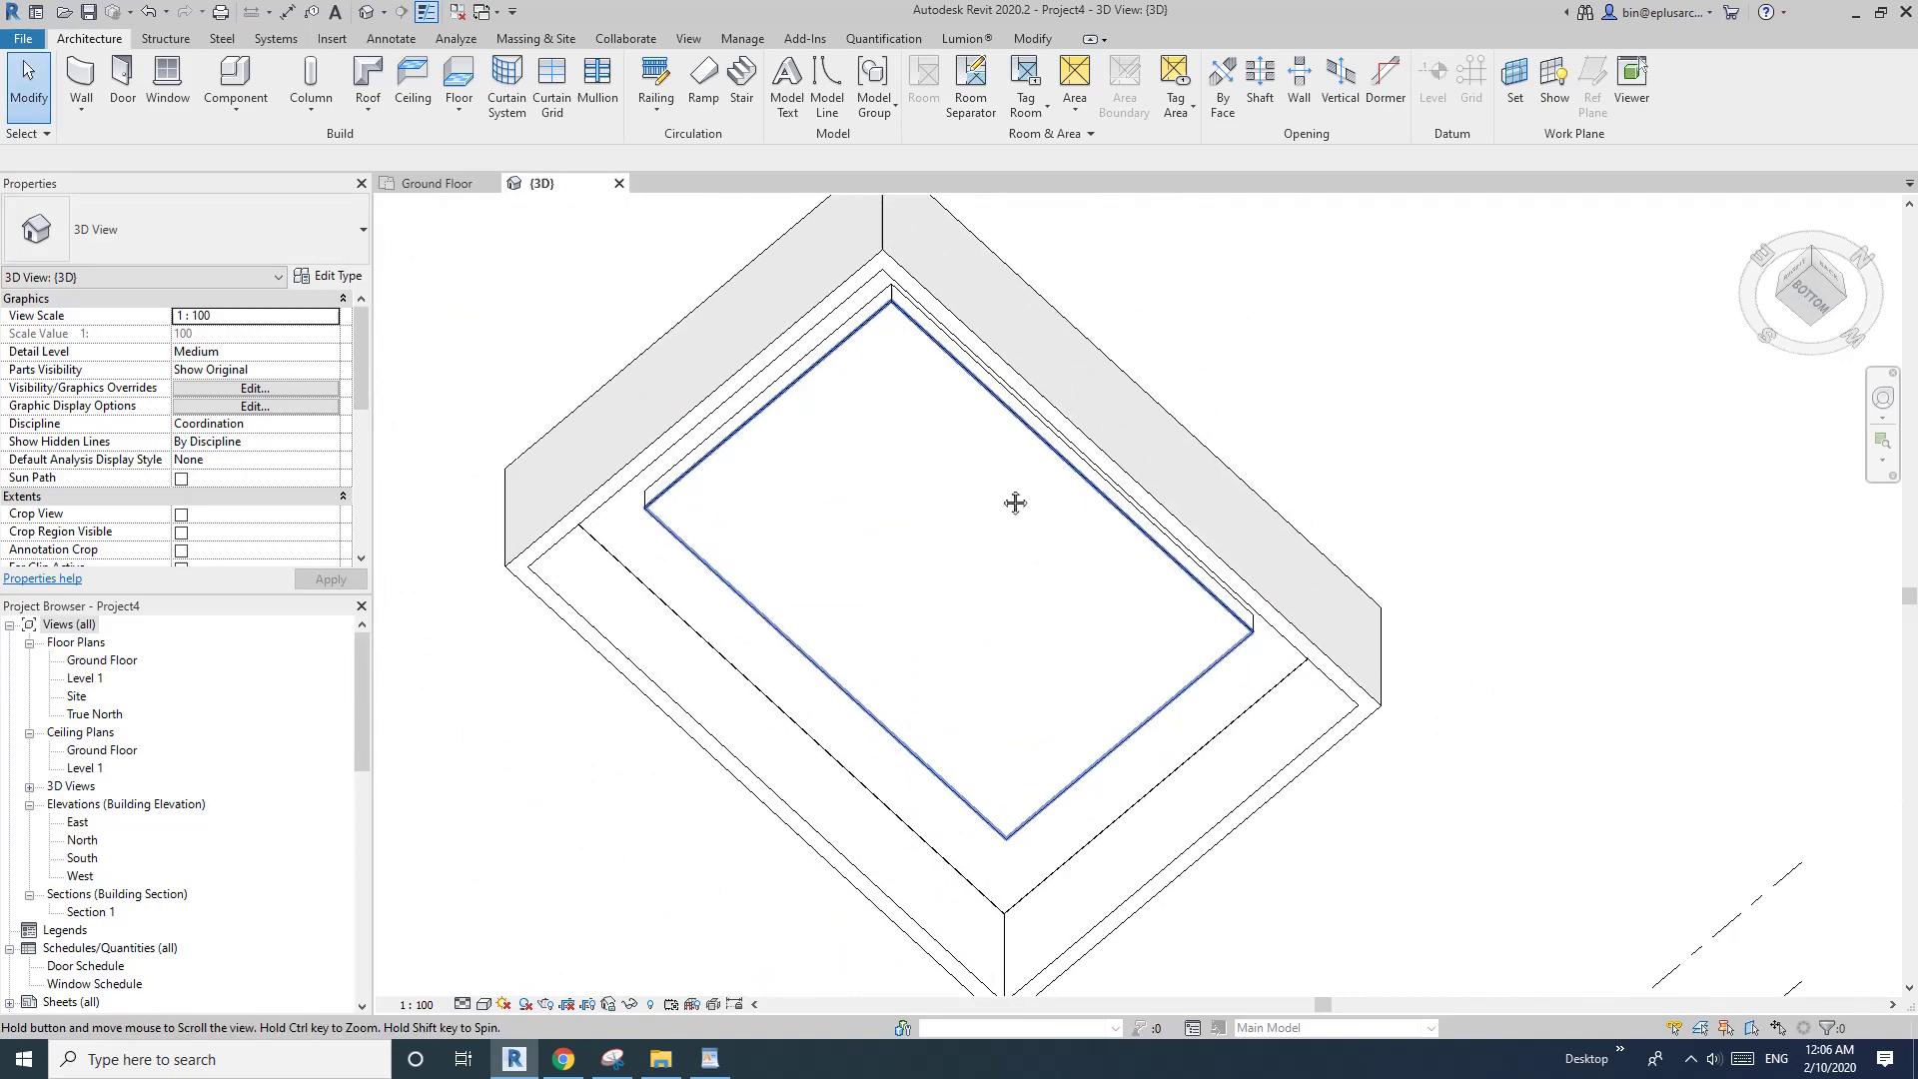
- Temporarily hide the two brick veneer walls whose outer brick faces show in the 3D view
scroll(979, 416, "up", 4)
left_click(953, 370)
scroll(954, 370, "down", 5)
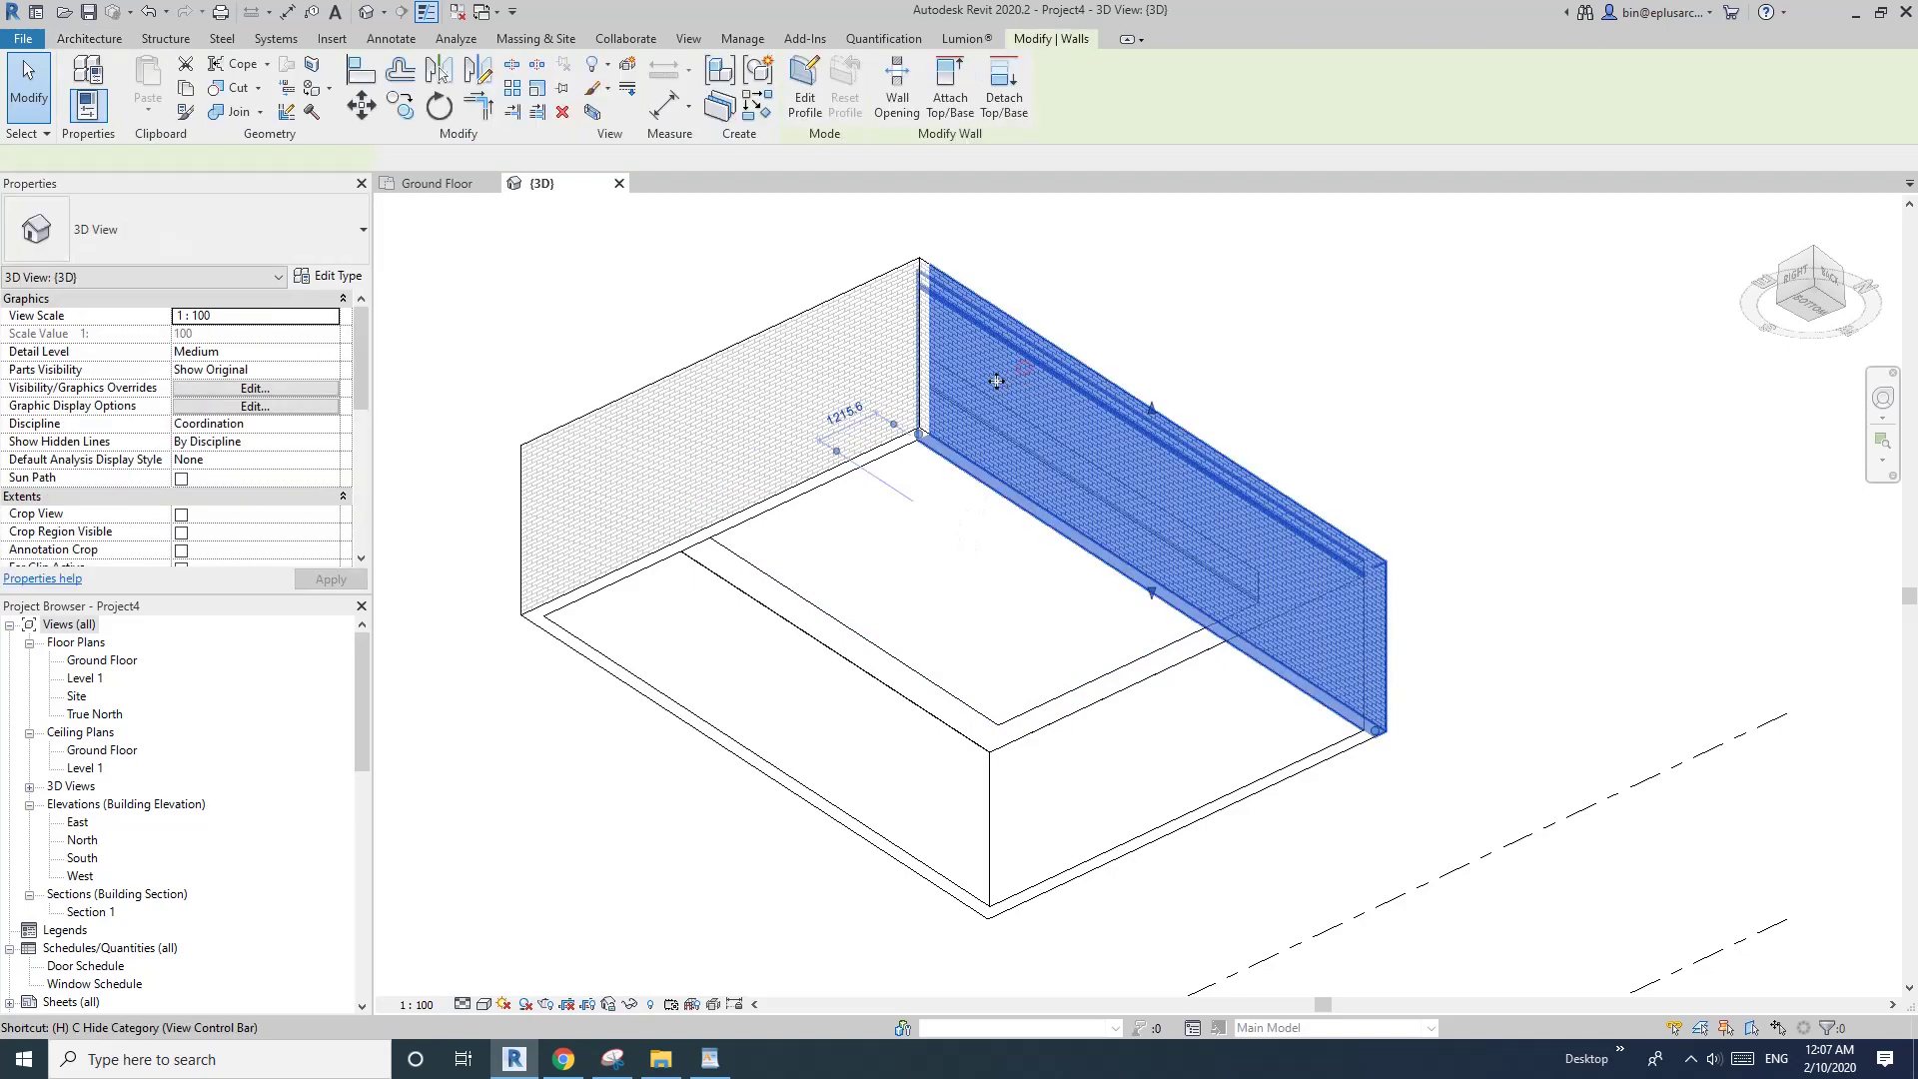
key("h")
key("h")
left_click(843, 376)
key("h")
key("h")
scroll(900, 400, "up", 4)
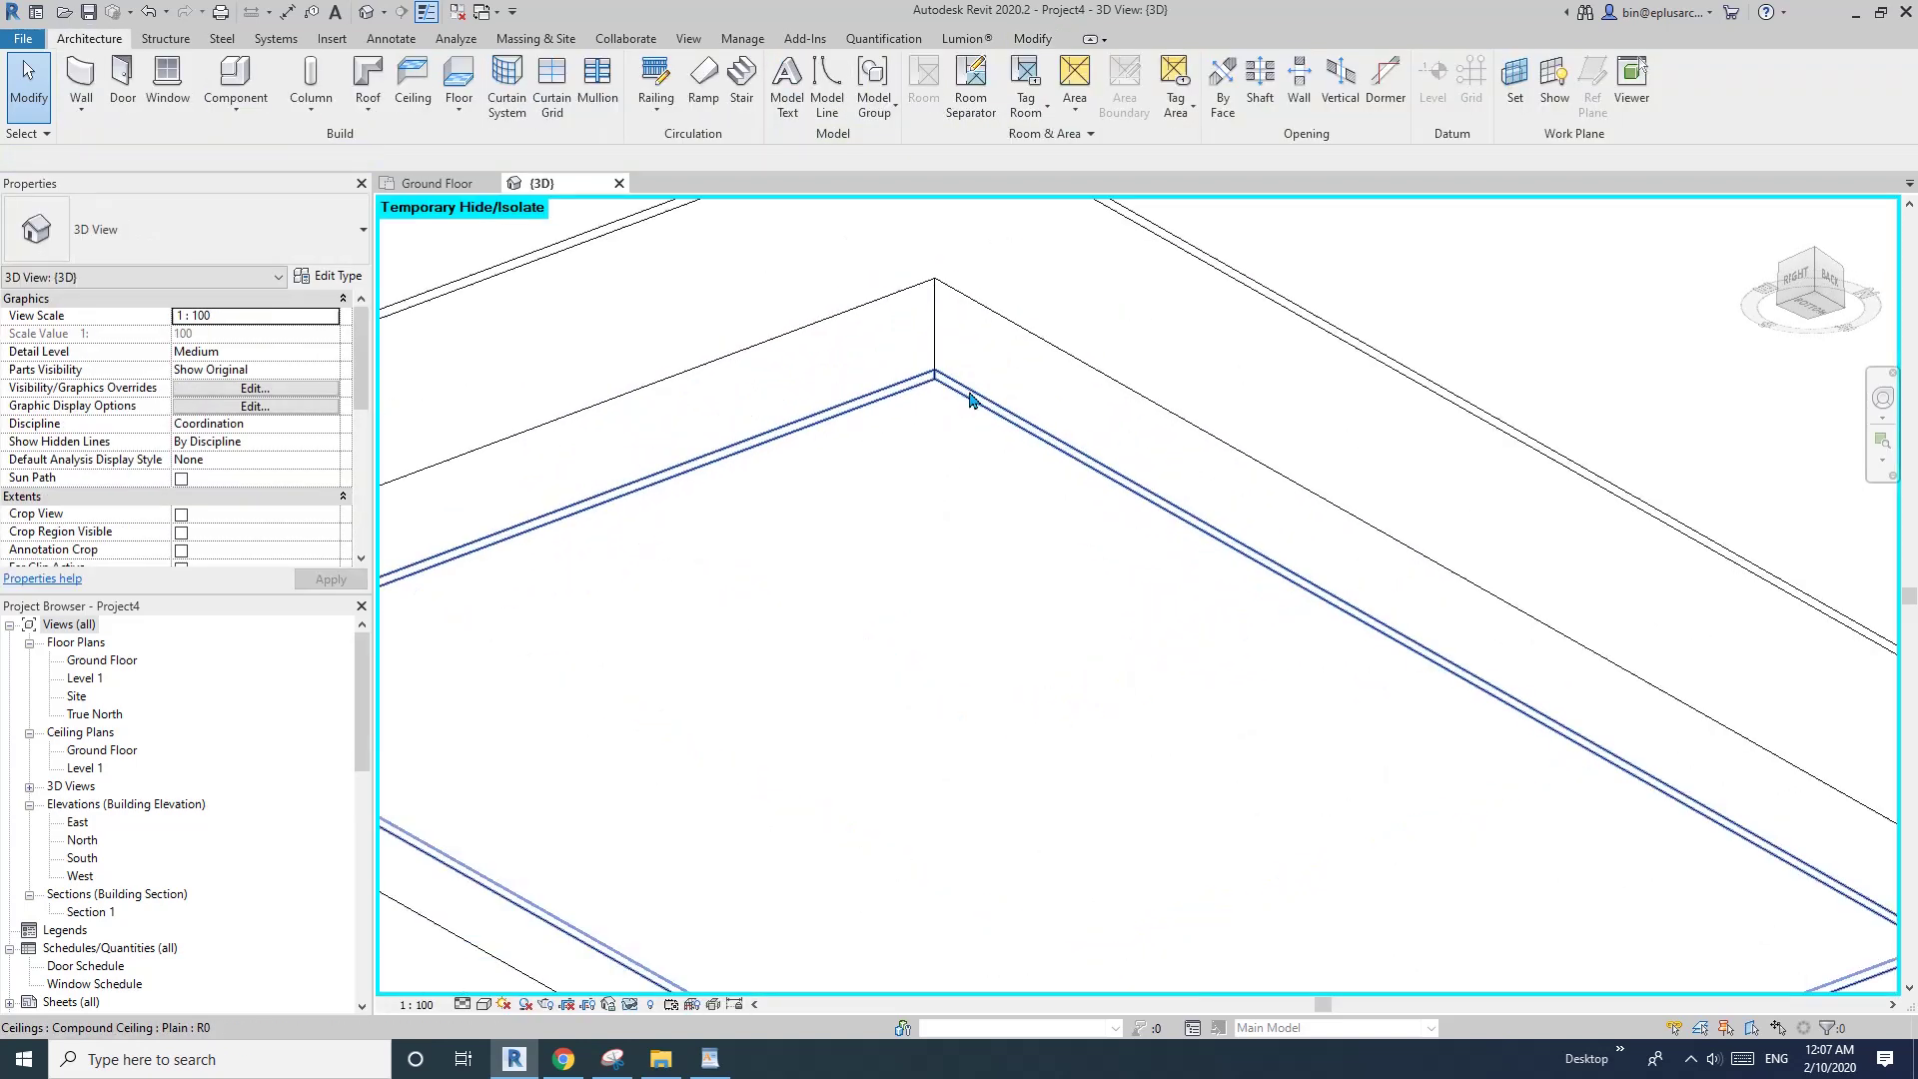
scroll(969, 397, "down", 3)
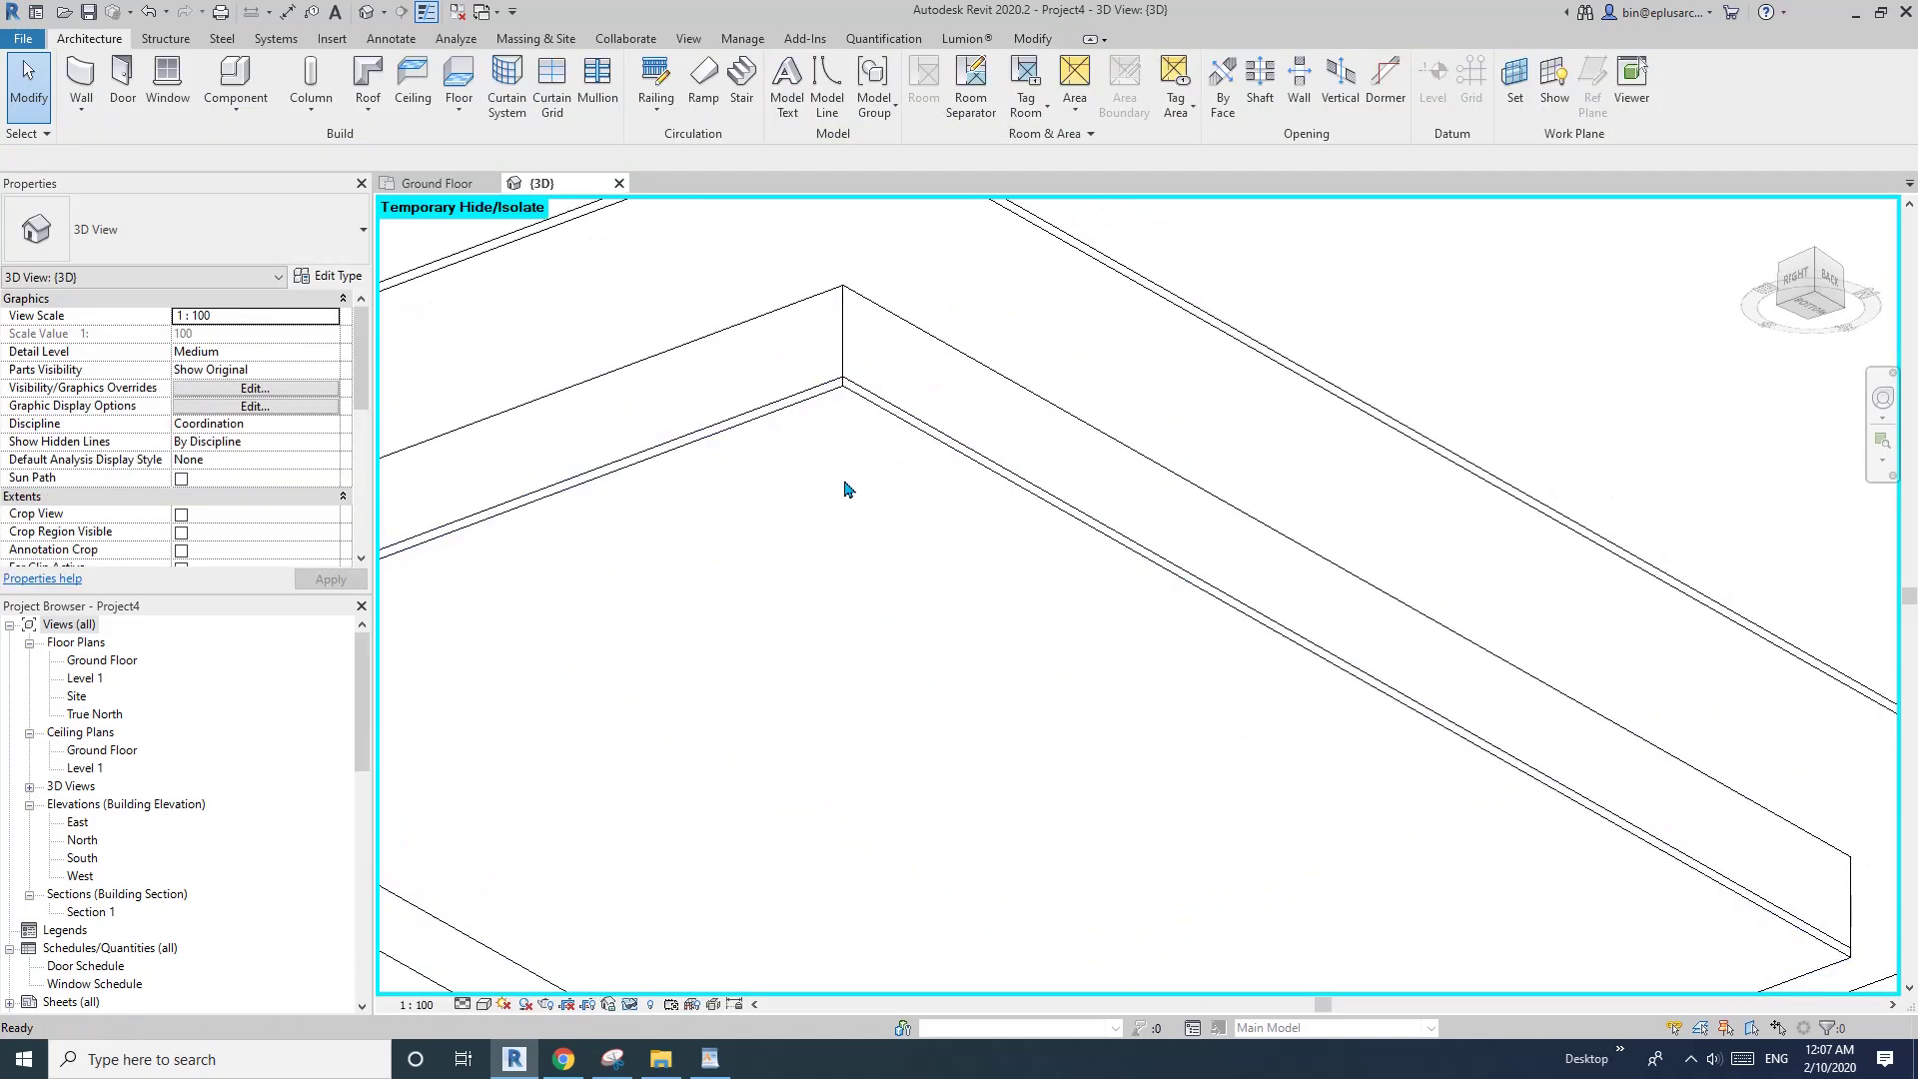
- Select the lower ceiling and isolate it with a section box fitted around it
left_click(823, 508)
scroll(830, 463, "up", 4)
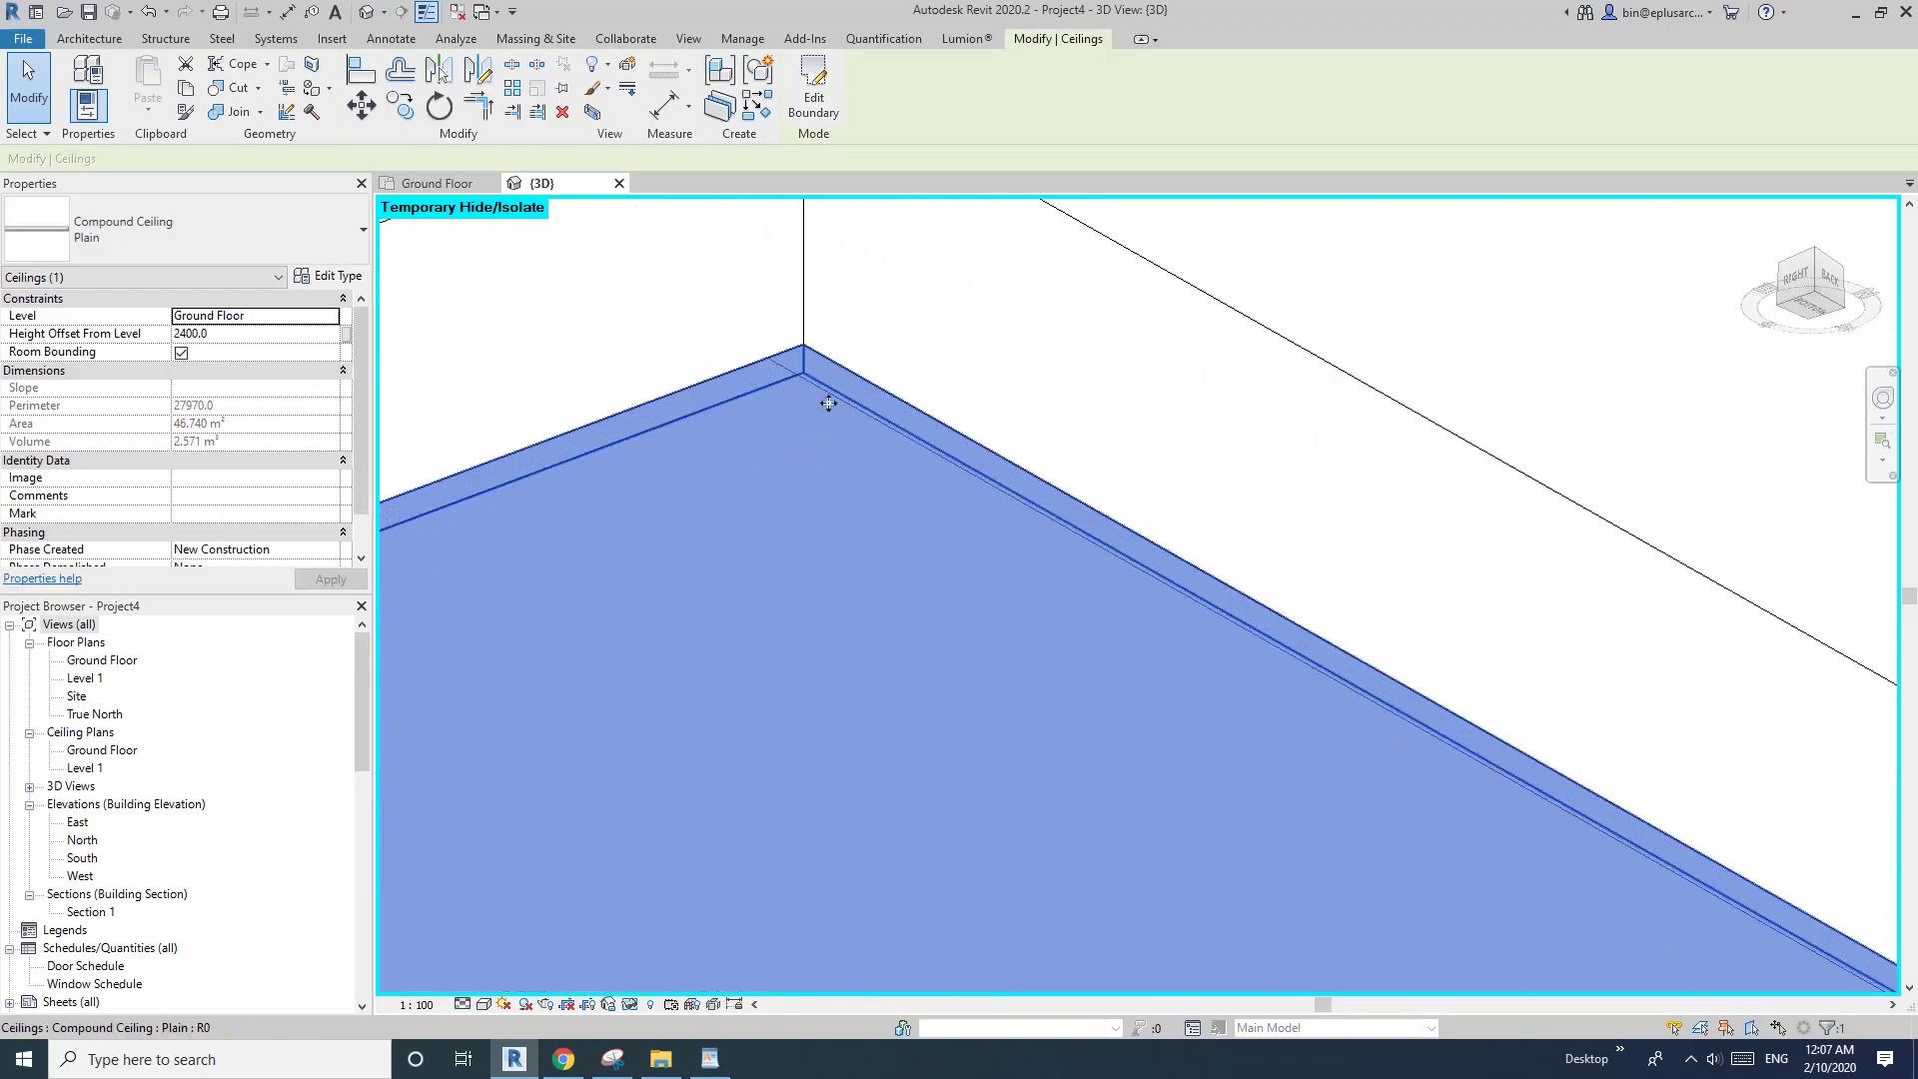
scroll(828, 404, "down", 3)
left_click(592, 111)
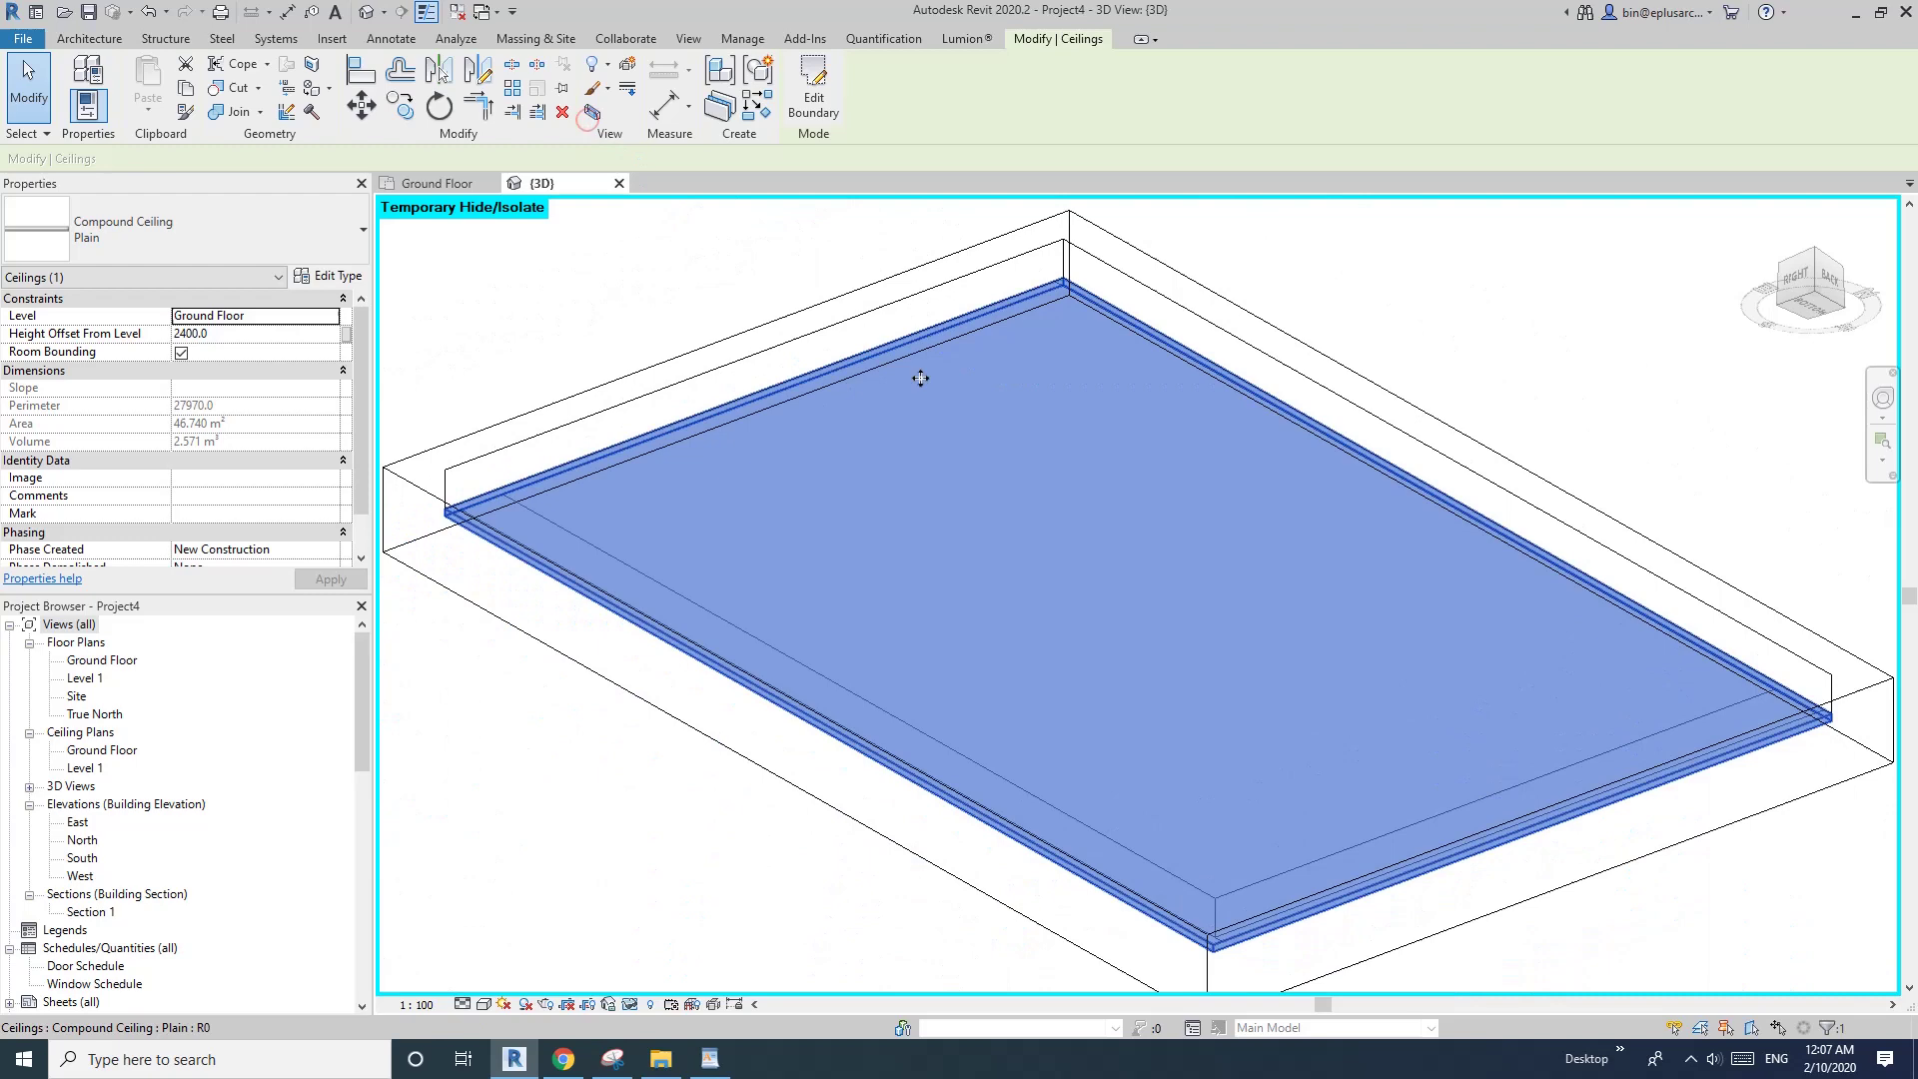
- Pull one short side of the section box inward through the bulkhead and examine the cut joint between ceiling and stud wall
left_click(868, 278)
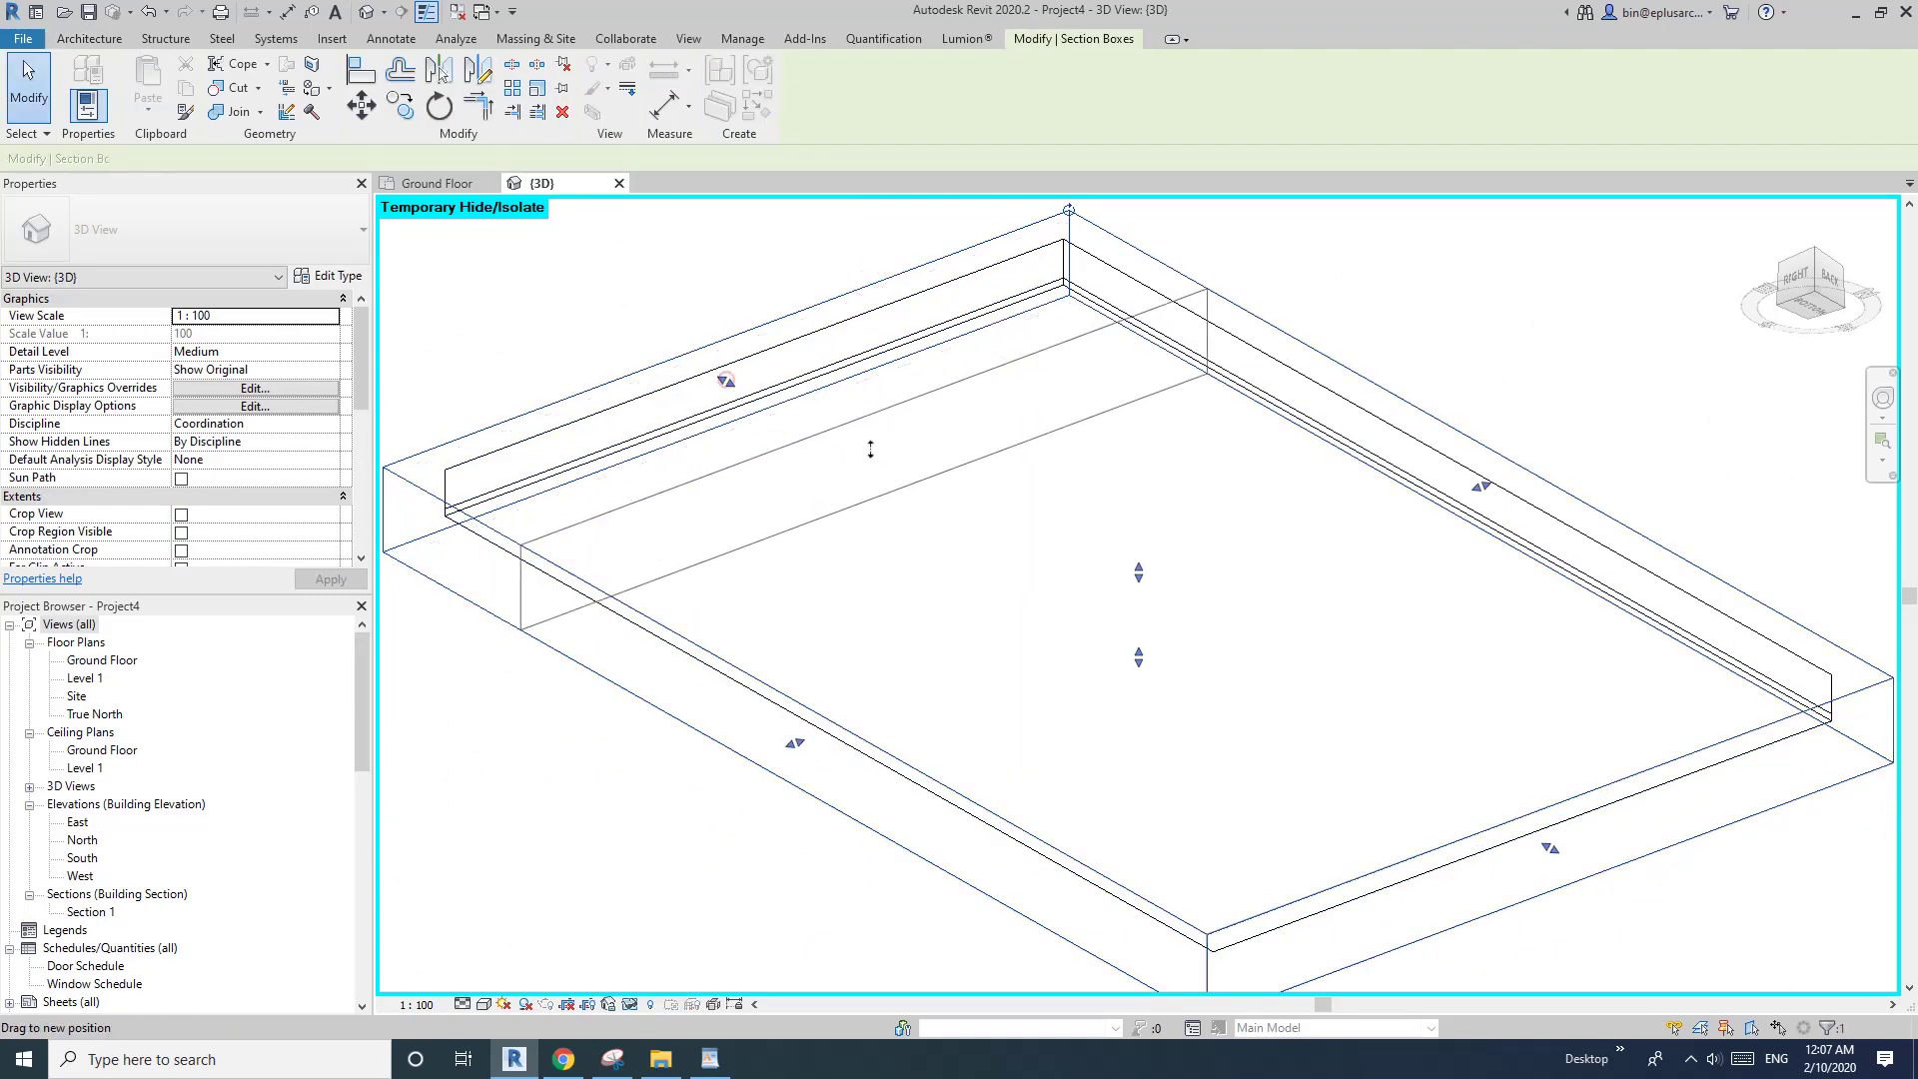
scroll(1121, 342, "up", 5)
scroll(1114, 330, "up", 3)
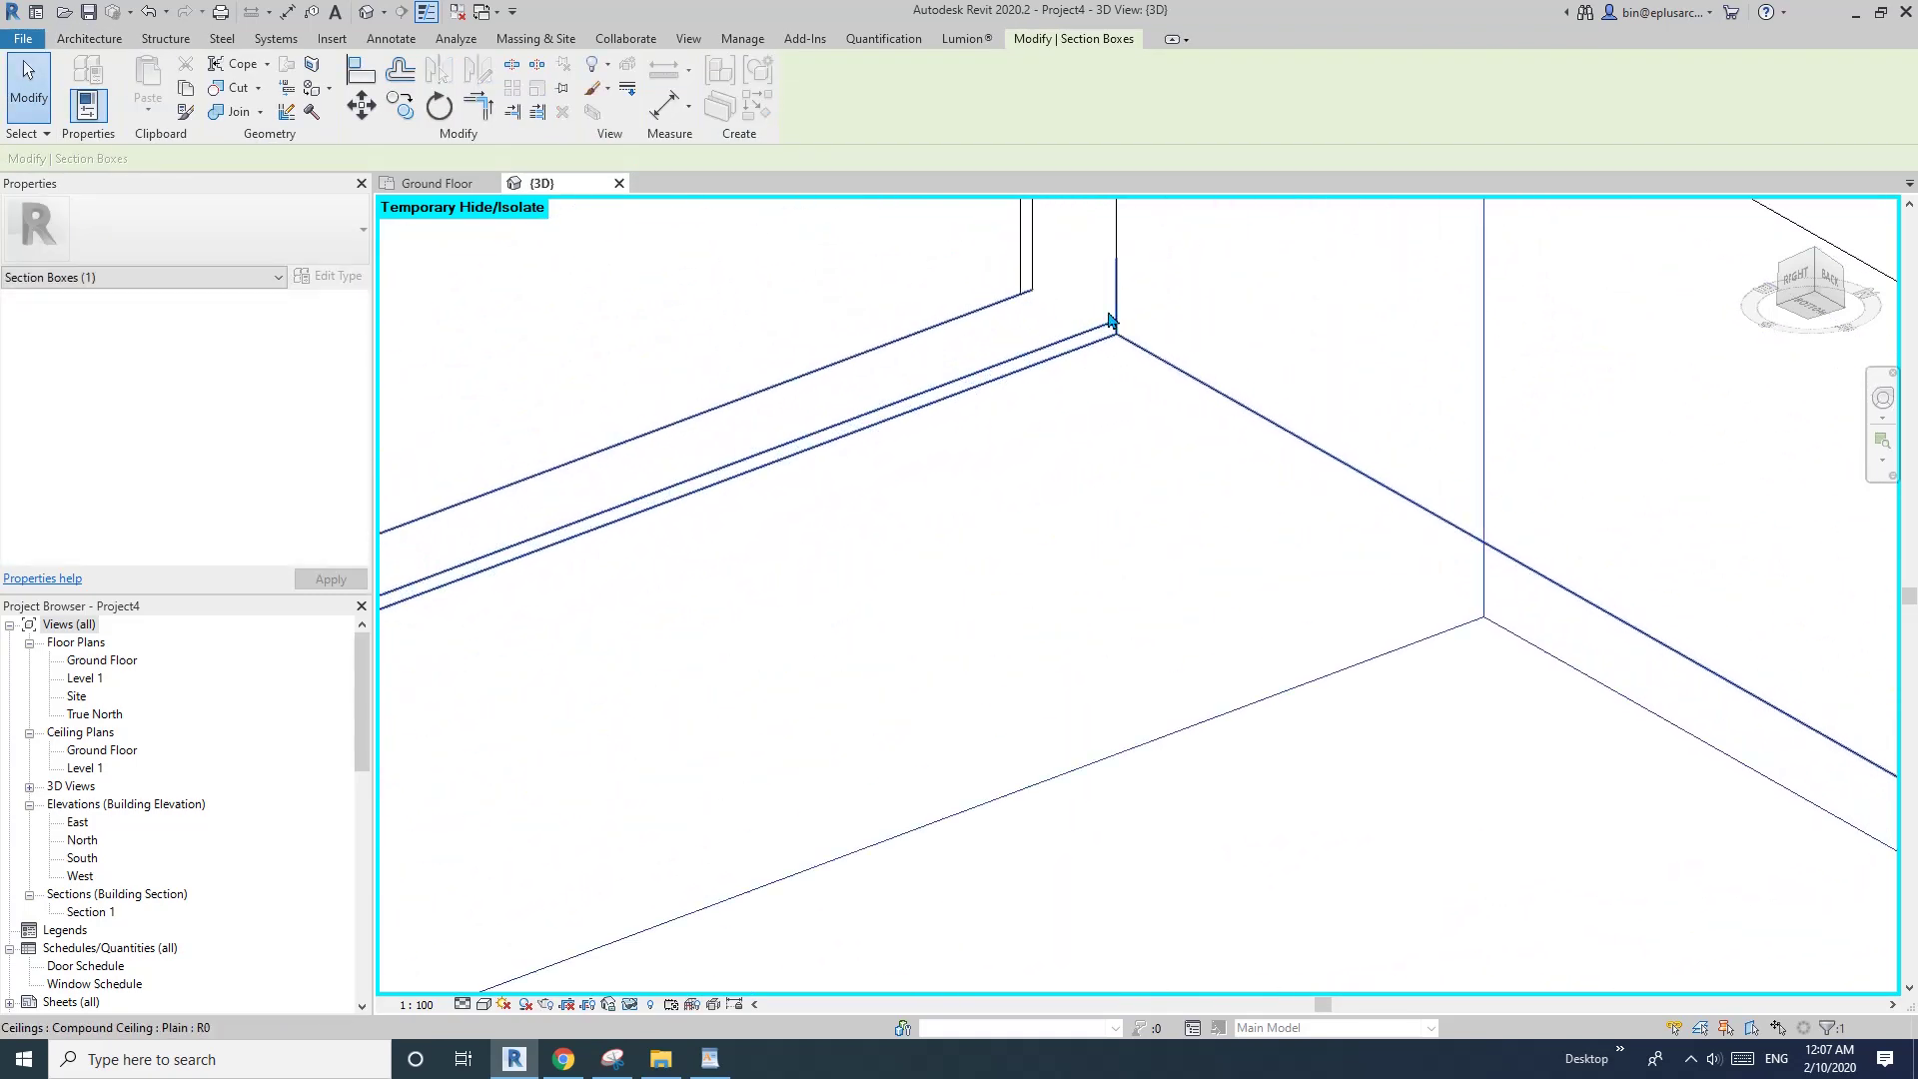
left_click(1061, 385)
middle_click_drag(1062, 385, 1039, 599)
scroll(1075, 522, "up", 1)
scroll(1075, 518, "down", 3)
scroll(1077, 526, "down", 2)
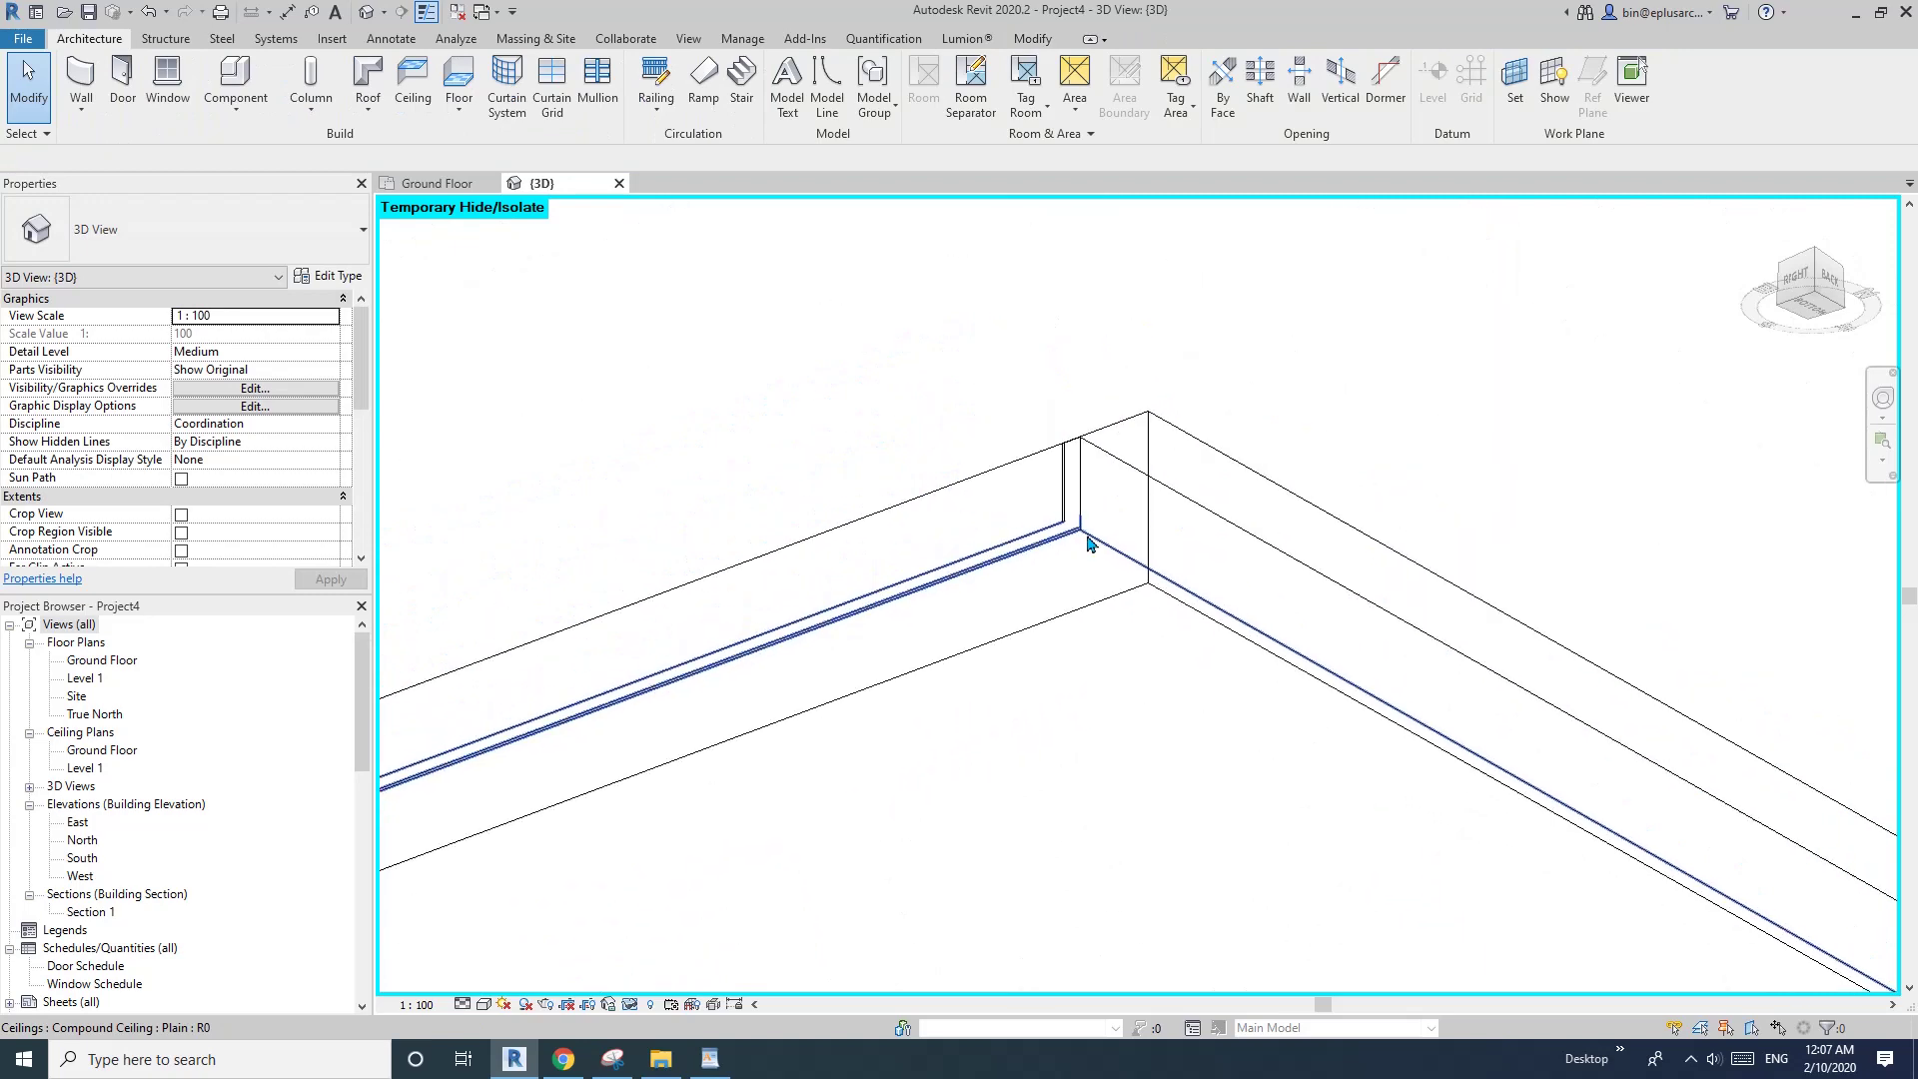
scroll(1085, 491, "down", 3)
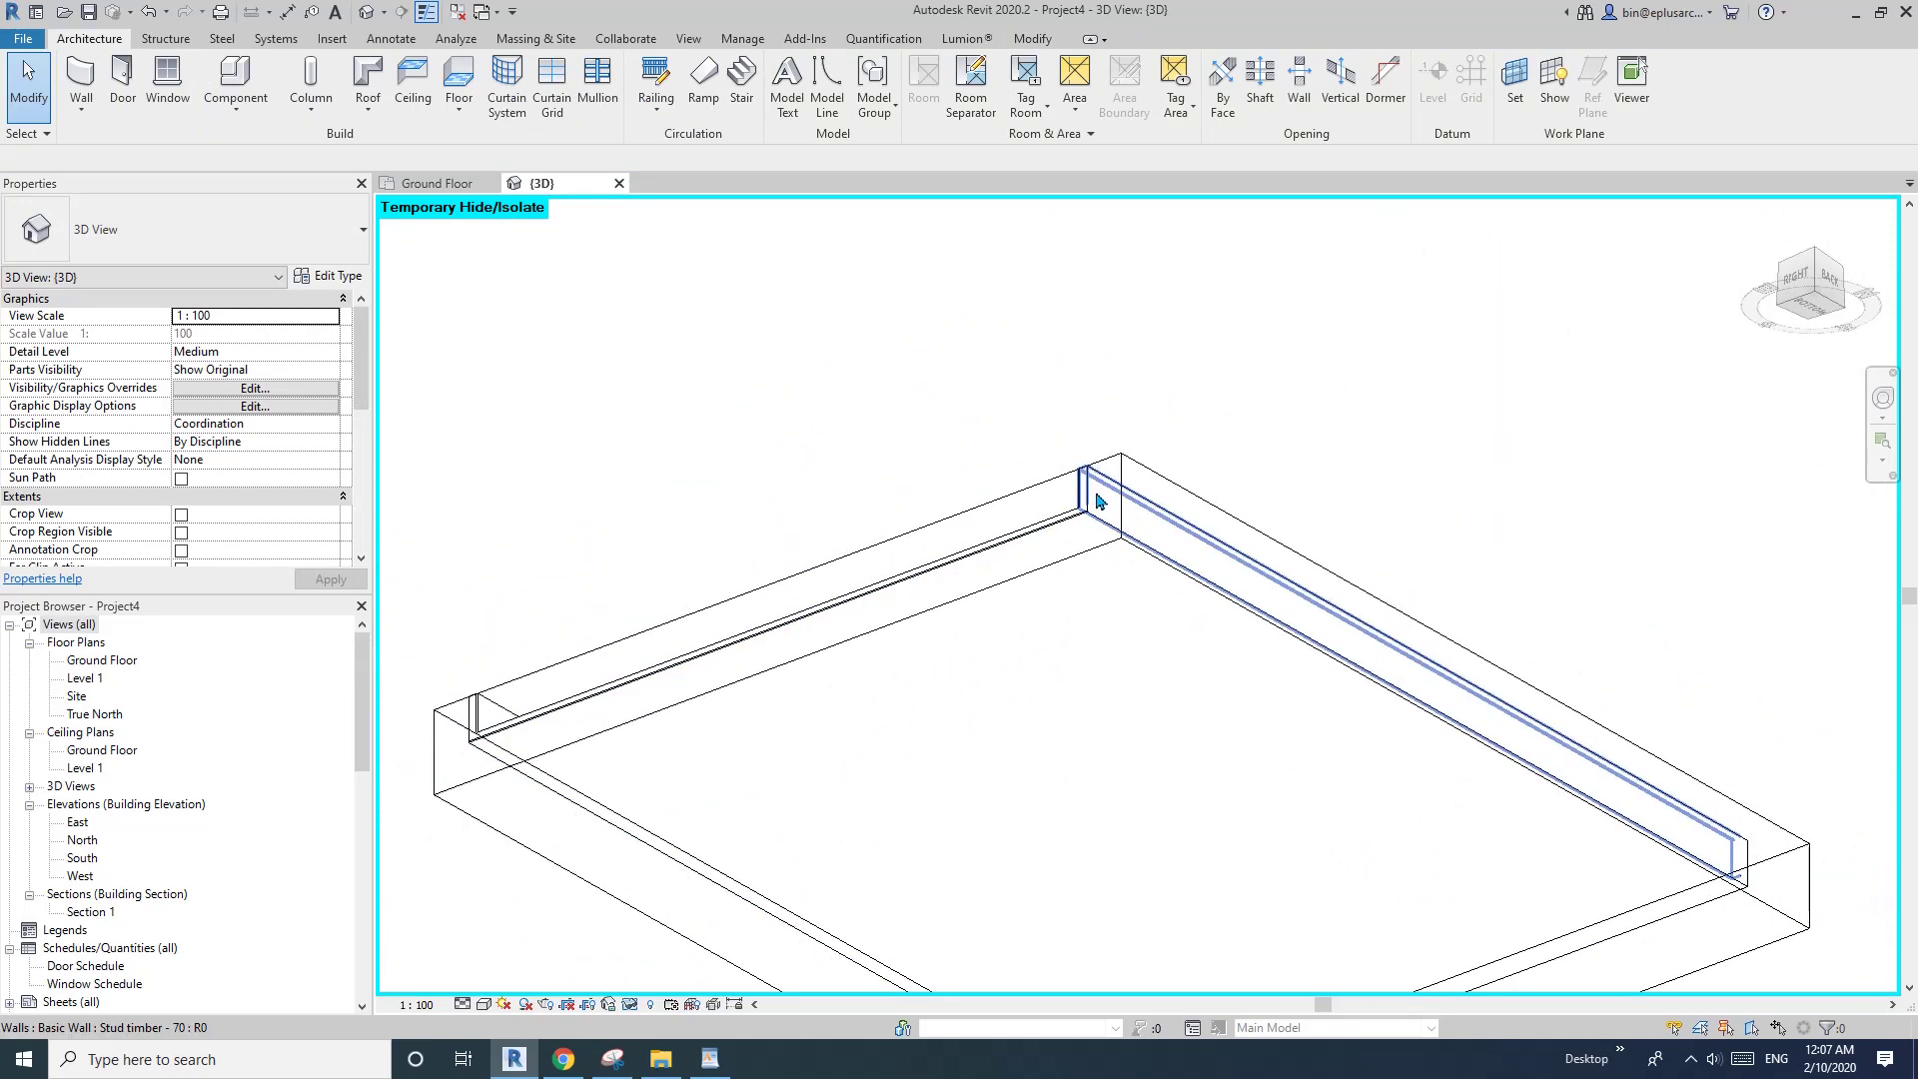
- Extend the same short side of the section box outward, well beyond the stud bulkhead walls
scroll(1115, 506, "down", 5)
left_click(917, 582)
left_click_drag(912, 579, 764, 460)
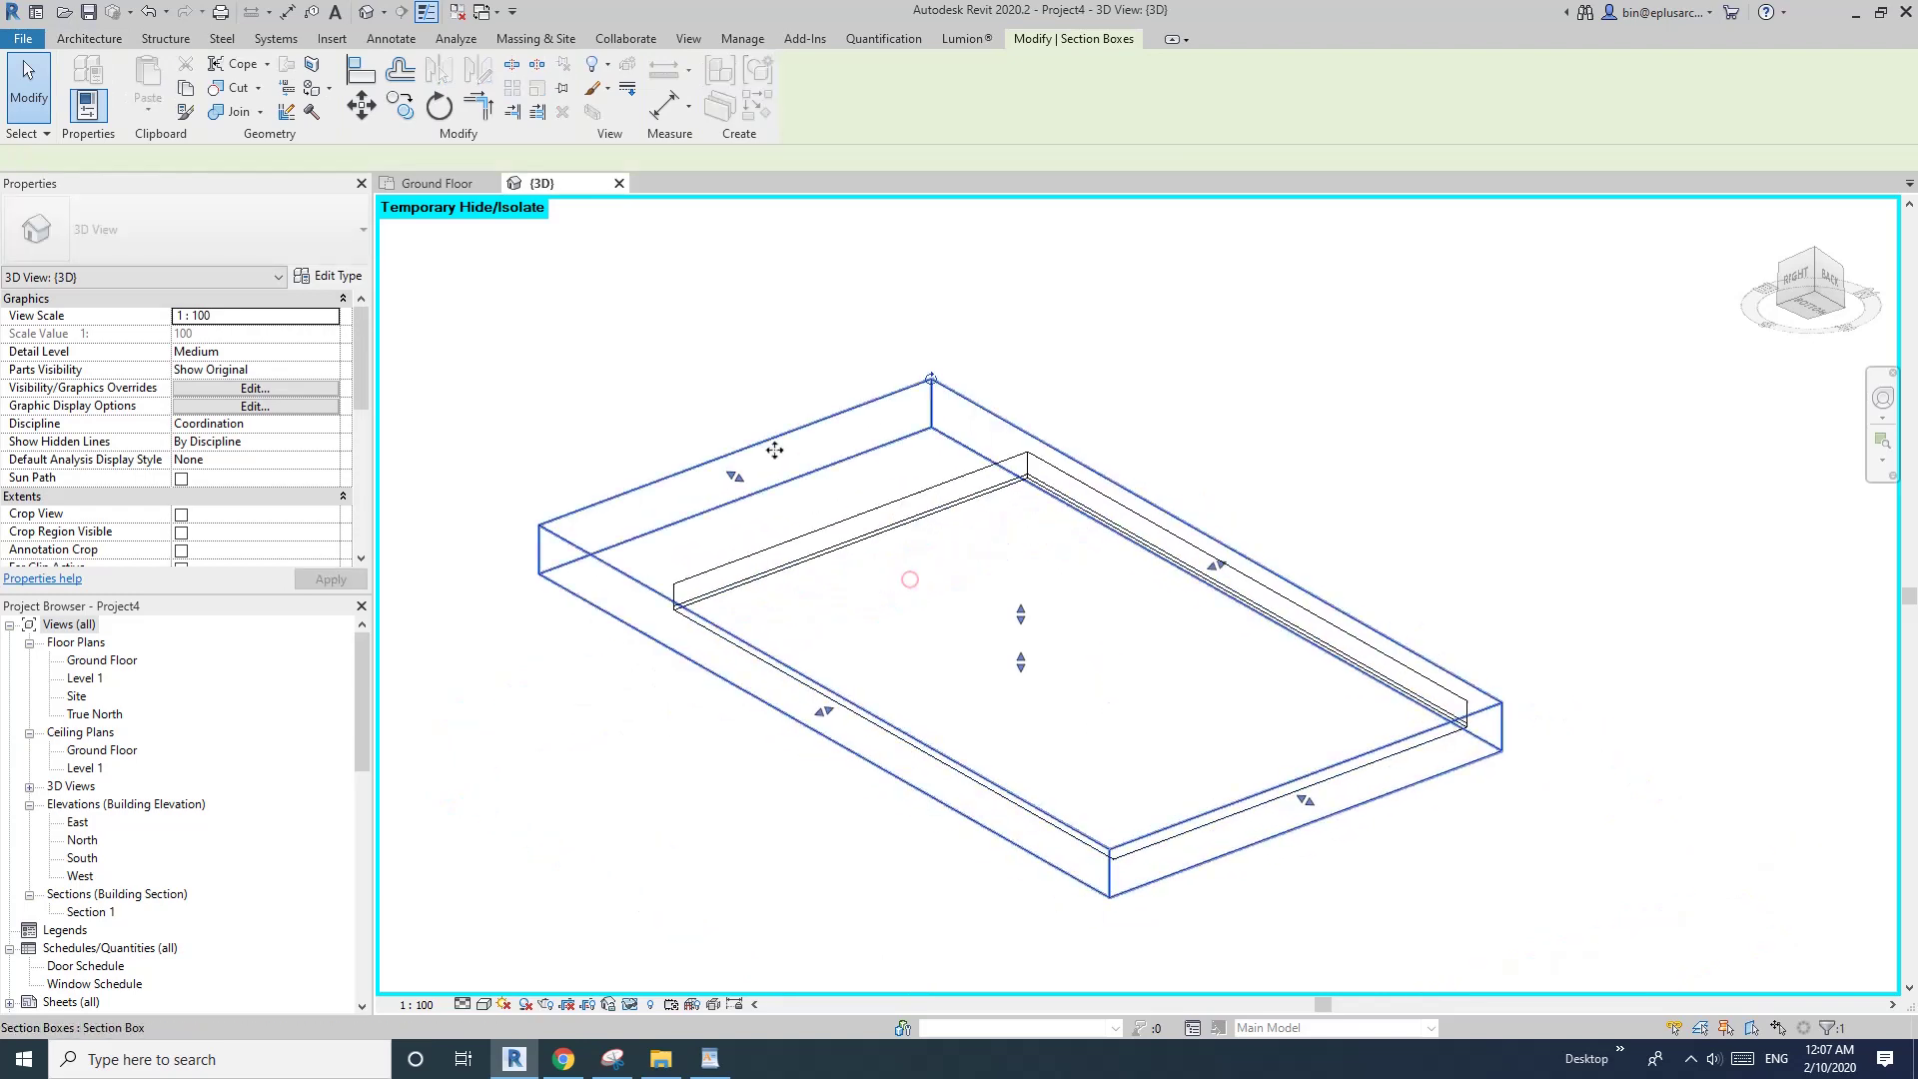
- Select all four stud bulkhead walls together and check their location line setting
key("Escape")
key("Tab")
left_click(1074, 497)
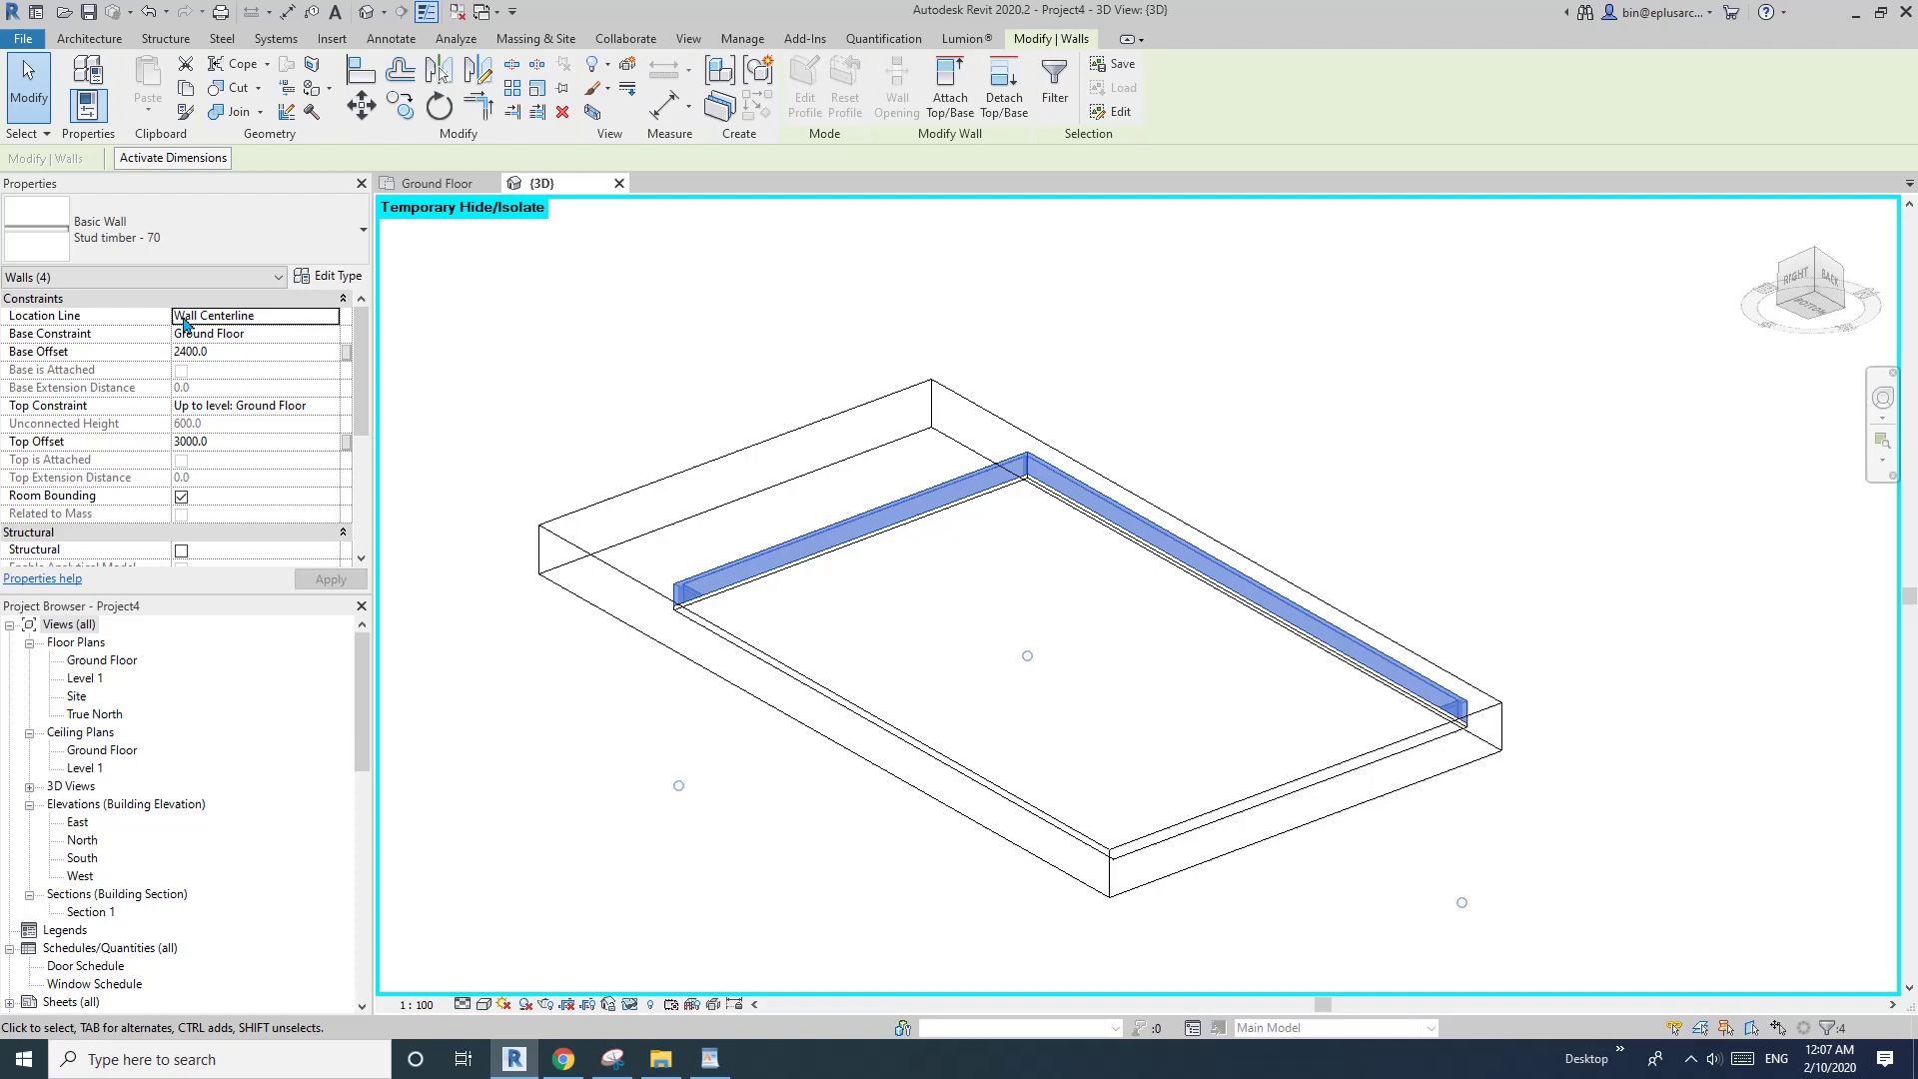
scroll(1087, 486, "up", 3)
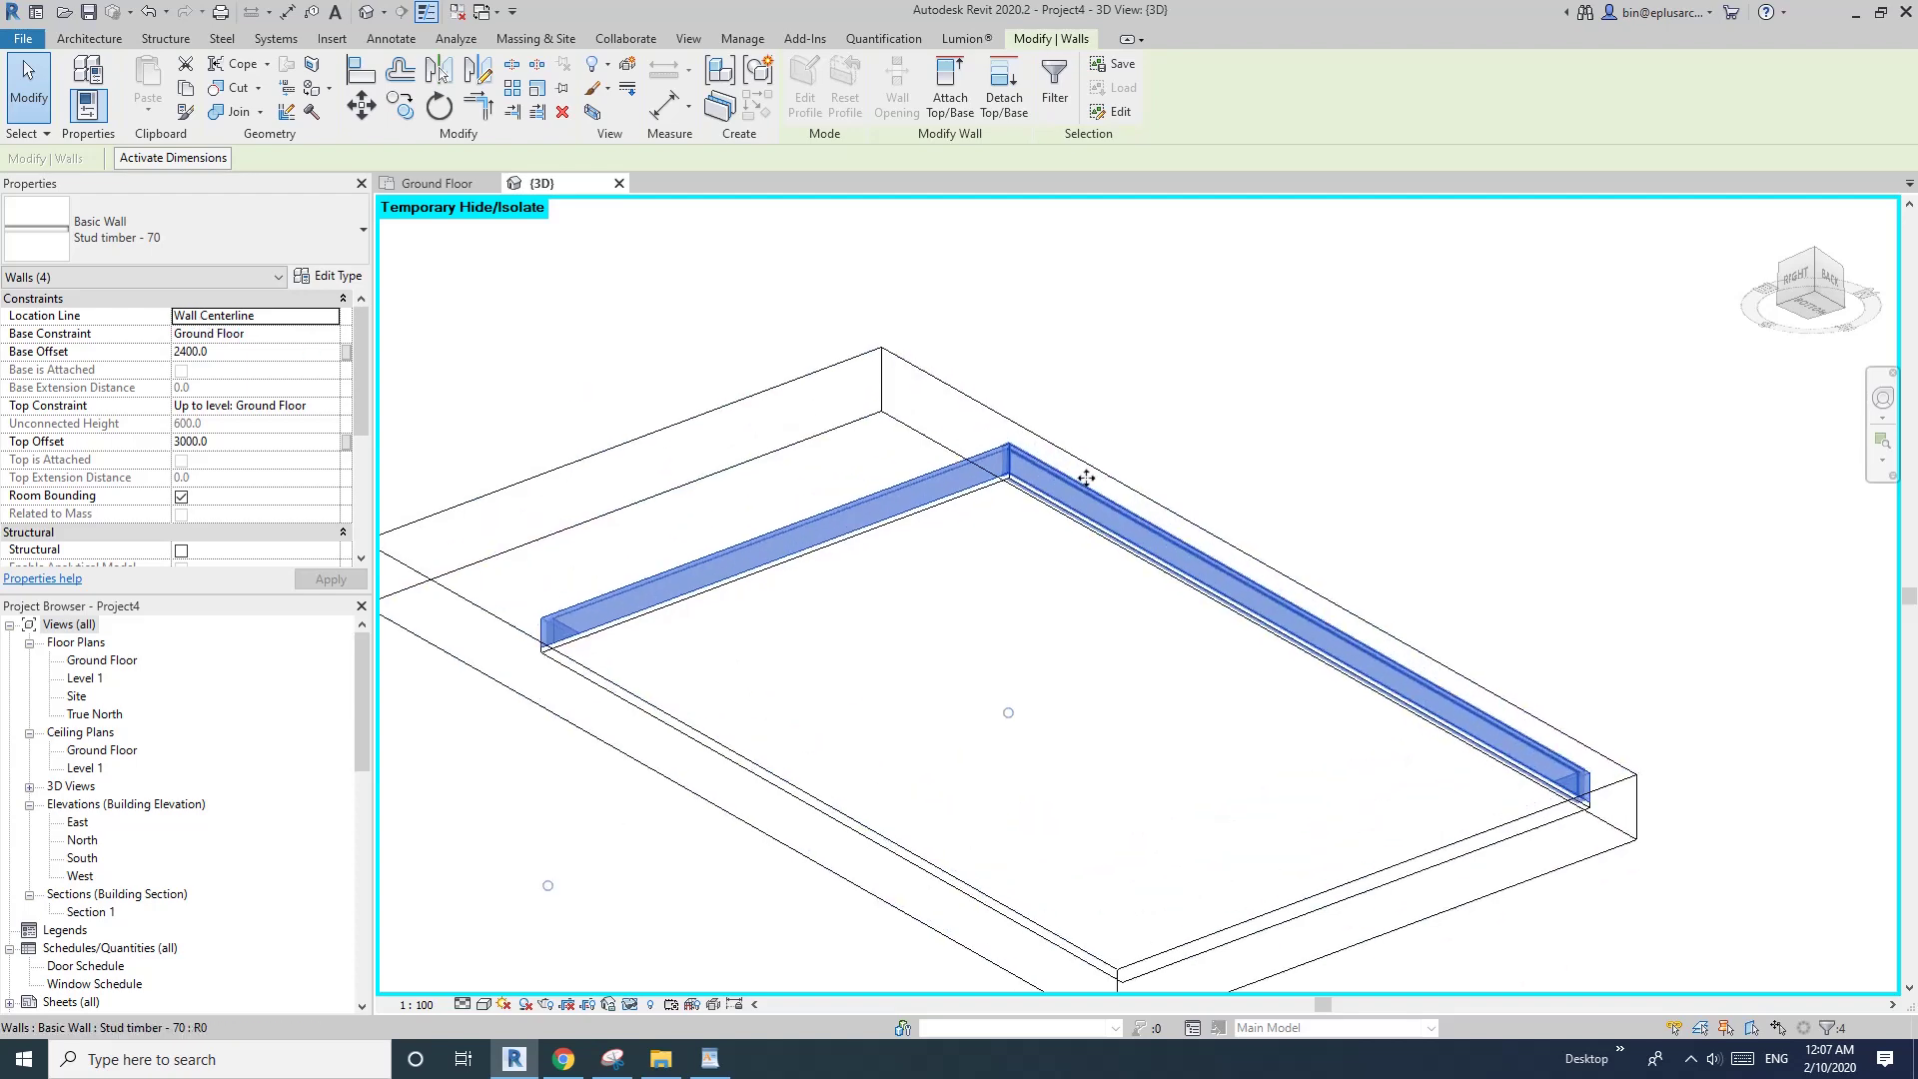
key("Escape")
- Pull the short side of the section box inward through the bulkhead and inspect the cut stud wall corner
scroll(1035, 505, "up", 3)
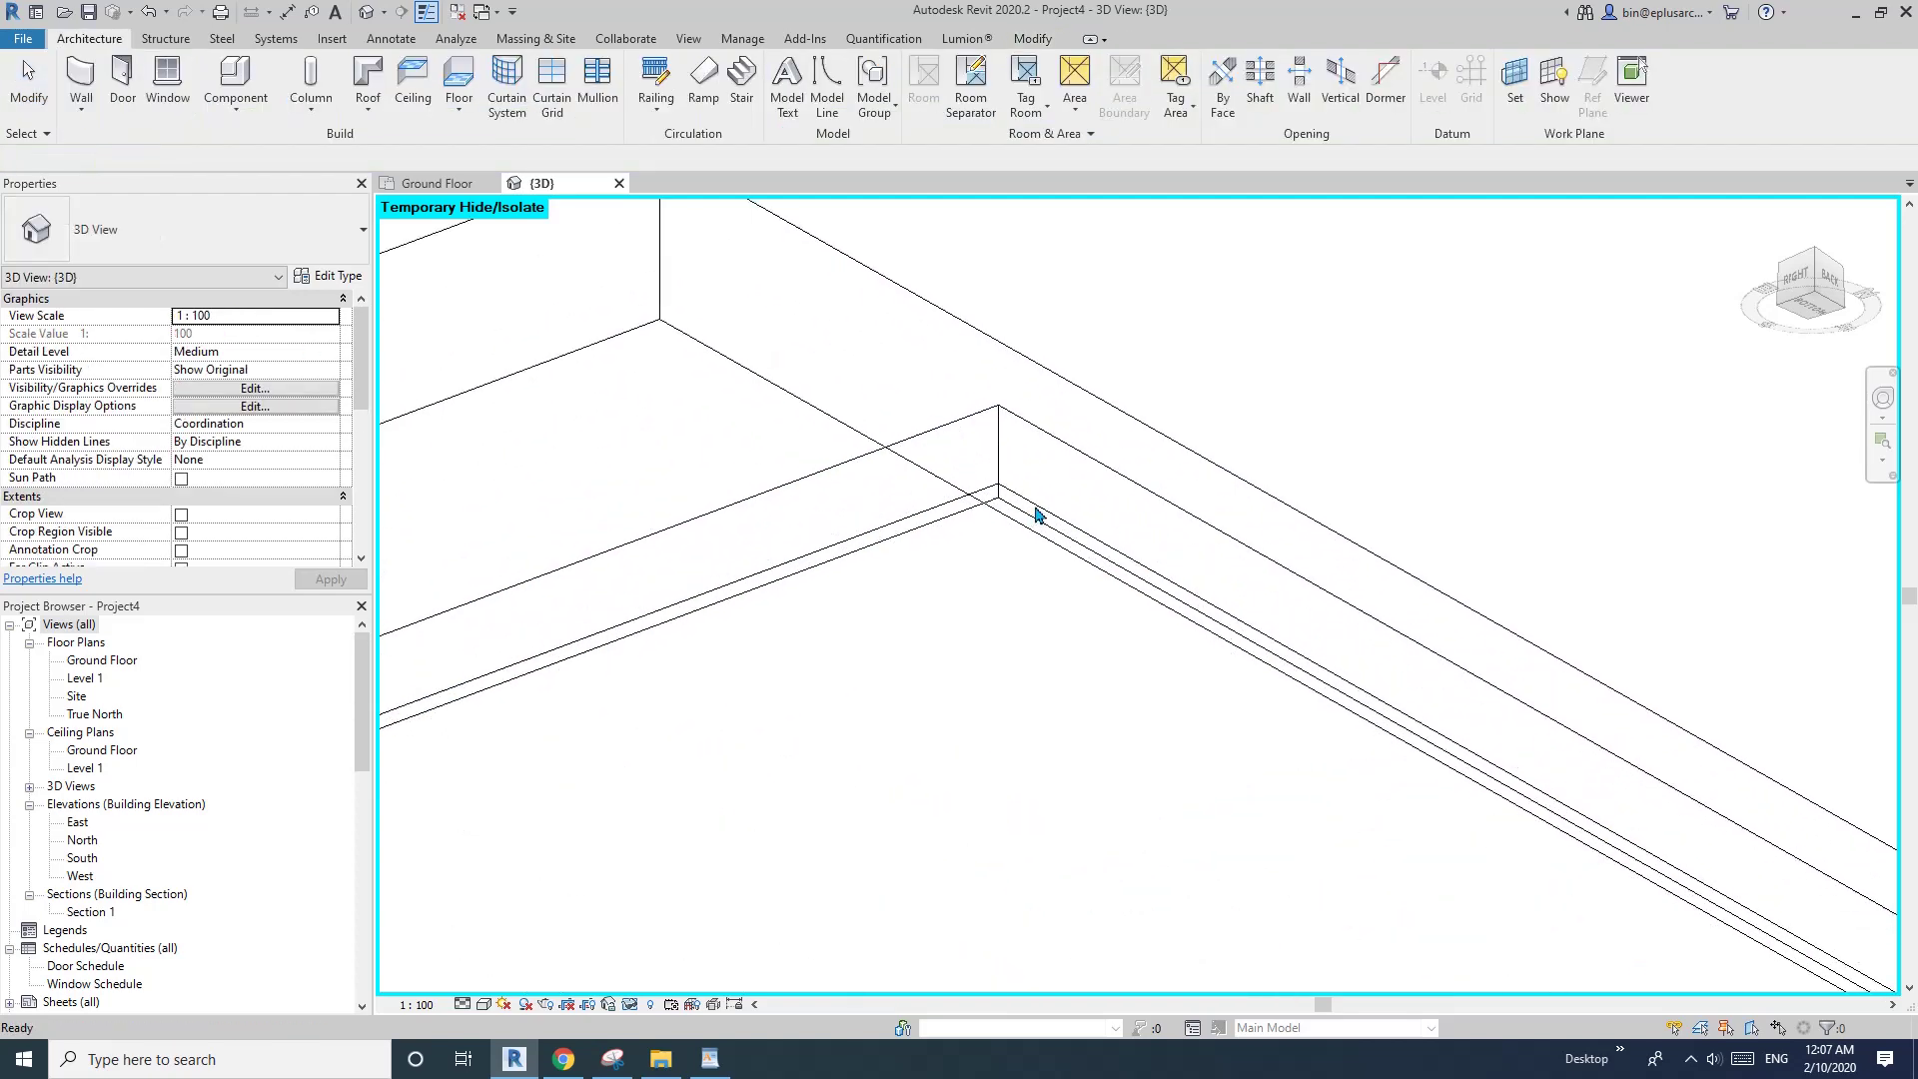
scroll(770, 407, "down", 3)
left_click(794, 418)
left_click_drag(565, 470, 779, 564)
scroll(926, 493, "up", 3)
scroll(1009, 513, "up", 3)
key("Escape")
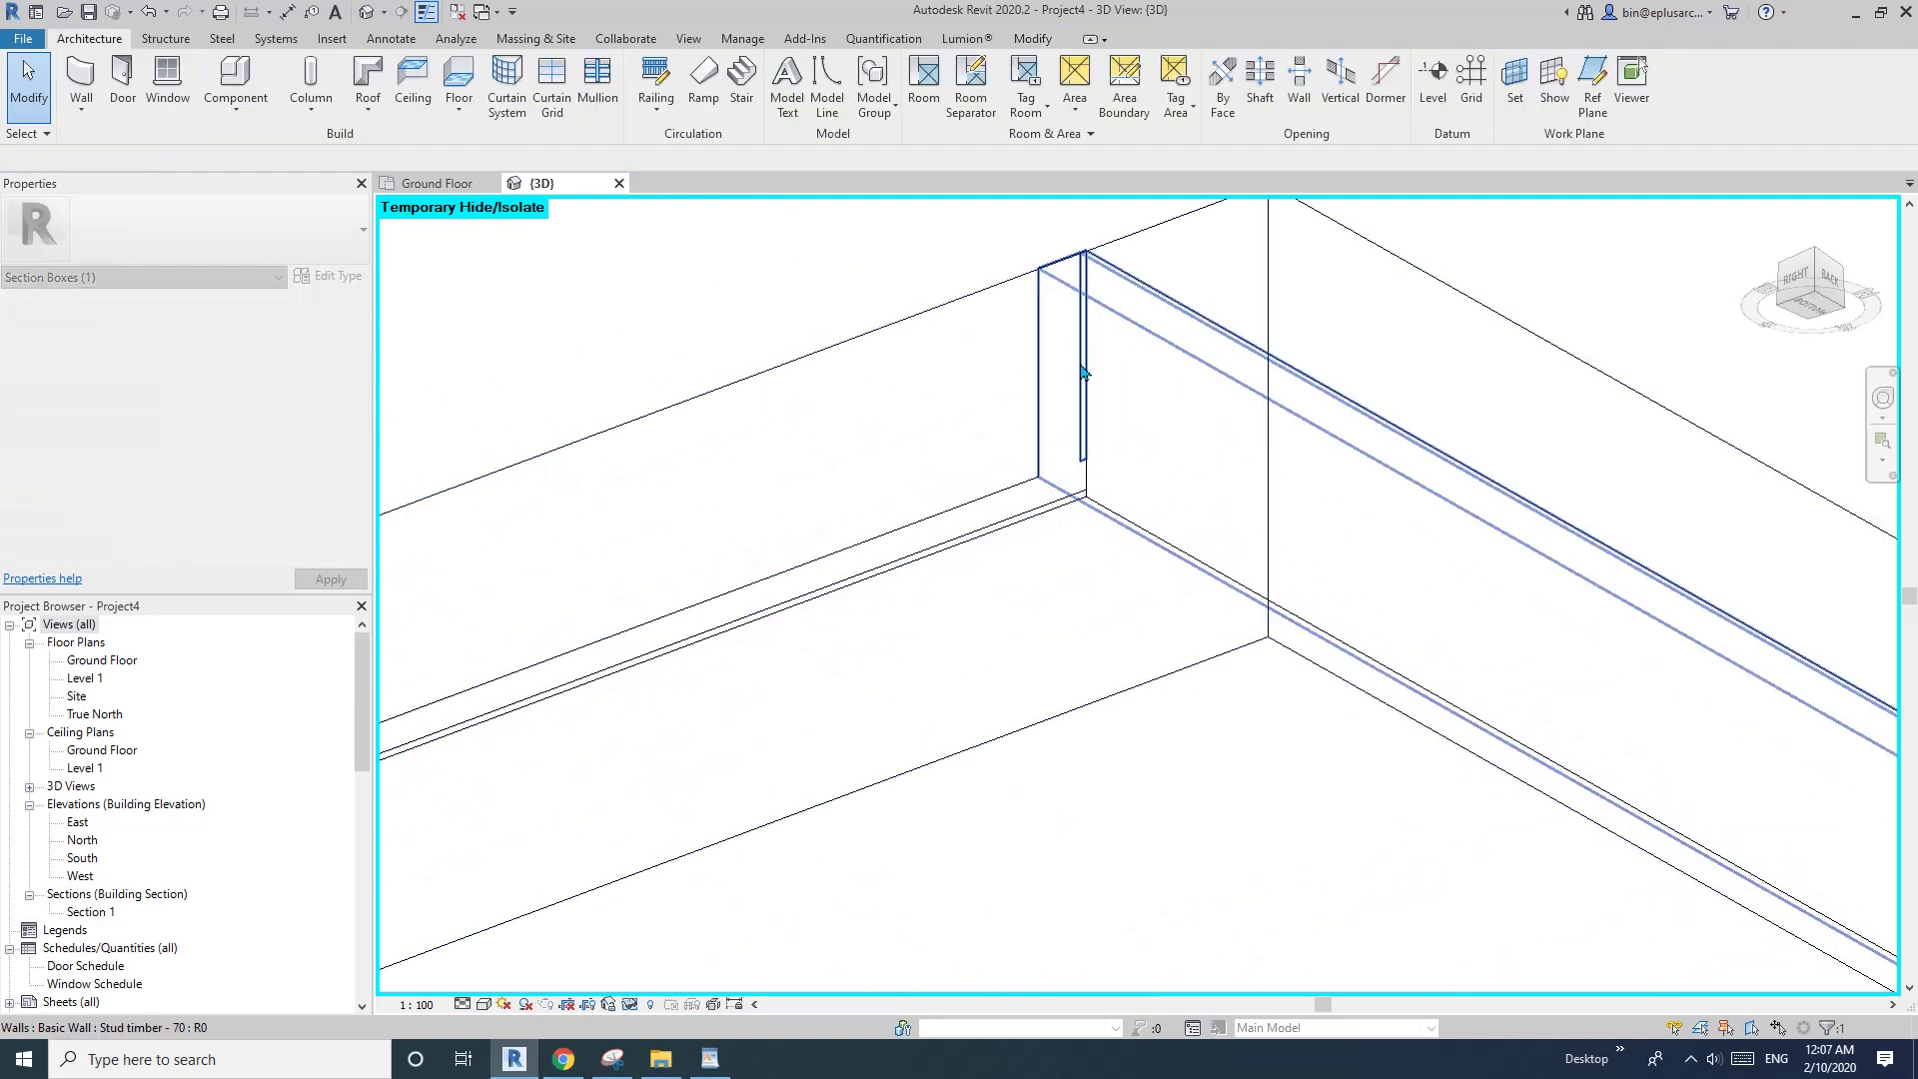
scroll(1092, 416, "up", 2)
scroll(984, 444, "up", 1)
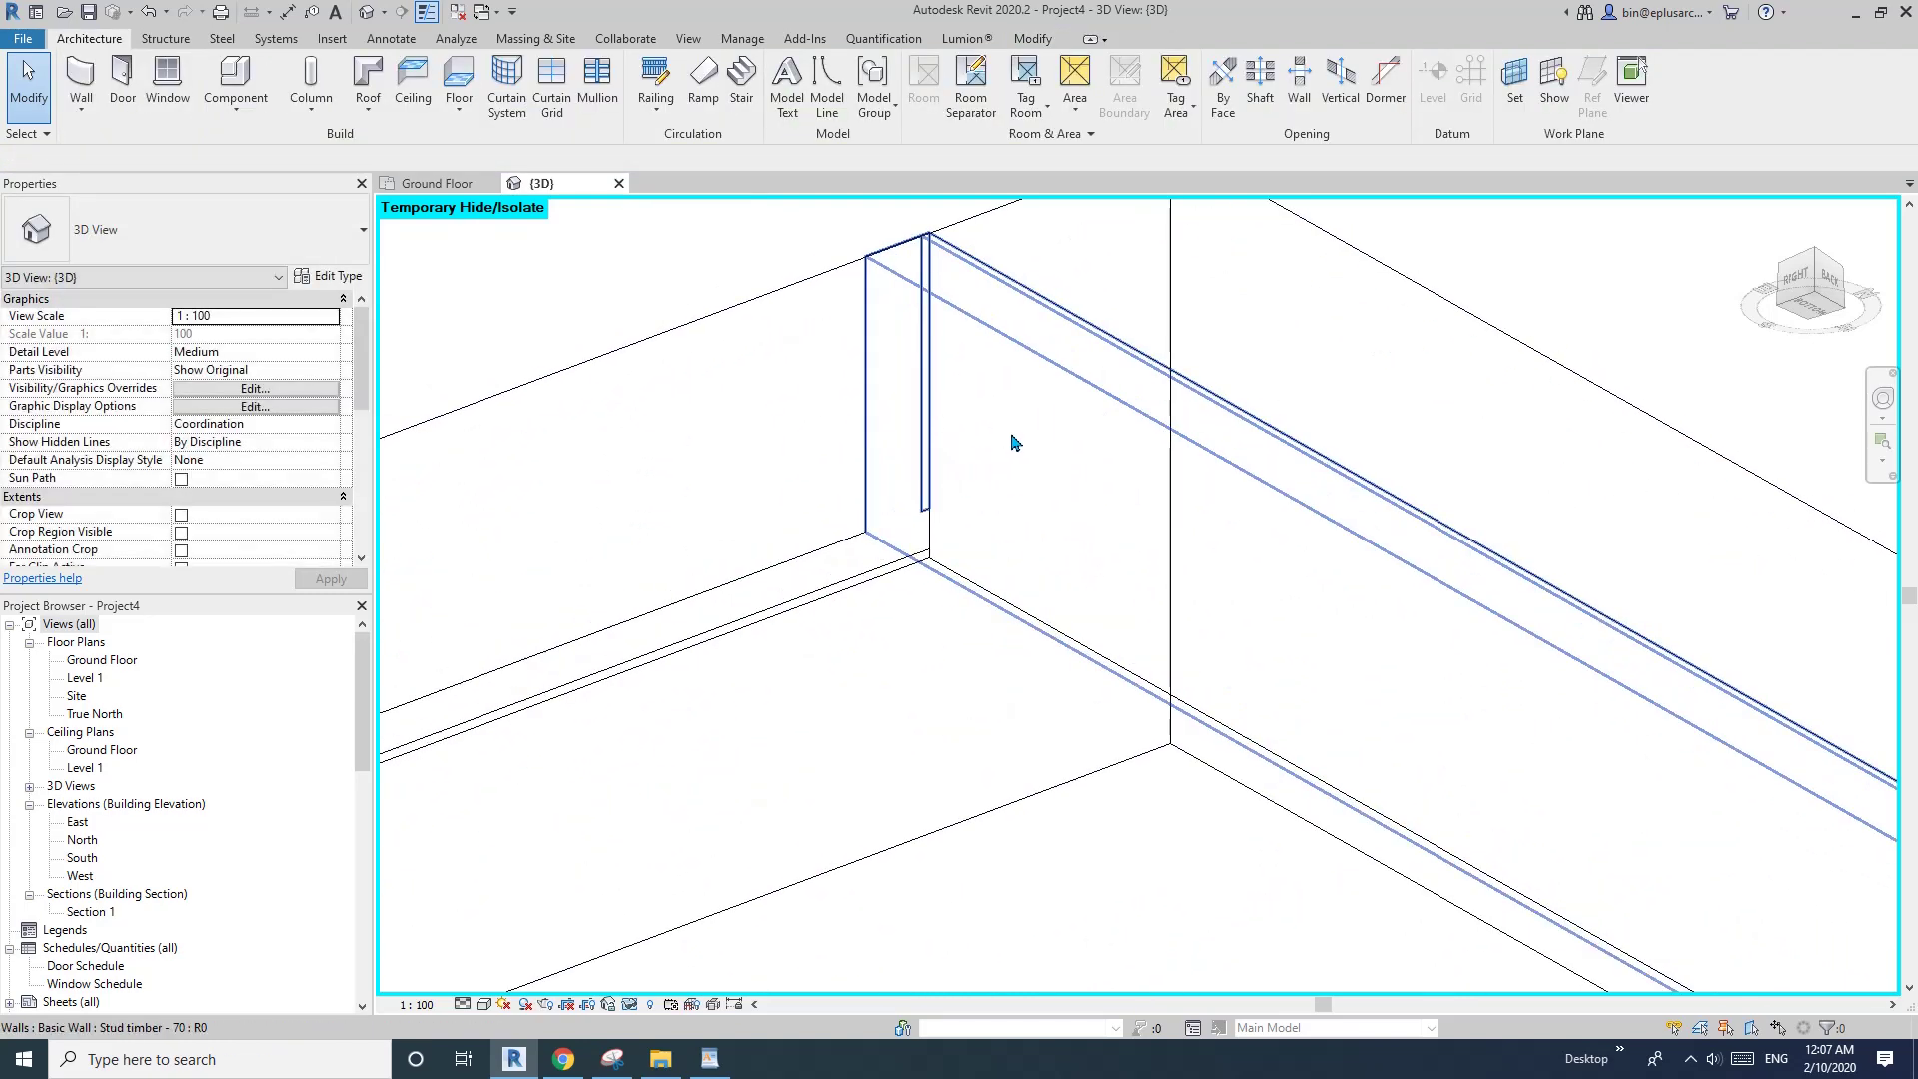
- Examine from below how the lower ceiling meets the stud wall's lining at the cut corner
scroll(1015, 442, "down", 6)
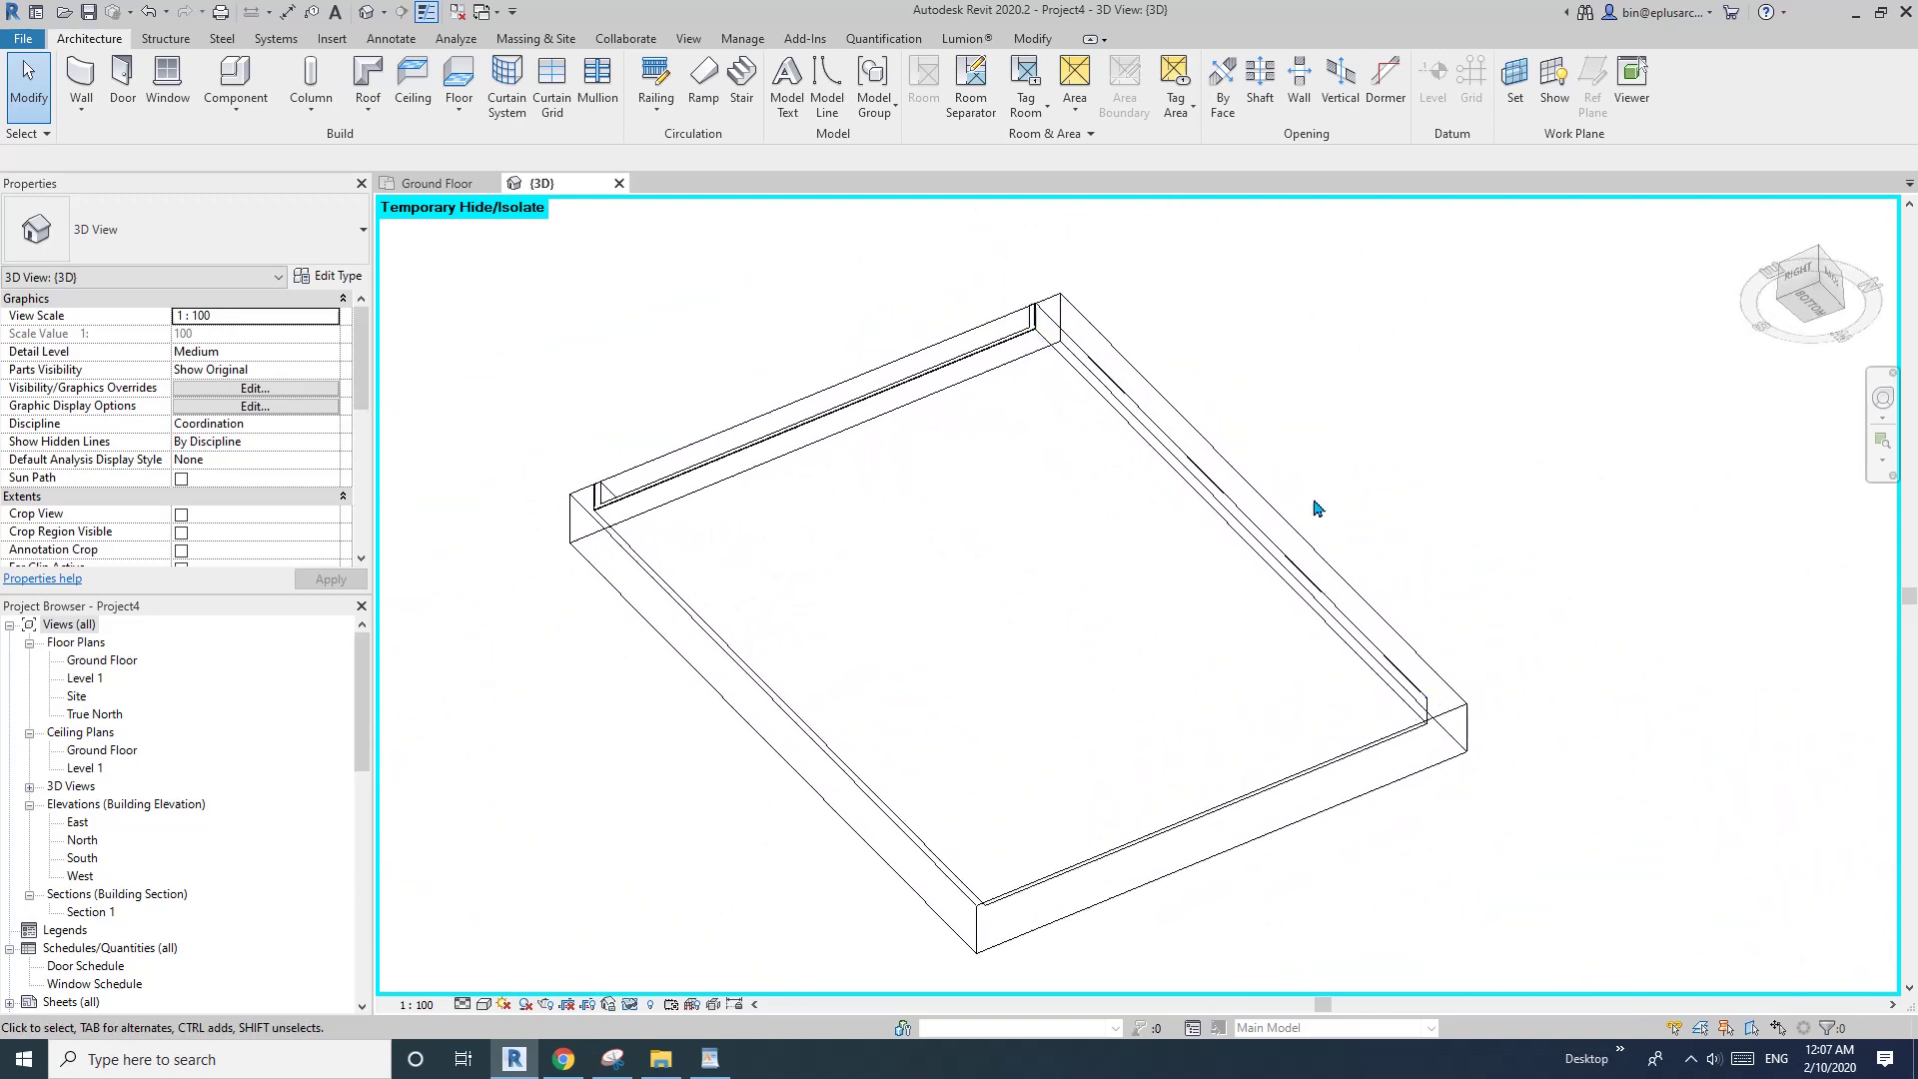
scroll(1092, 406, "up", 5)
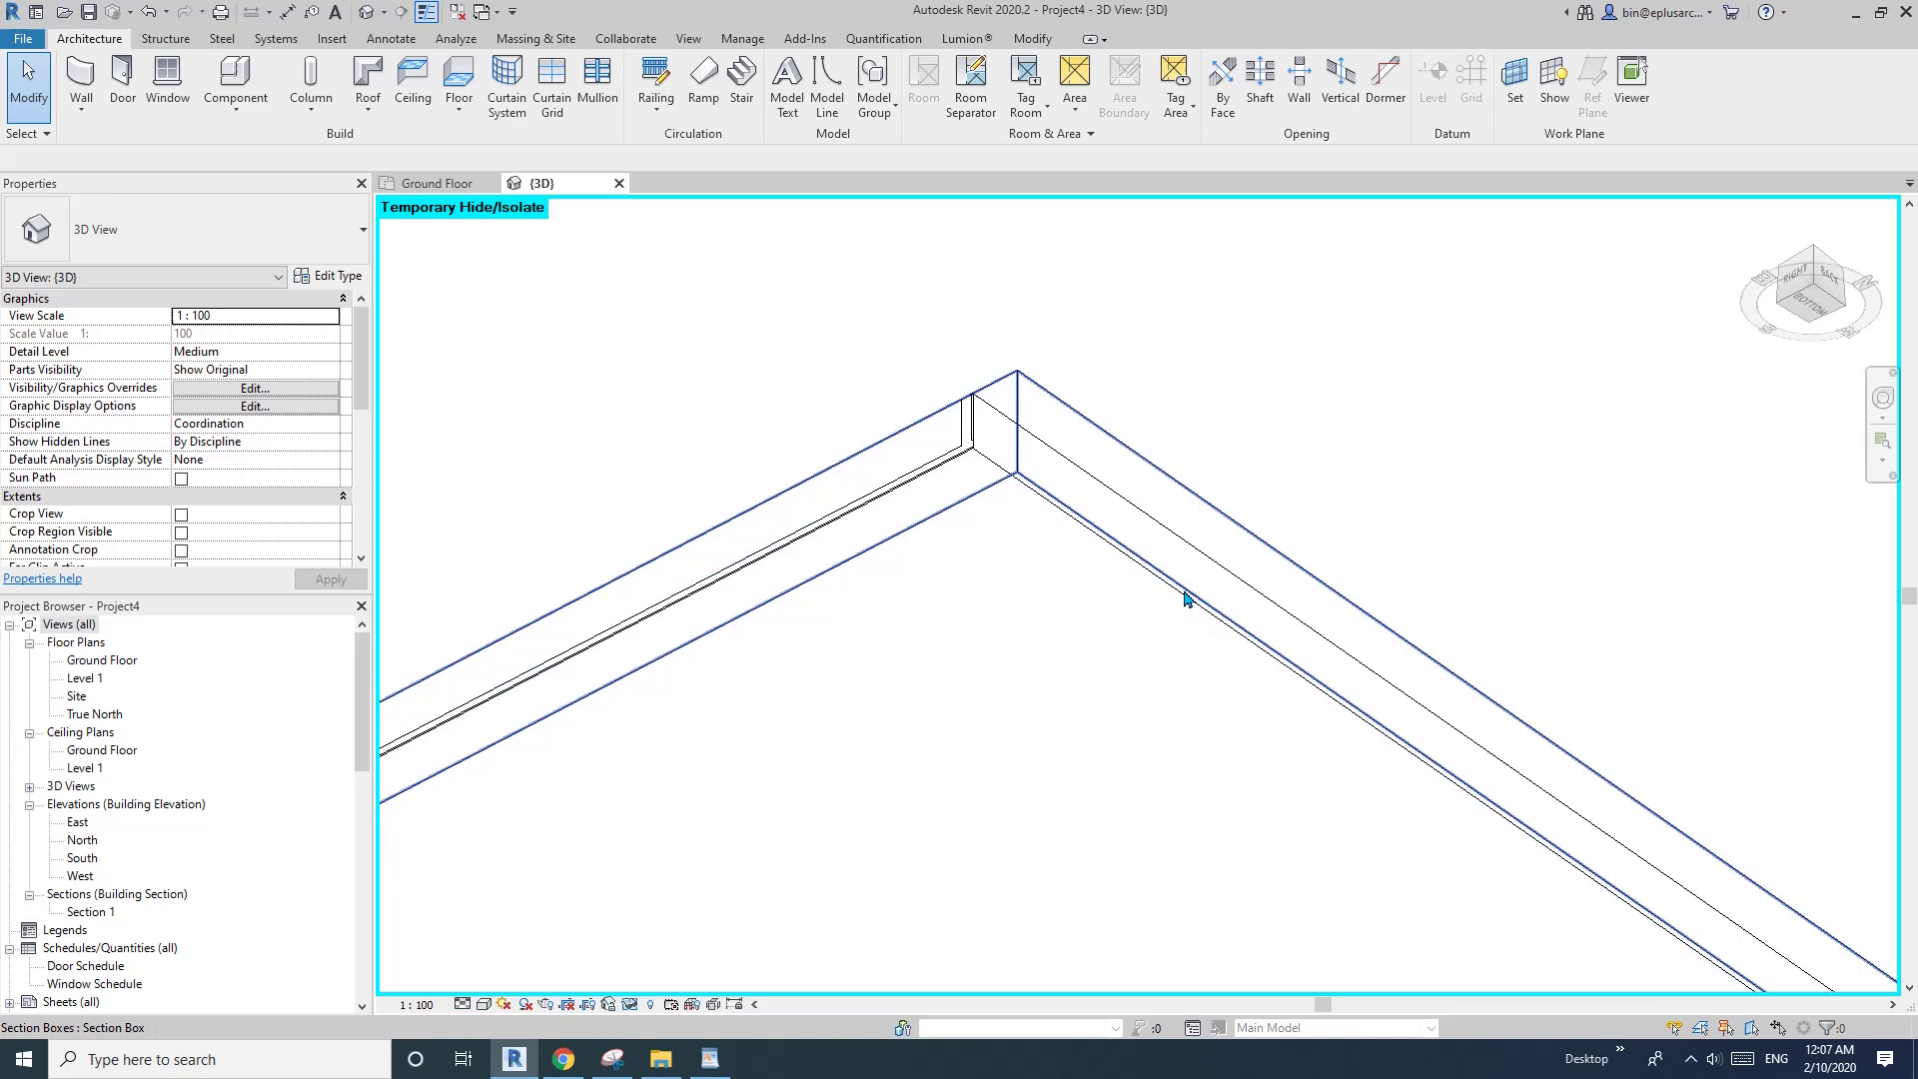
scroll(965, 431, "up", 5)
scroll(964, 473, "up", 3)
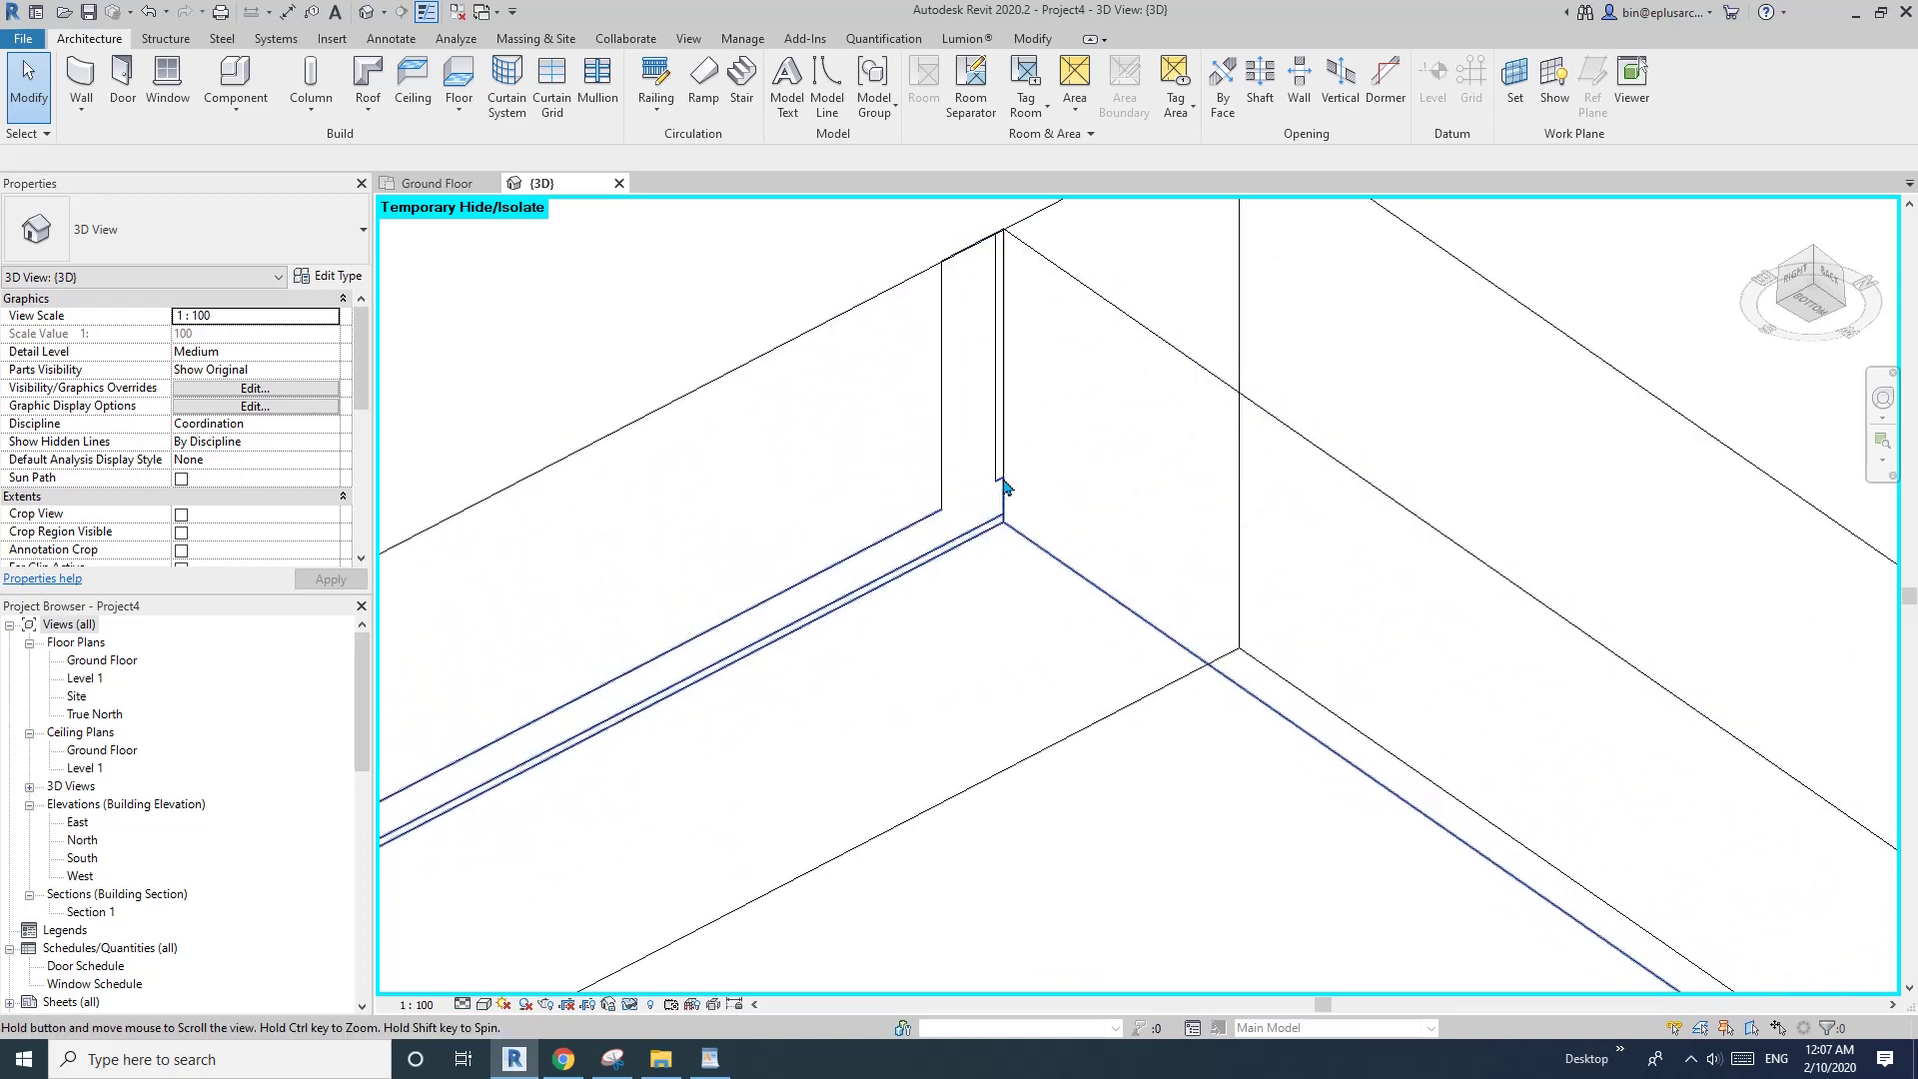
middle_click_drag(992, 504, 991, 512)
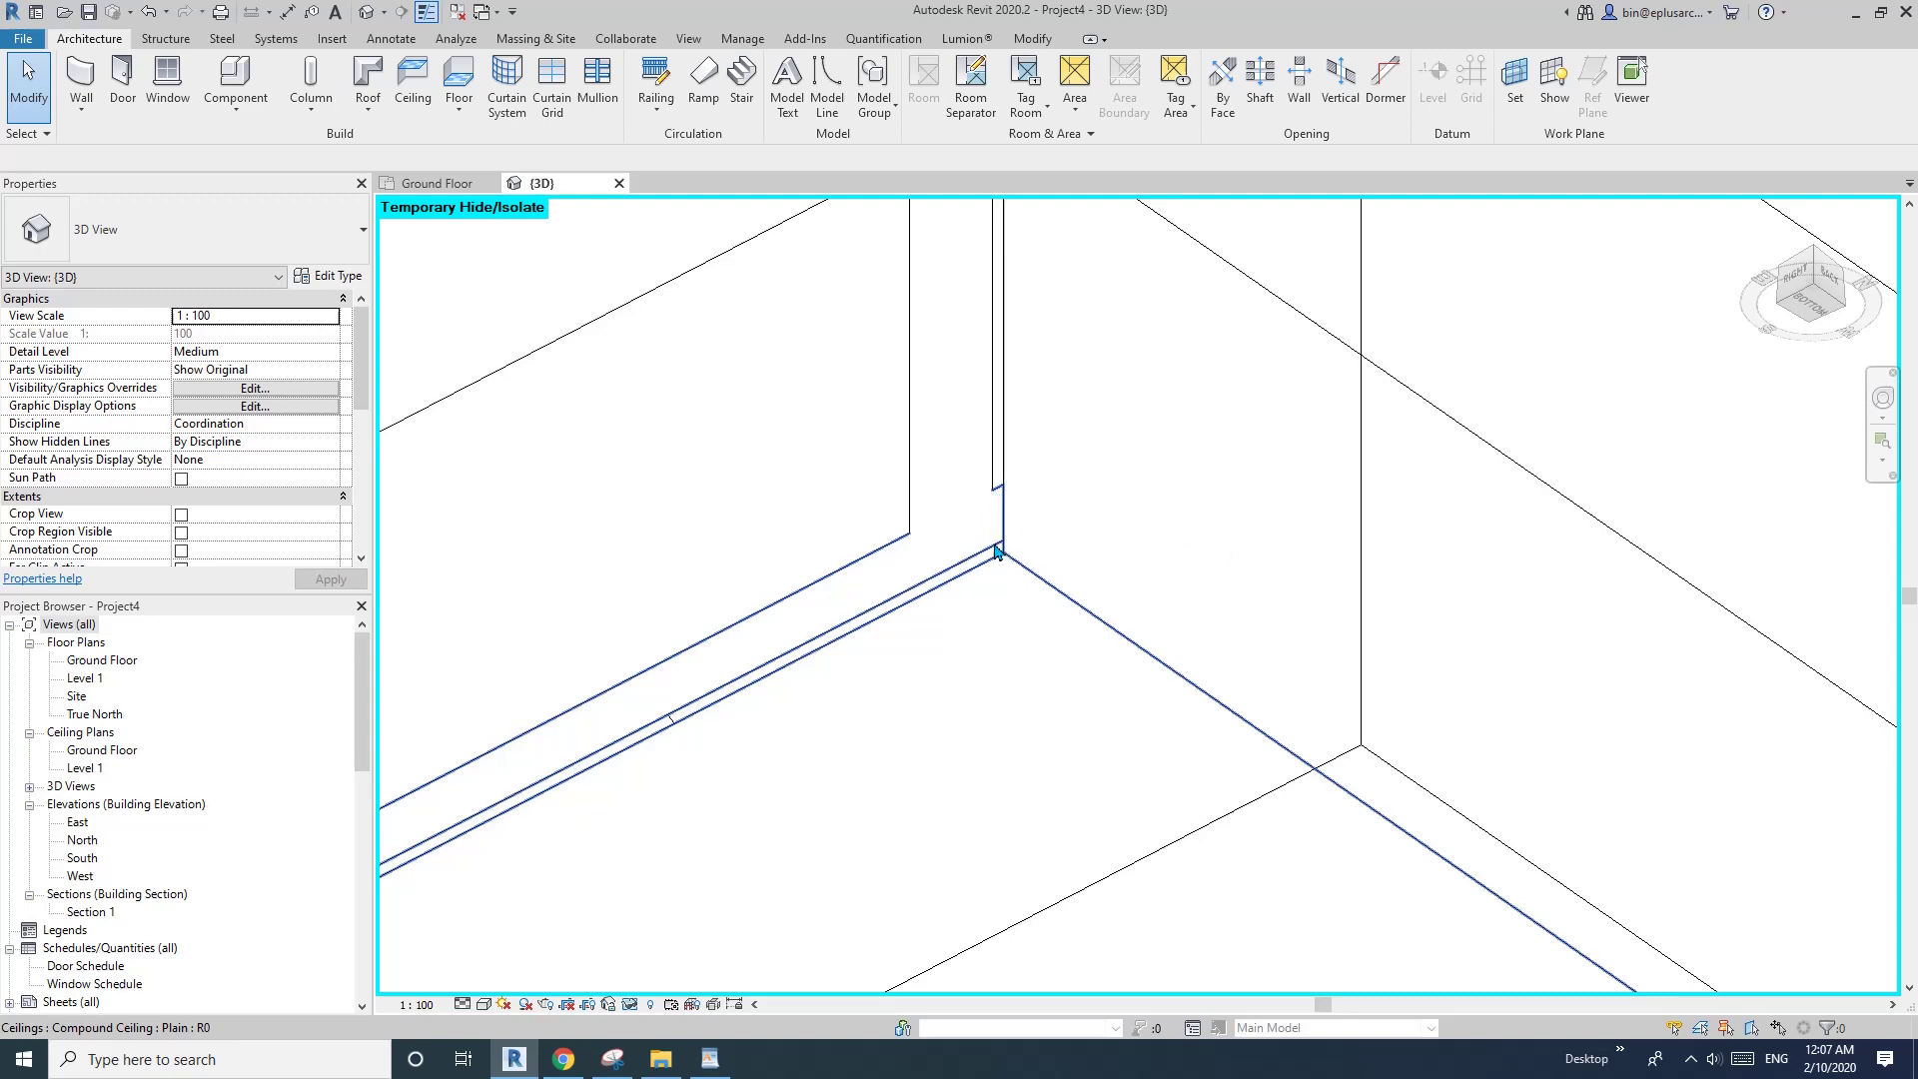
scroll(997, 556, "down", 2)
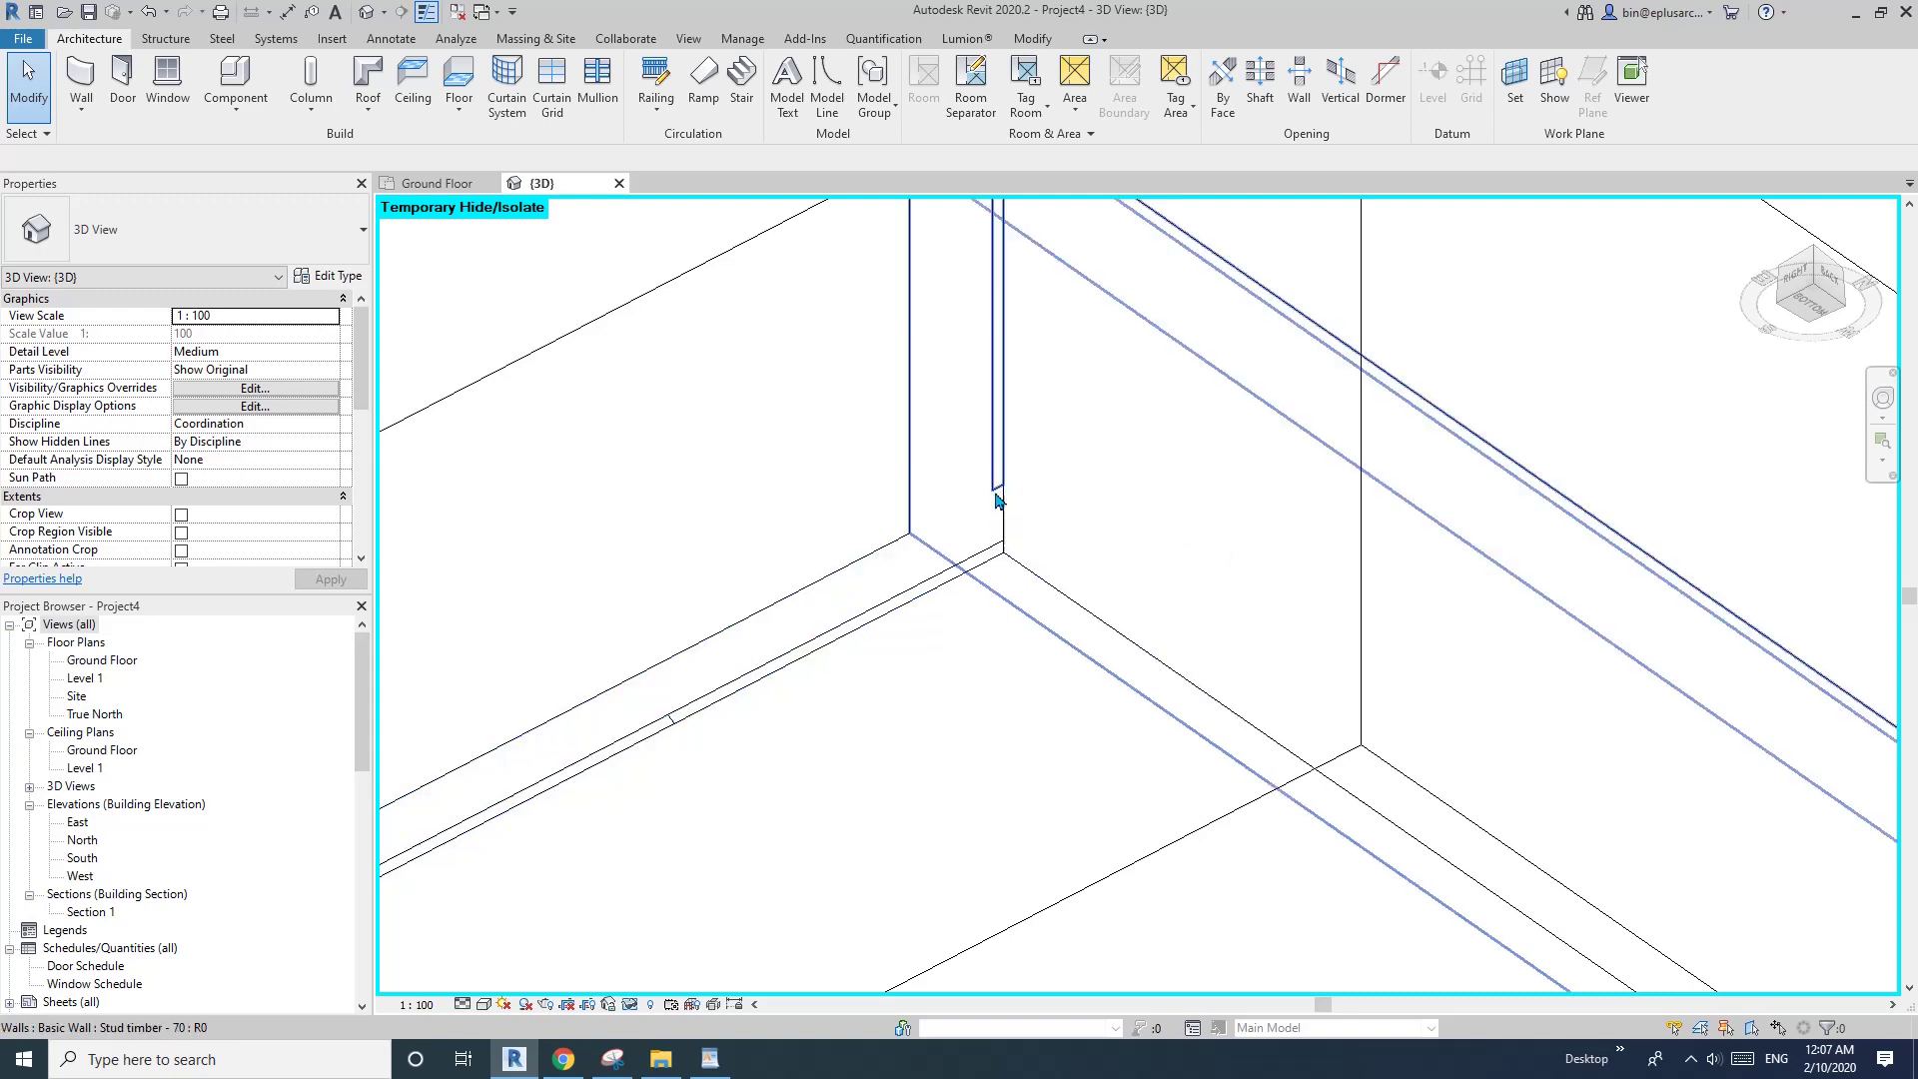
scroll(996, 514, "down", 5)
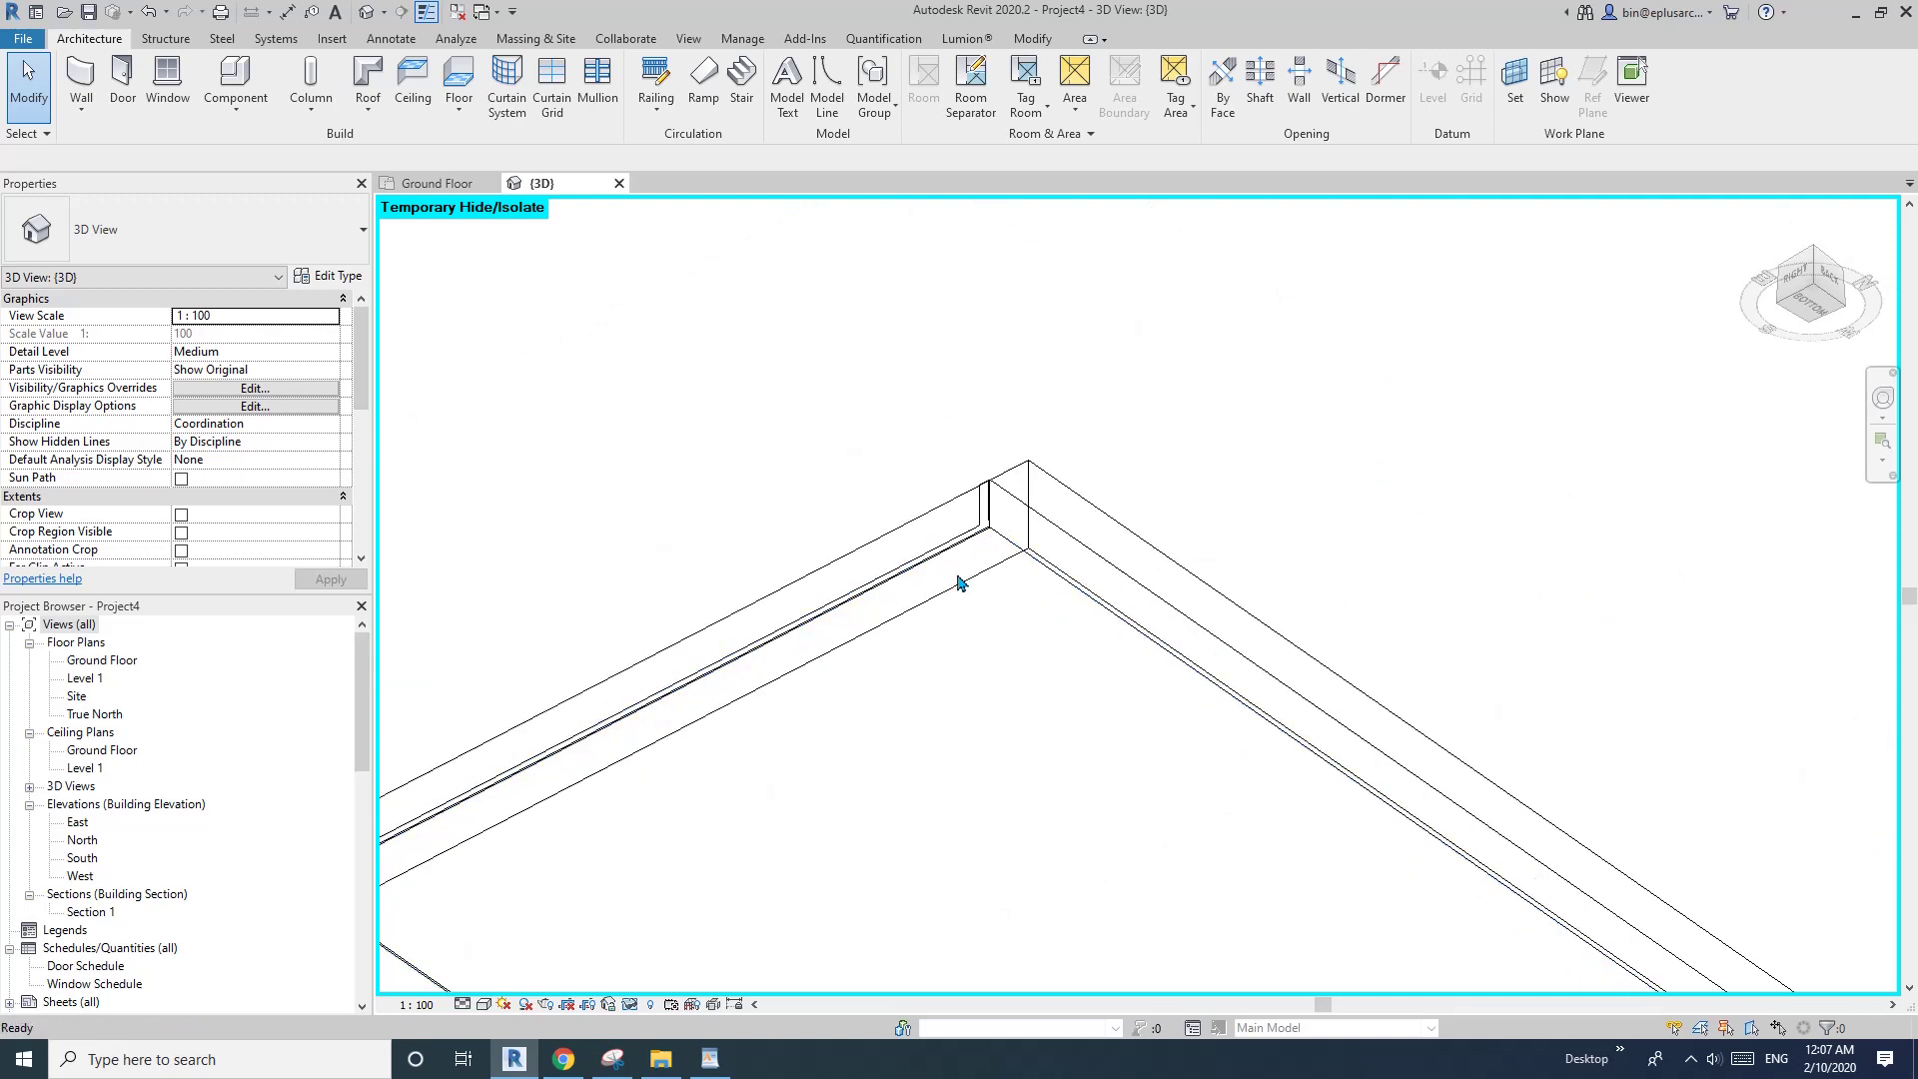
- Extend the section box's short side past the bulkhead and make all four lower-ceiling boundary lines extend into the wall core
left_click(882, 632)
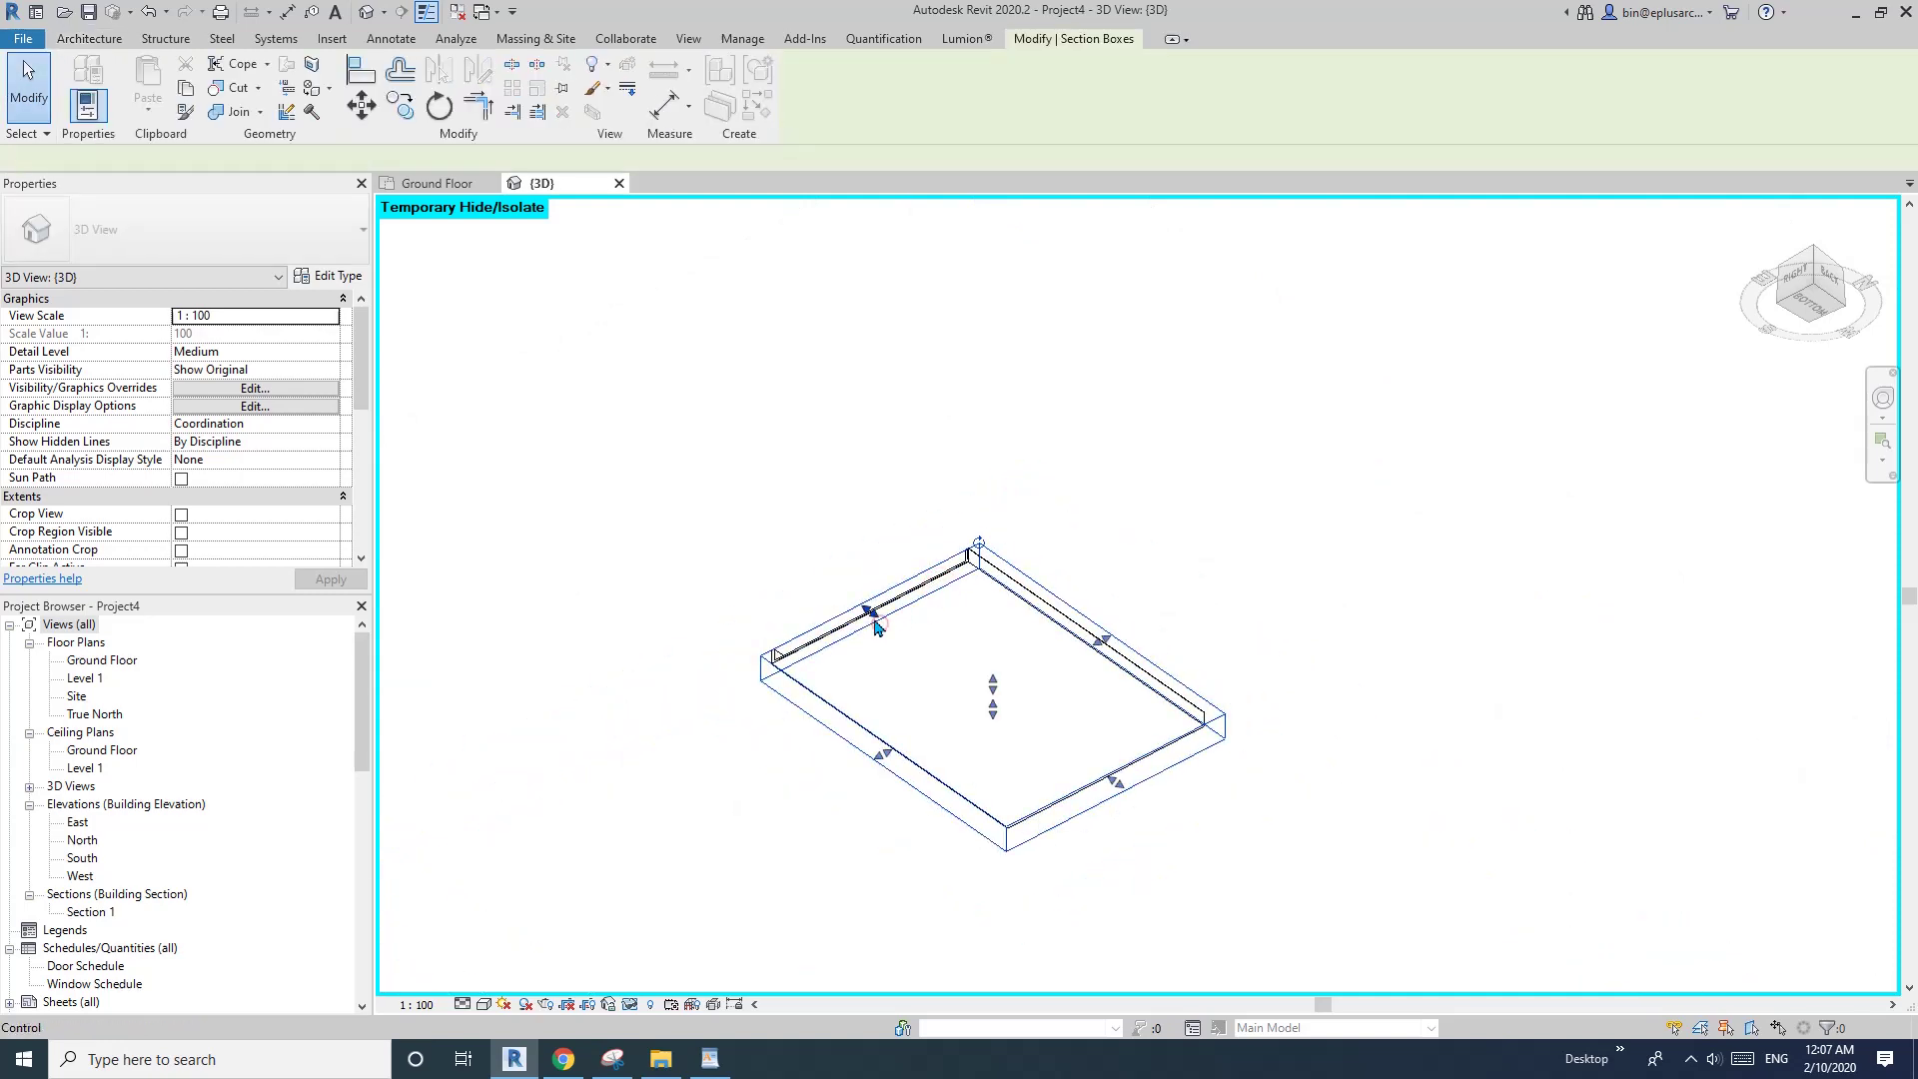
left_click(947, 619)
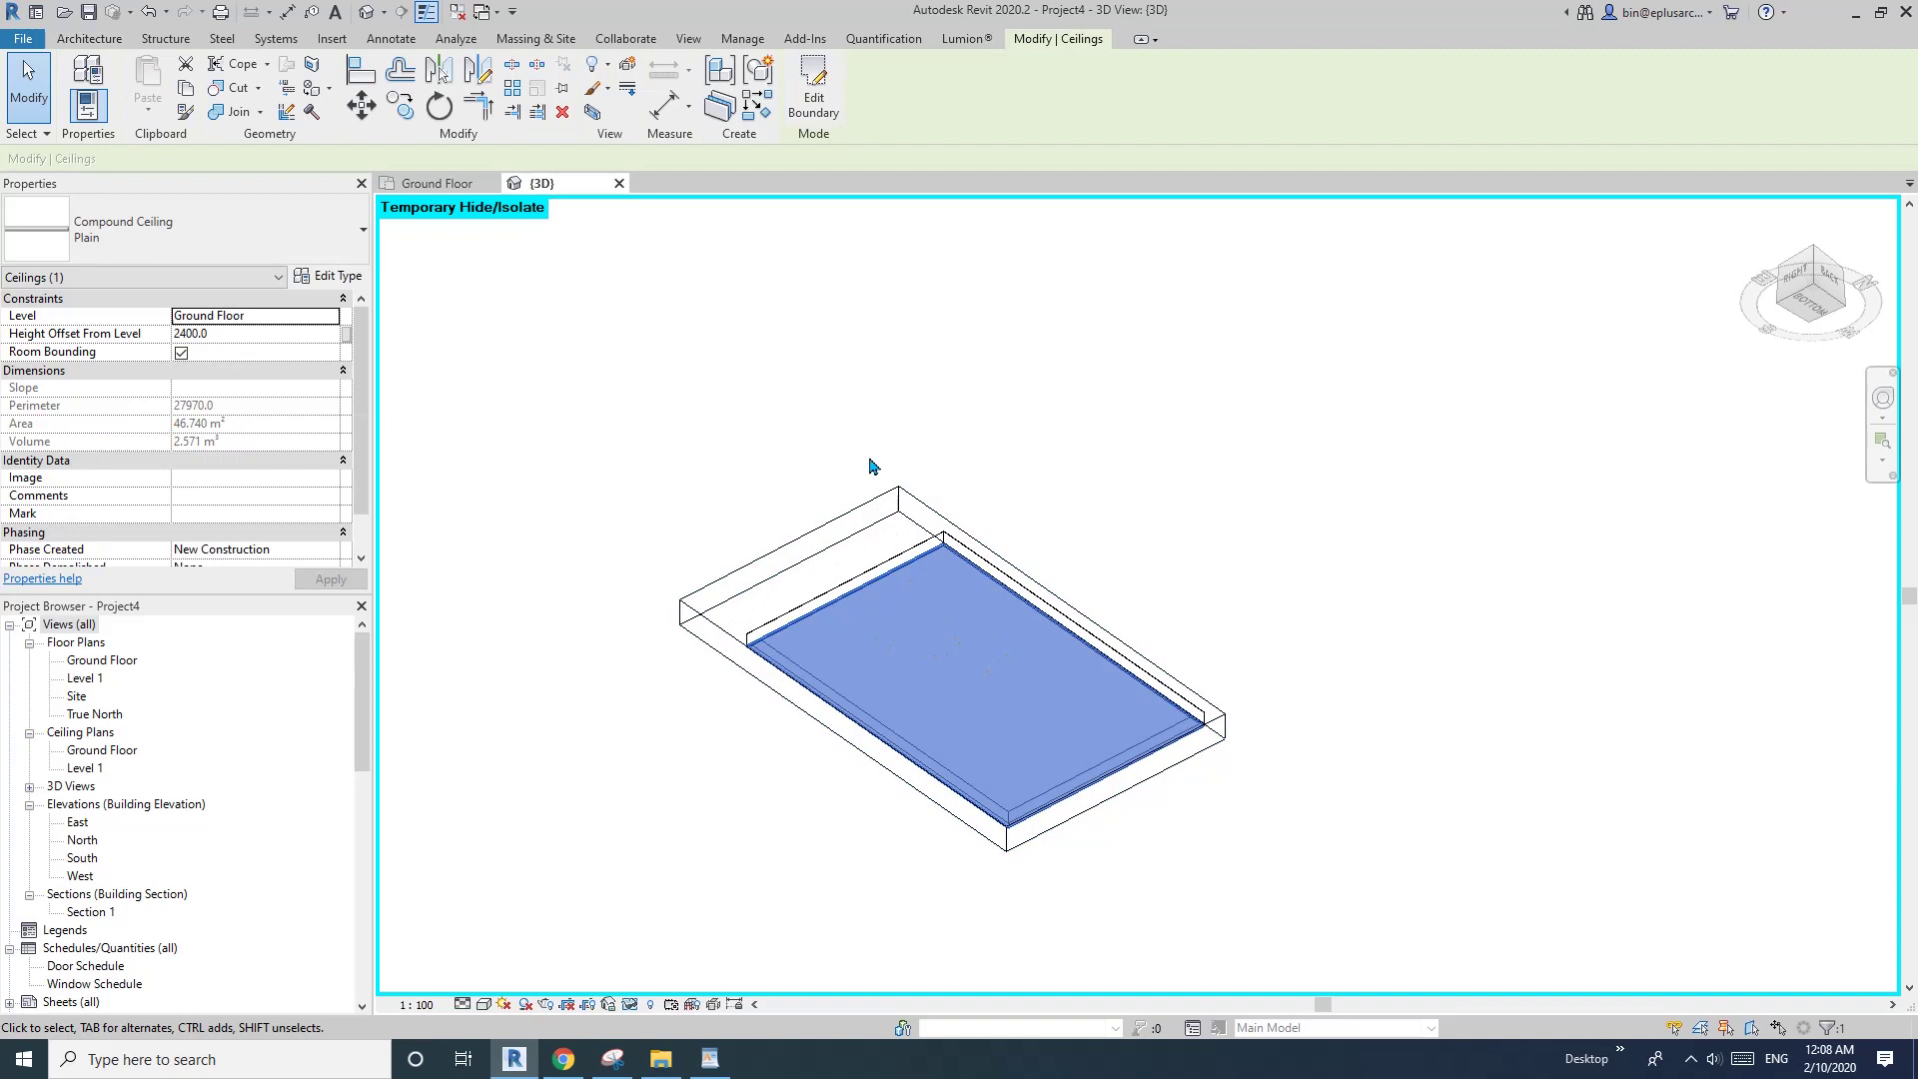
left_click(814, 98)
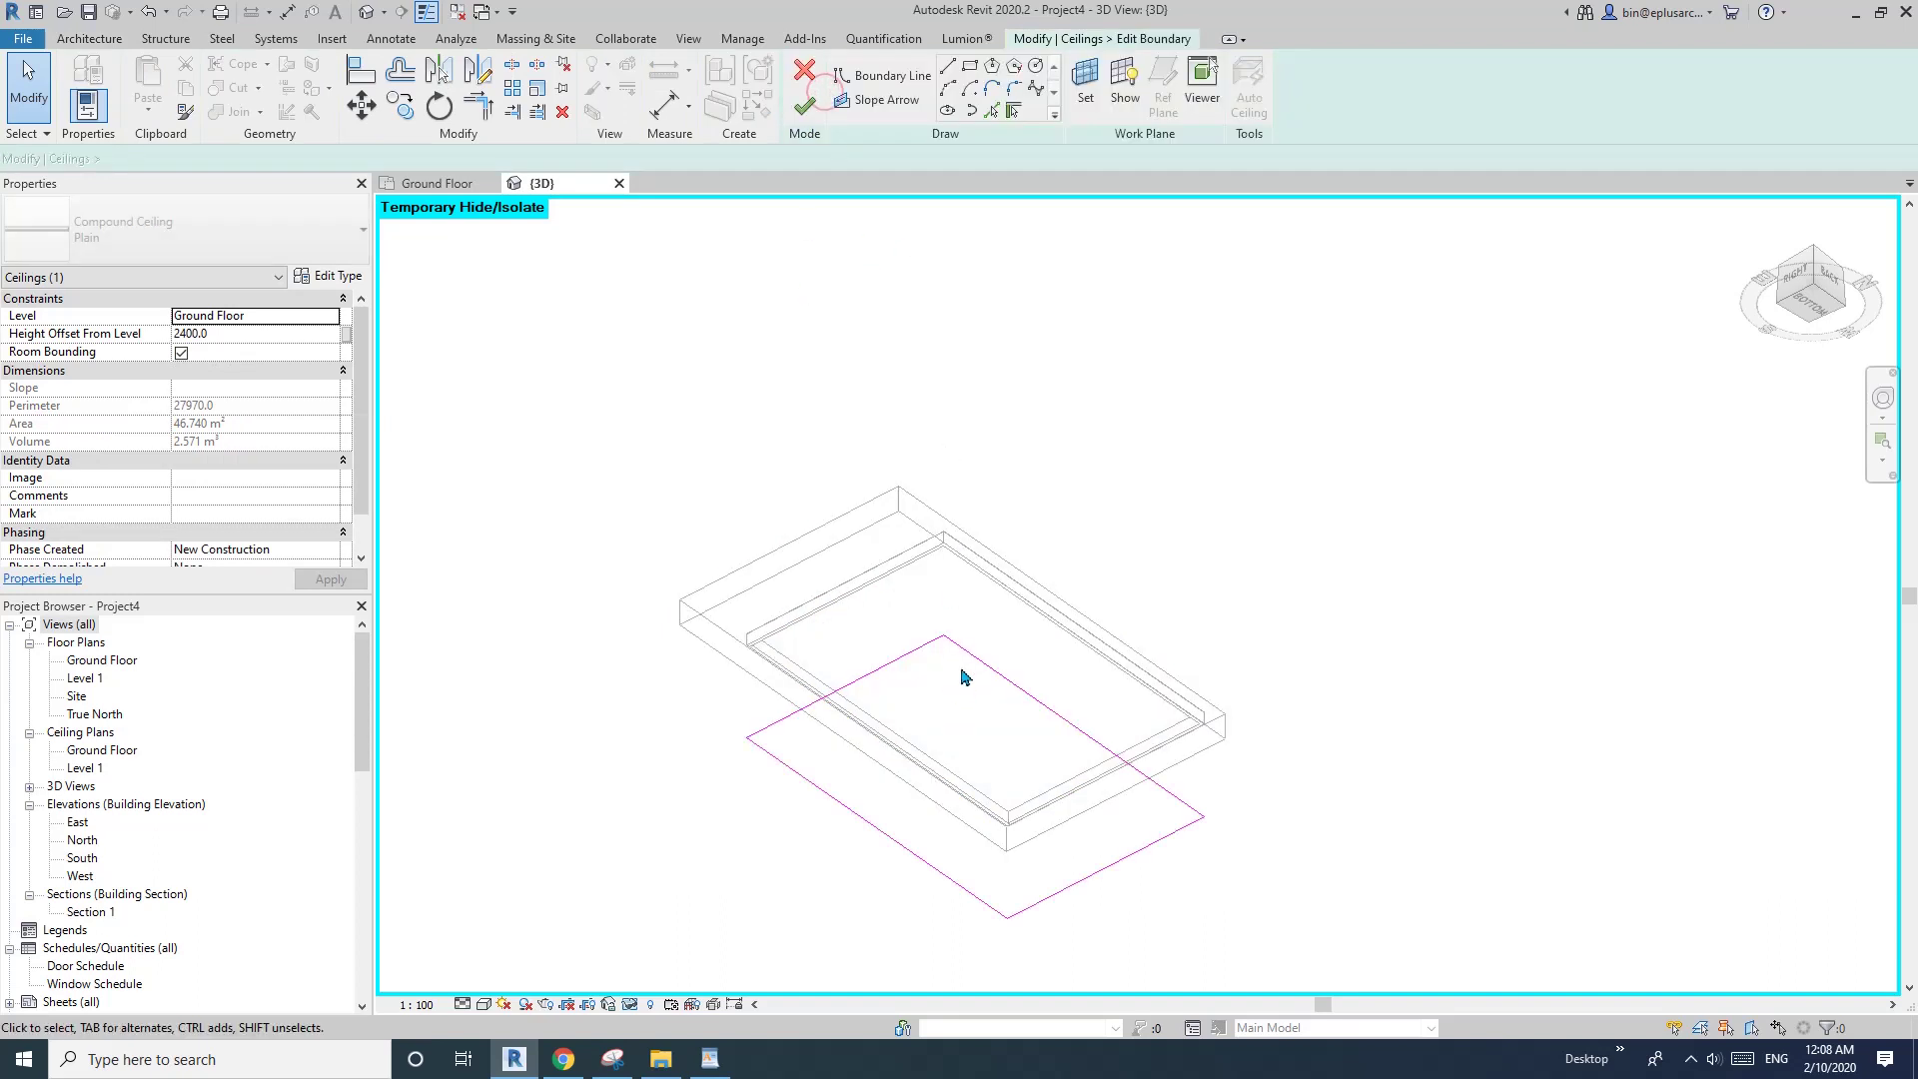
key("Tab")
left_click(1020, 867)
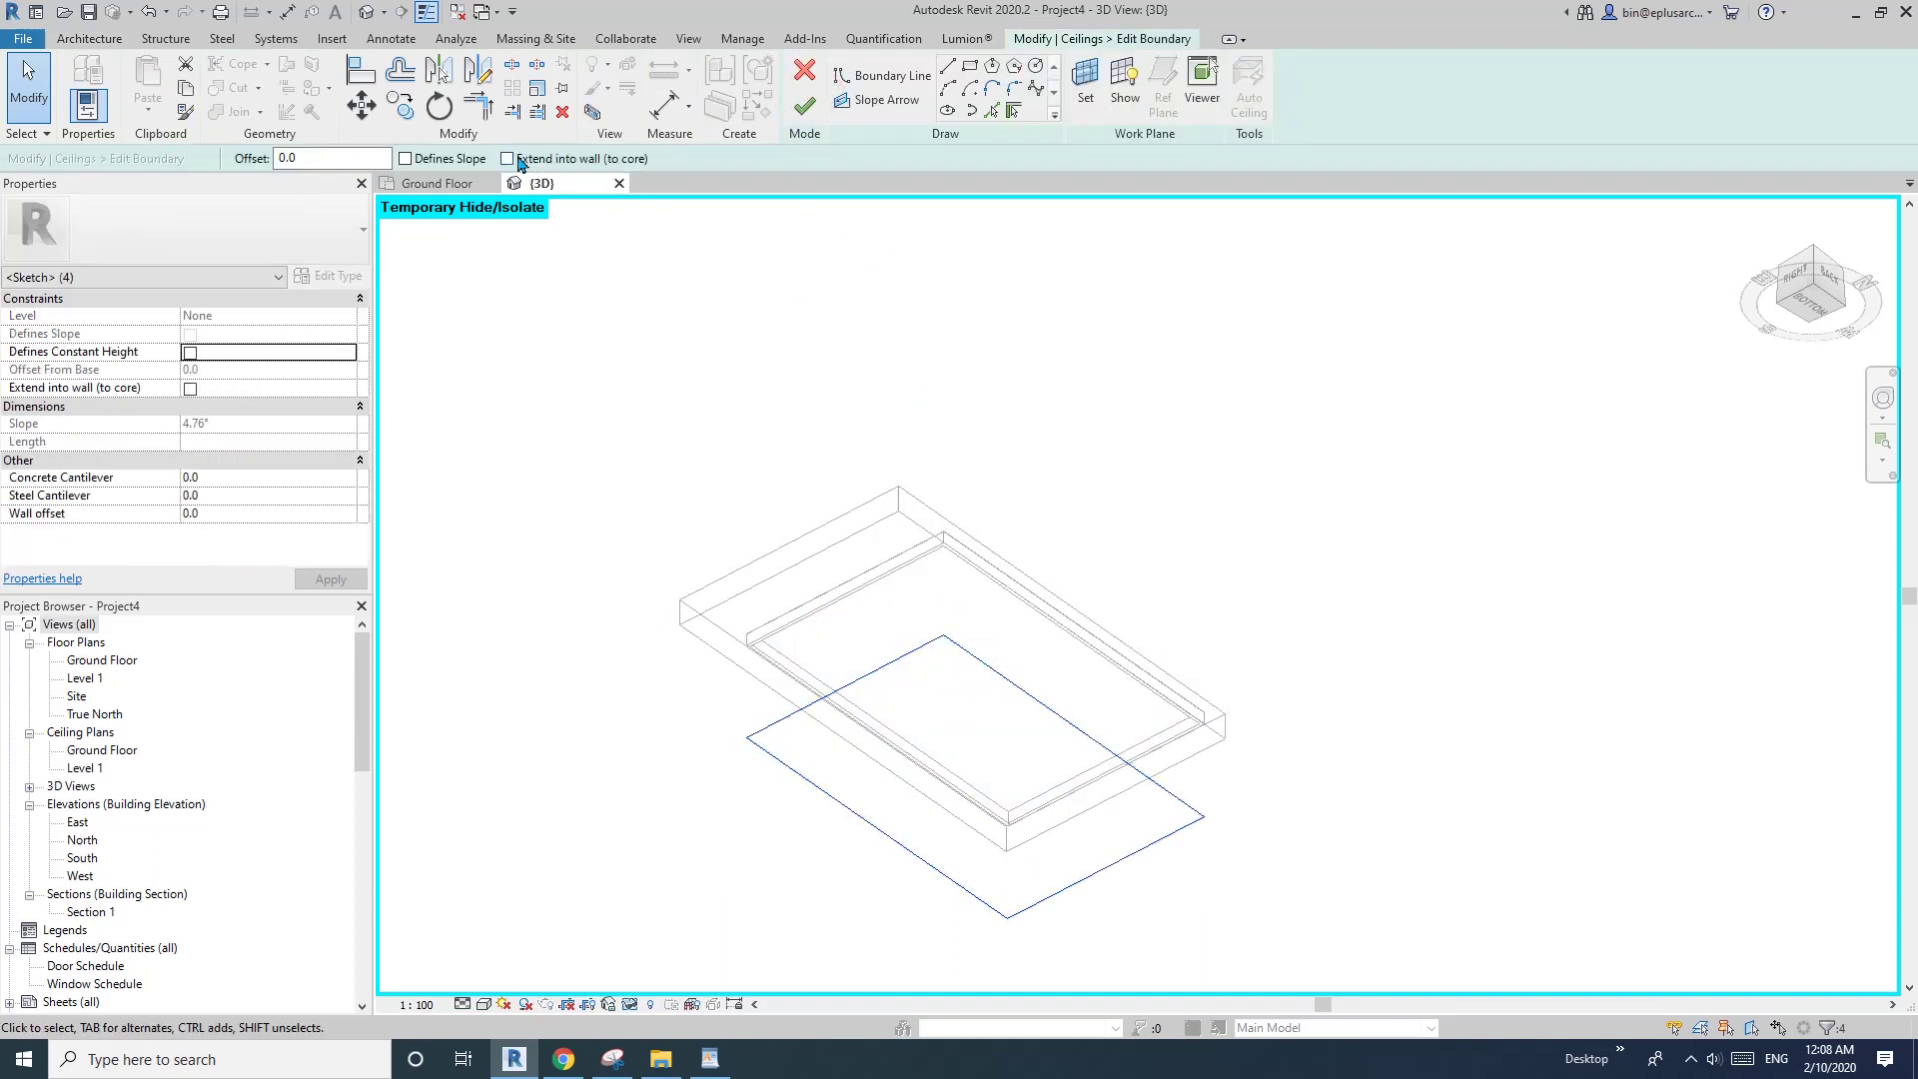
left_click(806, 105)
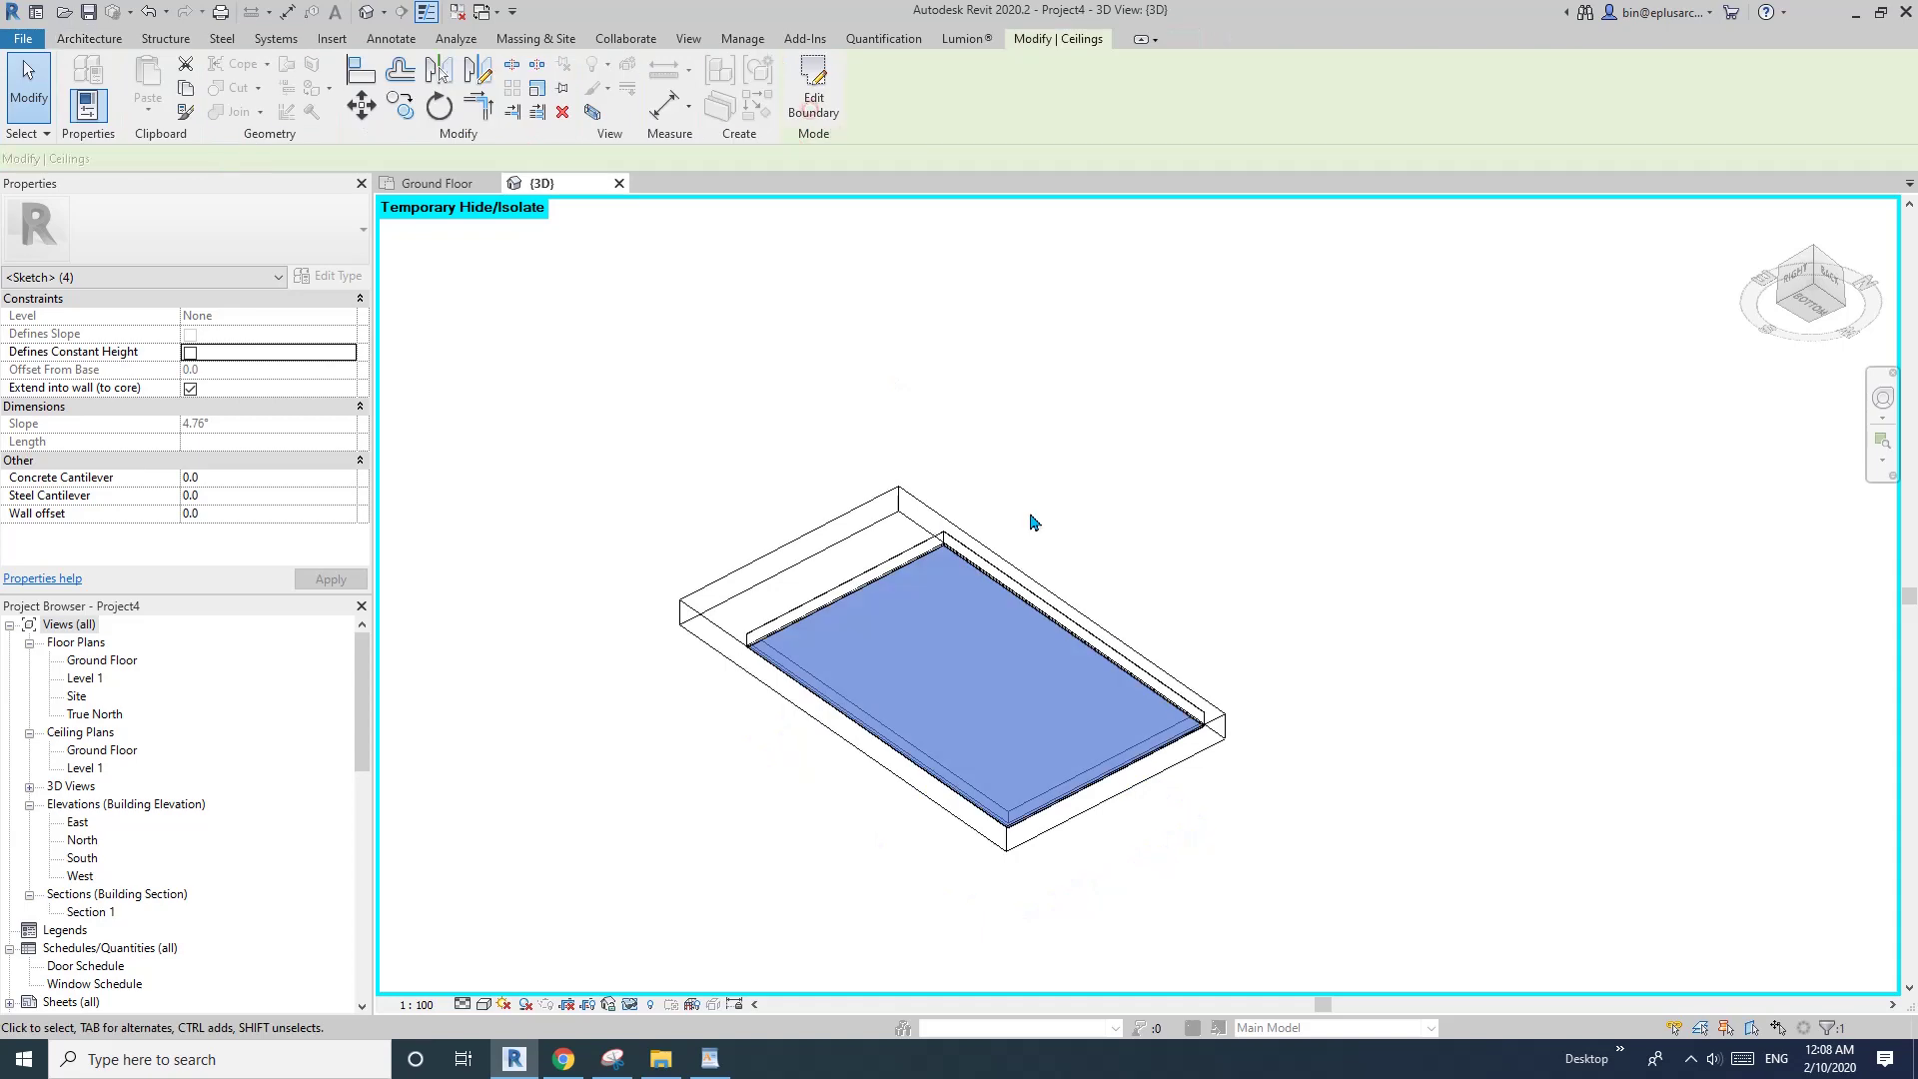
- Pull the section box's short side back inward through the bulkhead and examine the ceiling-to-wall joint at both corners
left_click(859, 529)
scroll(933, 590, "down", 1)
scroll(1121, 599, "up", 6)
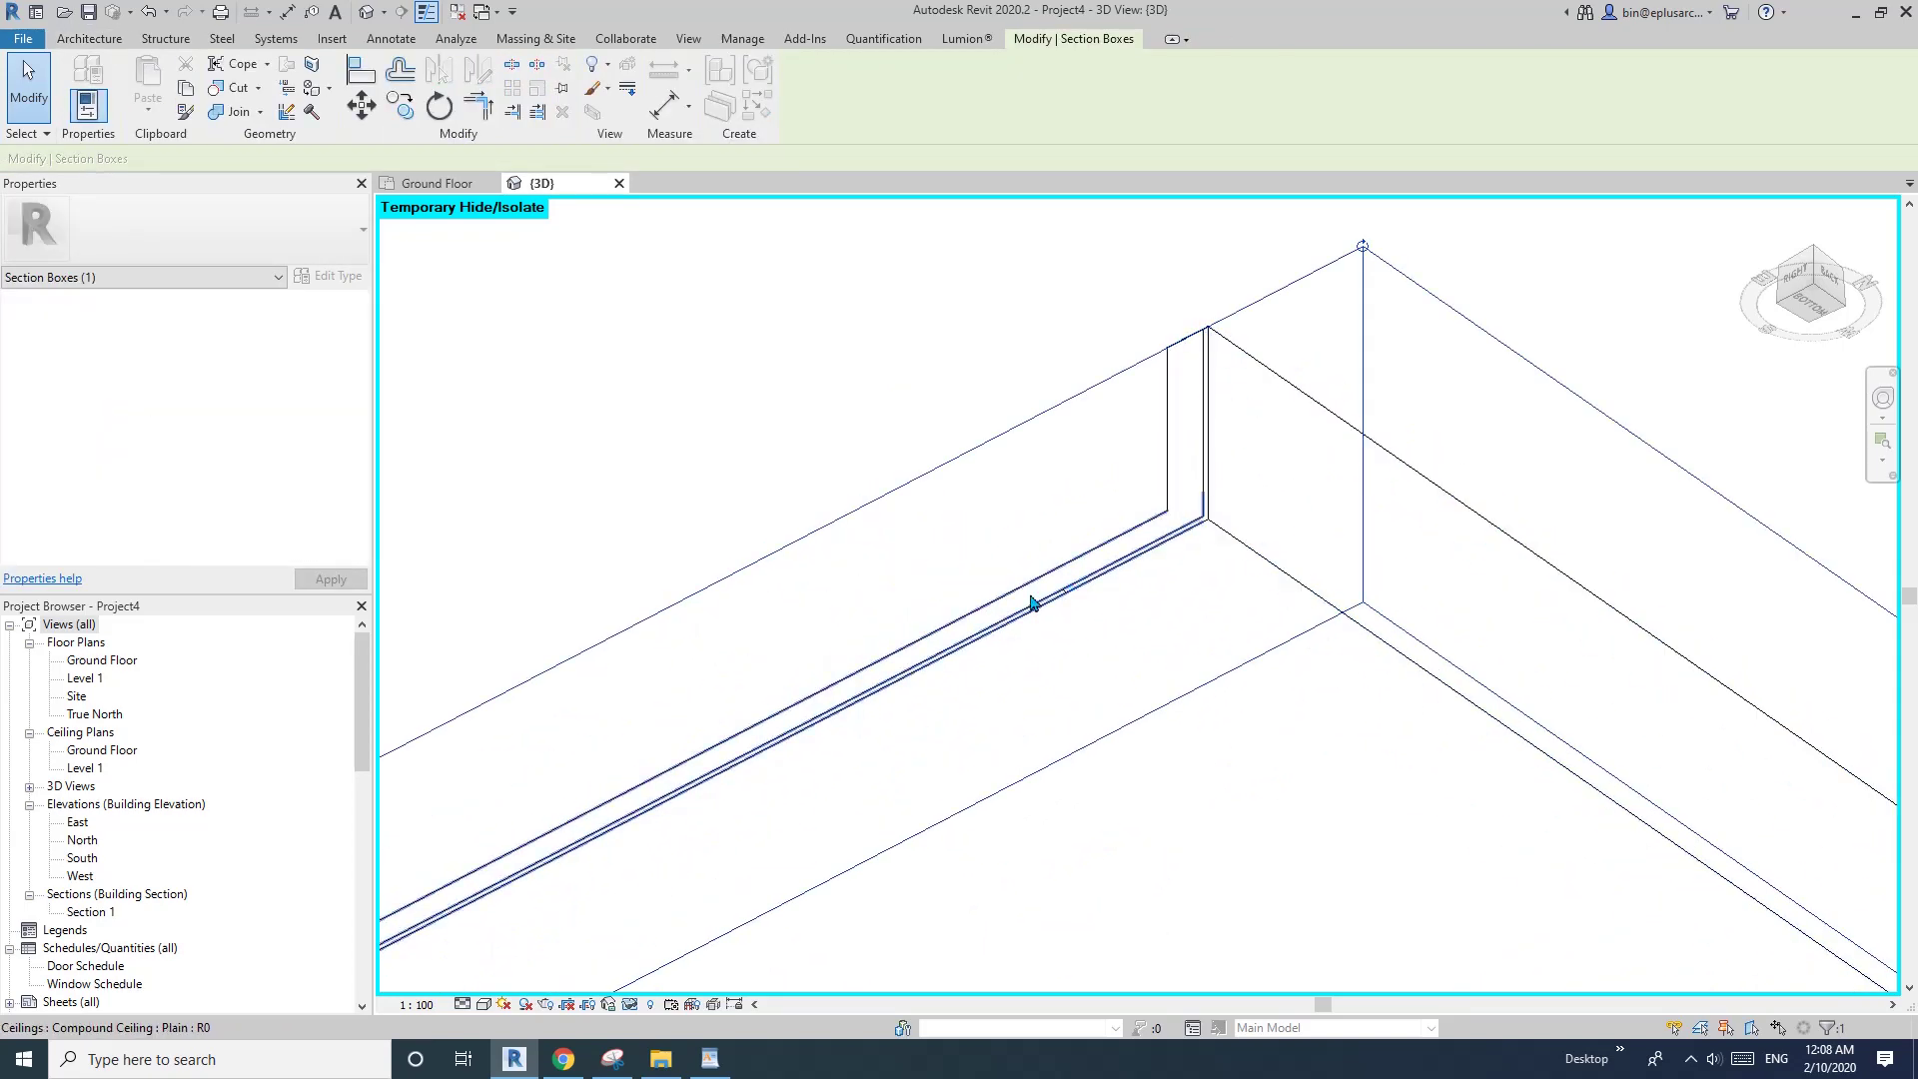
middle_click_drag(929, 687, 1449, 412)
scroll(1449, 412, "down", 2)
middle_click_drag(937, 654, 1284, 395)
scroll(899, 616, "up", 3)
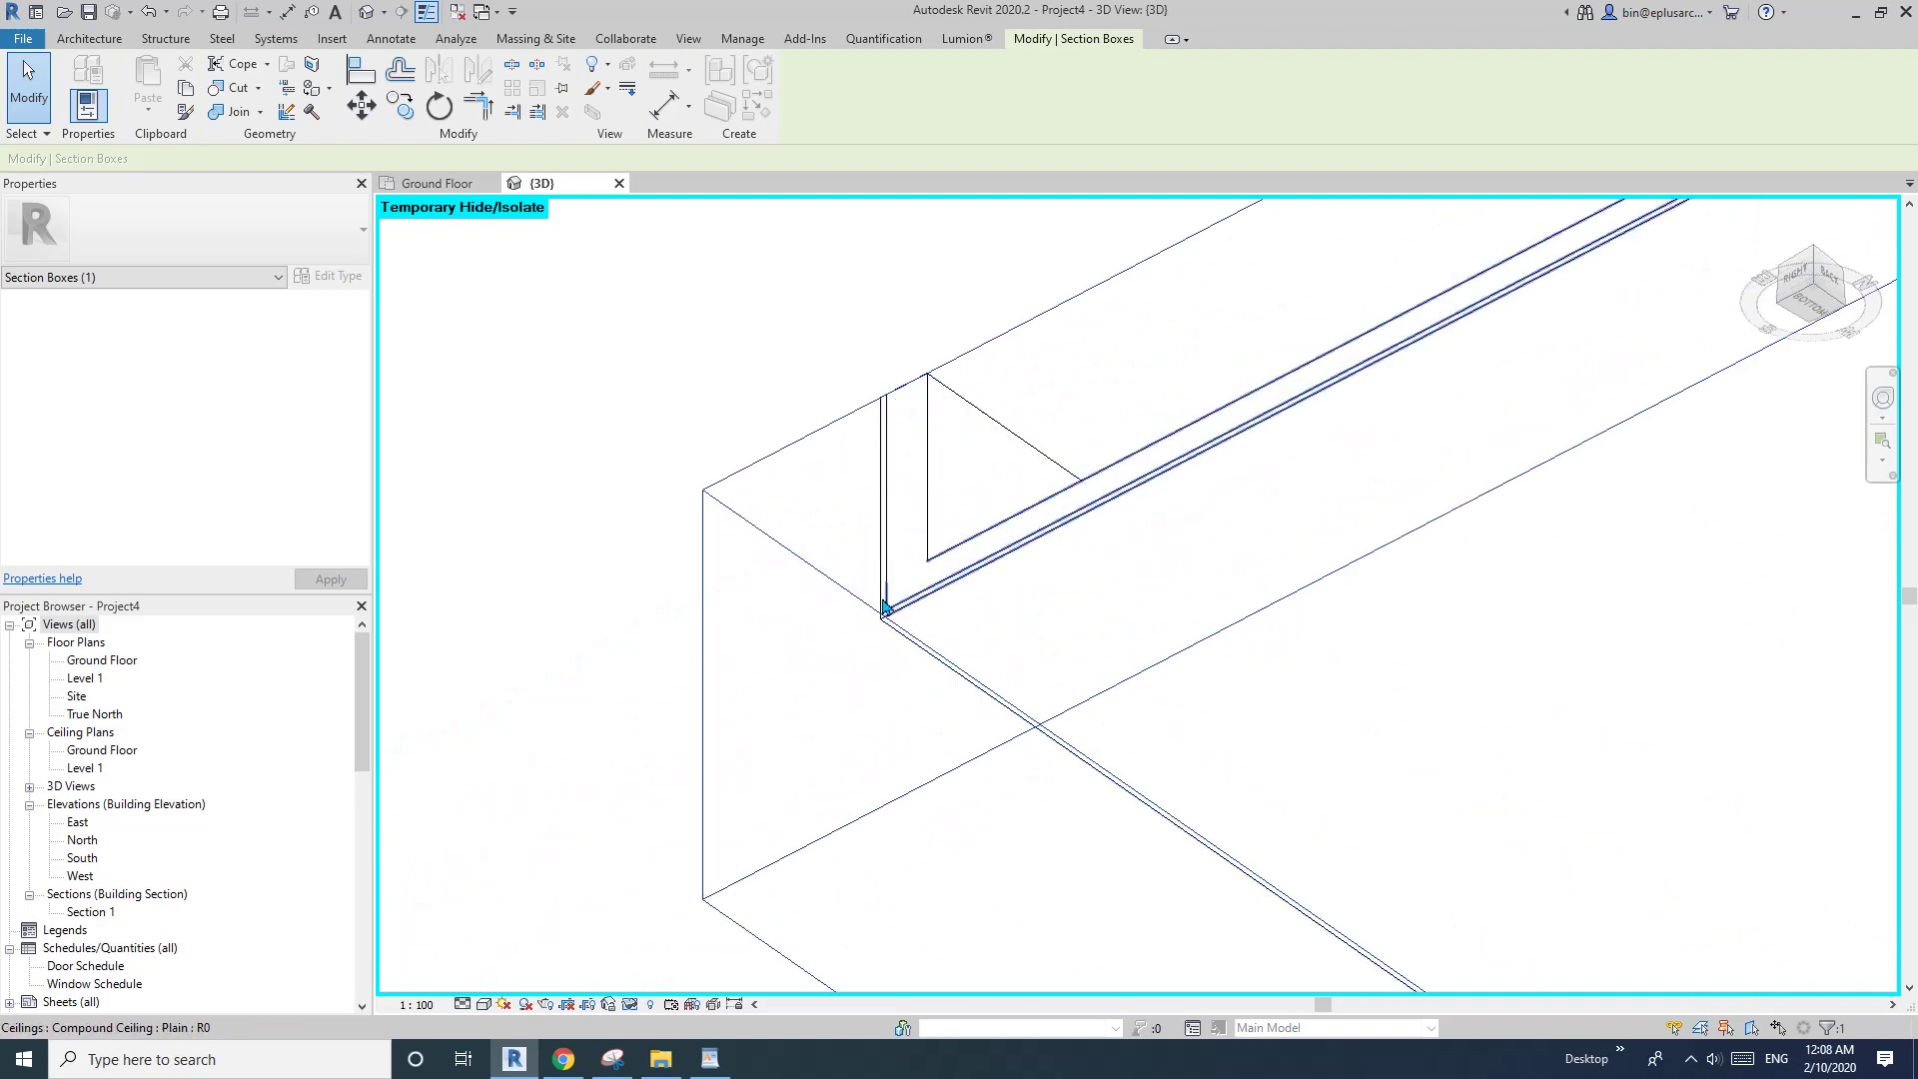
scroll(899, 610, "down", 4)
key("Escape")
scroll(992, 600, "down", 3)
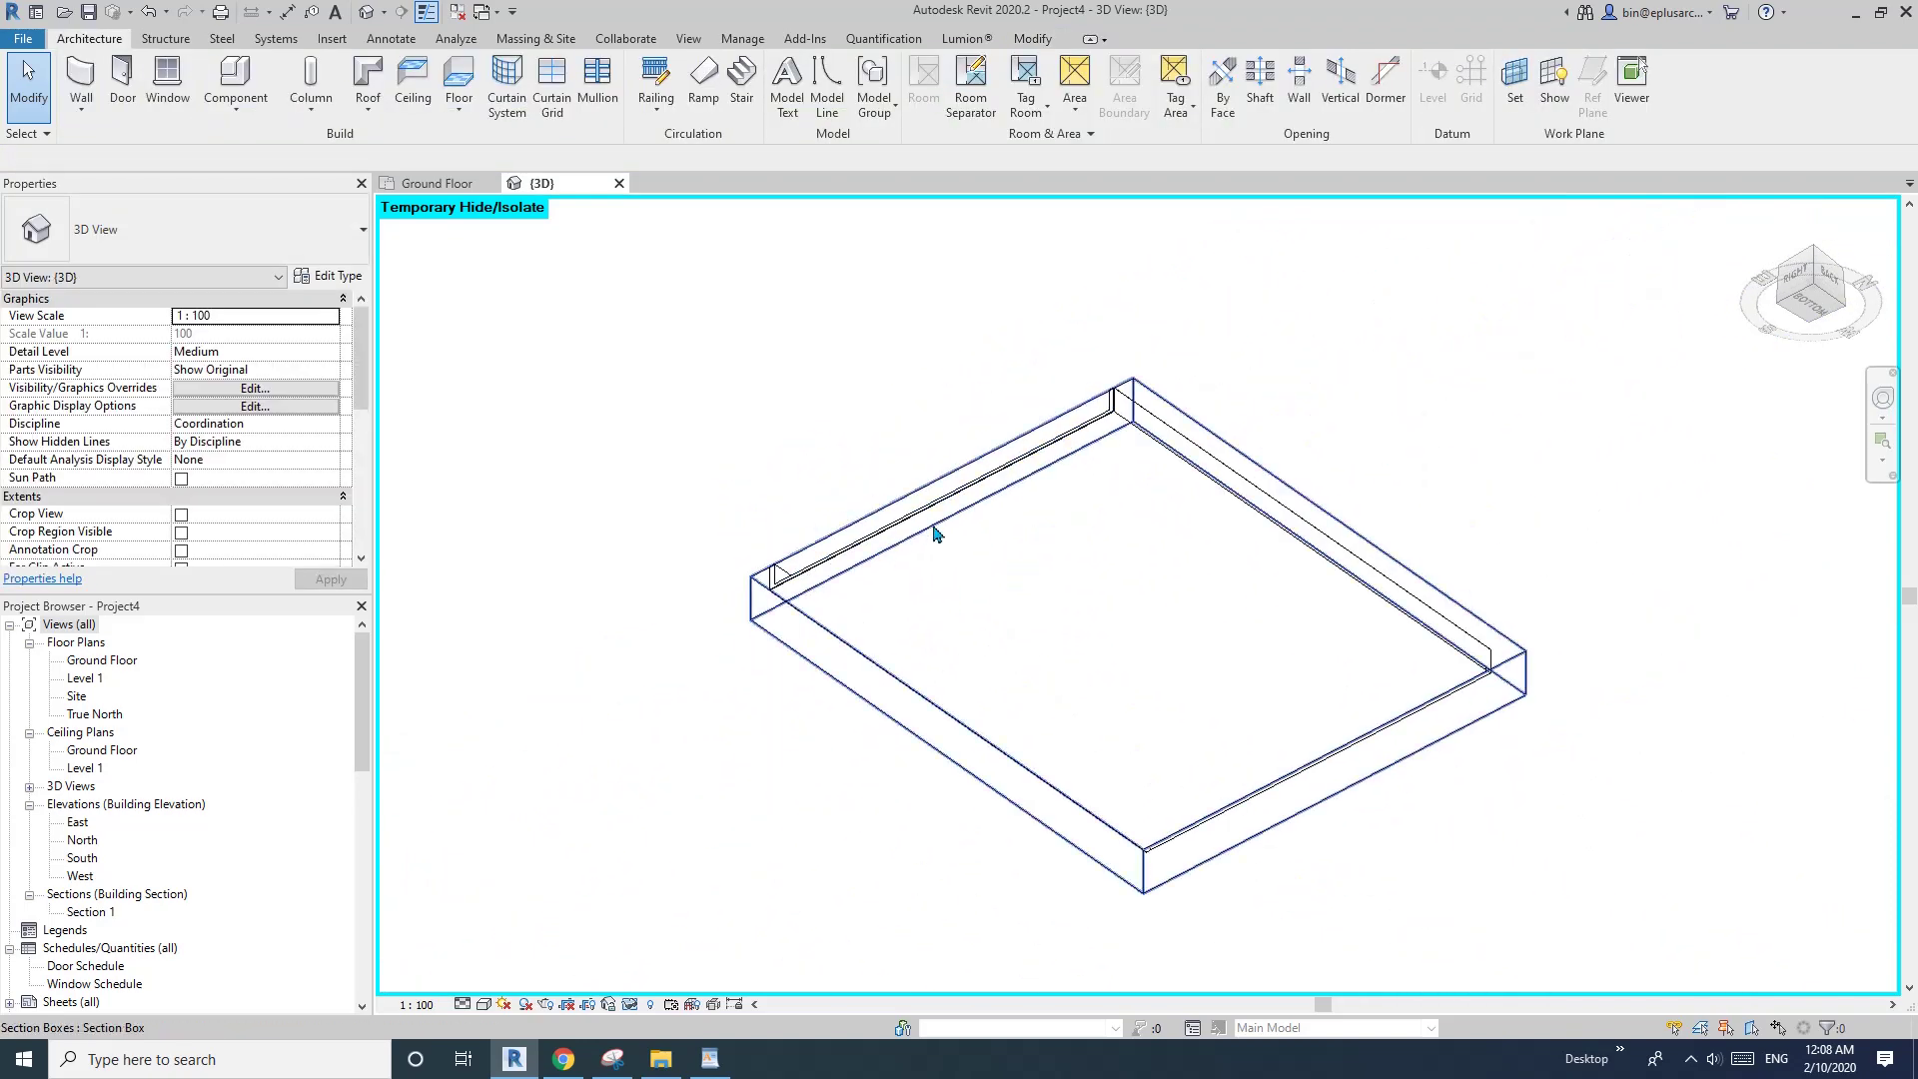
- Turn off the section box for the 3D view
left_click(1054, 465)
scroll(843, 441, "down", 3)
key("Escape")
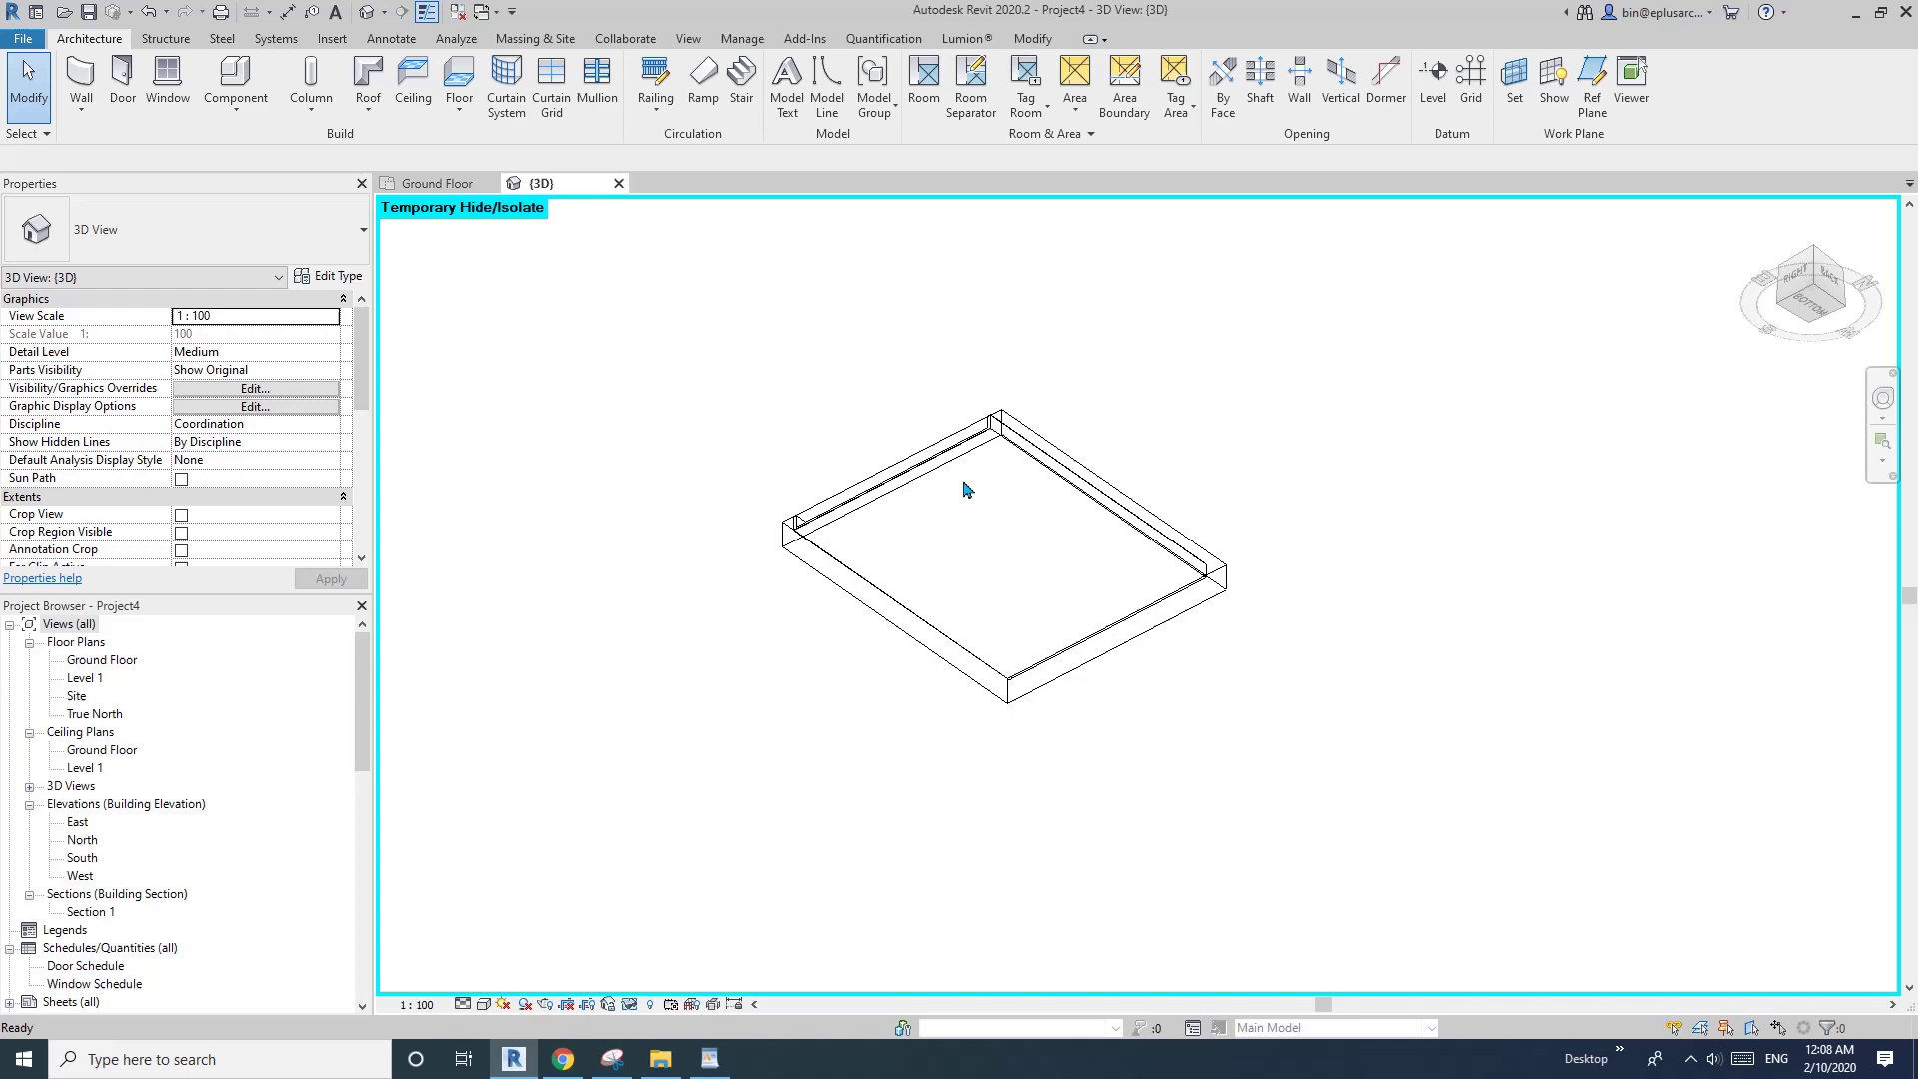
left_click(961, 458)
key("Escape")
scroll(215, 429, "down", 3)
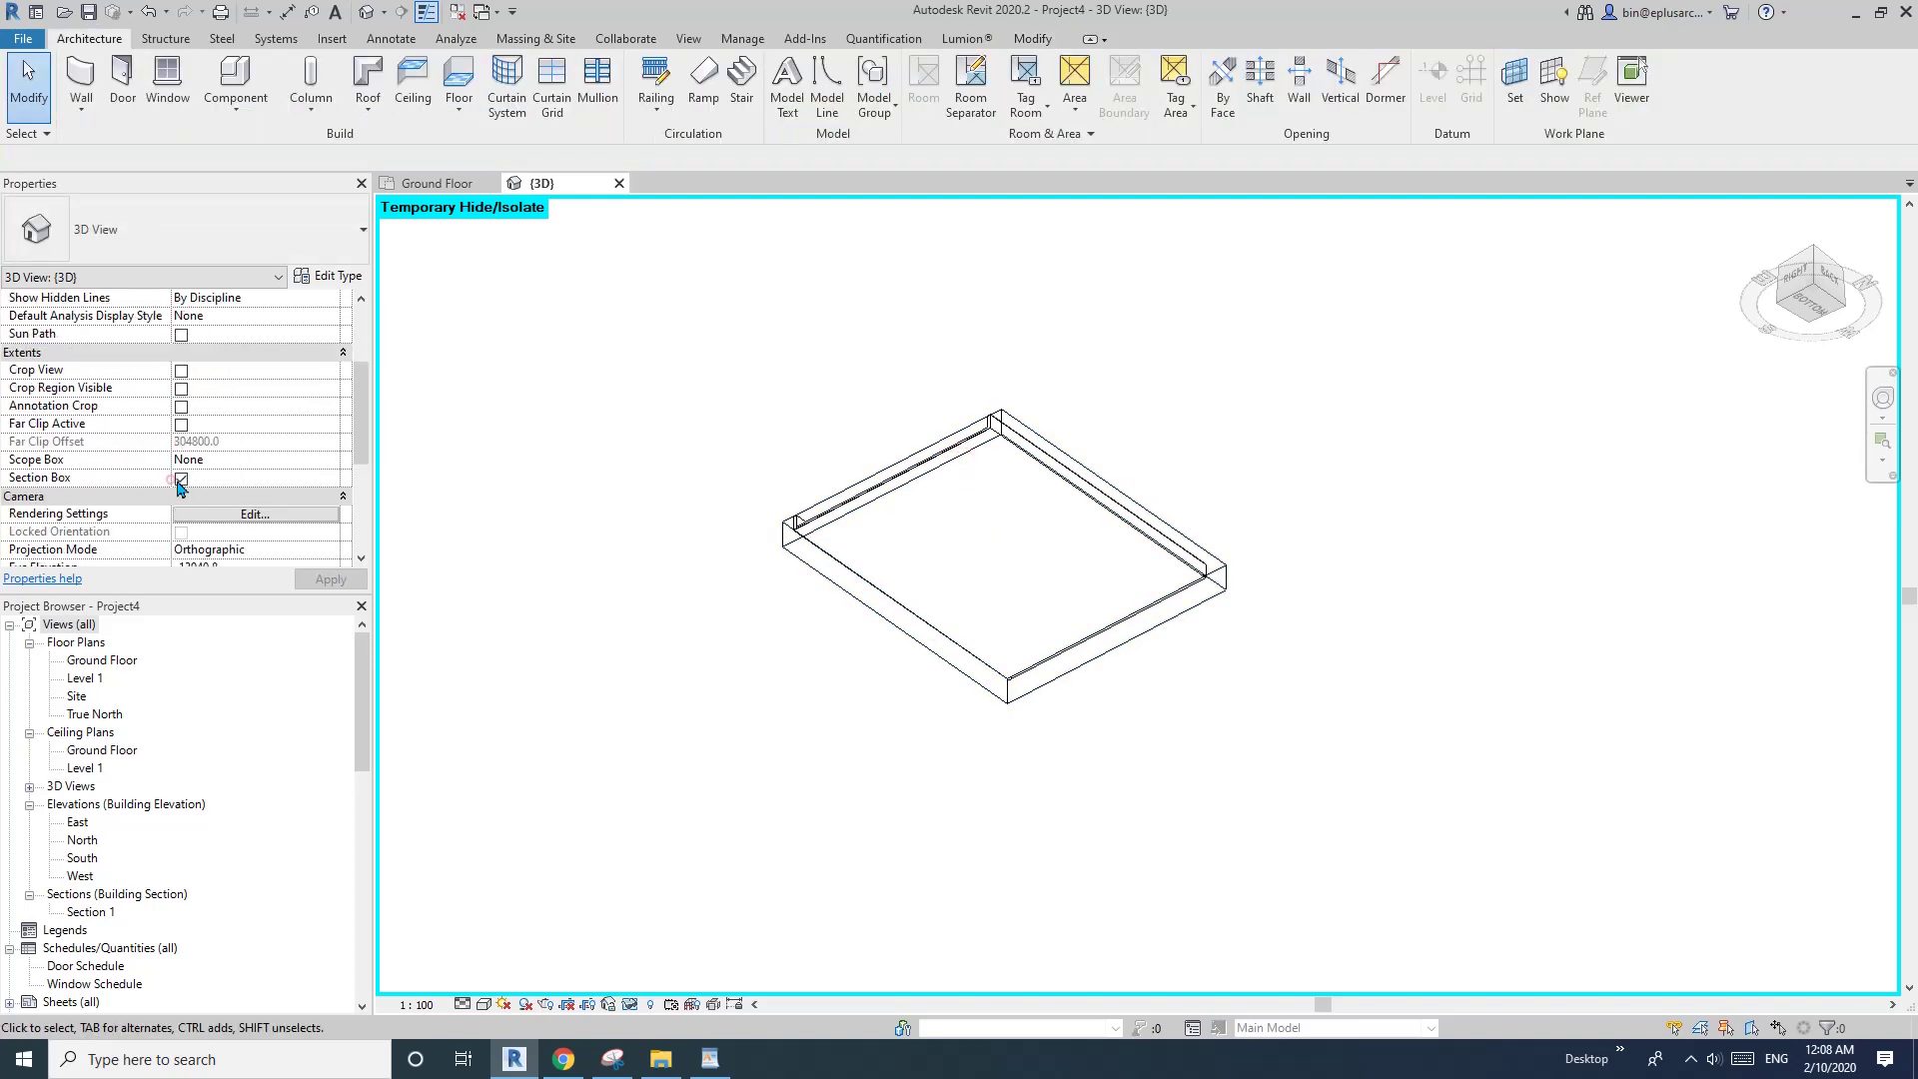
scroll(993, 432, "up", 3)
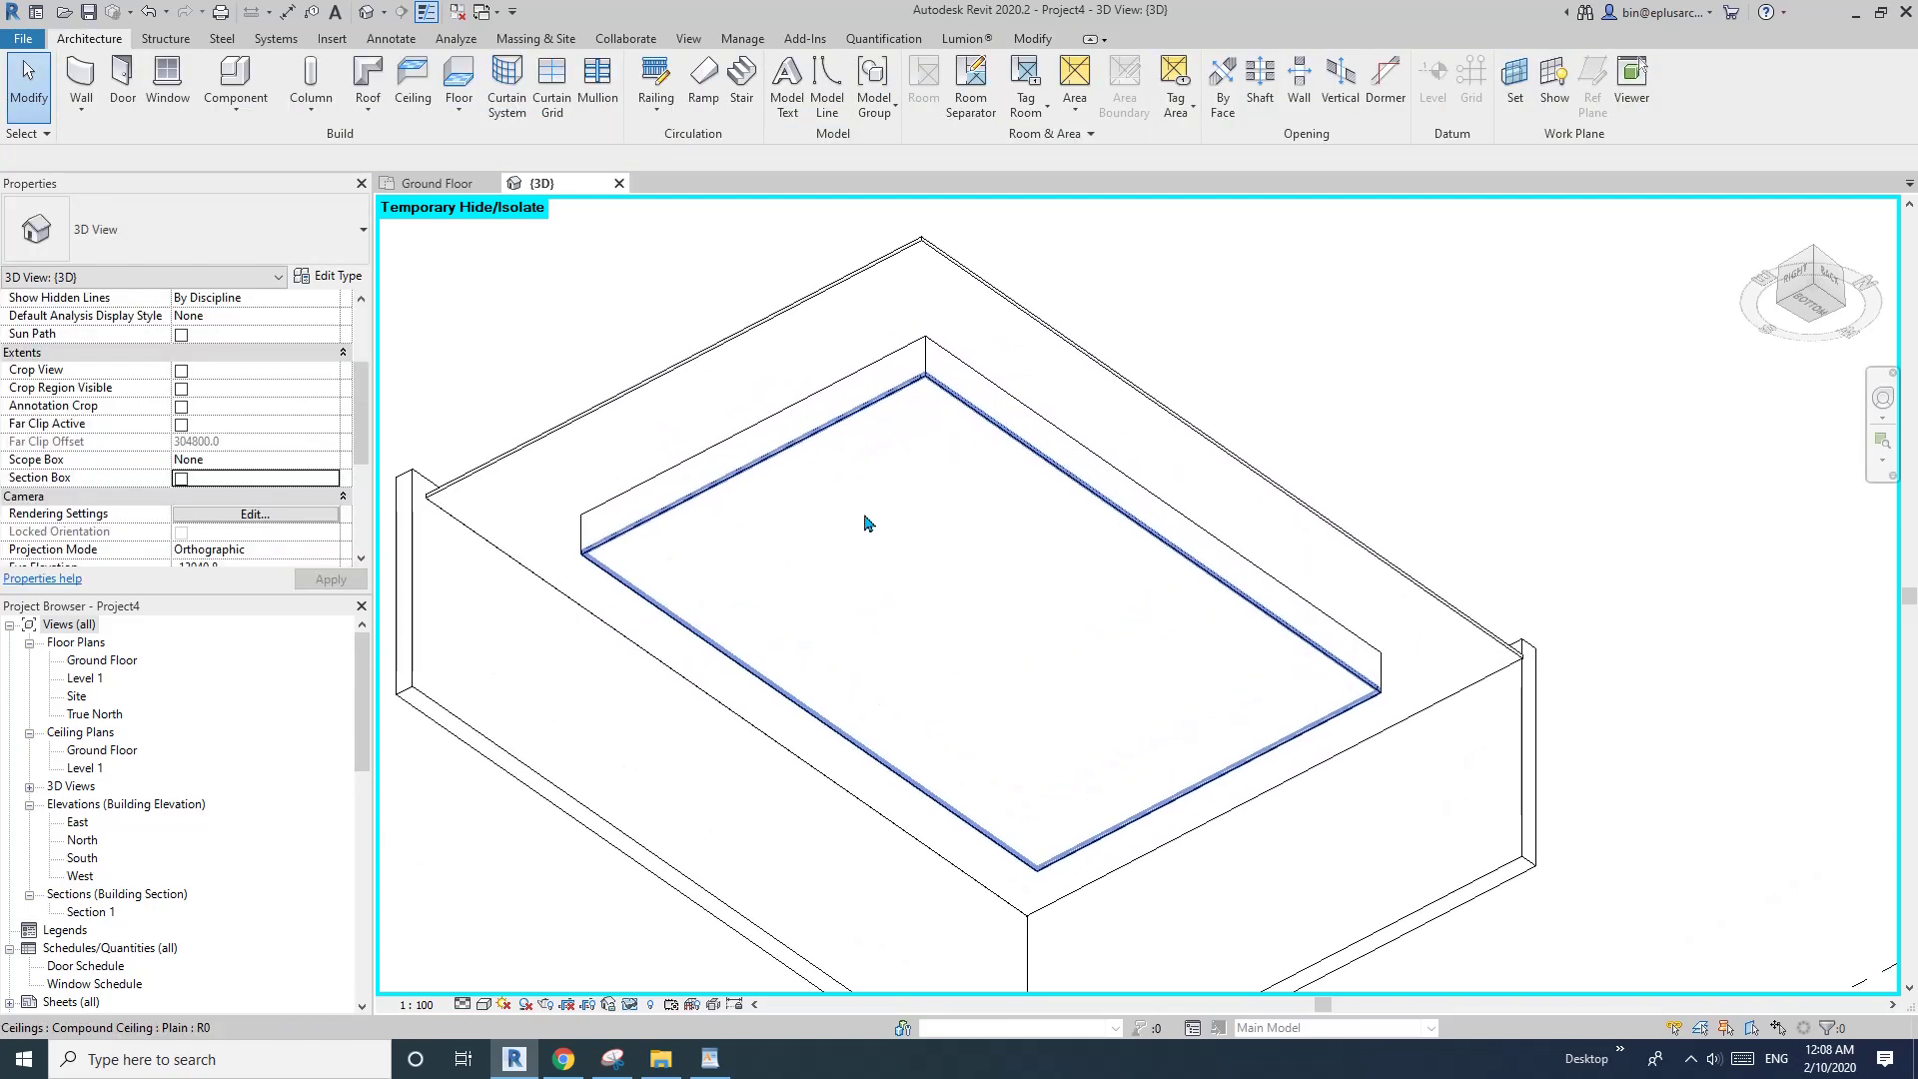
- Move the short stud bulkhead wall and the adjoining long one to test whether the lower ceiling follows
left_click(793, 432)
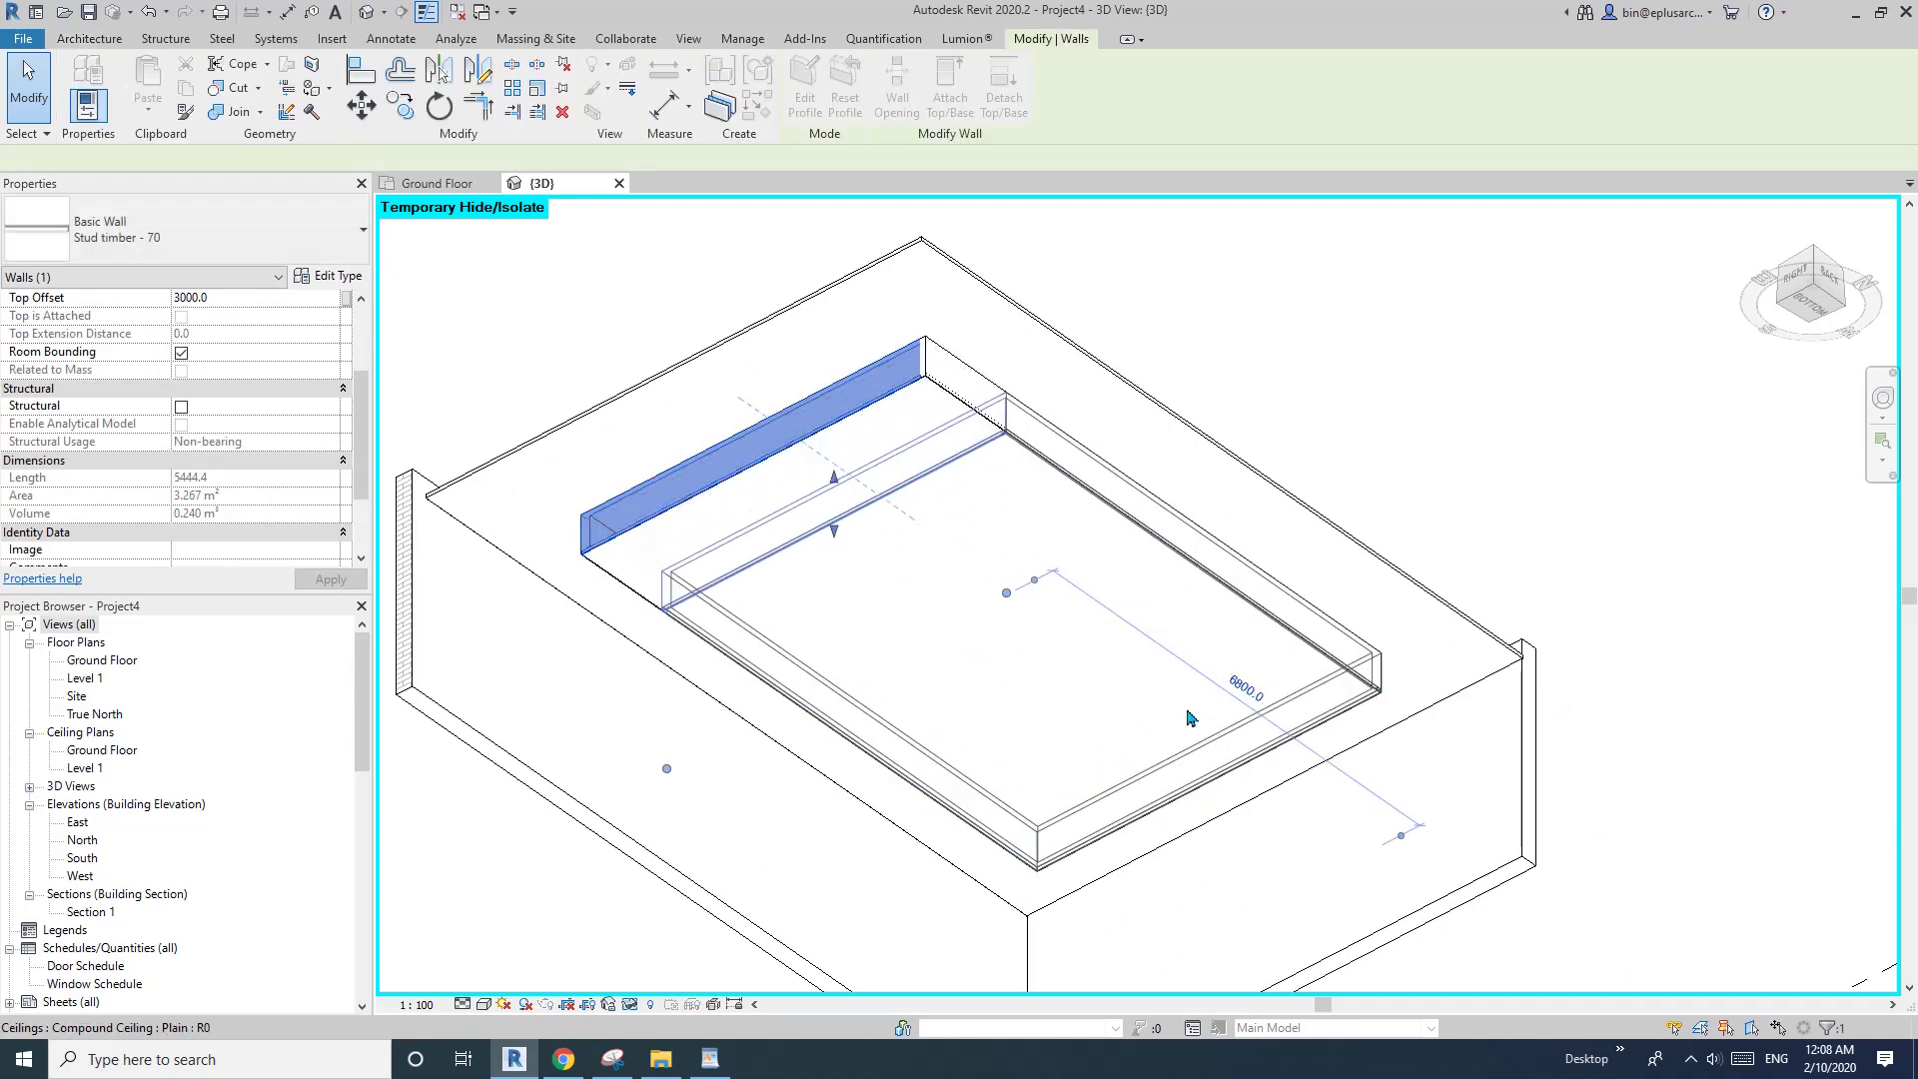
left_click_drag(1296, 606, 1204, 663)
left_click_drag(865, 487, 773, 423)
left_click_drag(1005, 477, 1058, 464)
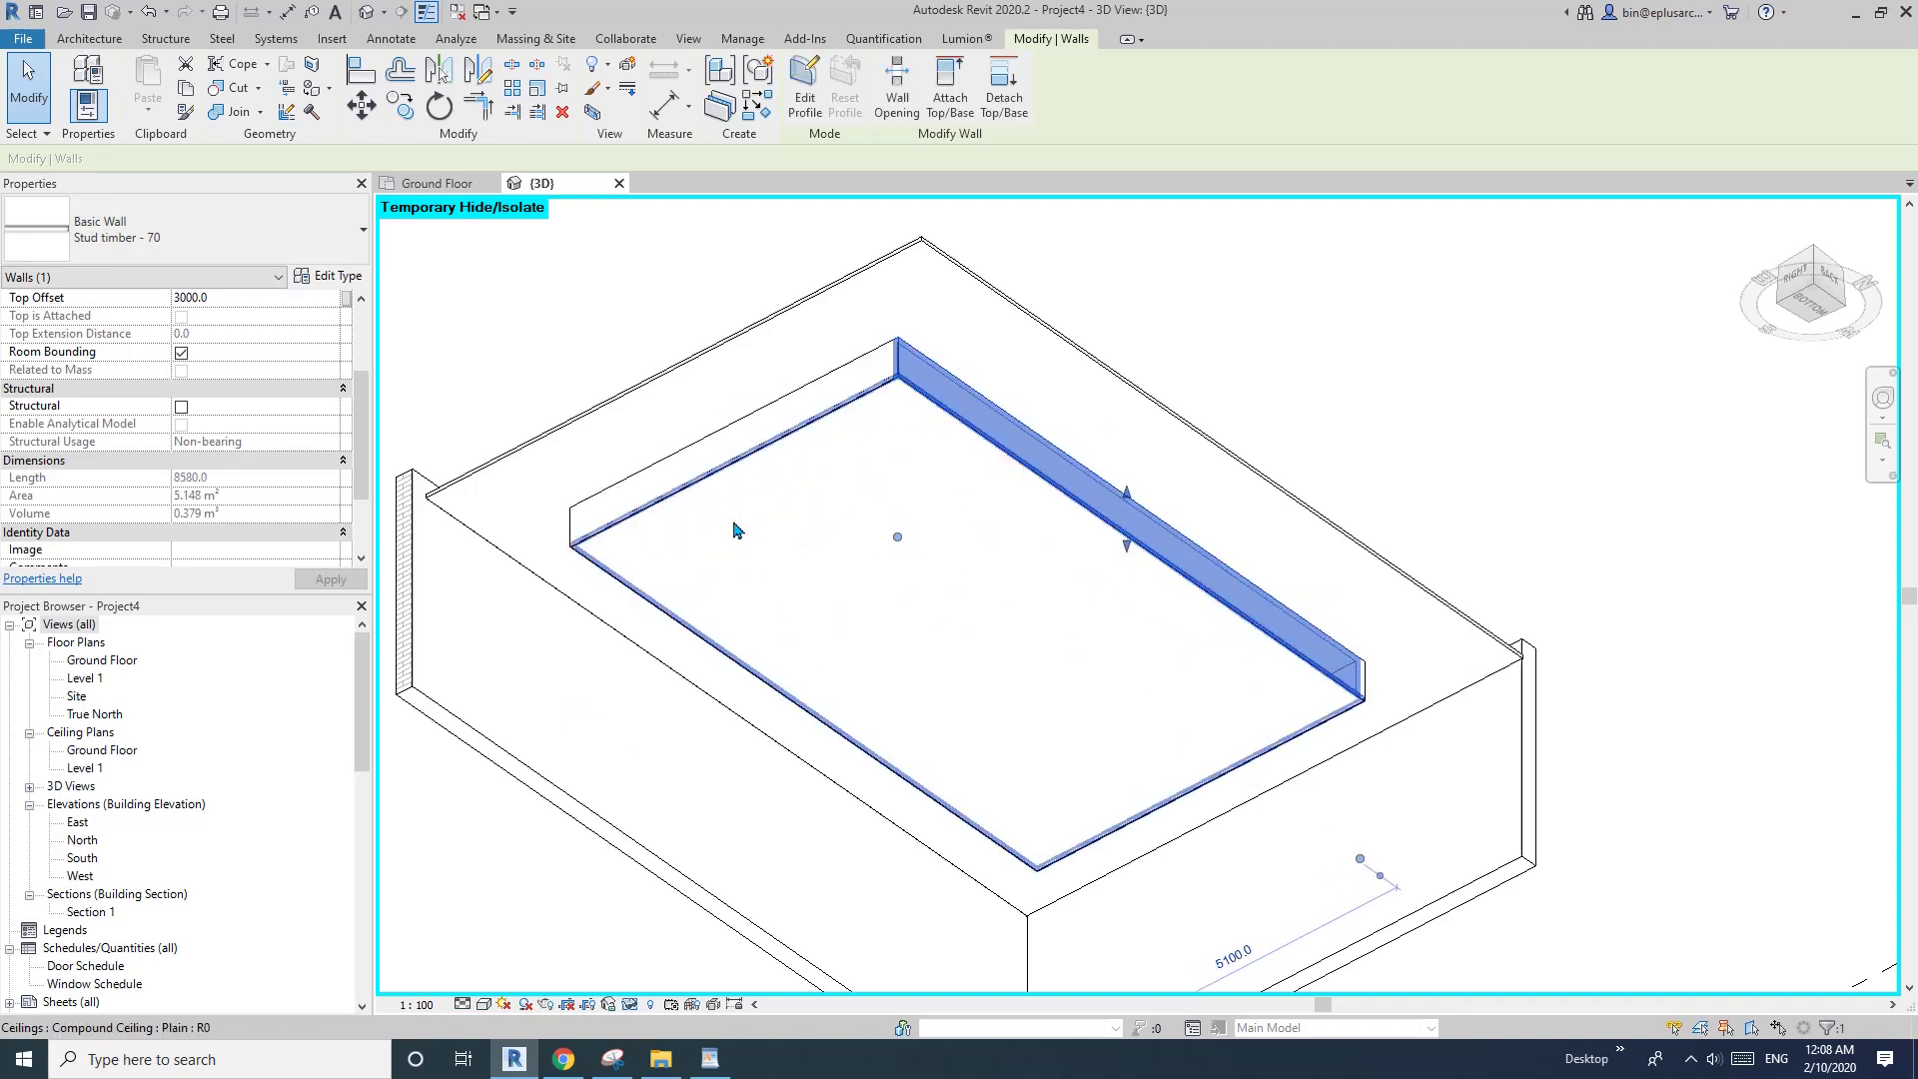
- Move the short stud wall outward to about 8370 mm from the opposite short wall, and shift the adjoining long stud wall
middle_click_drag(735, 529, 659, 423, "shift")
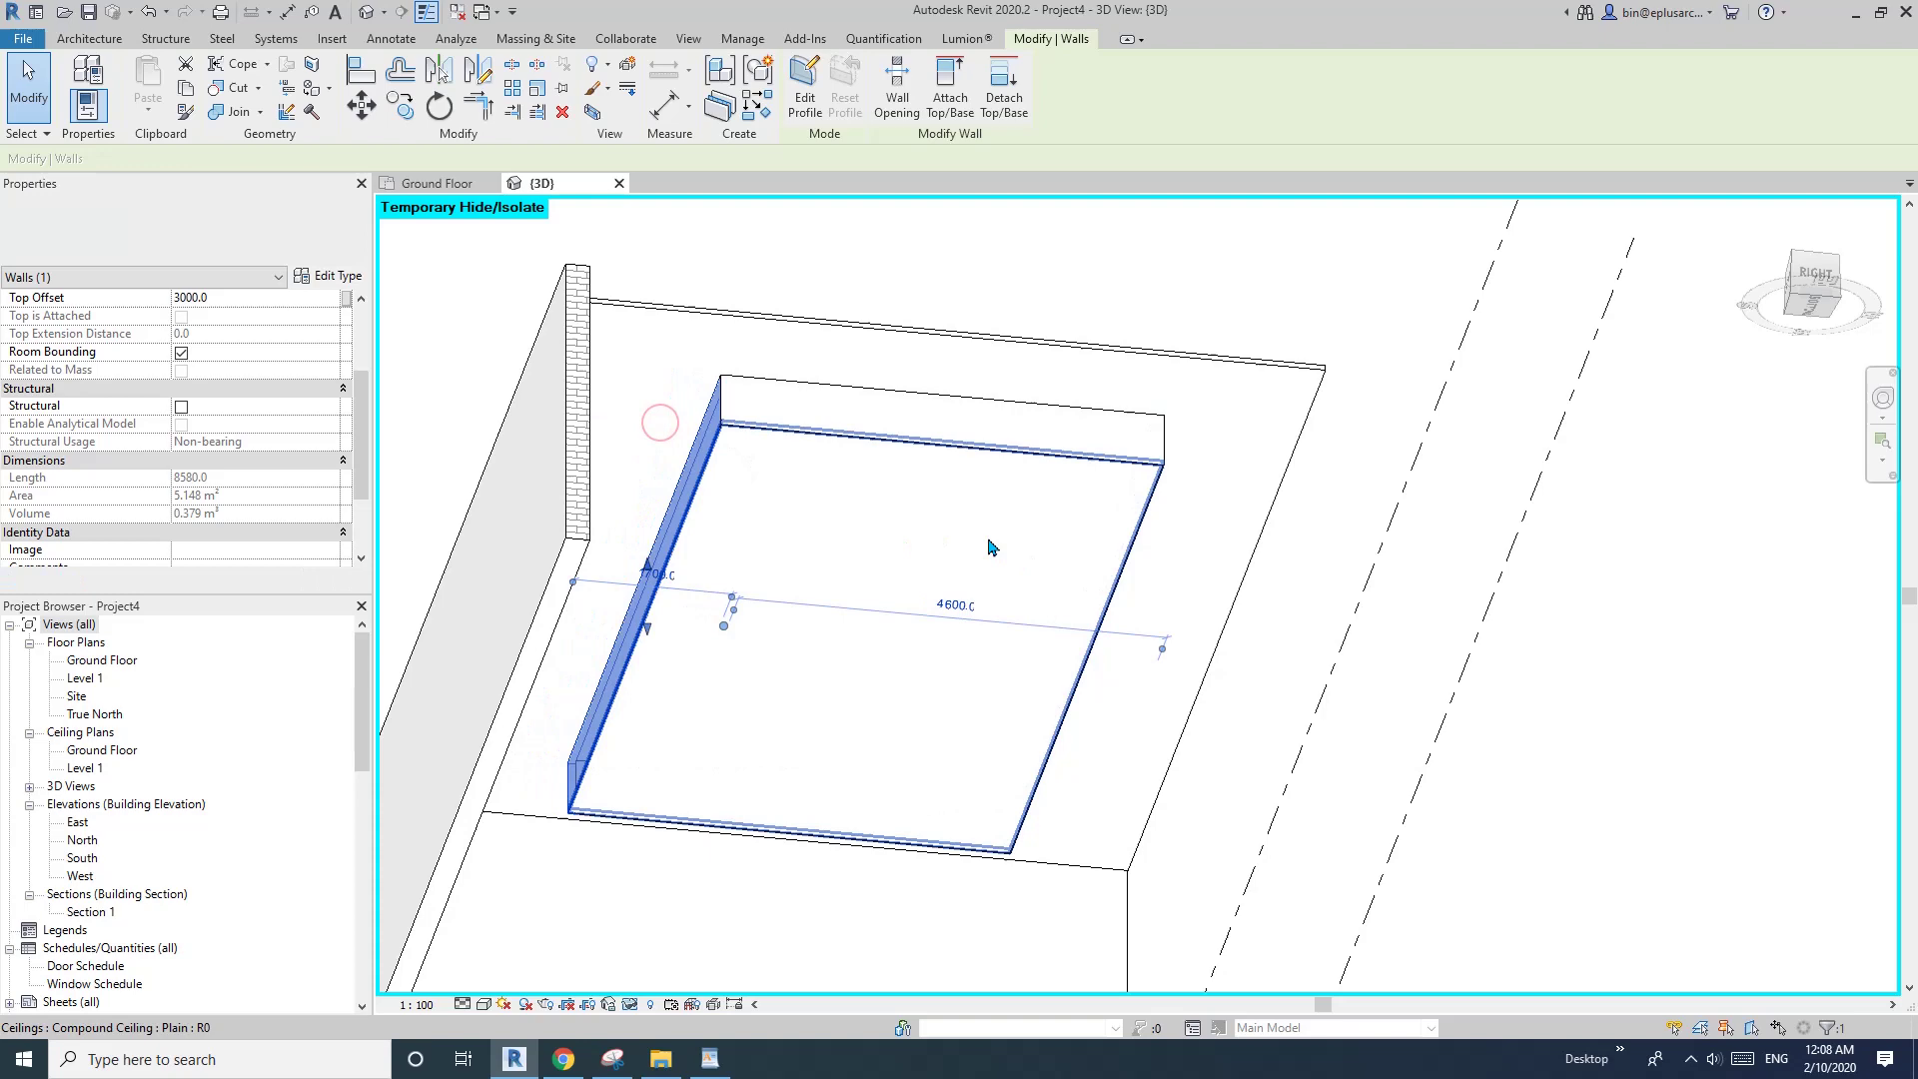
middle_click_drag(989, 547, 999, 467, "shift")
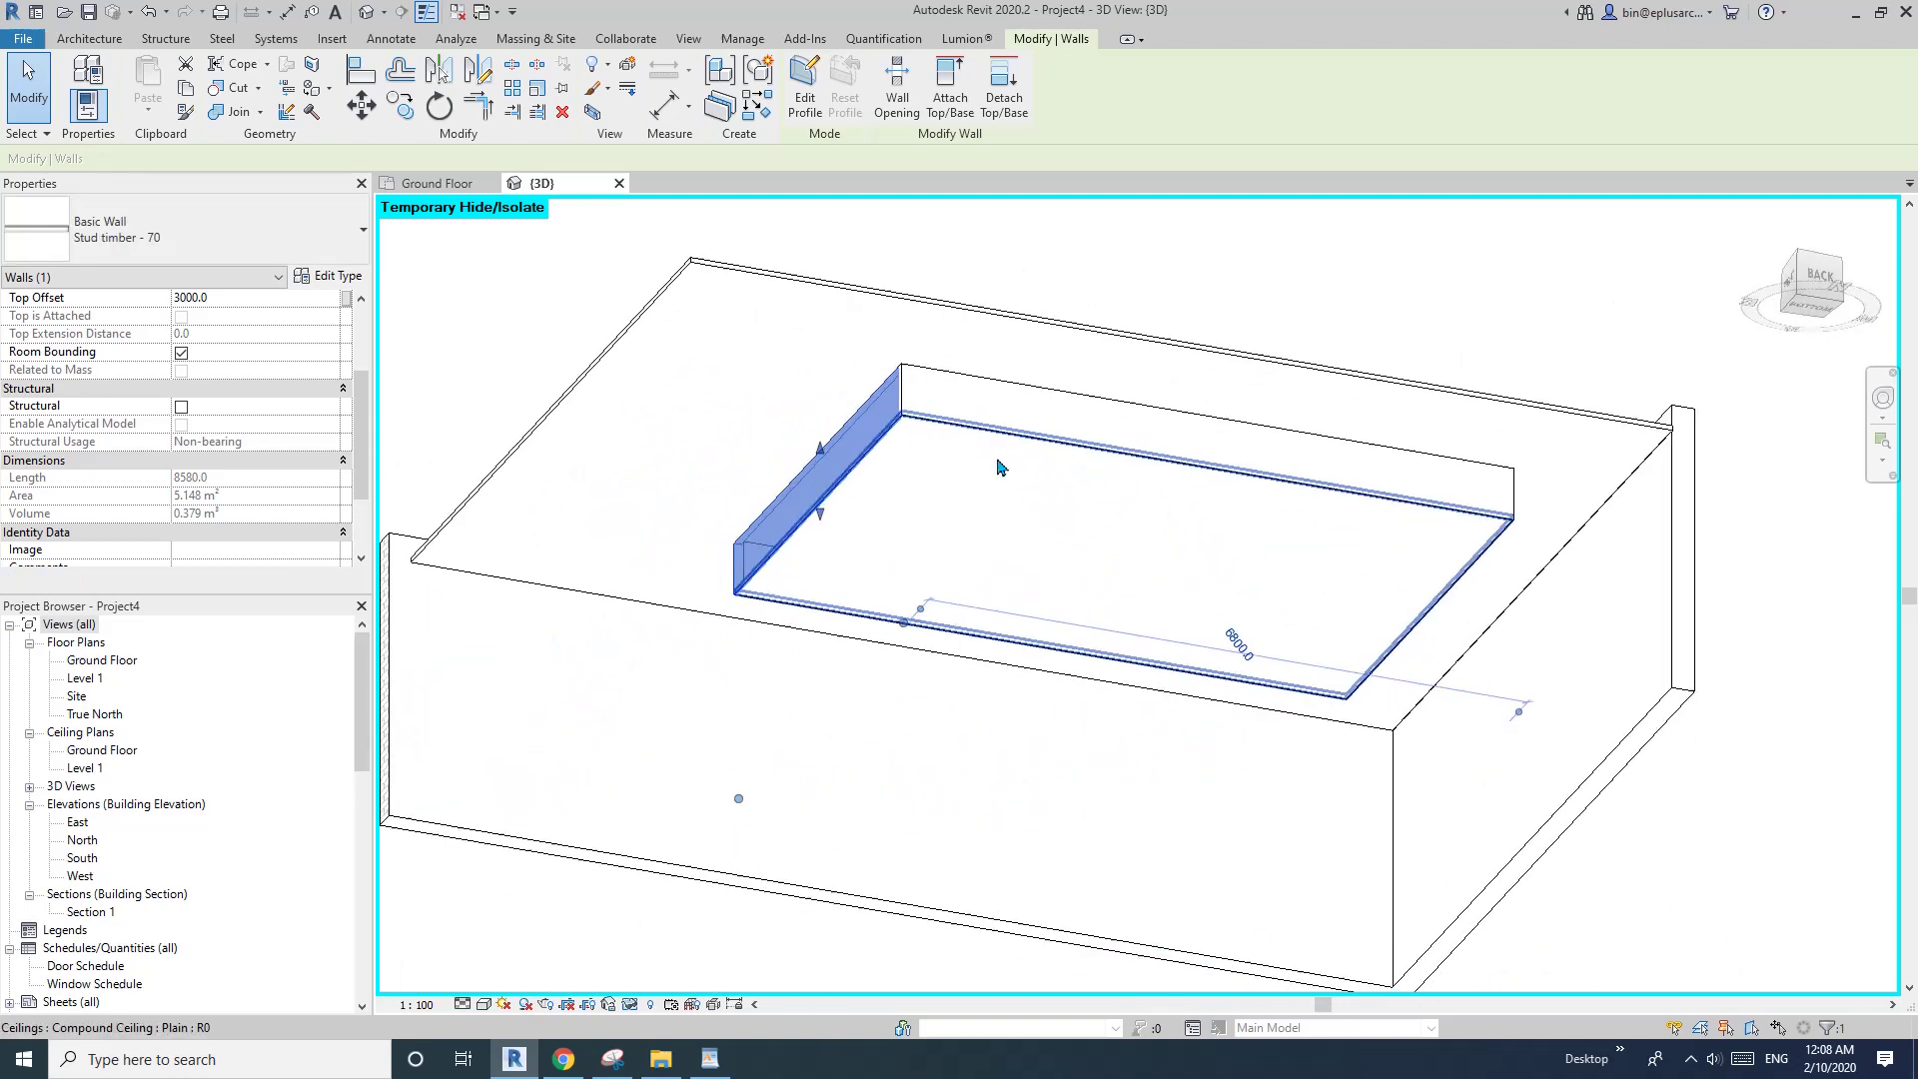
left_click_drag(876, 421, 762, 403)
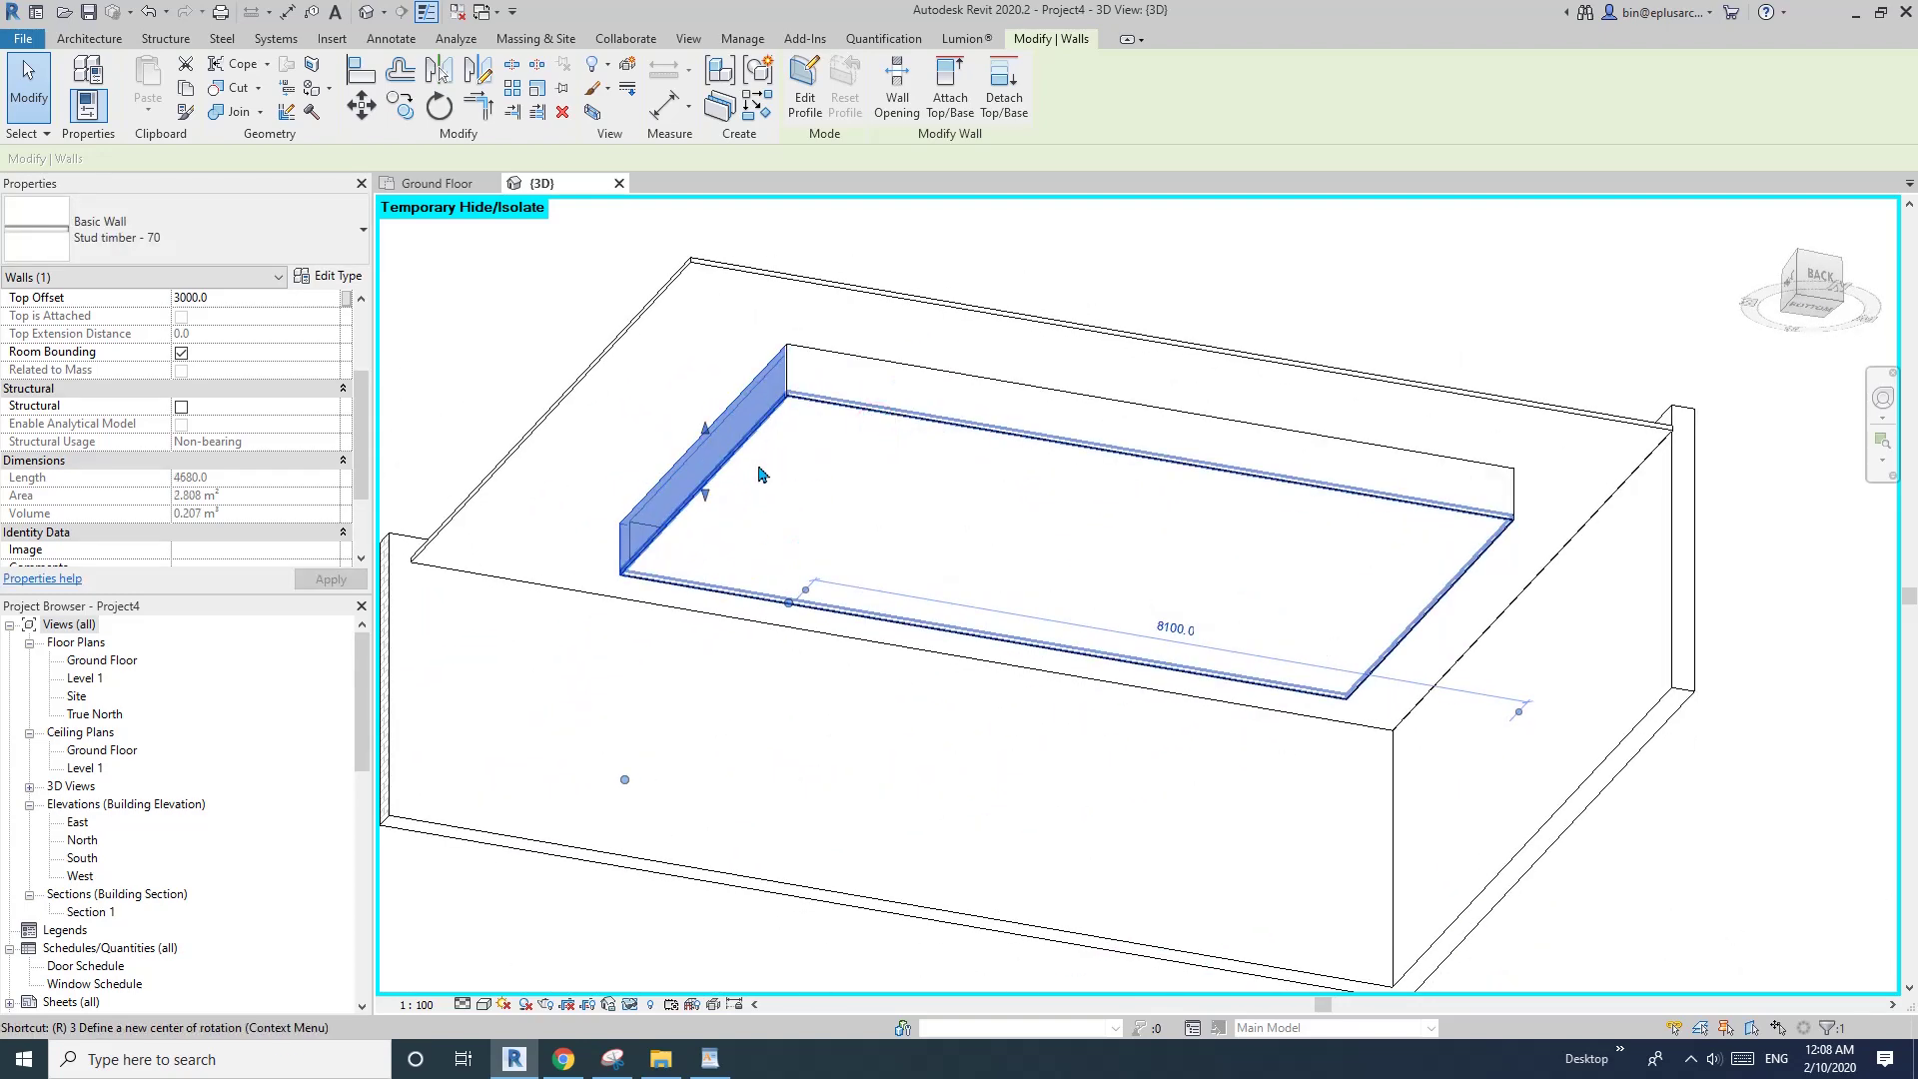
left_click(951, 432)
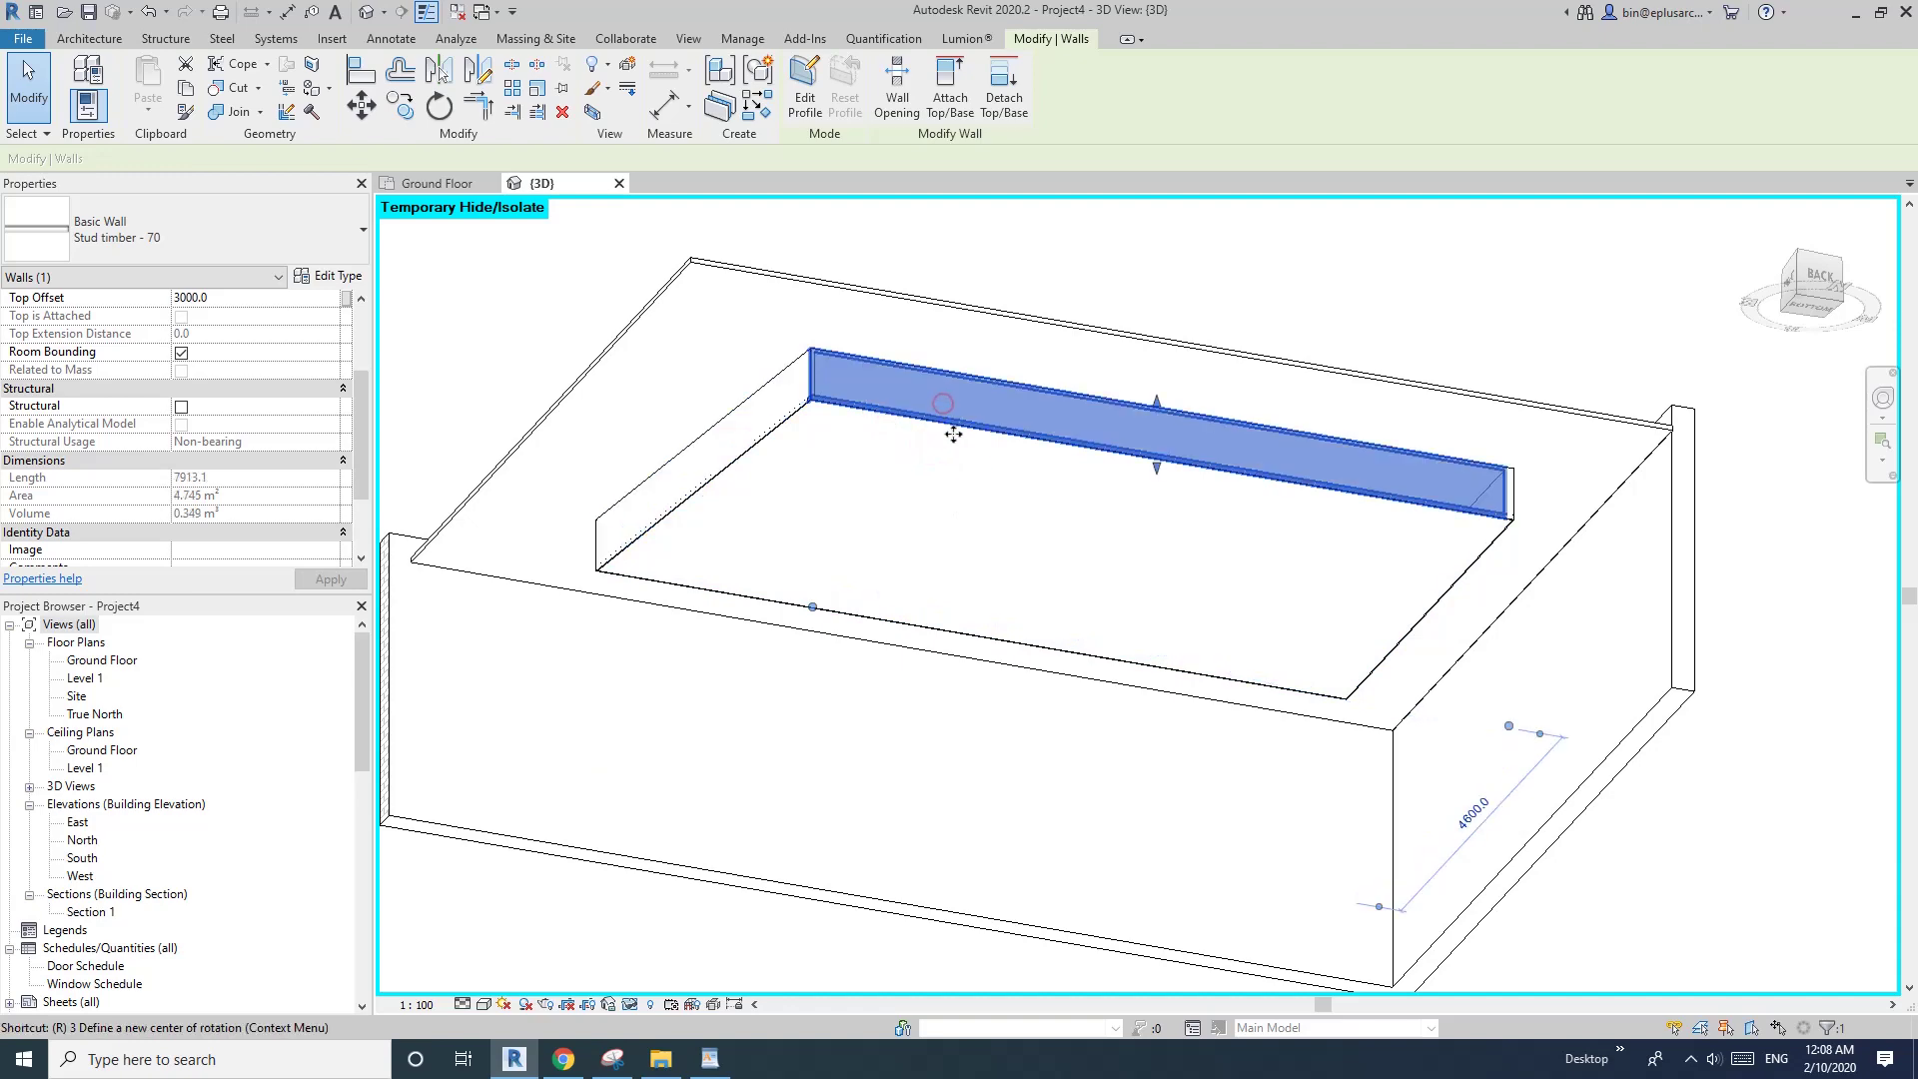
key("o")
left_click(1181, 441)
left_click(1228, 409)
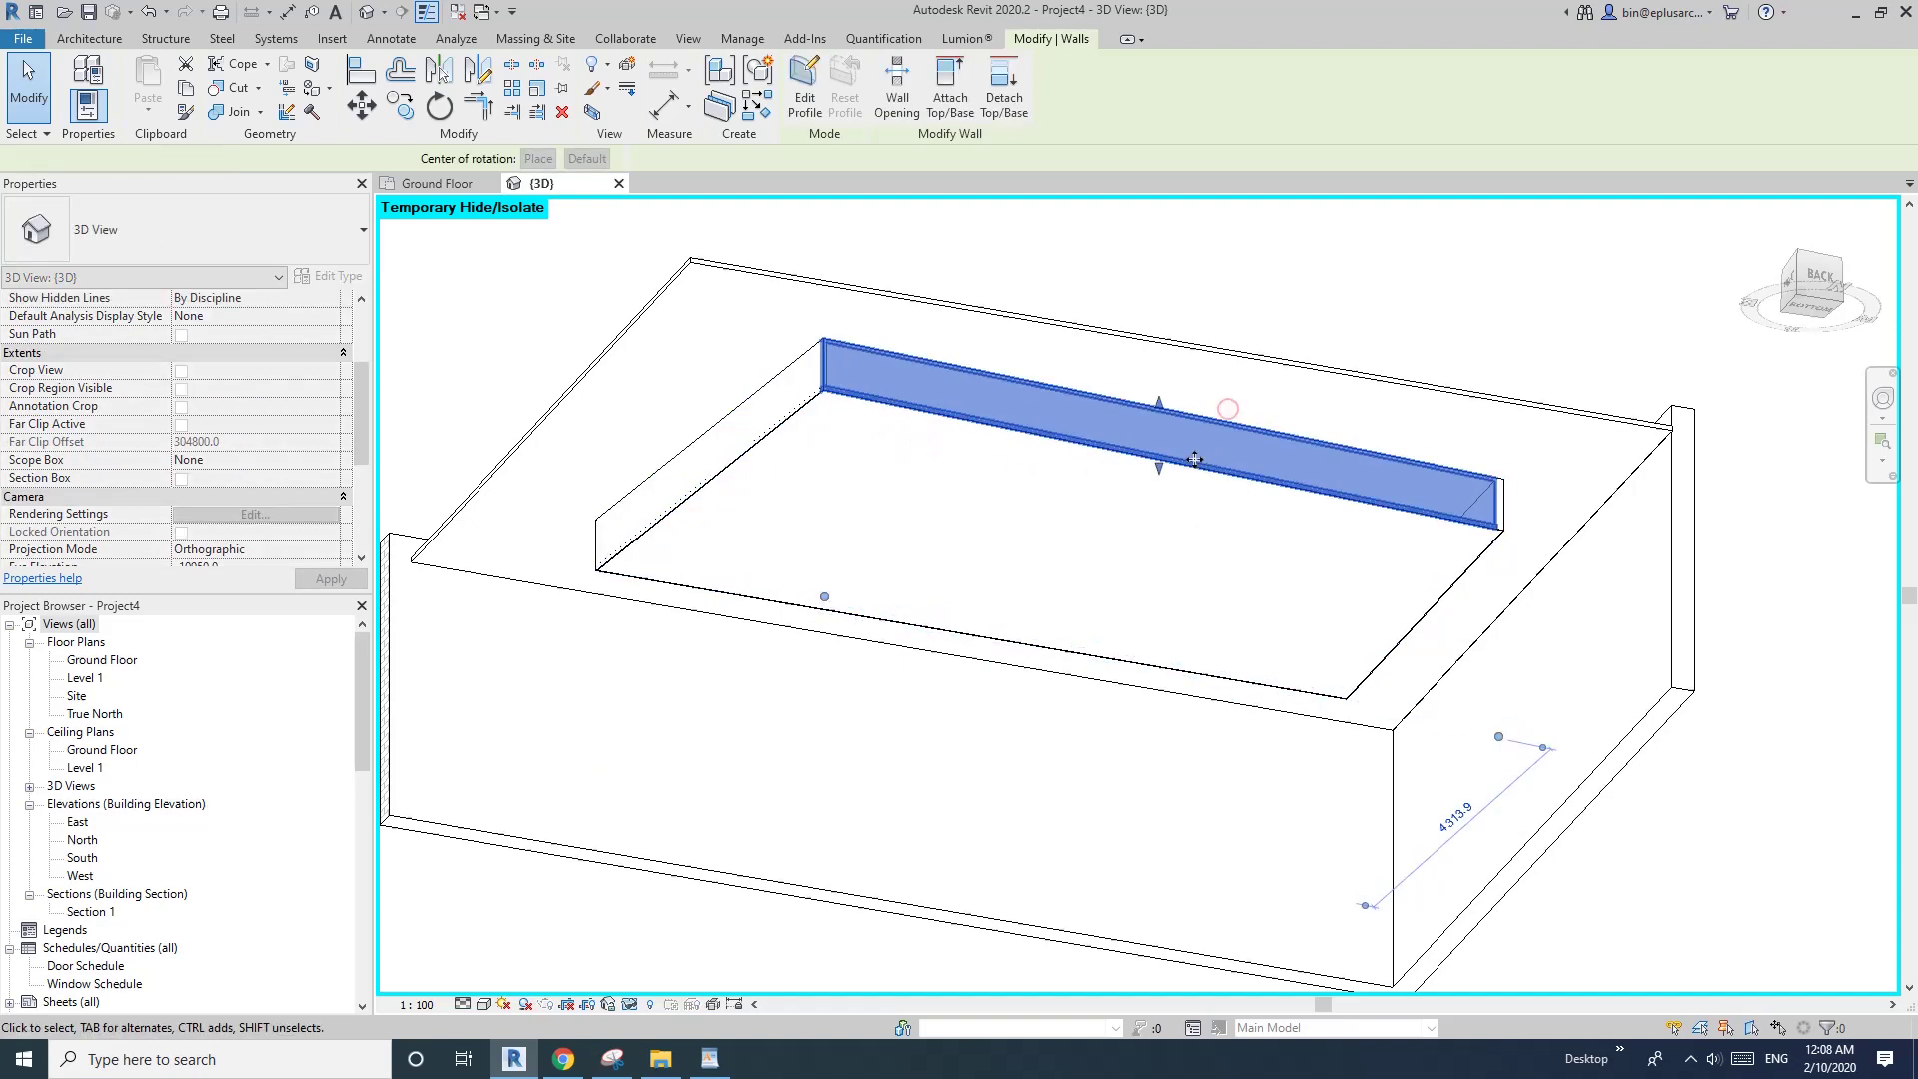
key("Escape")
- Check the lower ceiling's height offset and the short stud wall's base offset, and view the bulkhead from several angles
scroll(1123, 458, "down", 2)
middle_click_drag(1105, 462, 972, 449, "shift")
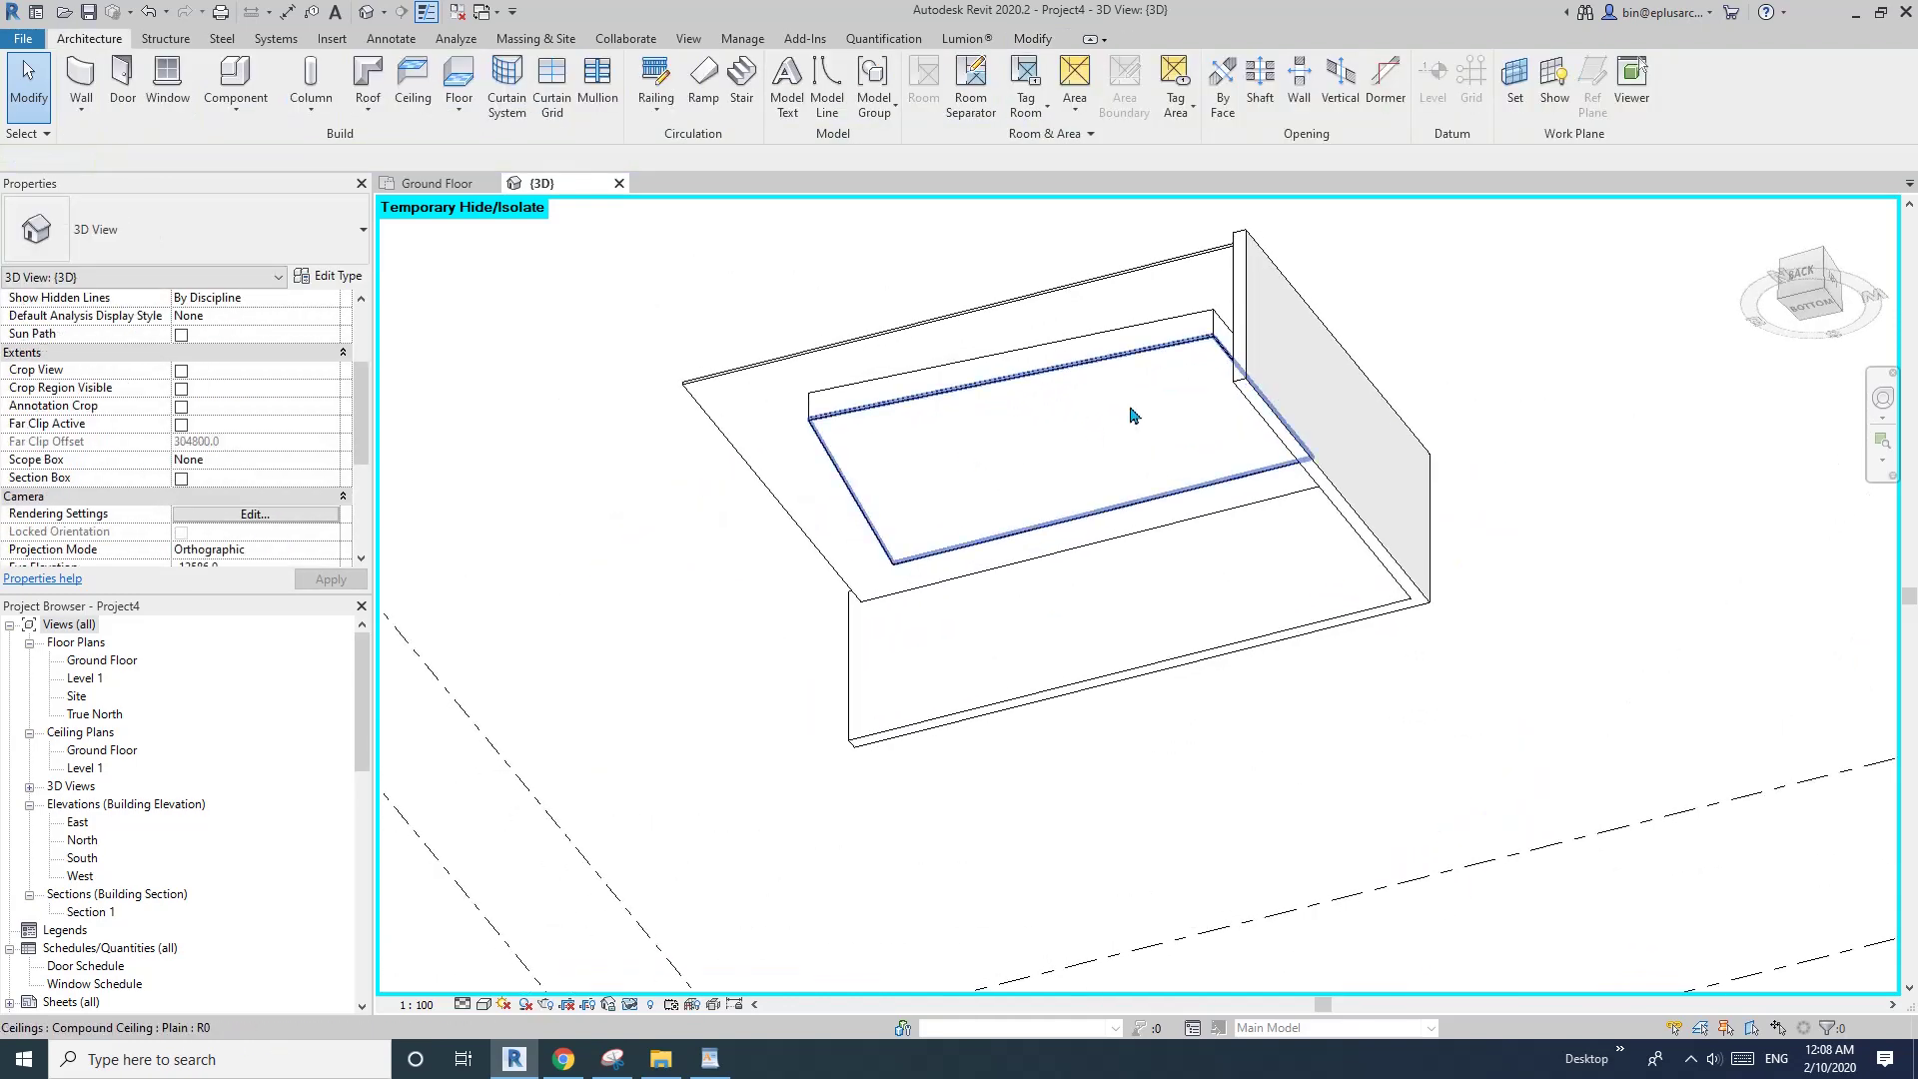
middle_click_drag(1131, 413, 1117, 595, "shift")
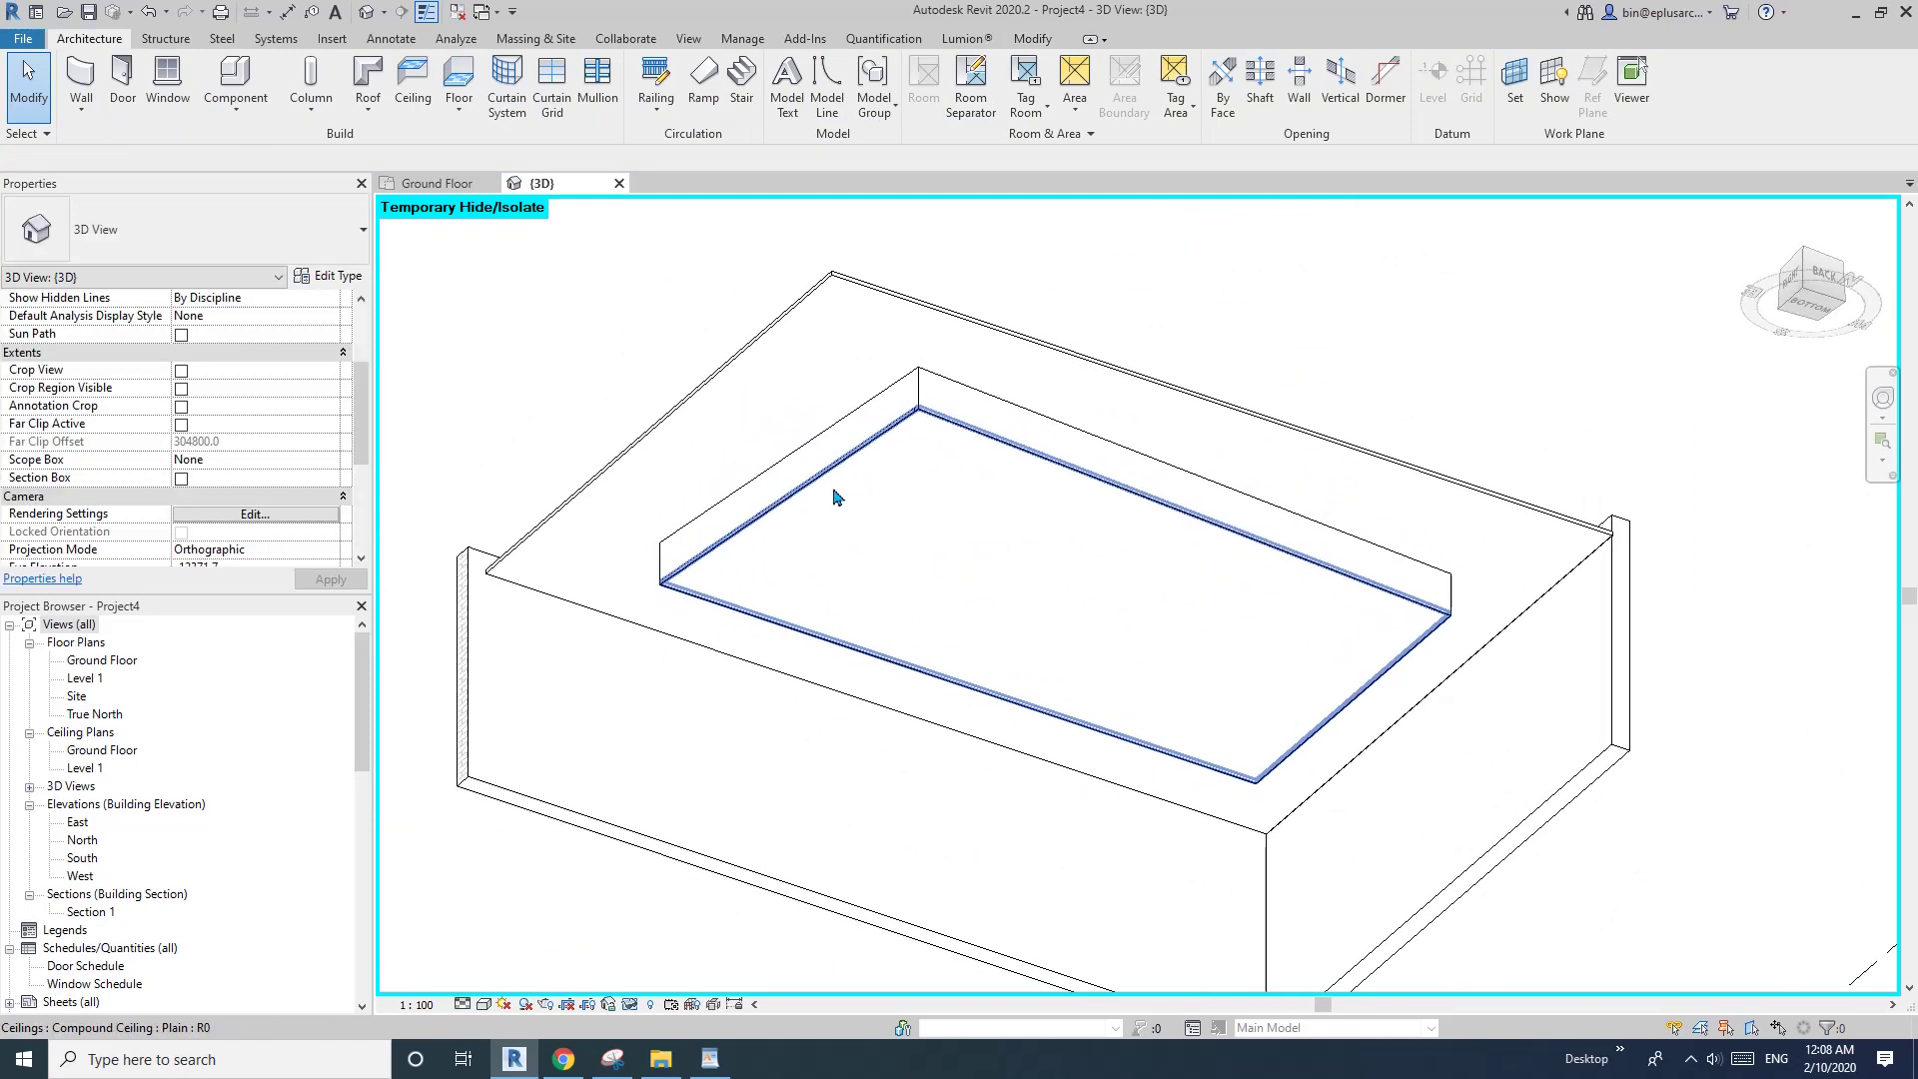
scroll(921, 475, "up", 2)
left_click(965, 519)
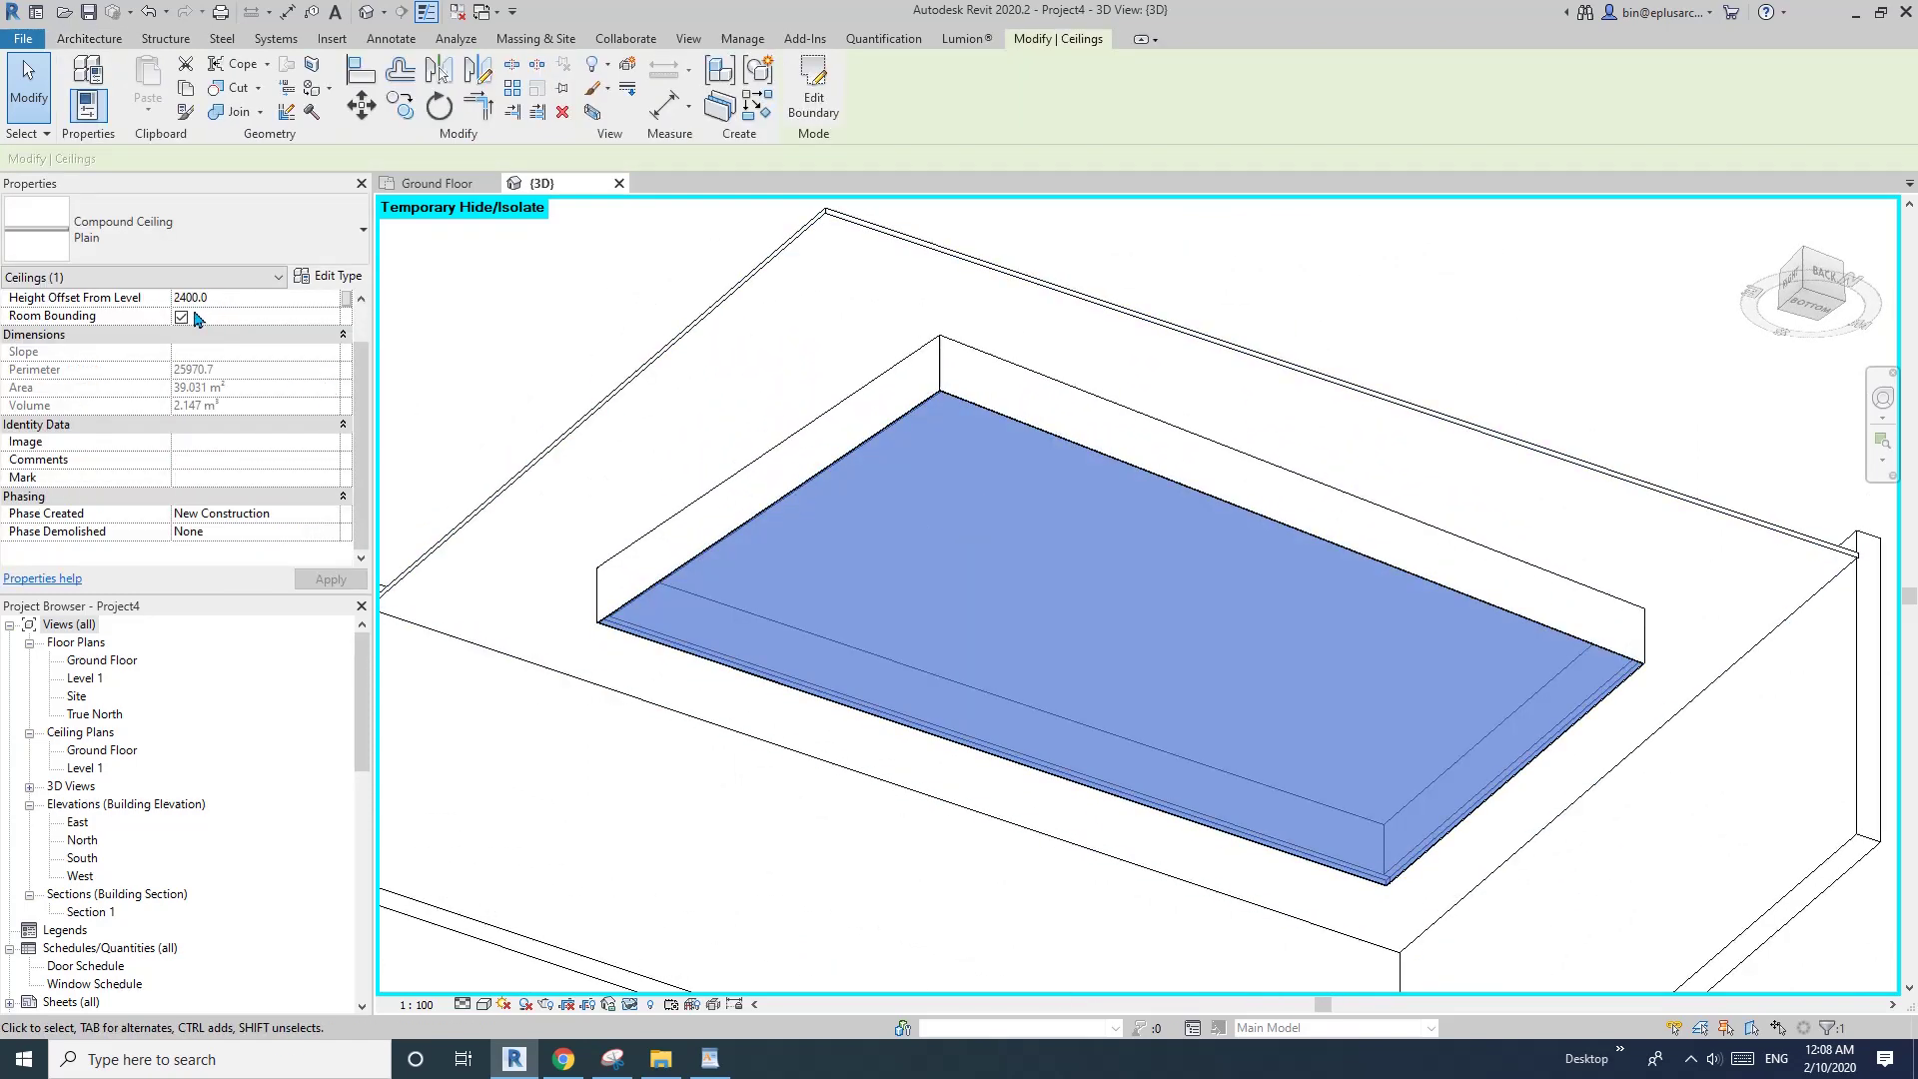
left_click(850, 428)
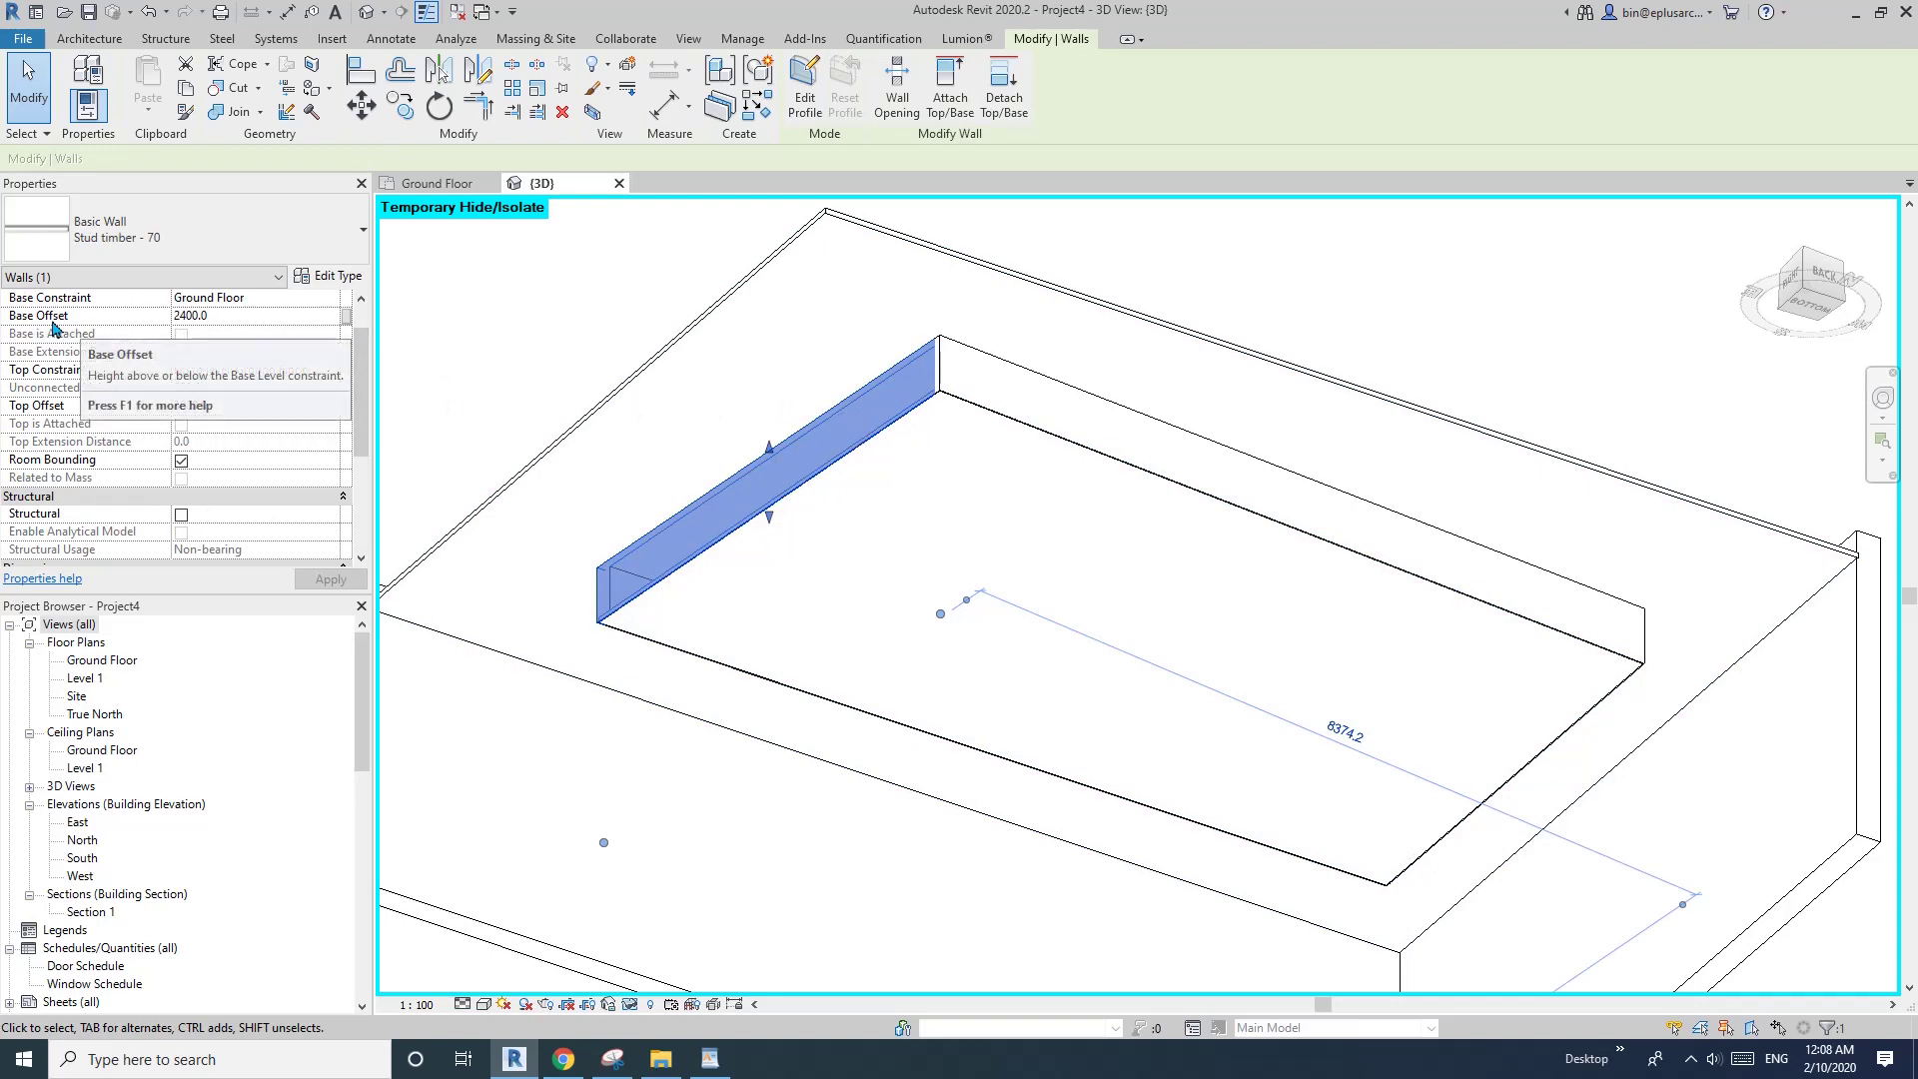
left_click(1177, 515)
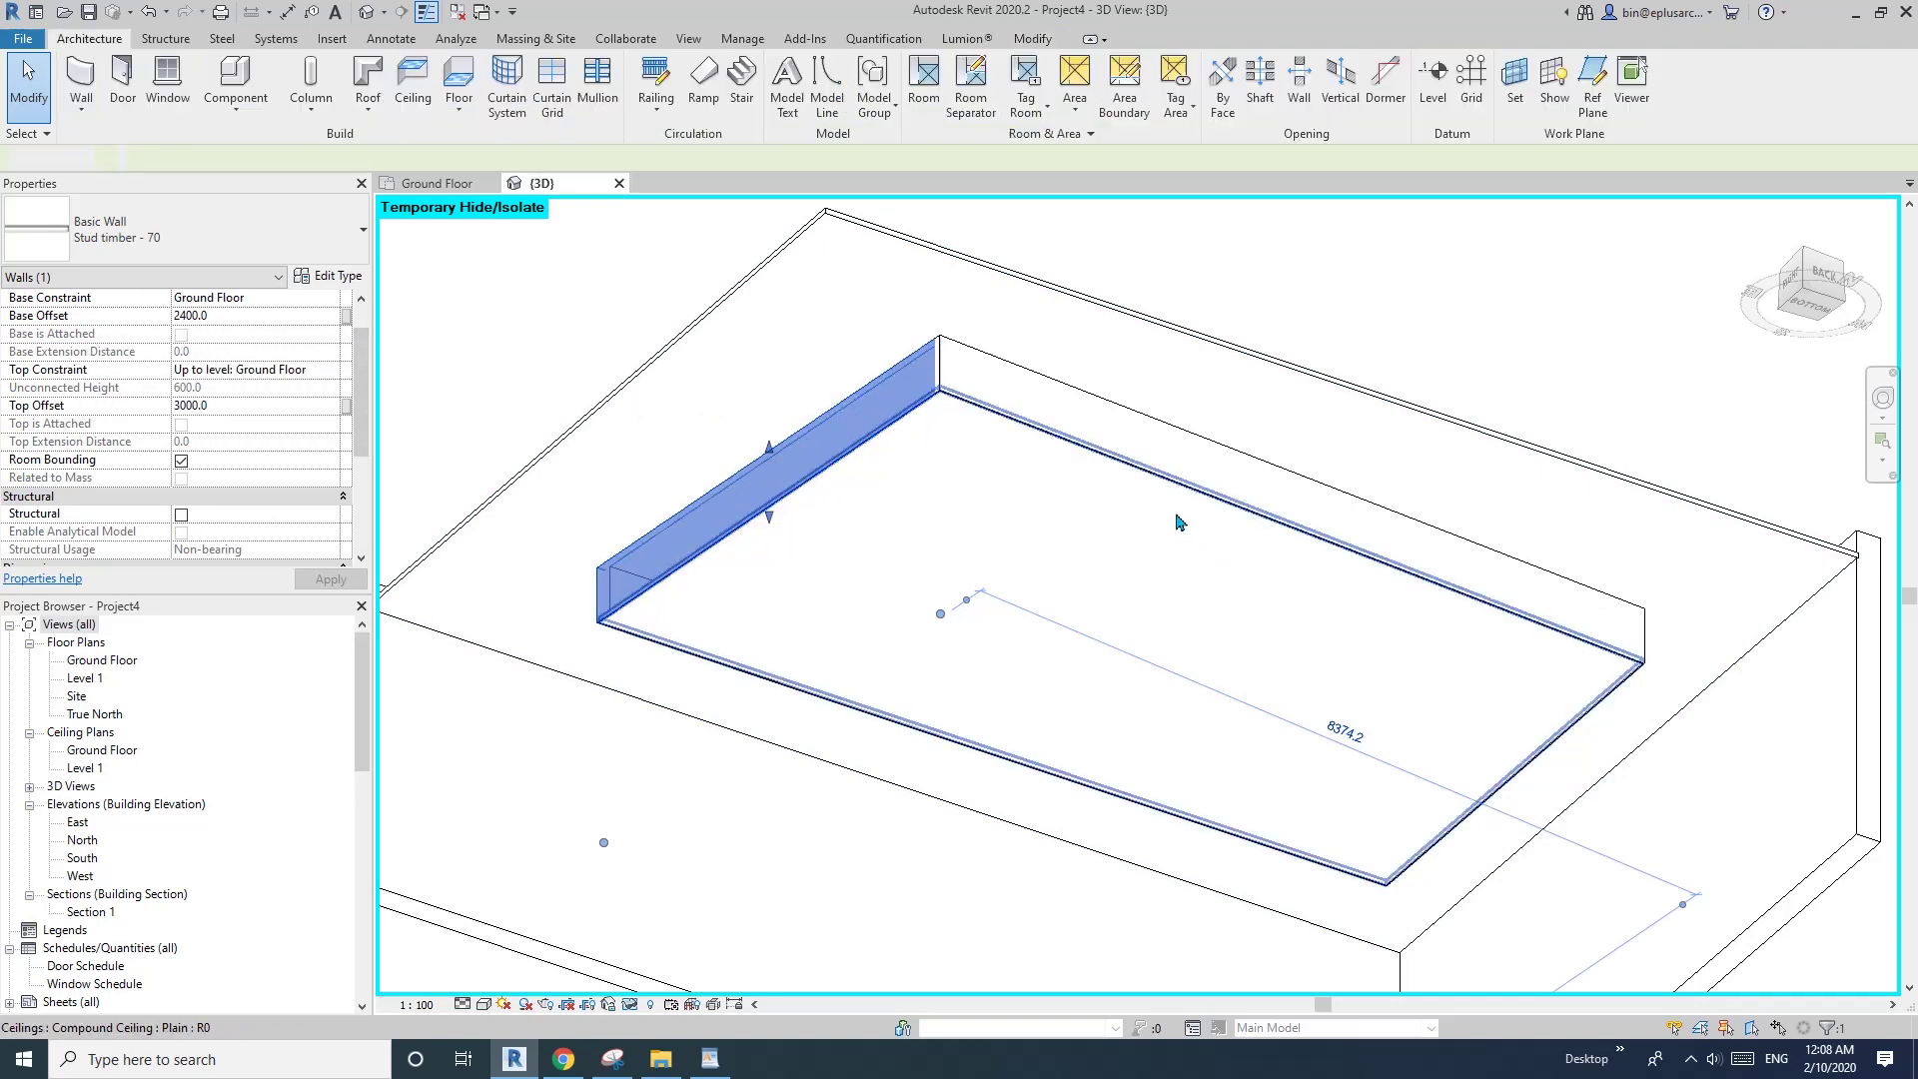
scroll(1179, 519, "down", 3)
middle_click_drag(1212, 554, 1230, 607, "shift")
scroll(1178, 561, "down", 2)
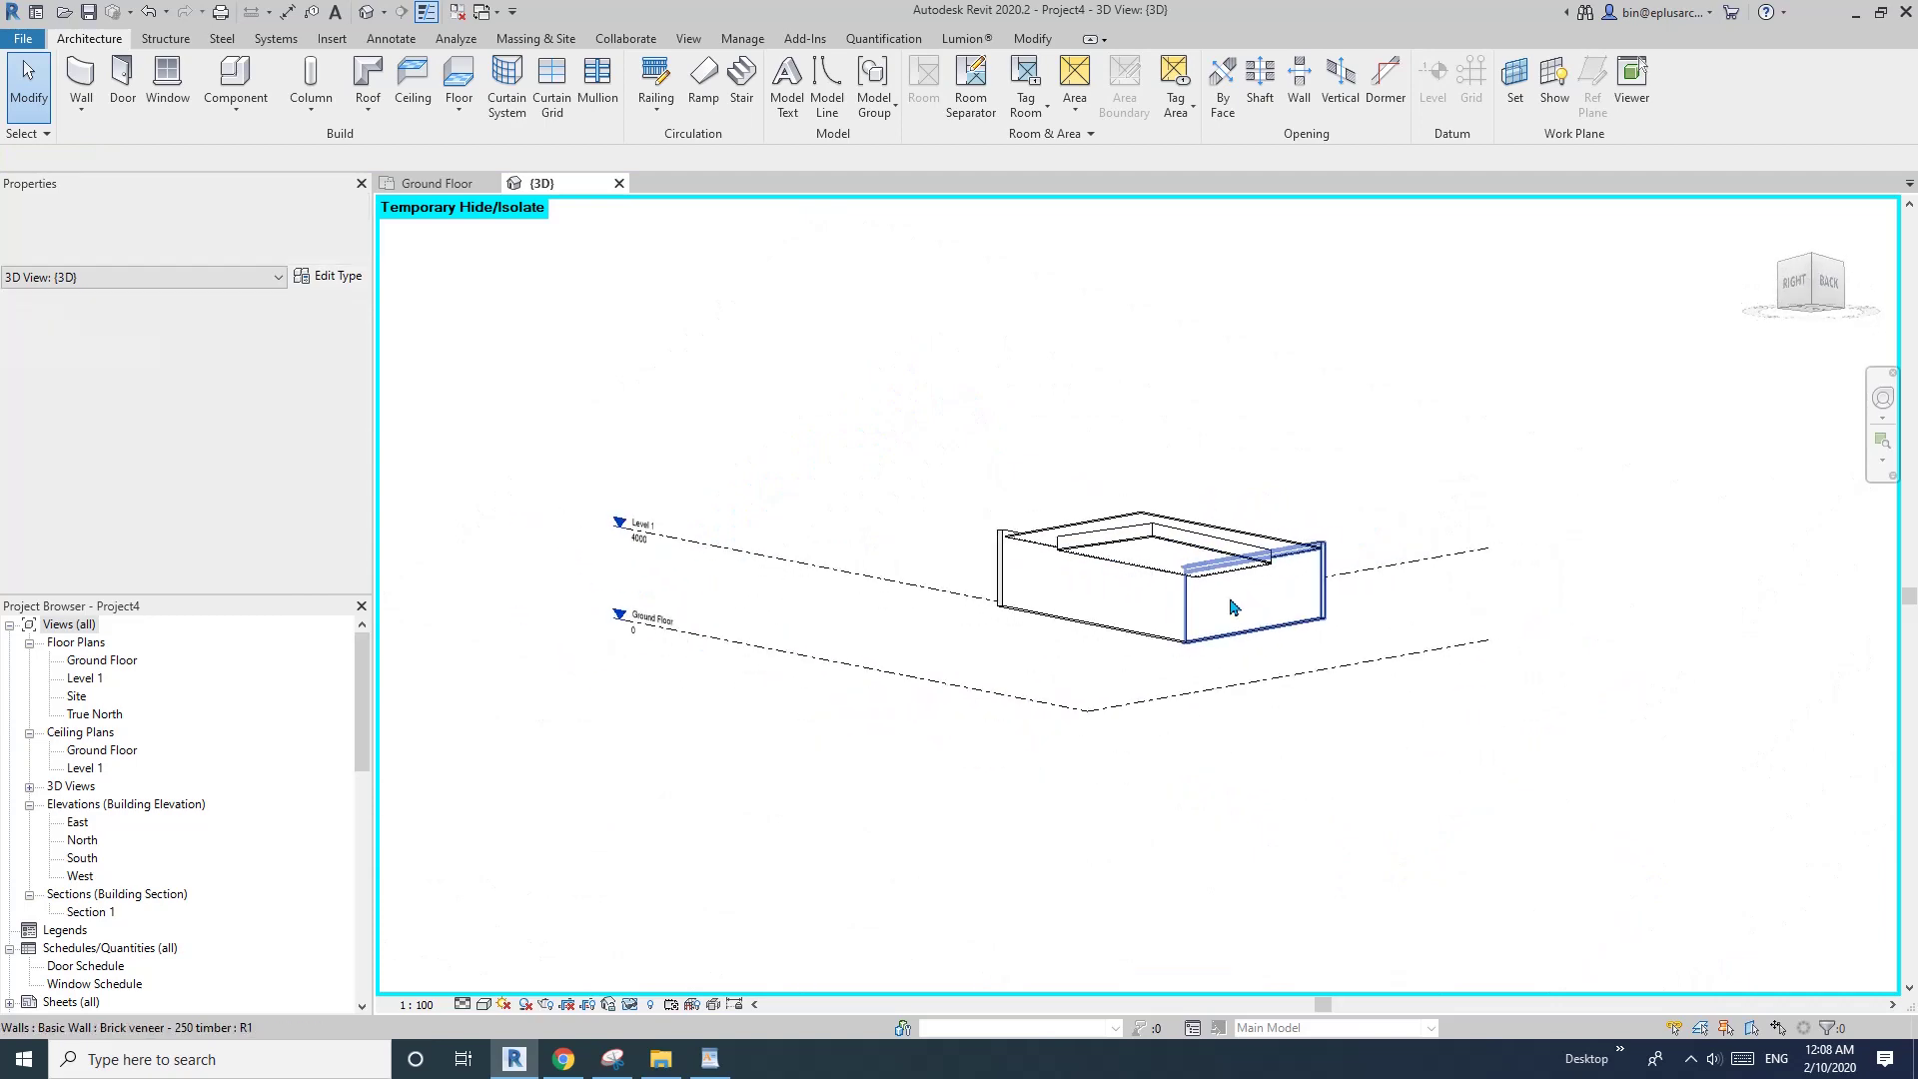
- Open the Ground Floor floor plan and check the bulkhead reference pictures in the WordPad notes before returning to Revit
double_click(103, 660)
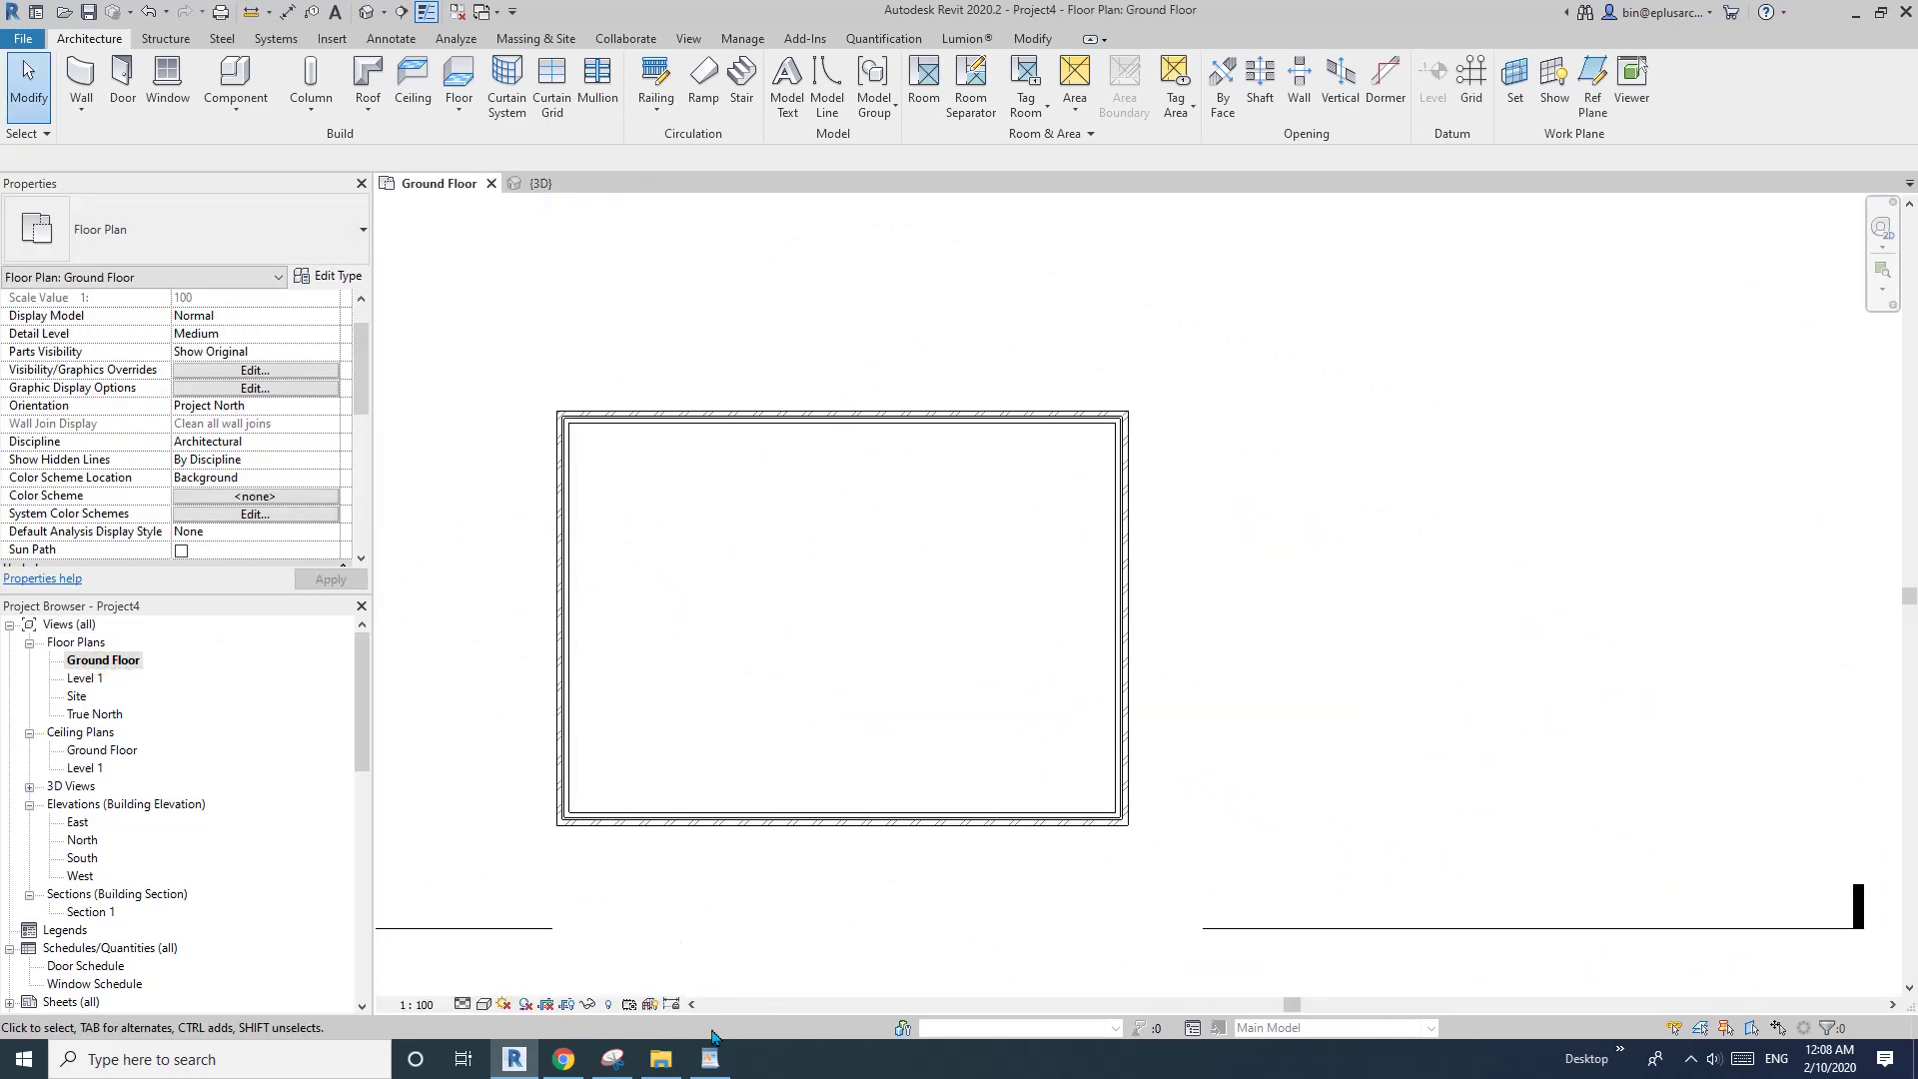
left_click(712, 1060)
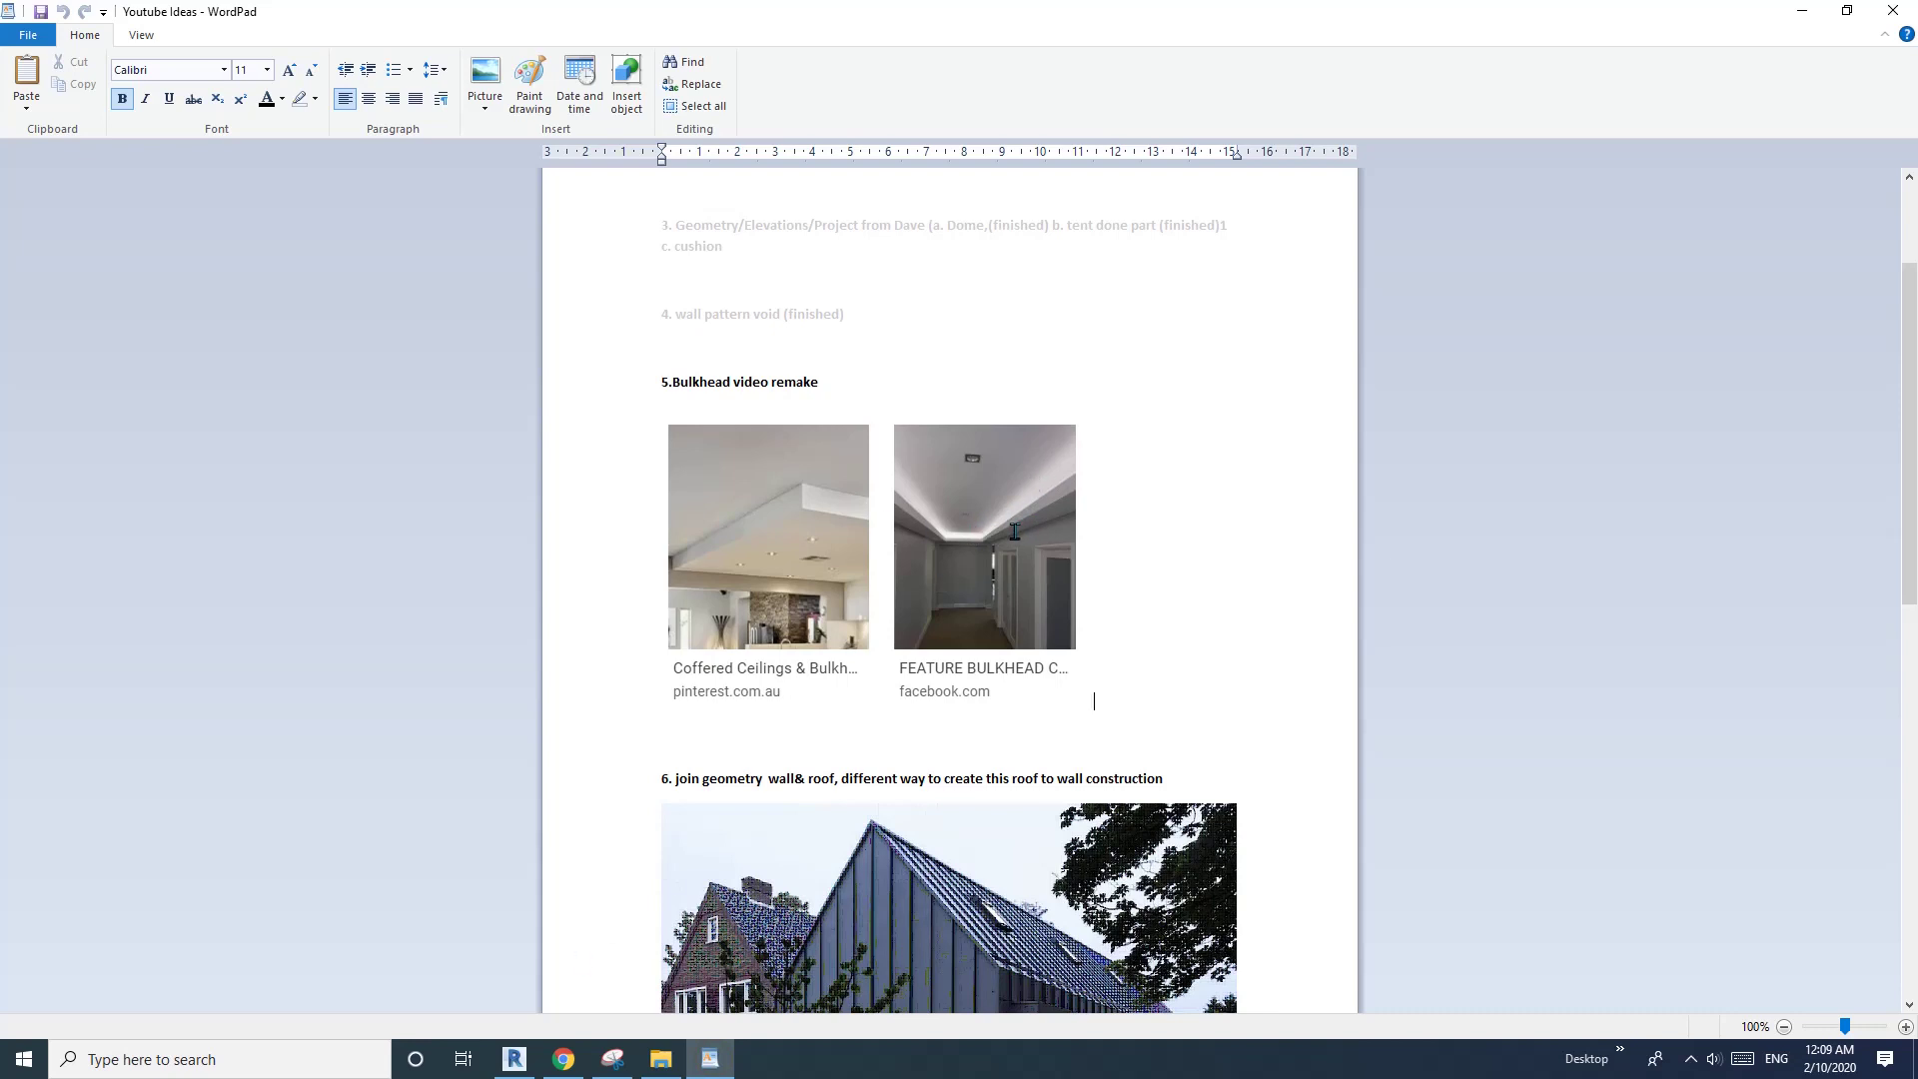
left_click(515, 1059)
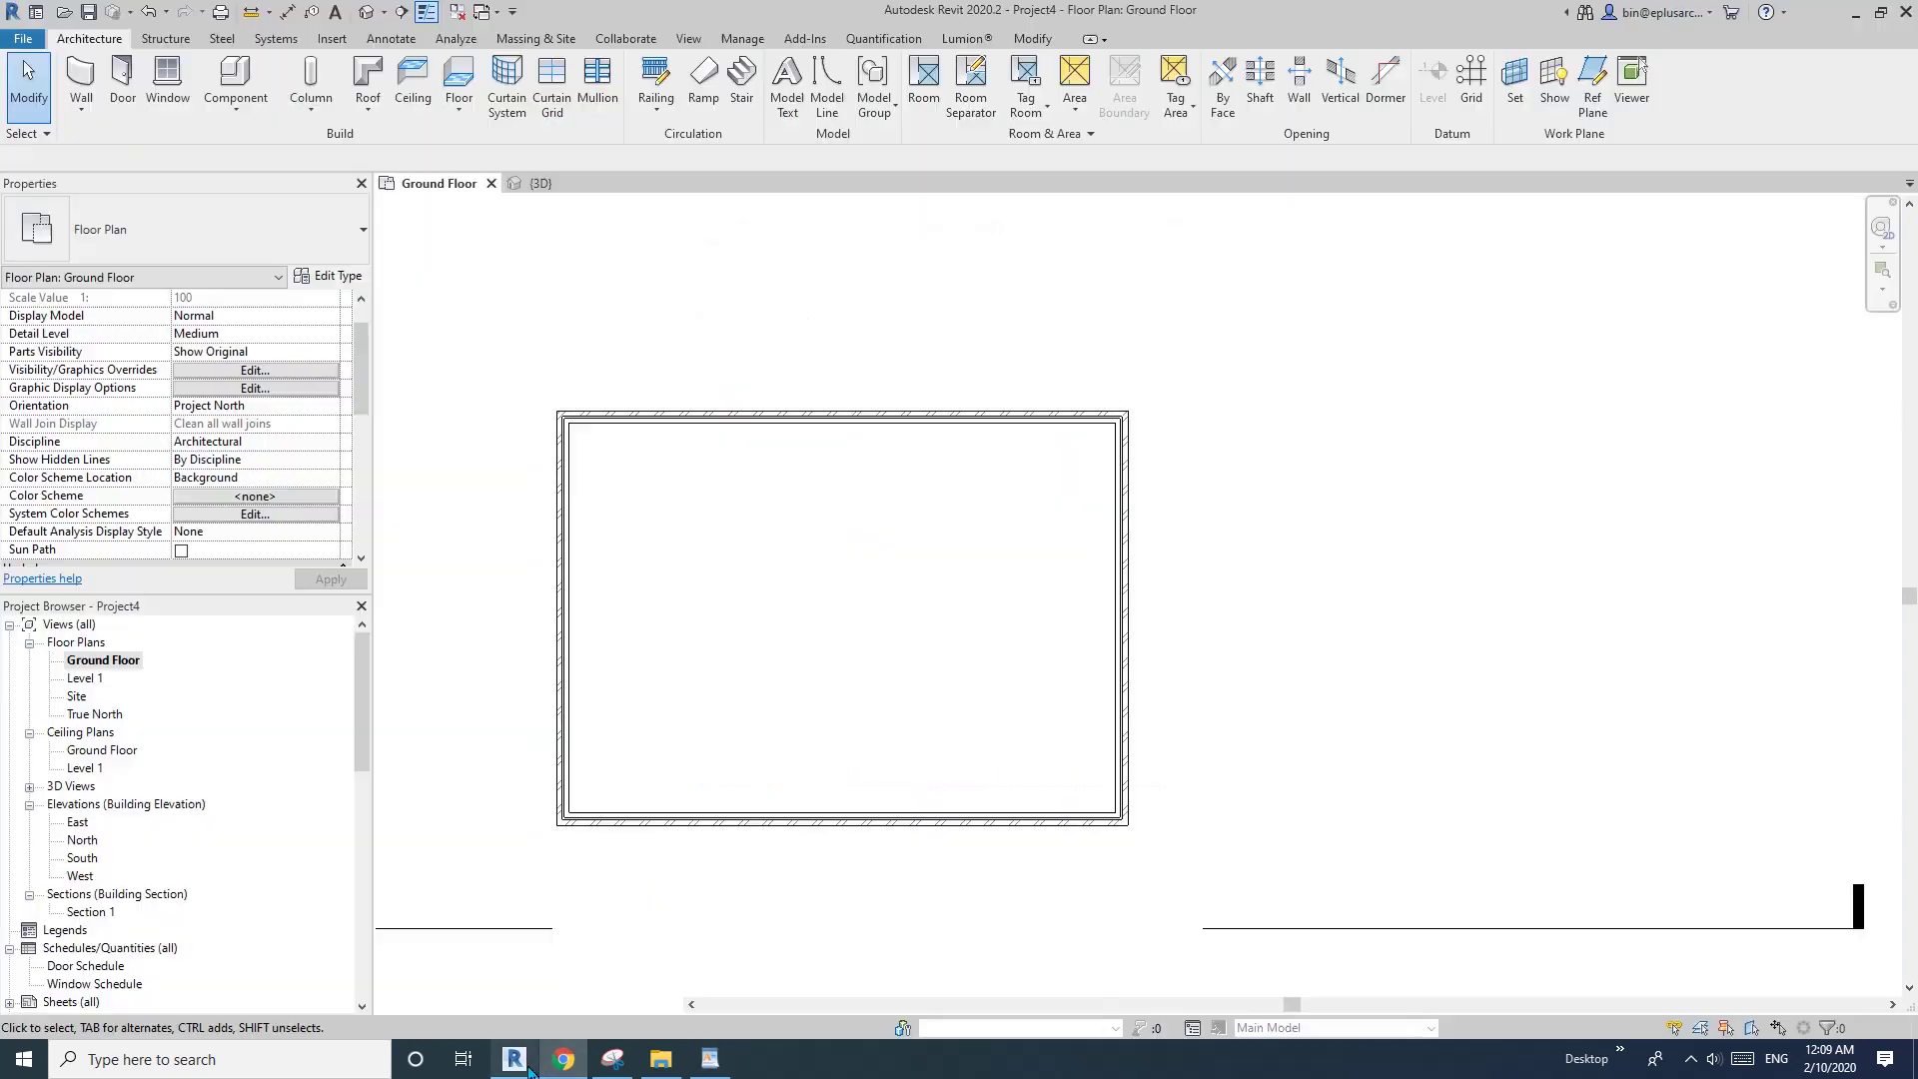
- Copy the four outer brick veneer walls 29000 mm horizontally to the right of the original room
middle_click_drag(1075, 651, 1050, 651)
scroll(903, 487, "down", 3)
scroll(907, 496, "down", 2)
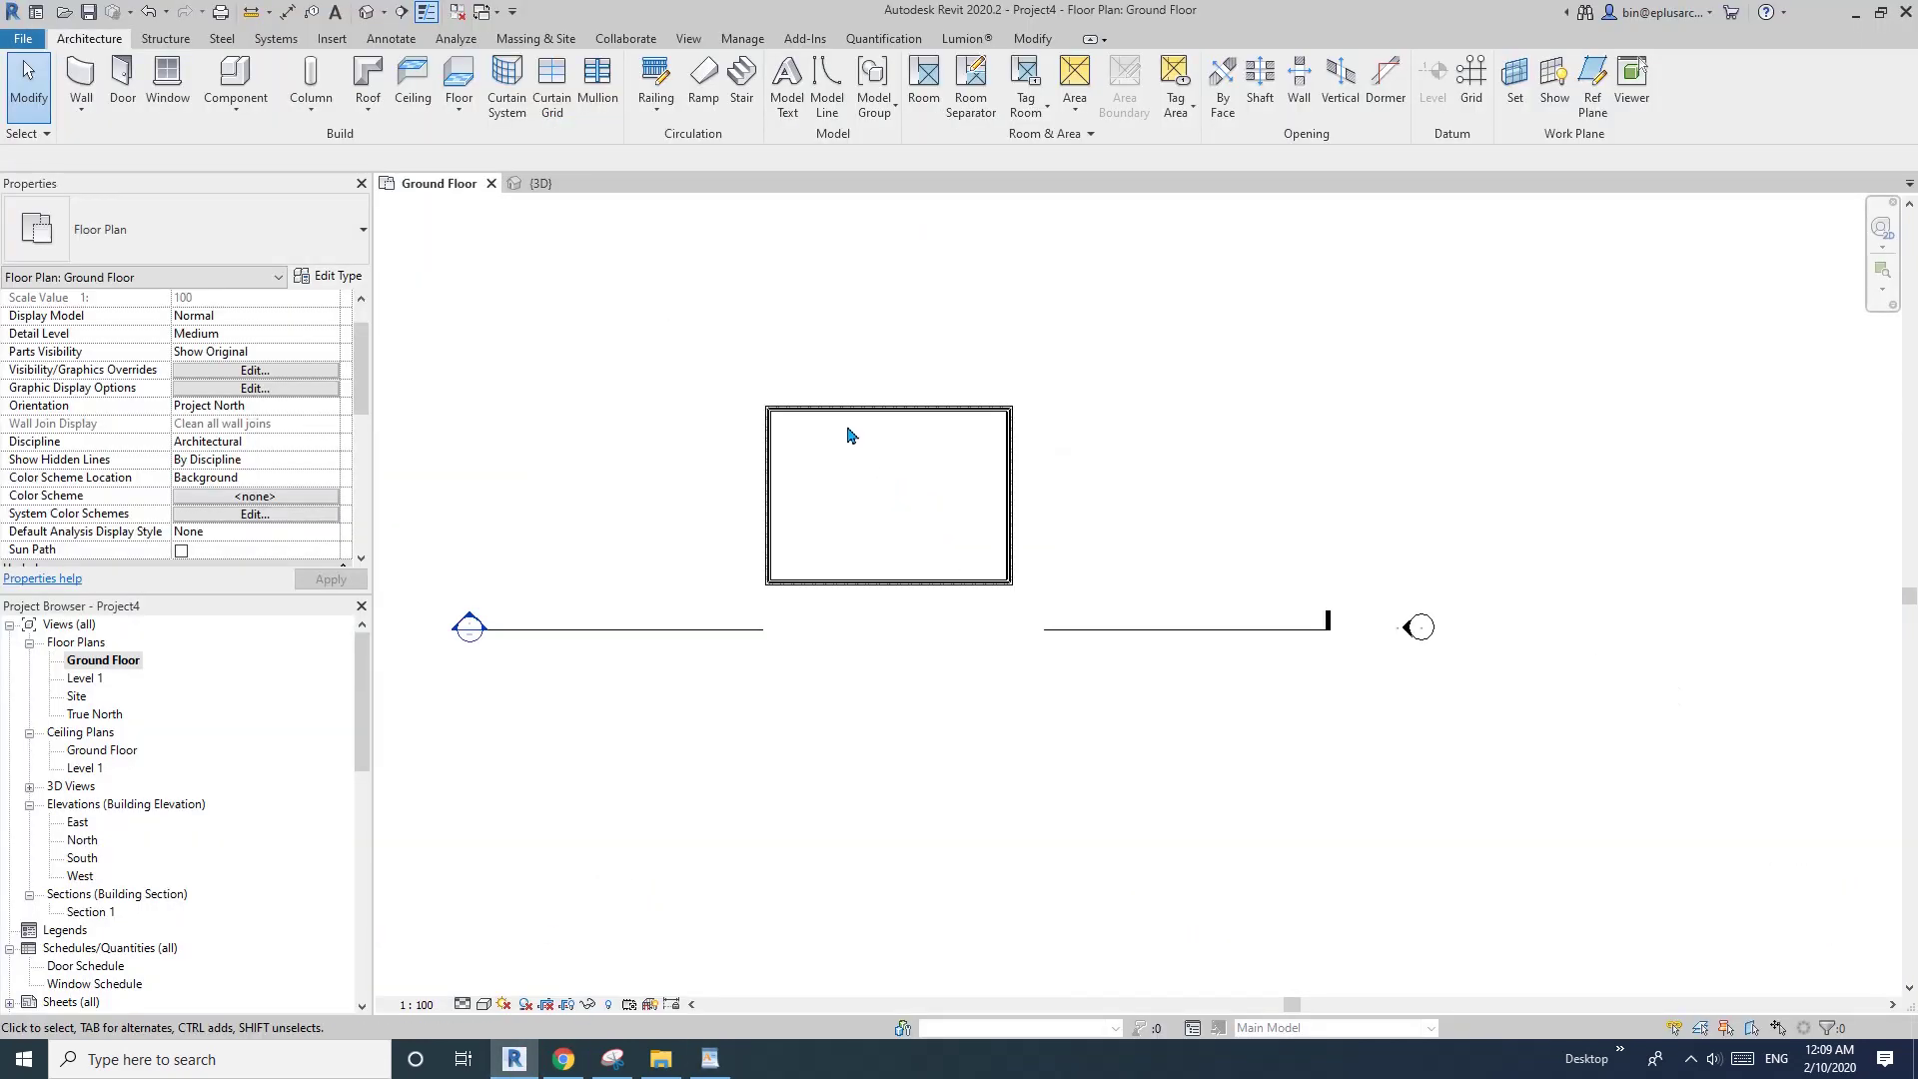
left_click_drag(704, 357, 1042, 622)
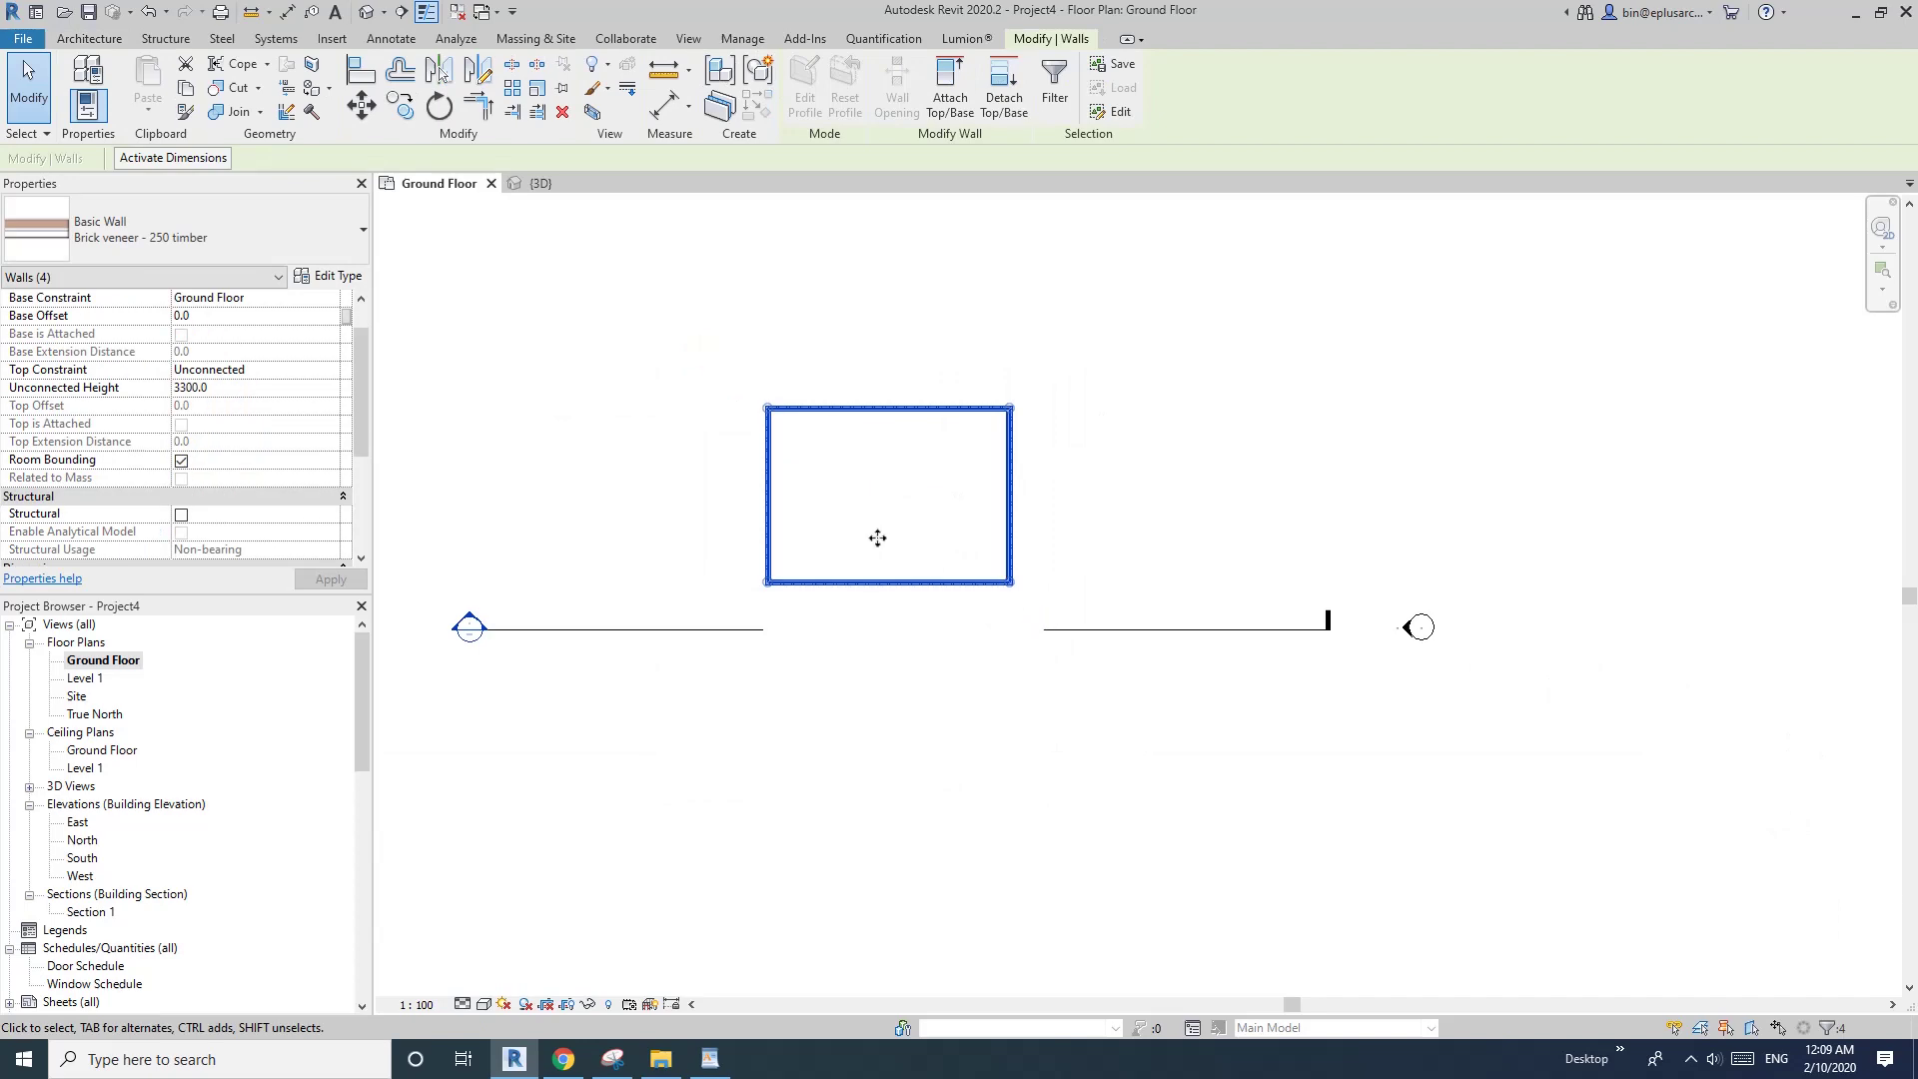
scroll(819, 483, "down", 2)
middle_click_drag(819, 483, 680, 477)
key("m")
key("v")
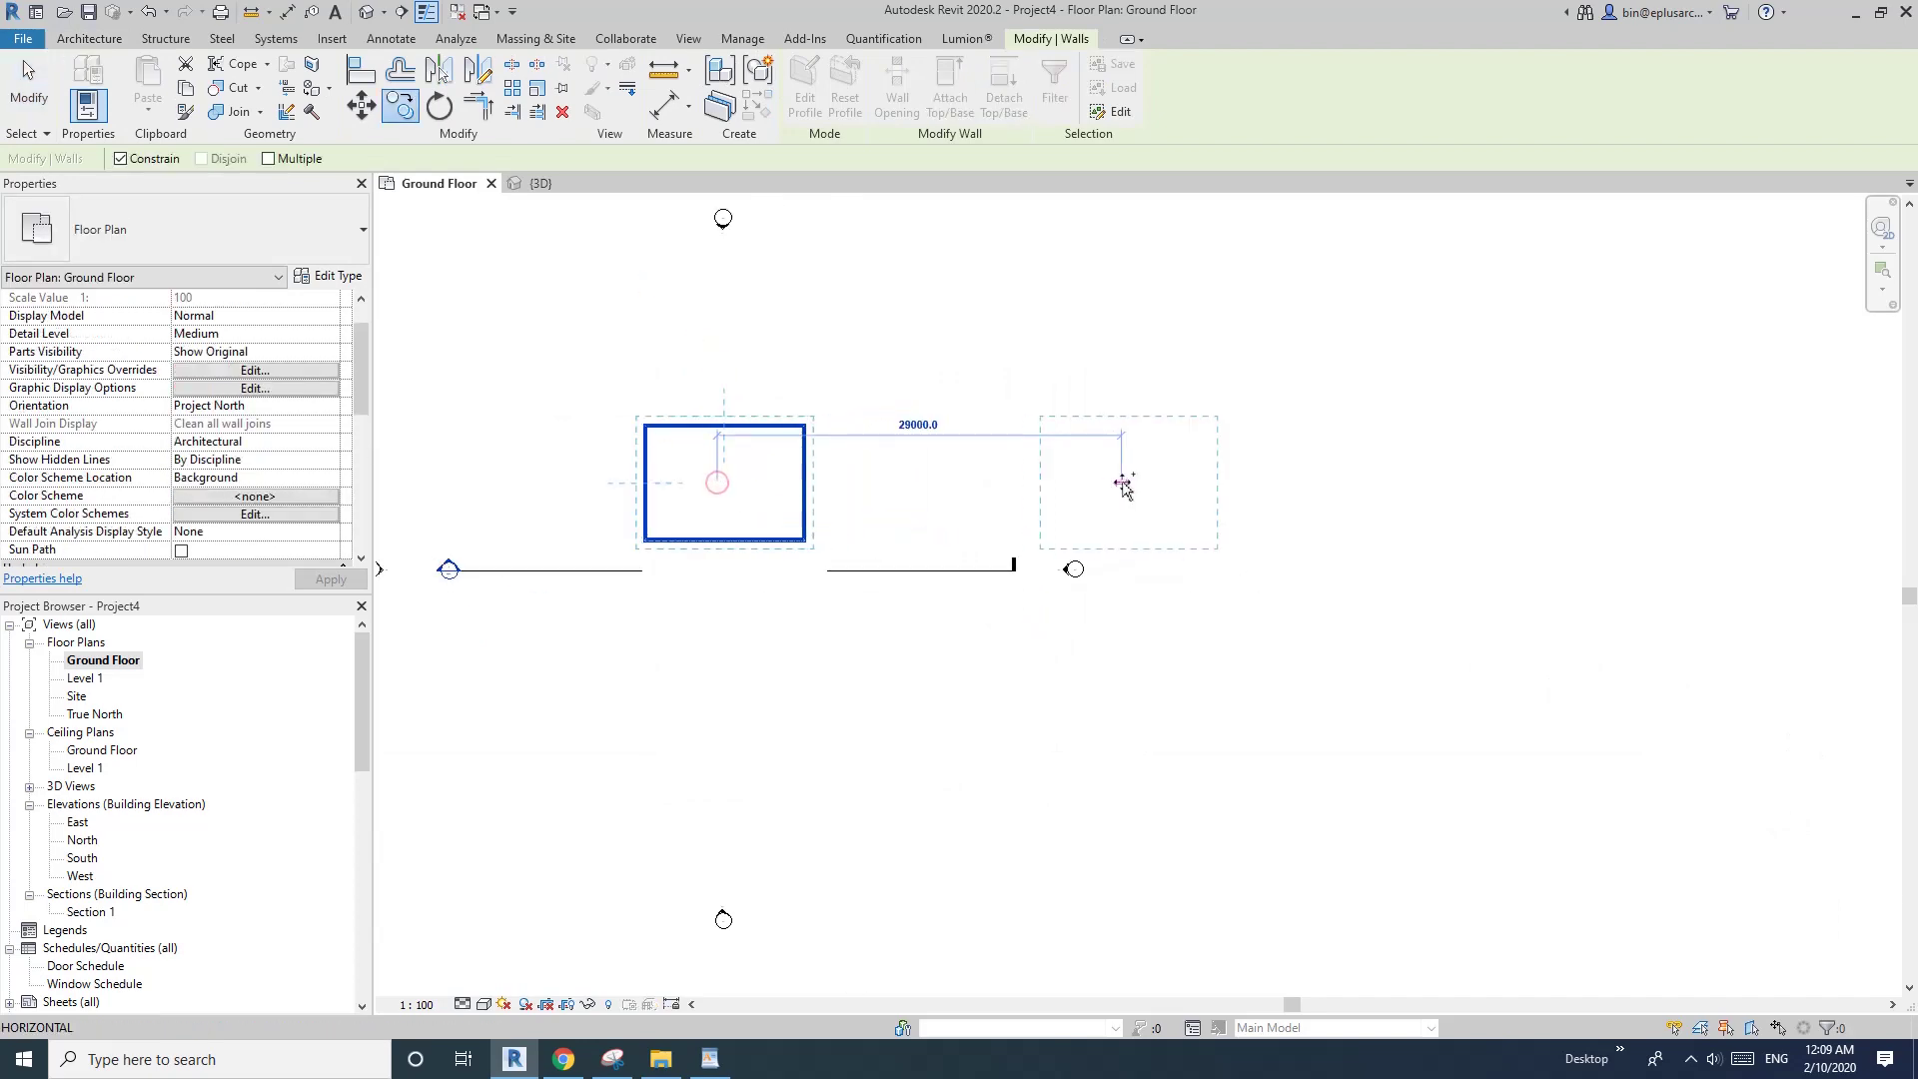
left_click(1122, 482)
key("Escape")
- Reset the temporary hide/isolate in the 3D view and show both rooms from below
left_click(368, 12)
middle_click_drag(1003, 559, 721, 458, "shift")
left_click(1264, 519)
left_click(974, 503)
key("h")
key("r")
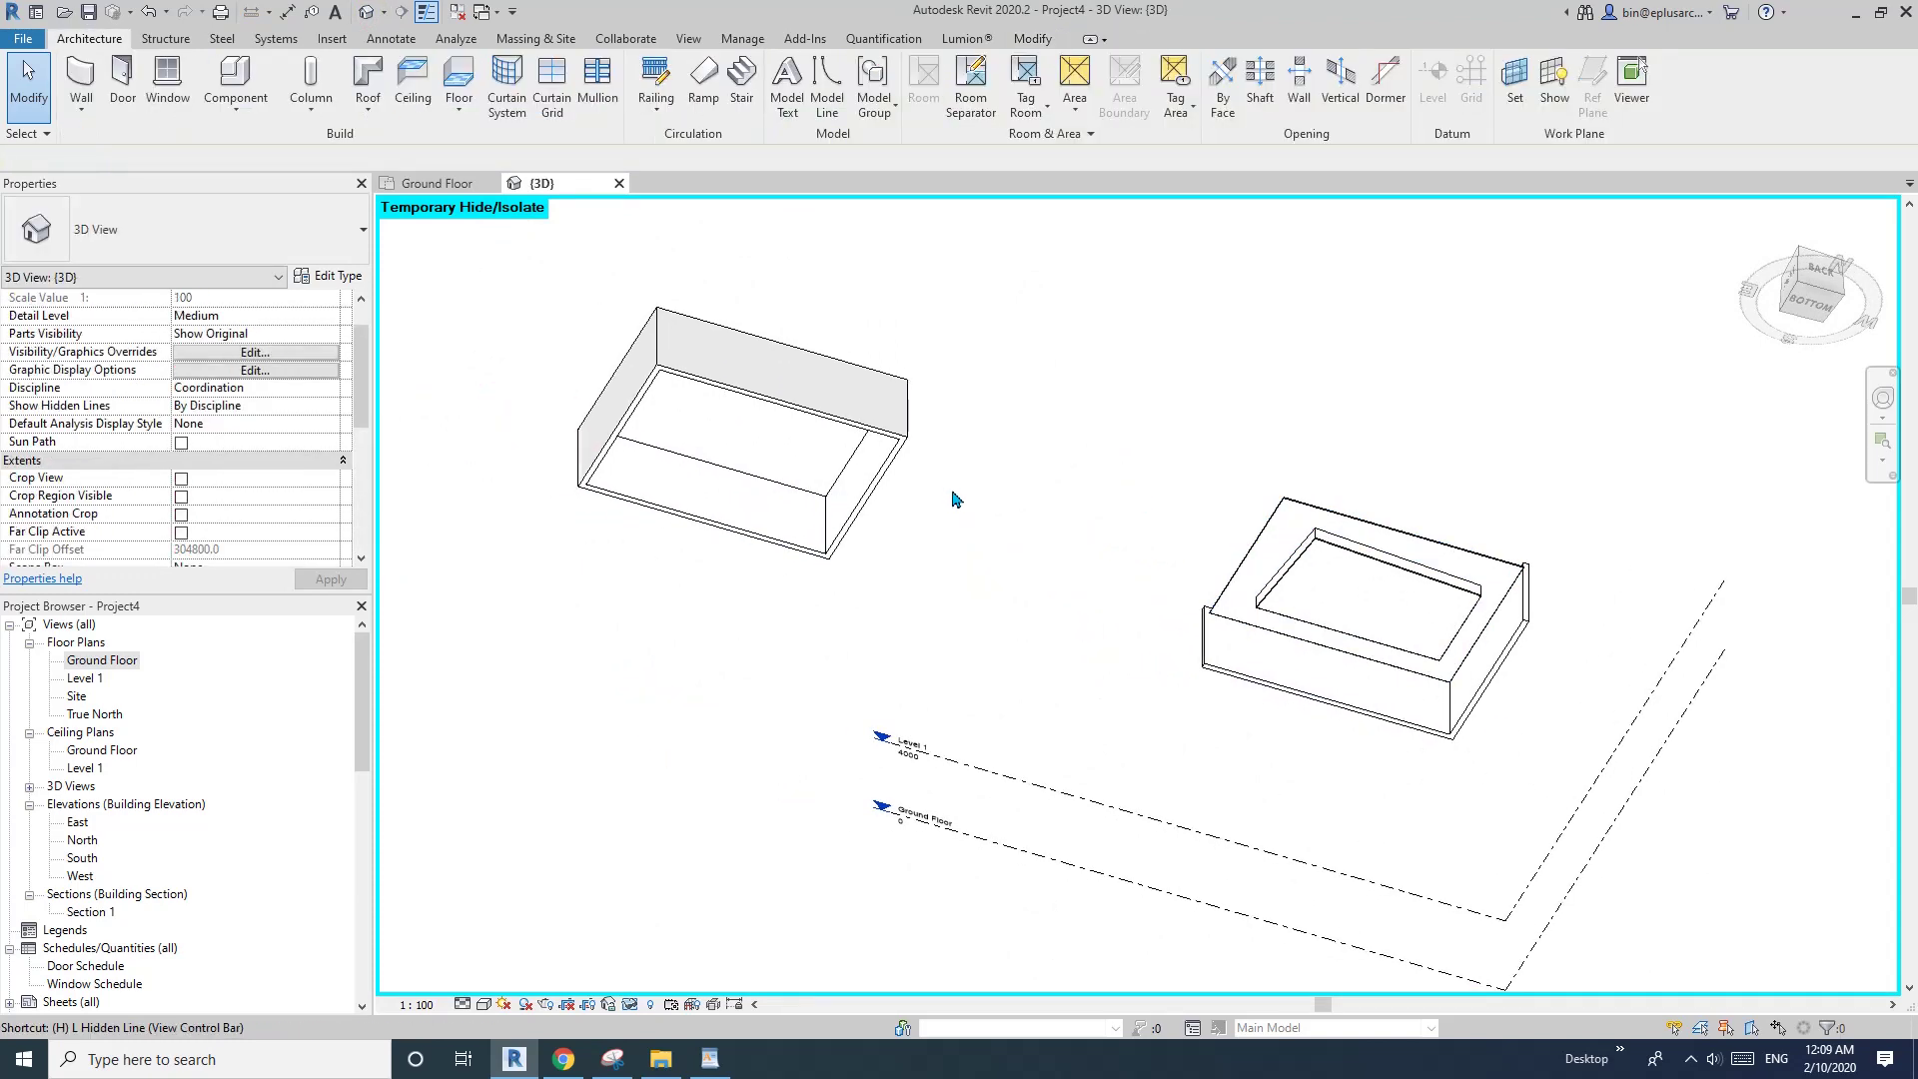
- Sketch a Plain compound ceiling at a 2700 mm height offset along the copied room's four walls, with its boundary extended into the wall cores
scroll(1331, 659, "up", 1)
middle_click_drag(1299, 667, 1285, 641, "shift")
left_click(1285, 650)
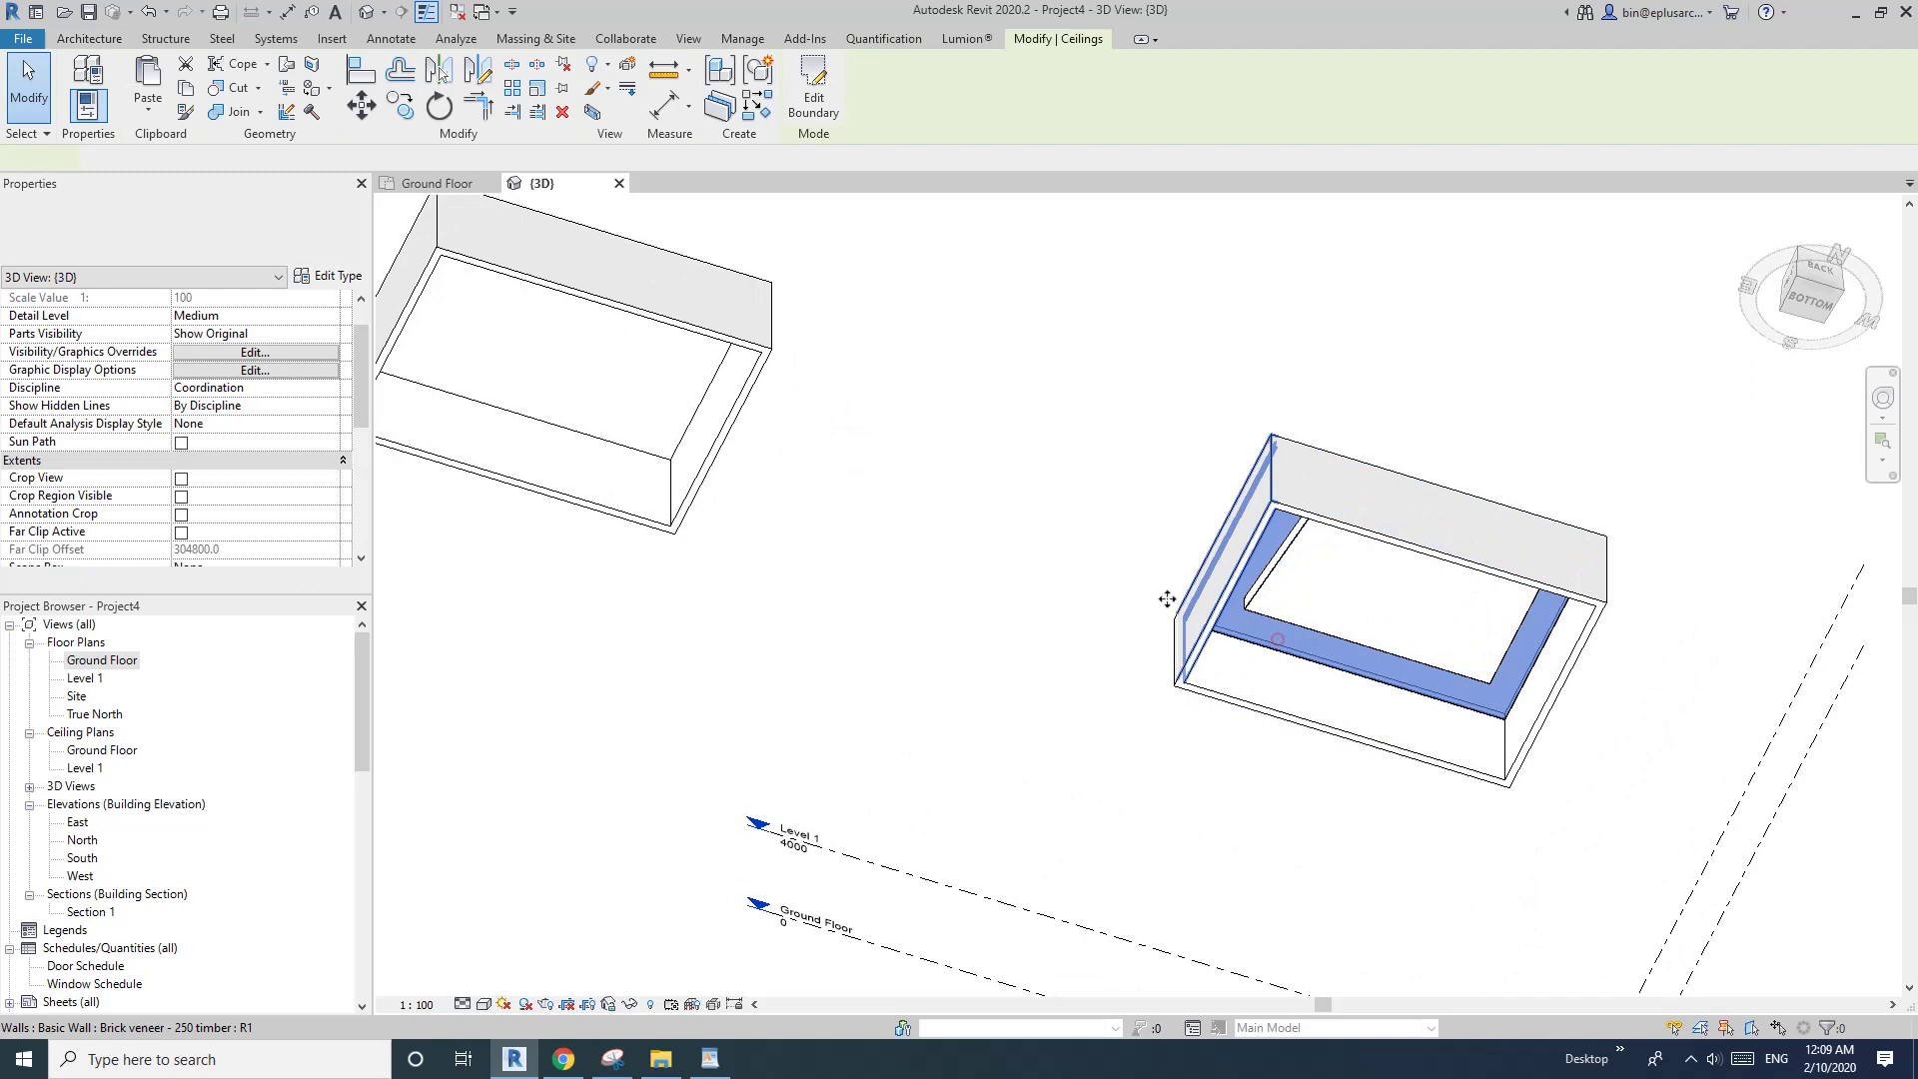
scroll(1573, 690, "down", 2)
key("c")
key("s")
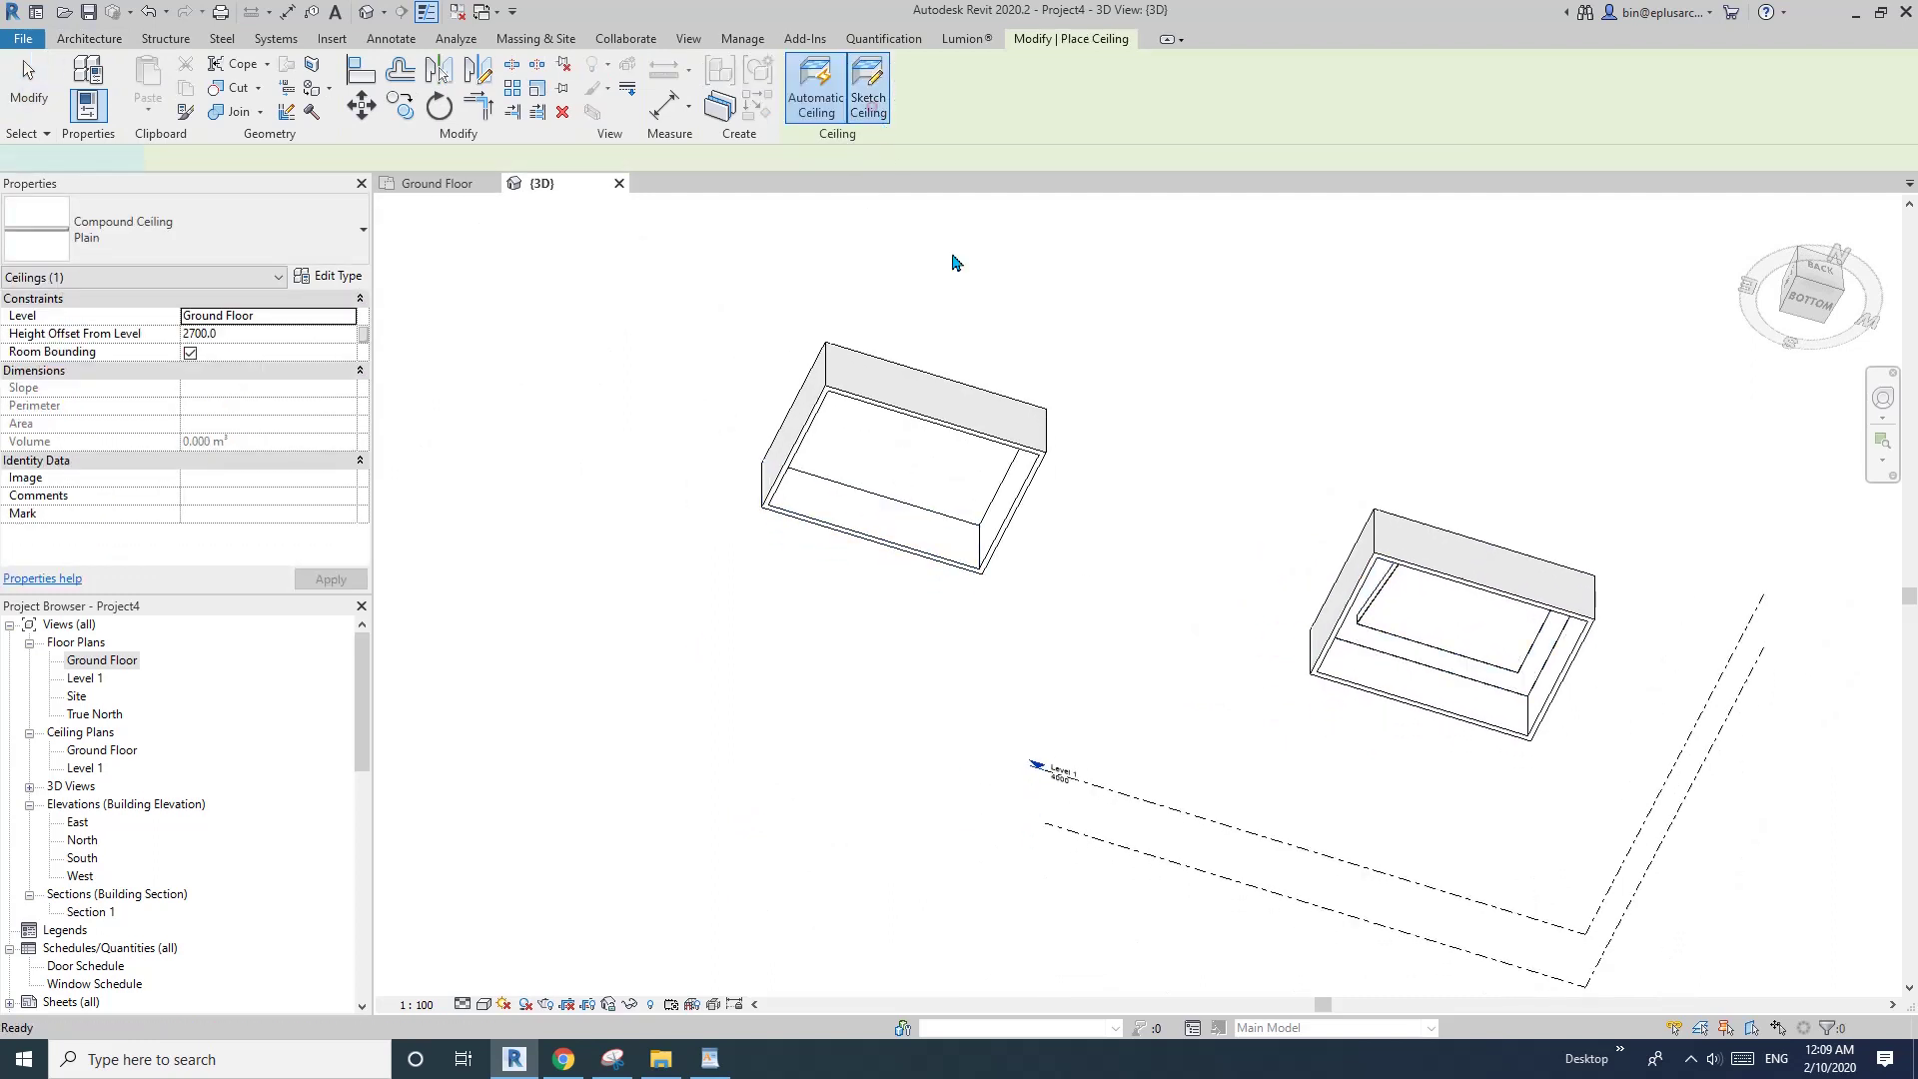
left_click(868, 90)
left_click(936, 400)
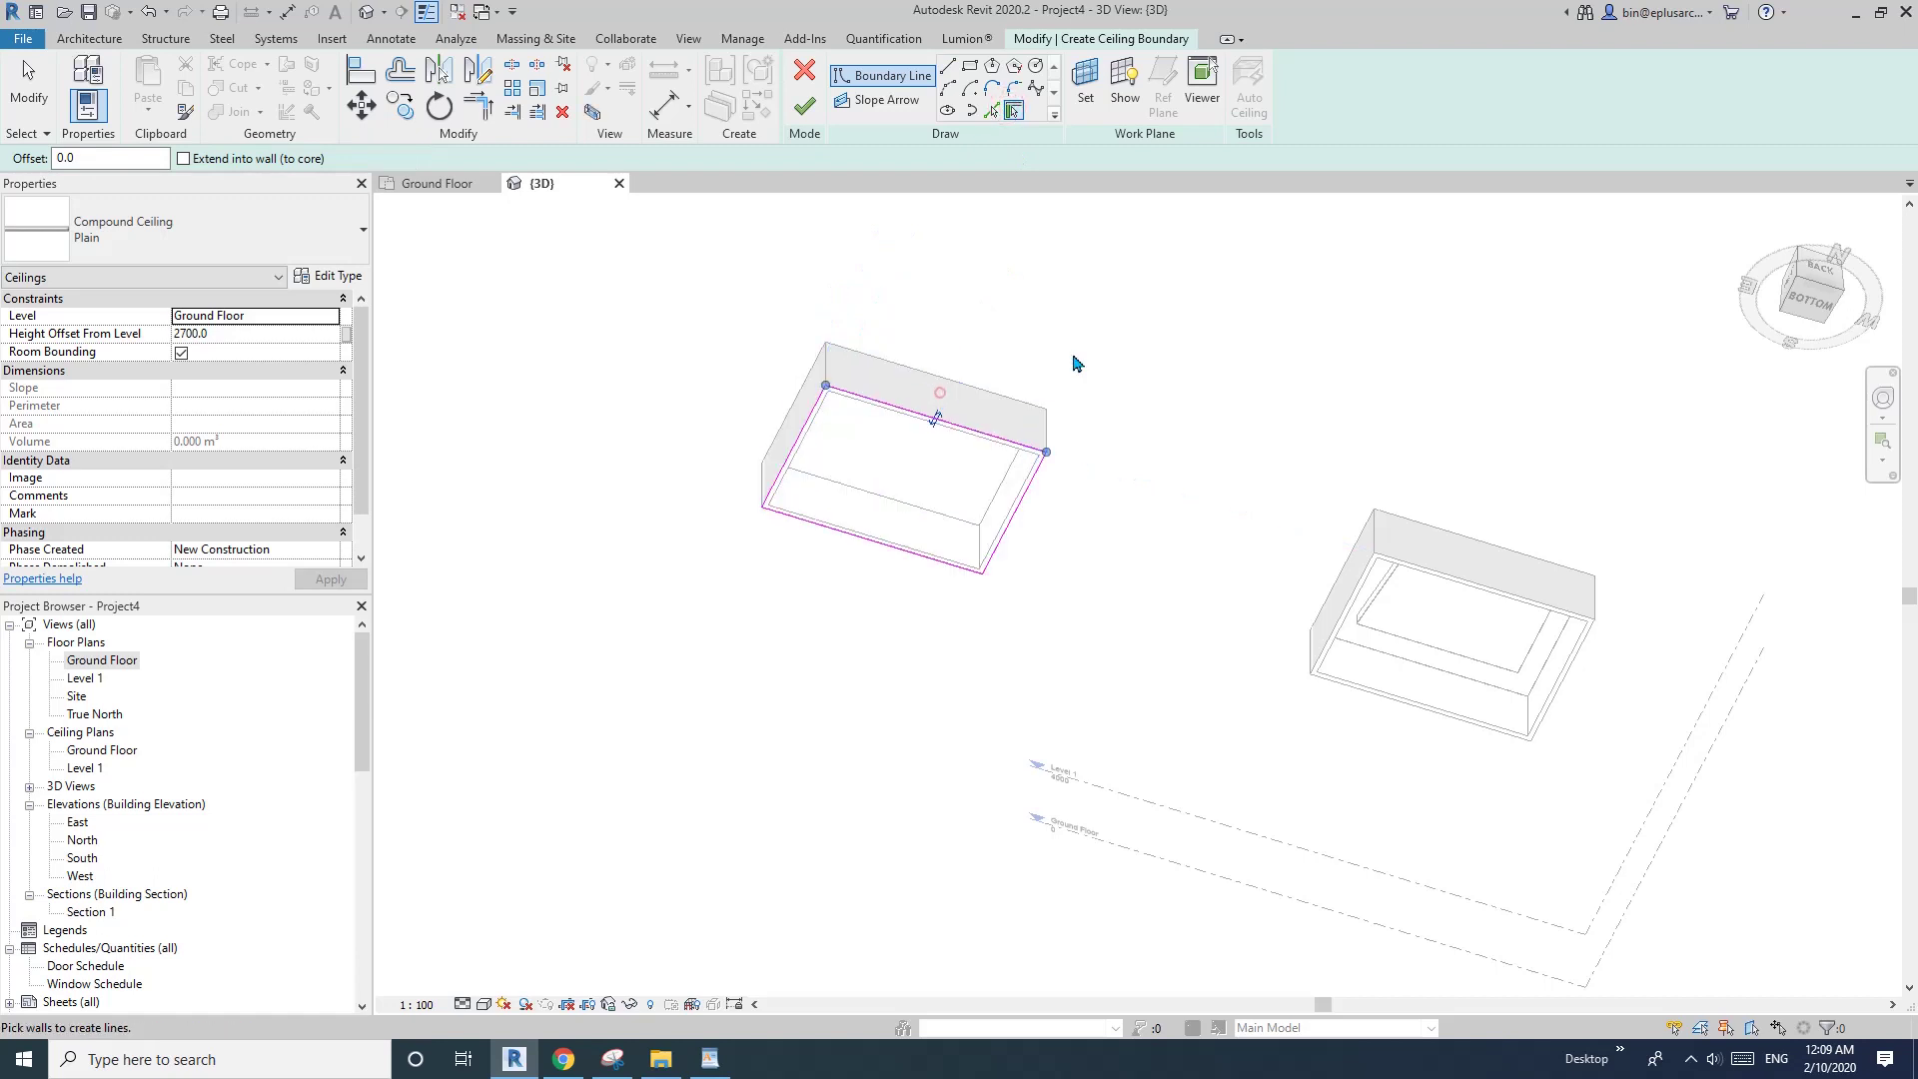
left_click(938, 423)
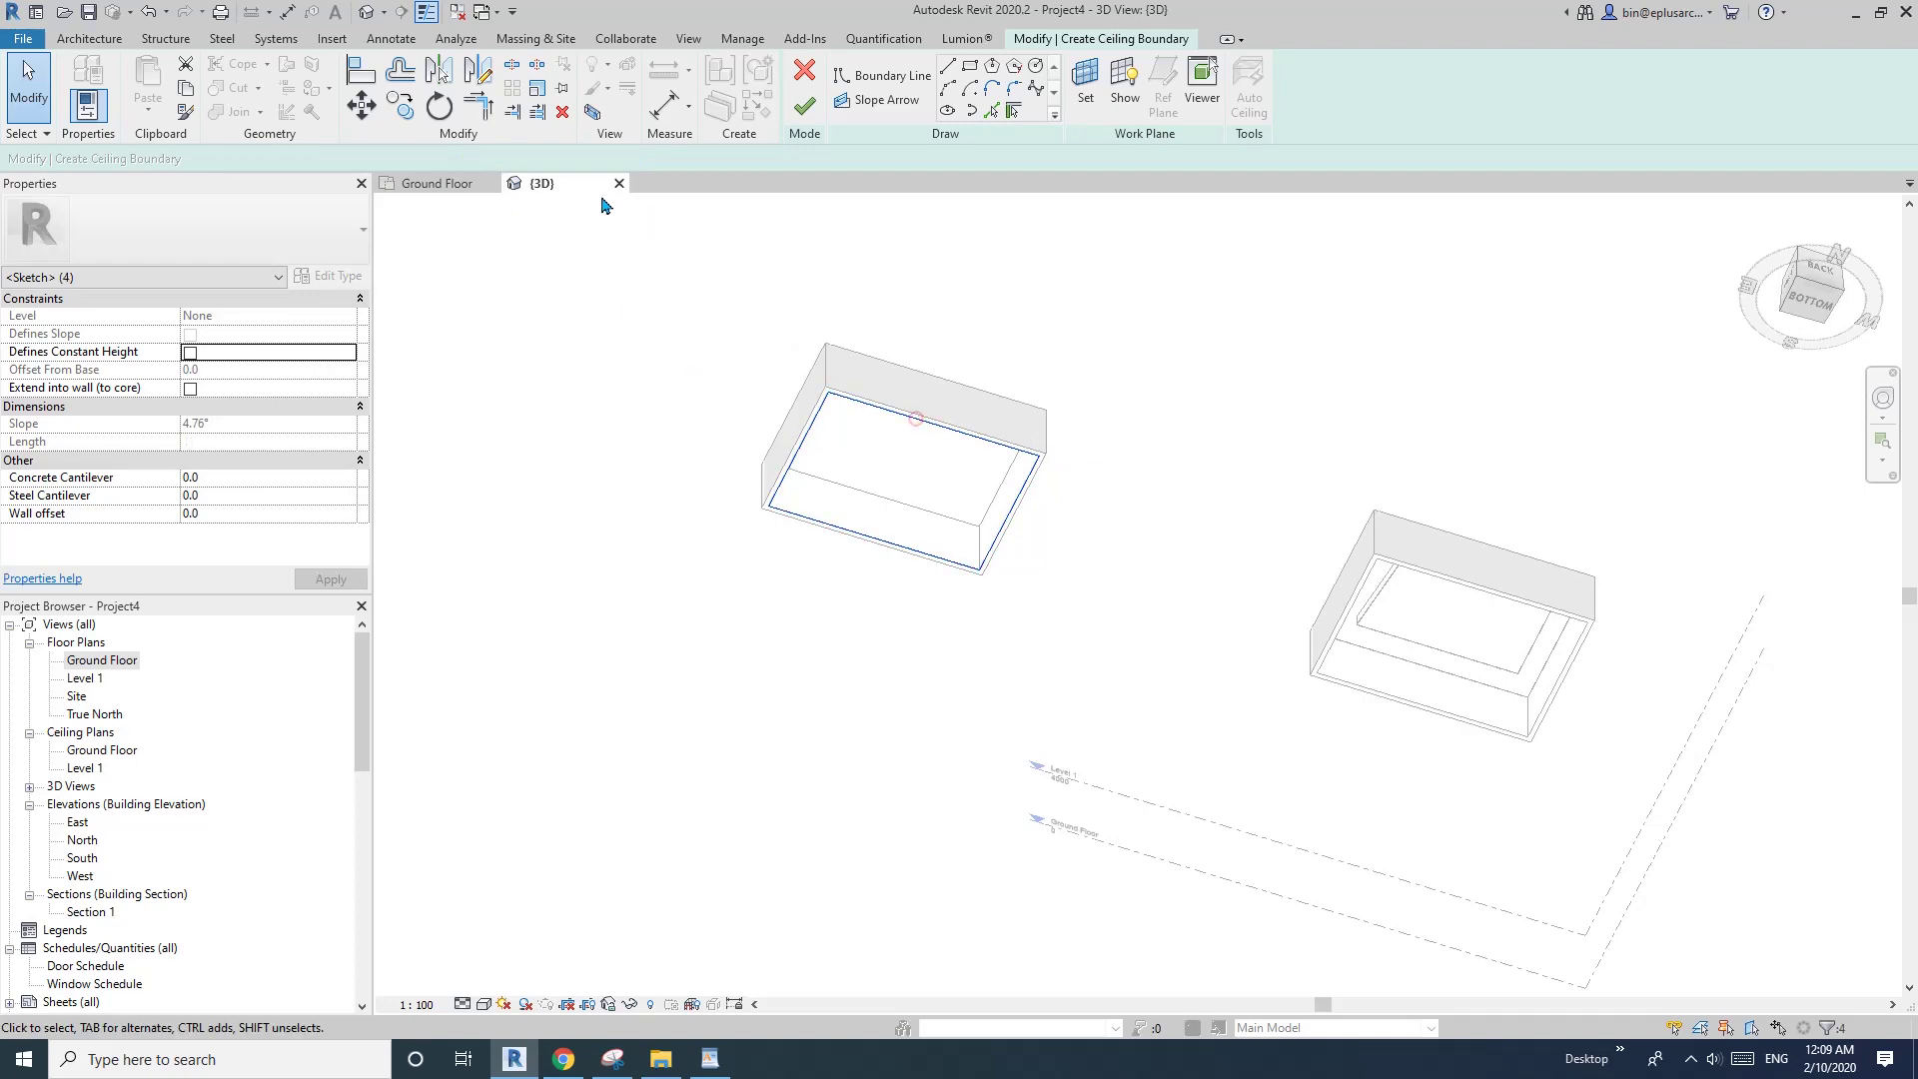
left_click(804, 104)
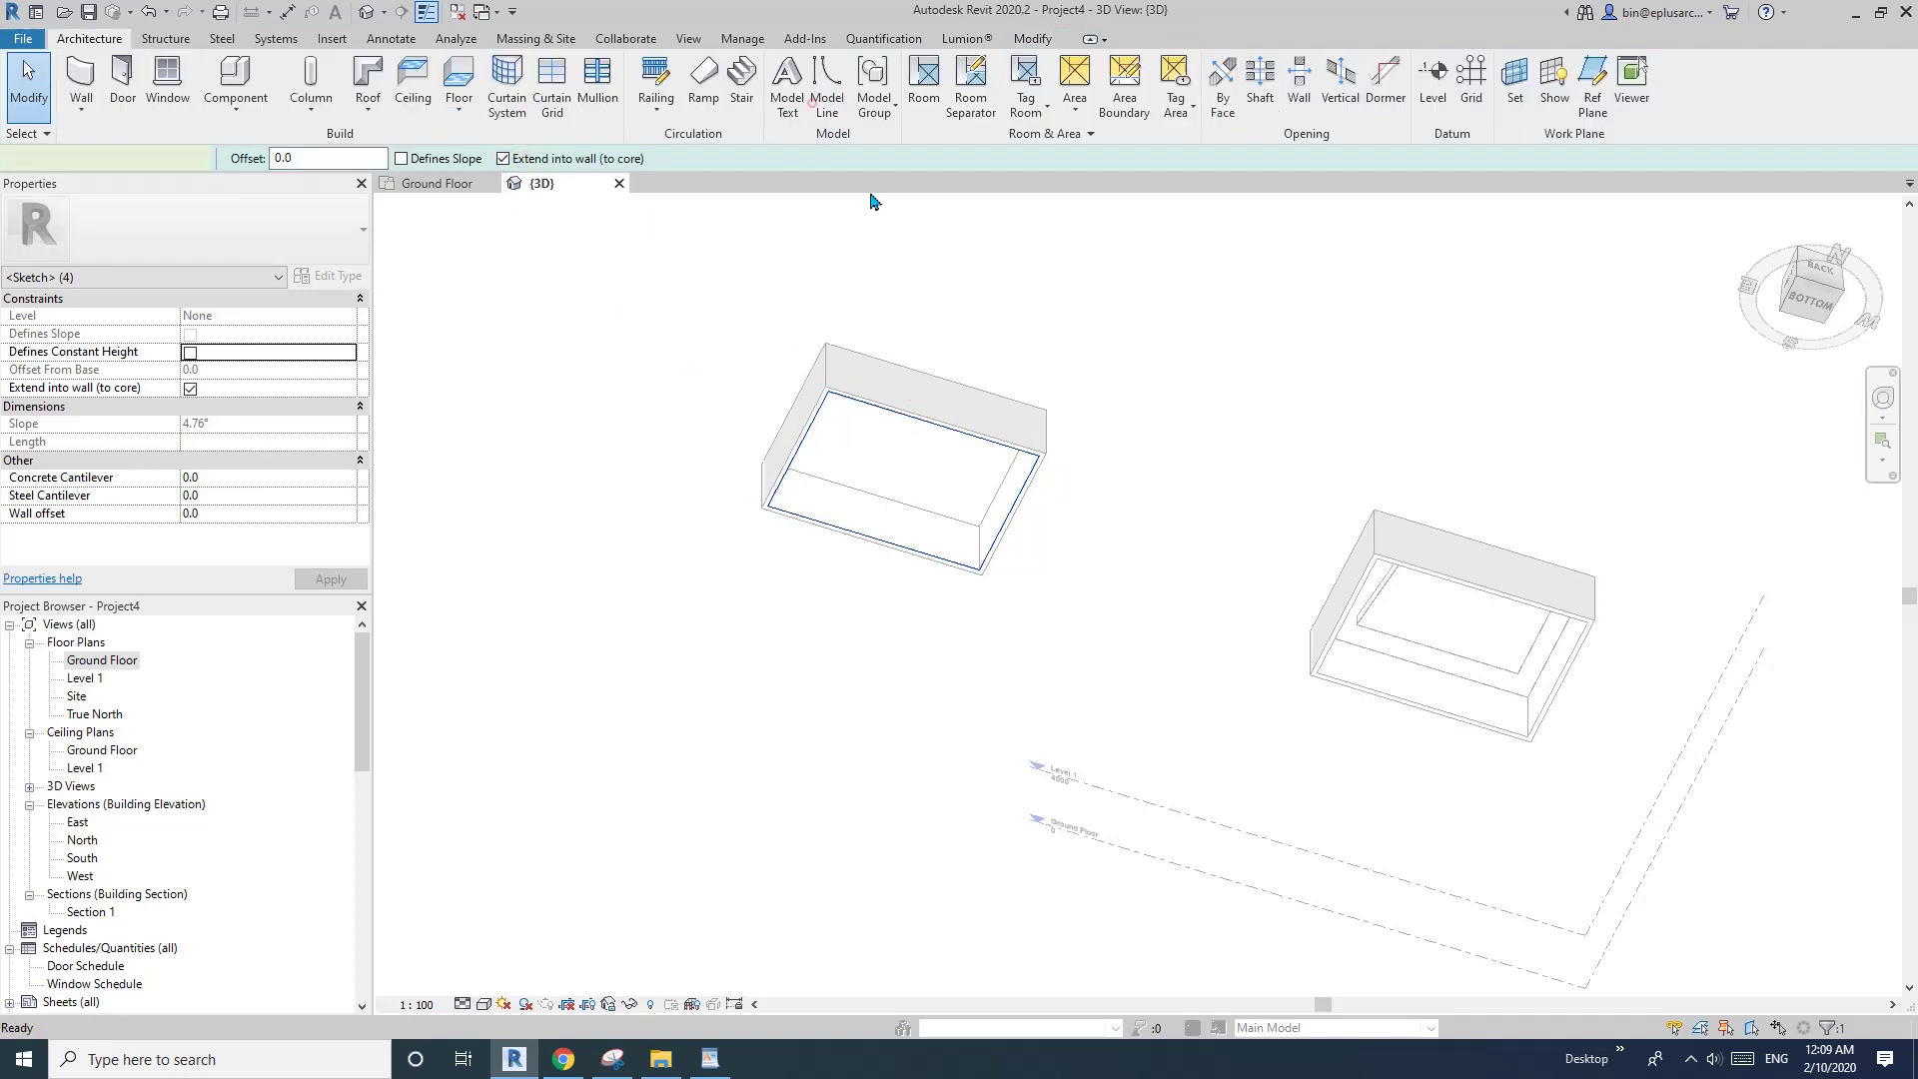
left_click(1080, 417)
- Draw a rectangle of Stud timber - 70 walls, about 9100 by 6200 mm, inside the copied room, with location line Finish Face: Exterior
scroll(1065, 499, "up", 5)
middle_click_drag(807, 527, 865, 332, "shift")
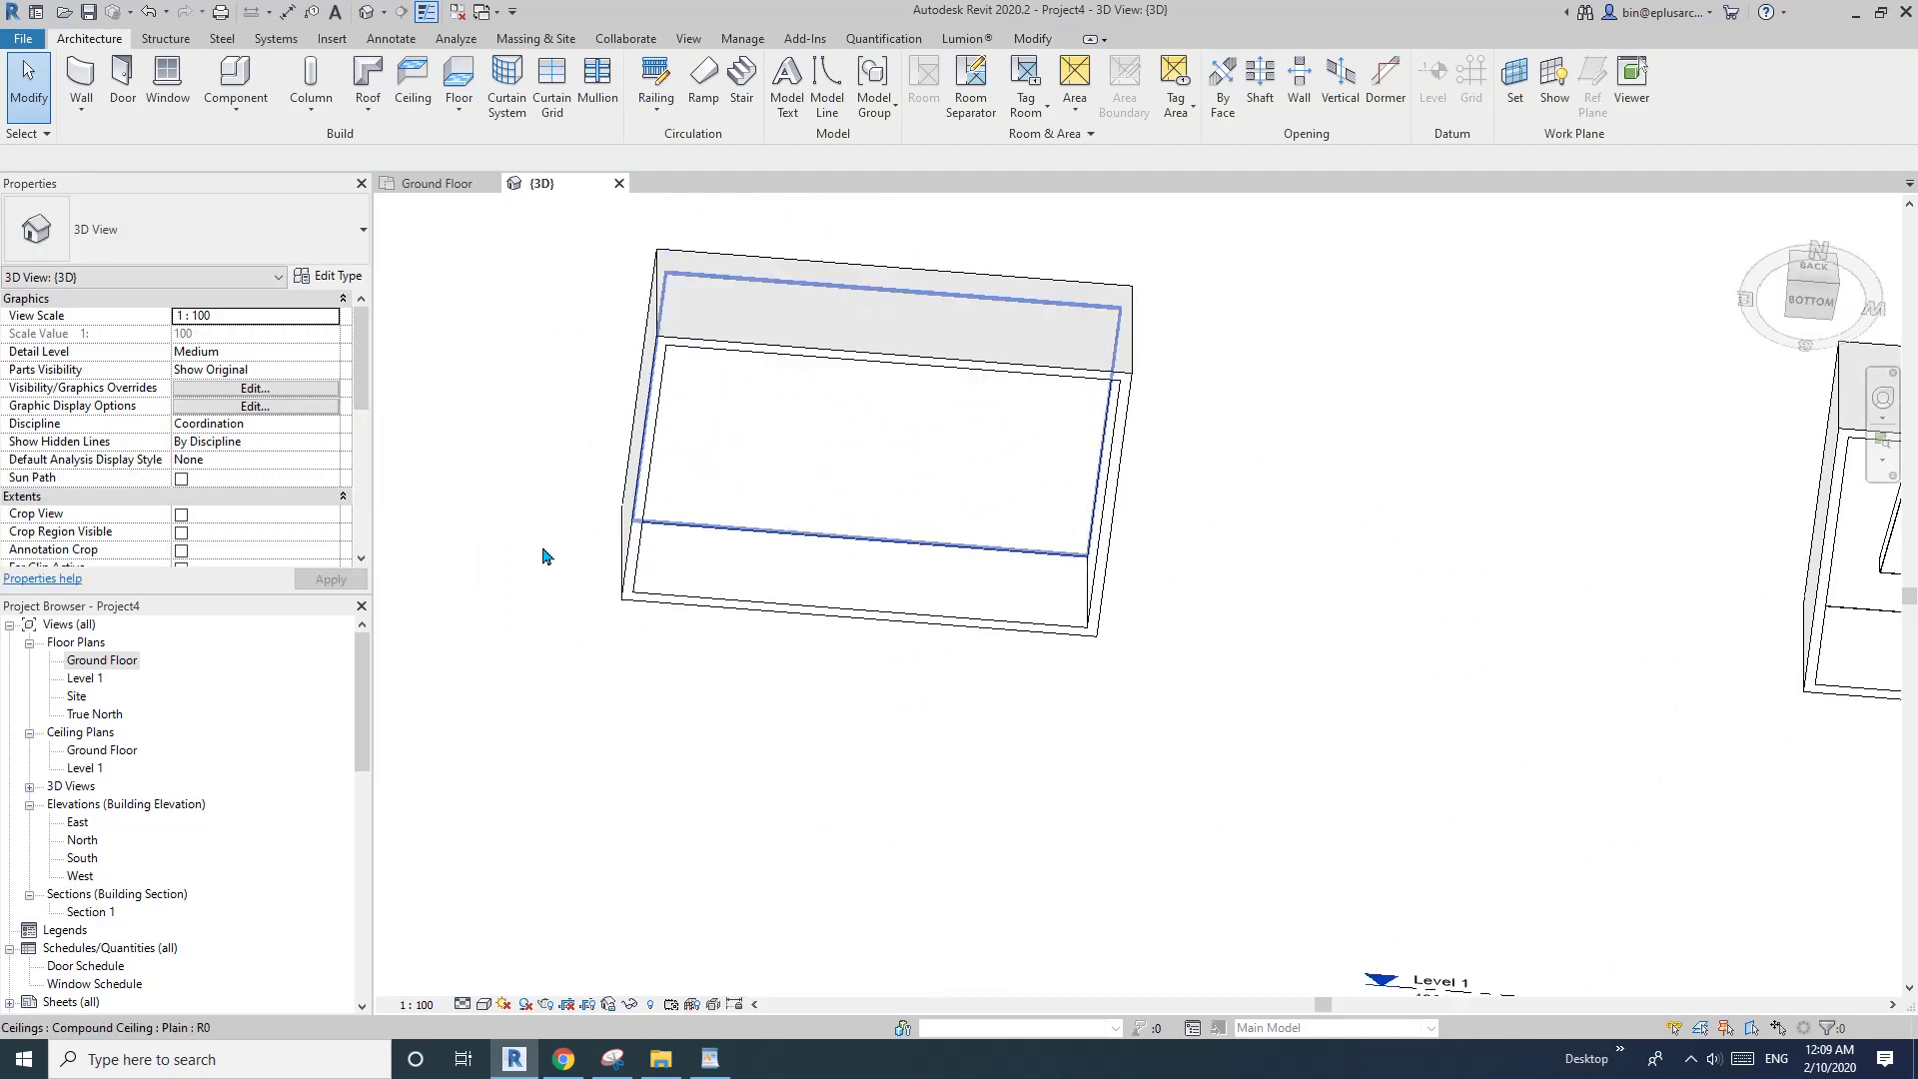
left_click(1812, 303)
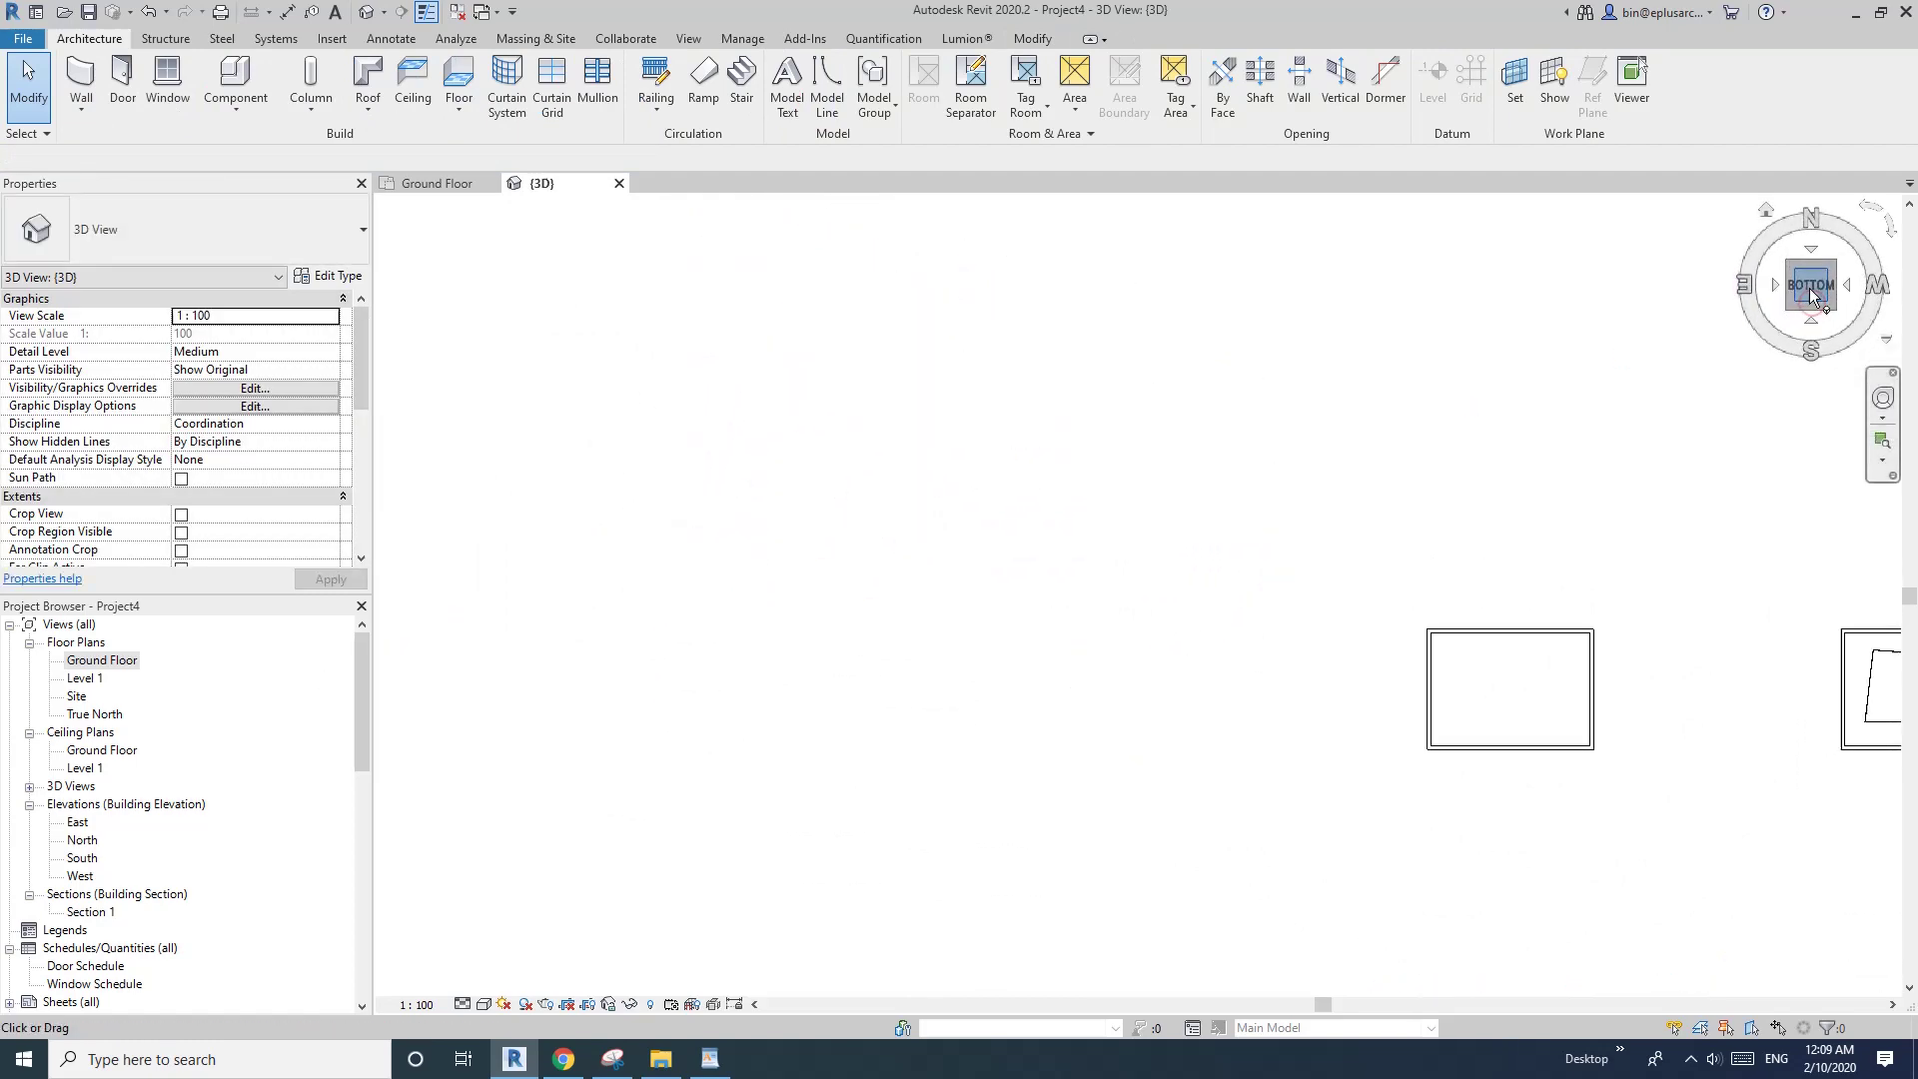
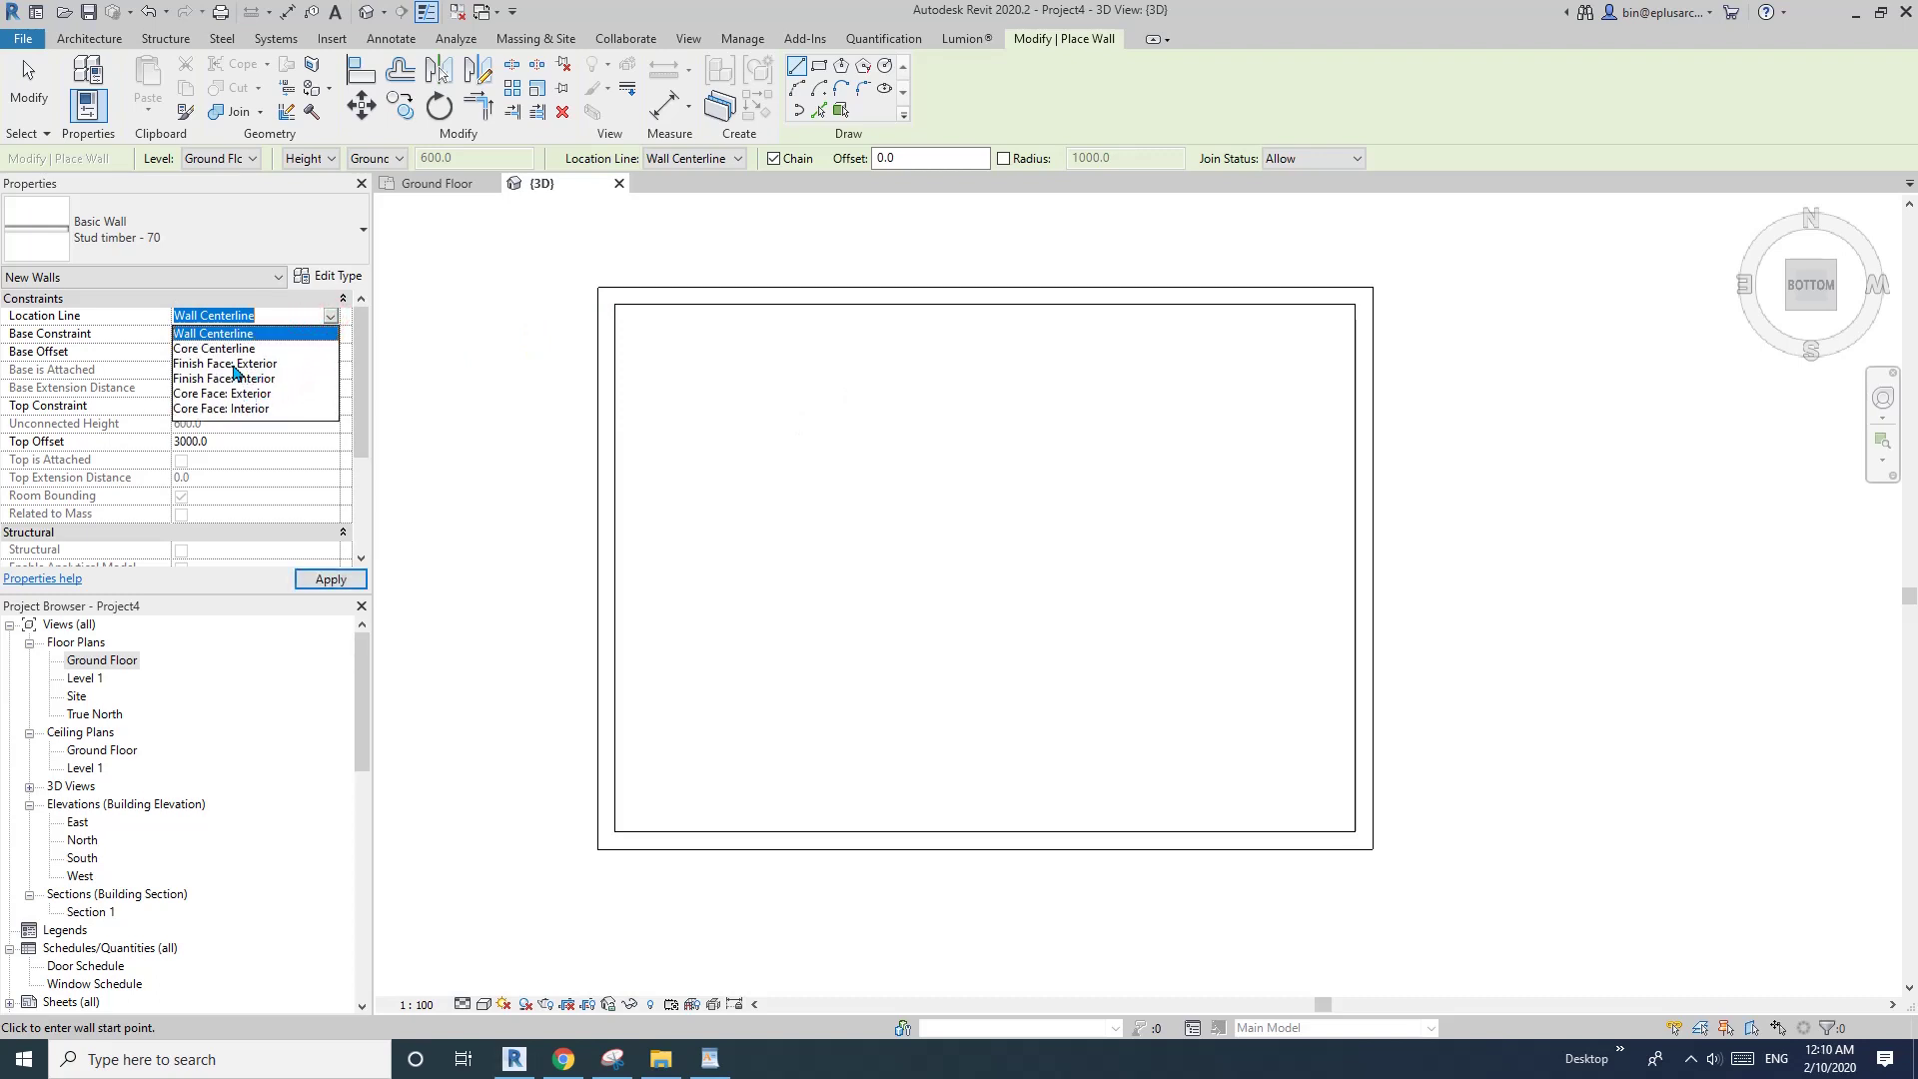
left_click(236, 365)
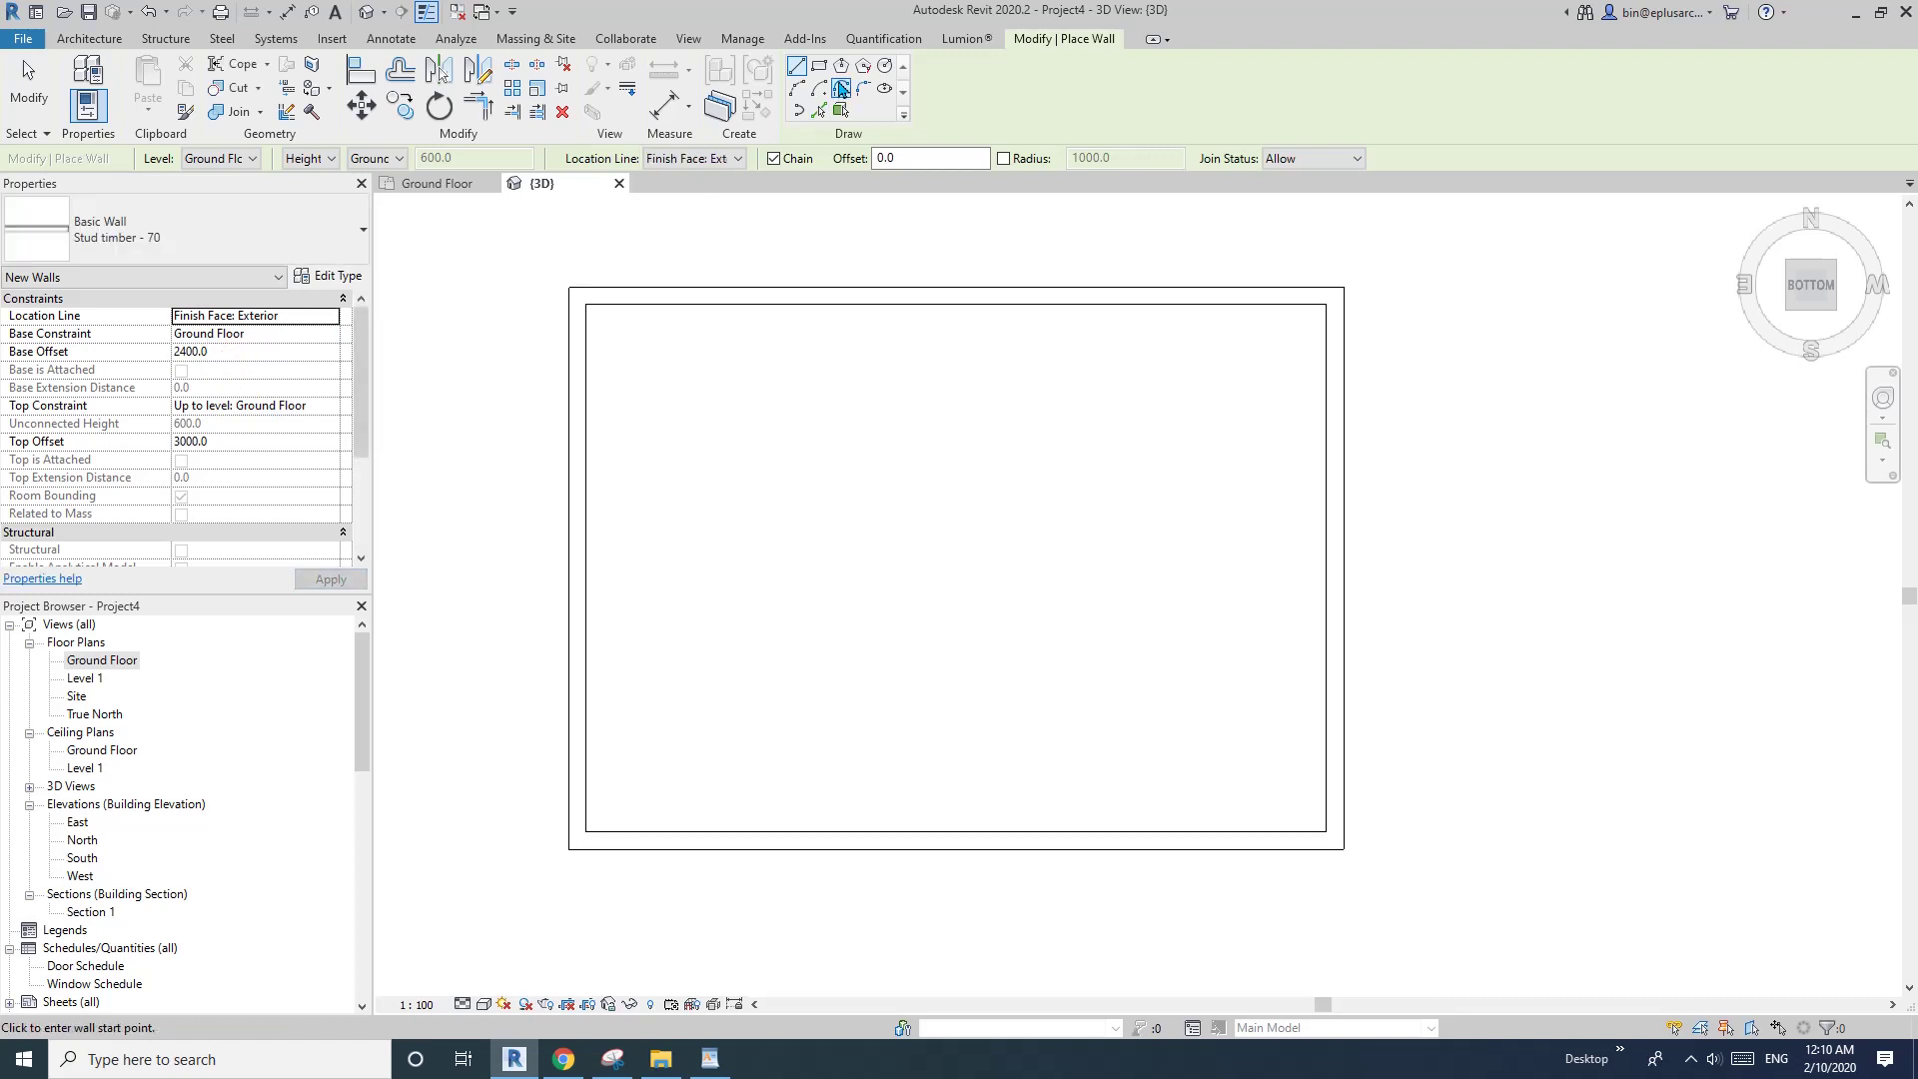
left_click(819, 66)
left_click(655, 356)
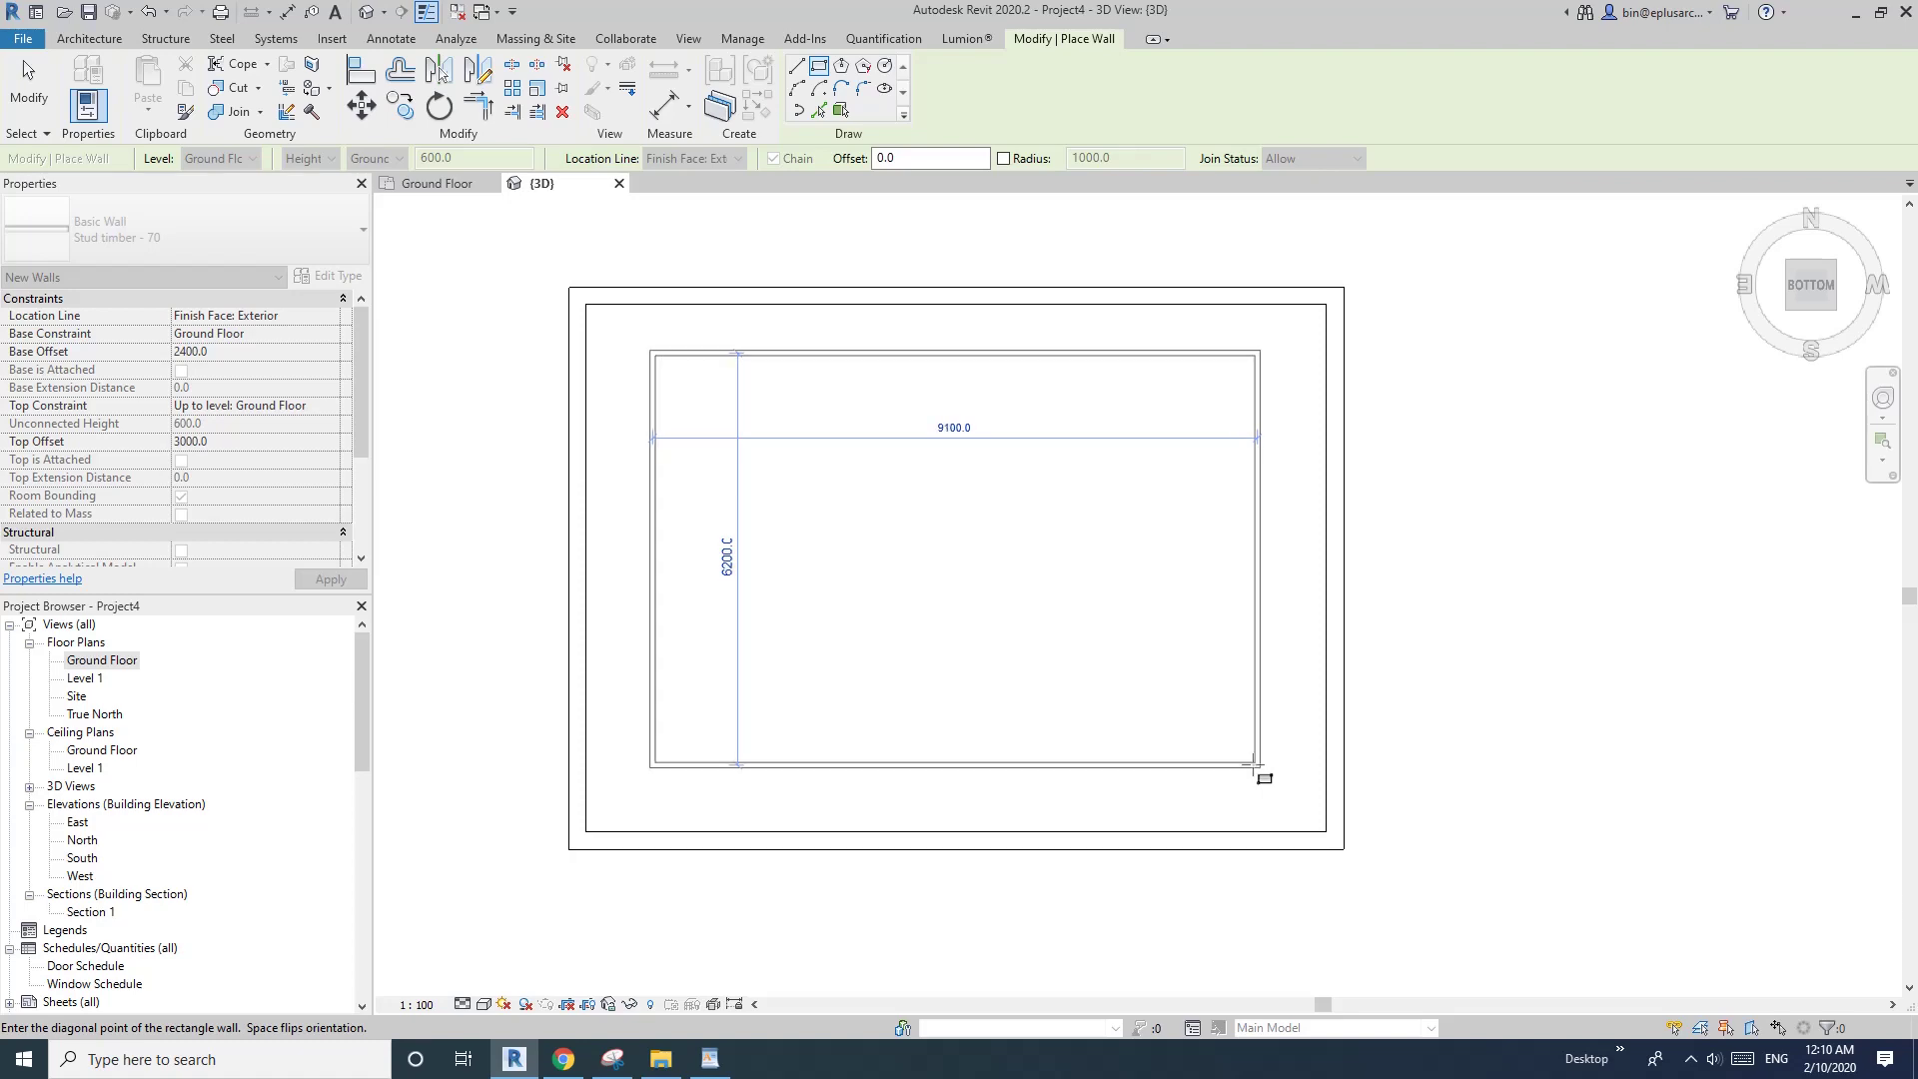
left_click(1257, 767)
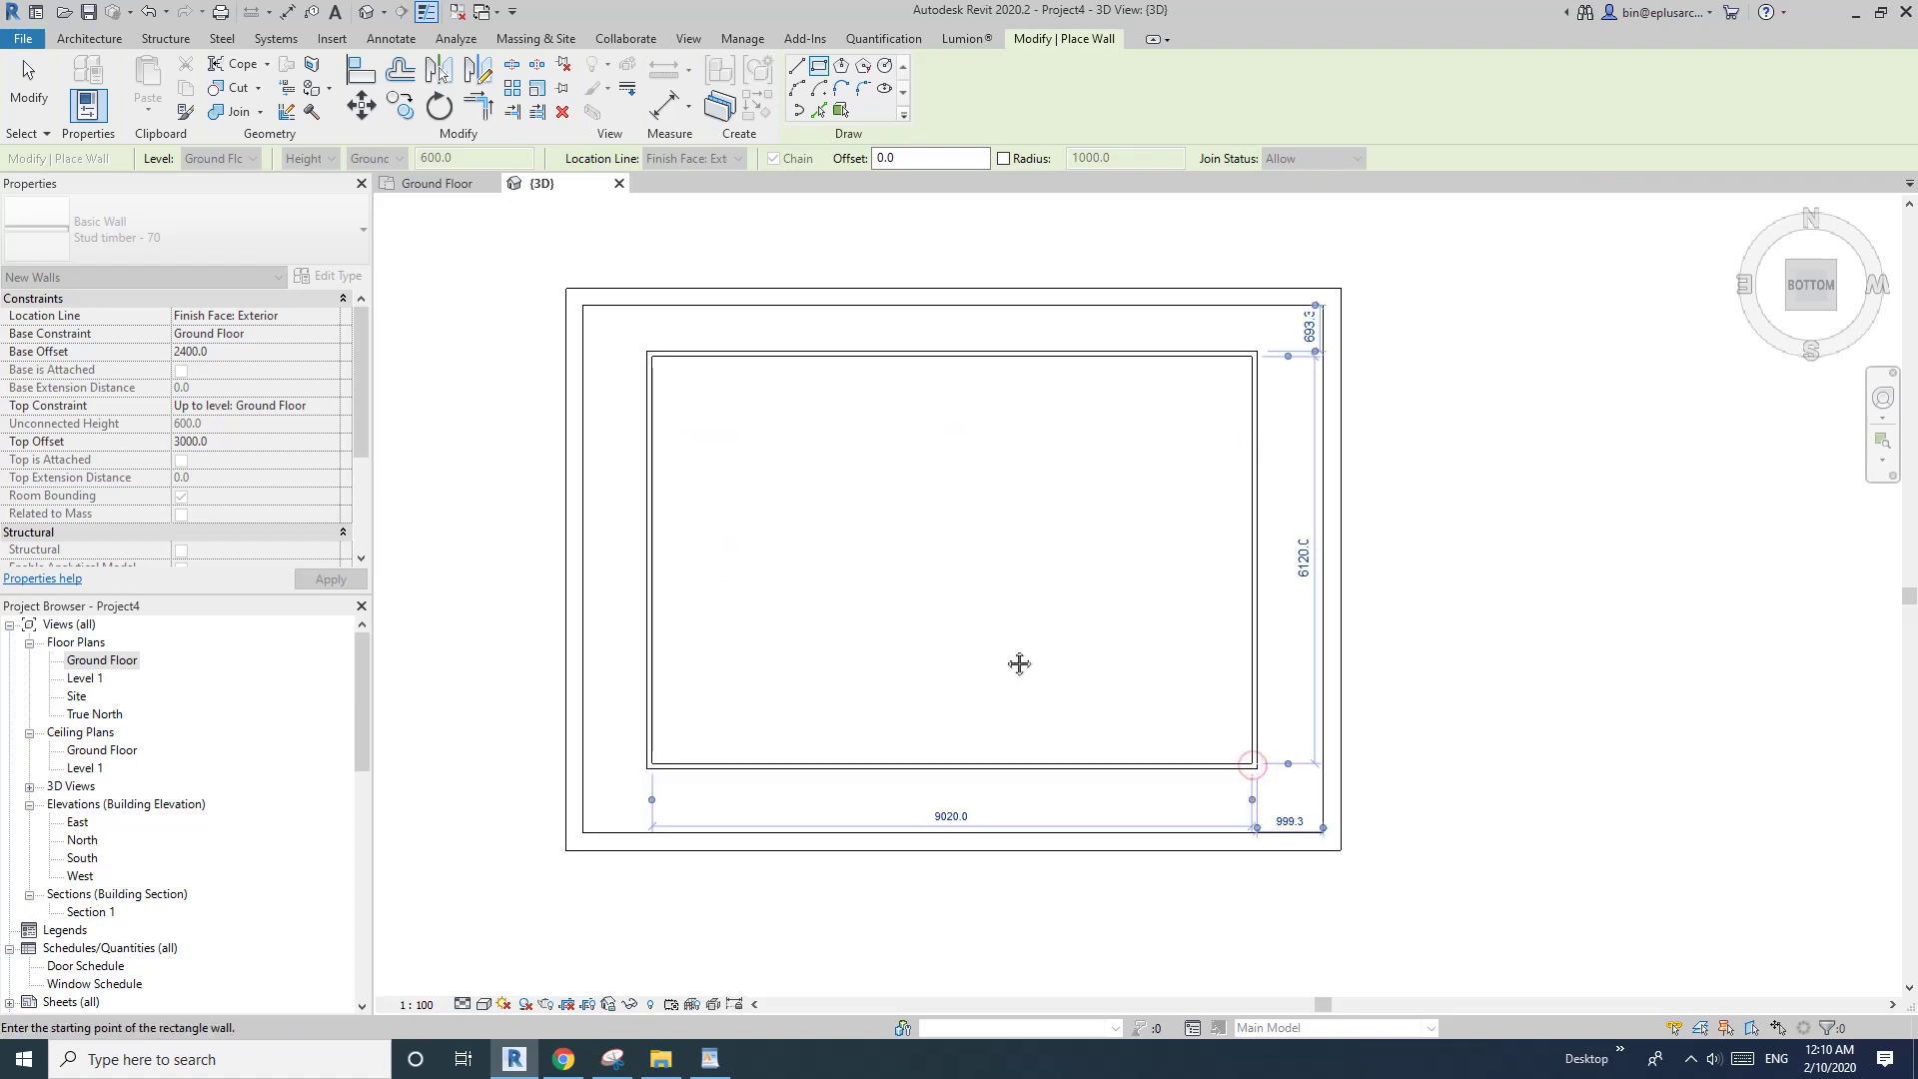
key("Escape")
key("Escape")
- Flip the orientation of the short west stud wall so its exterior face points into the room
left_click(1261, 529)
scroll(1342, 569, "up", 1)
scroll(1224, 630, "down", 1)
key("Escape")
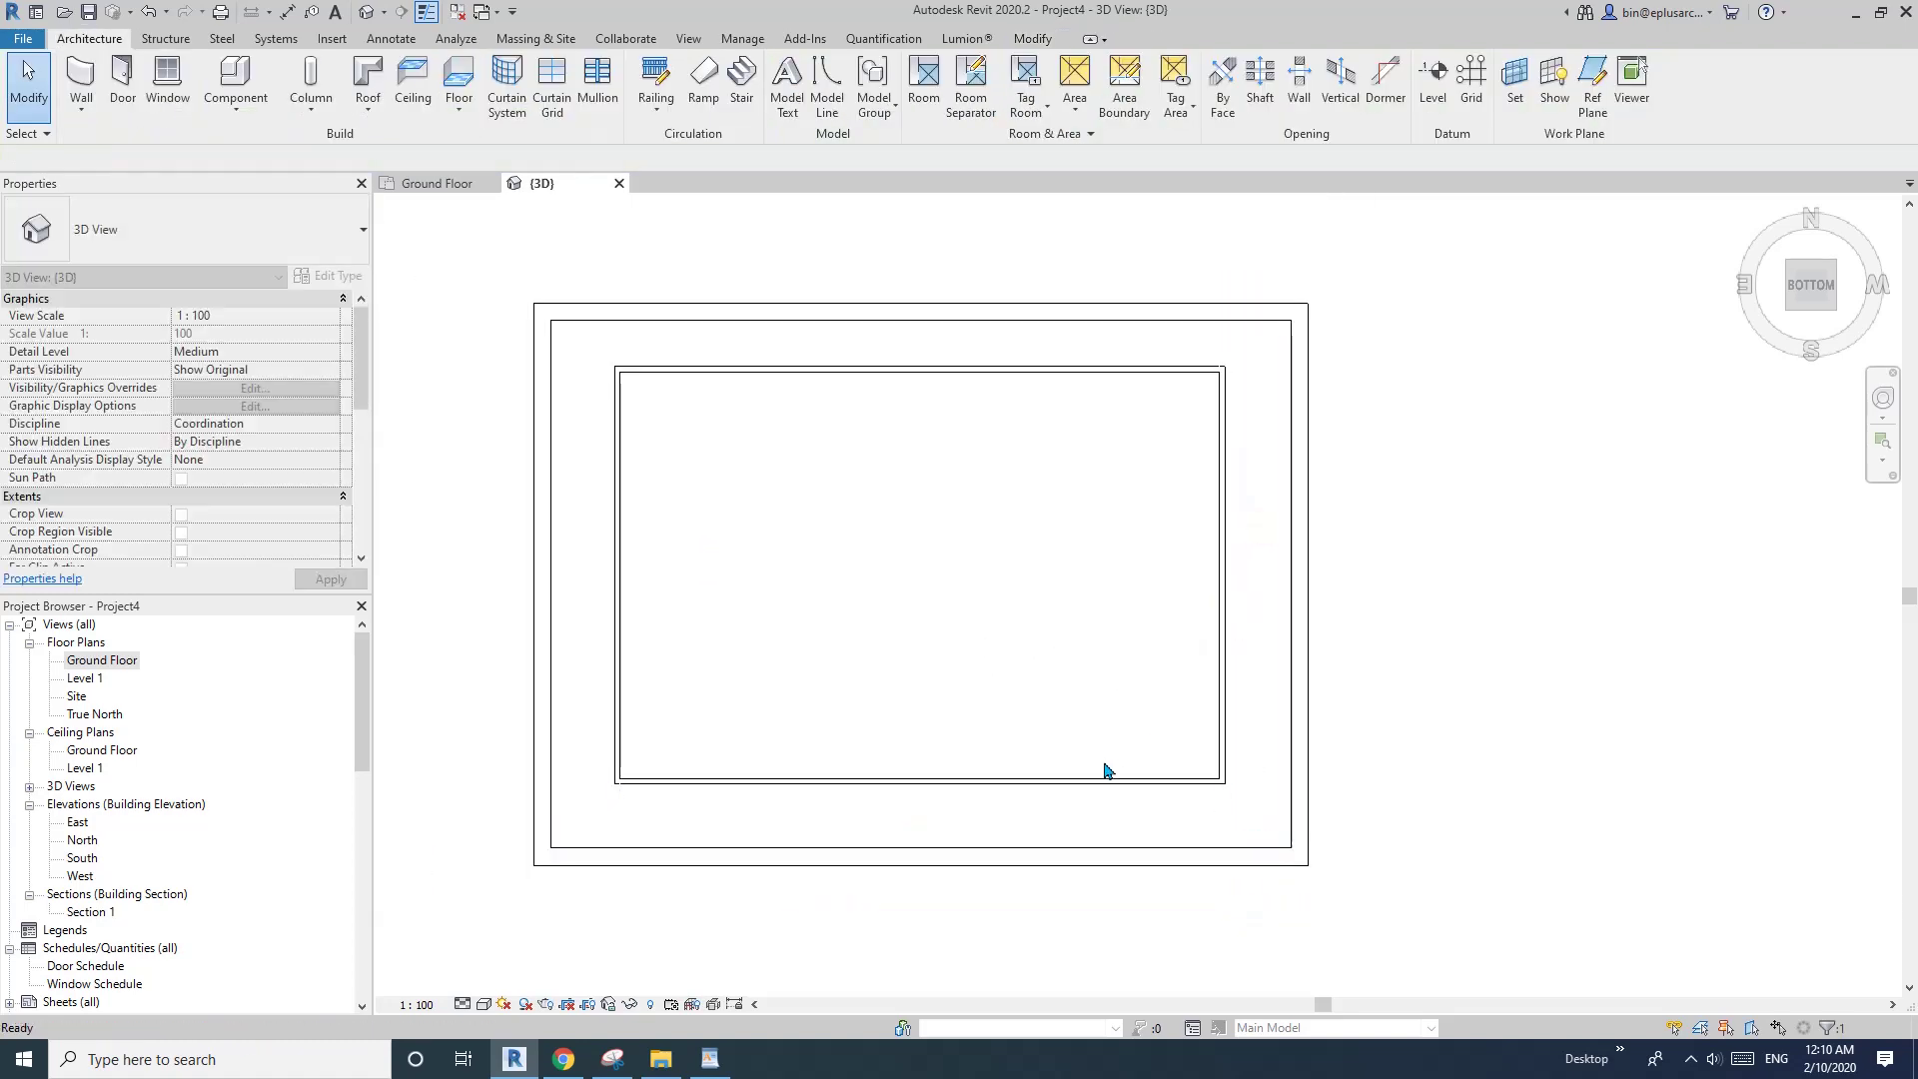
left_click(1089, 787)
key("Escape")
left_click(1228, 607)
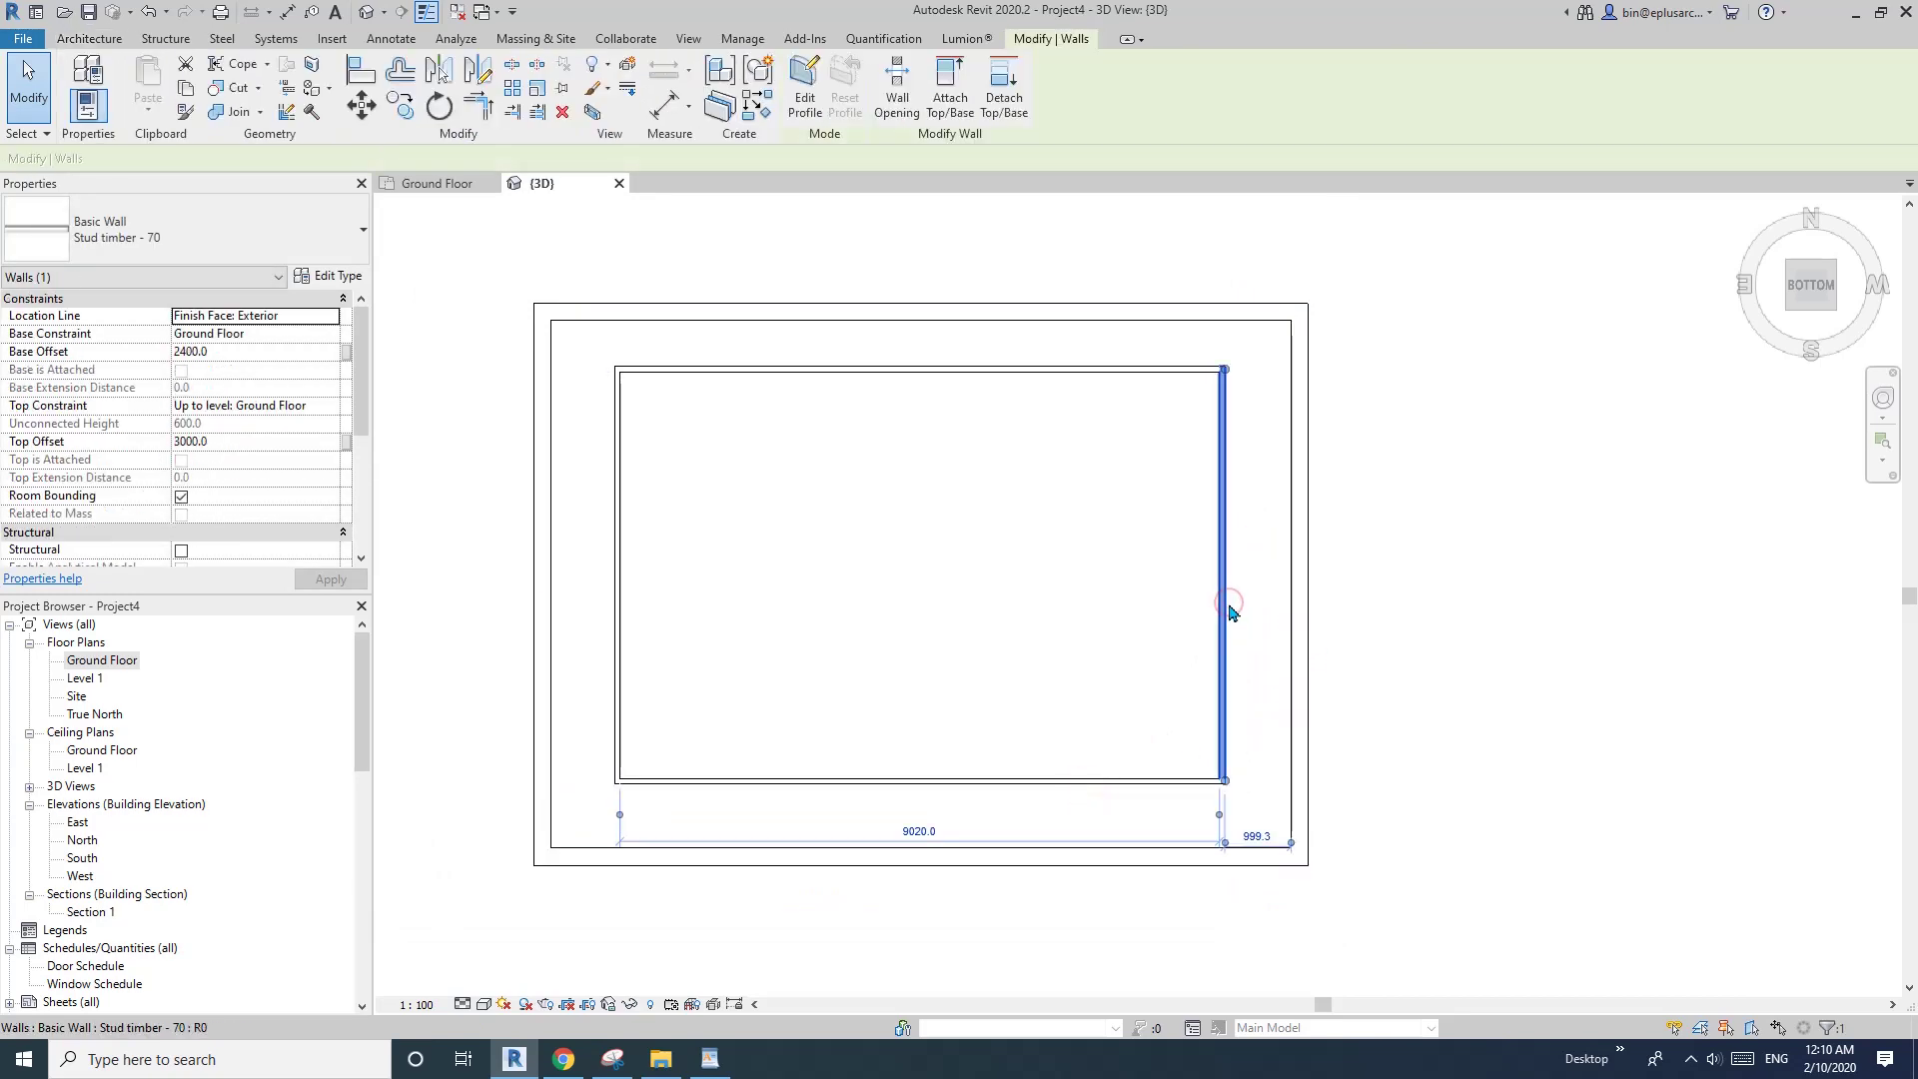
scroll(1232, 548, "up", 2)
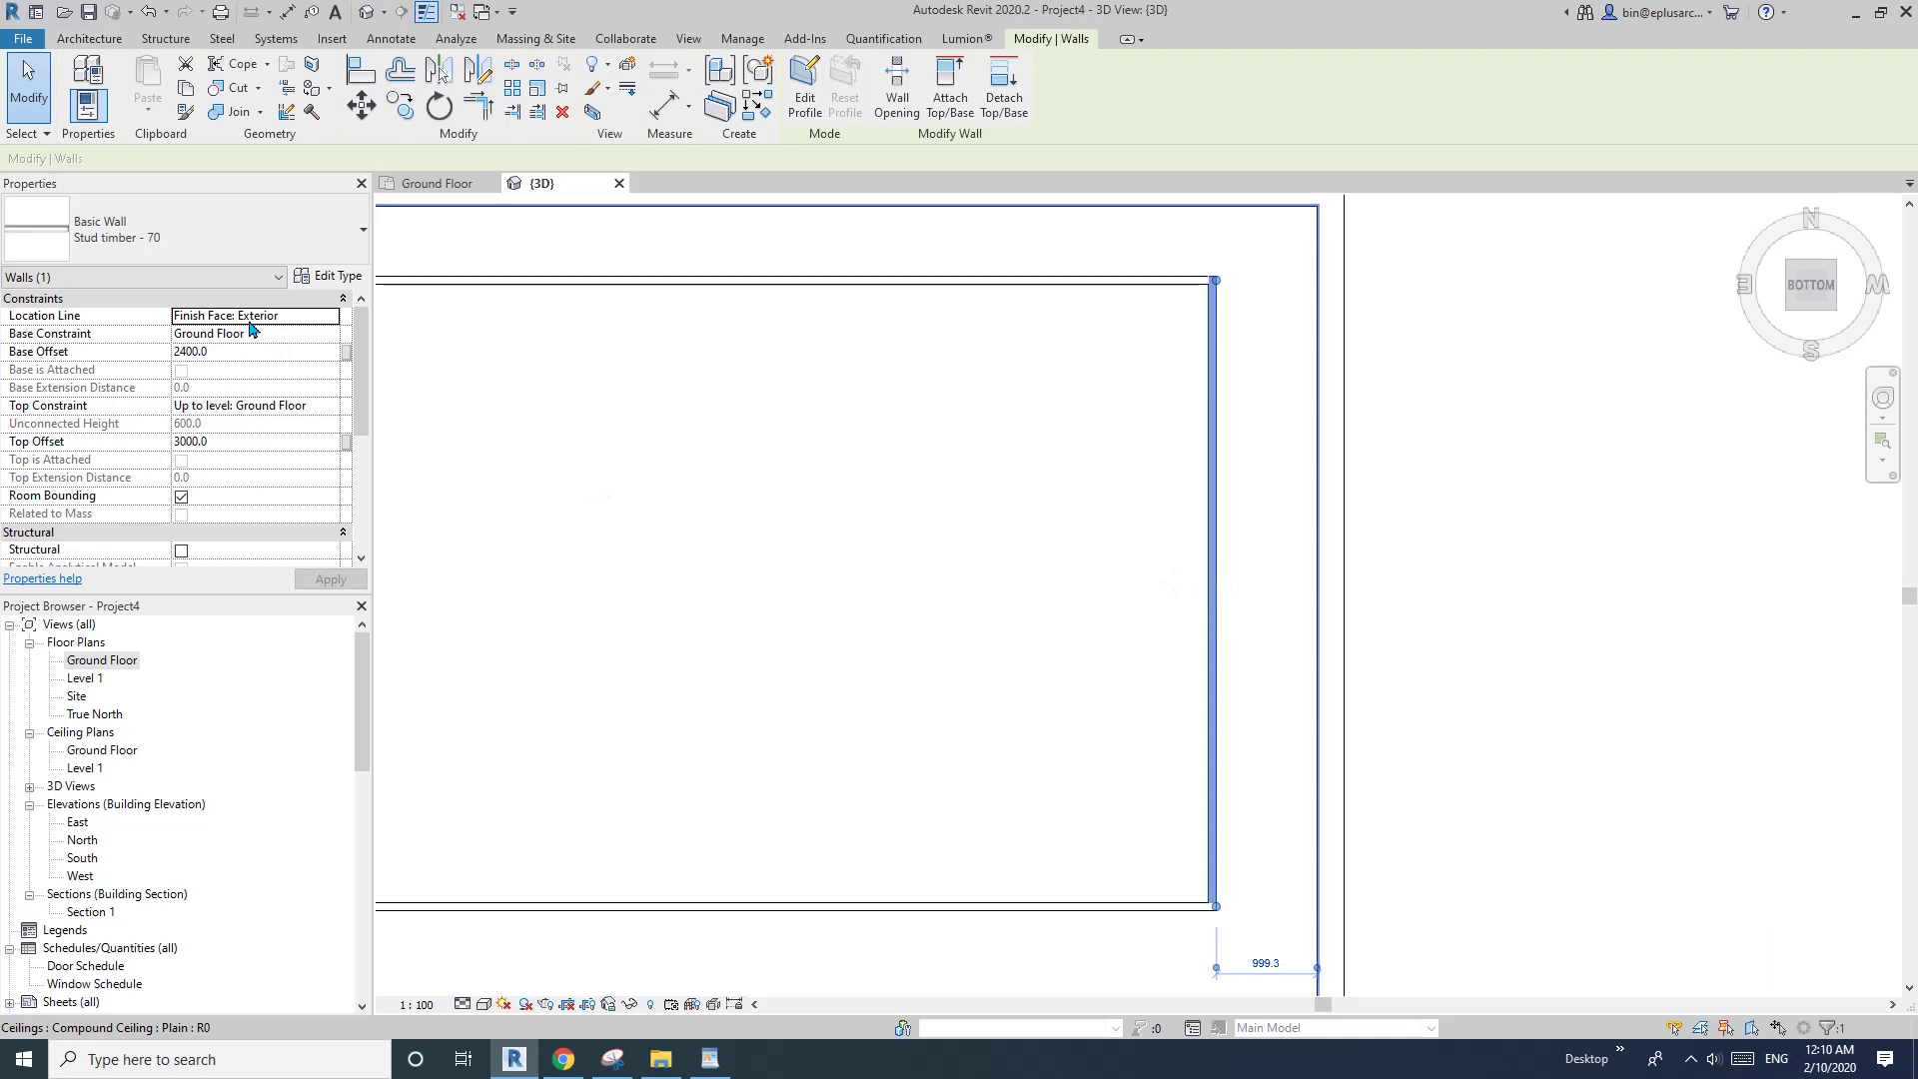
key("Right")
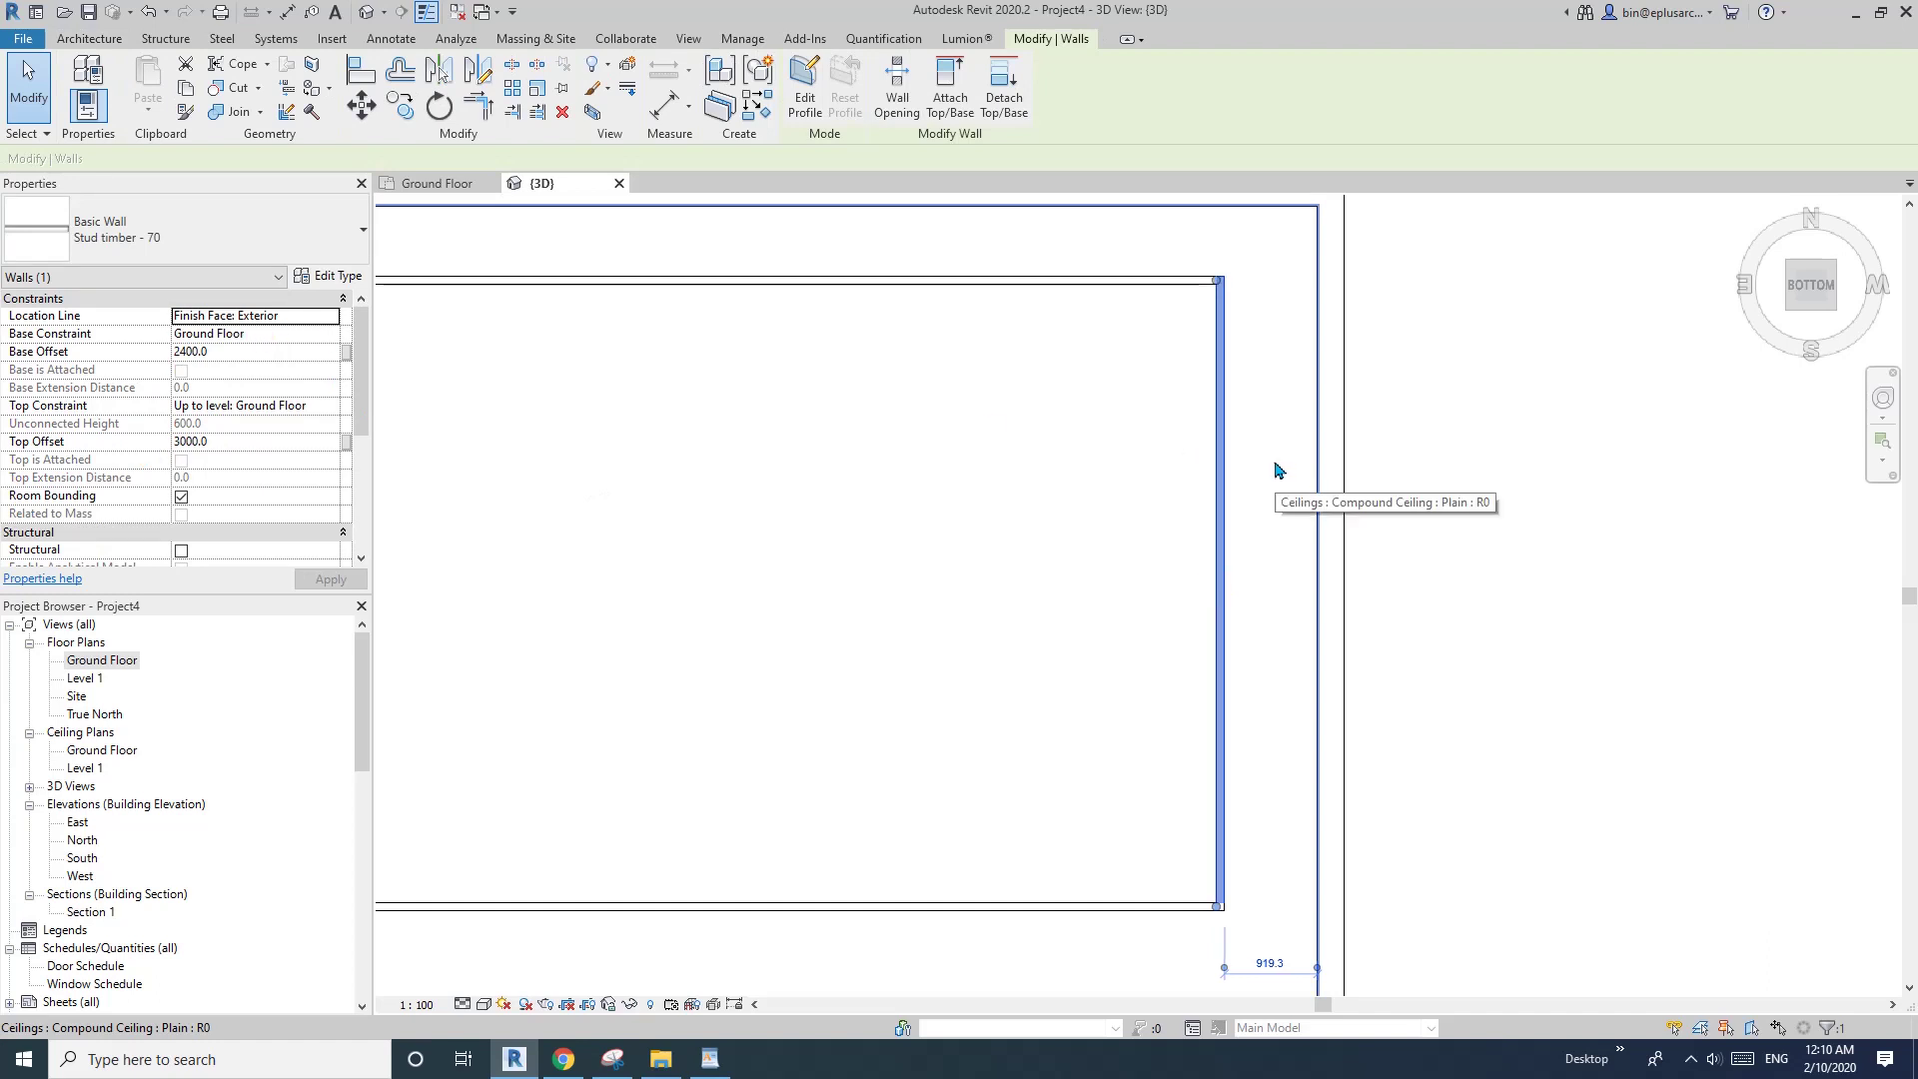
left_click(1268, 472)
left_click(1224, 510)
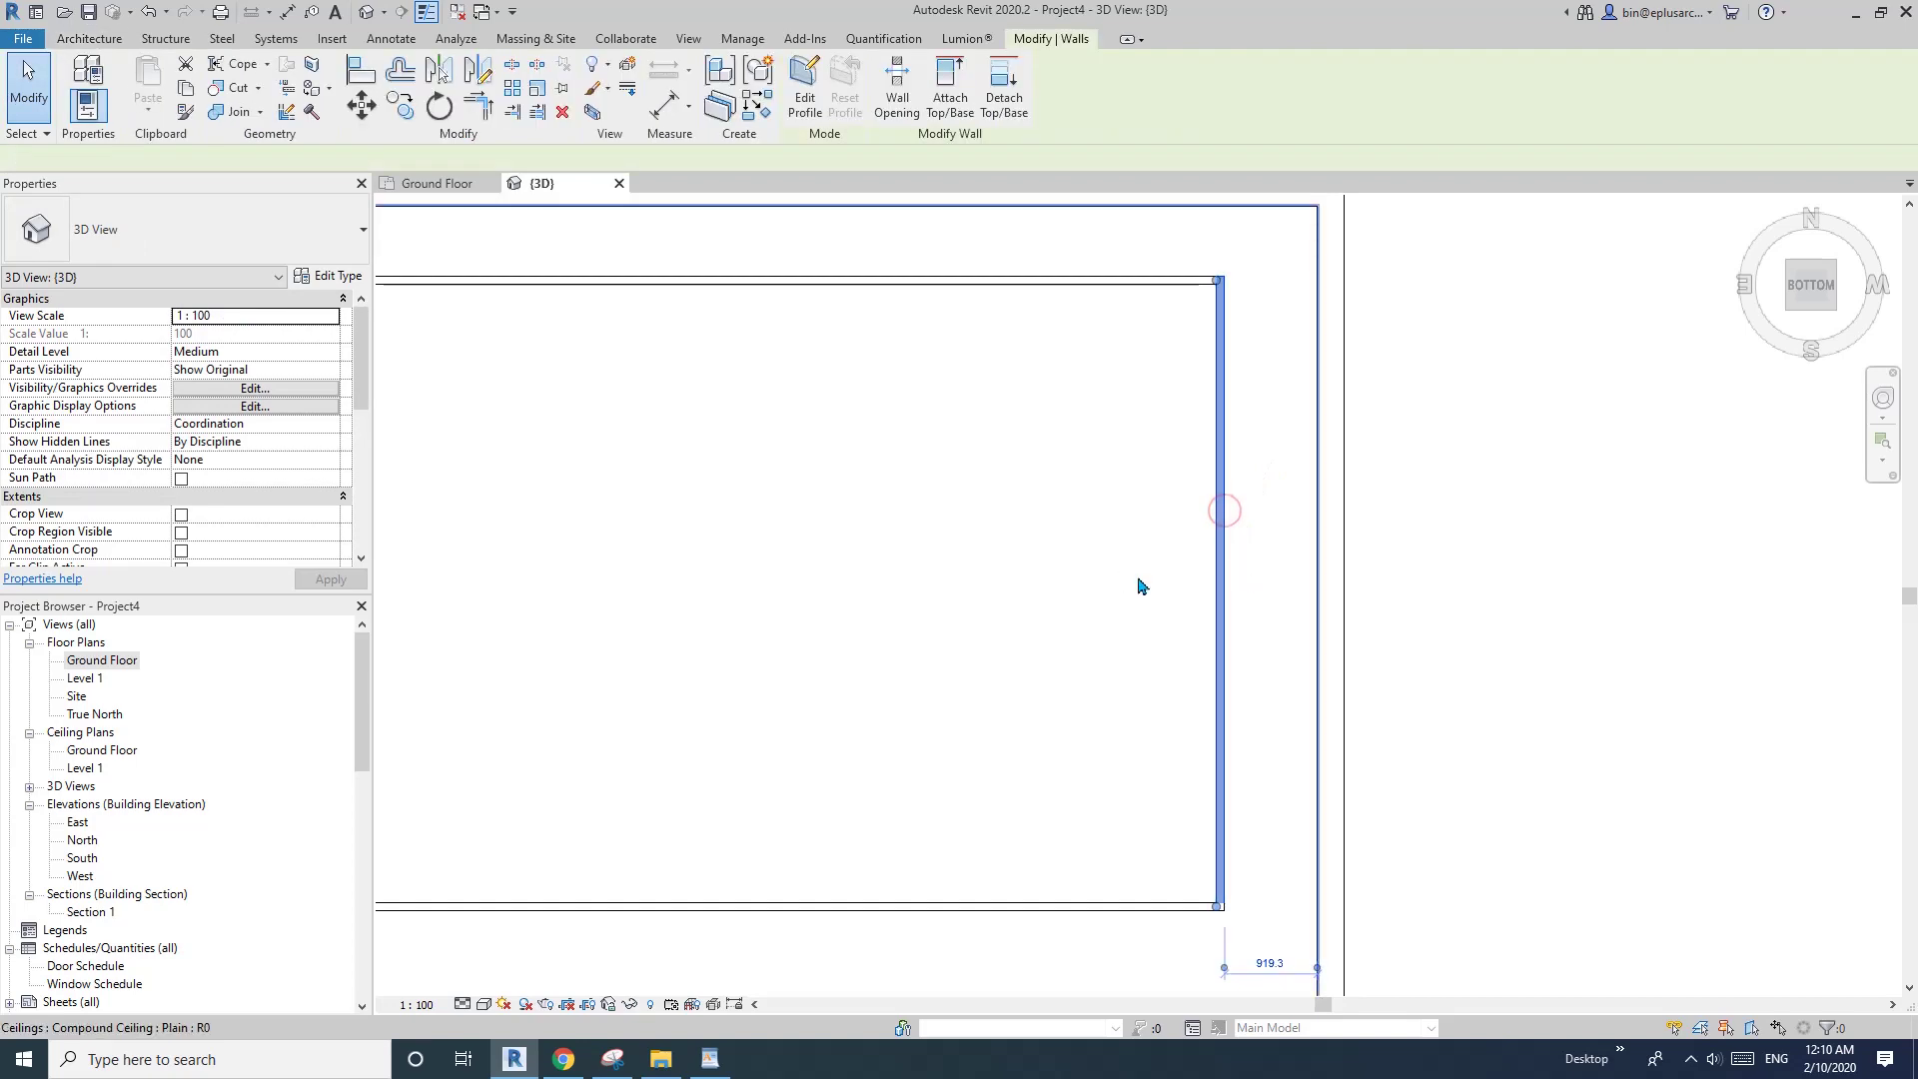
scroll(1162, 663, "down", 3)
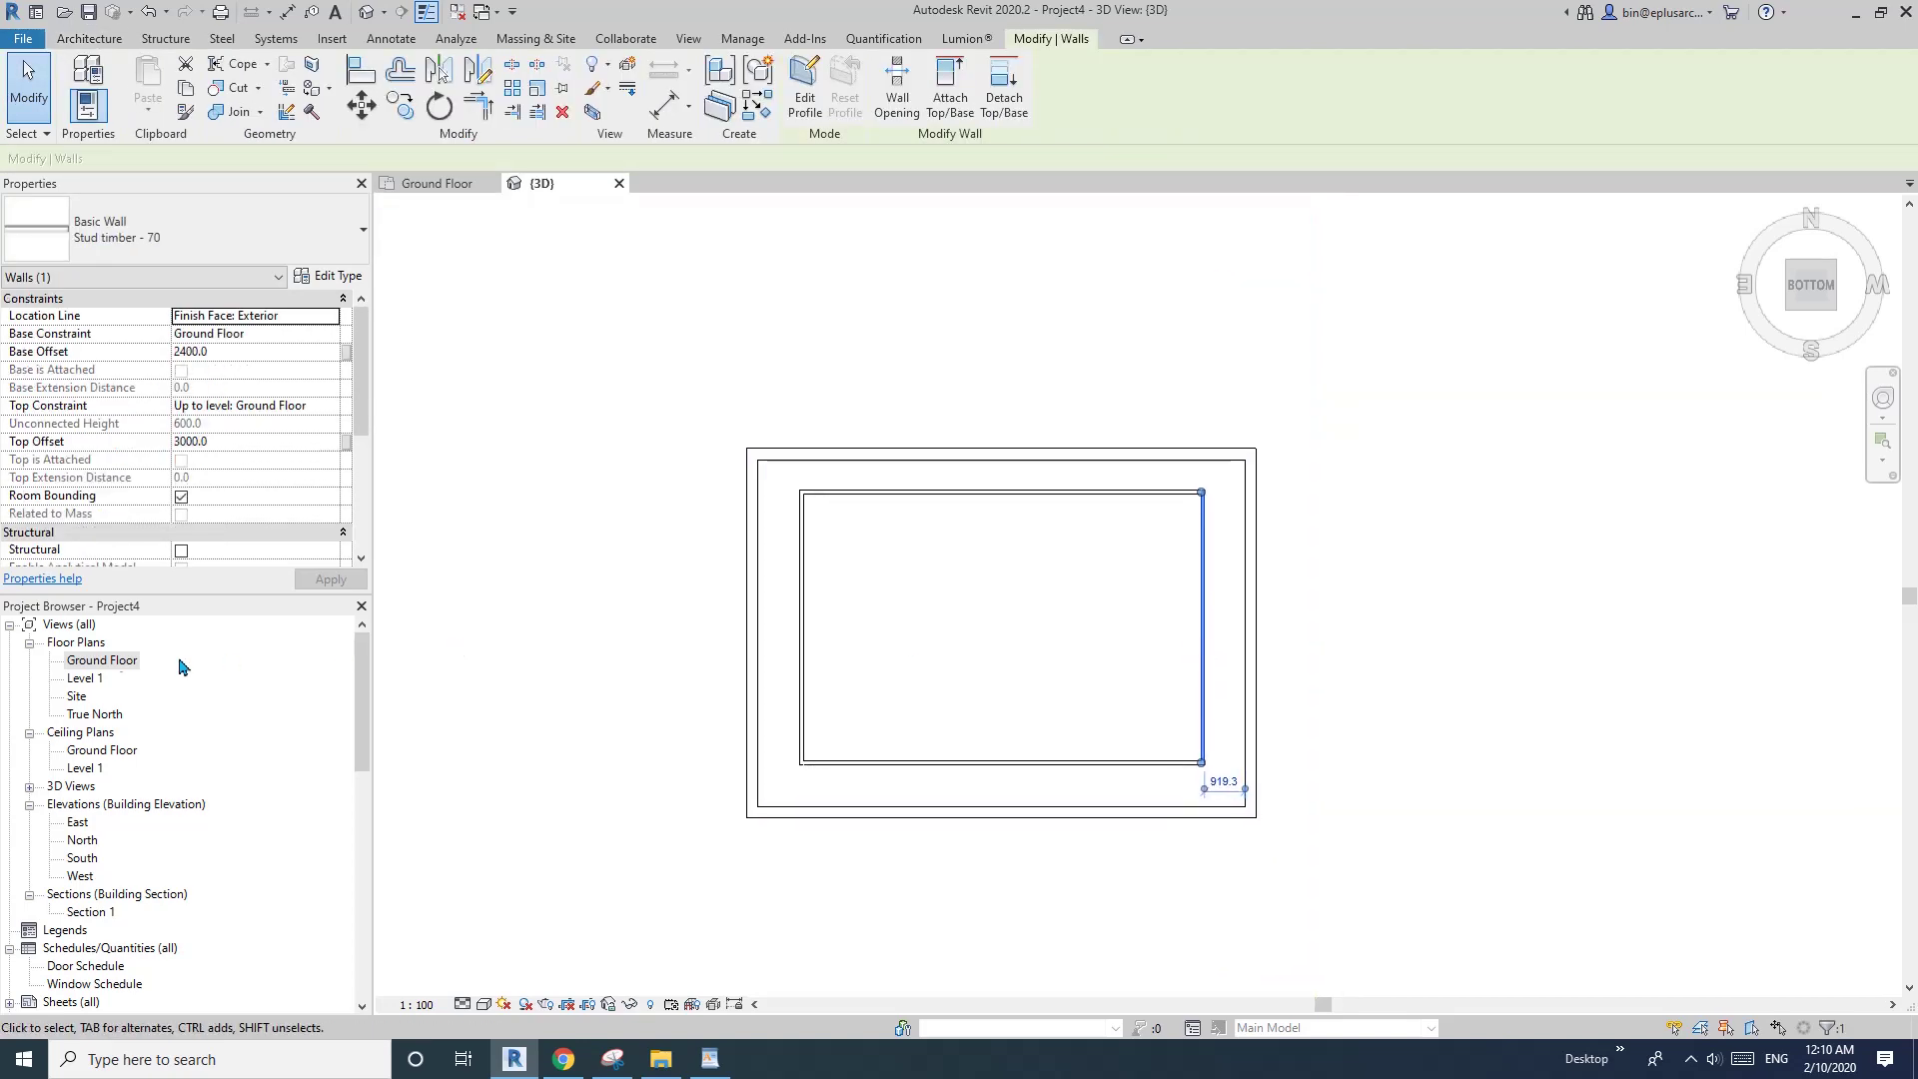
- Open the Ground Floor ceiling plan and flip the short east stud wall so its exterior face points inward
double_click(102, 660)
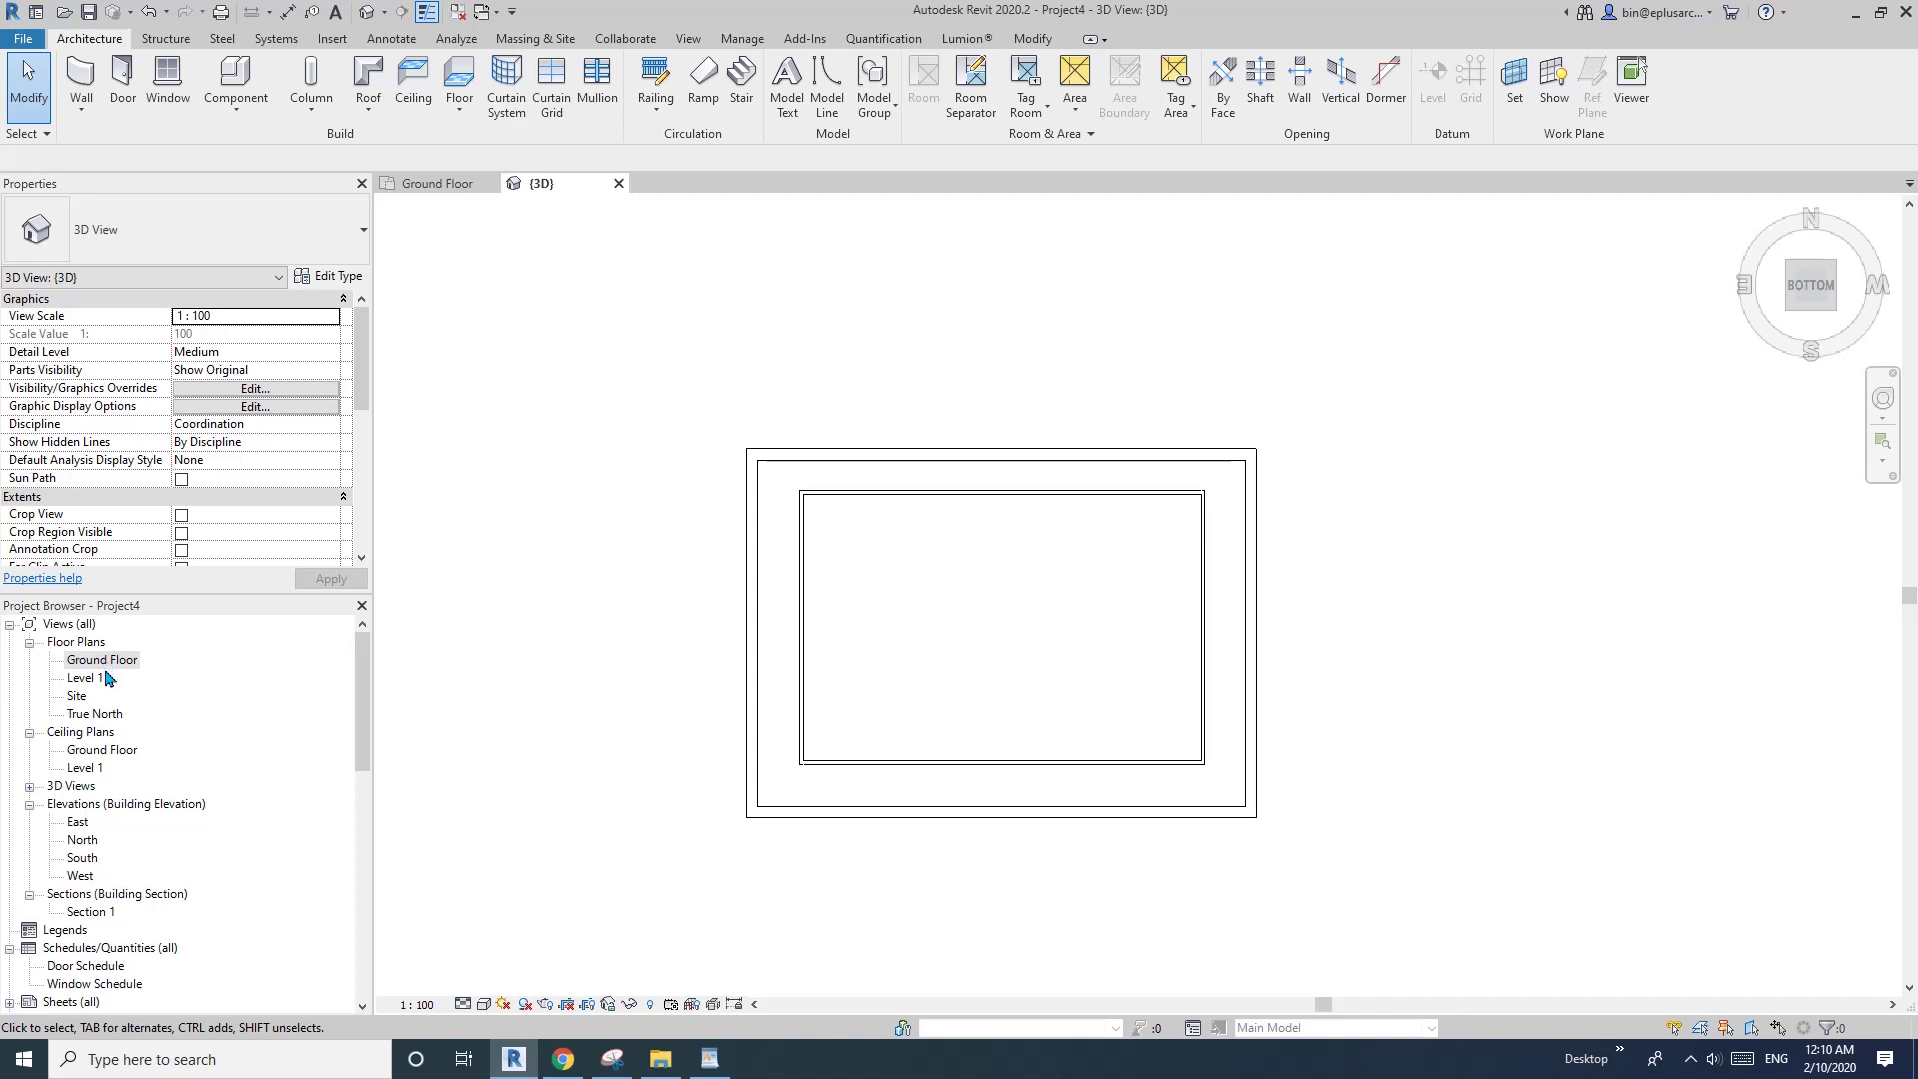
double_click(101, 750)
scroll(1146, 599, "up", 3)
scroll(1239, 501, "up", 3)
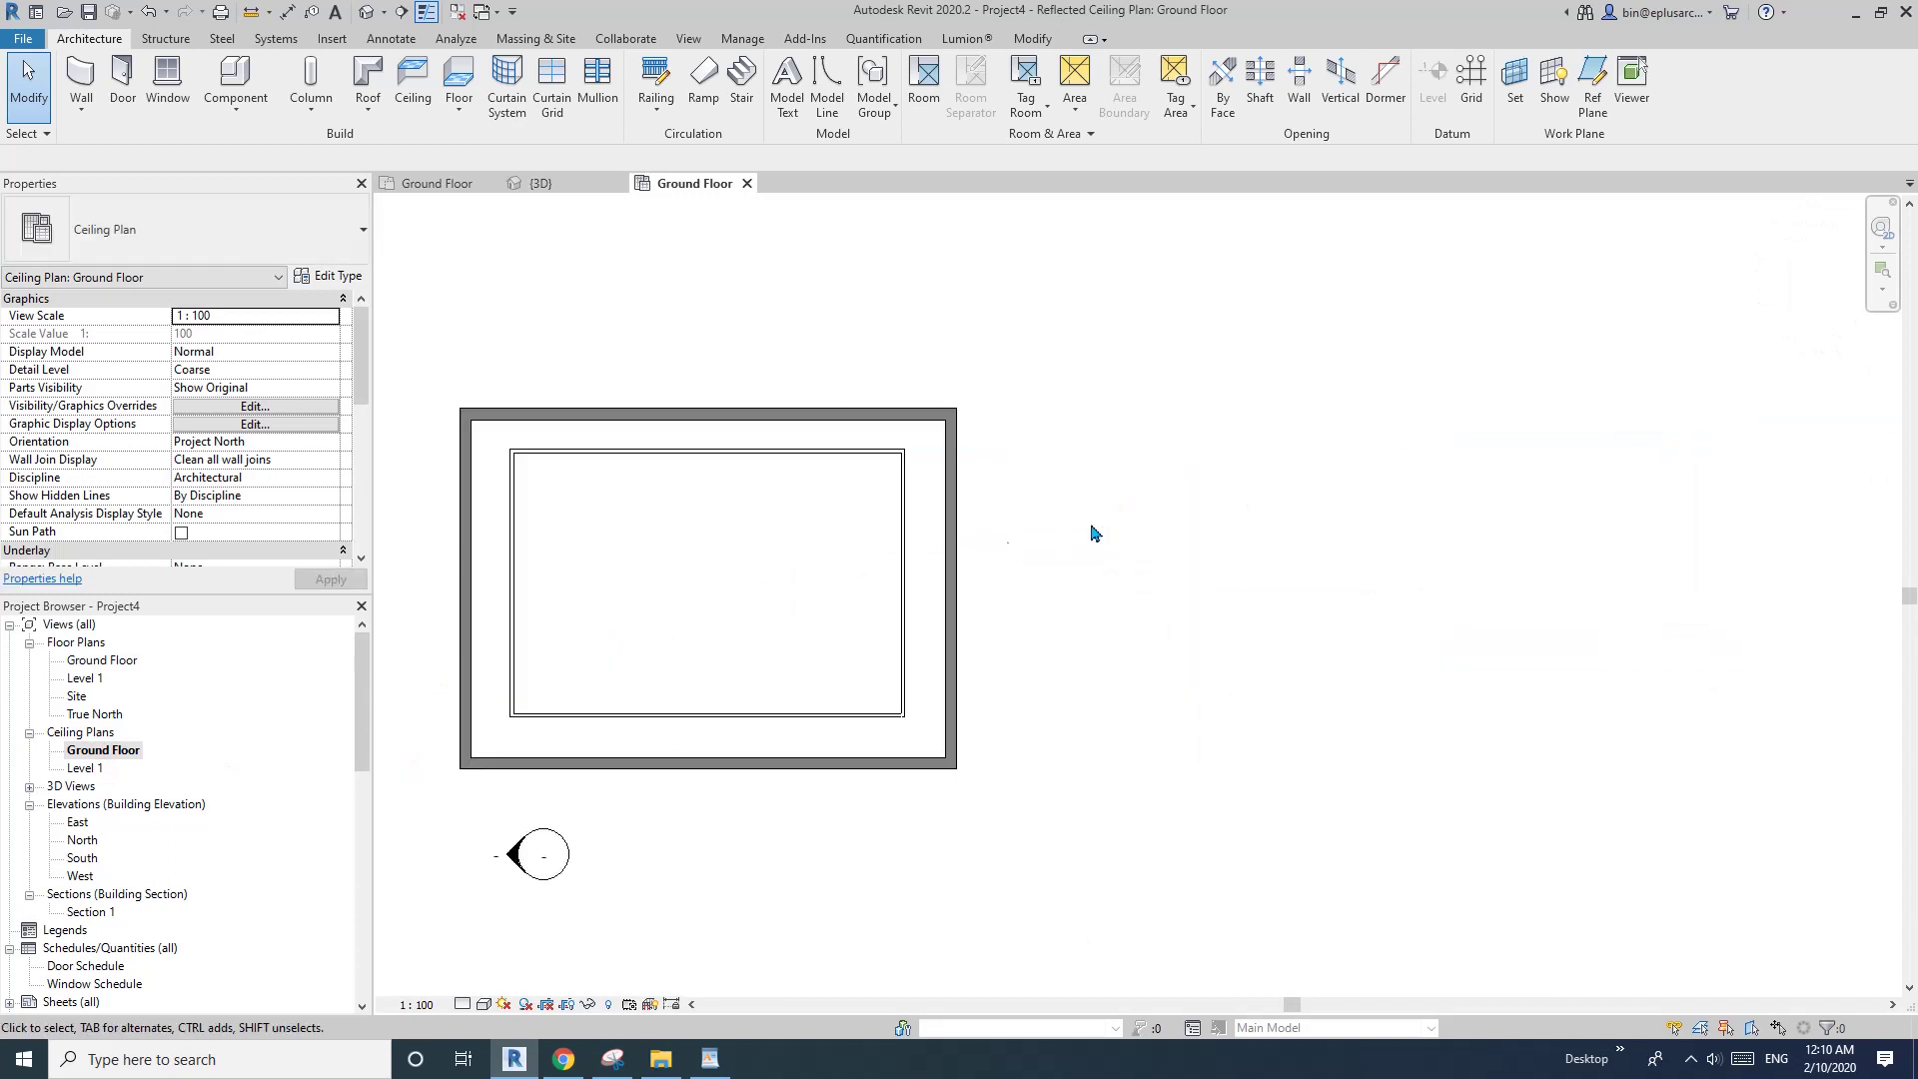
scroll(999, 539, "up", 2)
left_click(855, 580)
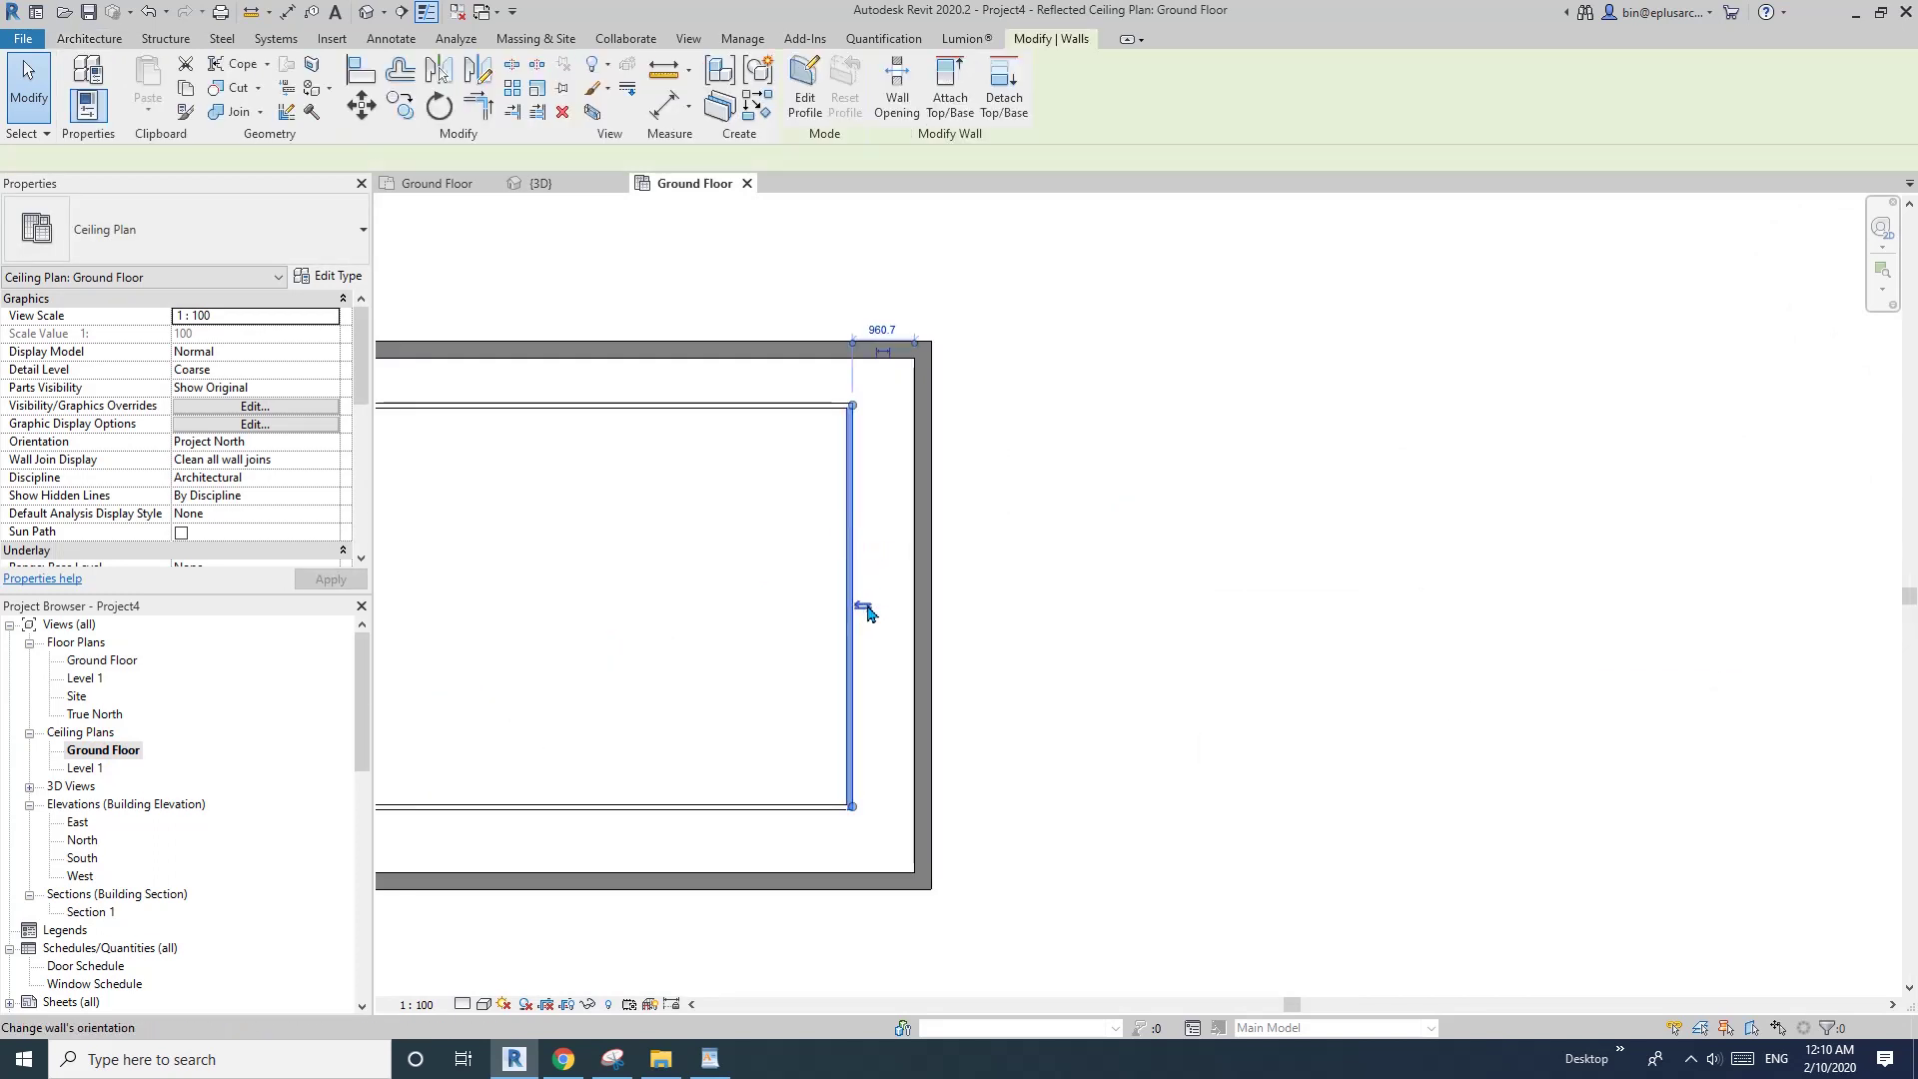
scroll(897, 613, "up", 2)
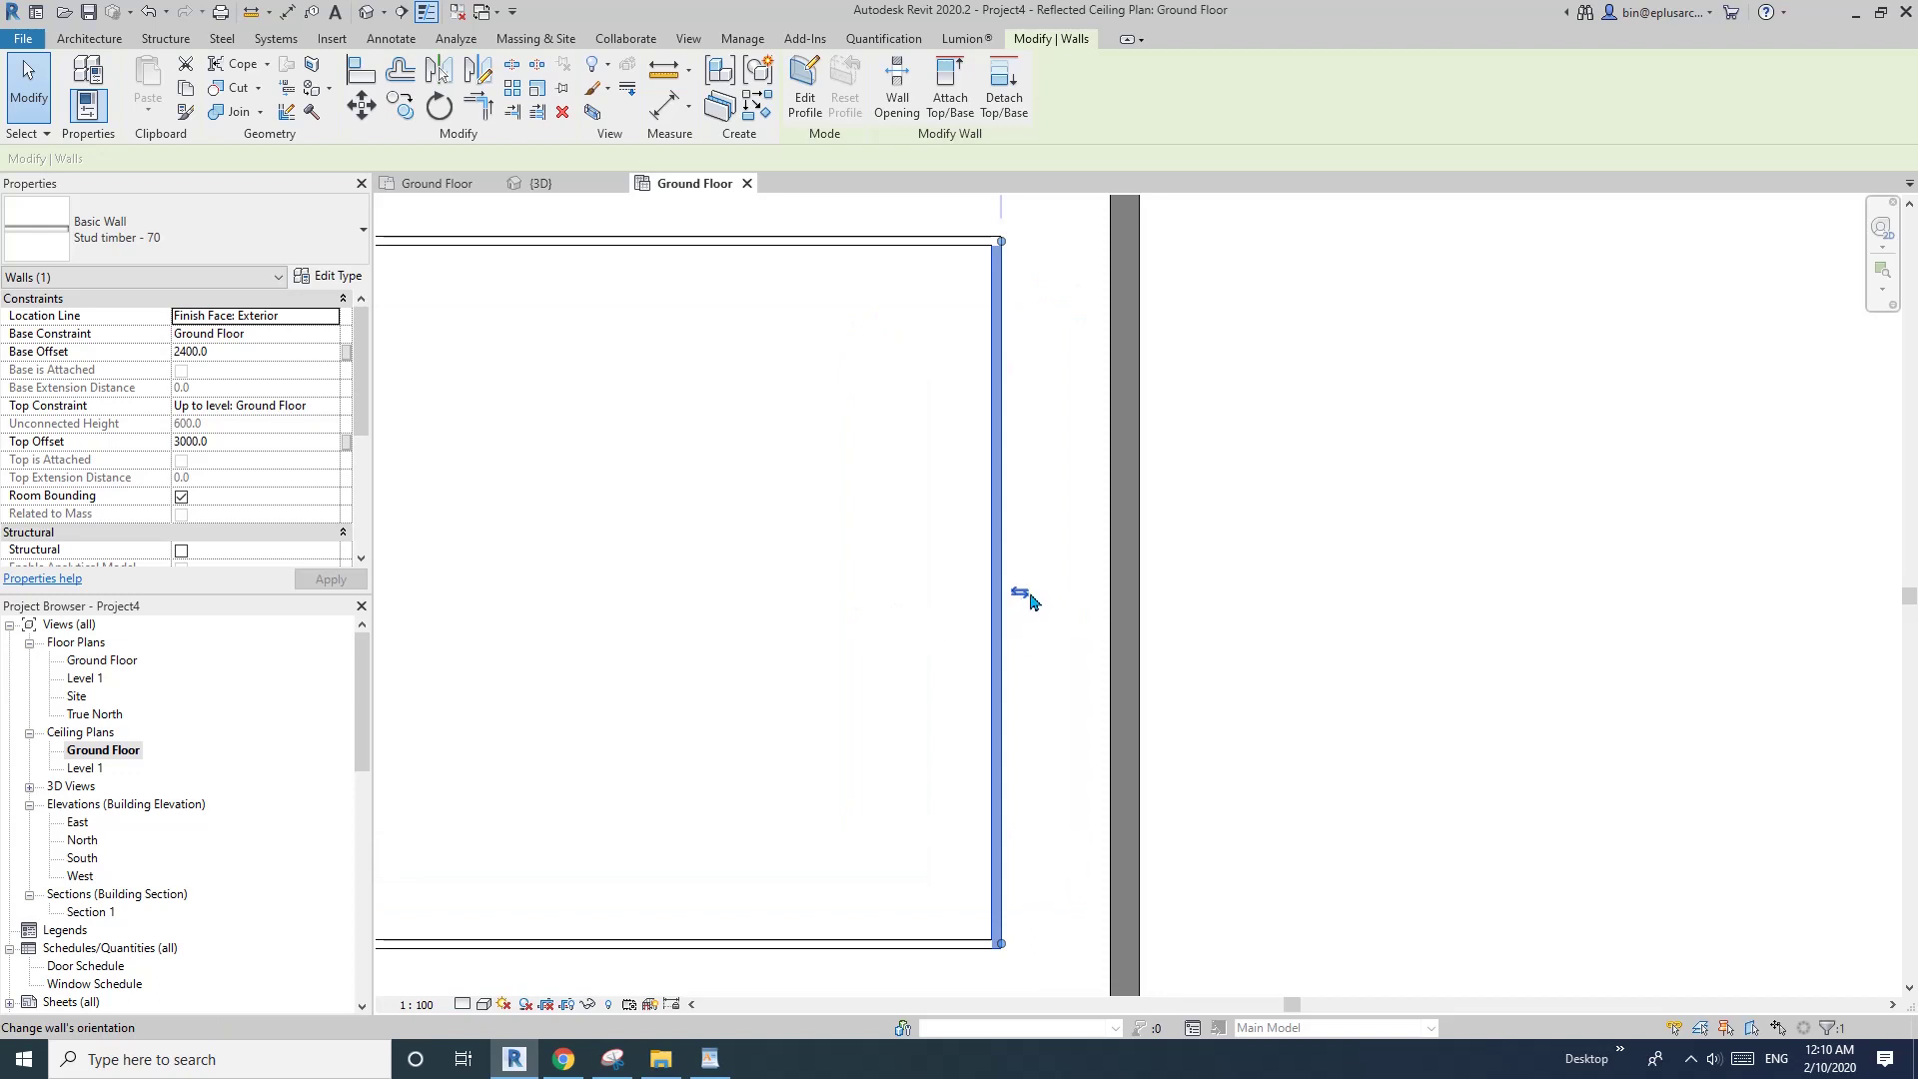
scroll(1059, 609, "down", 3)
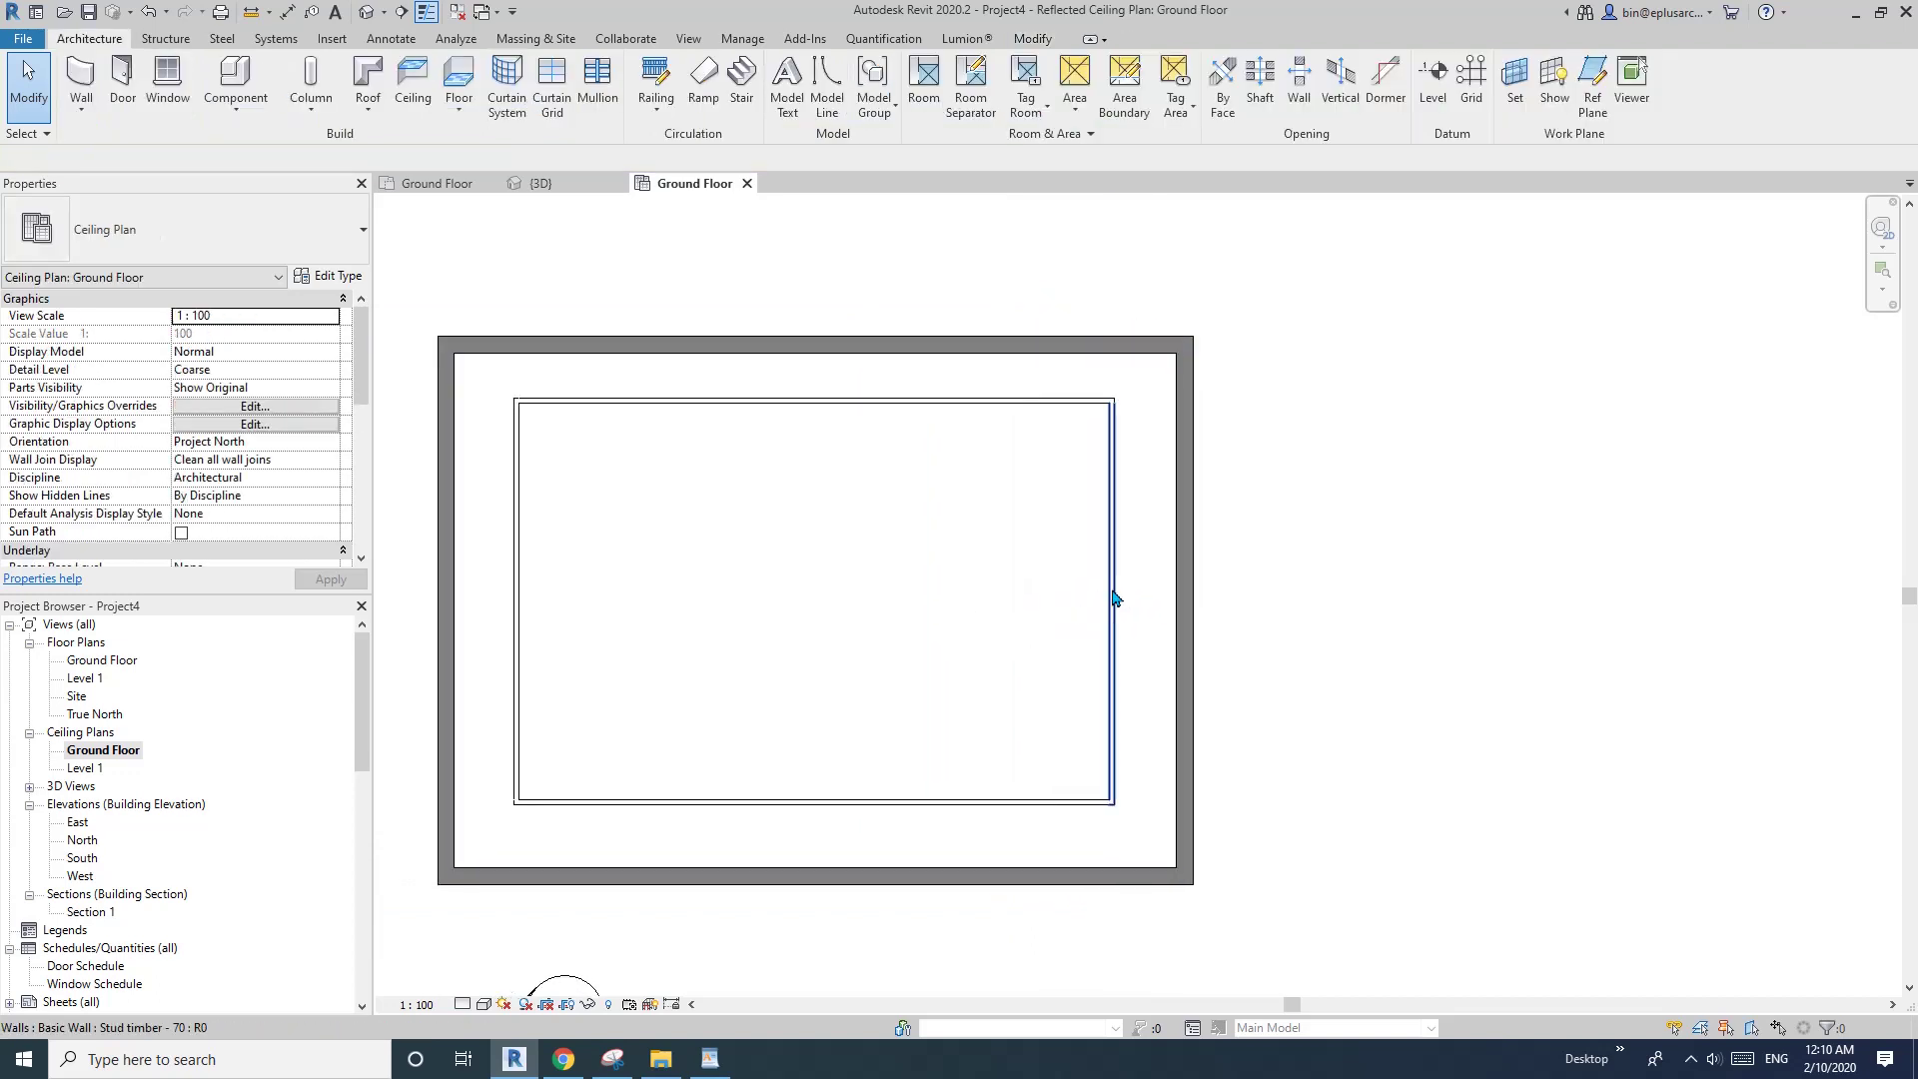
left_click(1126, 603)
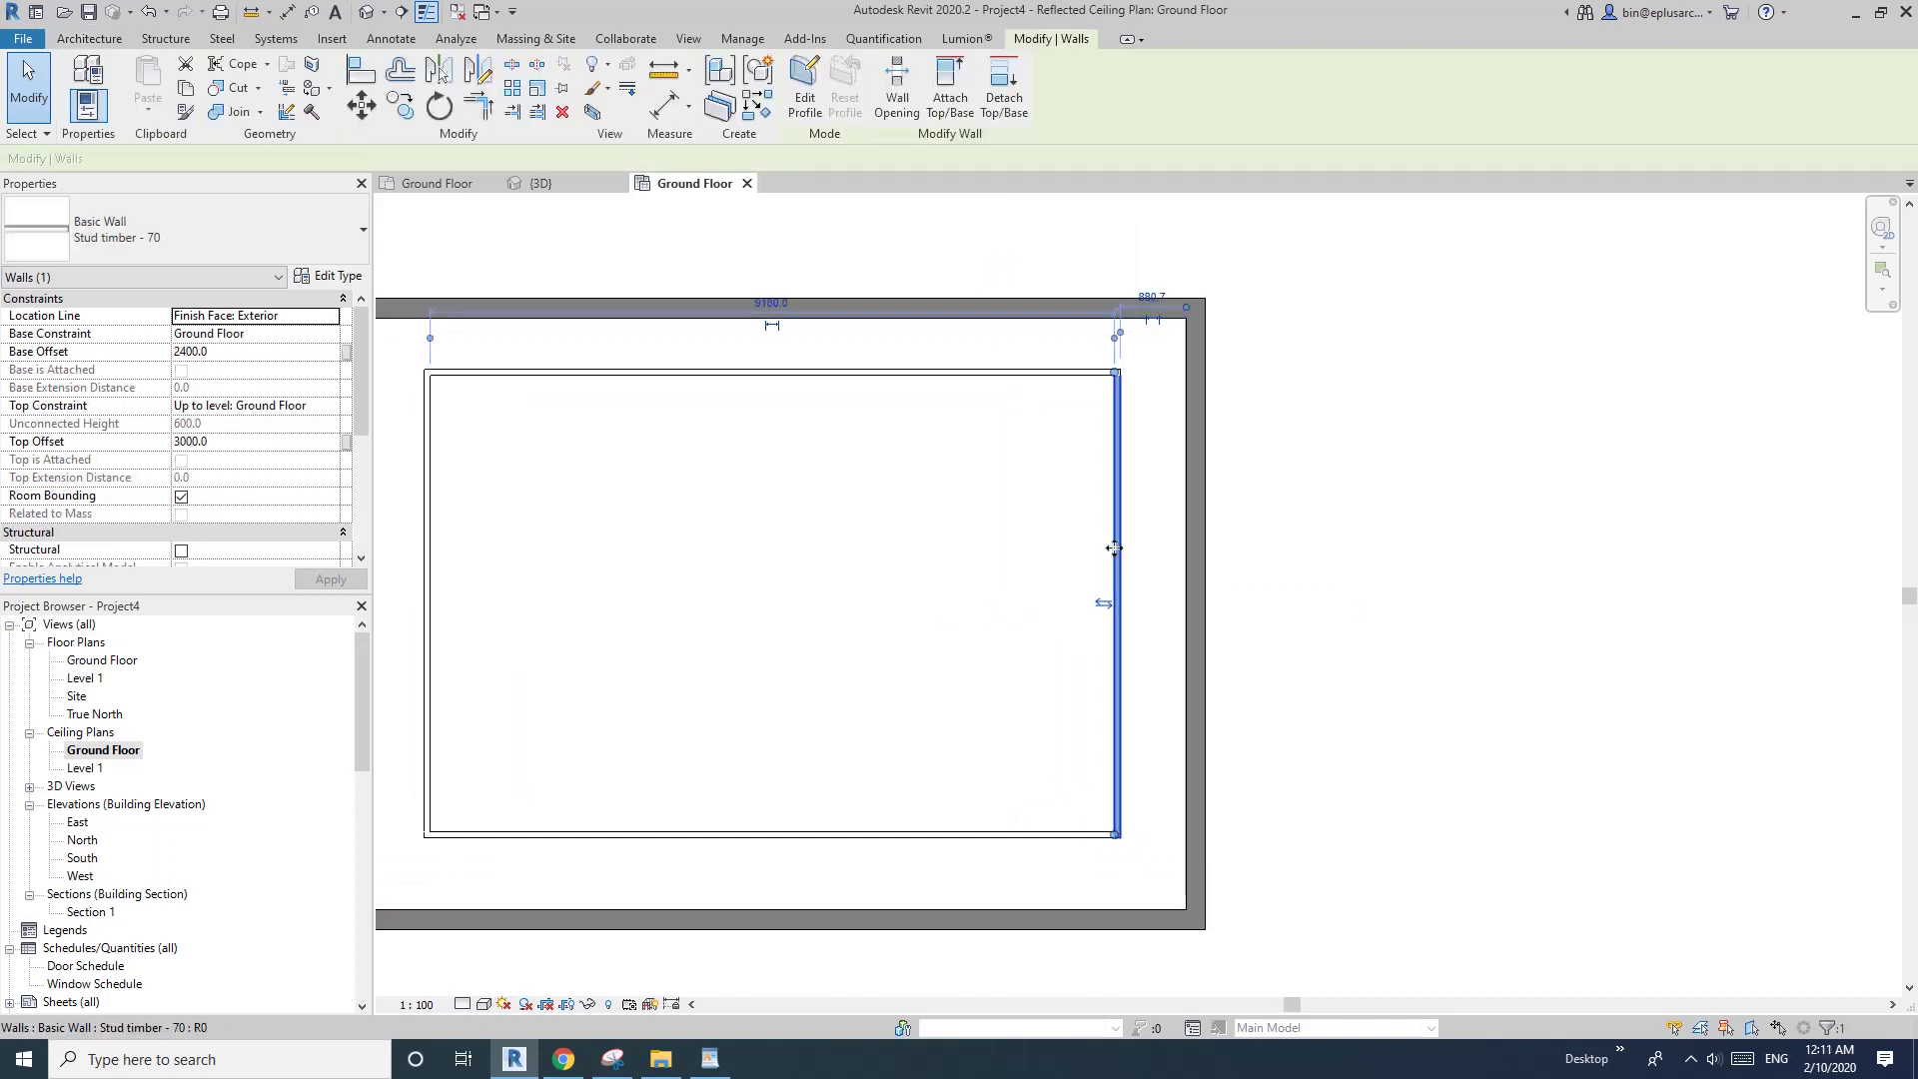
scroll(1106, 569, "up", 4)
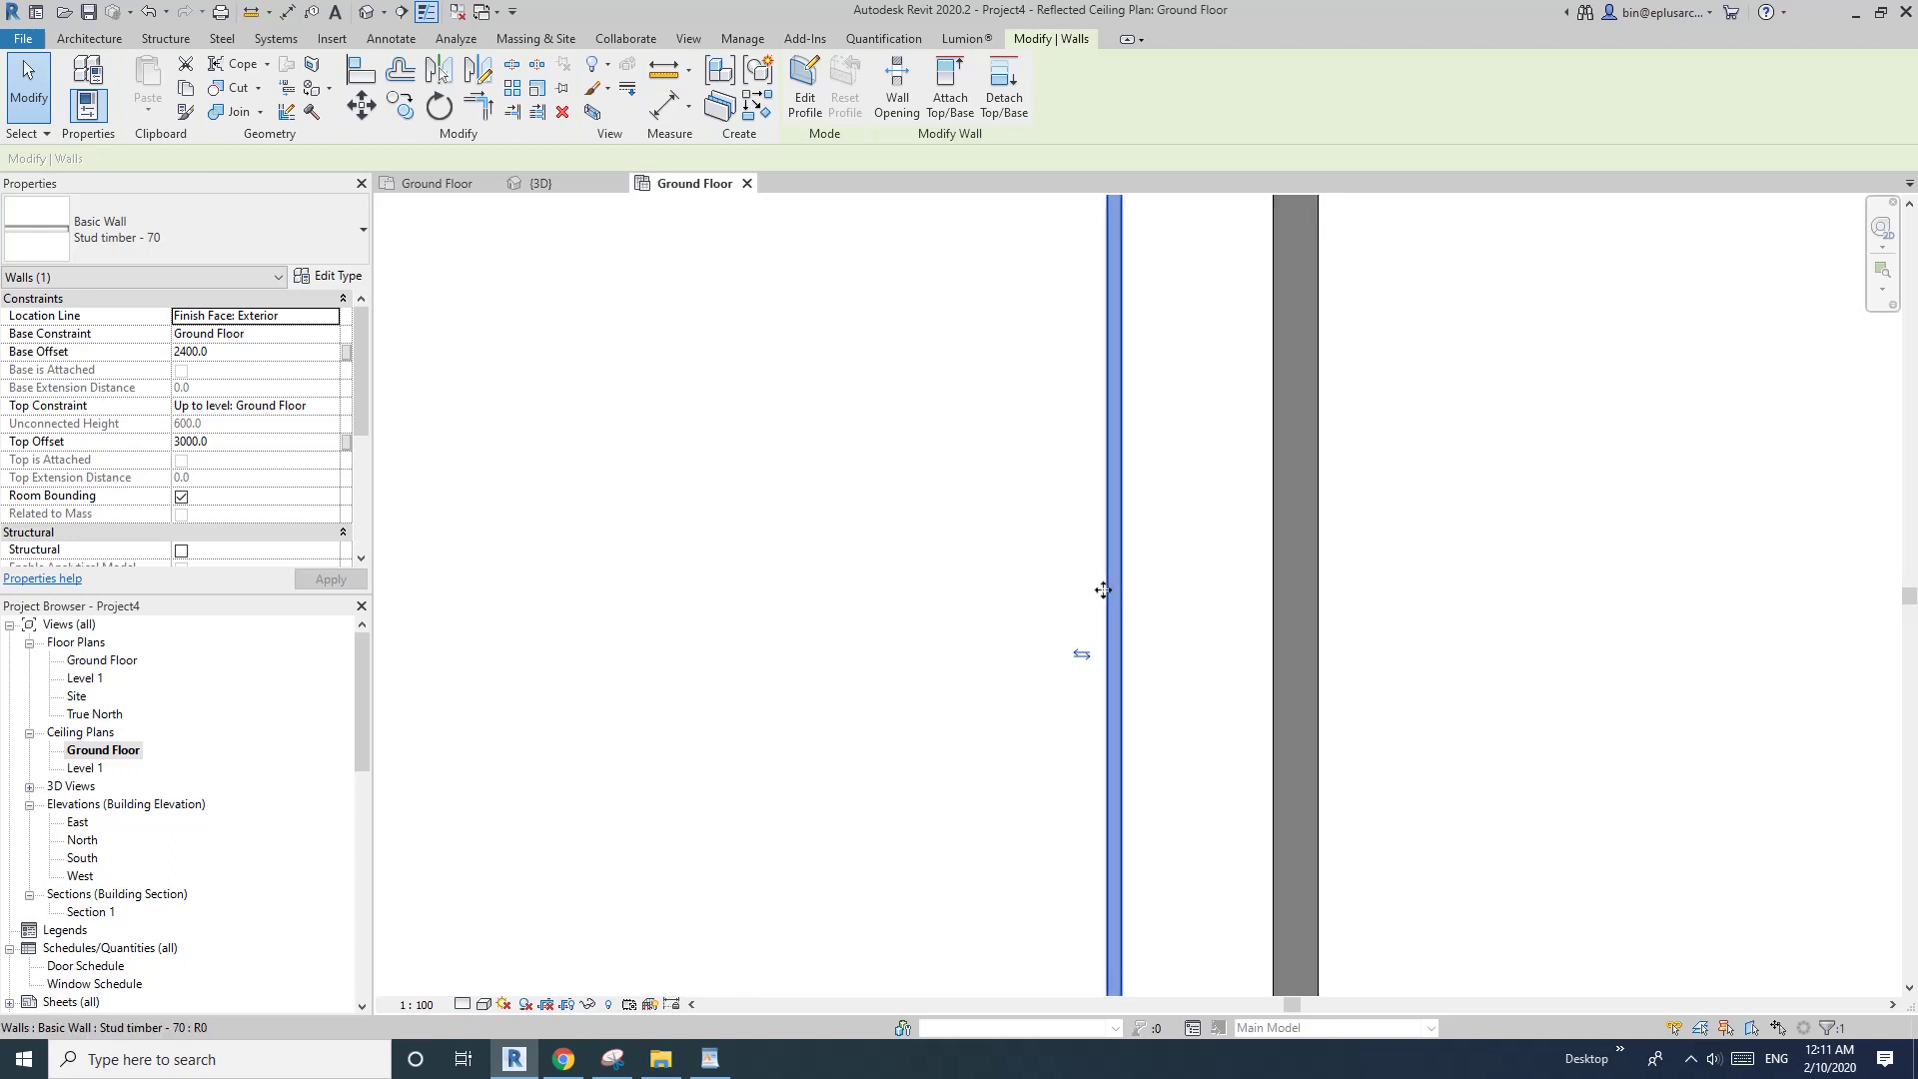
scroll(1062, 612, "down", 5)
- Flip the long north and south stud walls so their exterior faces also point inward
key("Escape")
left_click(899, 375)
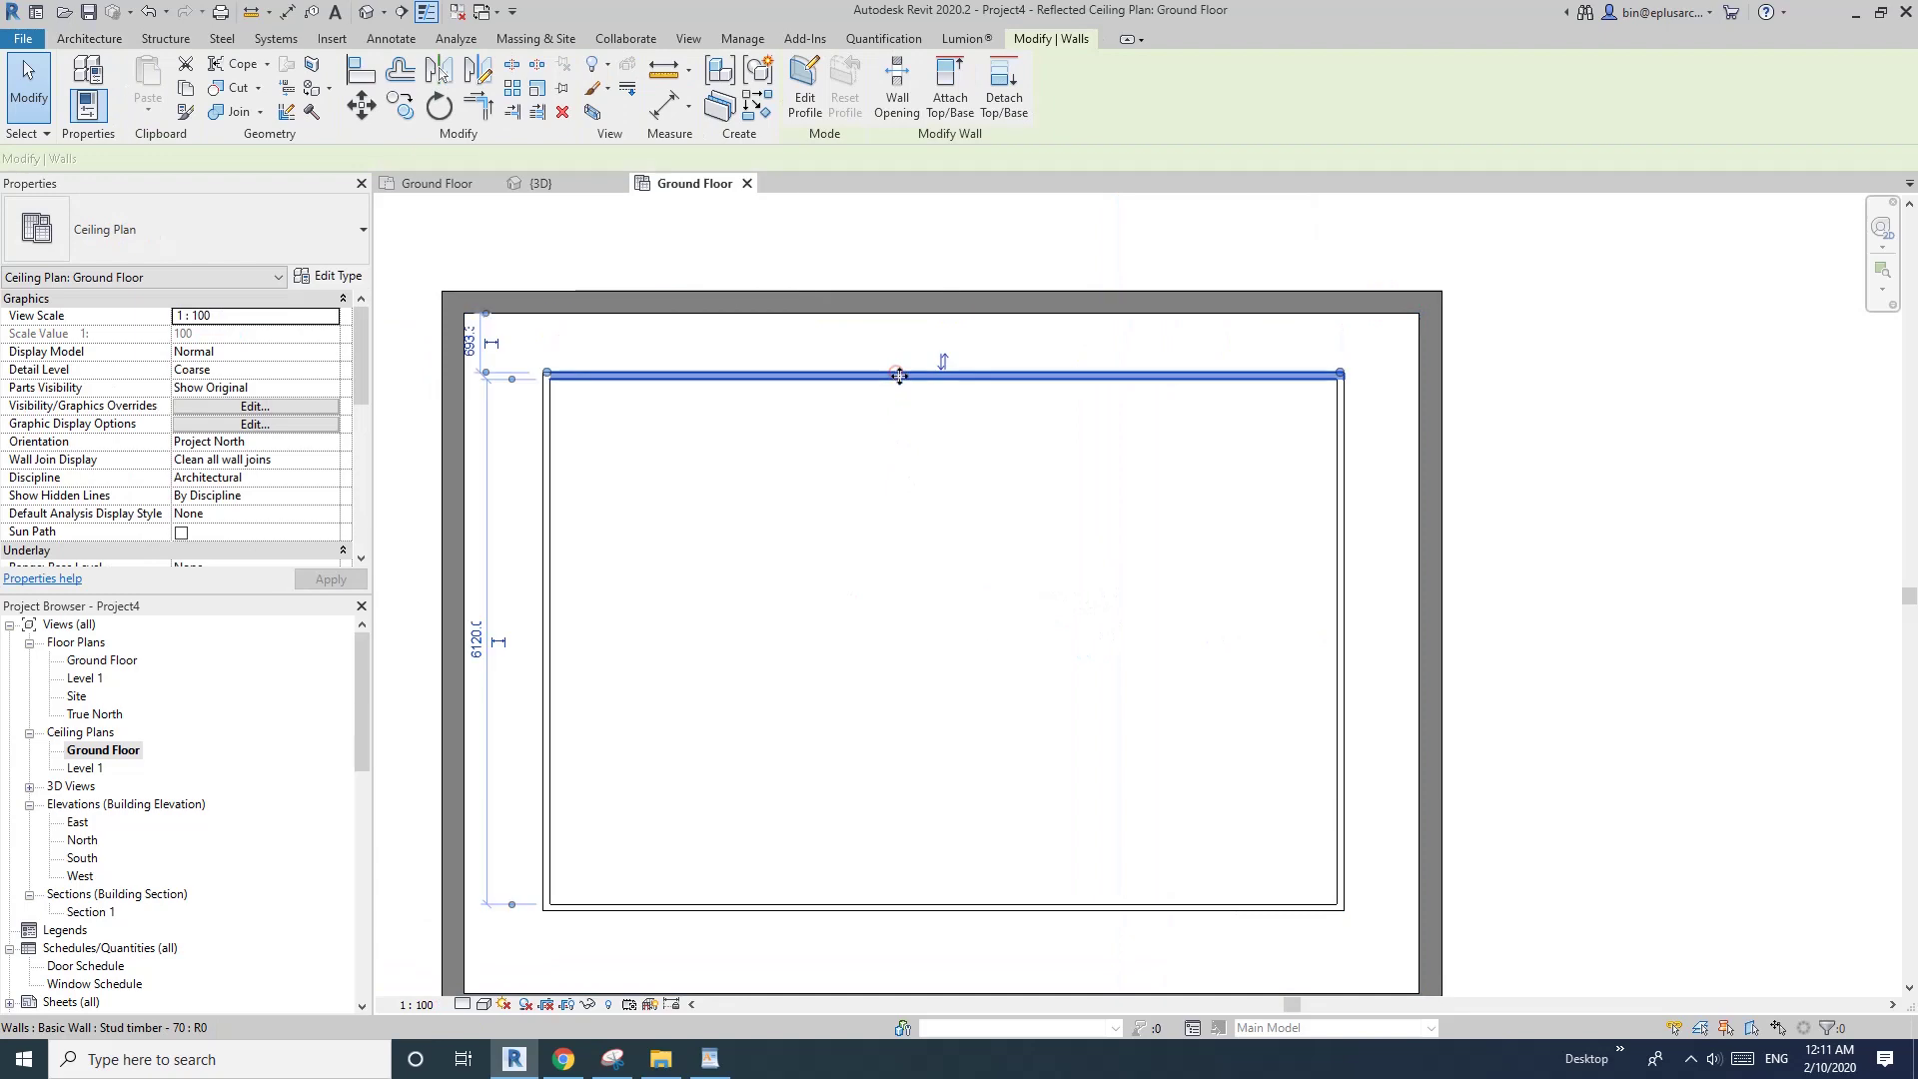
left_click(547, 509)
left_click(938, 911)
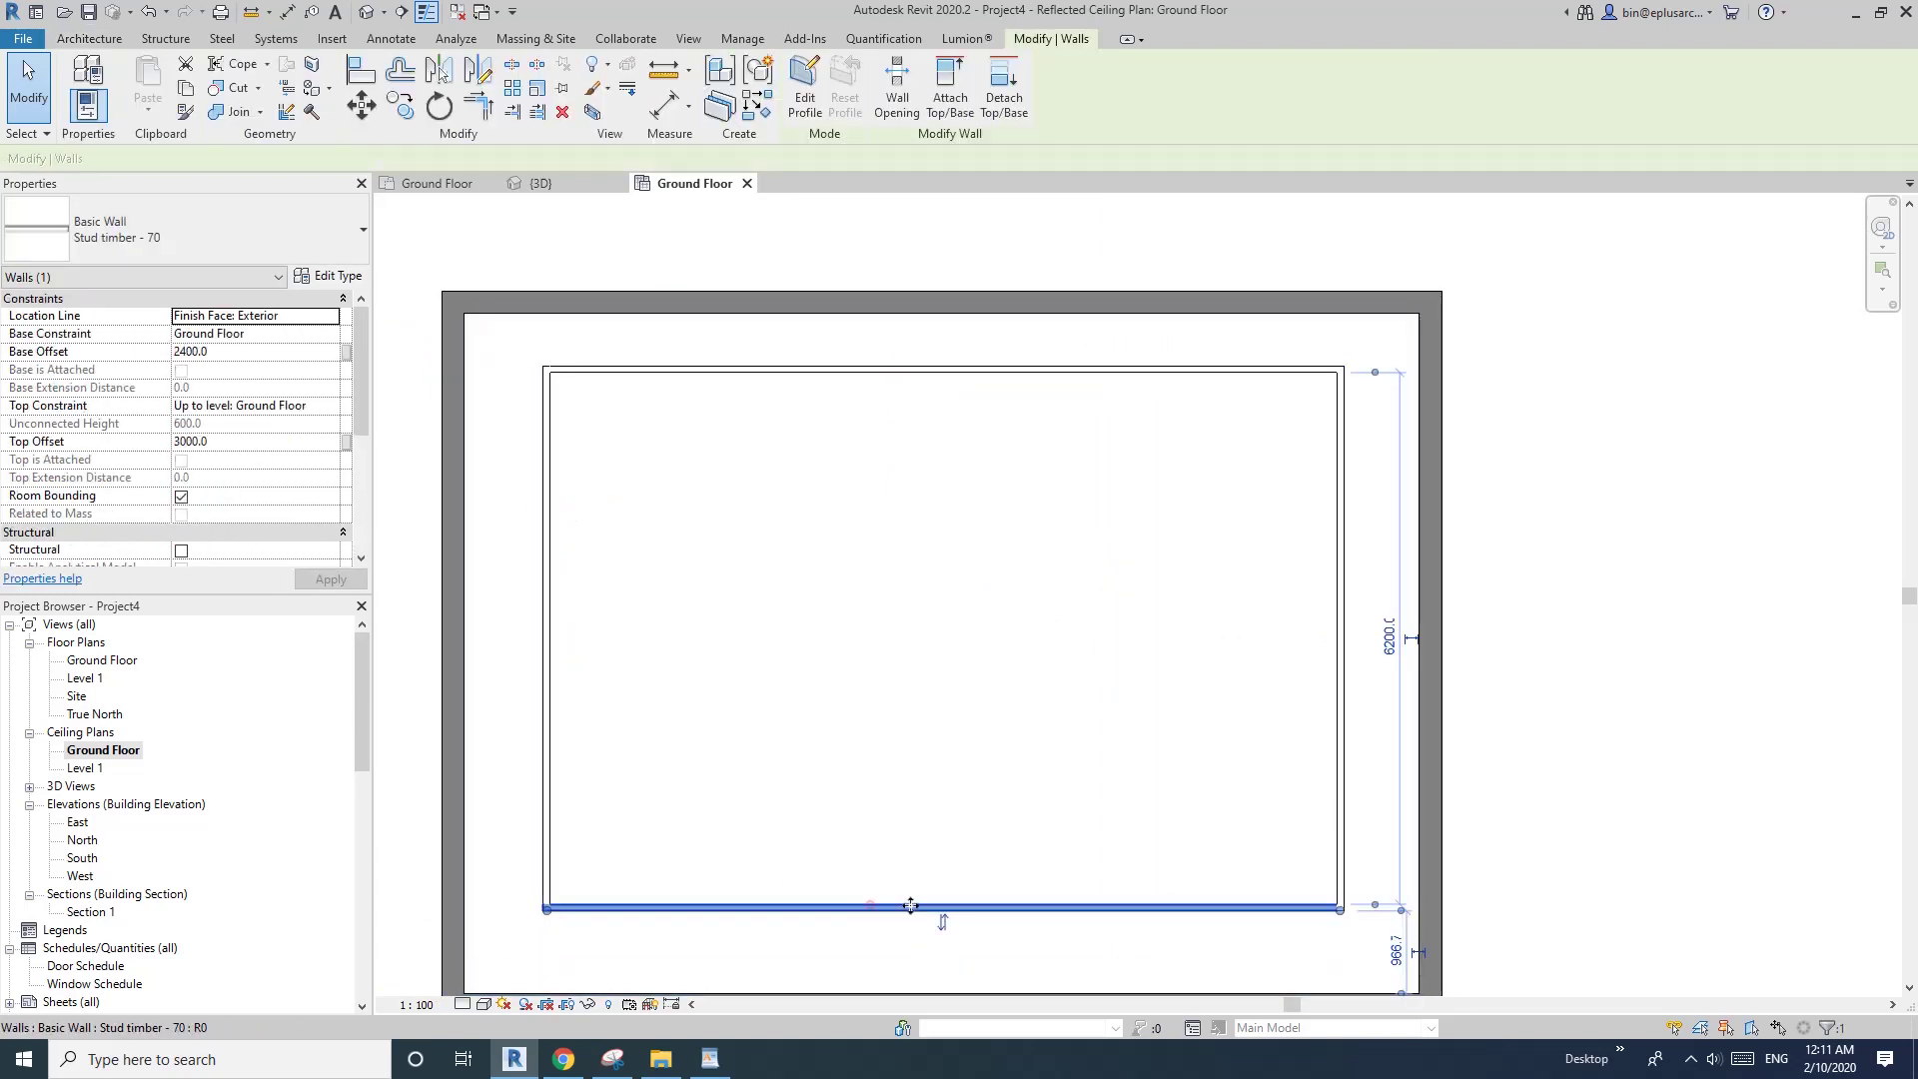
scroll(1109, 733, "down", 2)
middle_click_drag(1108, 732, 998, 642)
key("Escape")
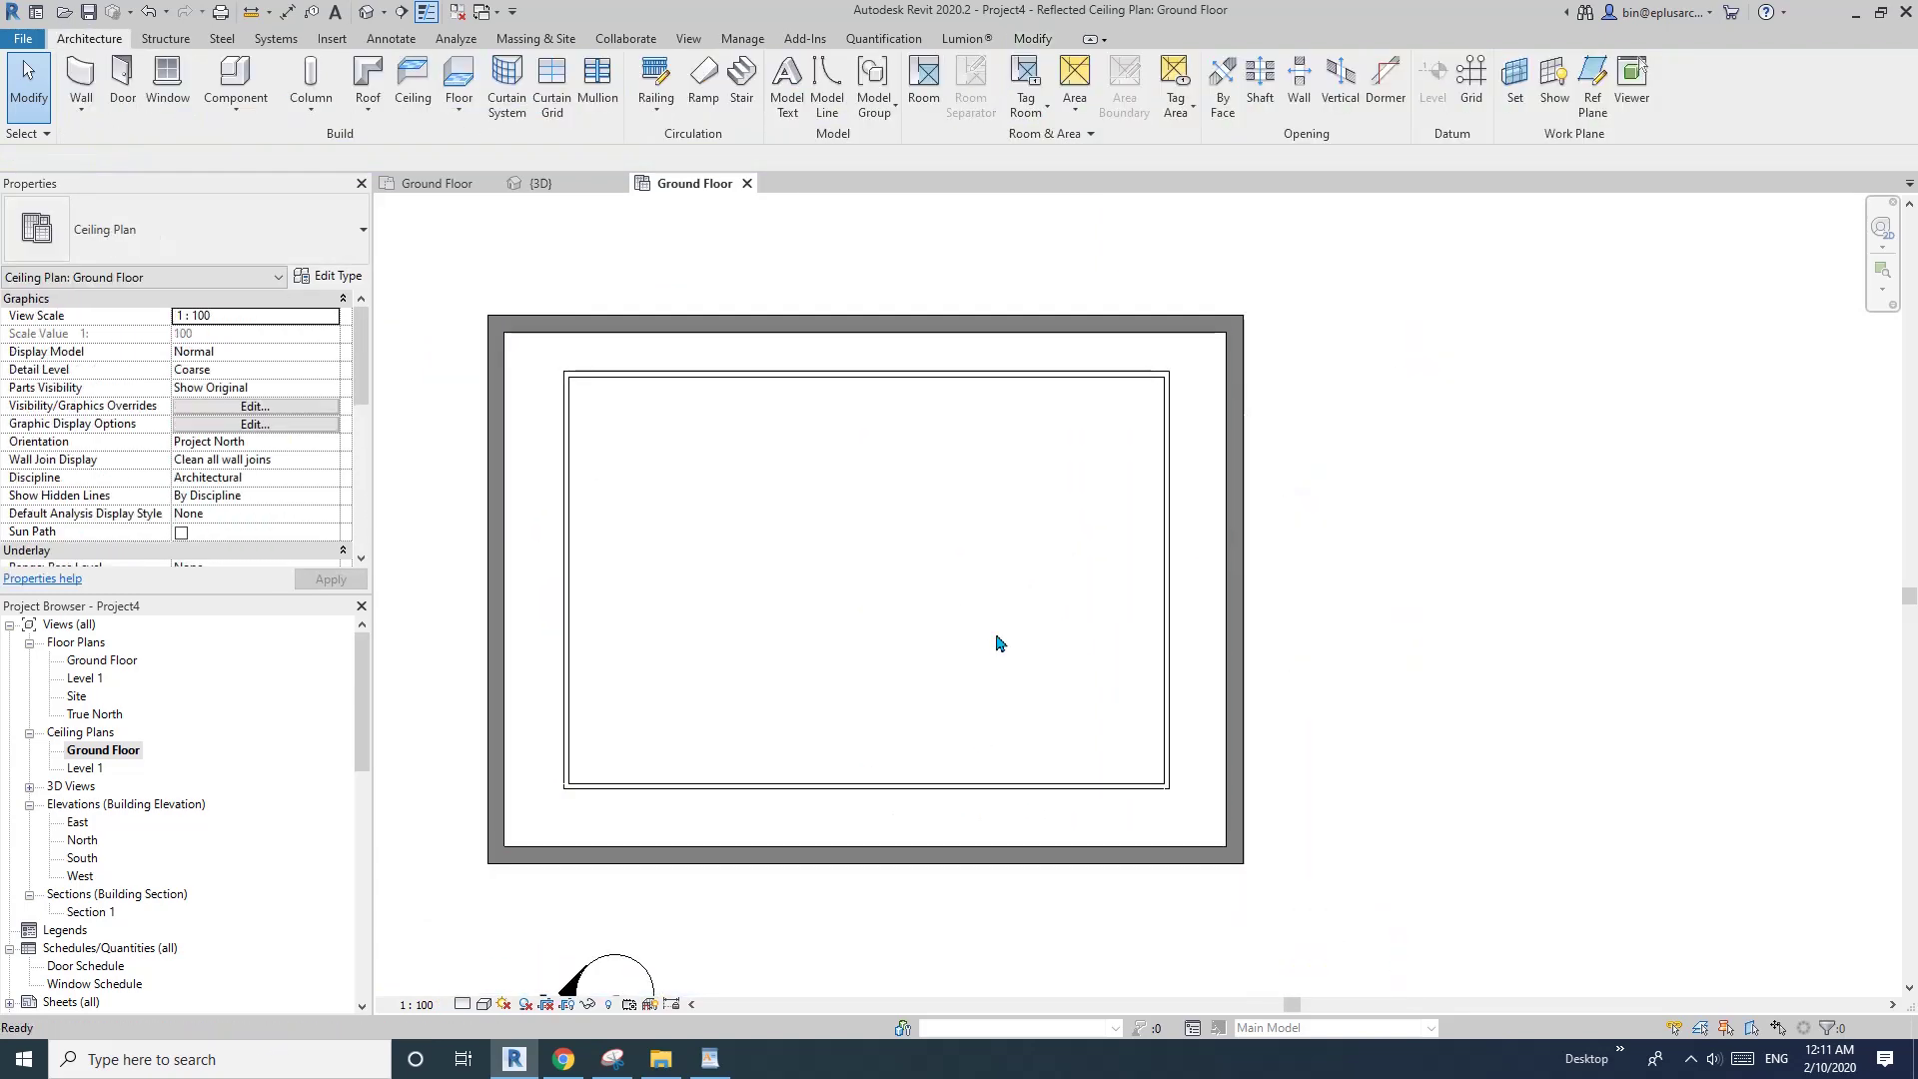
- Set the north stud wall's distance from the copied room's north brick wall to 600 mm
left_click(1172, 560)
middle_click_drag(1039, 579, 1058, 578)
key("Escape")
scroll(737, 459, "up", 1)
middle_click_drag(737, 460, 731, 464)
left_click(826, 364)
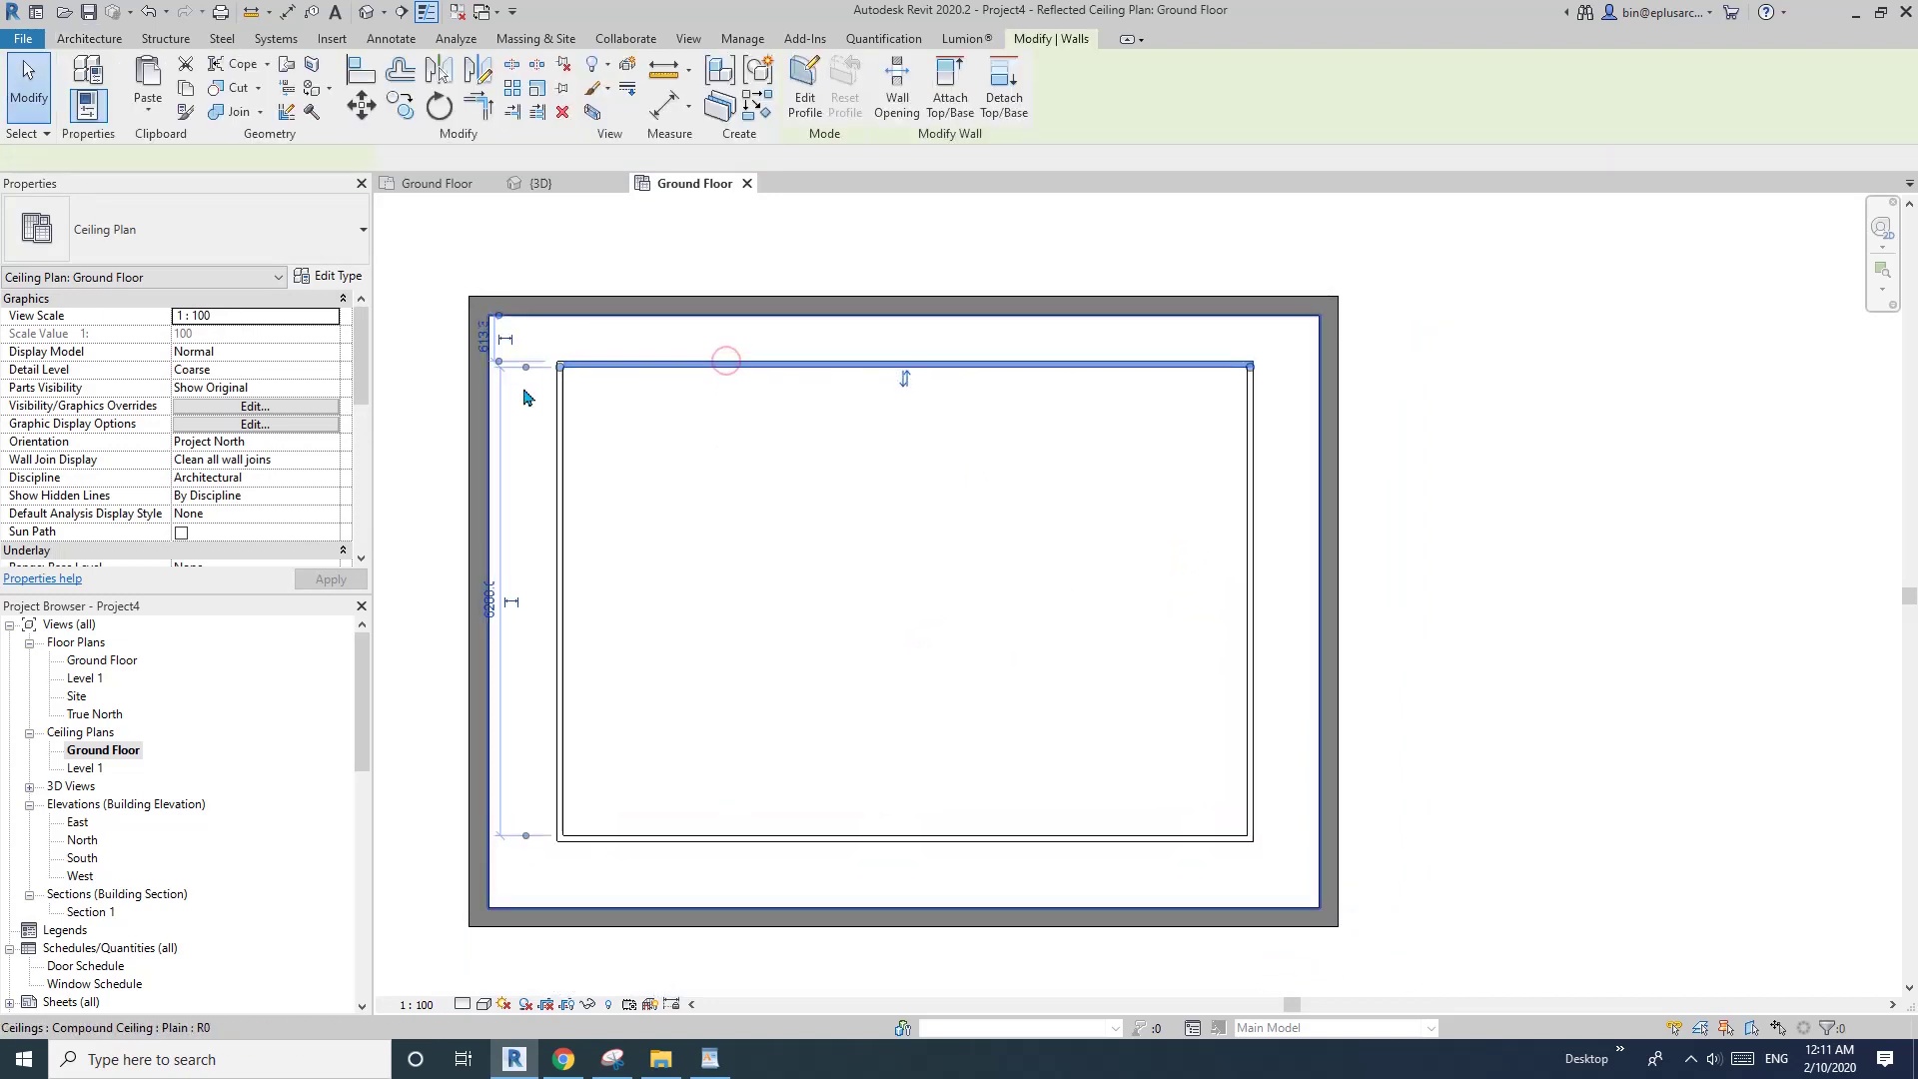
scroll(502, 362, "up", 1)
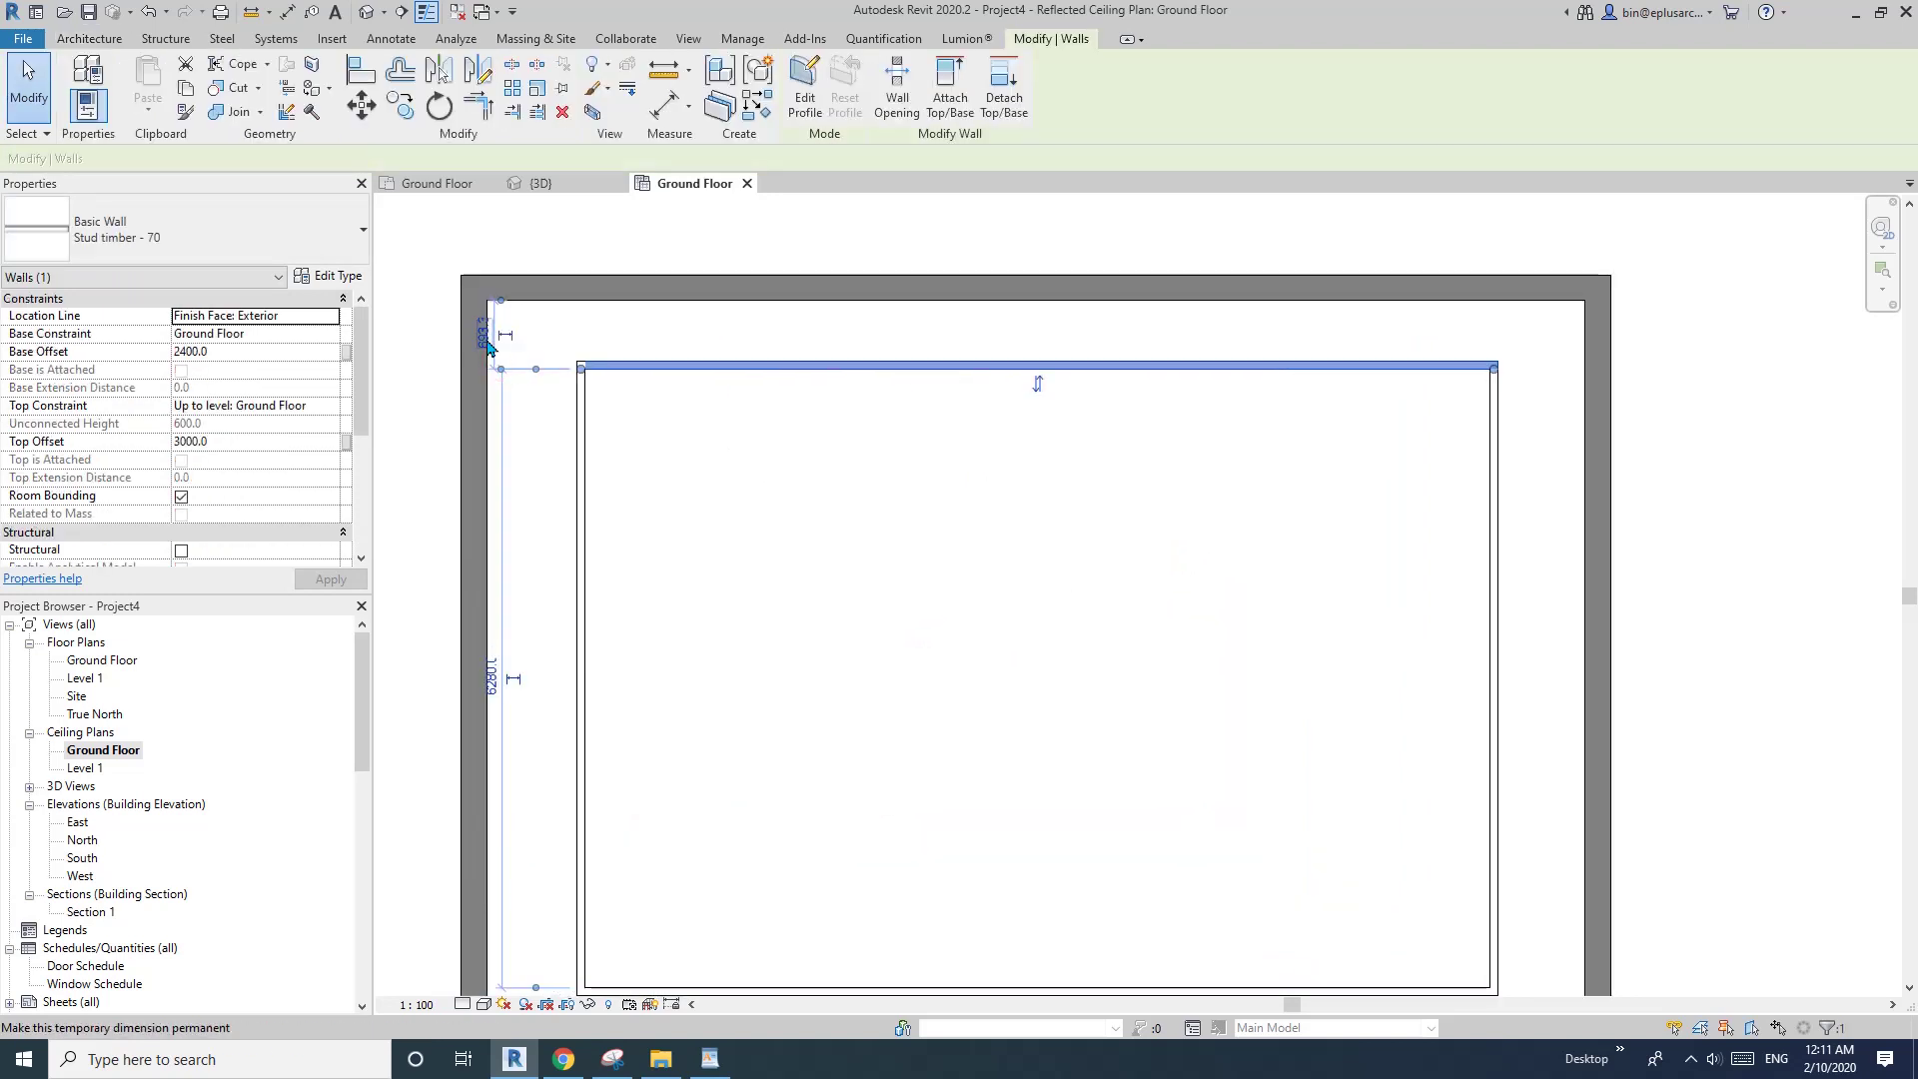
left_click(490, 344)
scroll(583, 479, "up", 2)
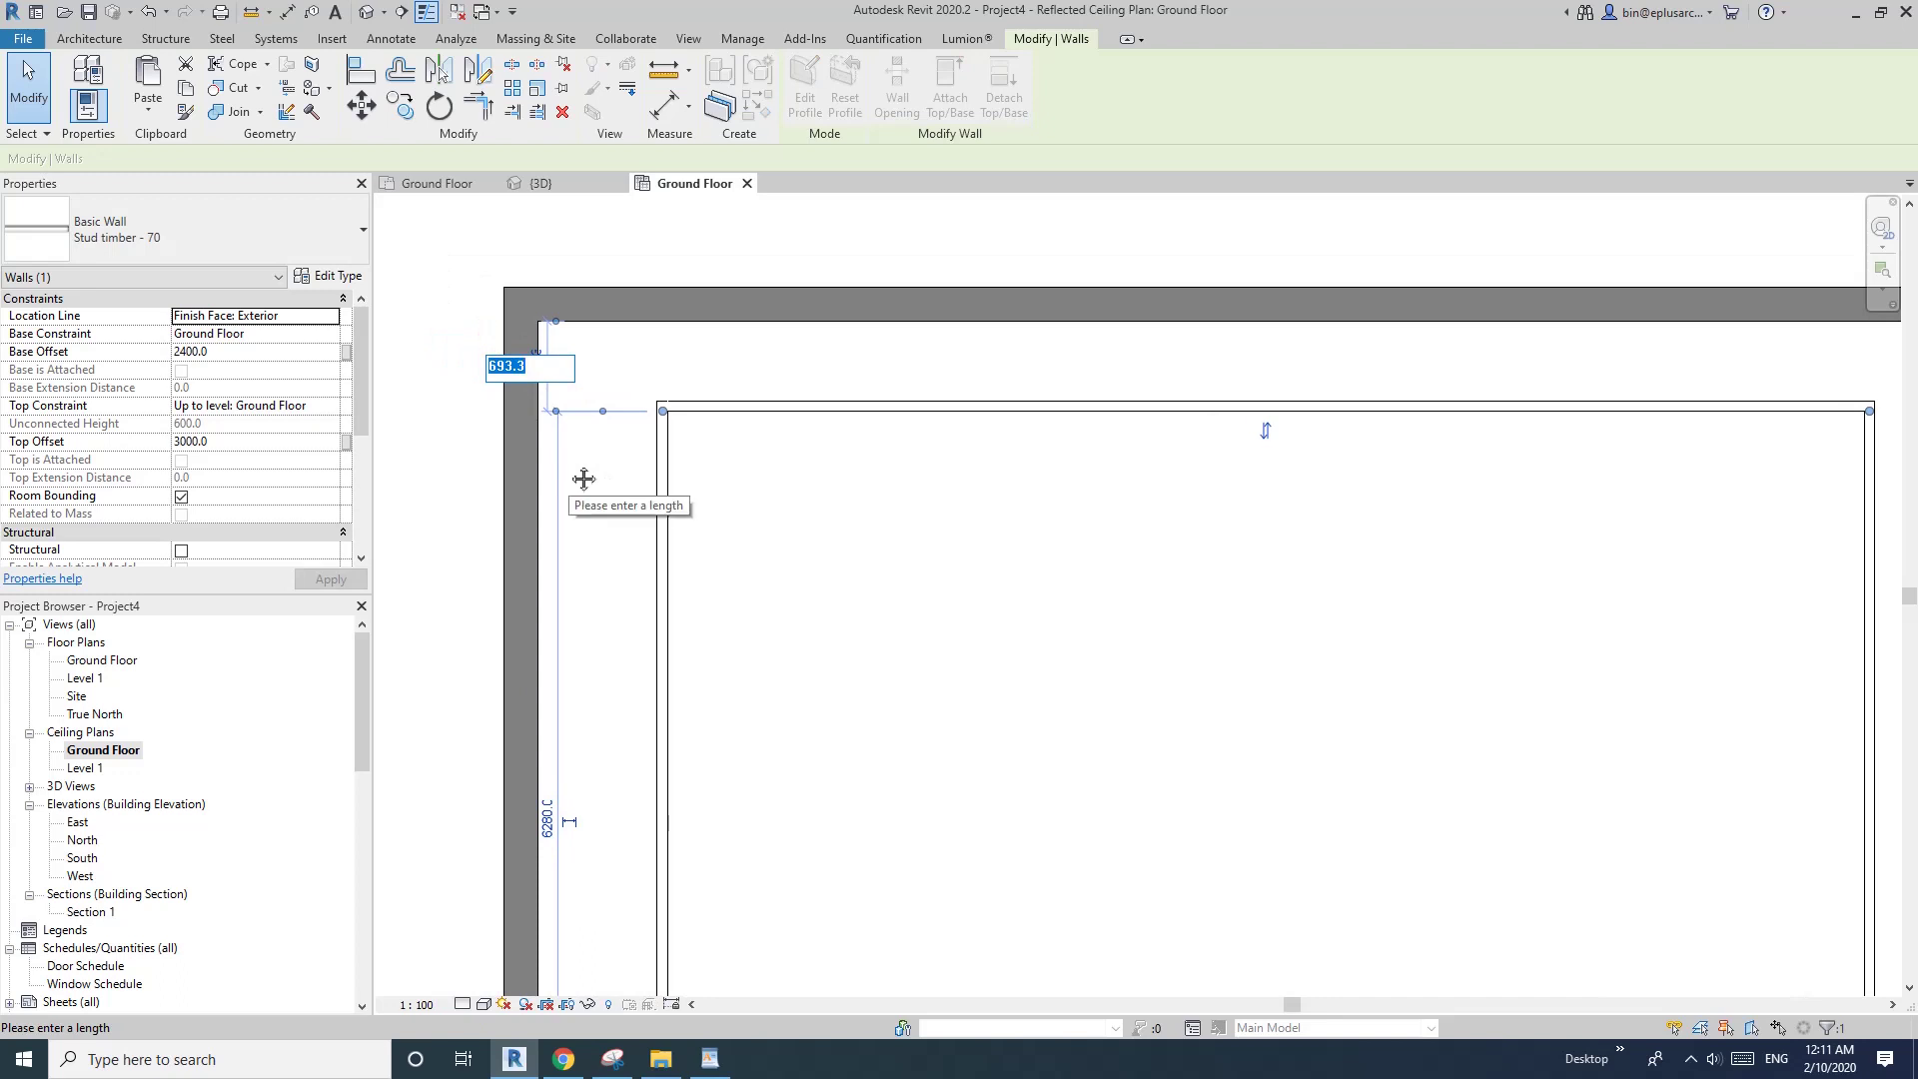
type("600")
key("Return")
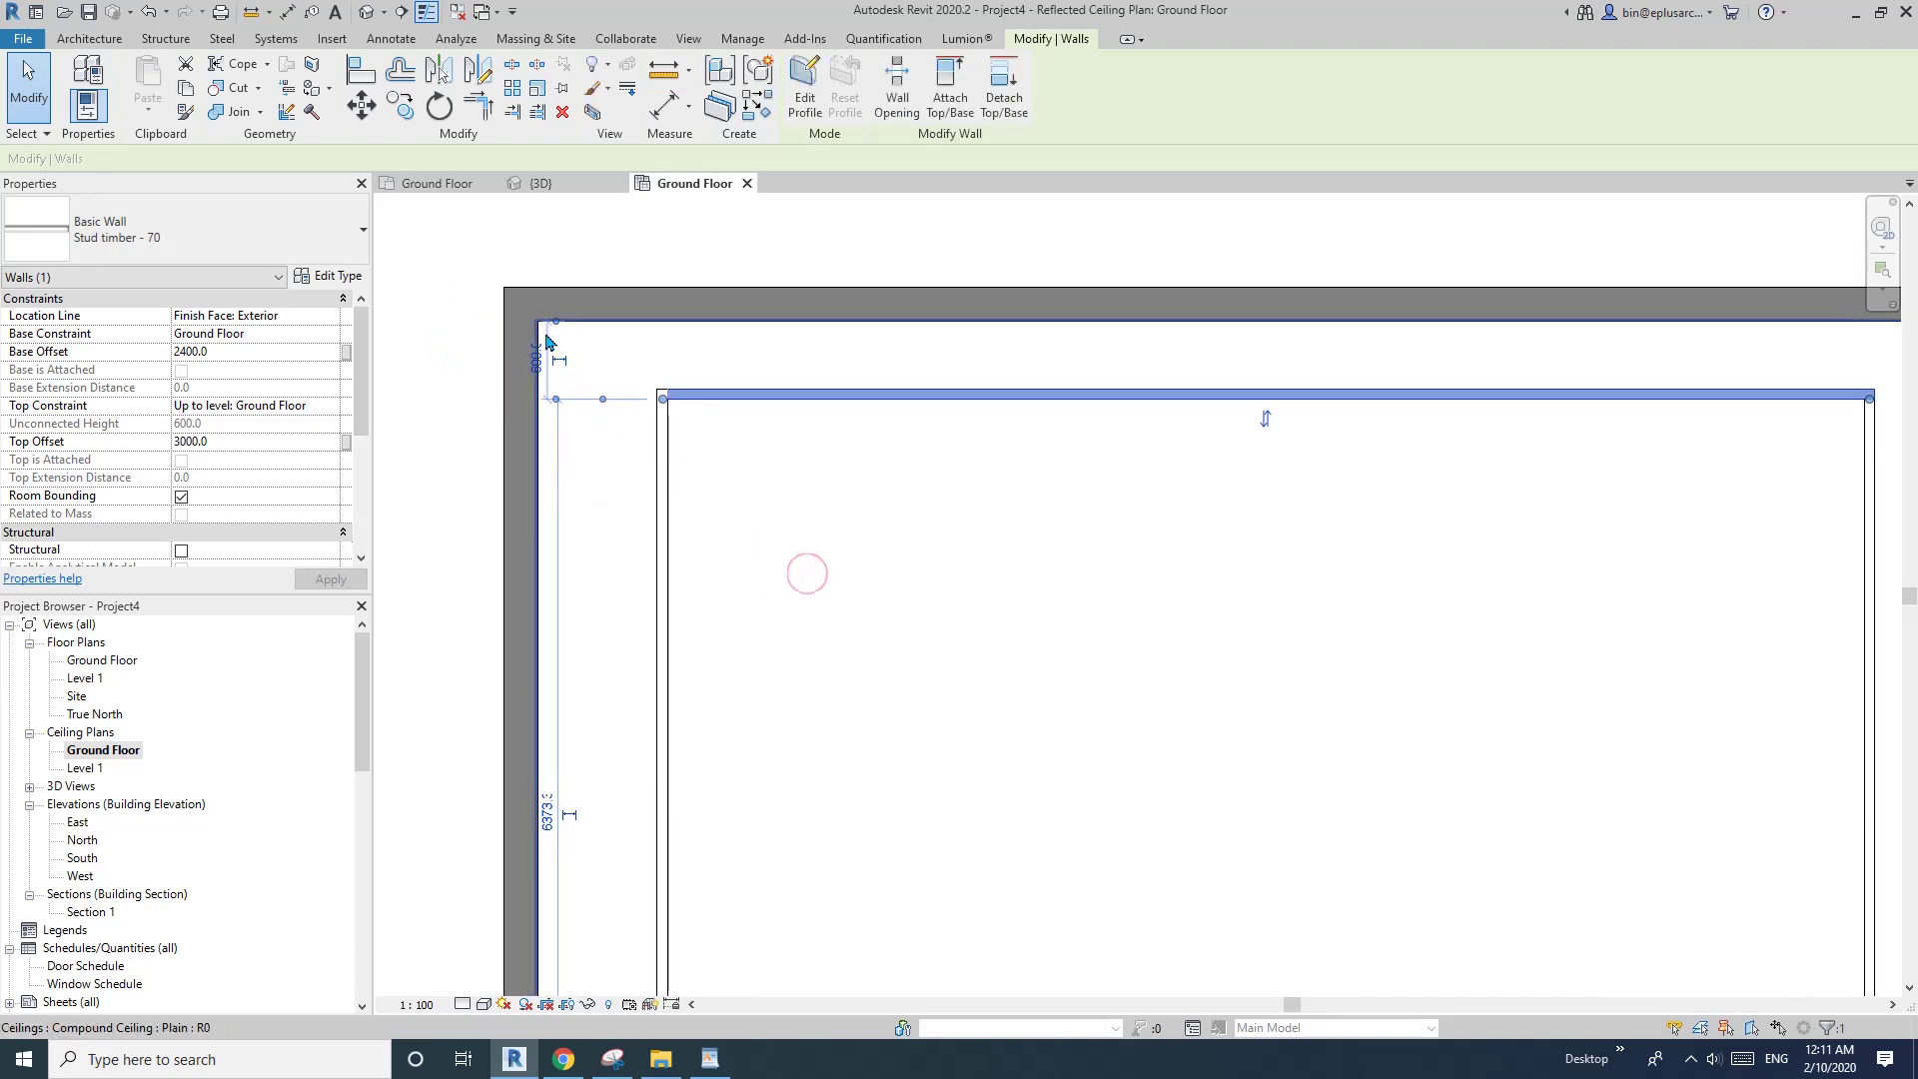
- Set the west stud wall's distance from the copied room's west brick wall to 900 mm
key("Escape")
scroll(546, 342, "down", 1)
middle_click_drag(707, 566, 750, 437)
left_click(672, 843)
middle_click_drag(674, 929, 679, 883)
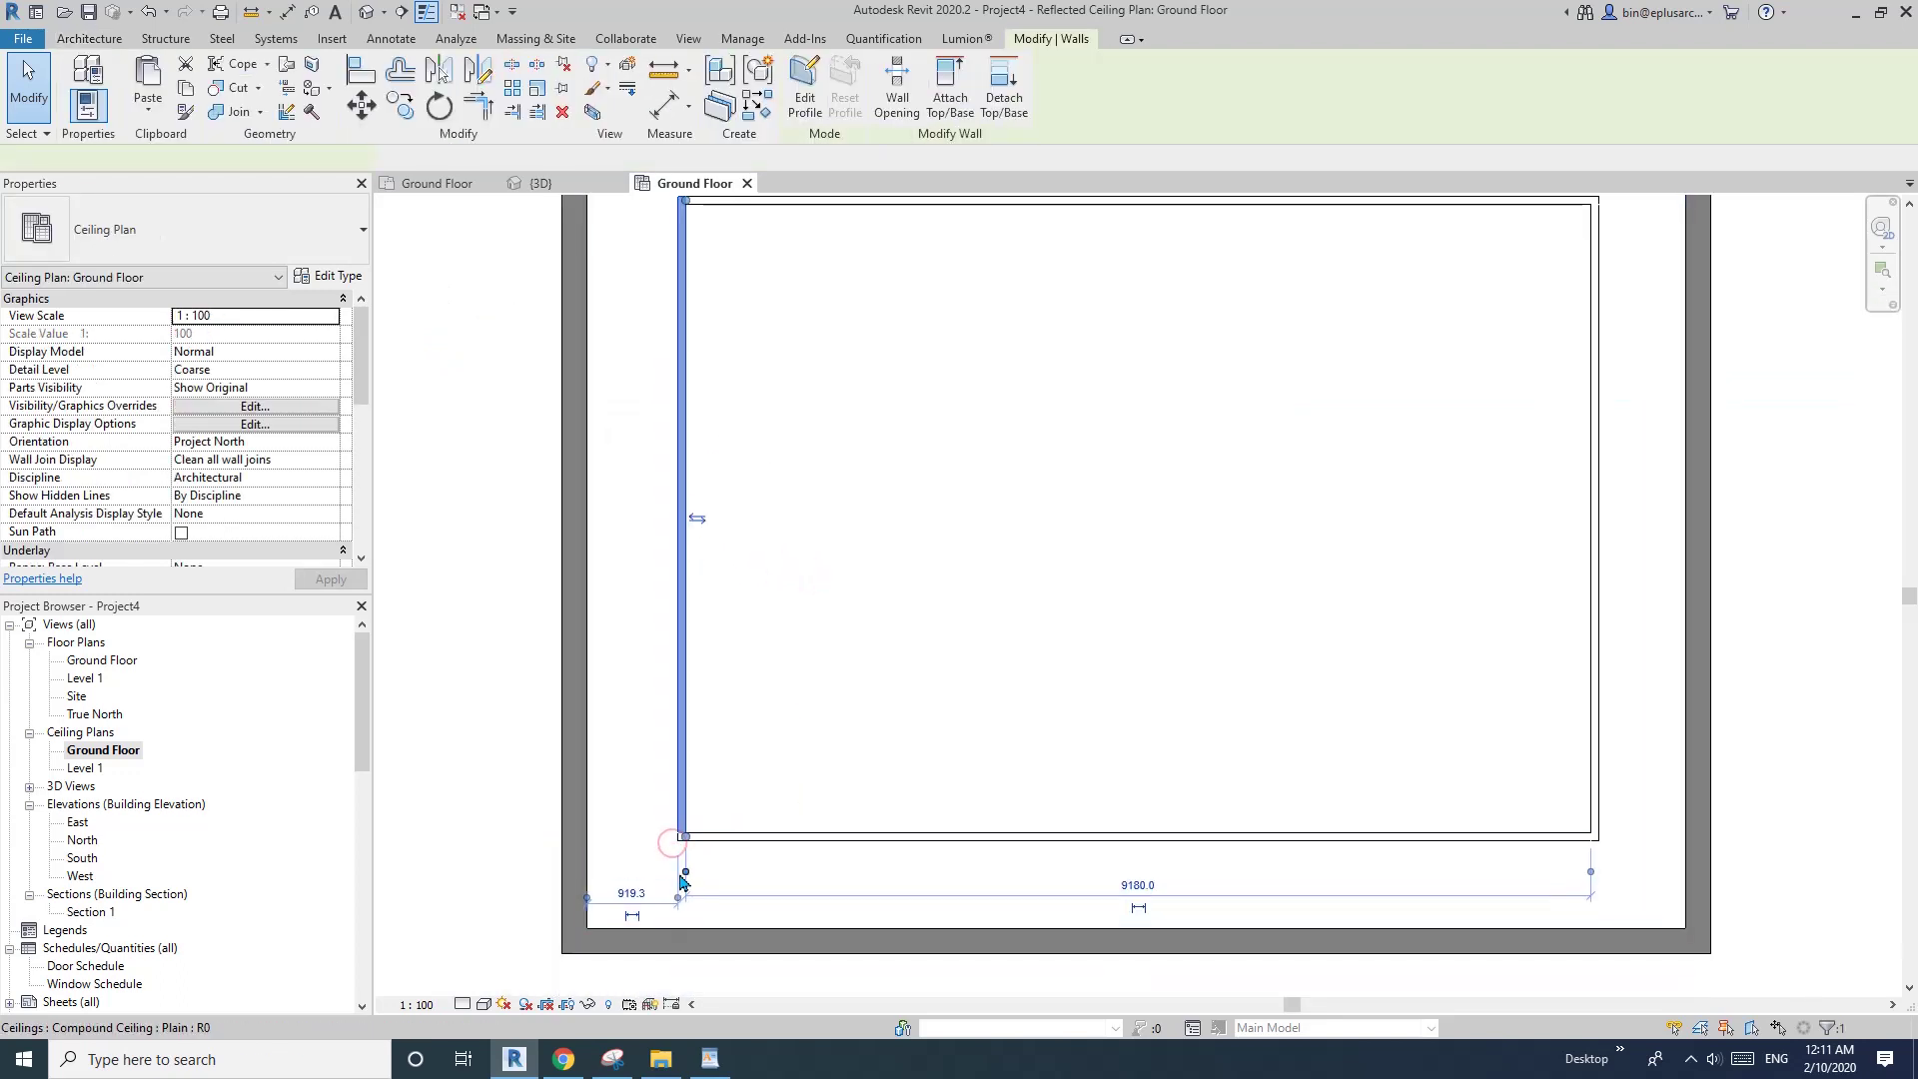
scroll(679, 879, "up", 2)
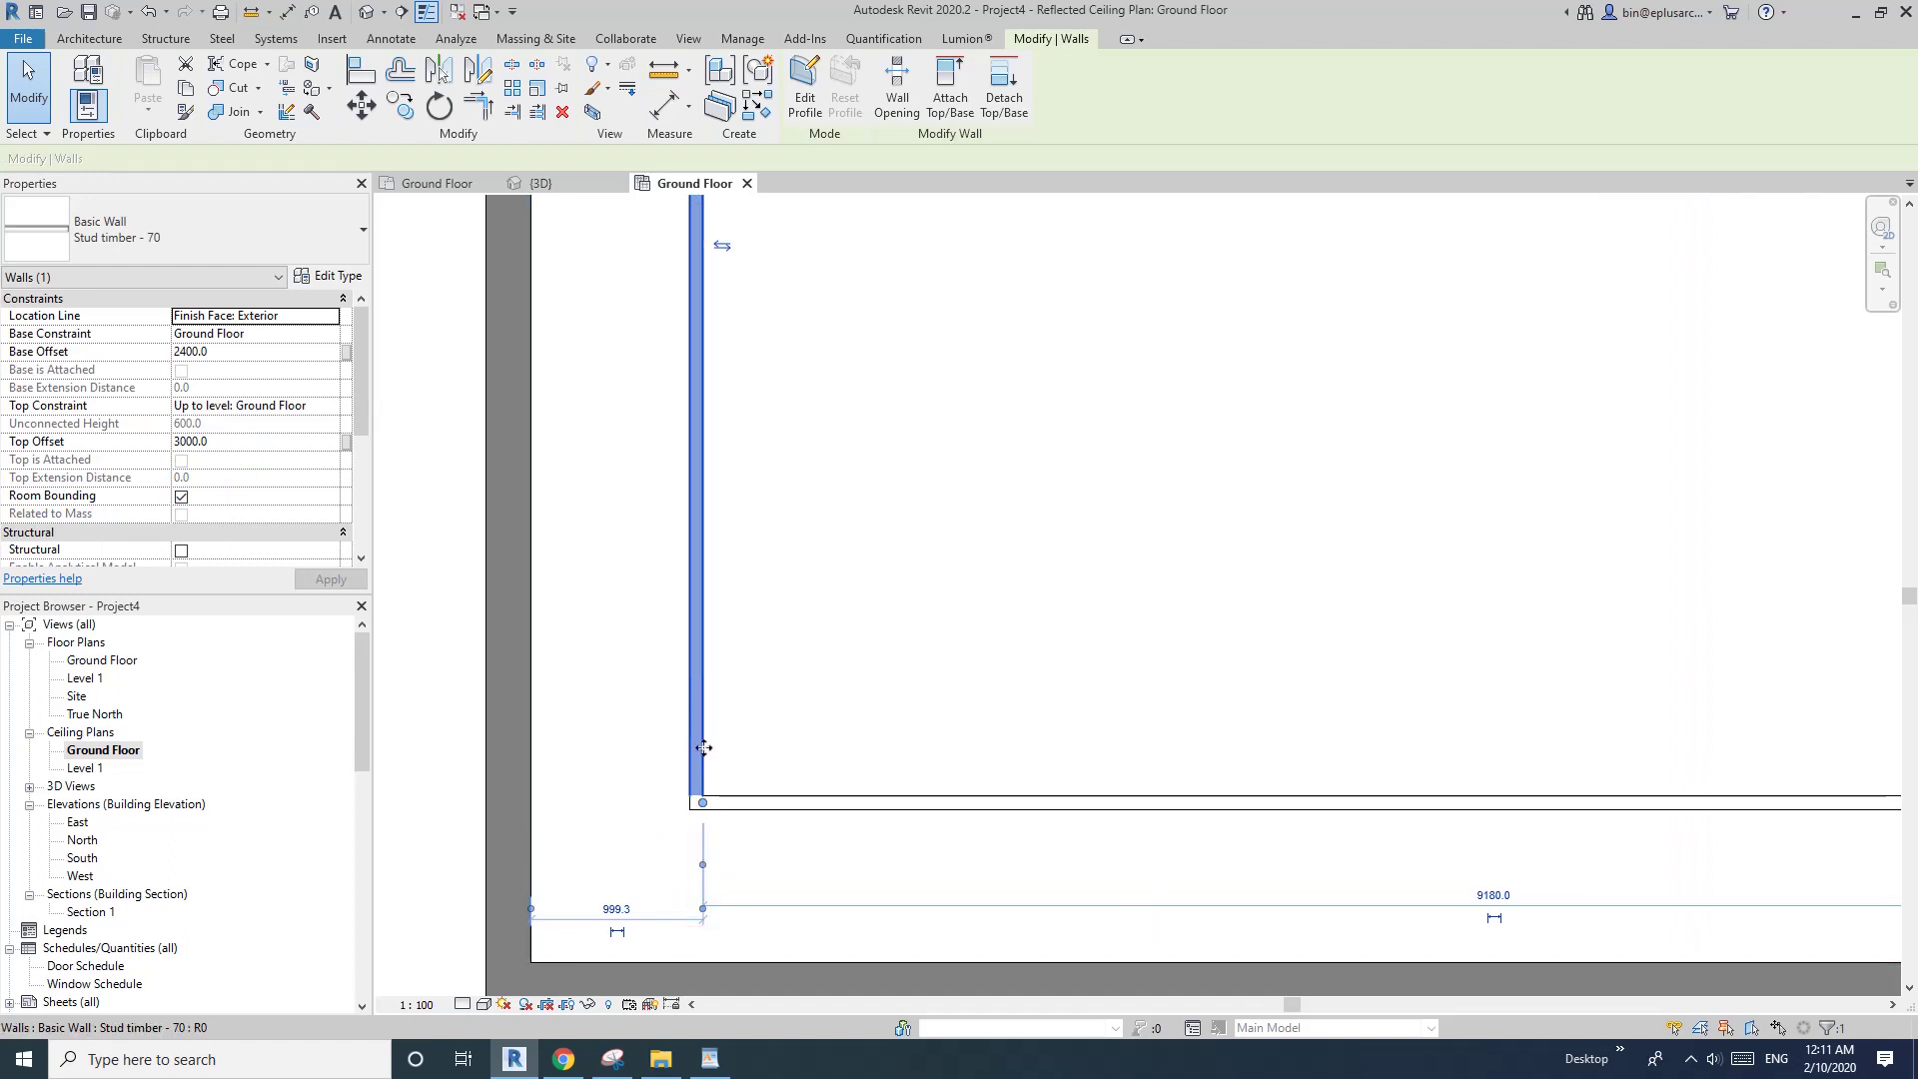
left_click(616, 909)
type("900")
left_click(912, 658)
scroll(938, 639, "down", 4)
middle_click_drag(949, 629, 794, 718)
scroll(899, 569, "up", 1)
middle_click_drag(899, 559, 869, 573)
scroll(867, 571, "up", 2)
scroll(766, 611, "down", 1)
middle_click_drag(780, 614, 808, 572)
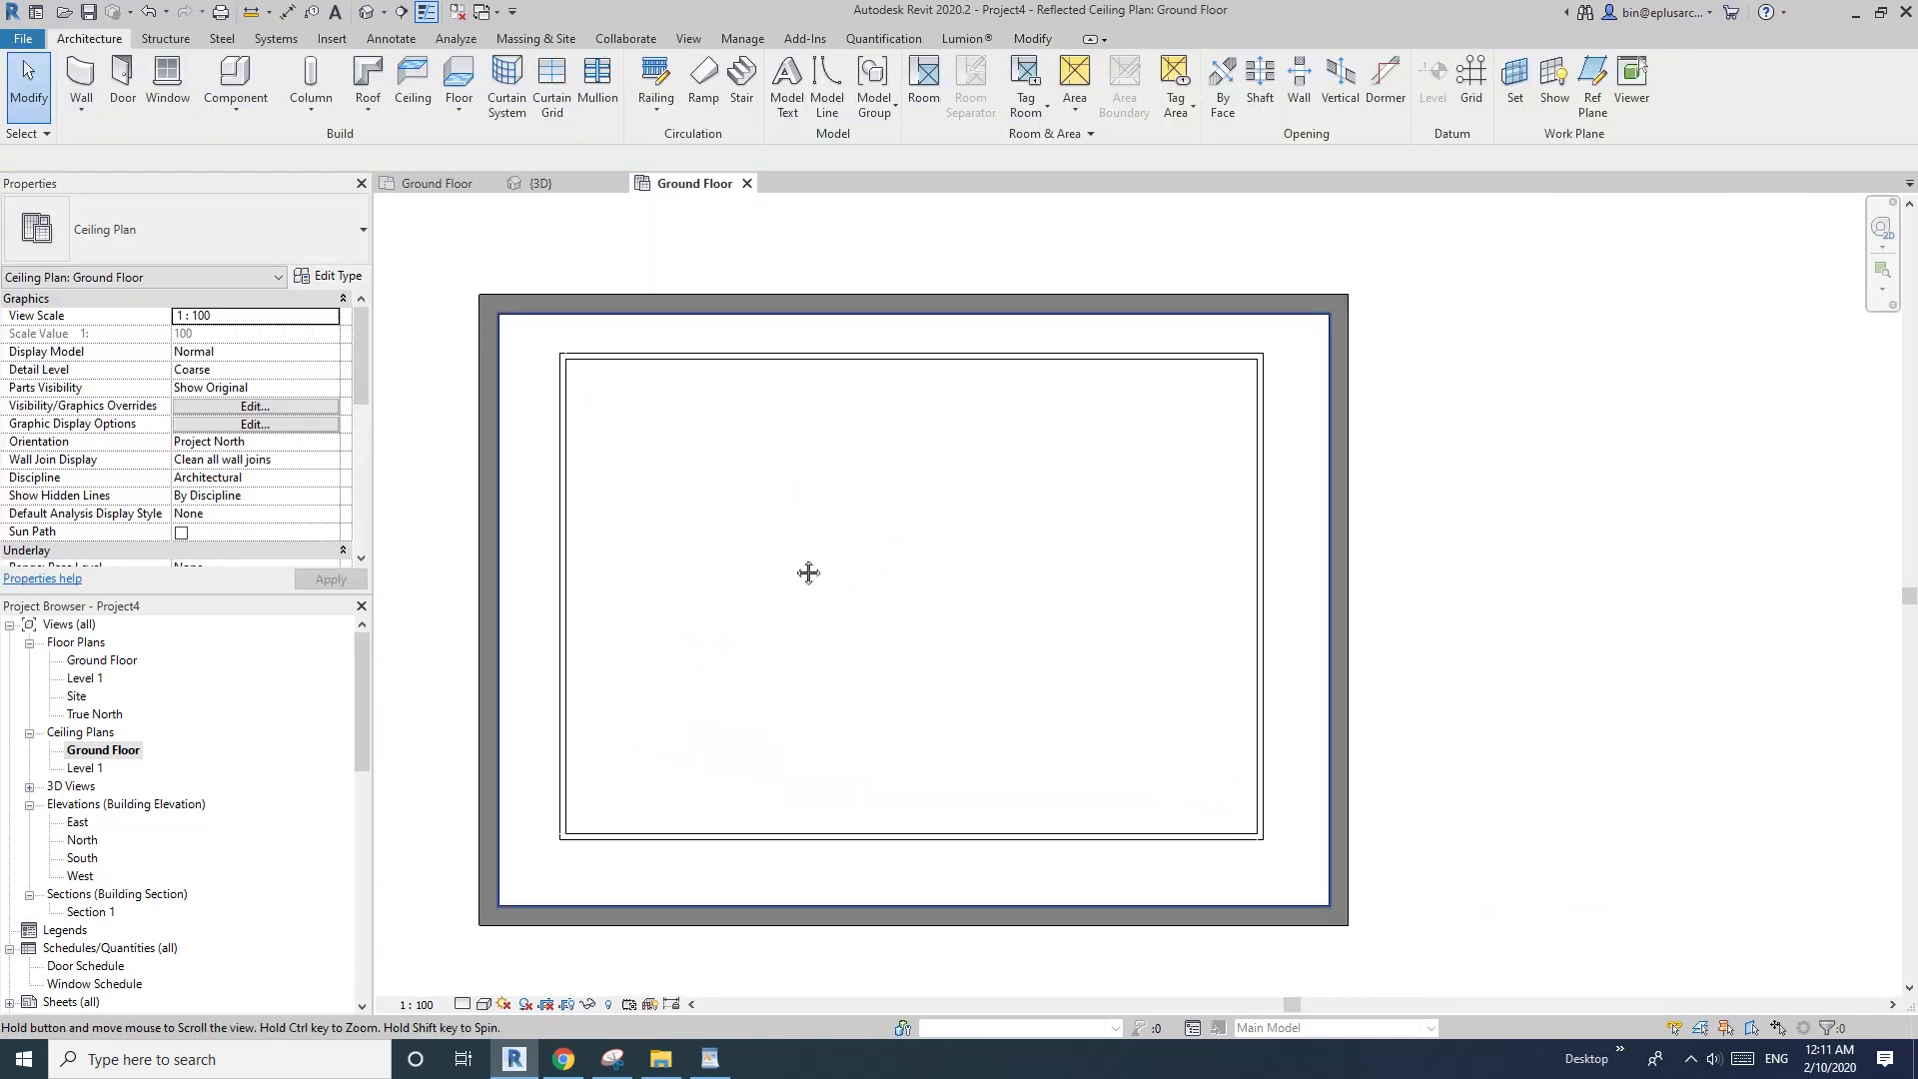
- Open the default 3D view and look at the copied room from below at an angle
left_click(373, 13)
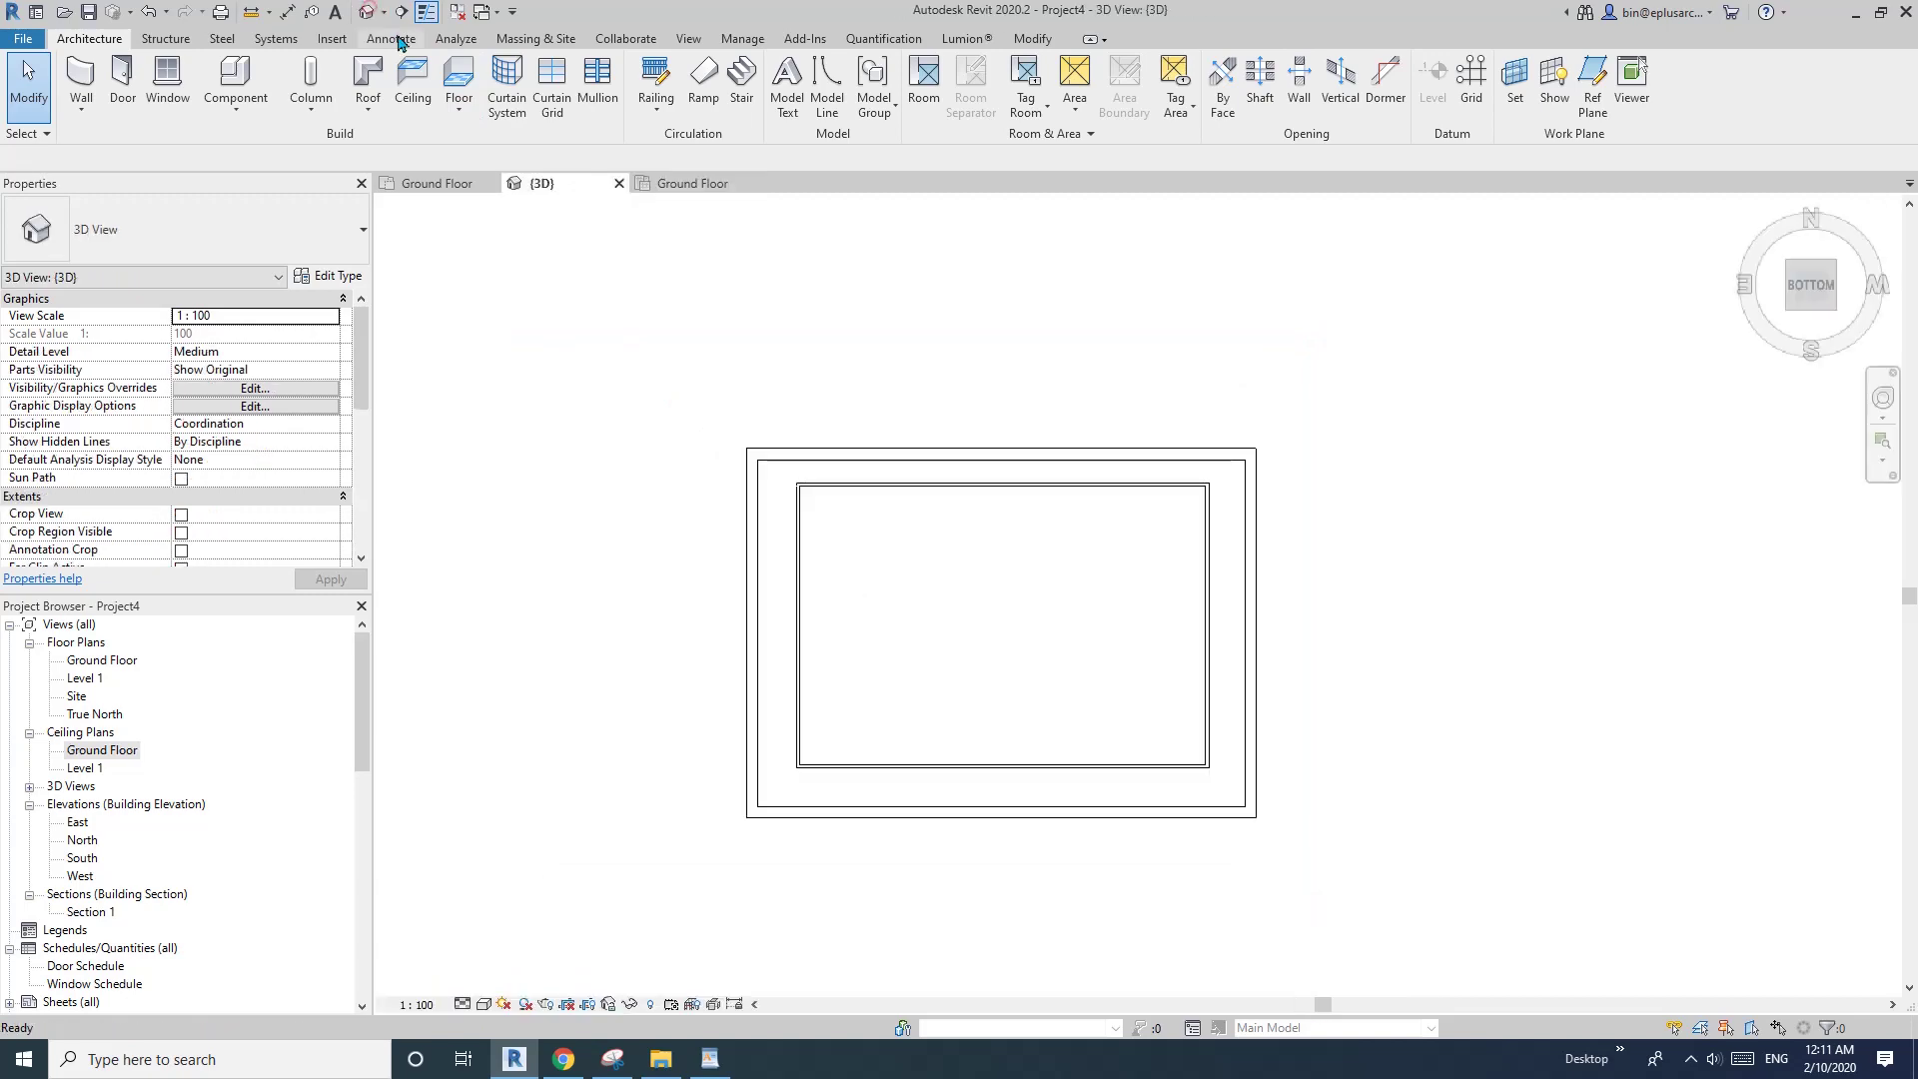
middle_click_drag(886, 373, 930, 615, "shift")
scroll(930, 614, "up", 4)
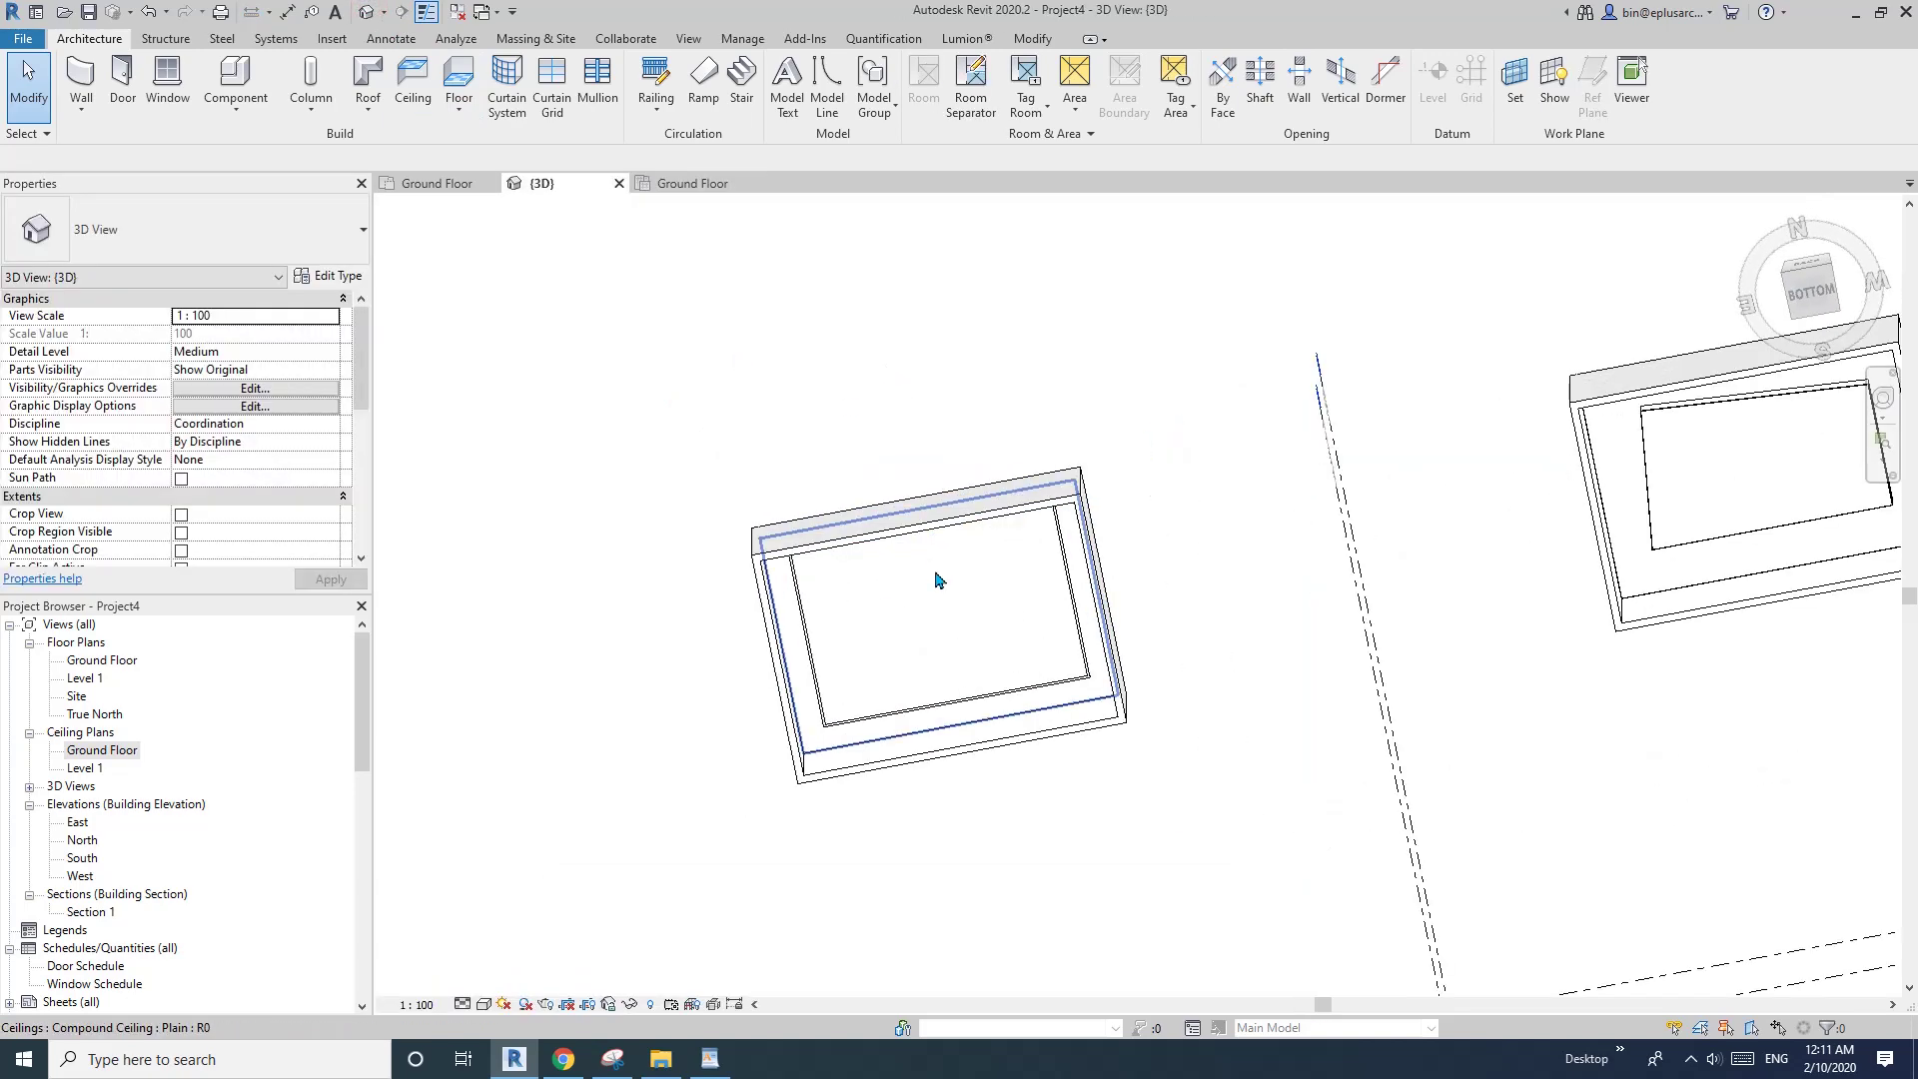
- Crop the 3D view around a brick veneer wall of the copied room with Selection Box and inspect the bulkhead
left_click(845, 516)
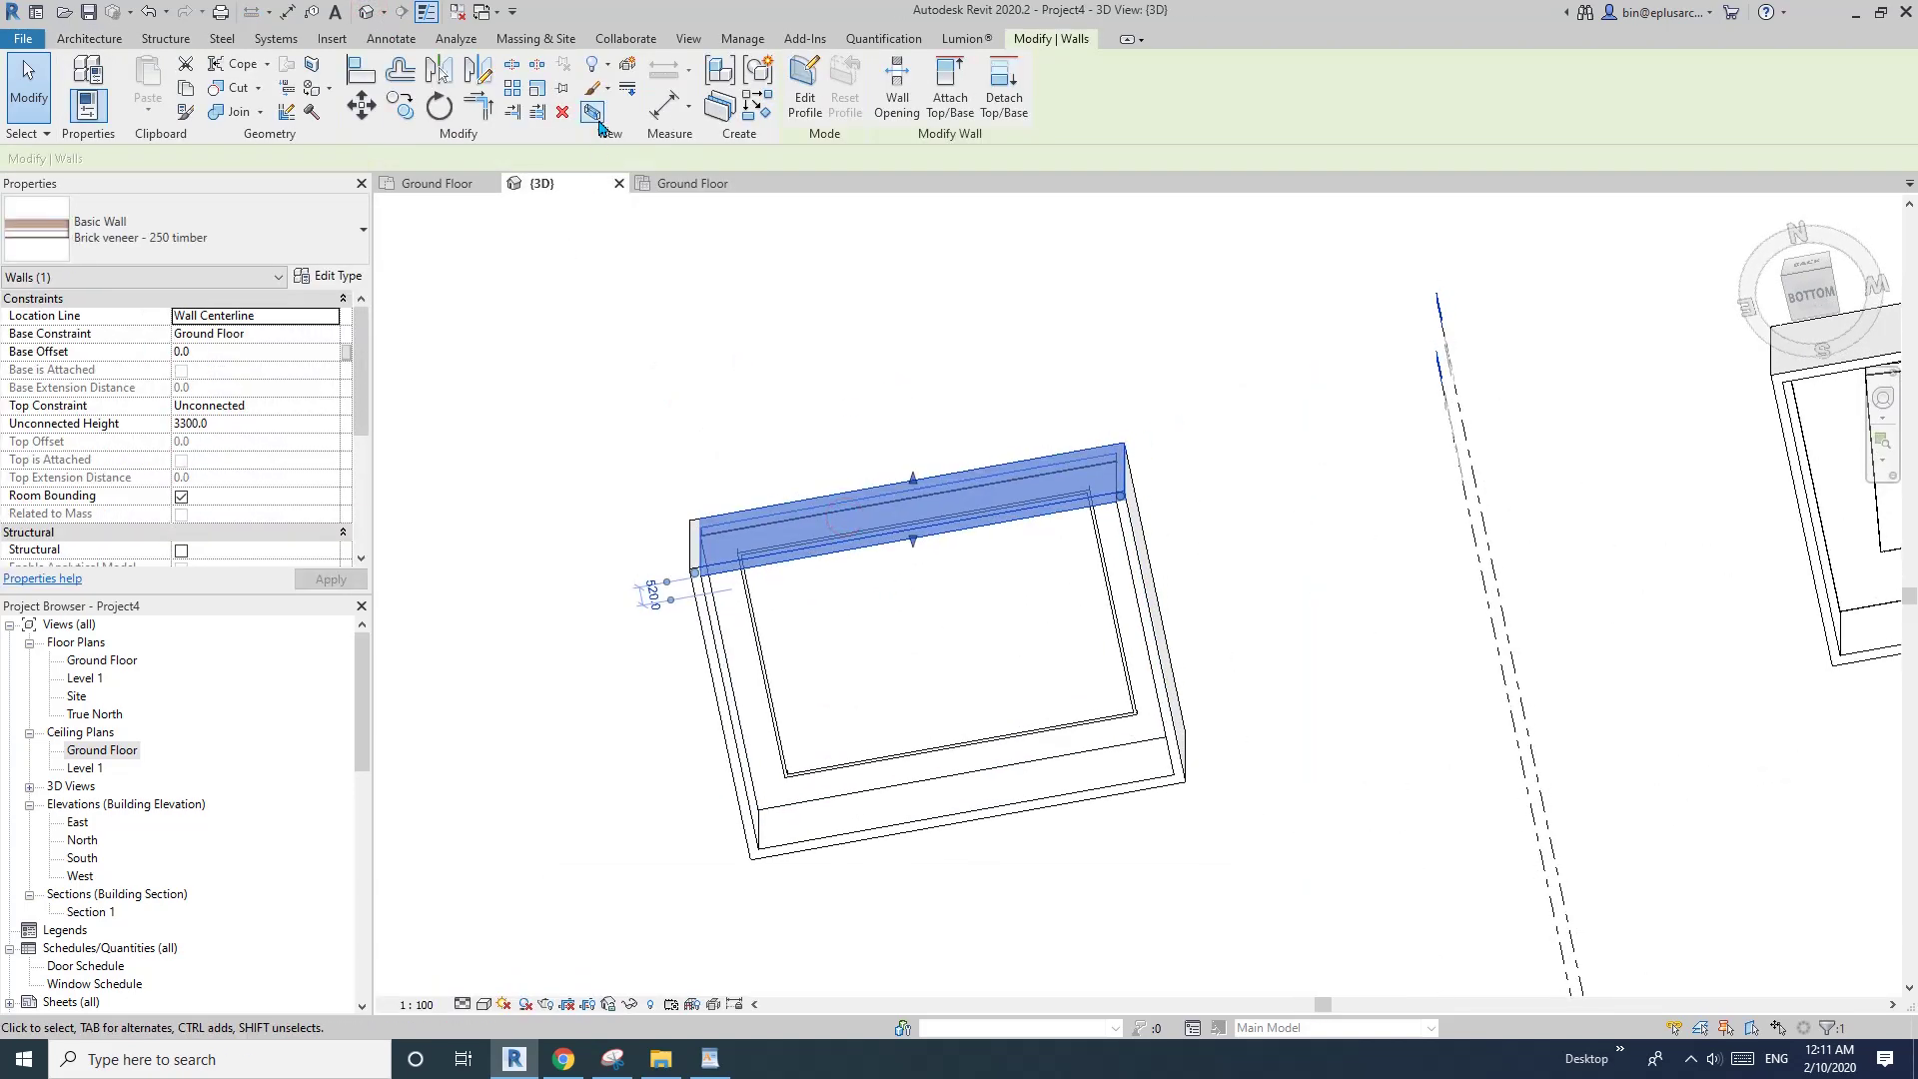
left_click(593, 112)
scroll(1207, 548, "down", 3)
middle_click_drag(1207, 549, 884, 509, "shift")
key("Escape")
scroll(899, 519, "up", 2)
left_click(886, 445)
middle_click_drag(1065, 536, 921, 617)
key("Escape")
scroll(950, 596, "down", 1)
scroll(921, 614, "up", 2)
scroll(871, 635, "down", 5)
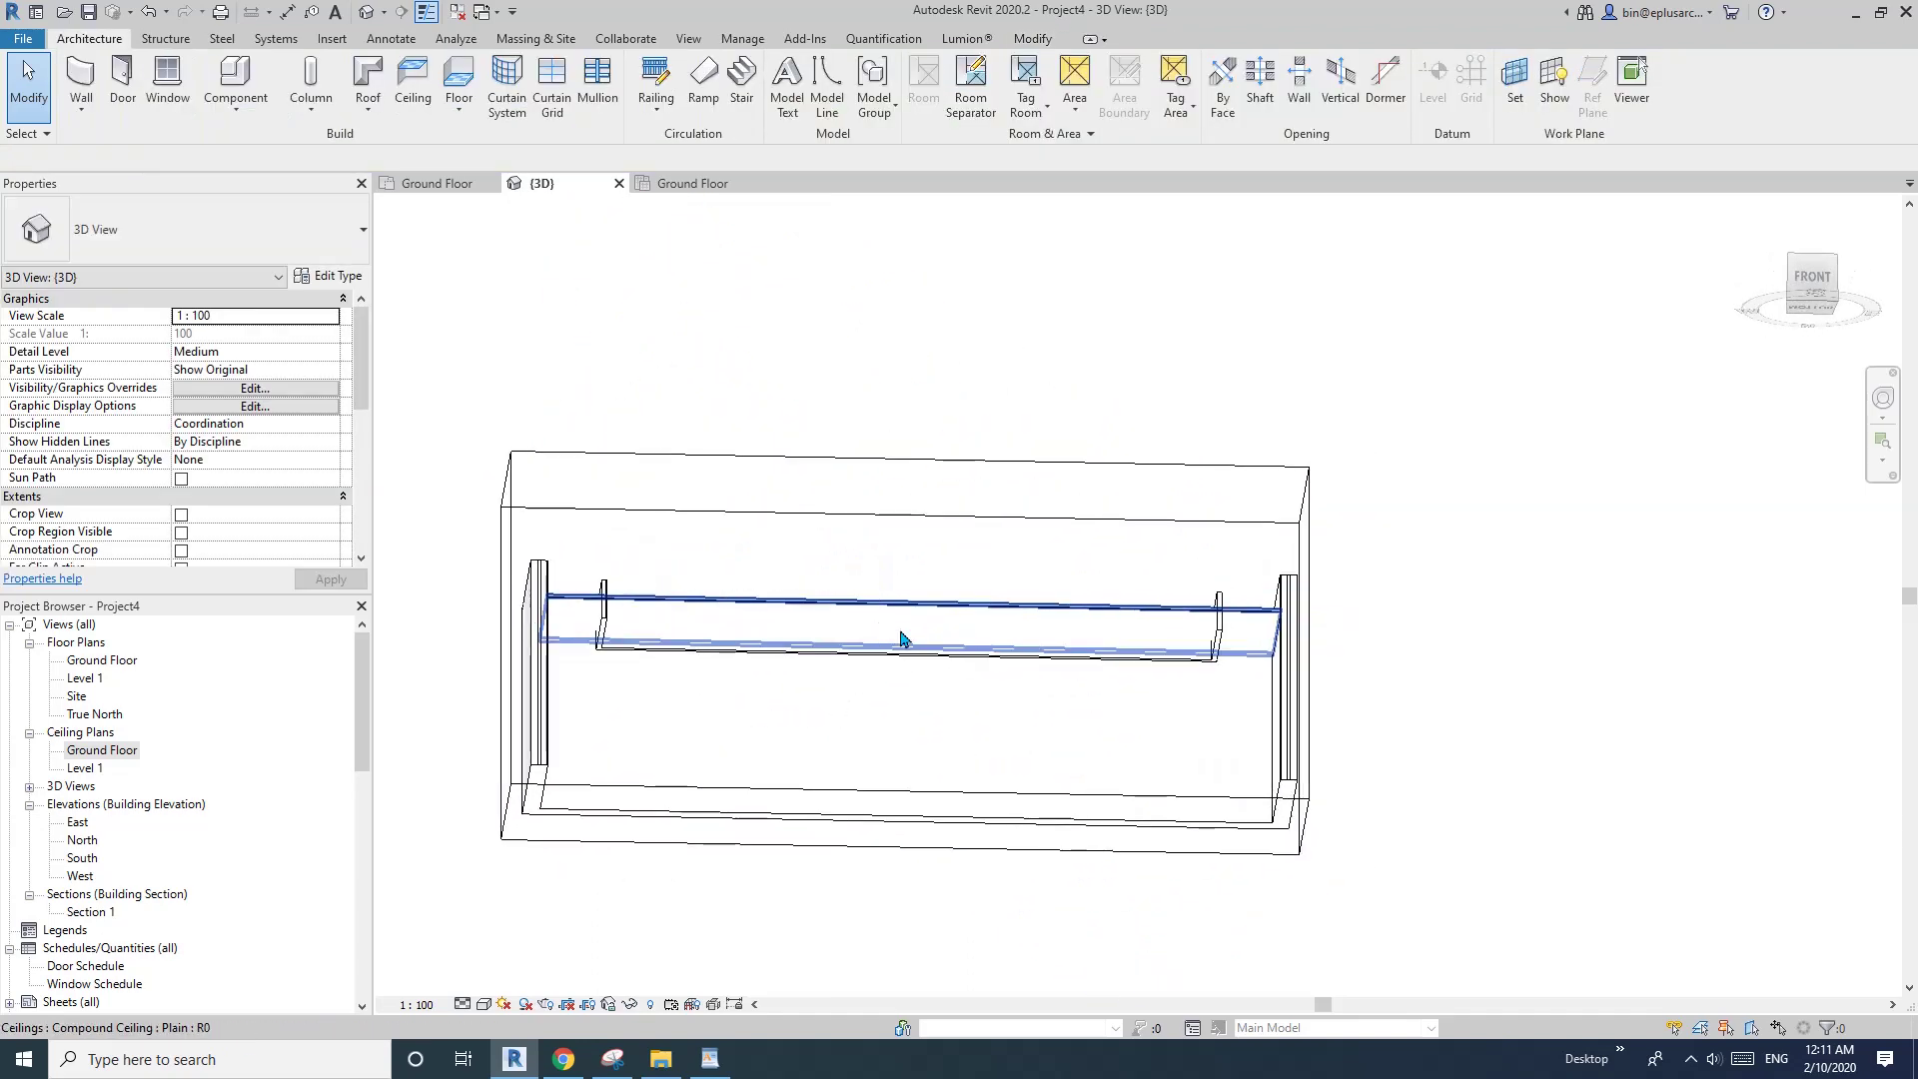
scroll(237, 499, "down", 4)
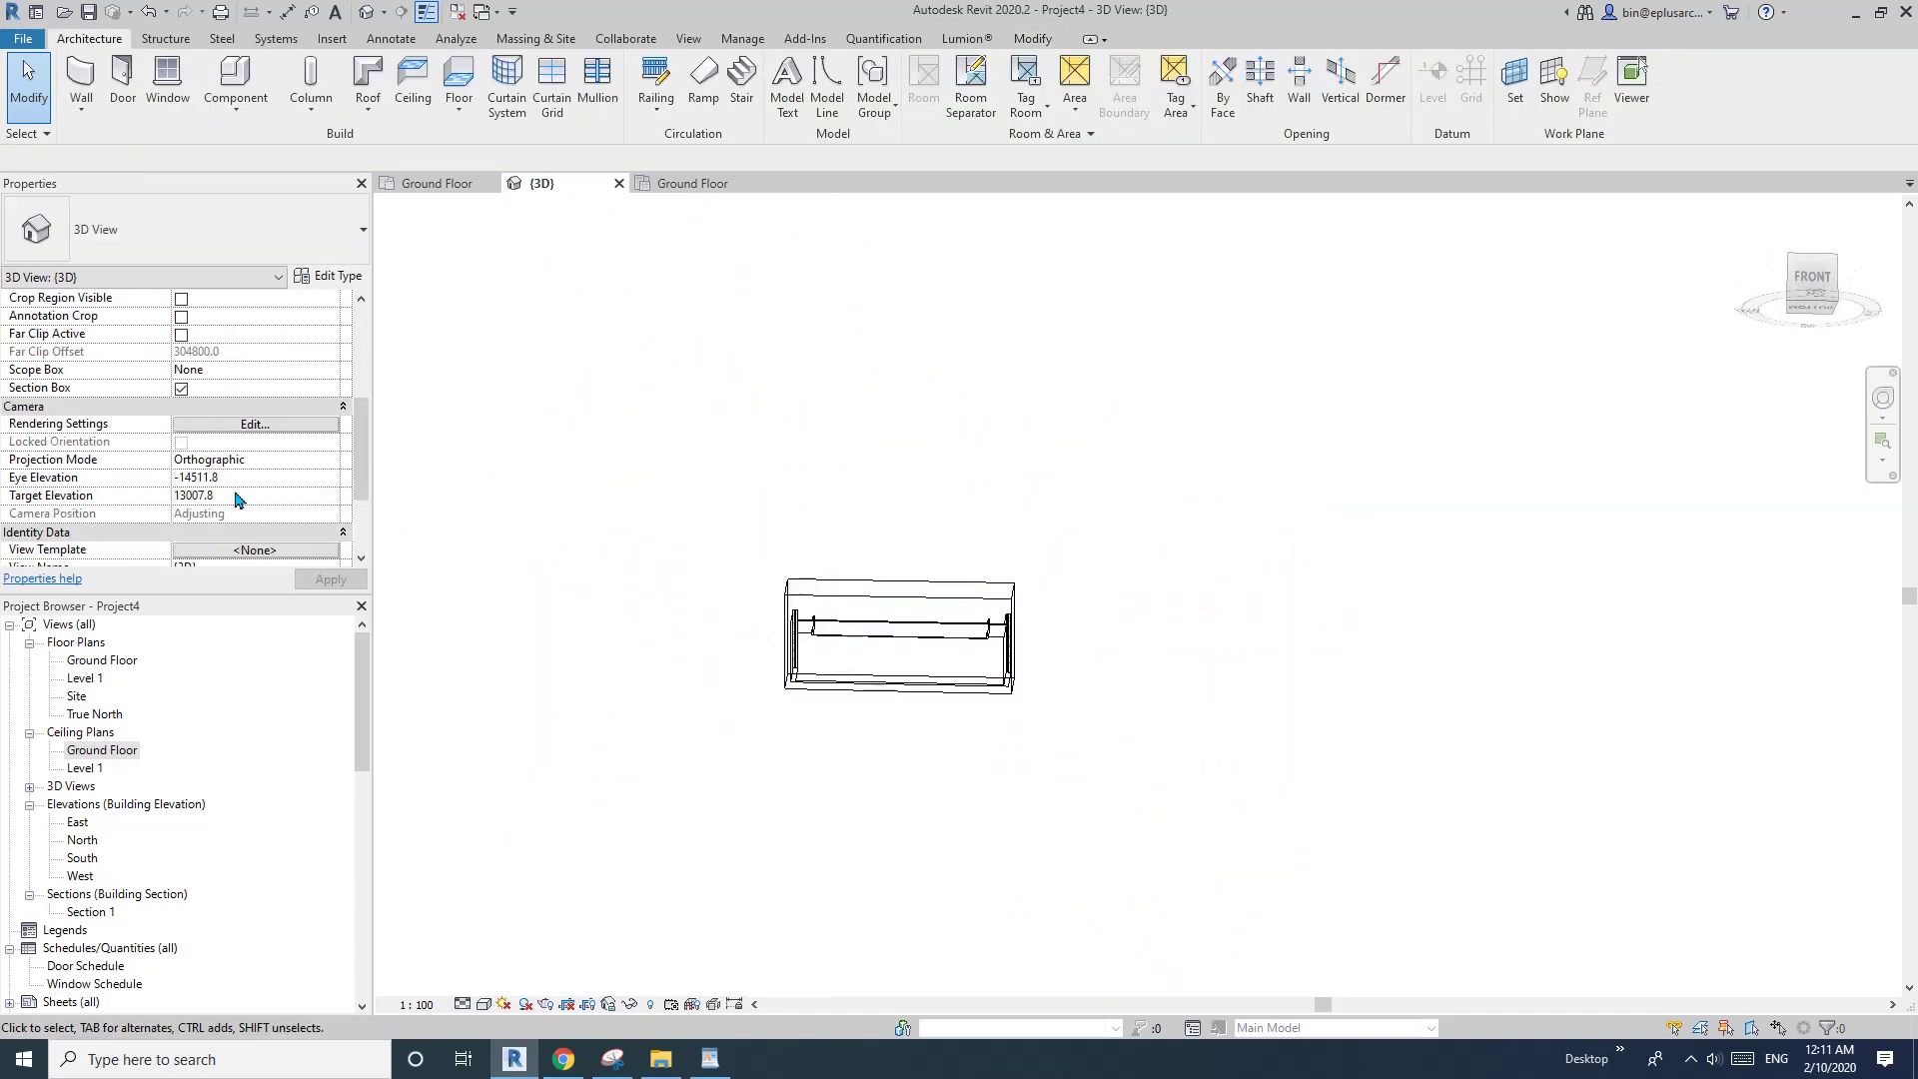
- Turn off the 3D view's section box and look at the copied room's stud walls from below
left_click(181, 389)
middle_click_drag(800, 581, 1114, 600, "shift")
scroll(1114, 599, "up", 8)
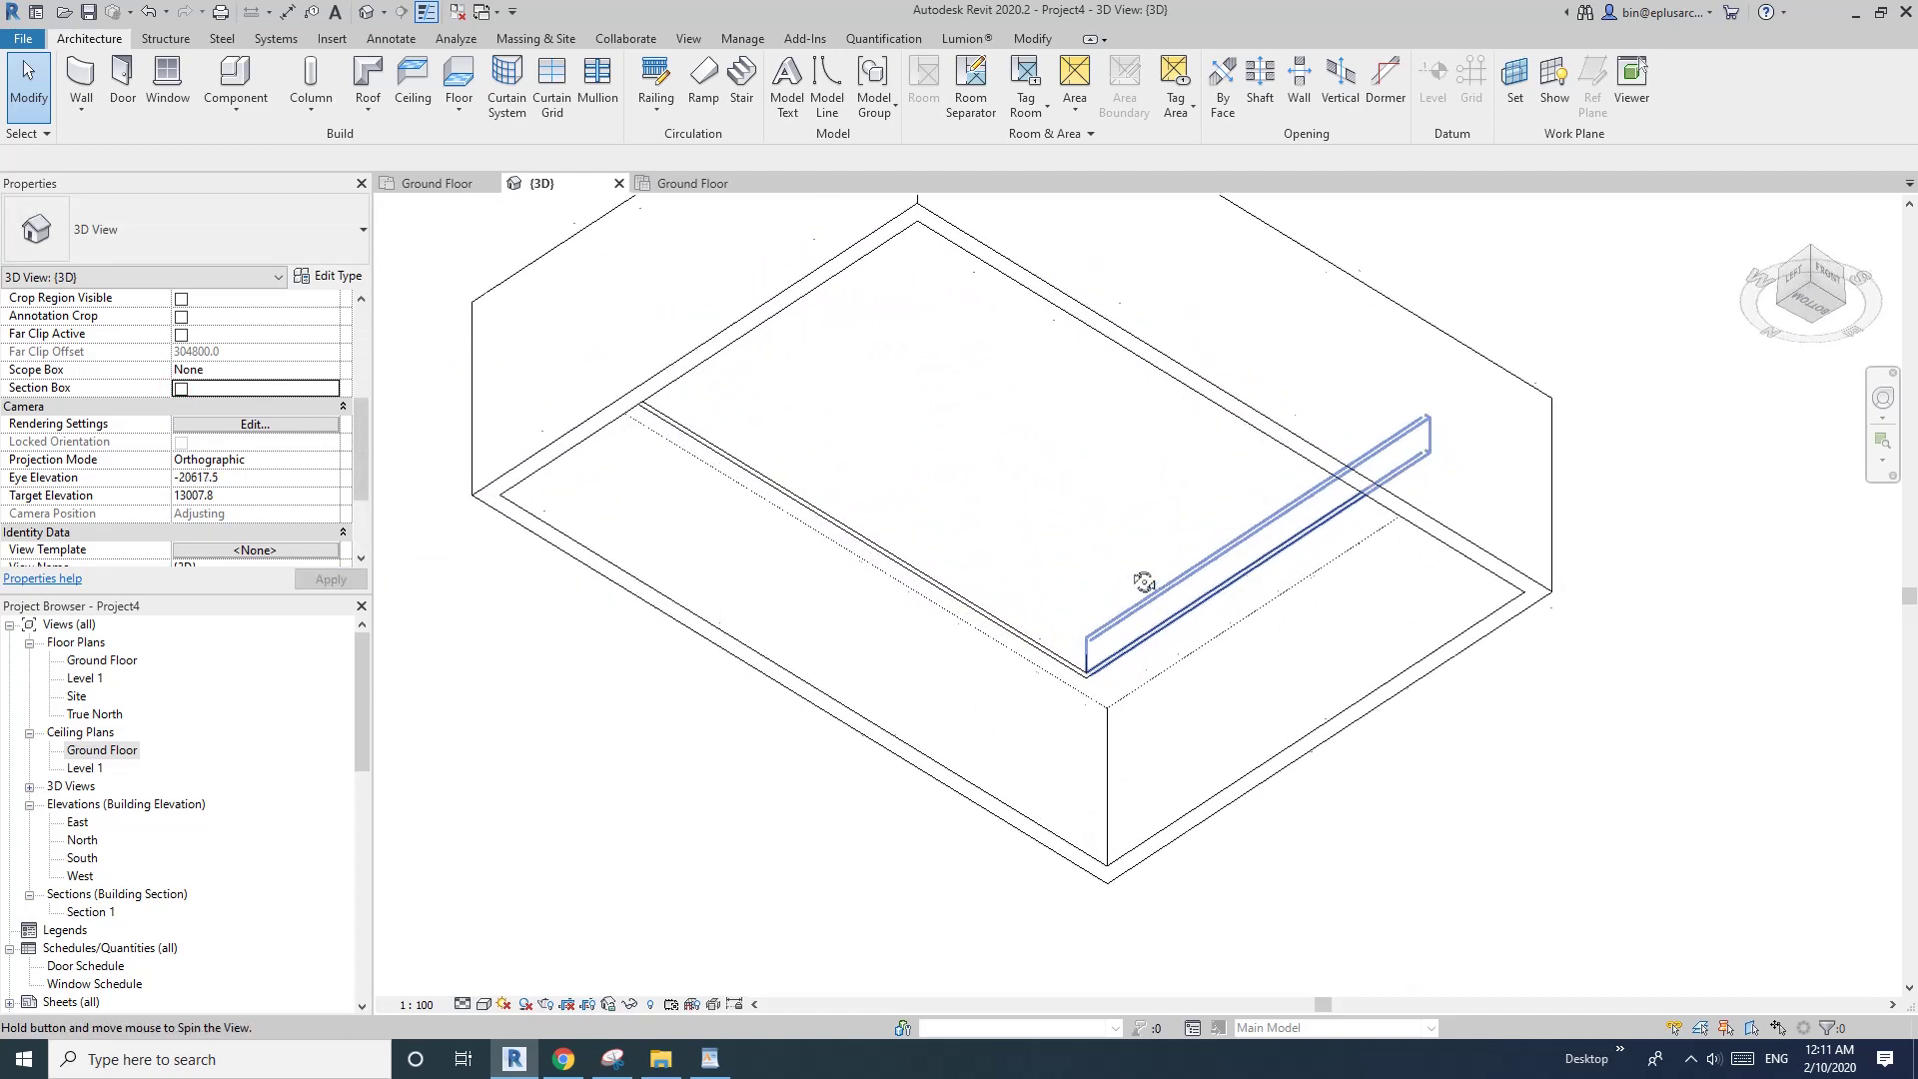
scroll(1134, 606, "down", 1)
middle_click_drag(1019, 626, 973, 648, "shift")
scroll(946, 689, "up", 1)
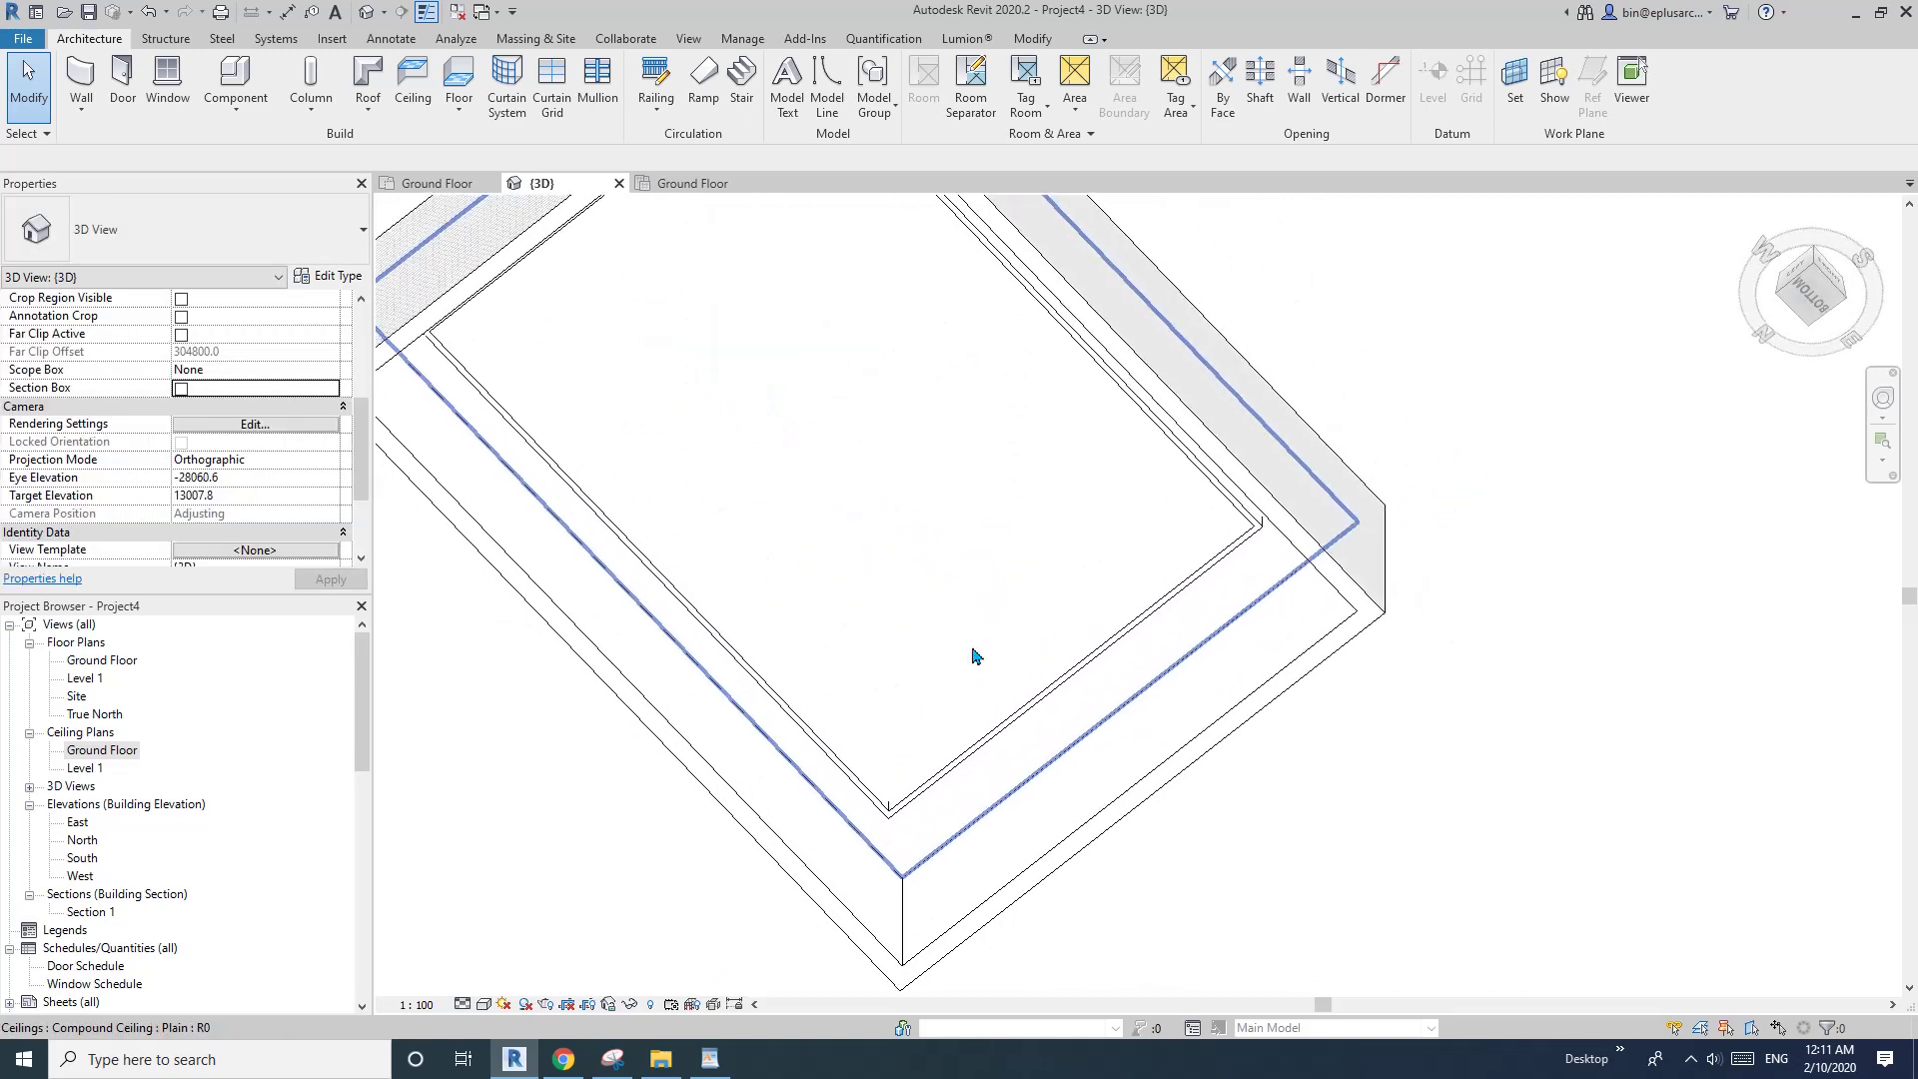
- Select the chain of four stud walls in the copied room and check their base and top offsets
key("Tab")
left_click(1079, 676)
scroll(1049, 699, "down", 5)
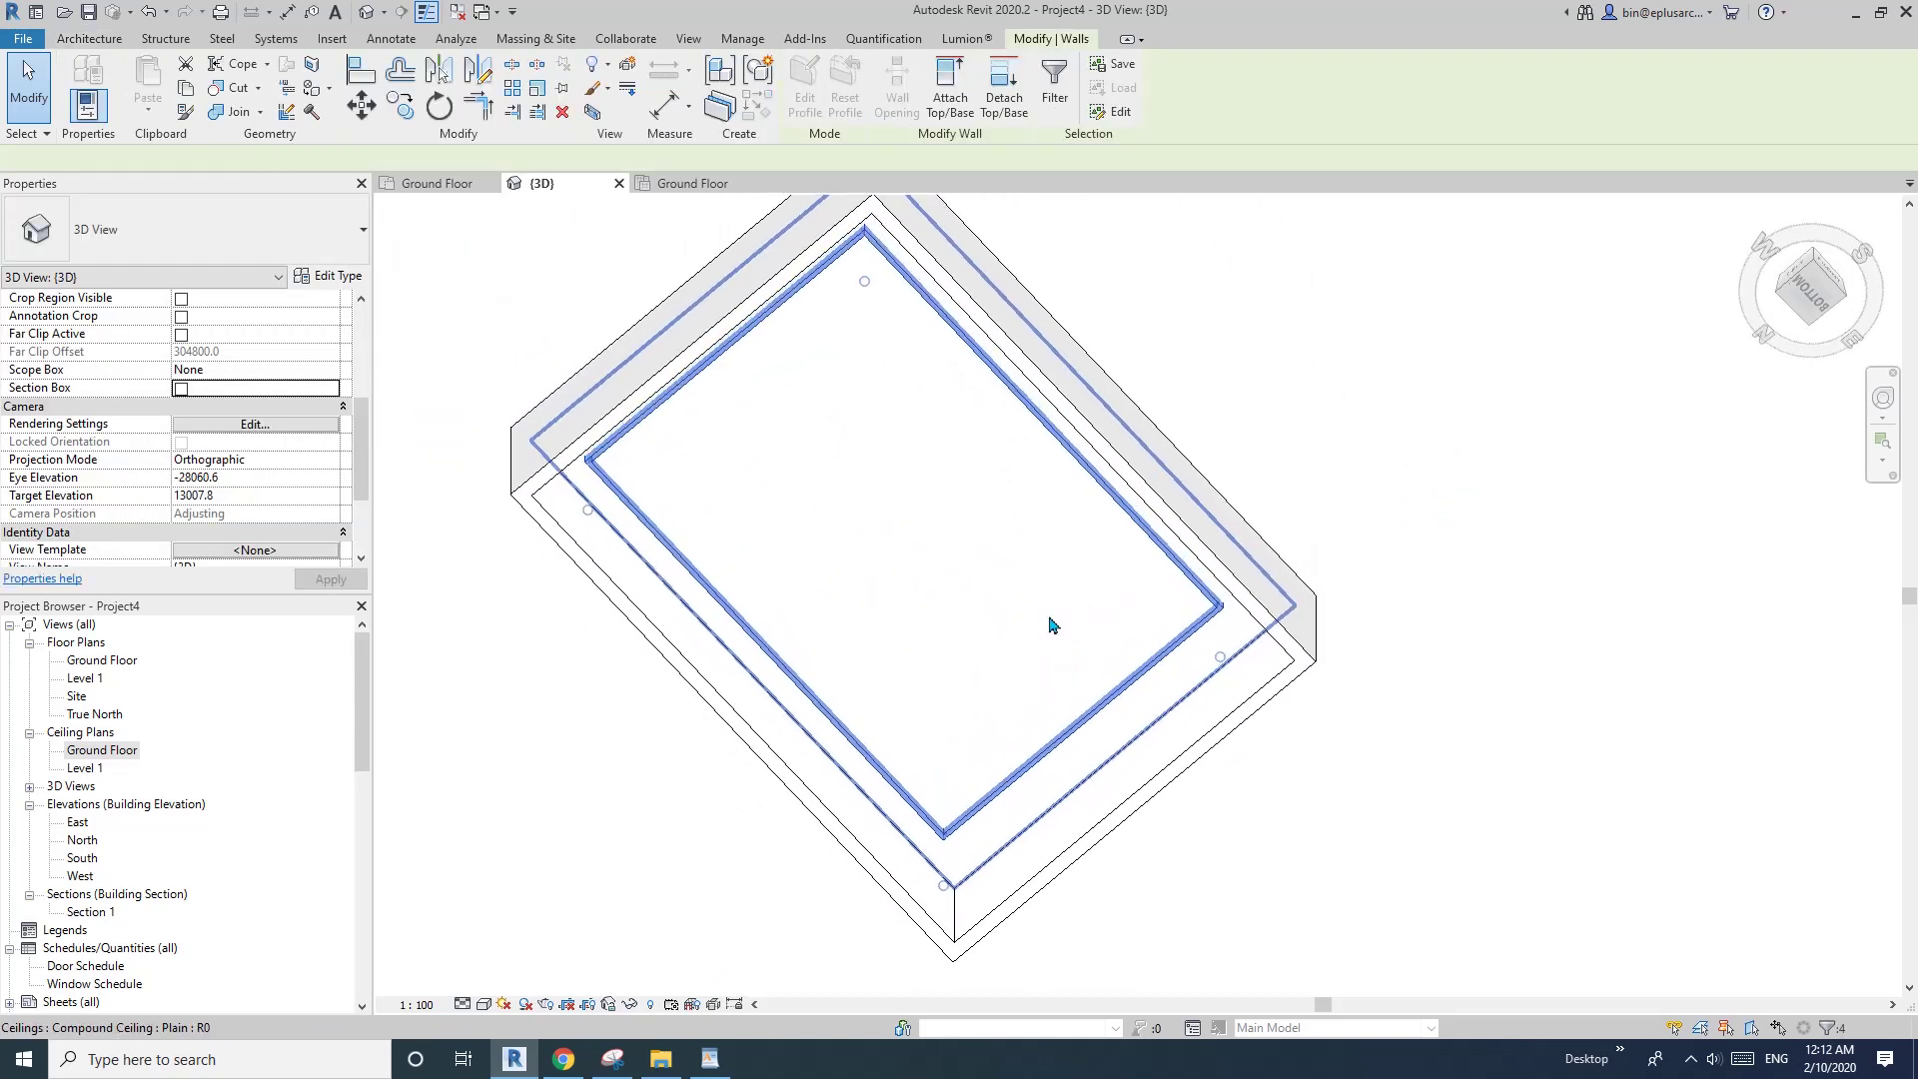
middle_click_drag(1039, 587, 947, 596, "shift")
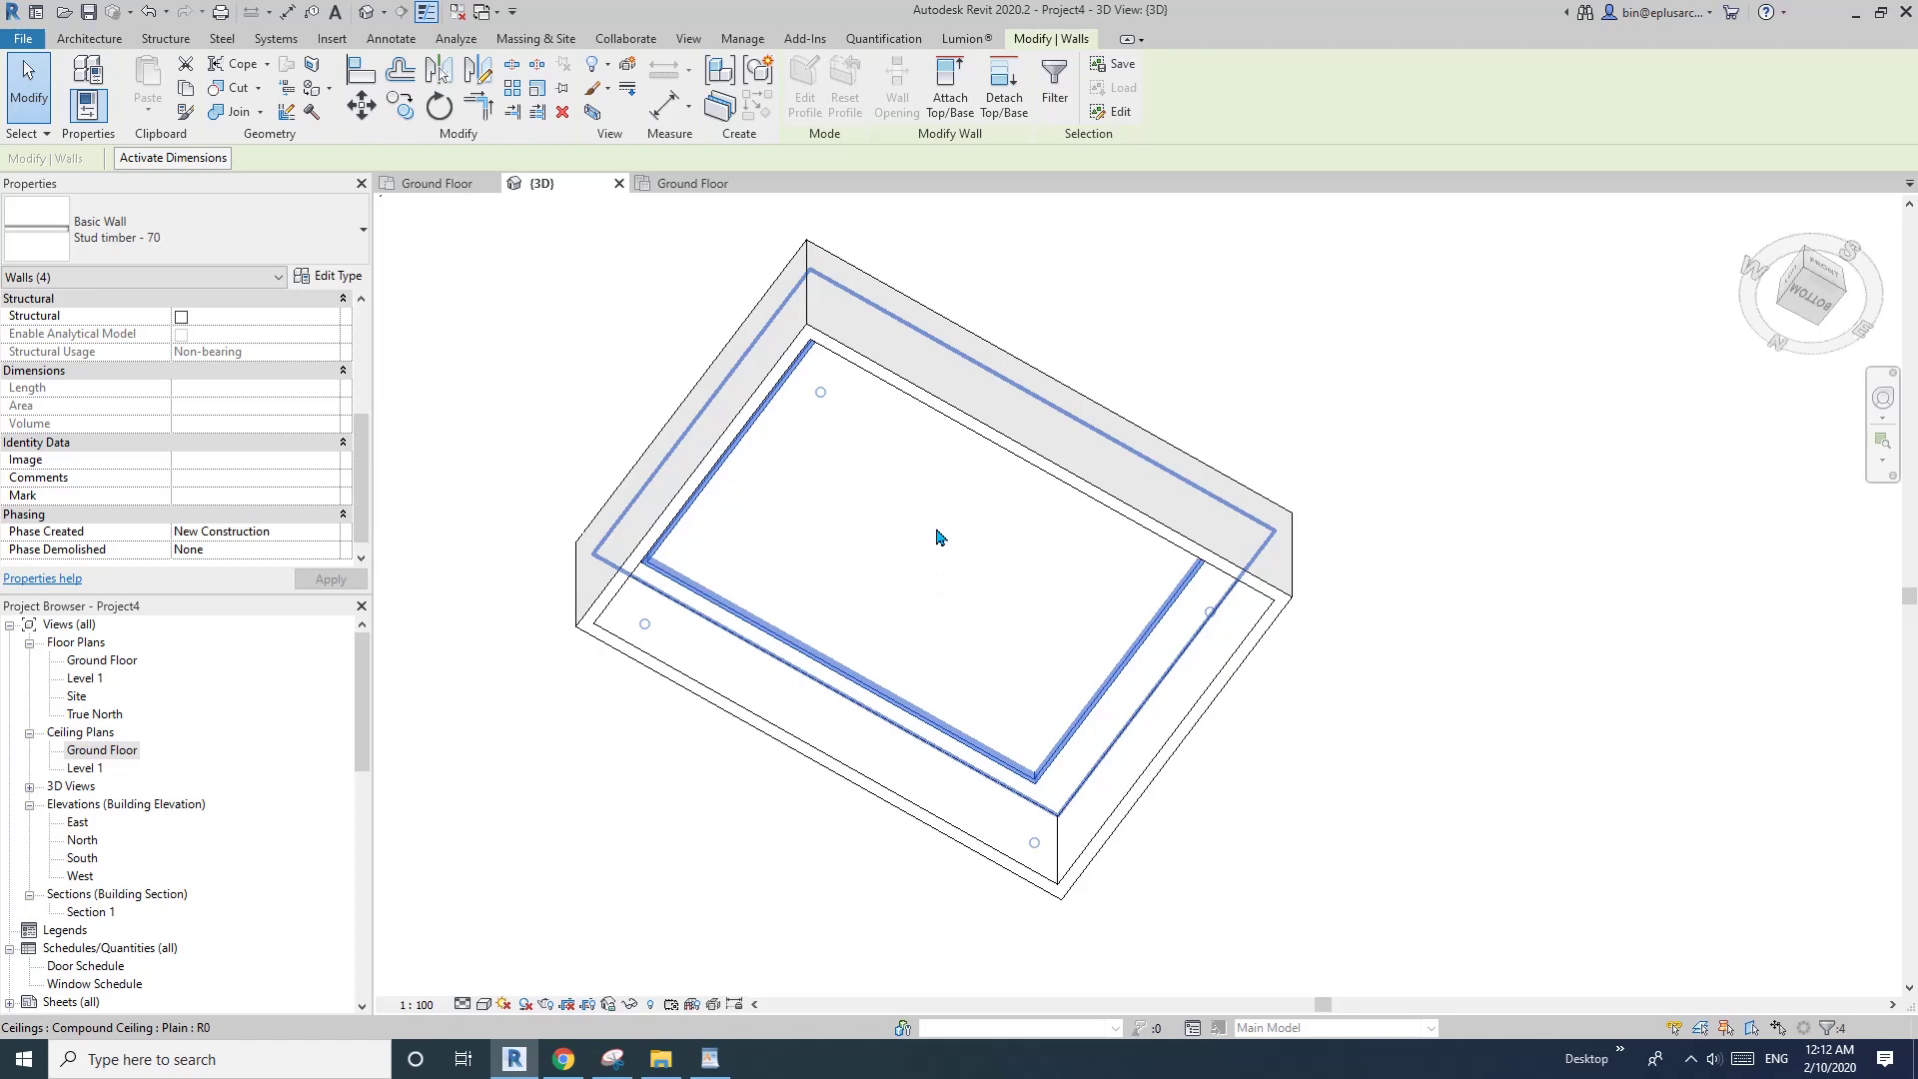
middle_click_drag(1018, 464, 1010, 504, "shift")
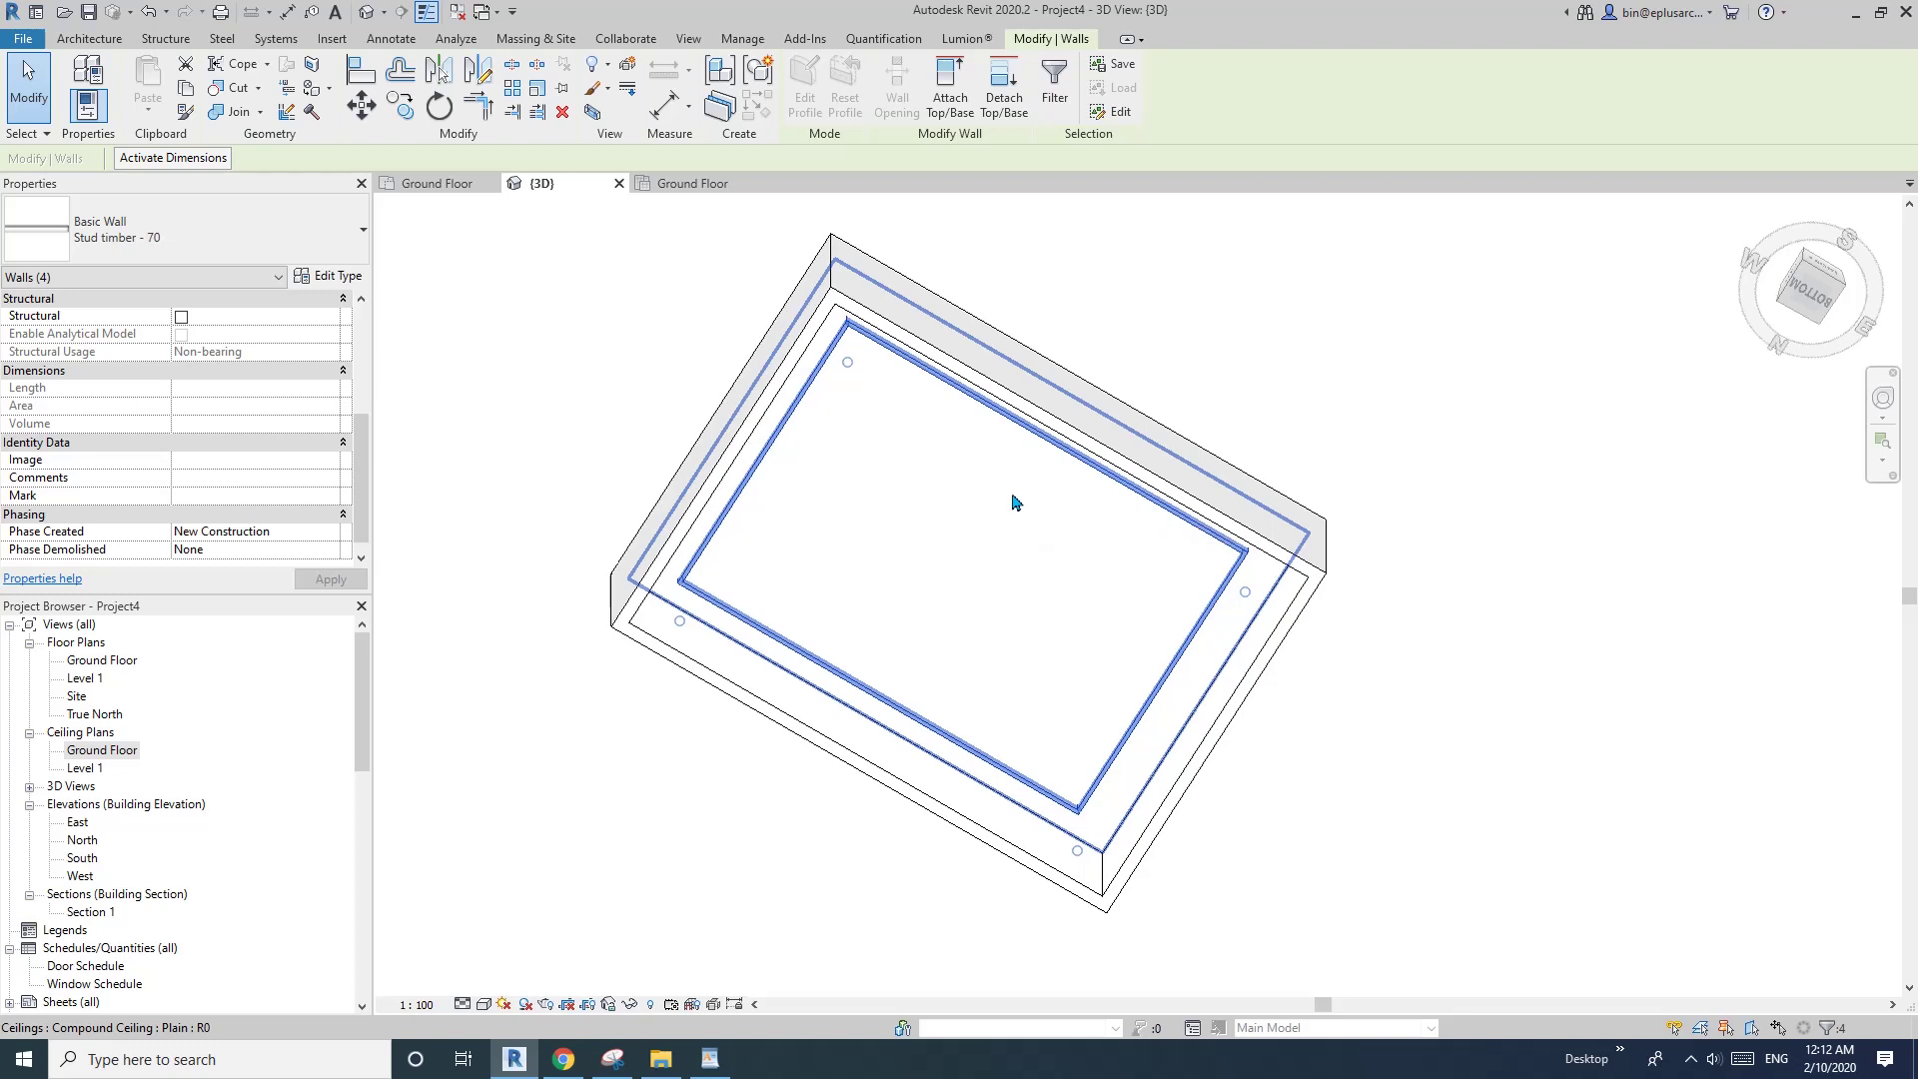
middle_click_drag(1007, 517, 712, 586, "shift")
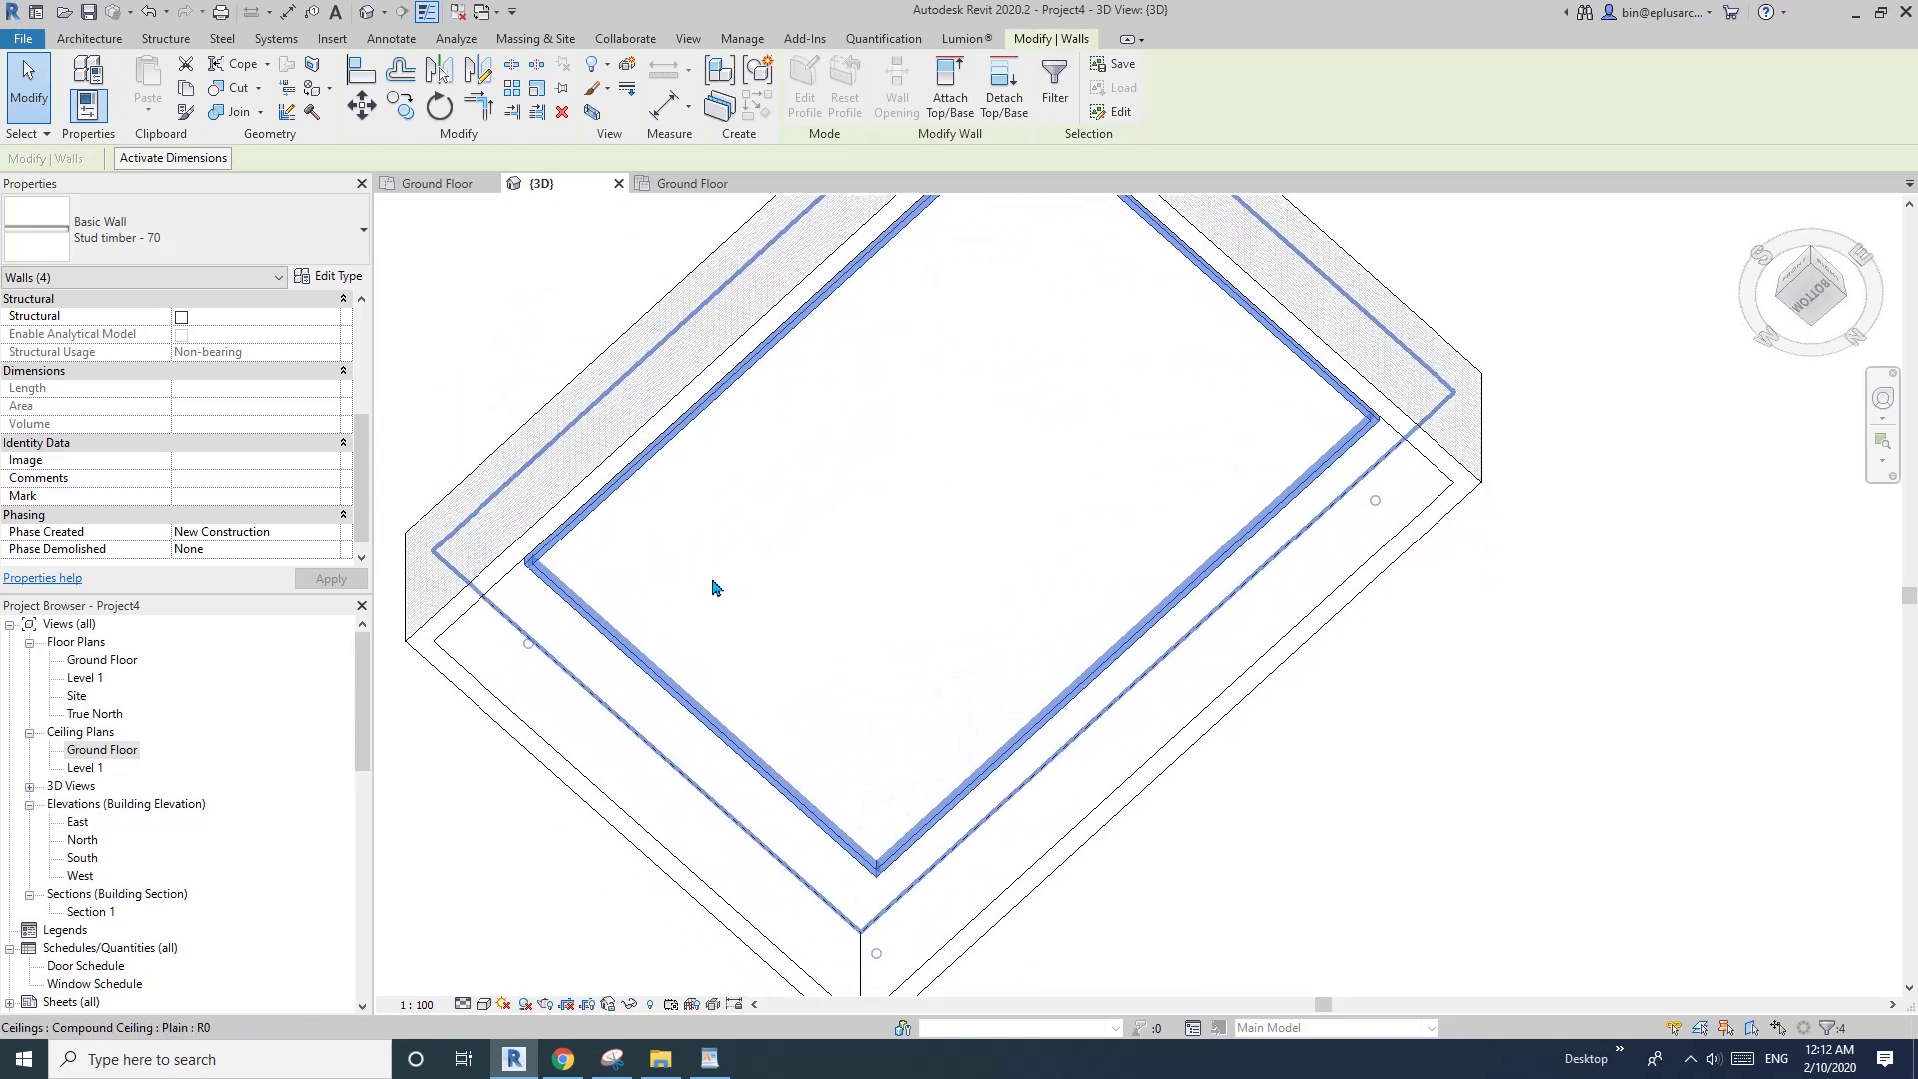
left_click(366, 403)
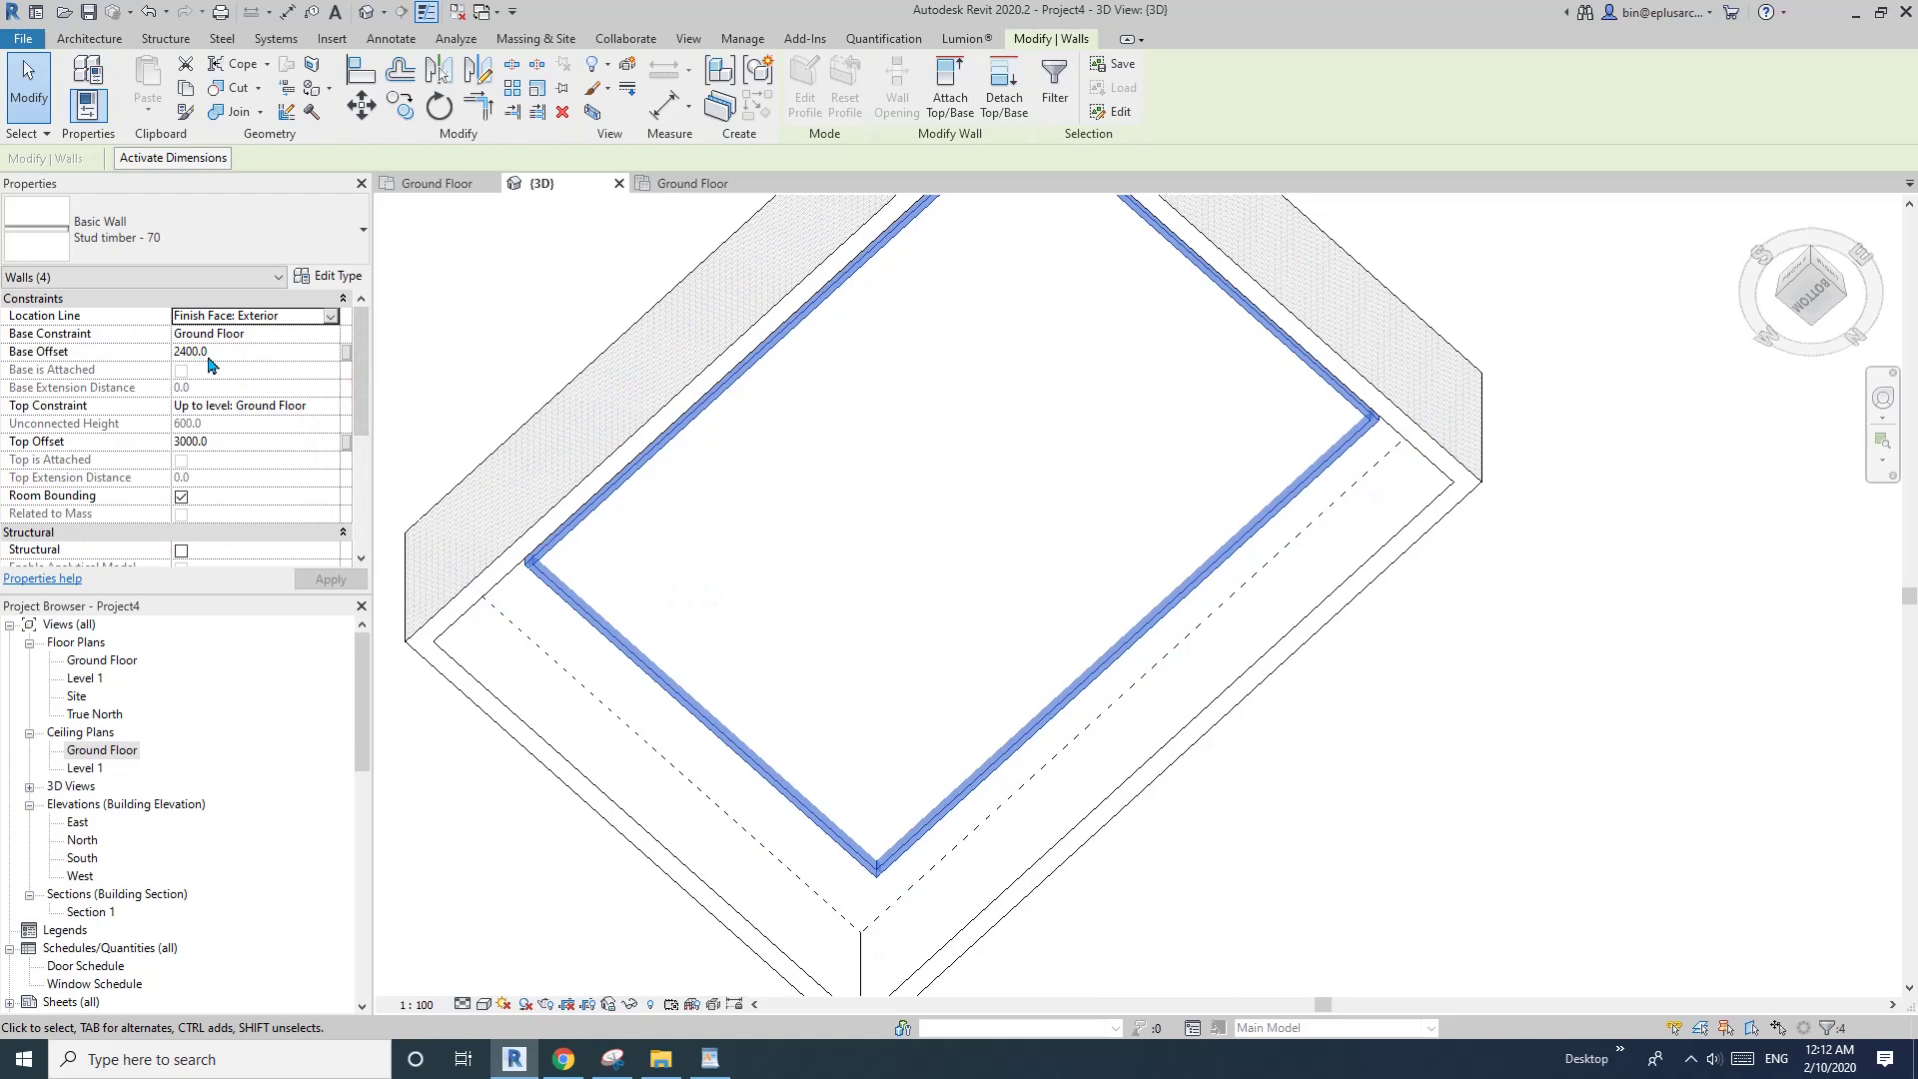
- Set the height offset of the copied room's existing ceiling to 3000 mm
left_click(599, 686)
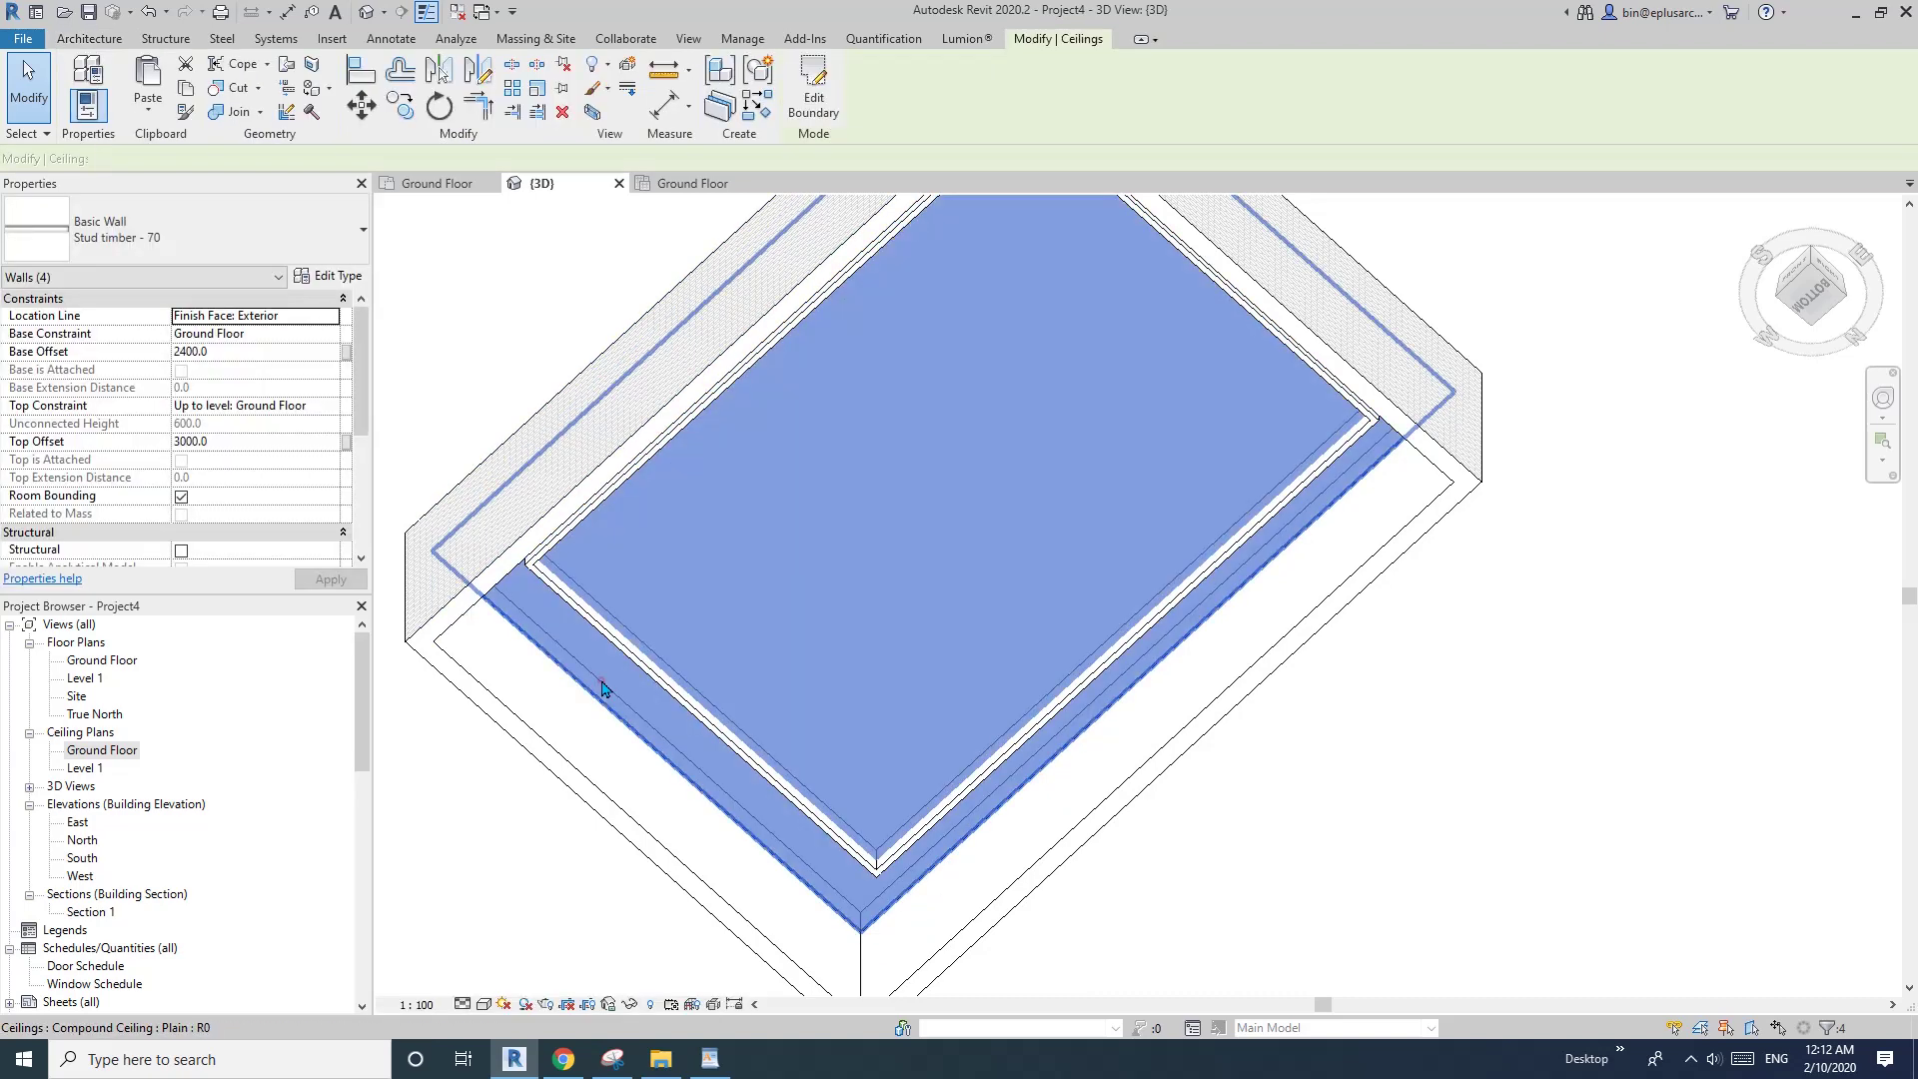
left_click(269, 338)
type("3000")
left_click(574, 376)
scroll(577, 377, "down", 1)
middle_click_drag(804, 519, 1329, 541, "shift")
scroll(1209, 545, "down", 1)
middle_click_drag(1126, 586, 1090, 553)
middle_click_drag(523, 328, 514, 301)
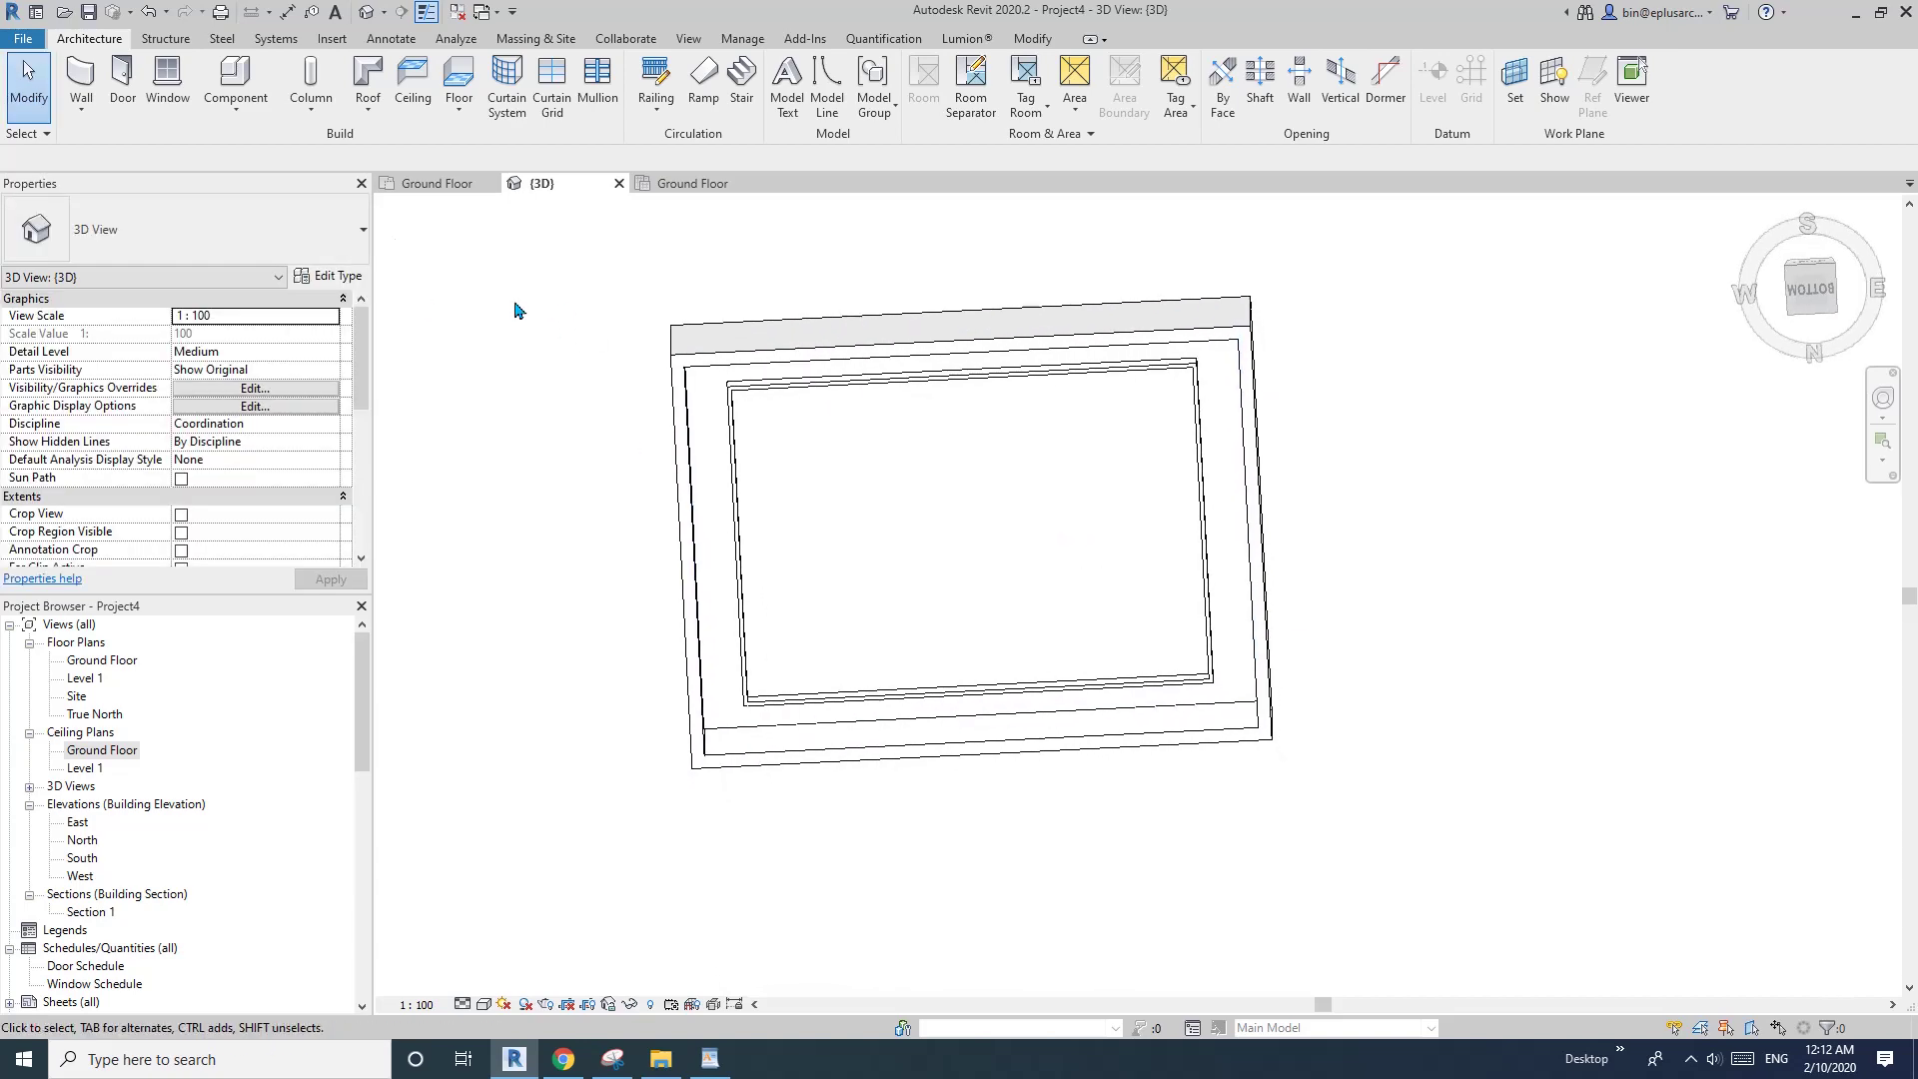
- Place an automatic Plain ceiling at 2400 mm in the ring between the brick walls and the stud walls
left_click(1815, 291)
middle_click_drag(1770, 829, 1025, 656)
scroll(1248, 667, "up", 3)
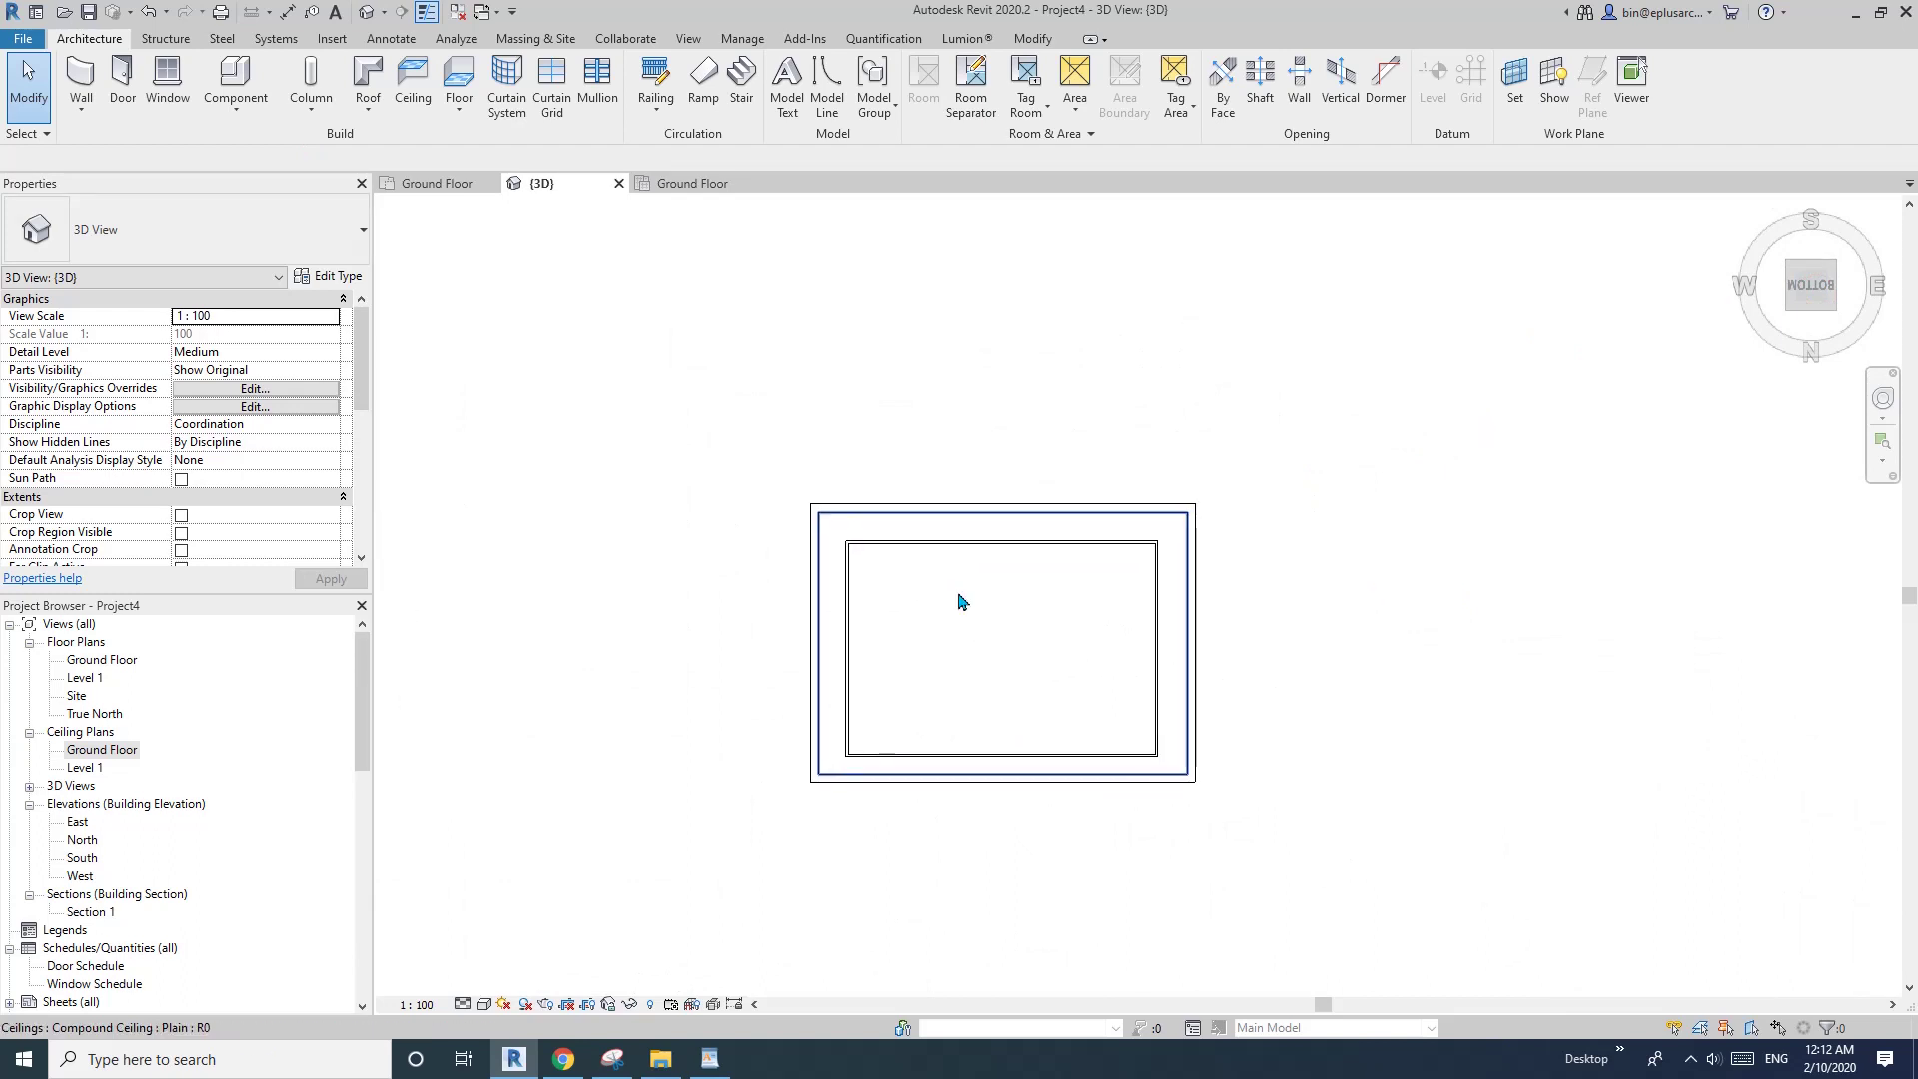
left_click(412, 80)
scroll(936, 512, "up", 2)
middle_click_drag(936, 512, 835, 512)
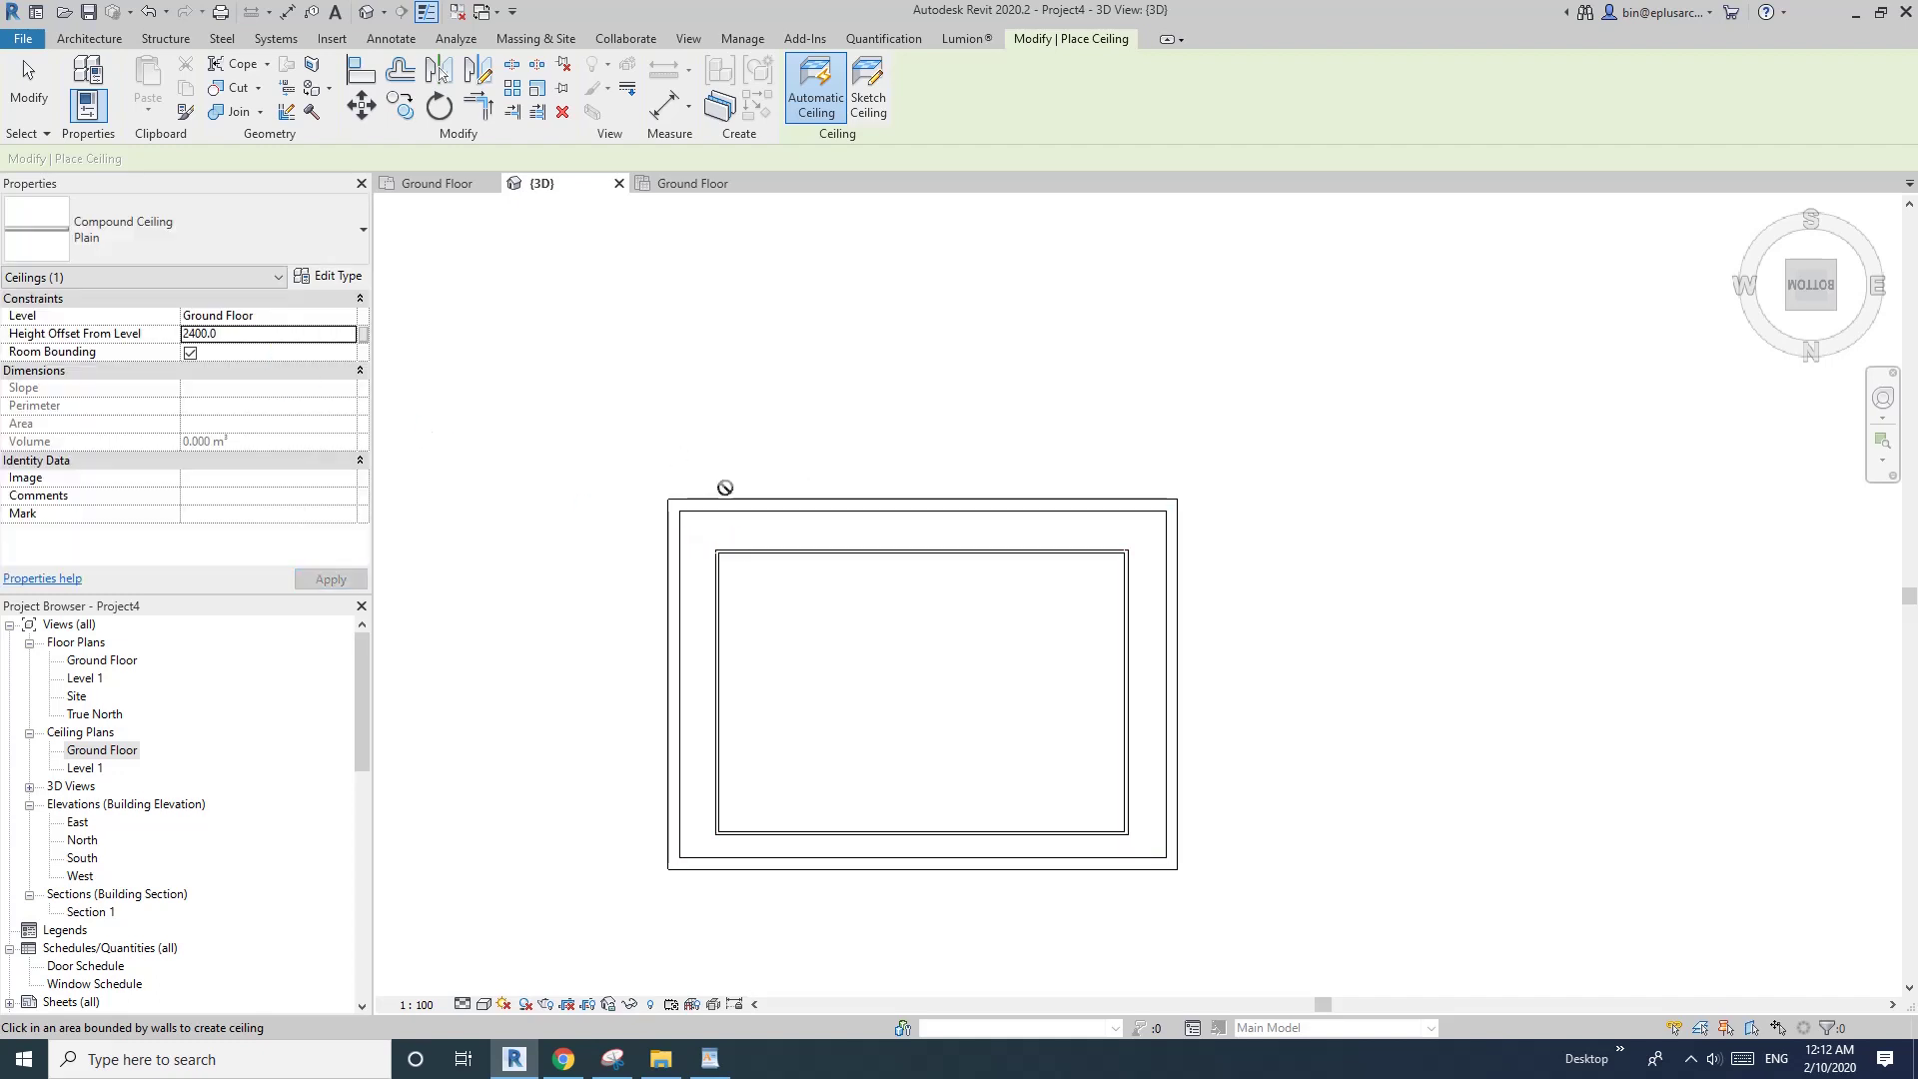
left_click(733, 536)
middle_click_drag(893, 587, 843, 659, "shift")
key("Escape")
- Examine from below how the new ring ceiling meets the stud walls at a bulkhead corner
scroll(839, 699, "up", 3)
left_click(786, 687)
middle_click_drag(936, 609, 833, 645)
key("Escape")
scroll(805, 668, "up", 3)
scroll(1079, 546, "down", 2)
middle_click_drag(1079, 546, 879, 593)
scroll(620, 675, "up", 2)
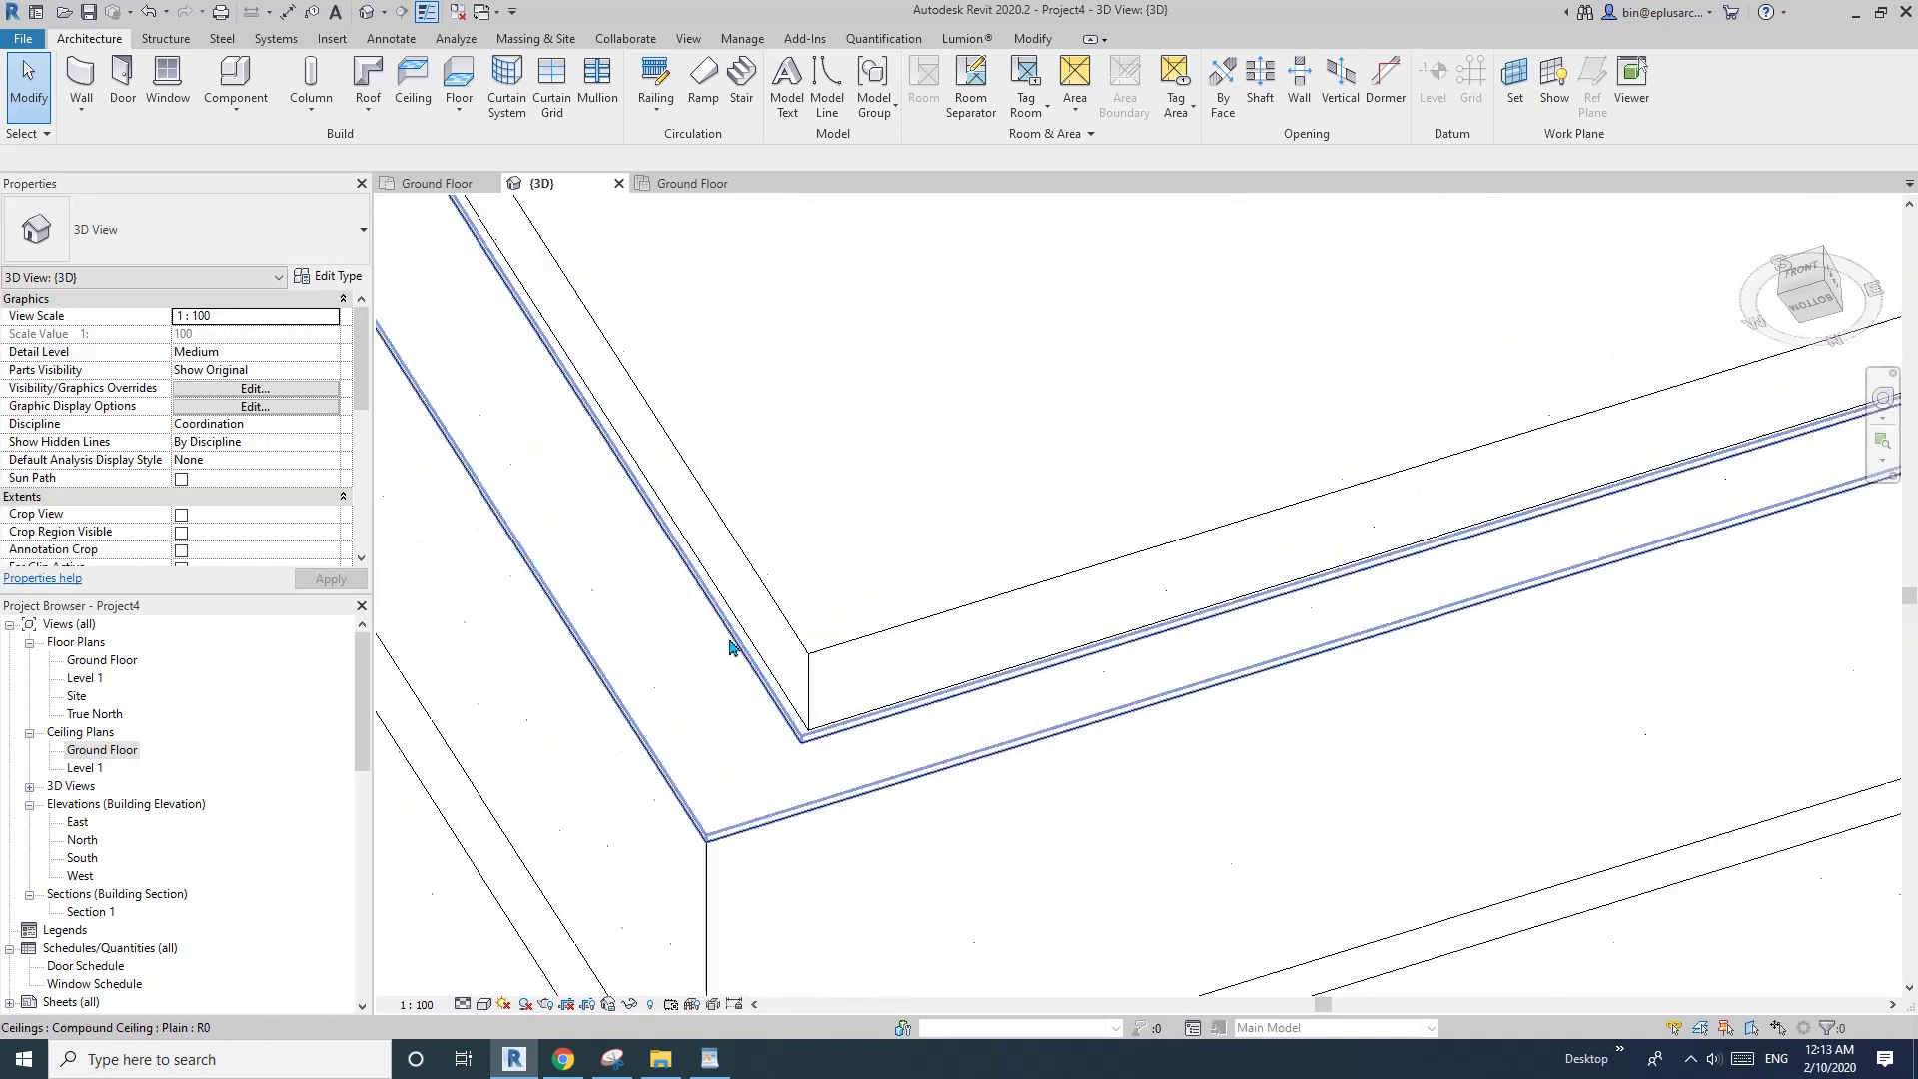
scroll(753, 630, "up", 2)
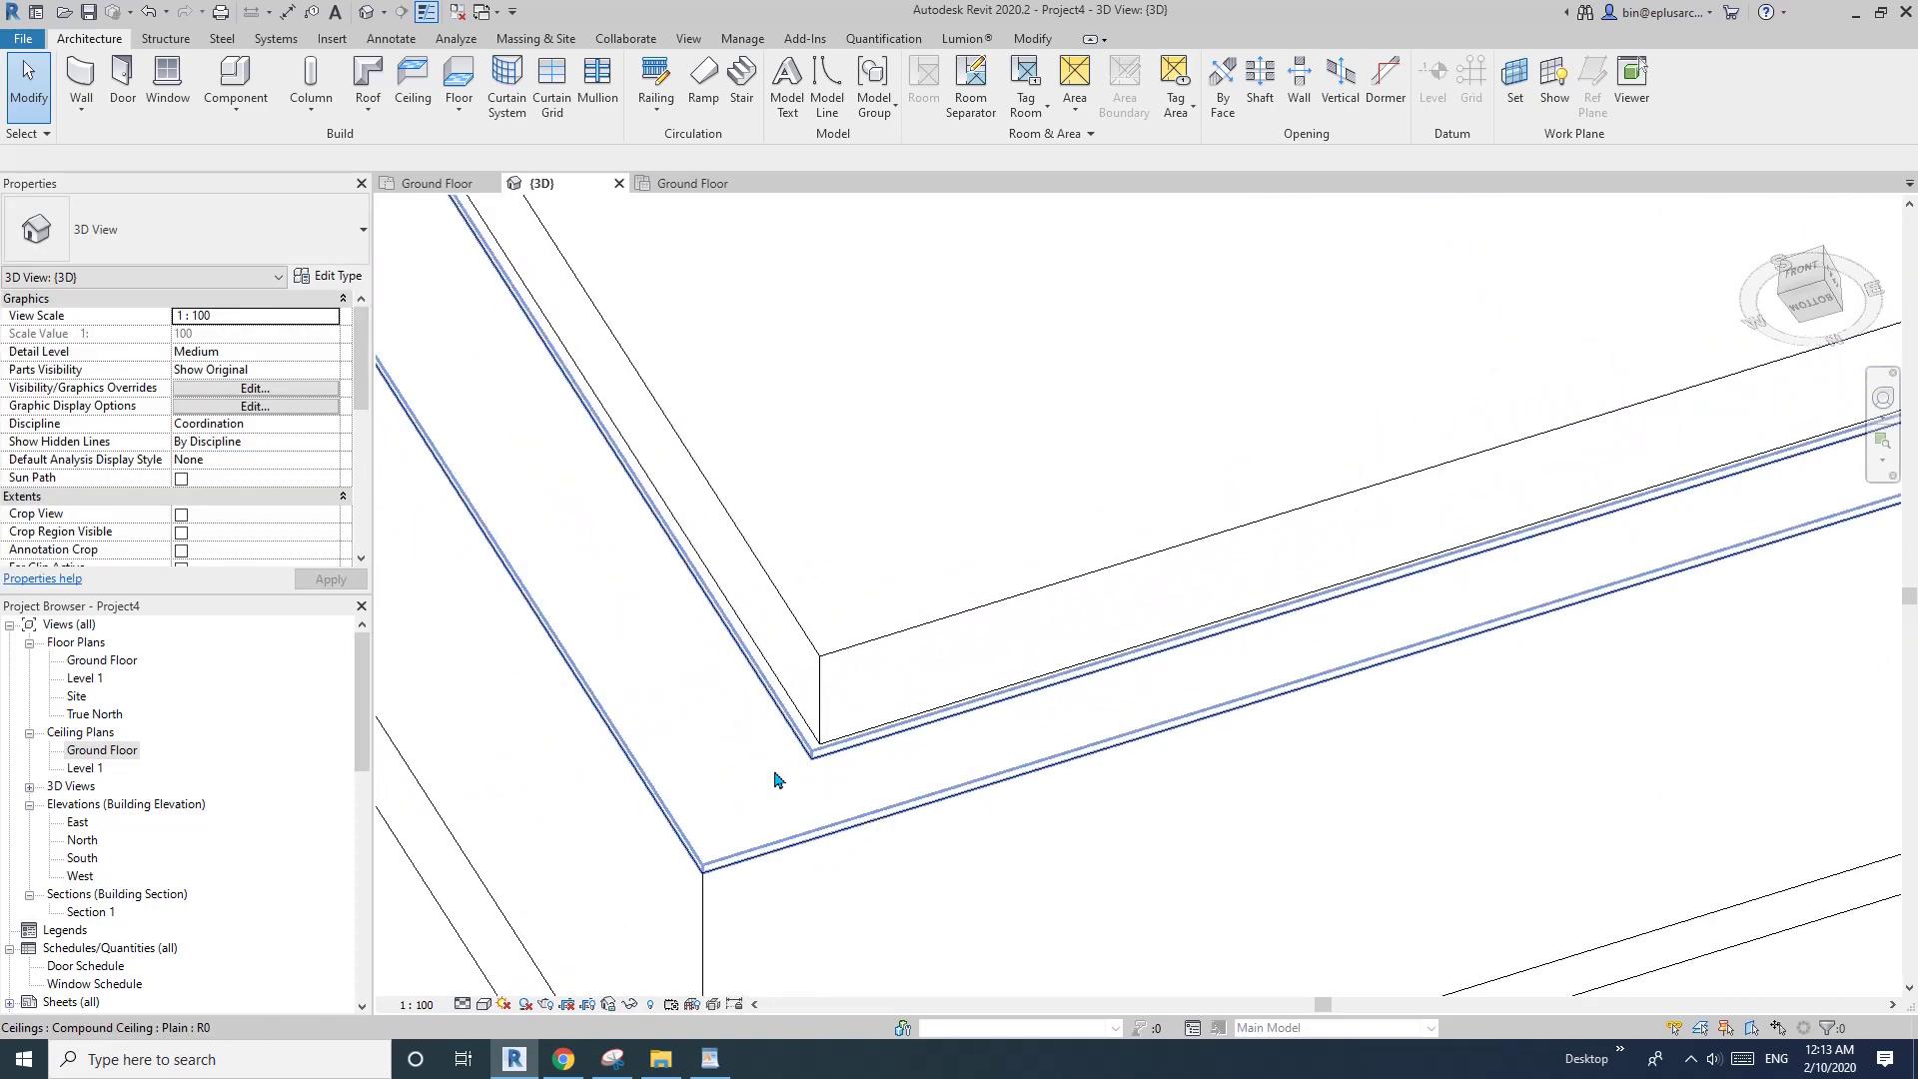
middle_click_drag(794, 741, 721, 735, "shift")
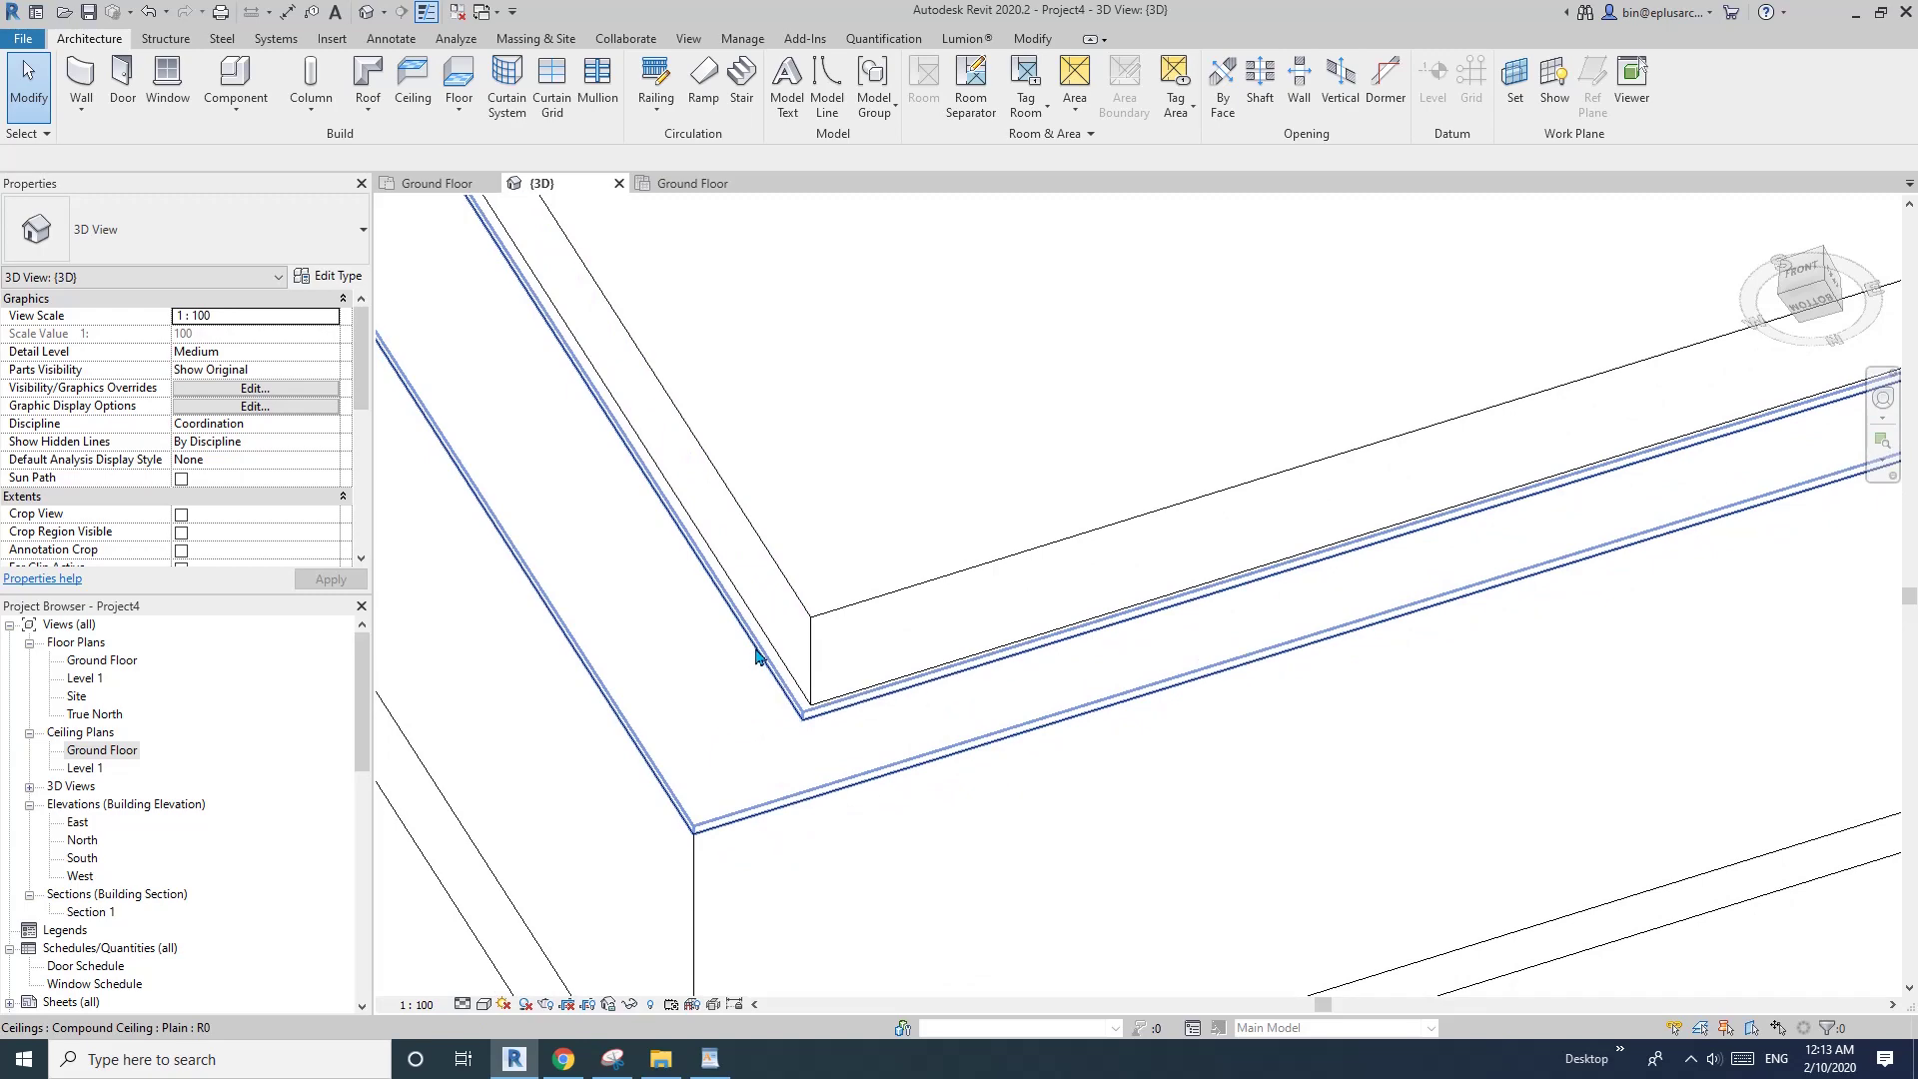
- Edit the ring ceiling's boundary and flip its inner loop to the stud wall faces nearer the room's centre
left_click(694, 682)
middle_click_drag(695, 681, 799, 459, "shift")
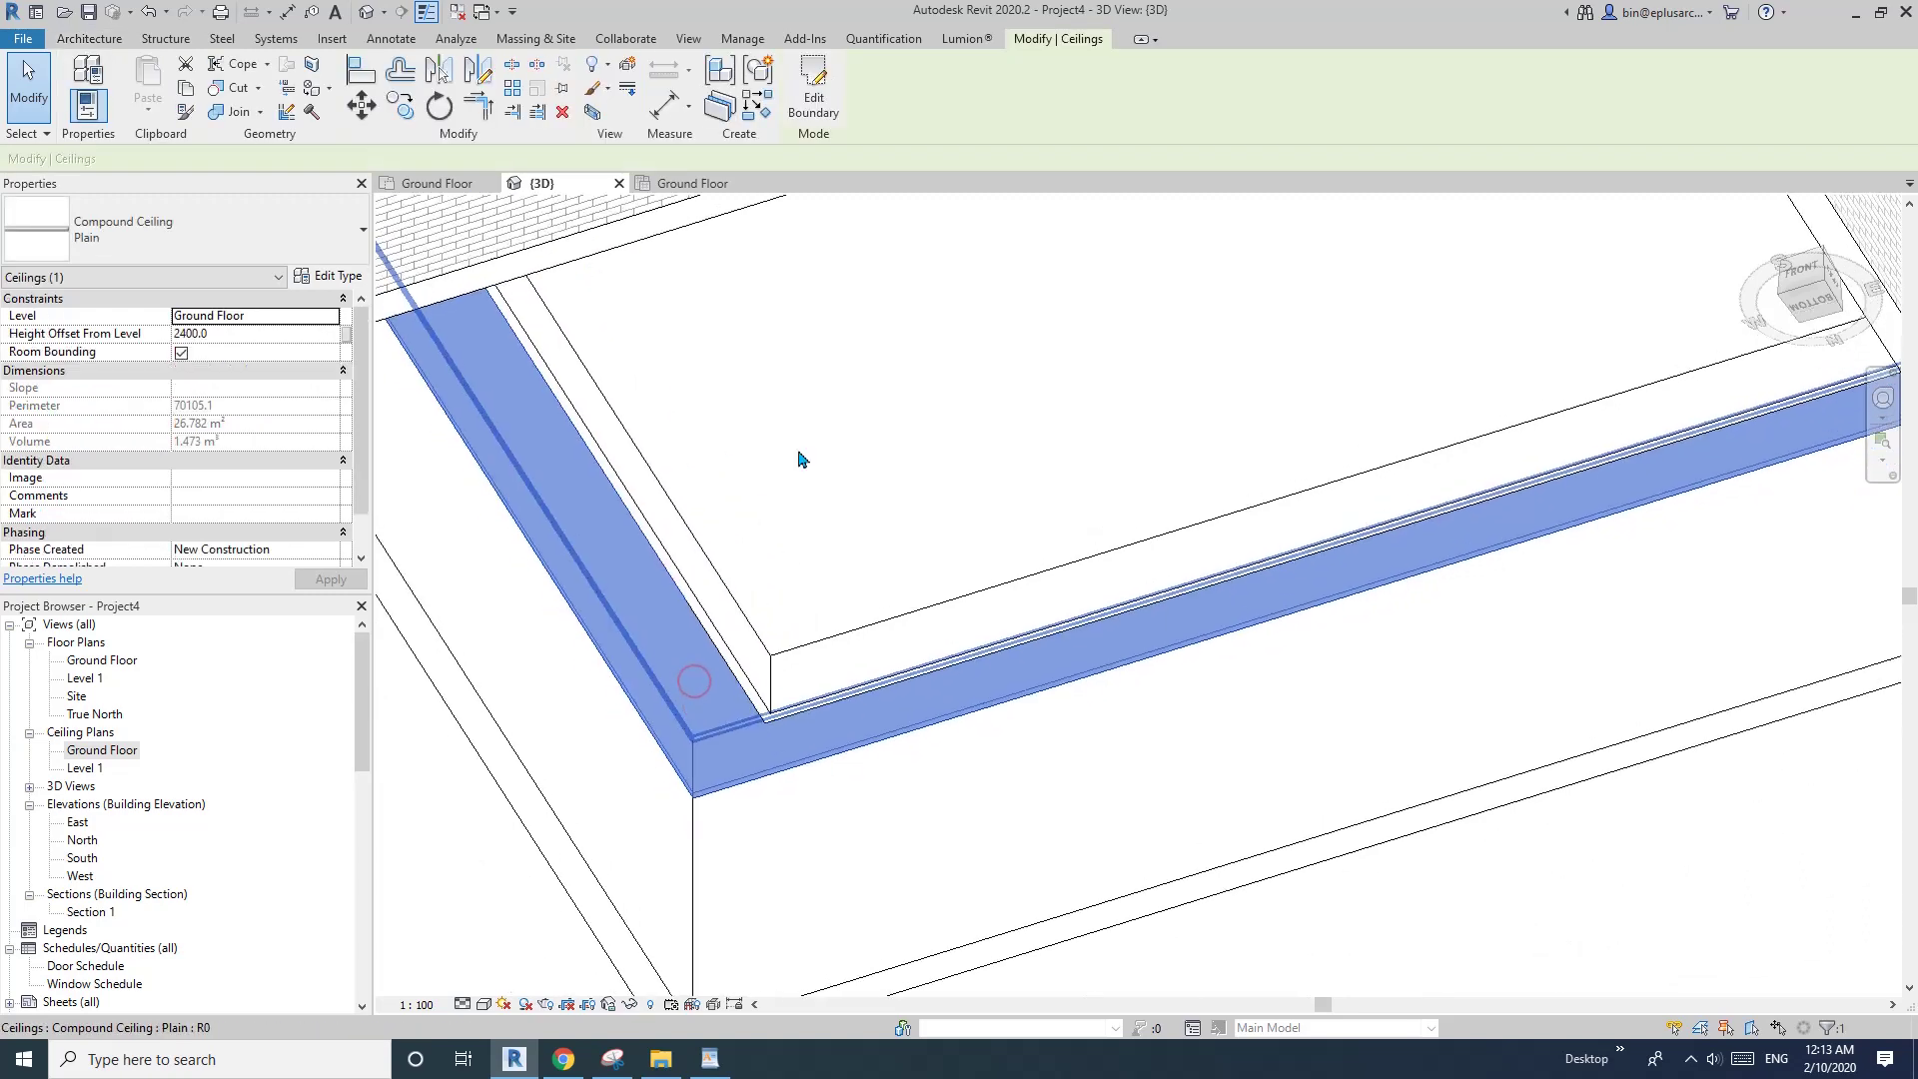
scroll(557, 511, "down", 3)
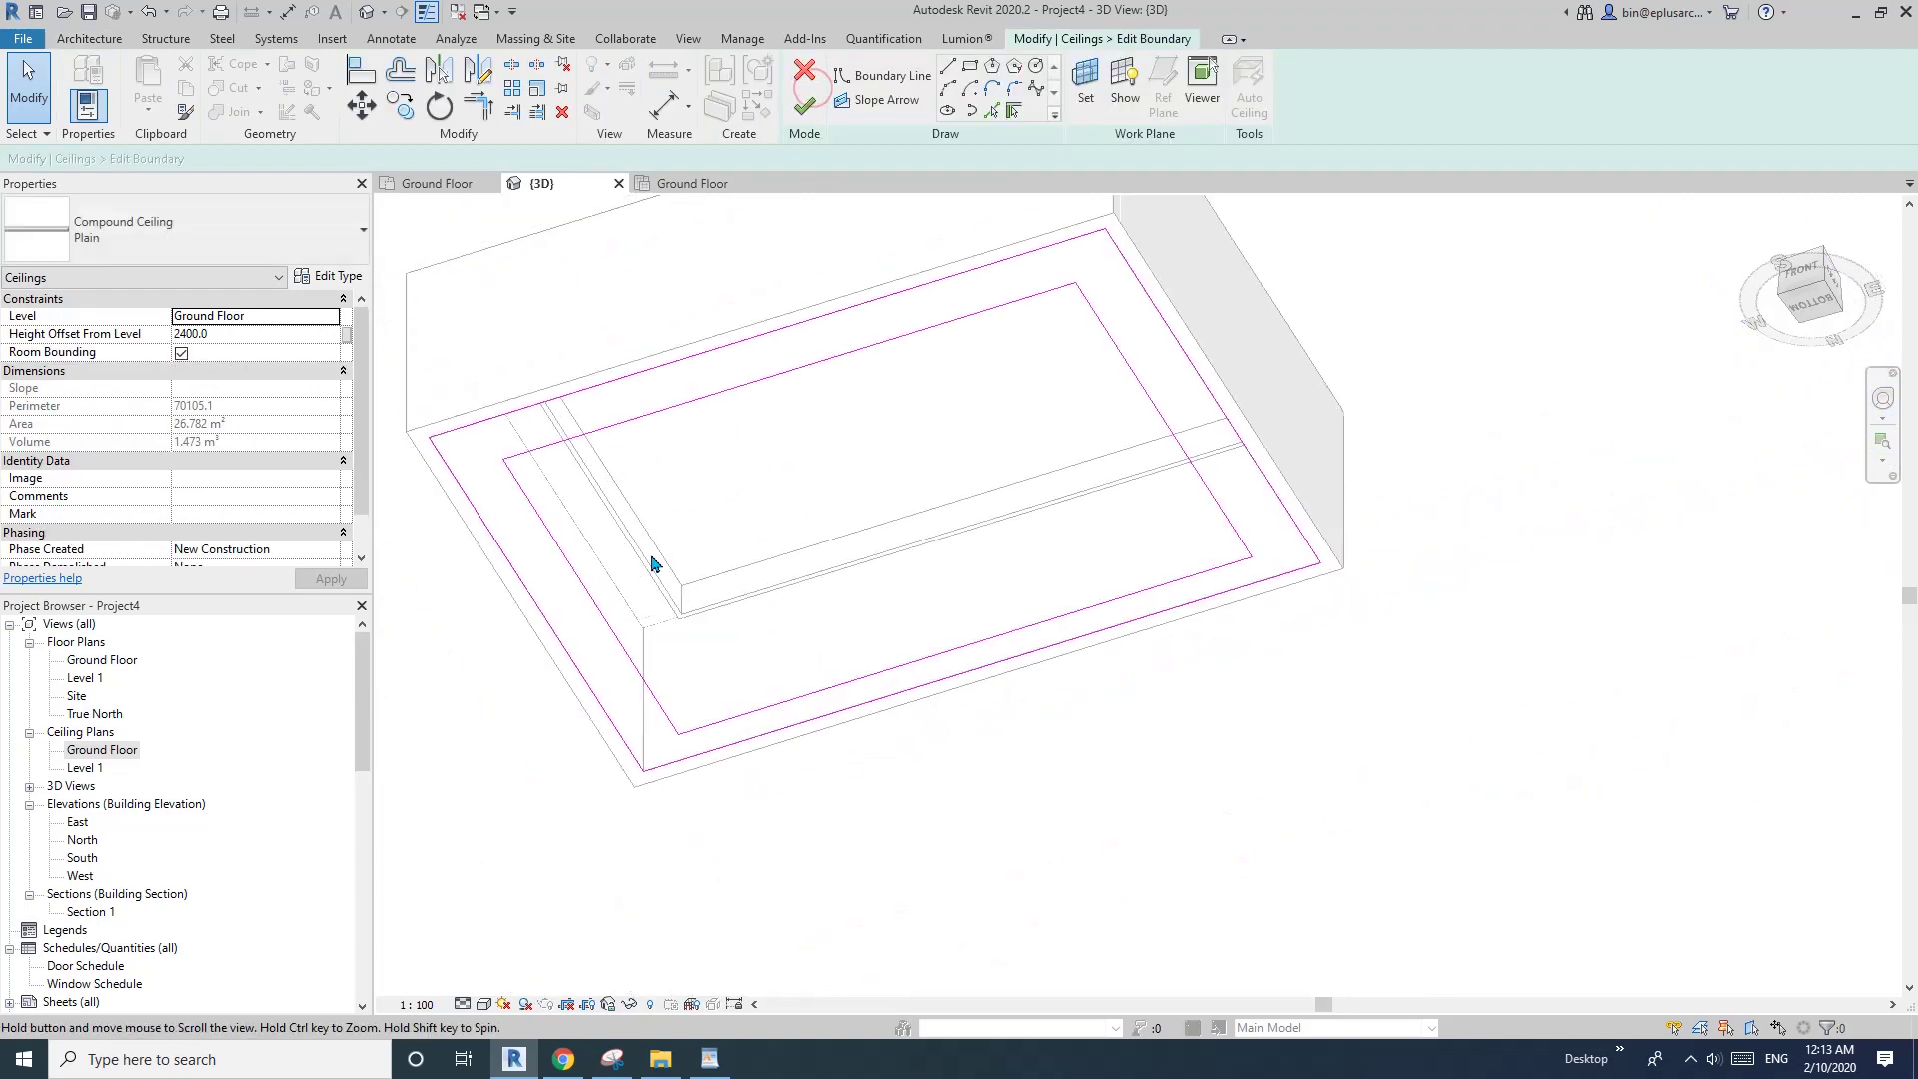
left_click(547, 521)
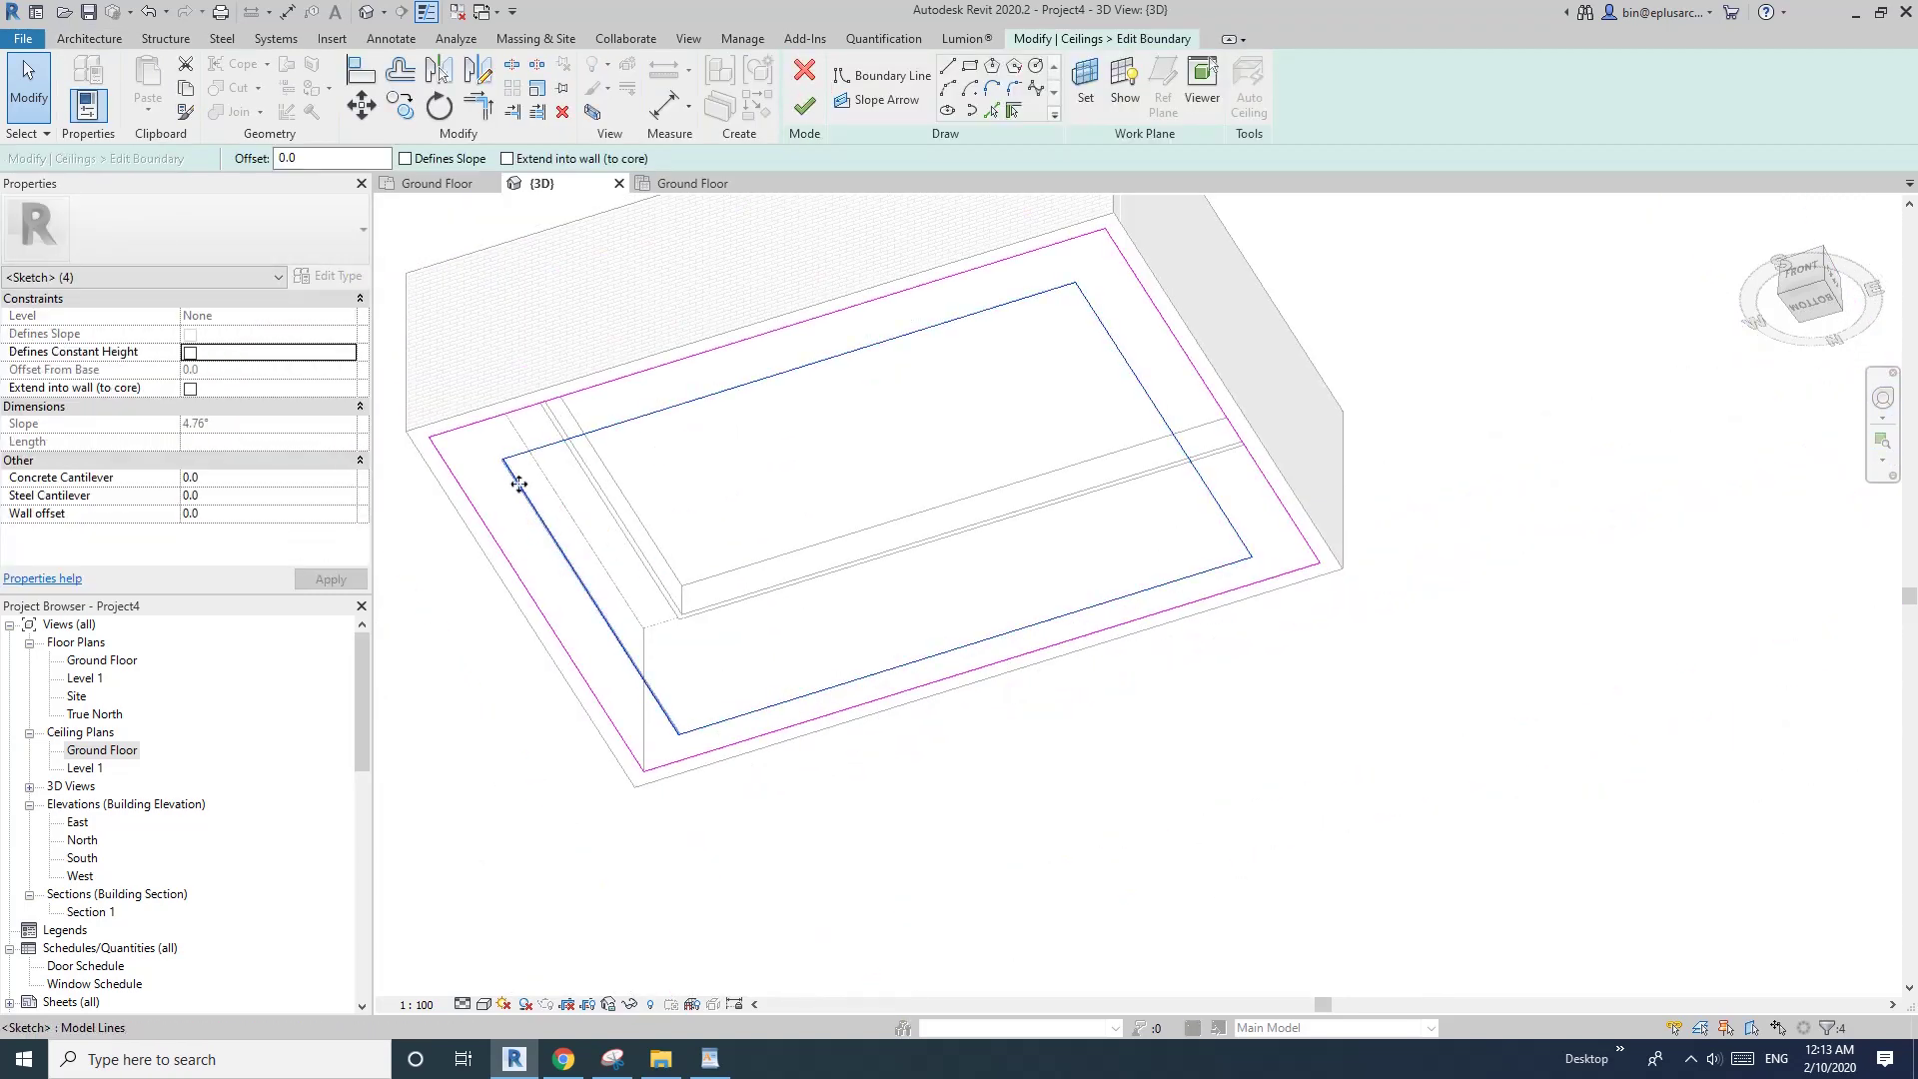
key("Escape")
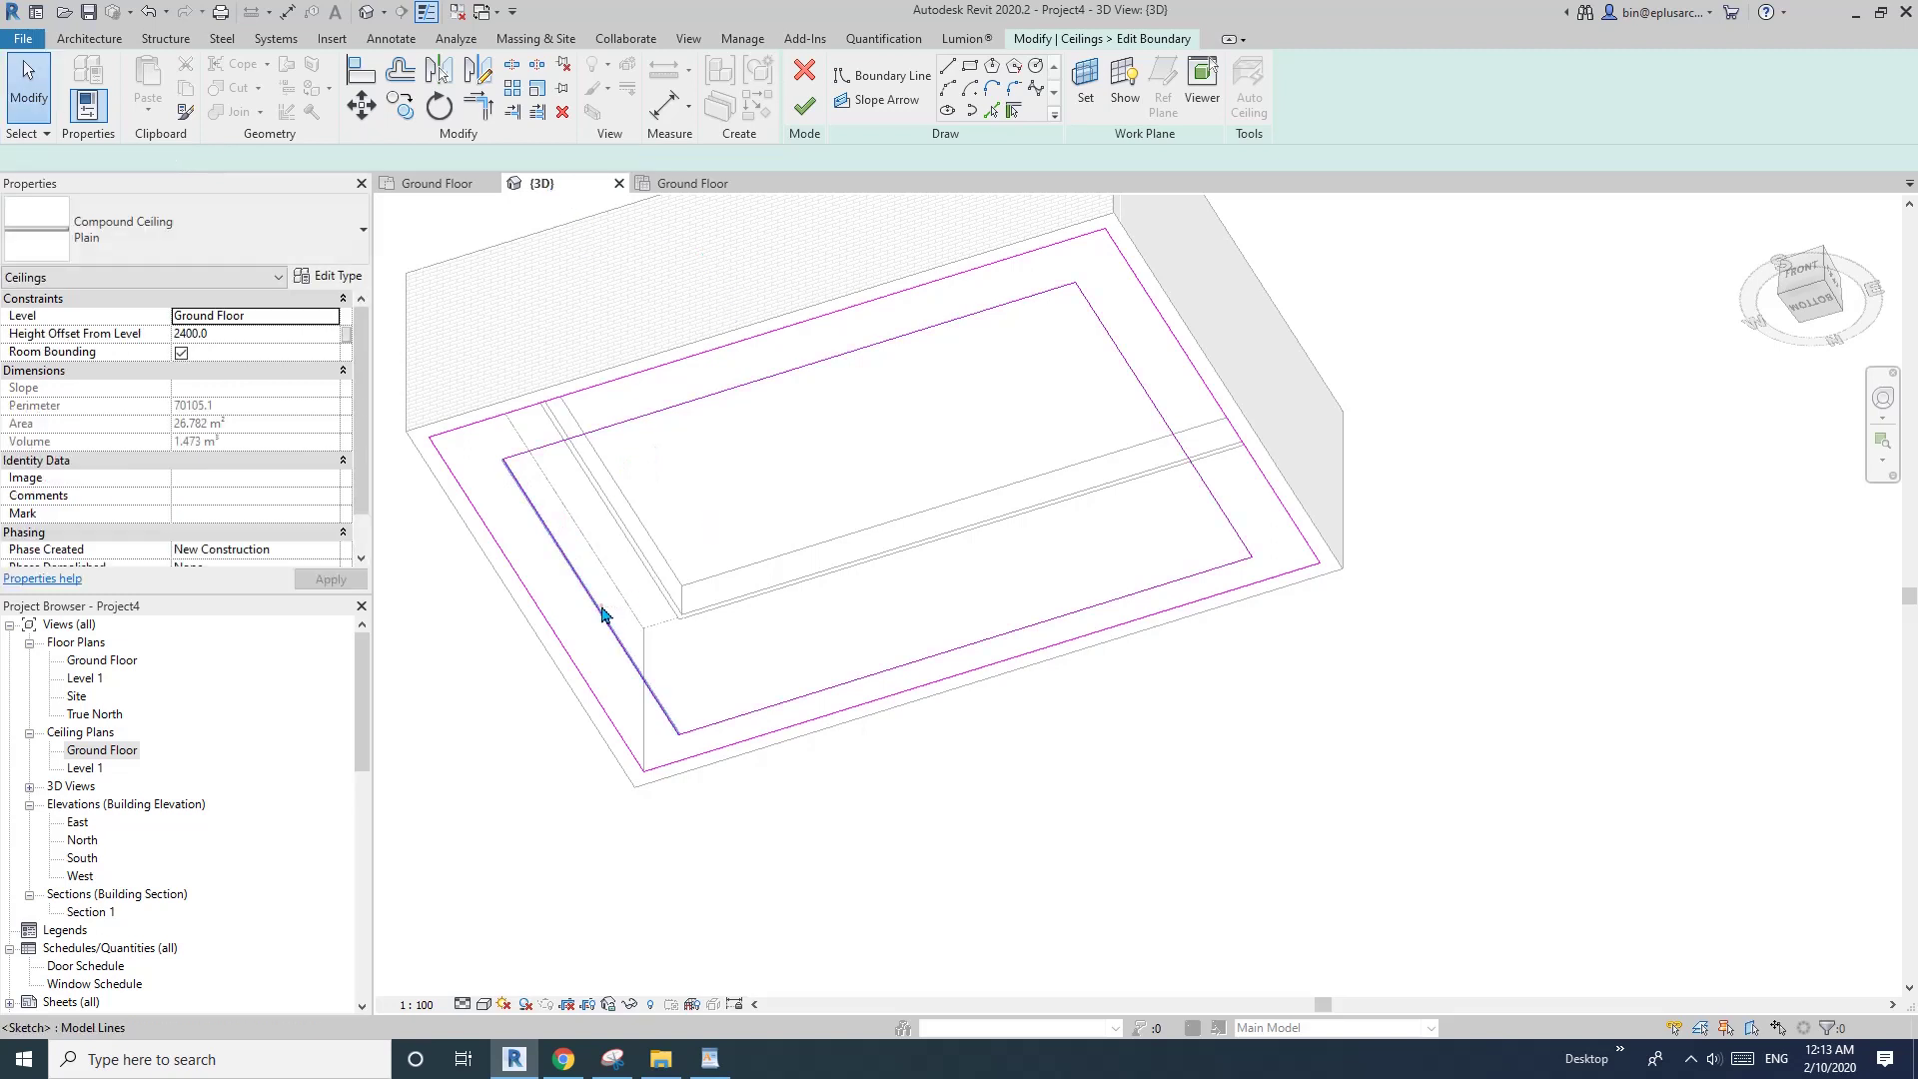
left_click(593, 603)
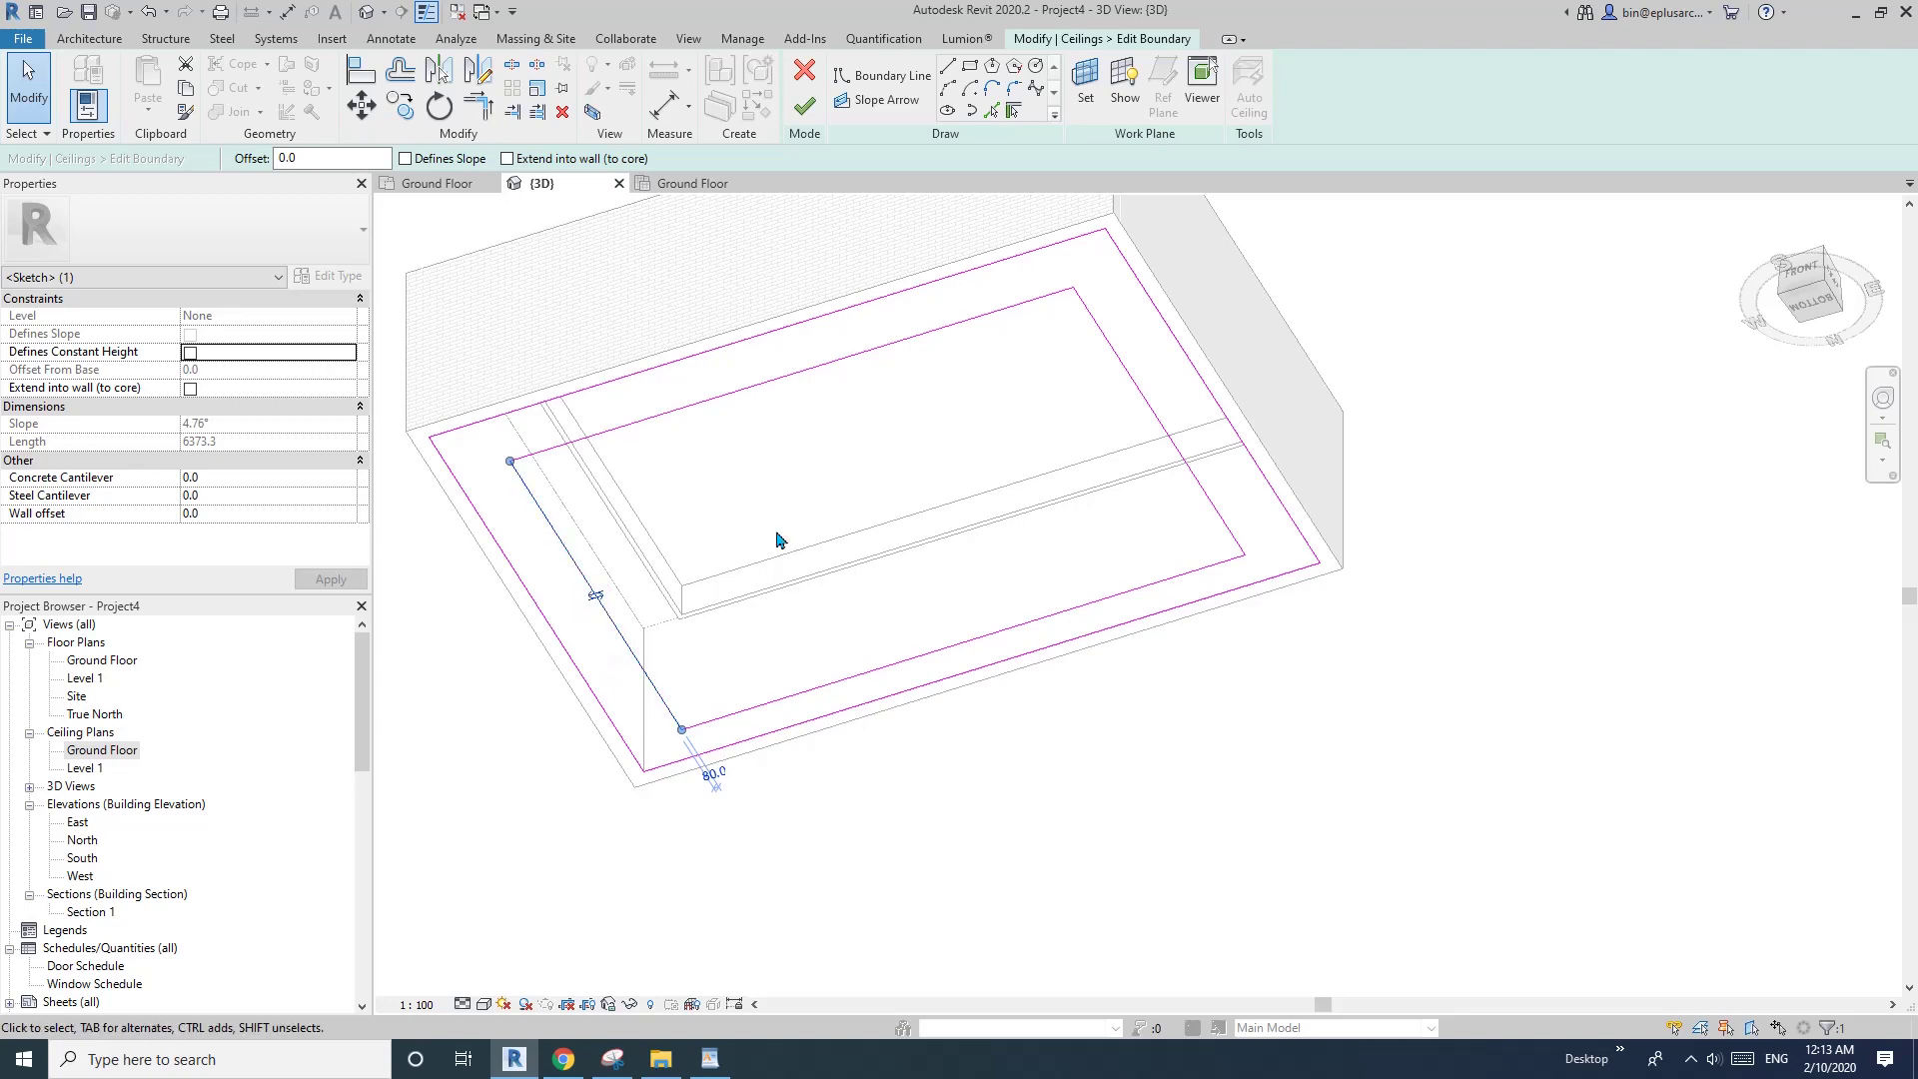
scroll(752, 562, "up", 2)
key("Escape")
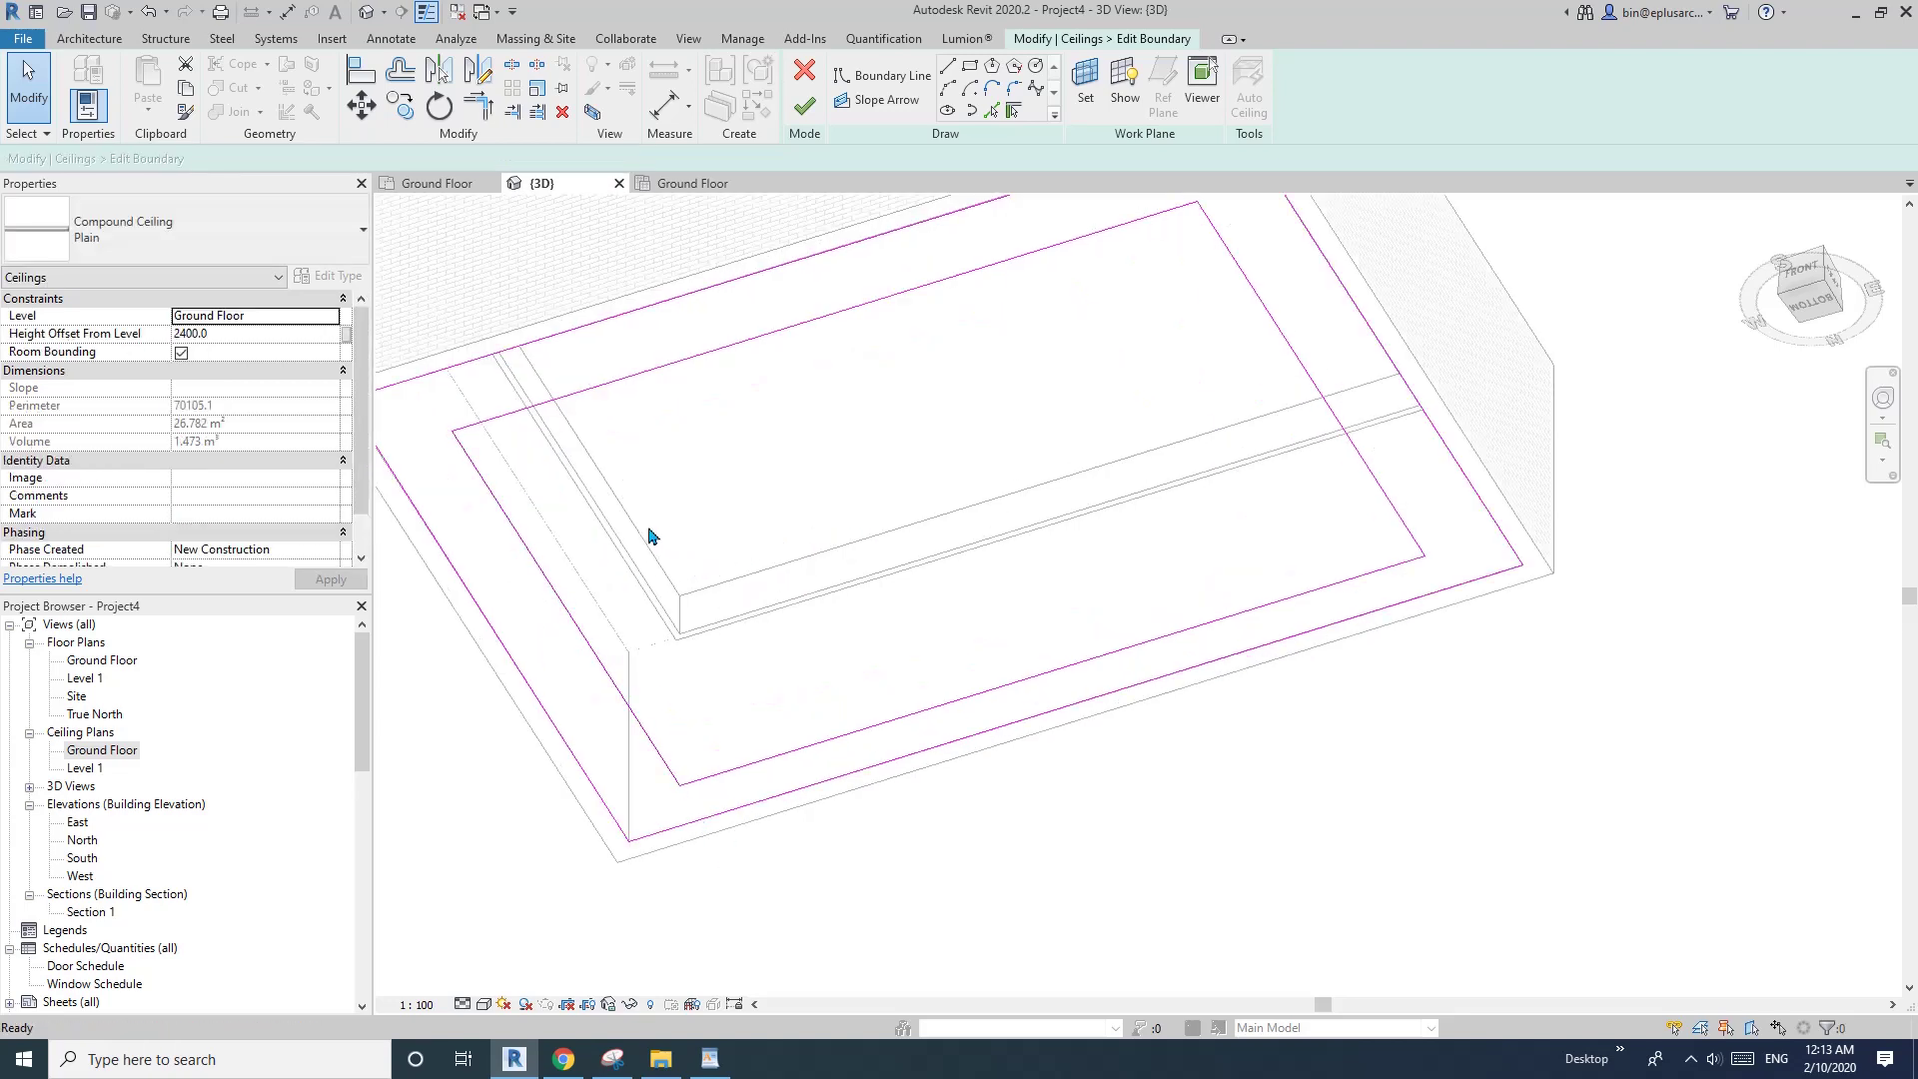
- Enable Extend into wall (to core) for the ring ceiling's inner and outer boundary loops and finish the boundary edit
key("Tab")
left_click(535, 562)
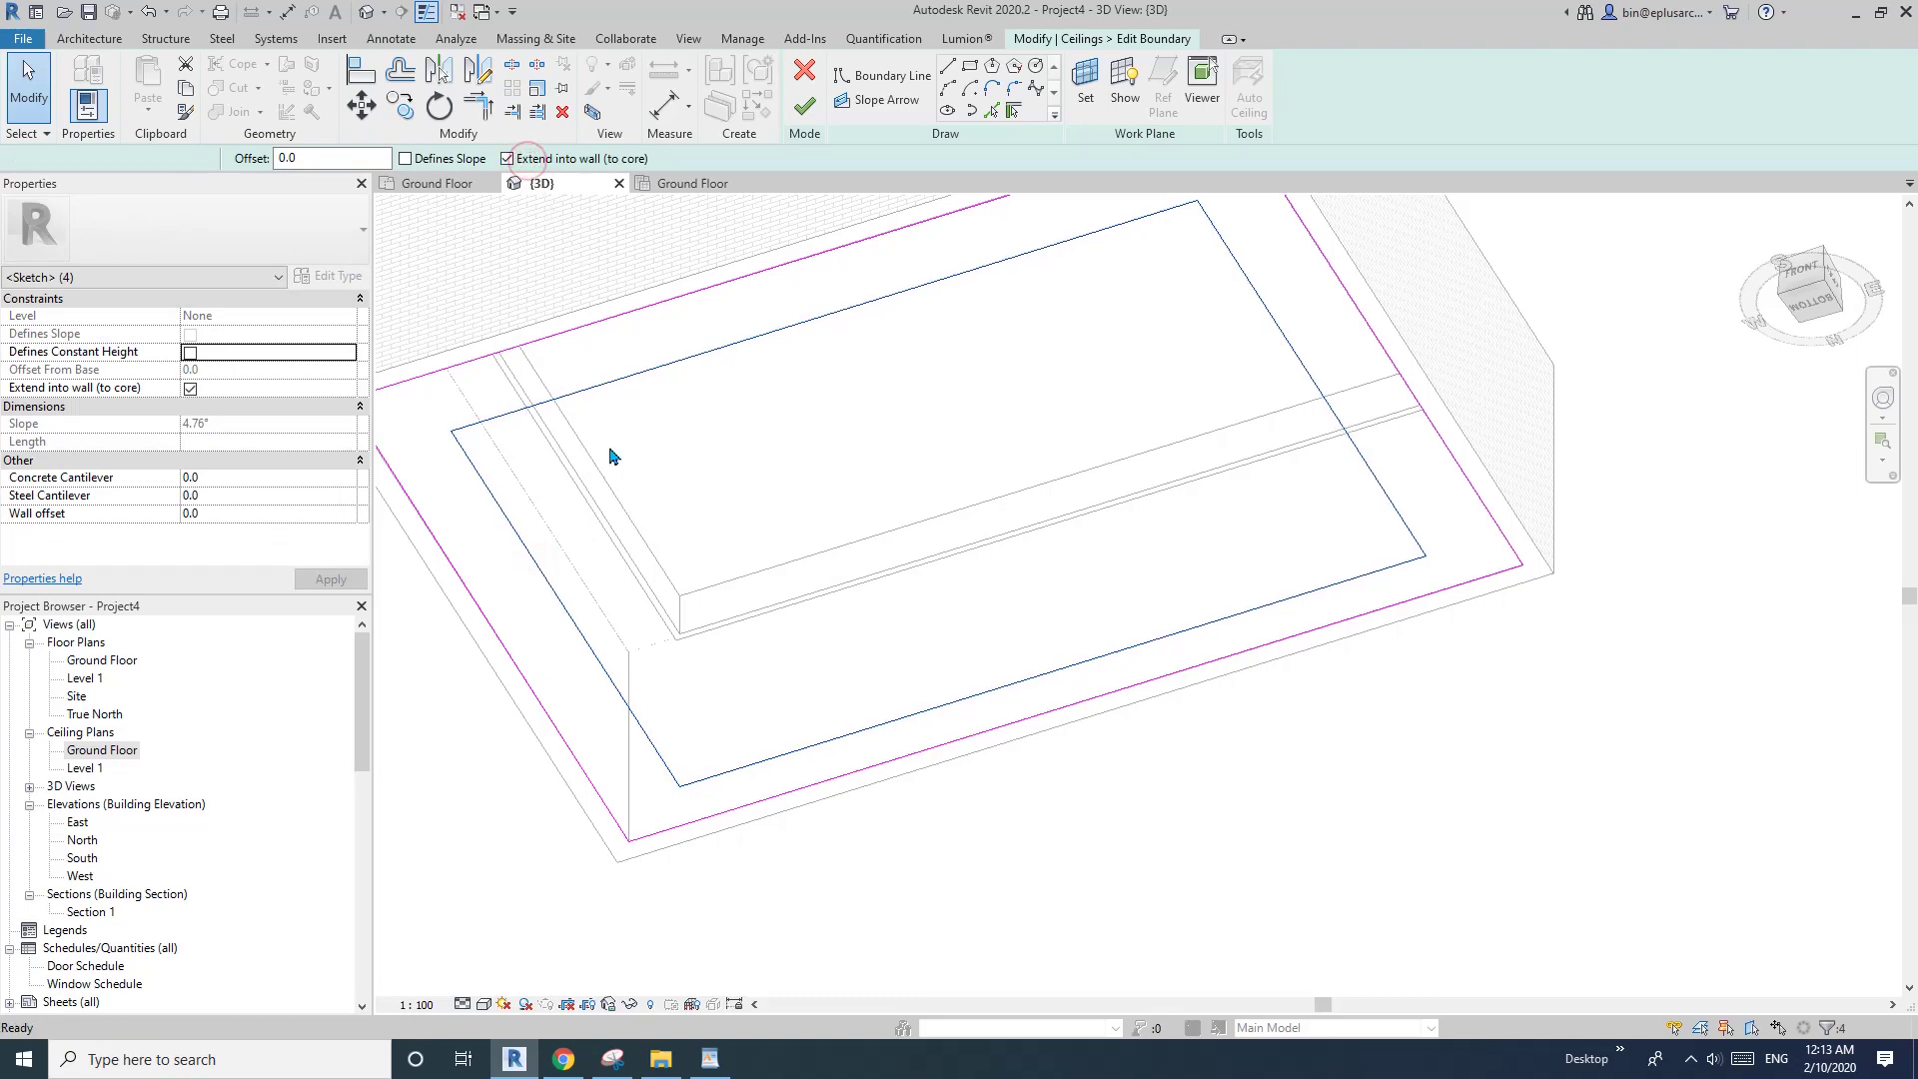
key("Escape")
left_click(470, 597)
scroll(651, 586, "down", 2)
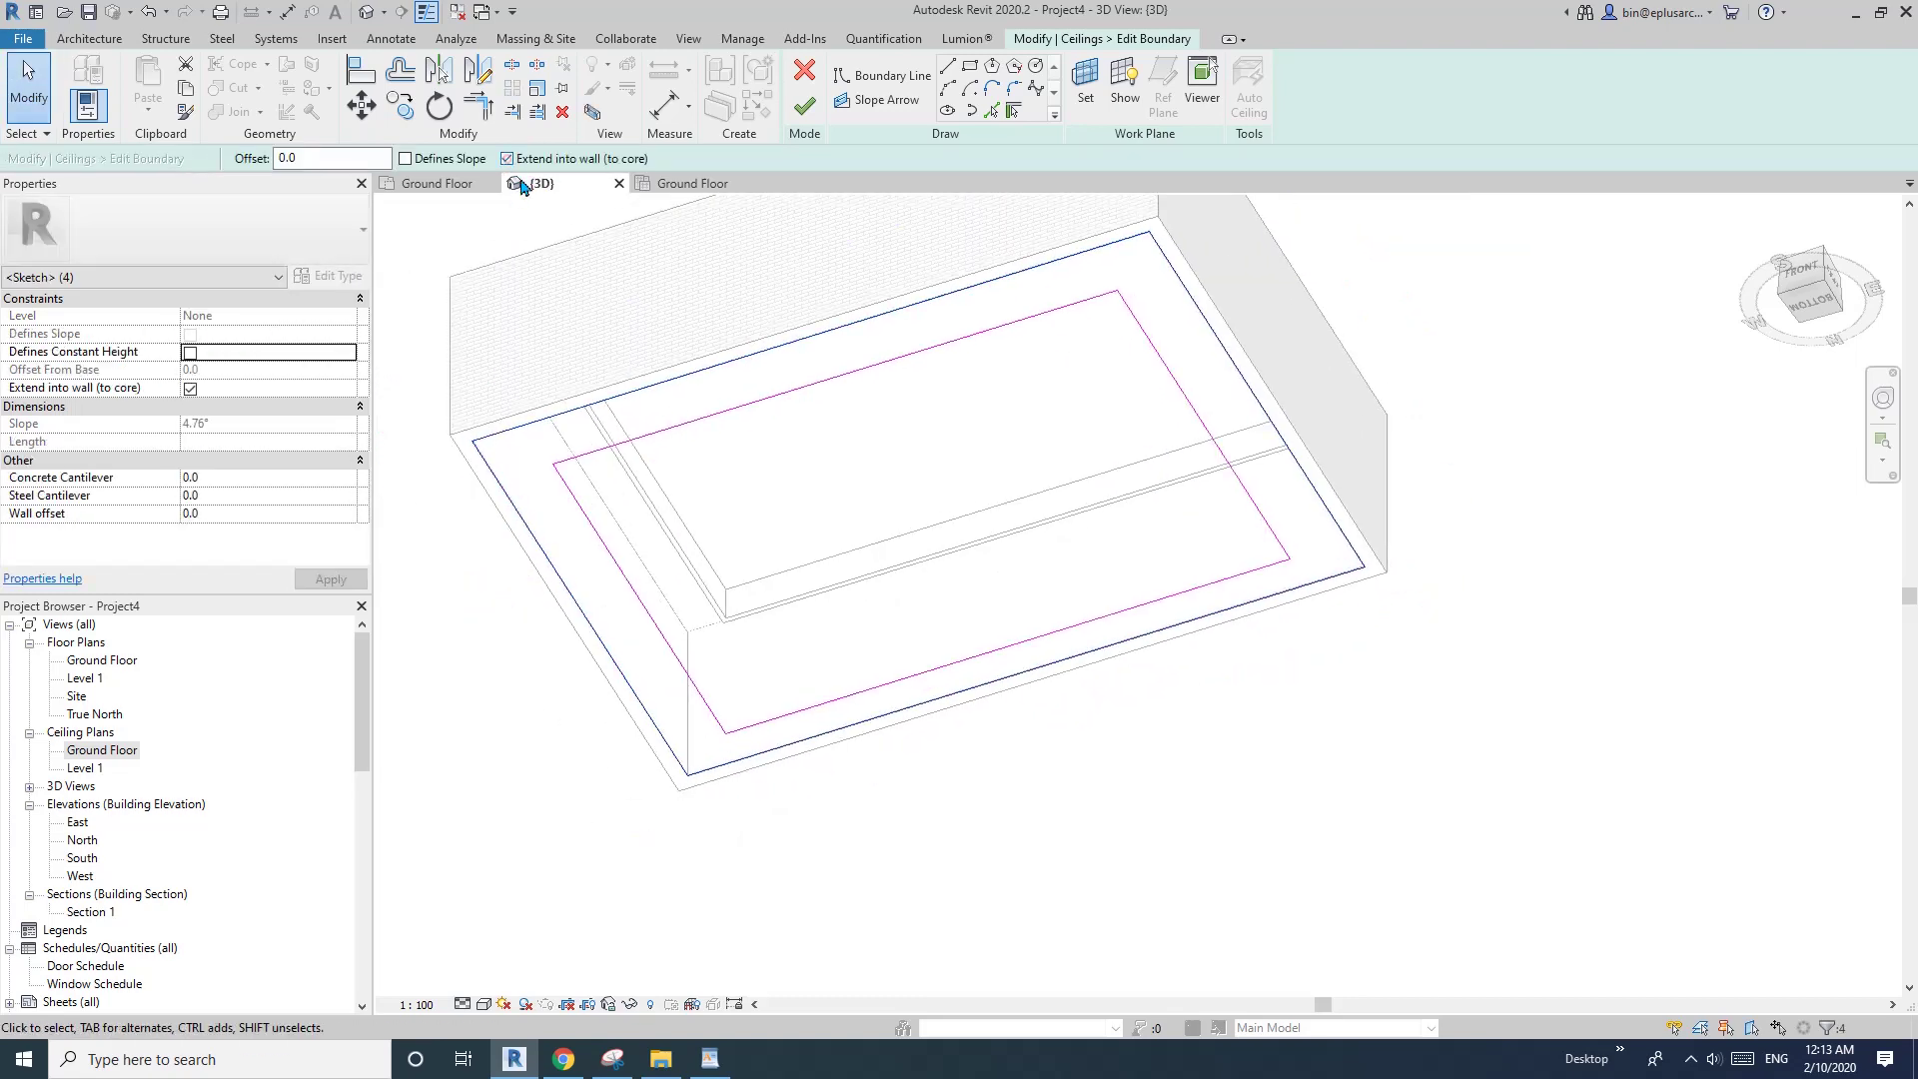
left_click(804, 105)
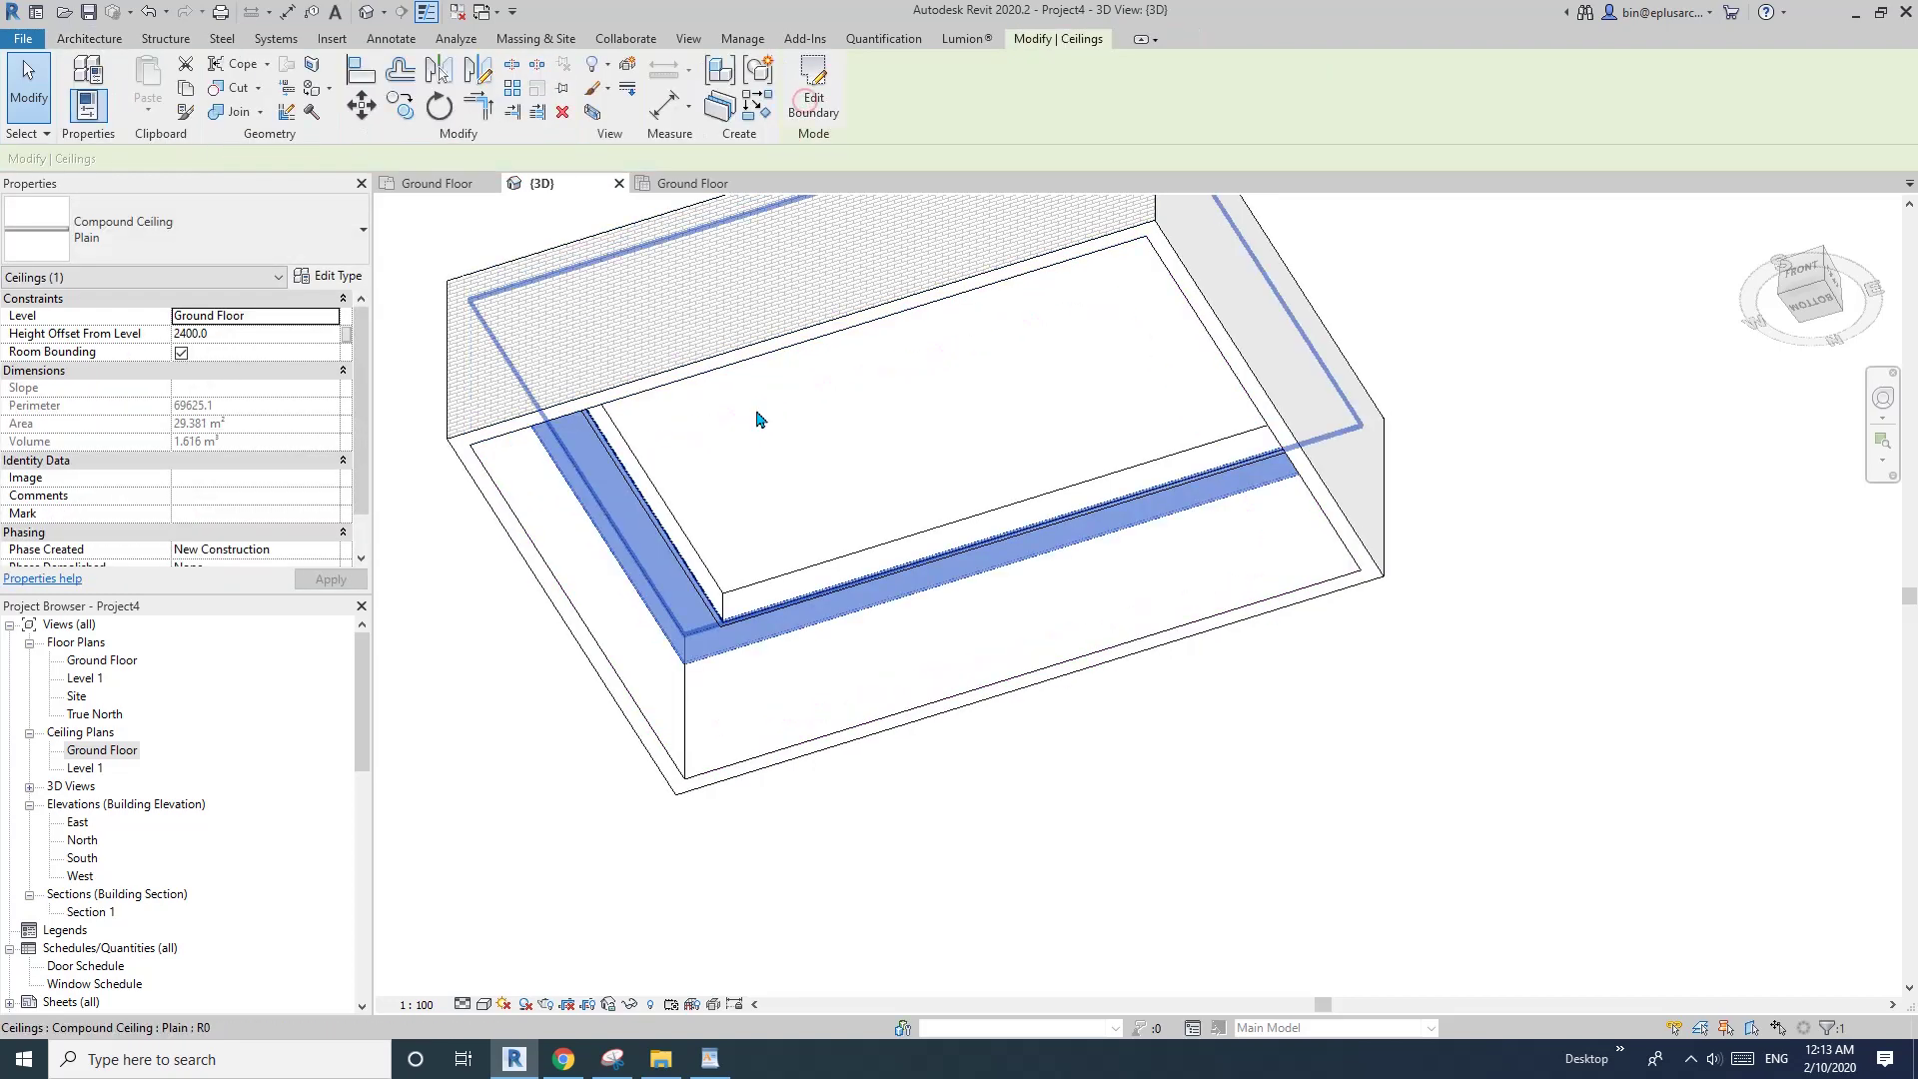
- Join the geometry of the 2400 mm ring ceiling with the adjacent brick veneer walls at the bulkhead corner
key("Escape")
scroll(637, 641, "up", 4)
scroll(649, 640, "down", 1)
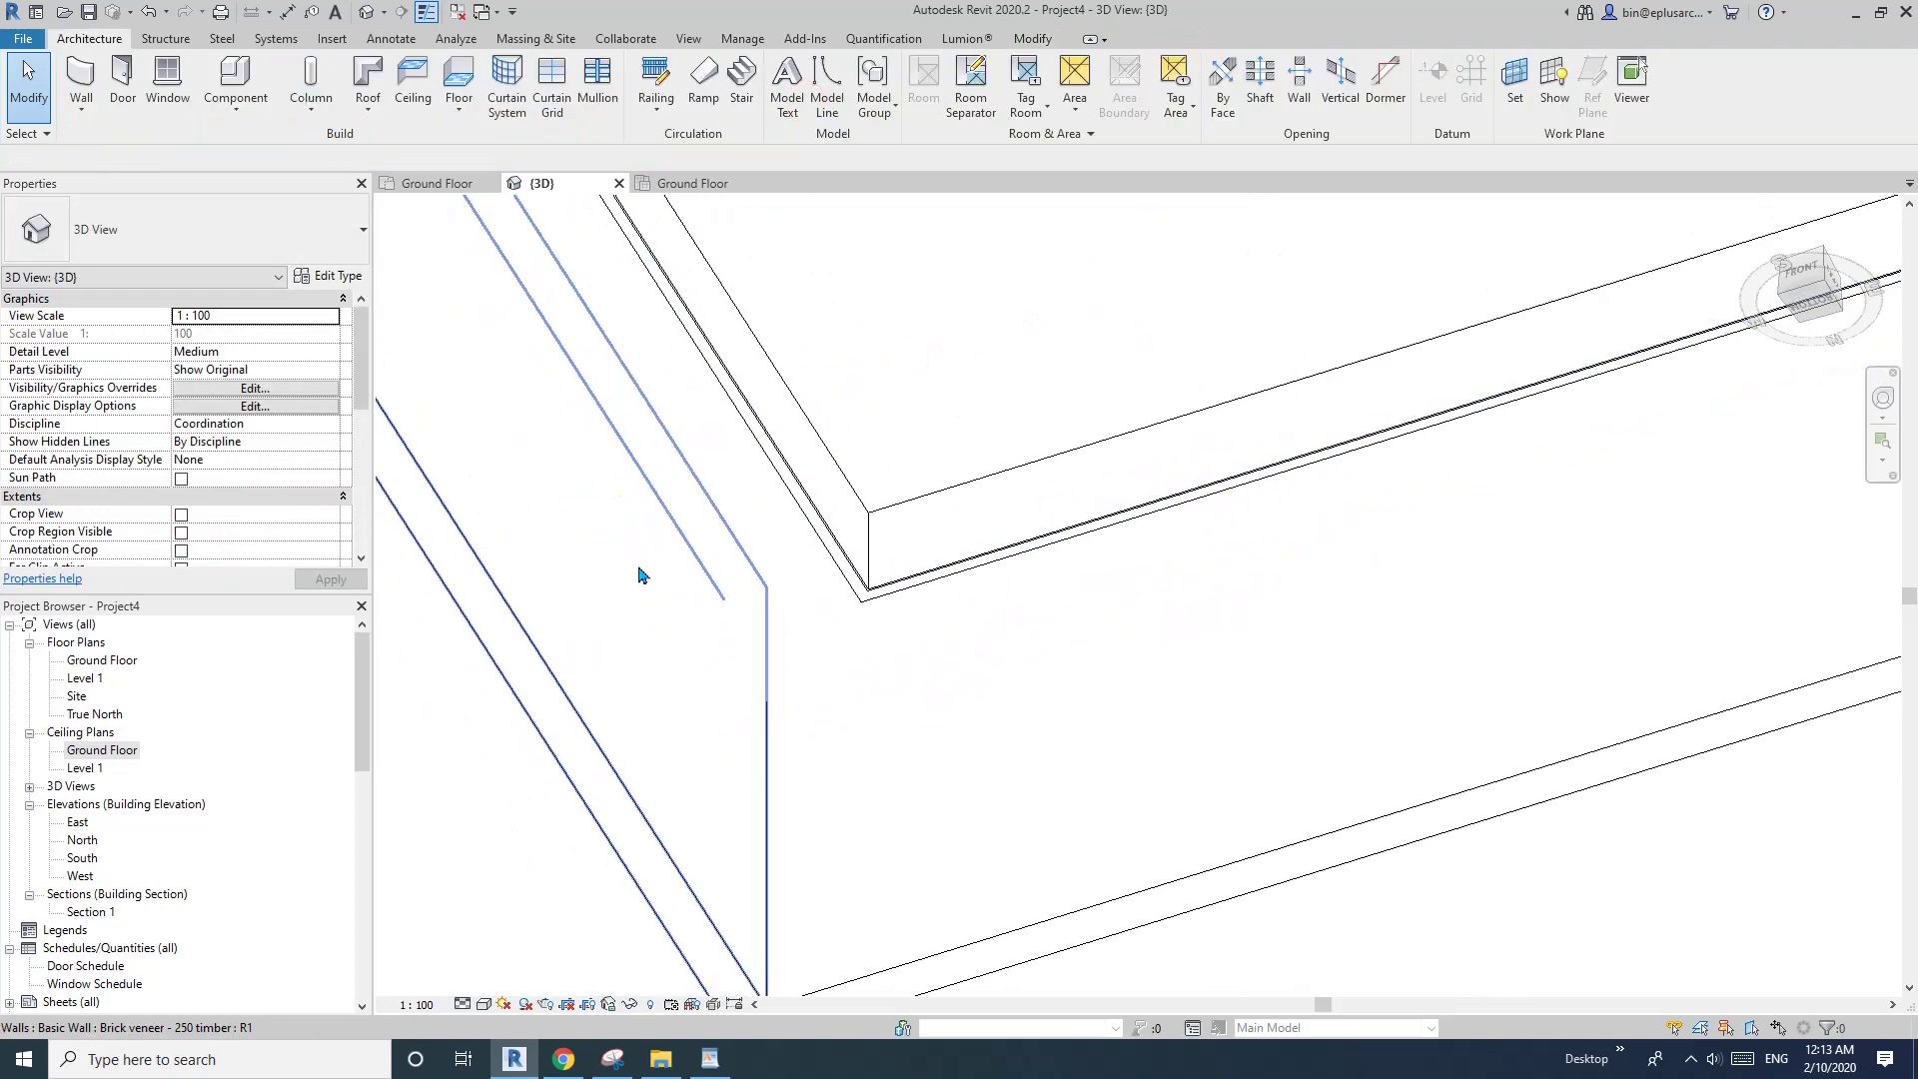
left_click(707, 494)
left_click(233, 116)
left_click(695, 482)
left_click(620, 586)
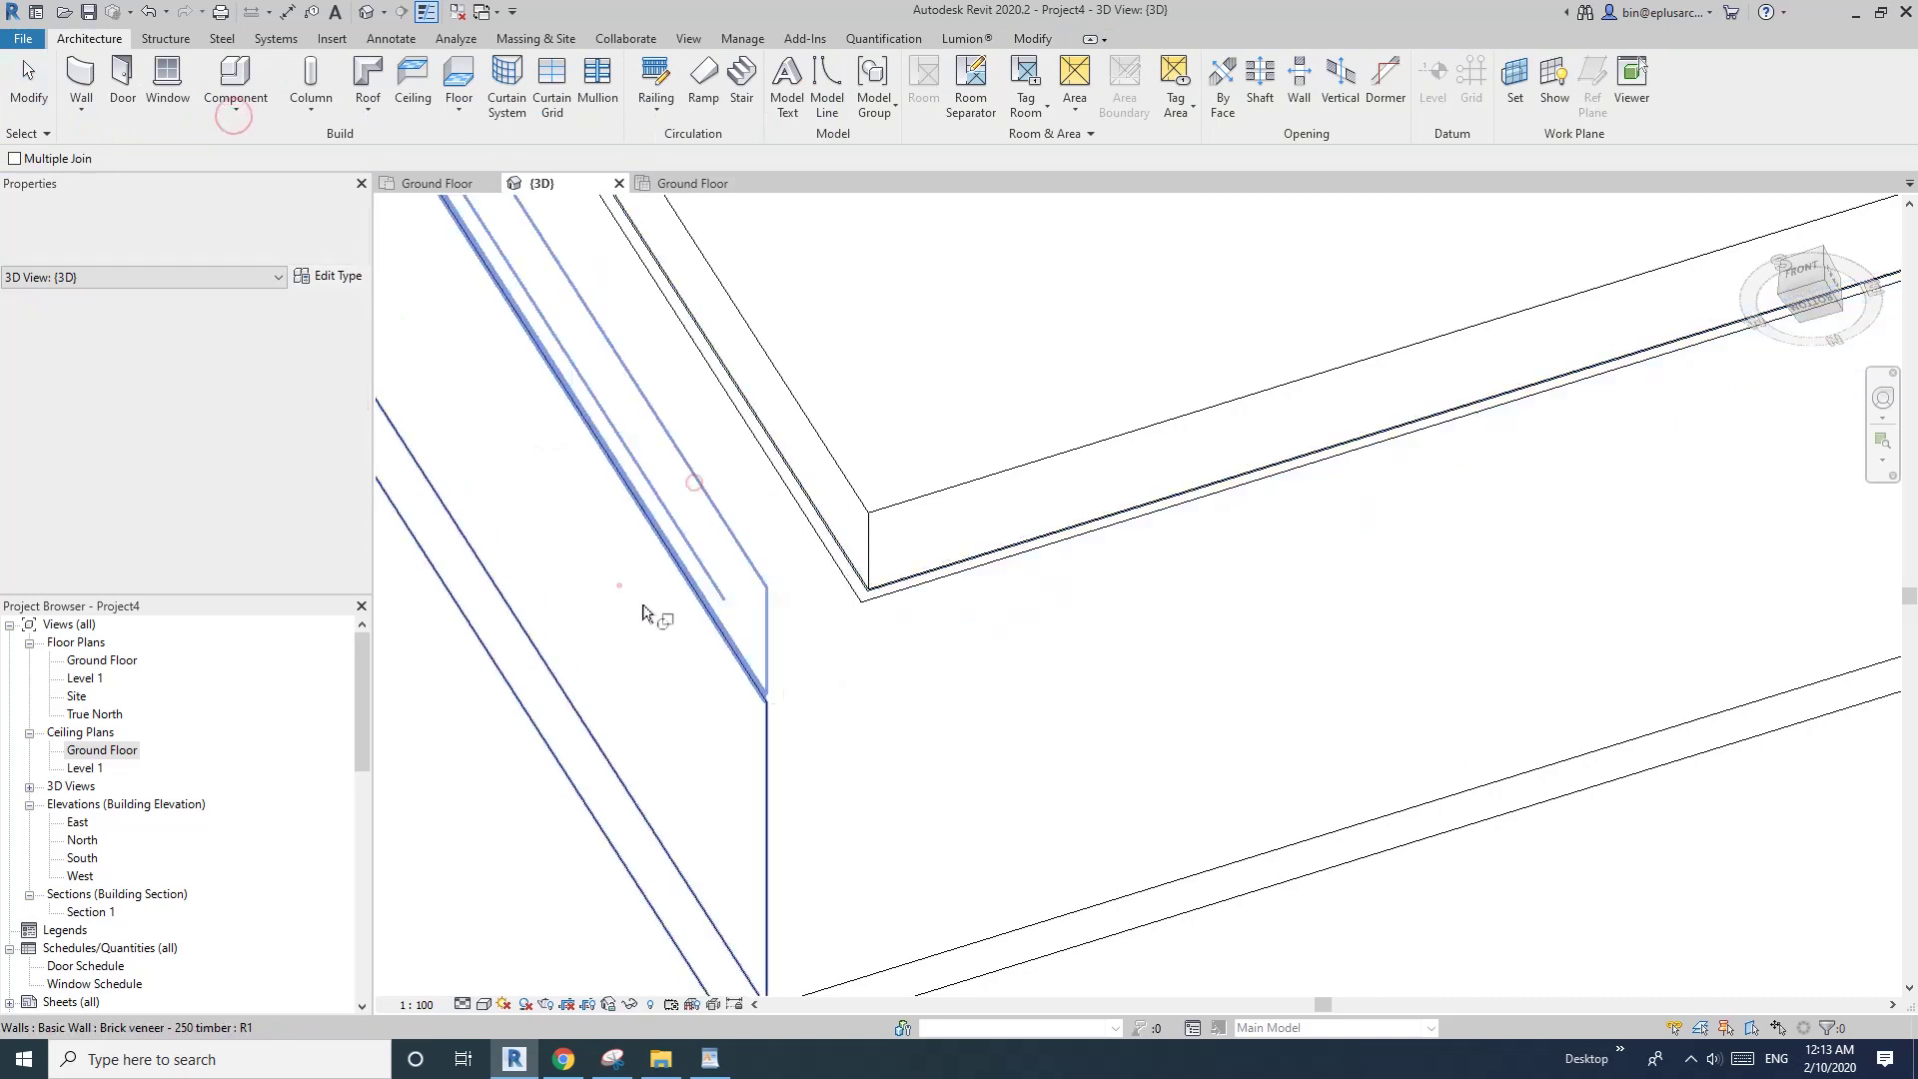
left_click(941, 750)
- Join the ring ceiling with the remaining brick veneer walls around the room and finish the Join command
scroll(749, 576, "down", 5)
middle_click_drag(1099, 562, 1233, 585, "shift")
scroll(1161, 600, "up", 2)
left_click(1137, 635)
left_click(1111, 590)
middle_click_drag(1109, 539, 887, 496, "shift")
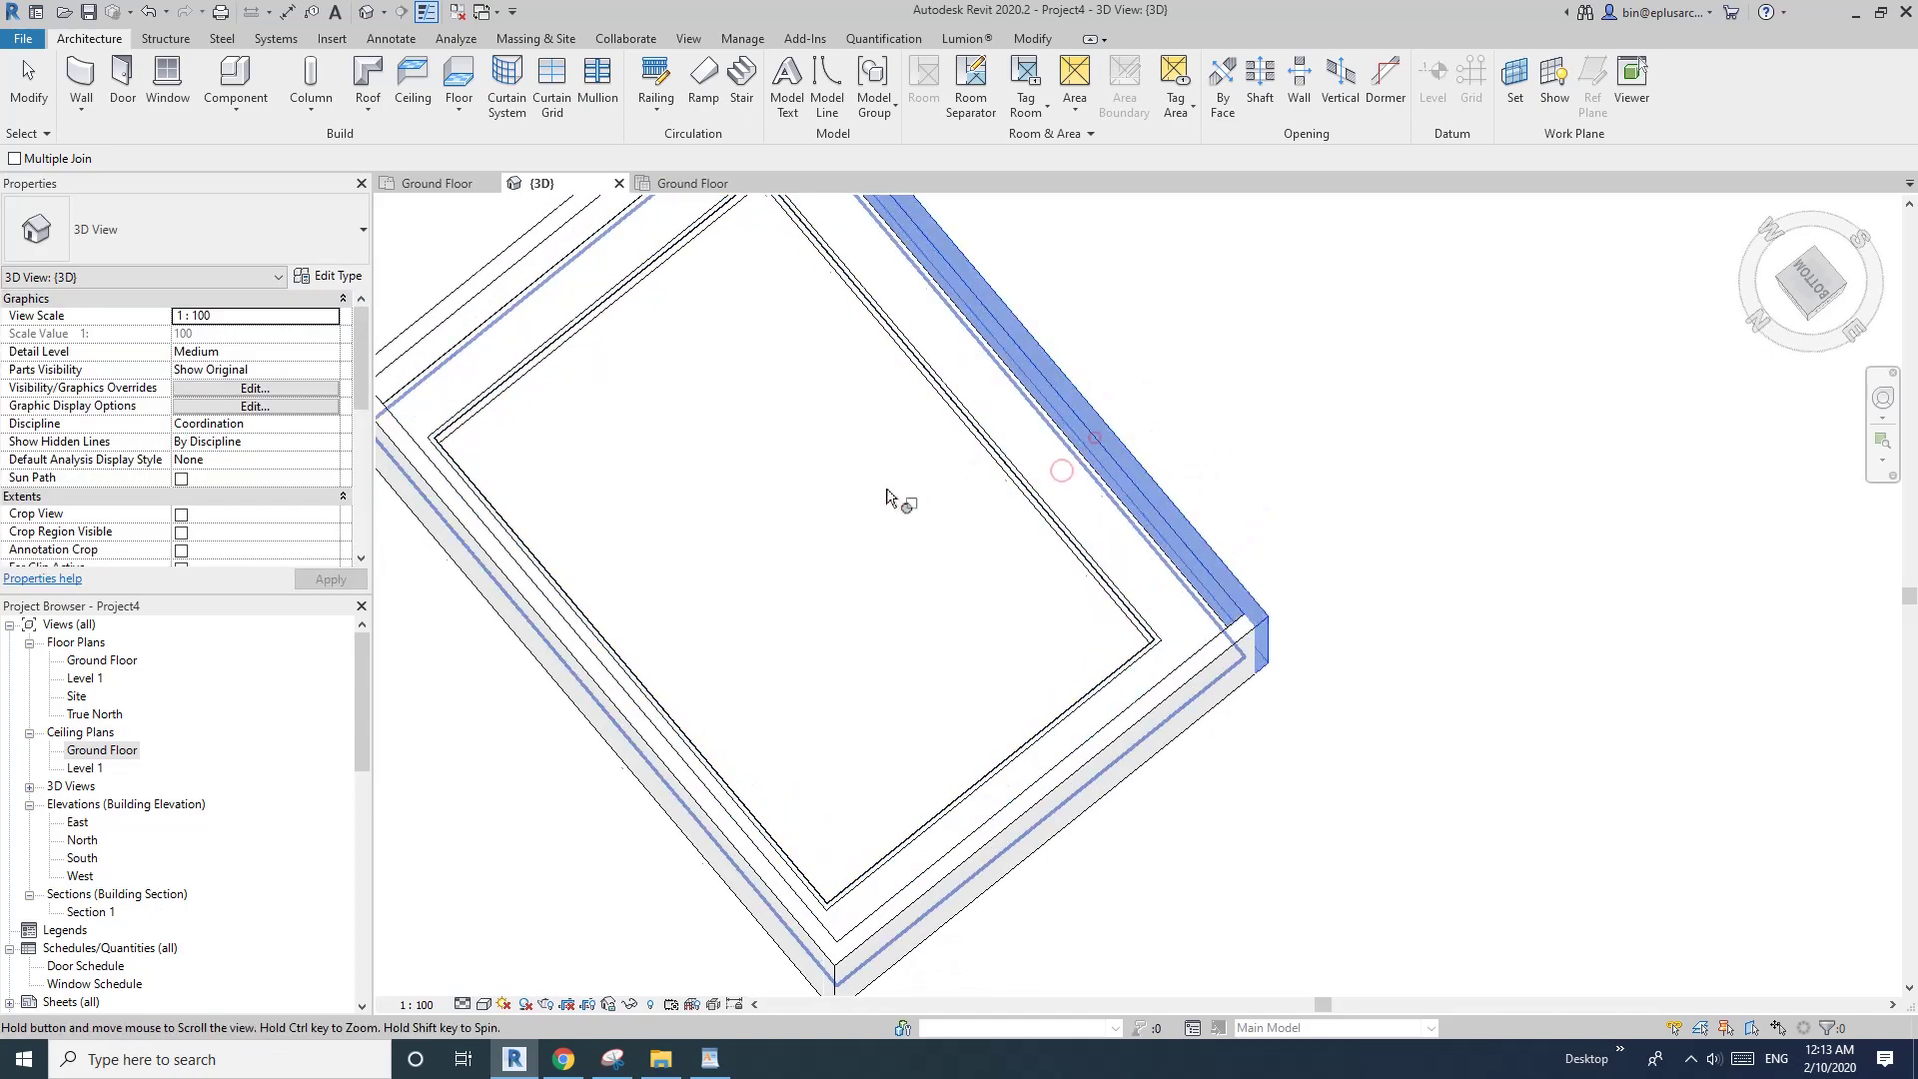
scroll(887, 497, "down", 1)
middle_click_drag(1040, 404, 985, 463)
left_click(935, 460)
middle_click_drag(1056, 527, 740, 425)
scroll(732, 623, "up", 3)
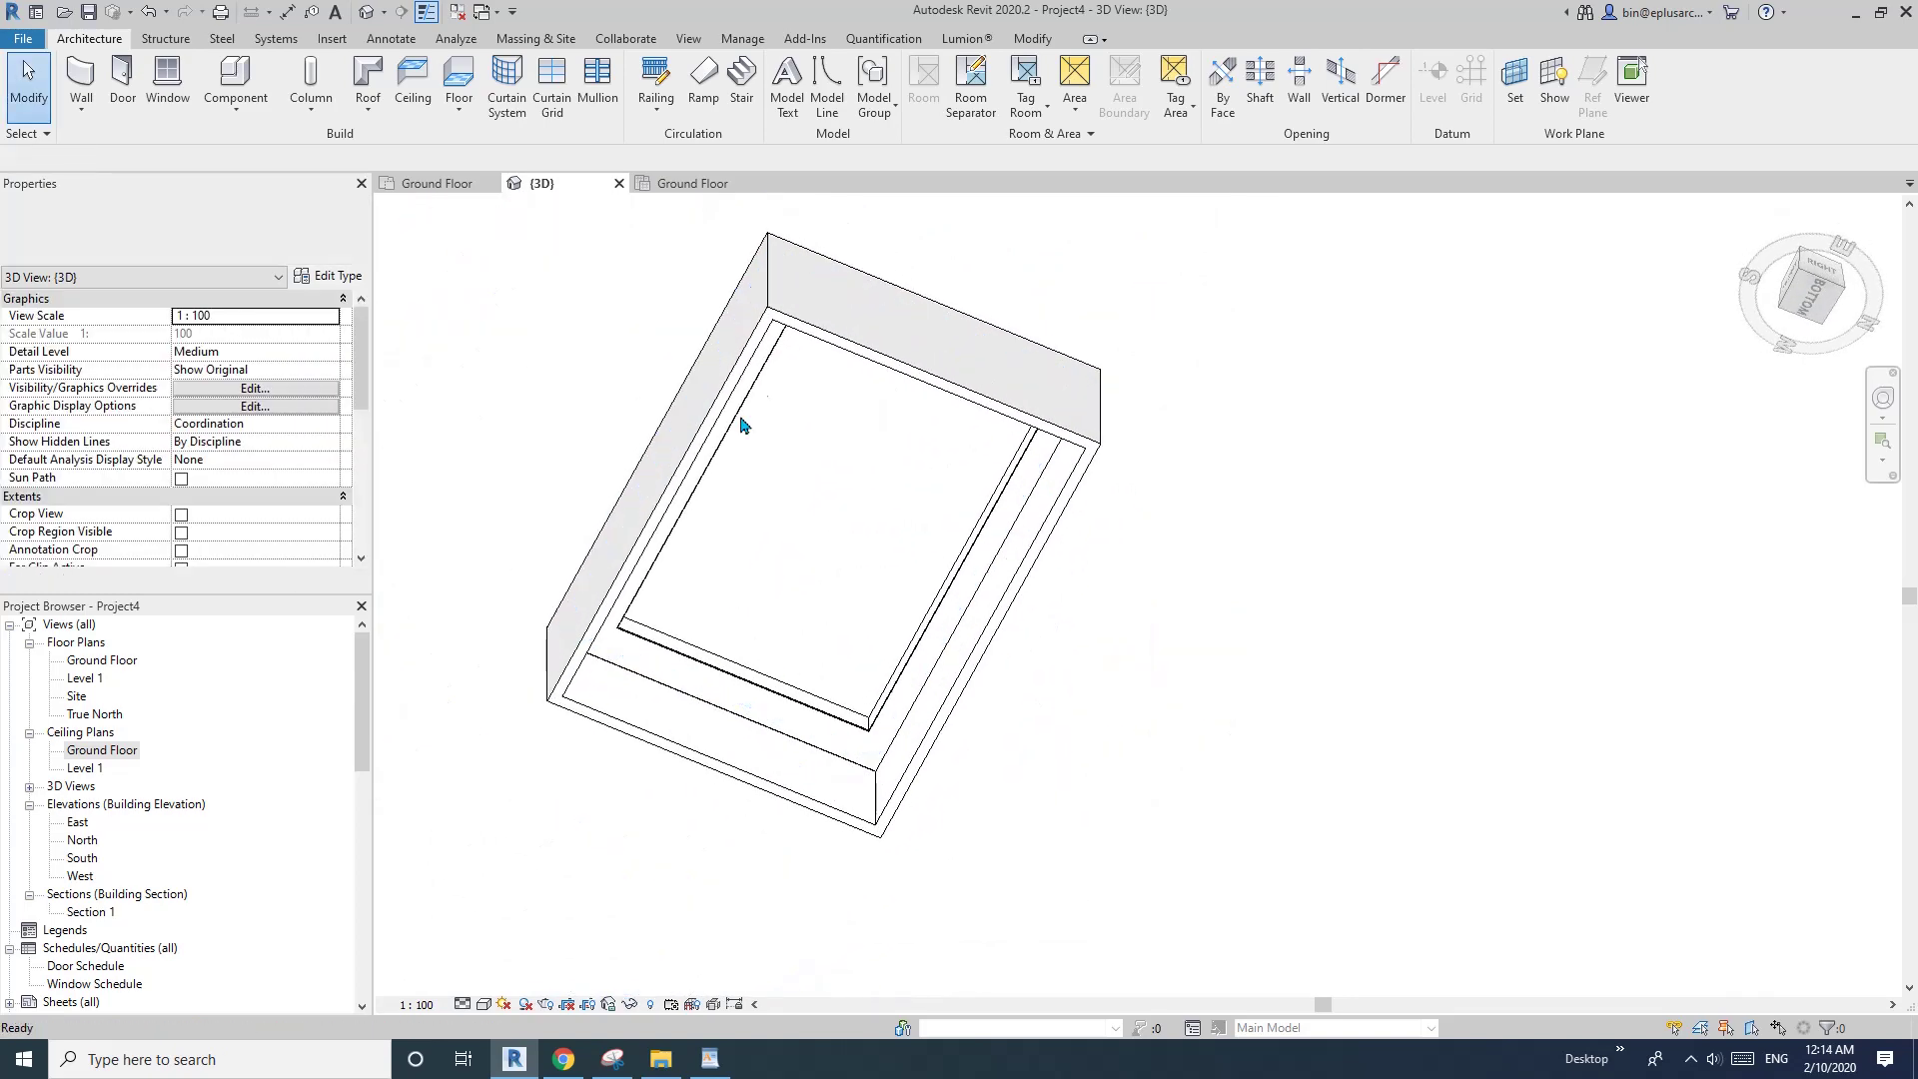
- Examine from below how the 3000 mm ceiling and the ring ceiling meet the surrounding walls
middle_click_drag(772, 525, 728, 719, "shift")
scroll(826, 661, "up", 2)
middle_click_drag(826, 660, 1065, 749, "shift")
scroll(967, 660, "down", 2)
middle_click_drag(967, 661, 873, 466, "shift")
left_click(889, 515)
key("Escape")
left_click(867, 549)
scroll(819, 542, "up", 2)
scroll(813, 544, "up", 3)
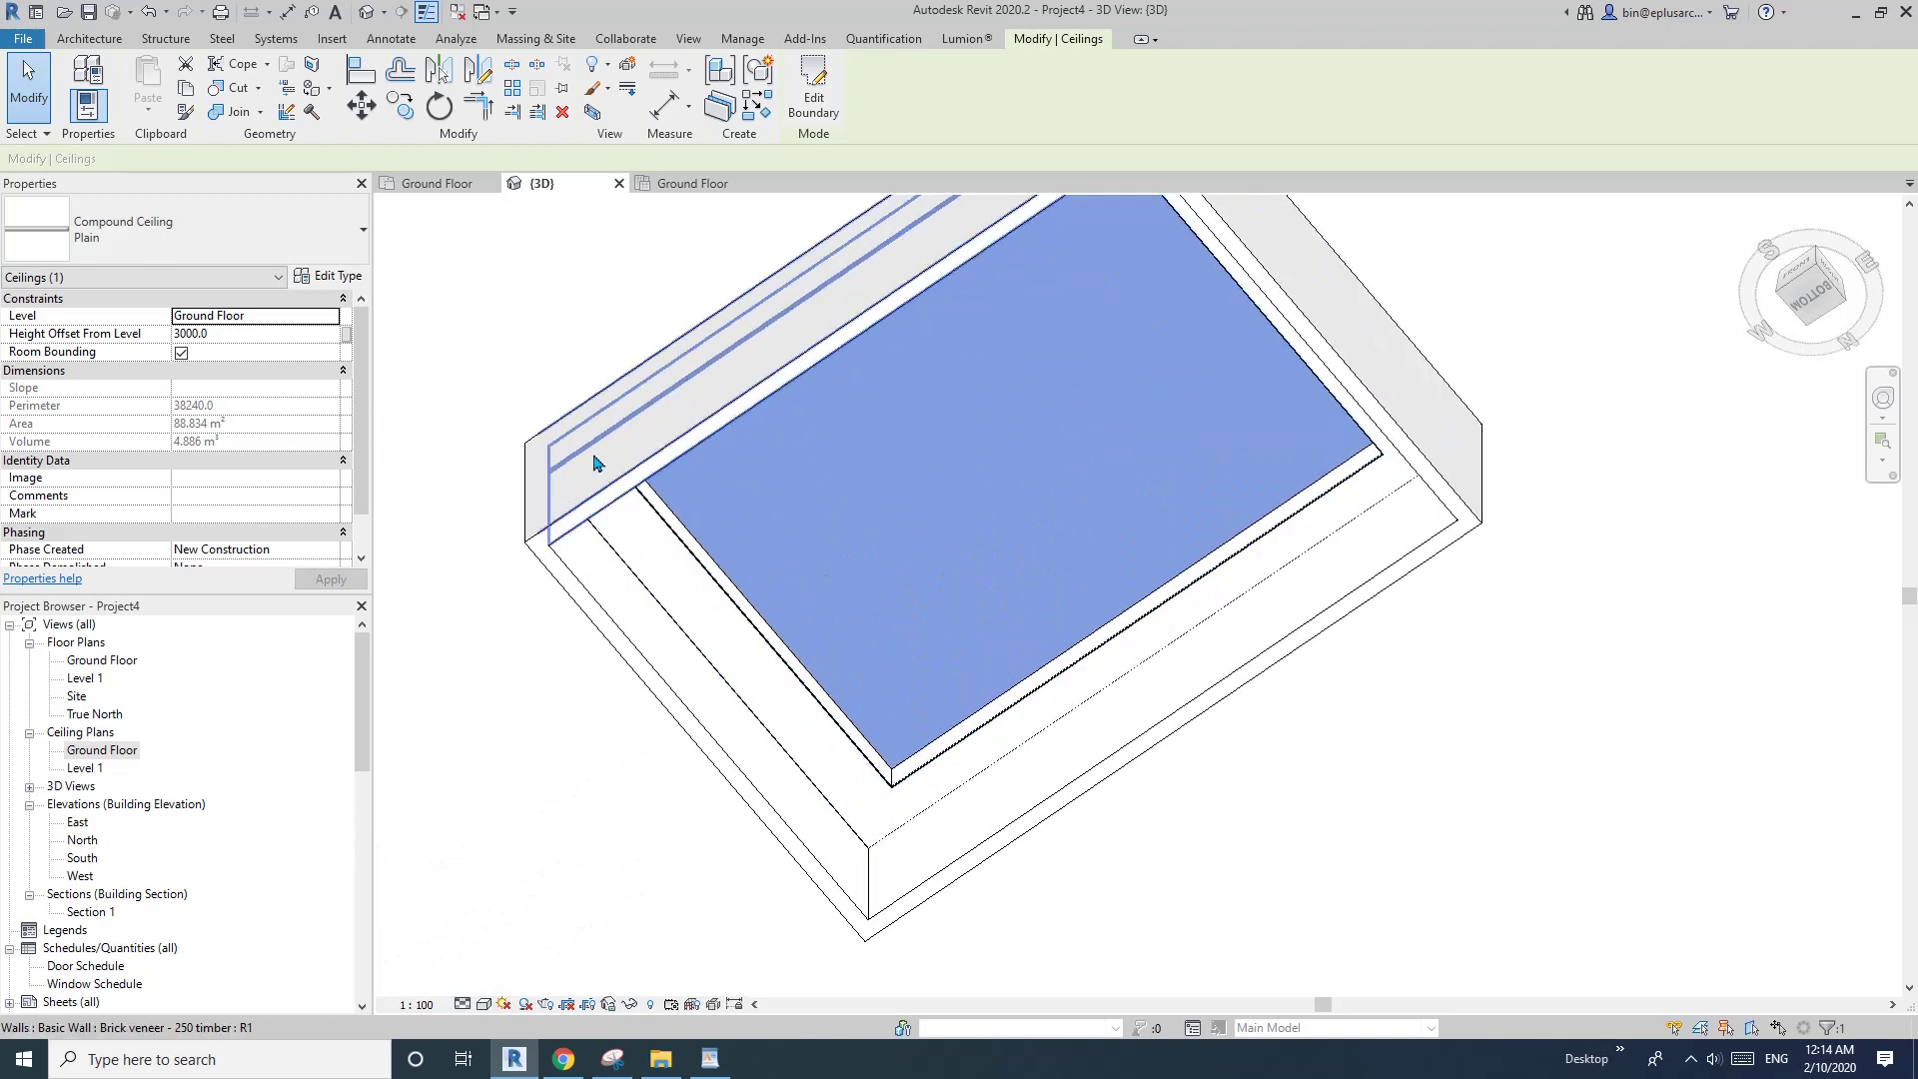
scroll(817, 596, "down", 4)
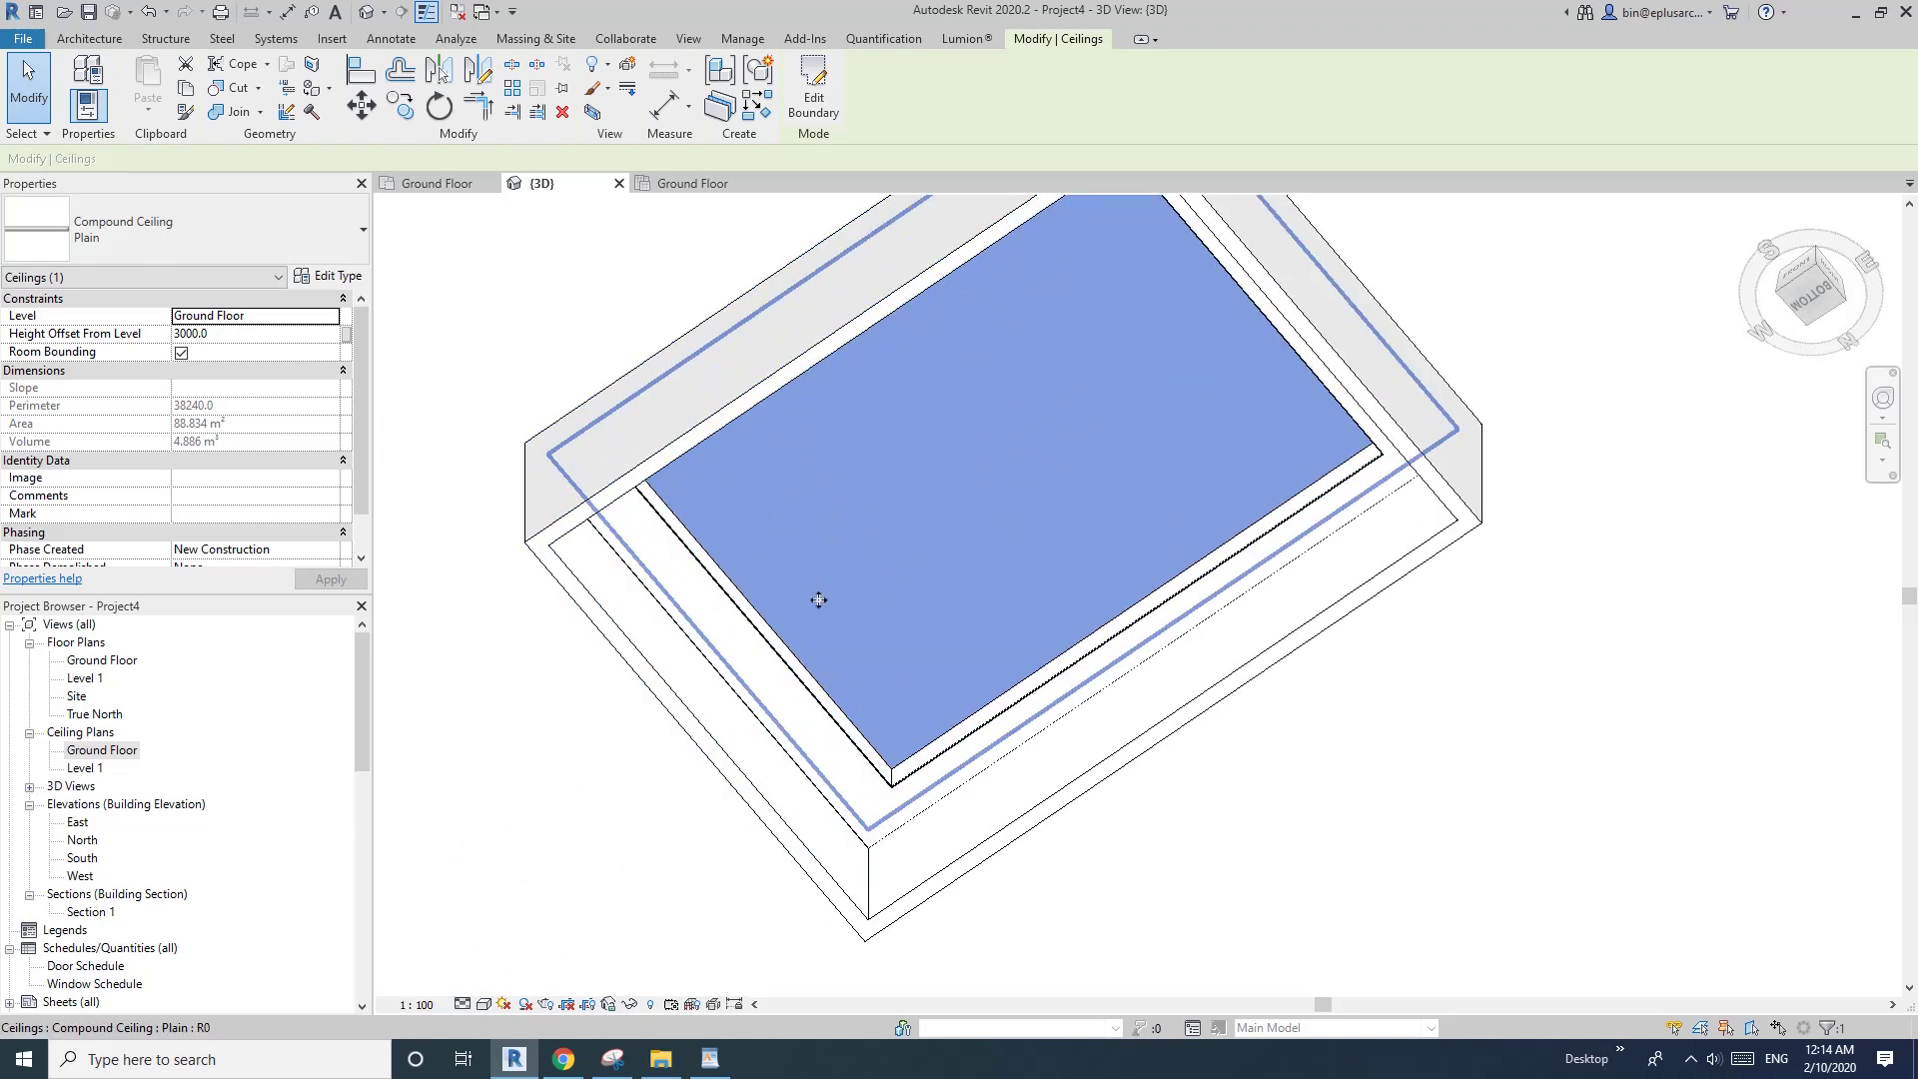
scroll(807, 429, "down", 1)
- Create a section box around the copied room in the 3D view and pull one side inward to cut through the bulkhead
key("Escape")
left_click(838, 446)
left_click(594, 112)
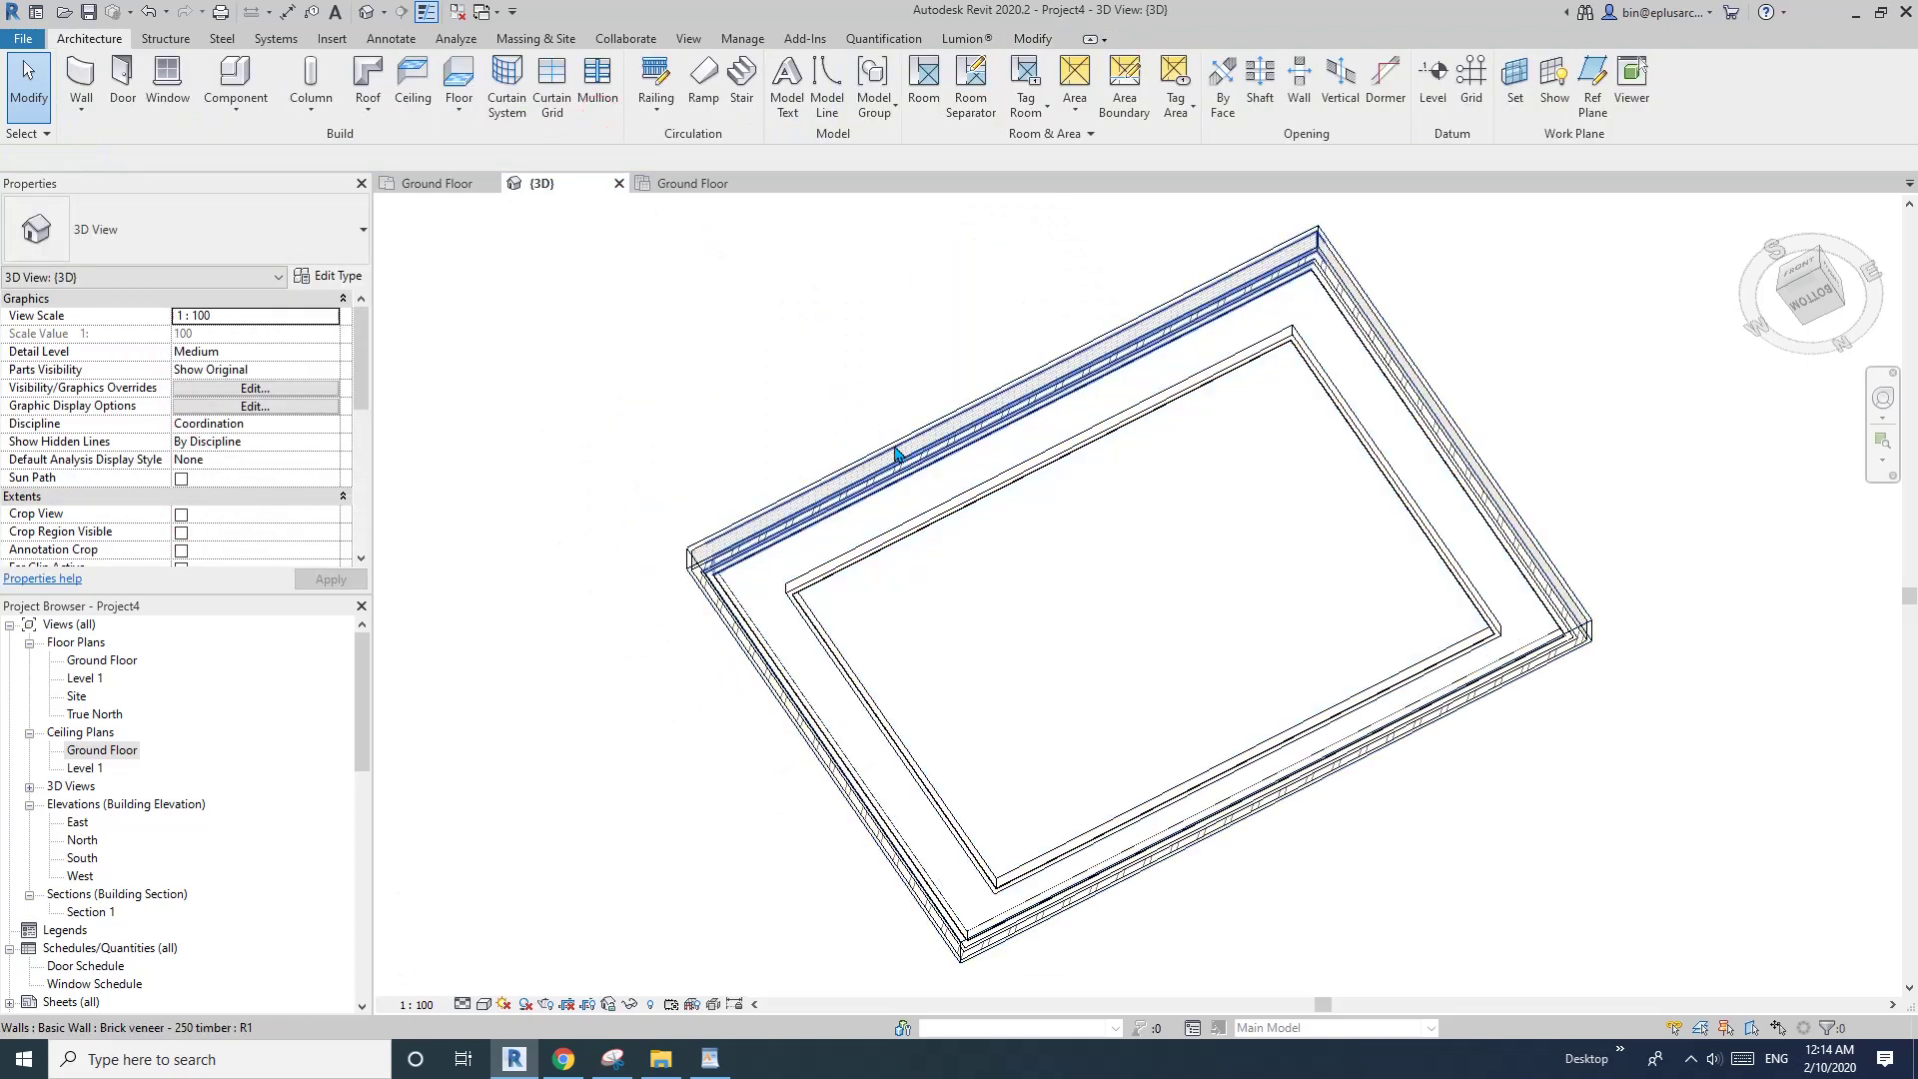
left_click(924, 365)
middle_click_drag(924, 366, 1023, 608, "shift")
left_click_drag(1015, 646, 1015, 711)
middle_click_drag(1090, 689, 1438, 671, "shift")
key("Escape")
- Examine in the cut 3D view how both ceilings, the stud bulkhead and the brick wall meet
middle_click_drag(1266, 639, 1134, 590)
middle_click_drag(1134, 590, 1248, 482, "shift")
scroll(1258, 503, "up", 2)
scroll(1348, 605, "up", 2)
middle_click_drag(1295, 608, 1259, 603)
left_click(1183, 568)
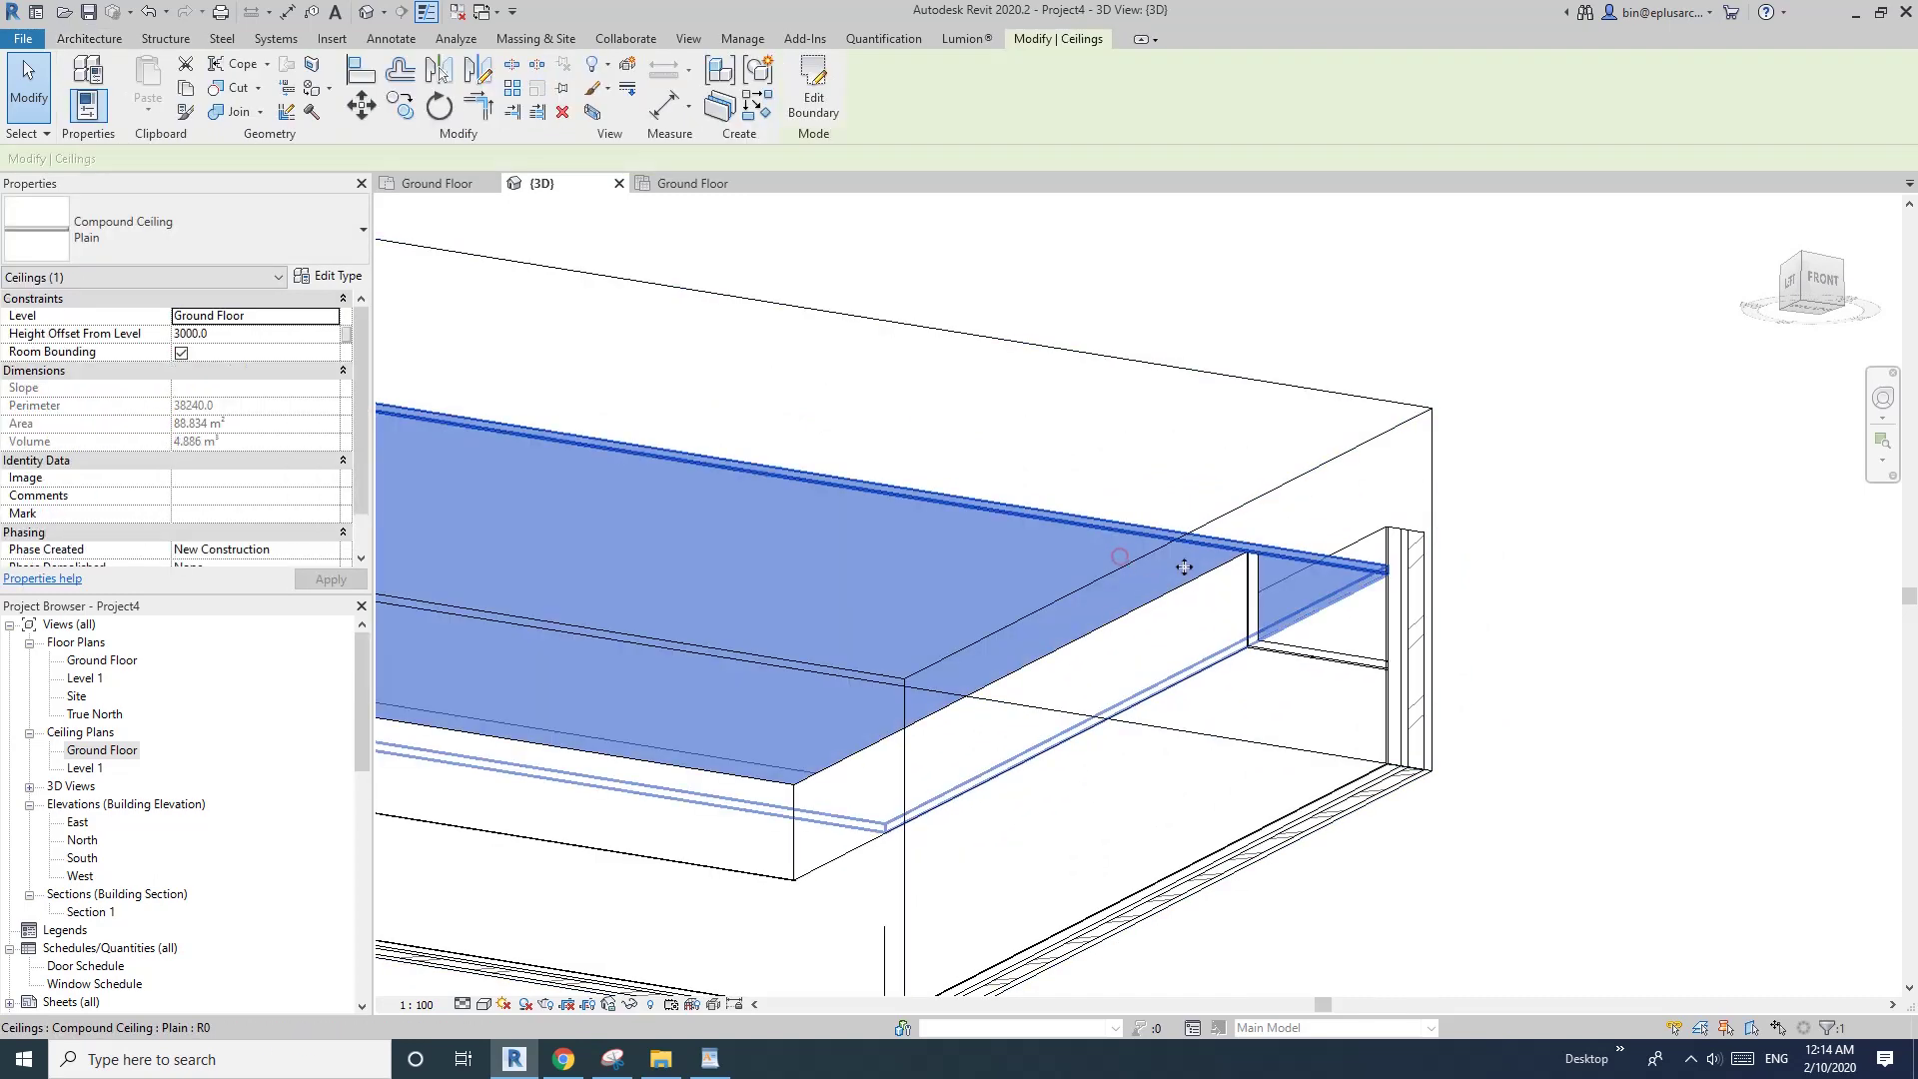
scroll(1290, 599, "down", 1)
middle_click_drag(1289, 599, 1263, 529)
left_click(1104, 528)
scroll(1105, 529, "down", 1)
middle_click_drag(1106, 533, 1087, 543, "shift")
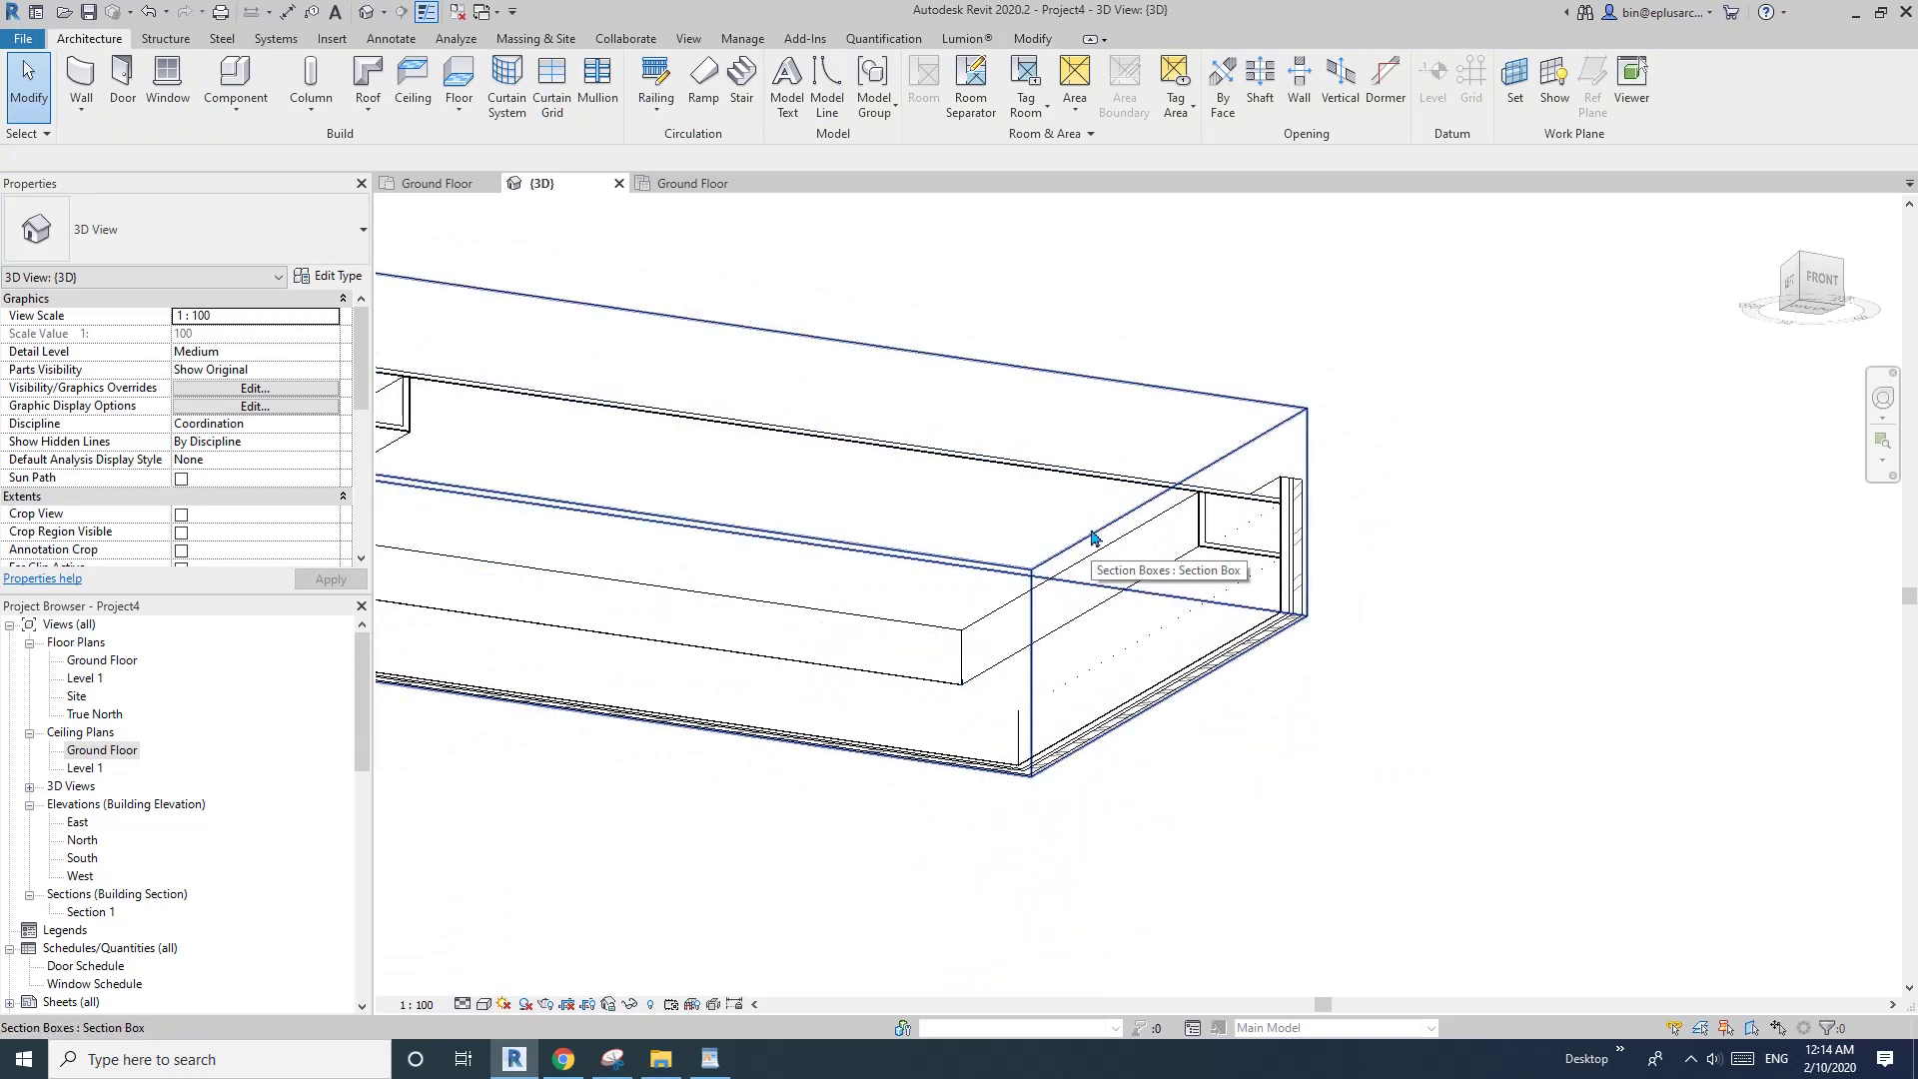
middle_click_drag(1108, 560, 1102, 562)
scroll(1151, 565, "down", 3)
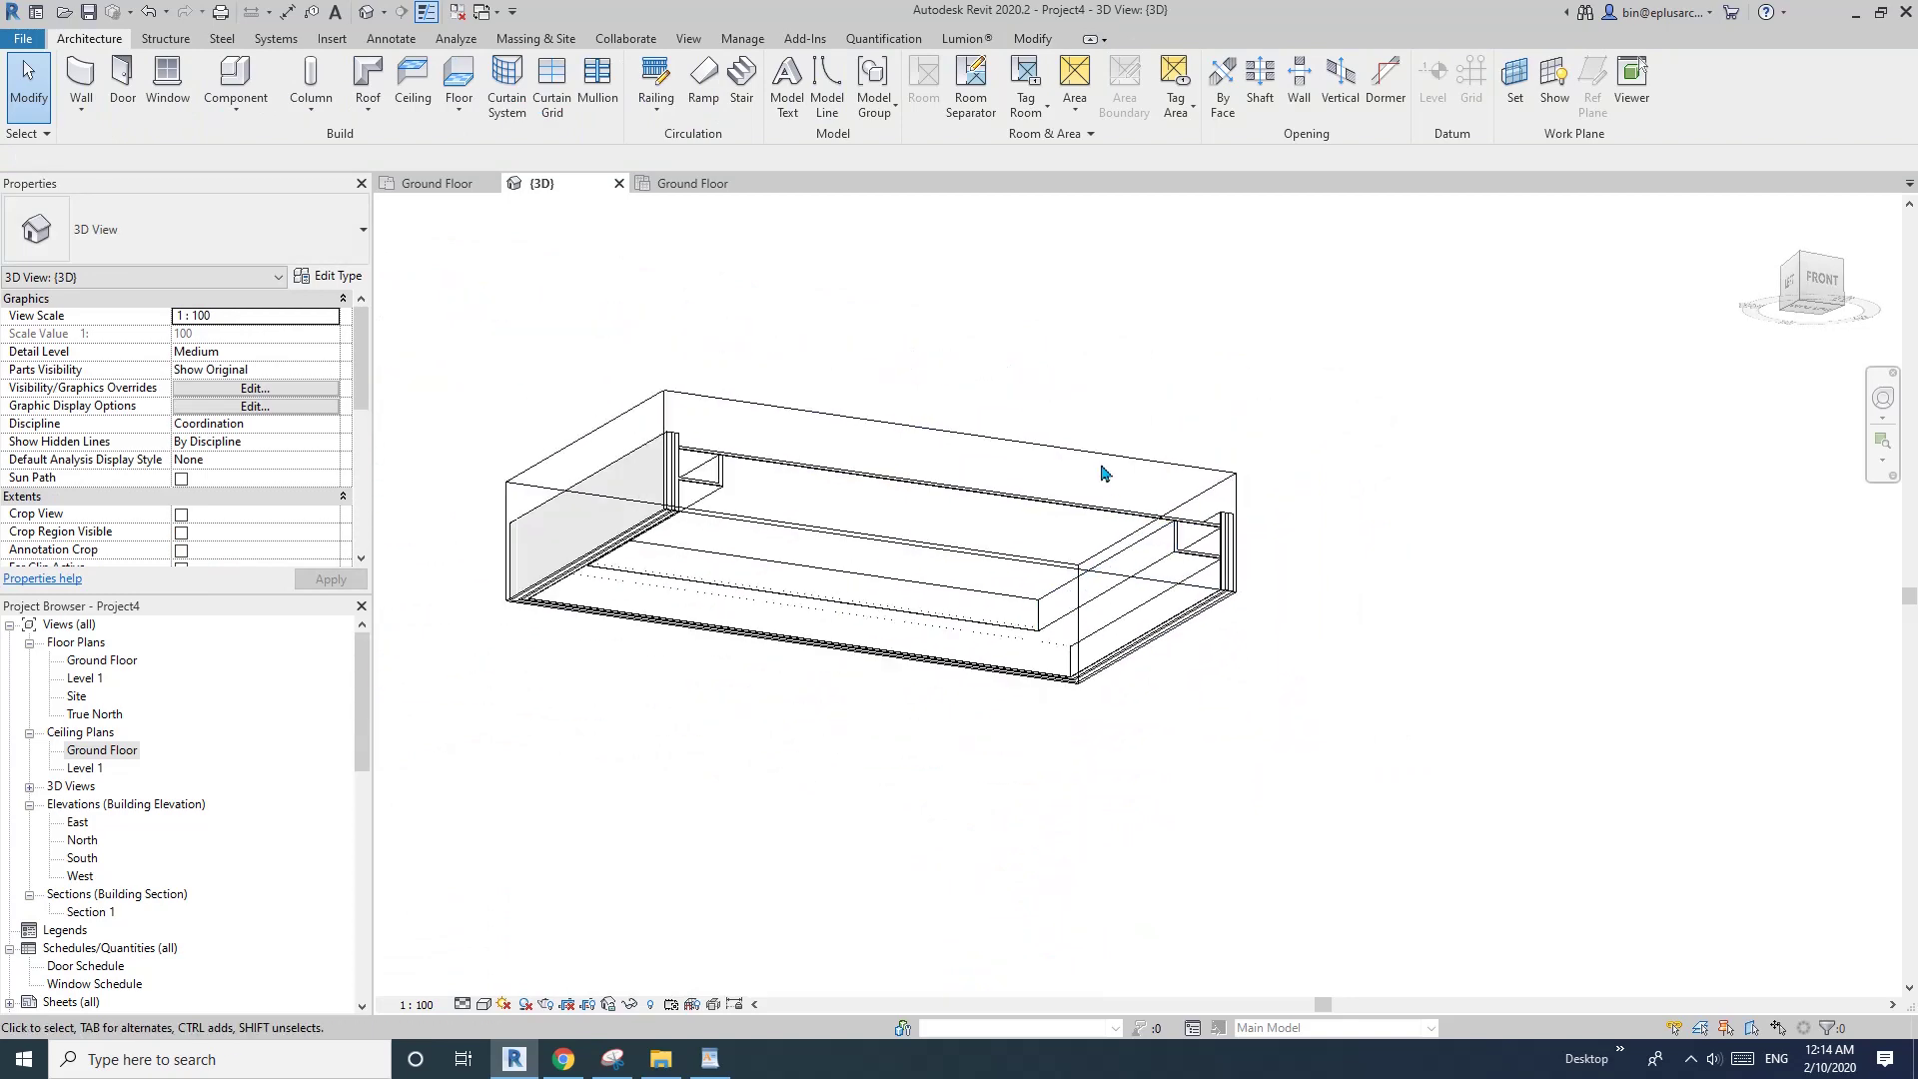
- Pull the cut side of the section box back outward to expose the whole room
left_click(1075, 494)
middle_click_drag(1075, 493, 1049, 520)
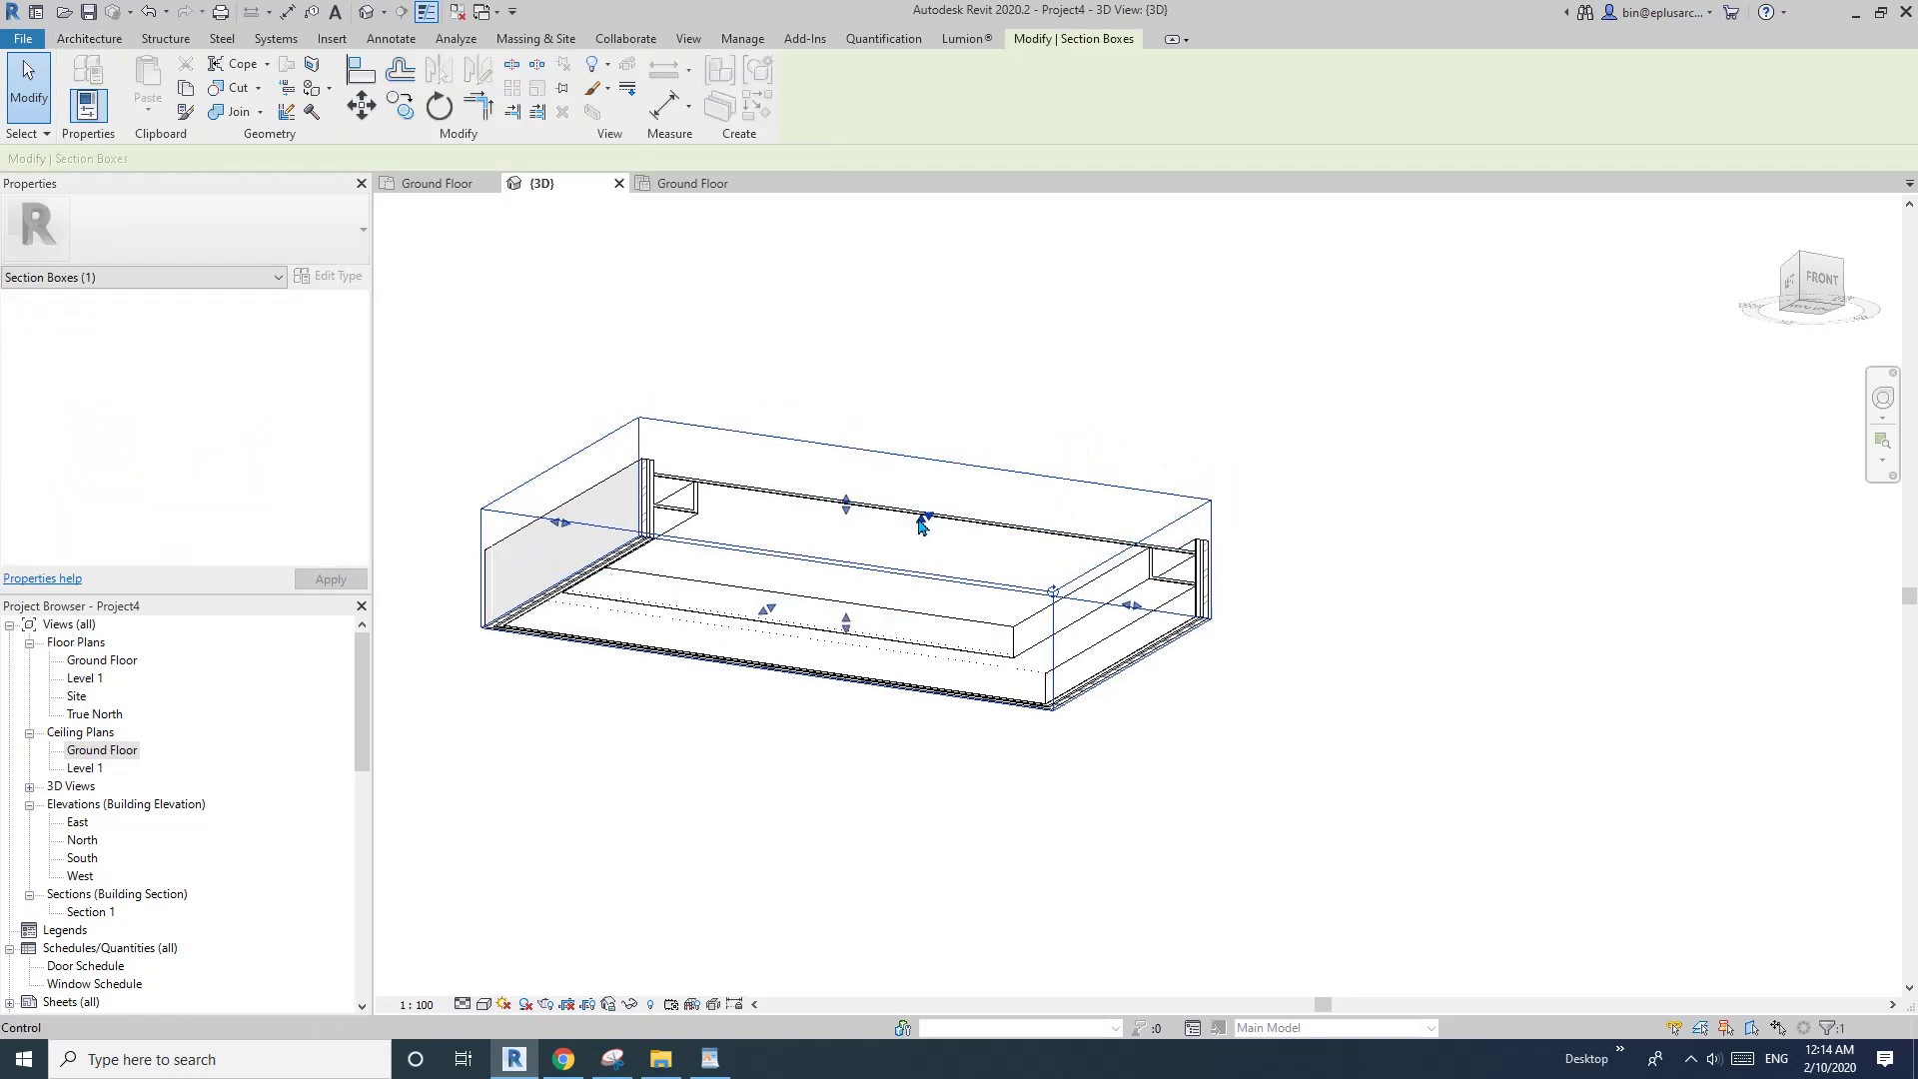
left_click_drag(1152, 370, 1156, 370)
middle_click_drag(1119, 550, 1100, 458, "shift")
scroll(1135, 624, "up", 5)
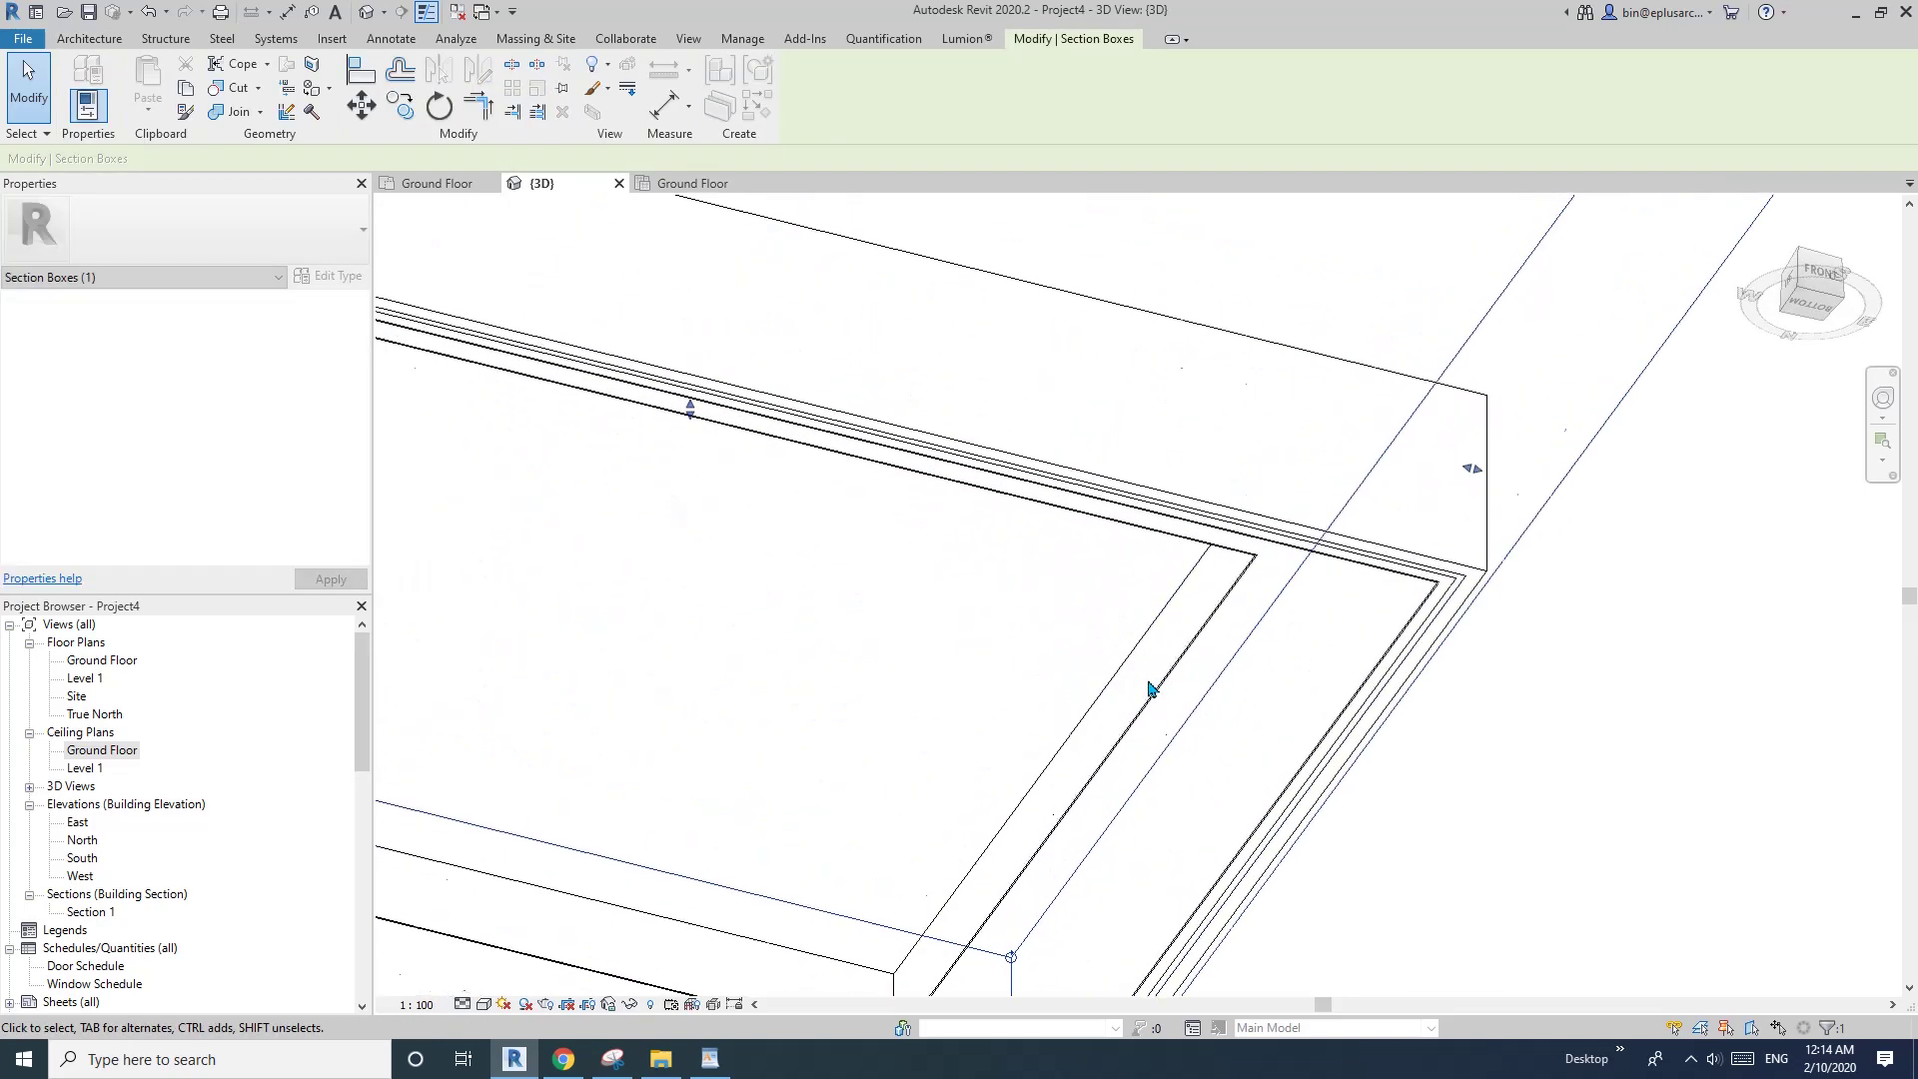
scroll(1054, 766, "down", 5)
scroll(686, 915, "up", 3)
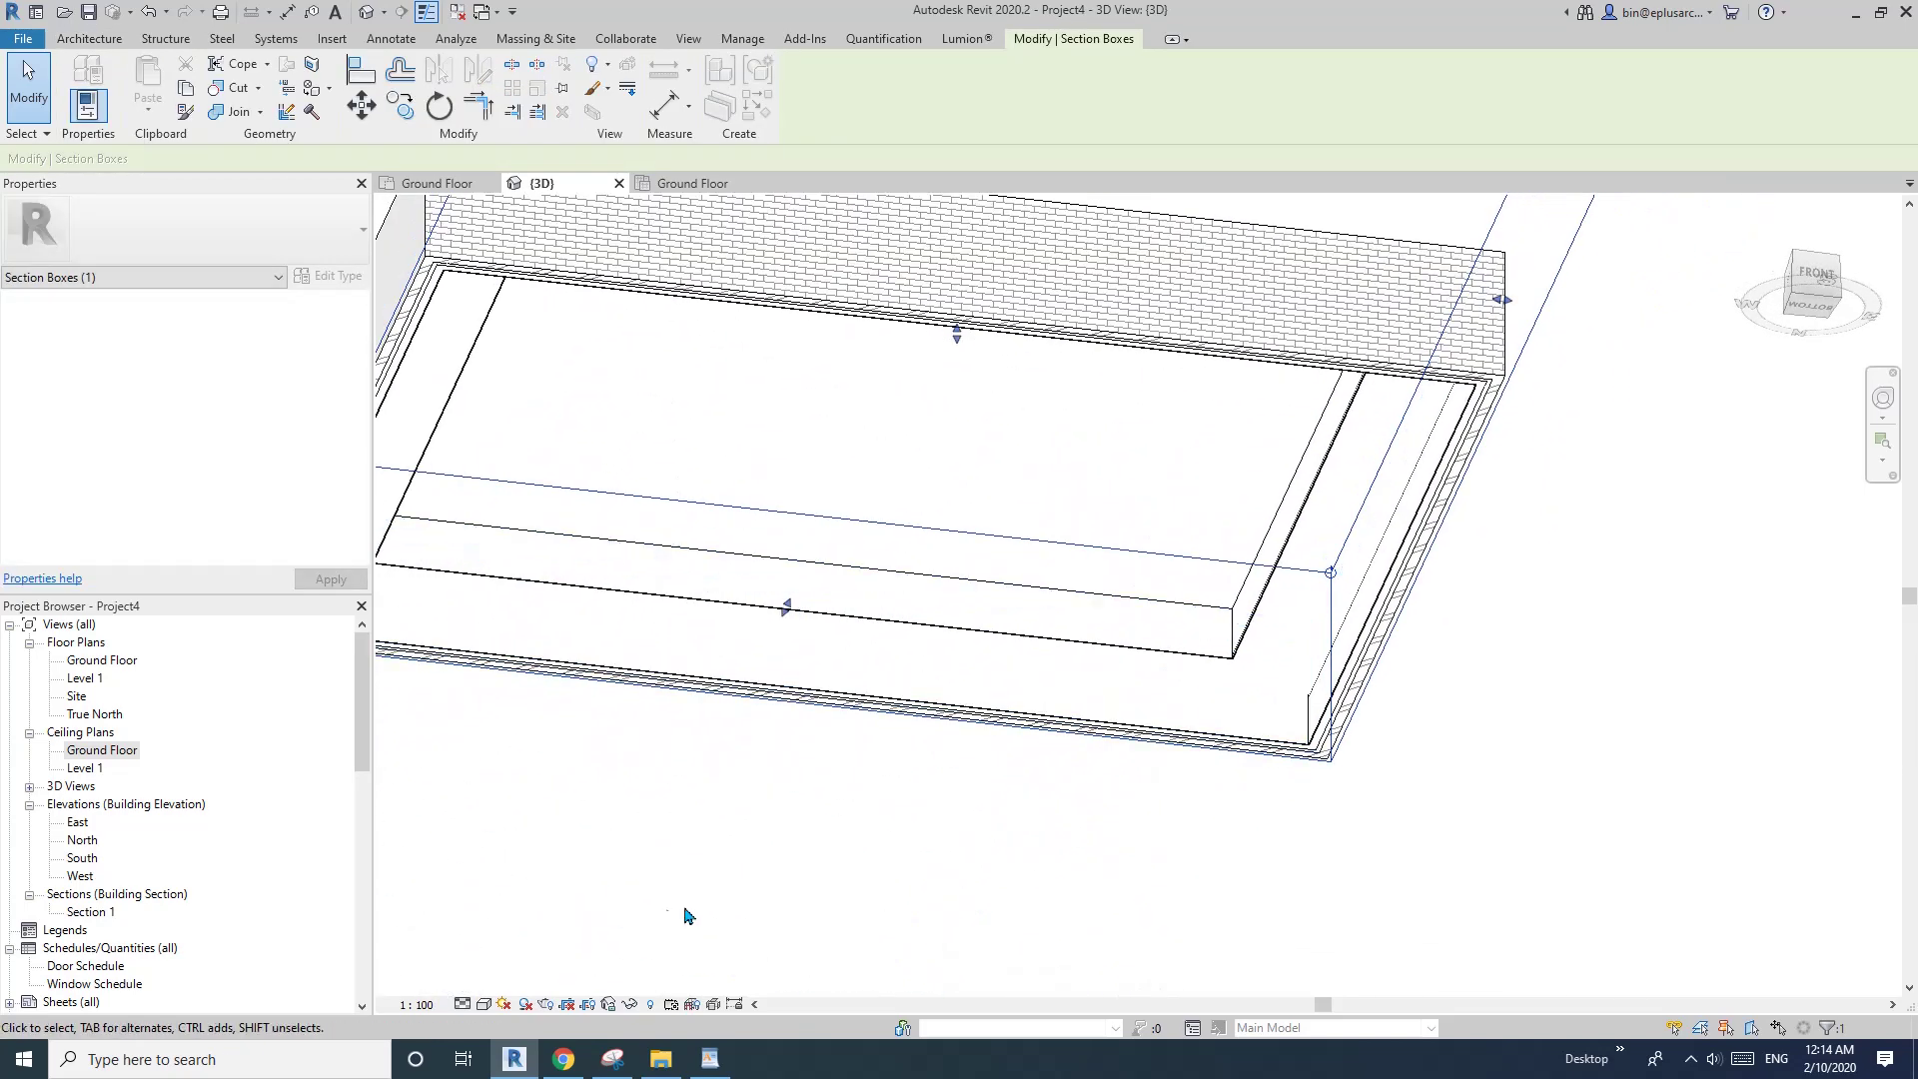
- Check the bulkhead reference images in the Youtube Ideas document in WordPad and return to Revit
left_click(704, 1063)
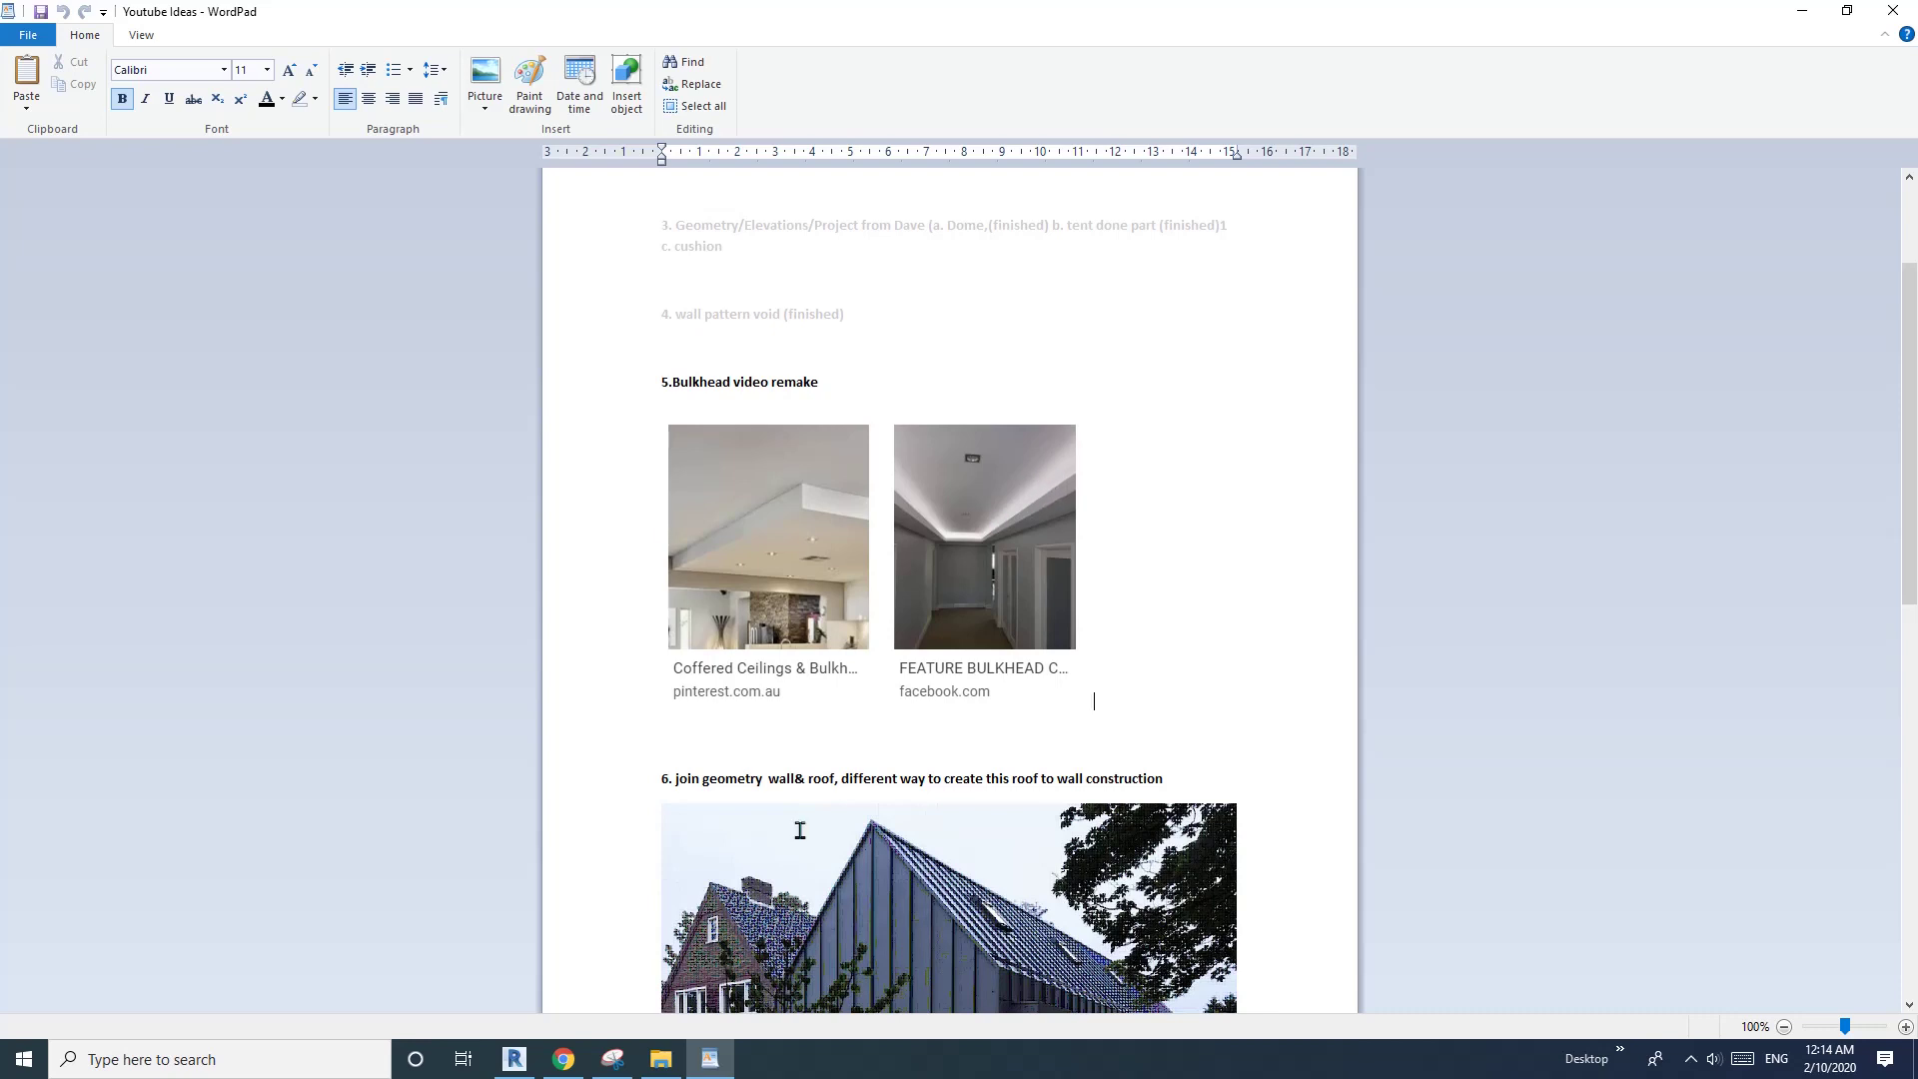
left_click(526, 1052)
key("Escape")
- Set the top offset of the chain of four bulkhead stud walls to 2500 mm and finally to 2600 mm
key("Tab")
left_click(1288, 505)
mouse_move(868, 559)
middle_mouse_down()
mouse_move(1104, 543)
mouse_move(890, 573)
middle_mouse_up()
scroll(1004, 553, "up", 1)
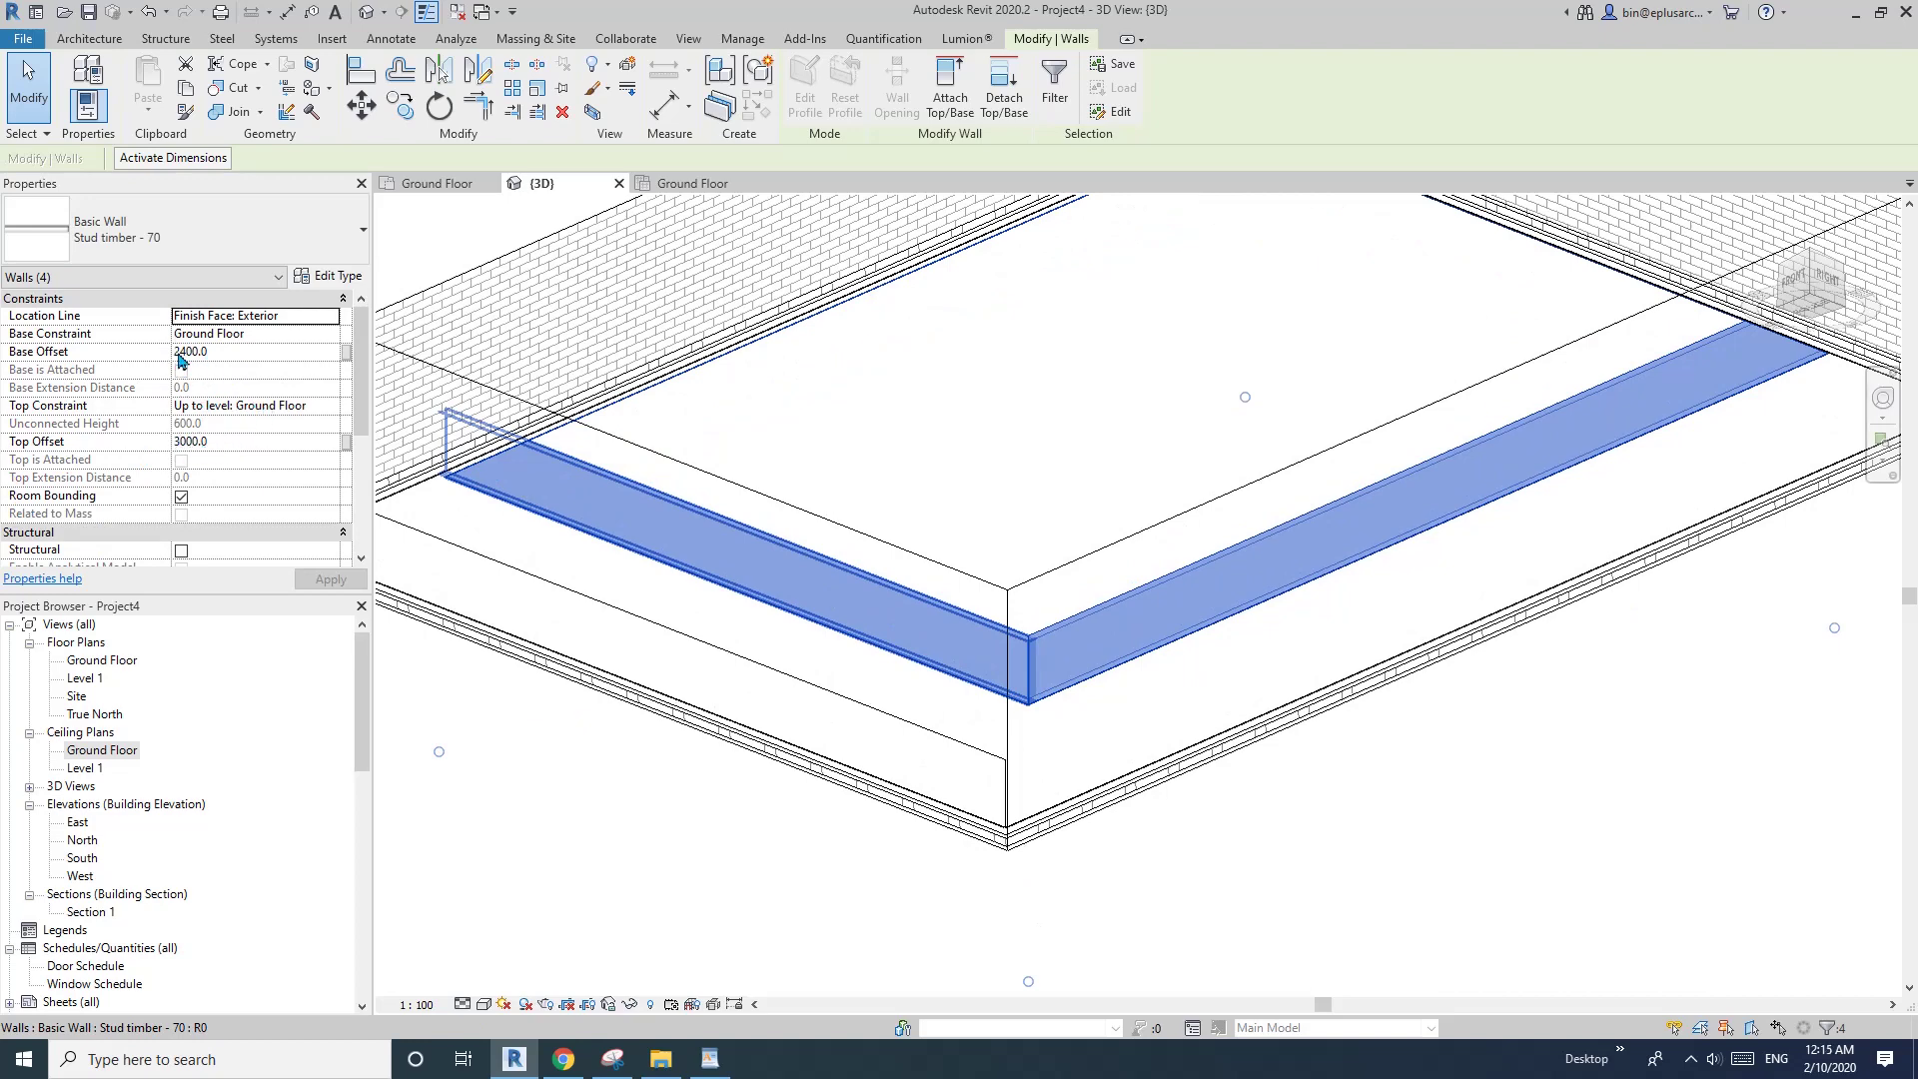
left_click(229, 440)
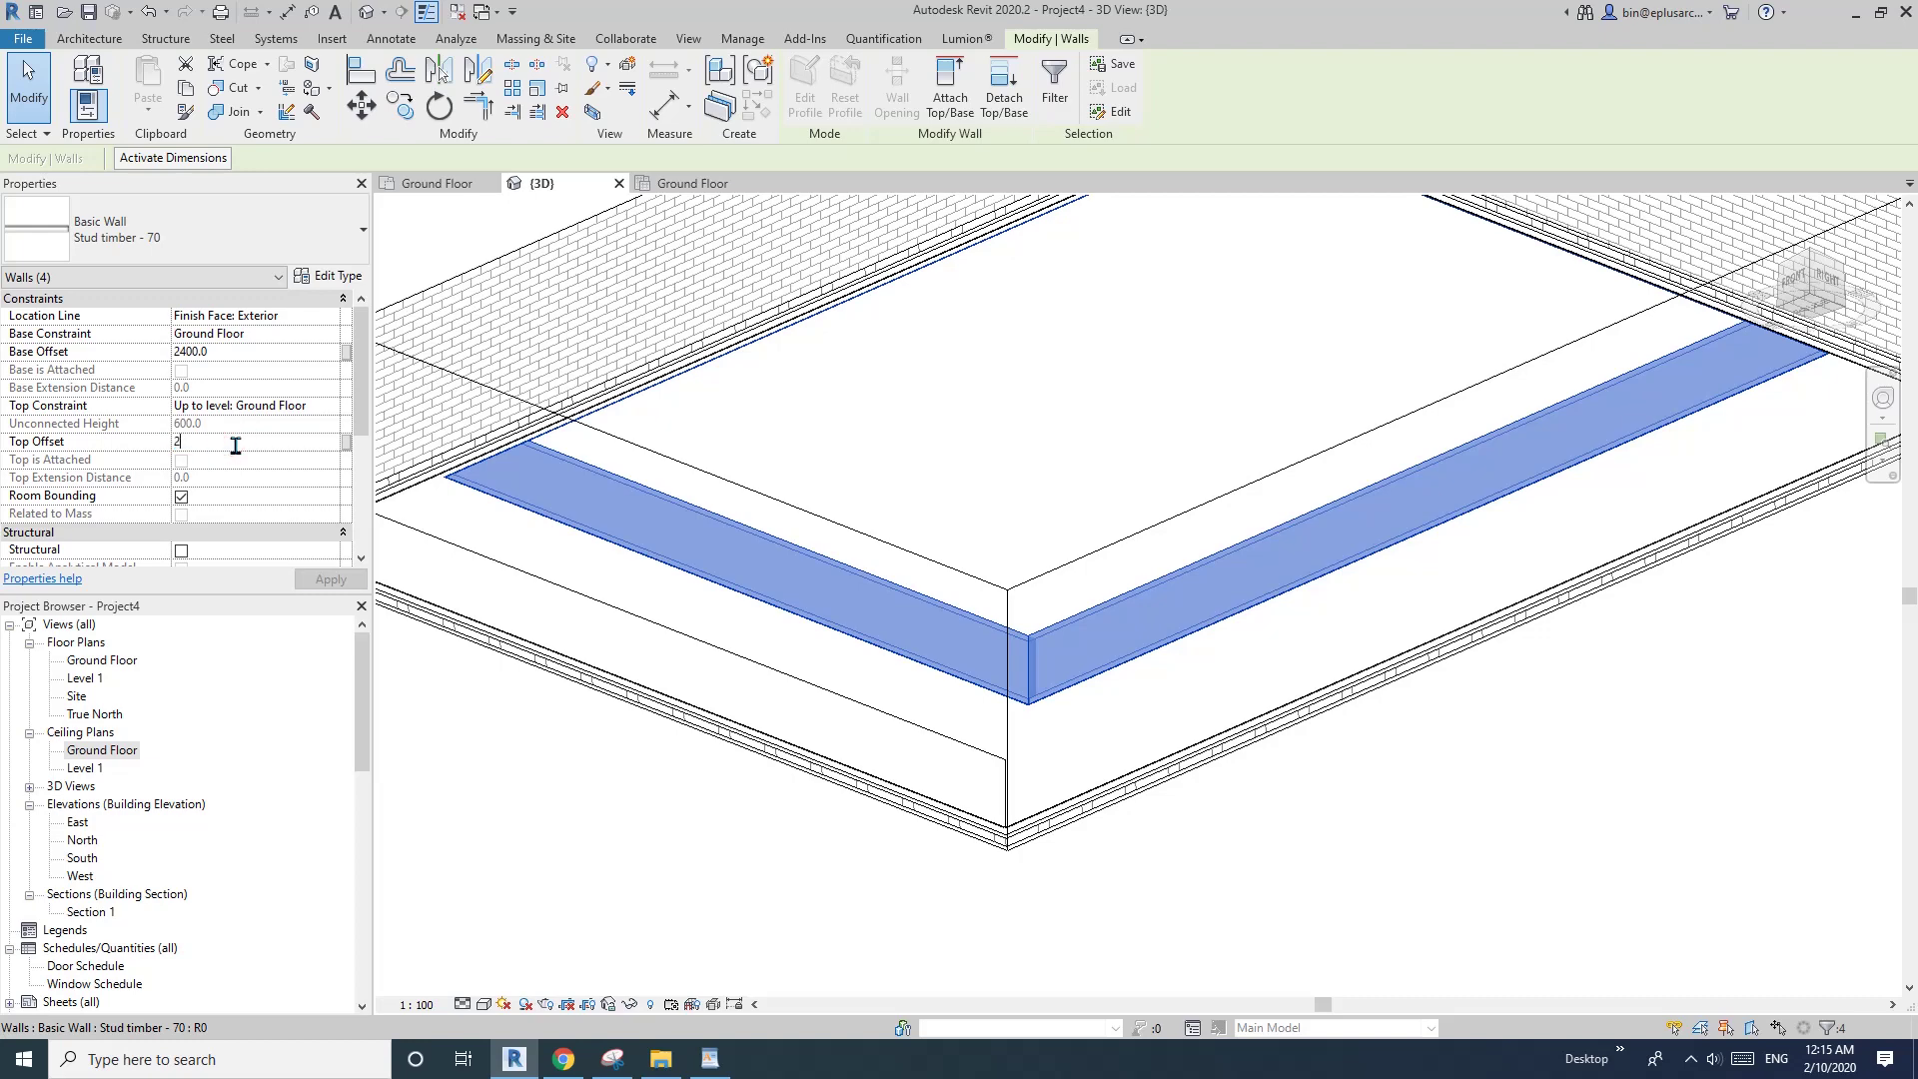
key("Return")
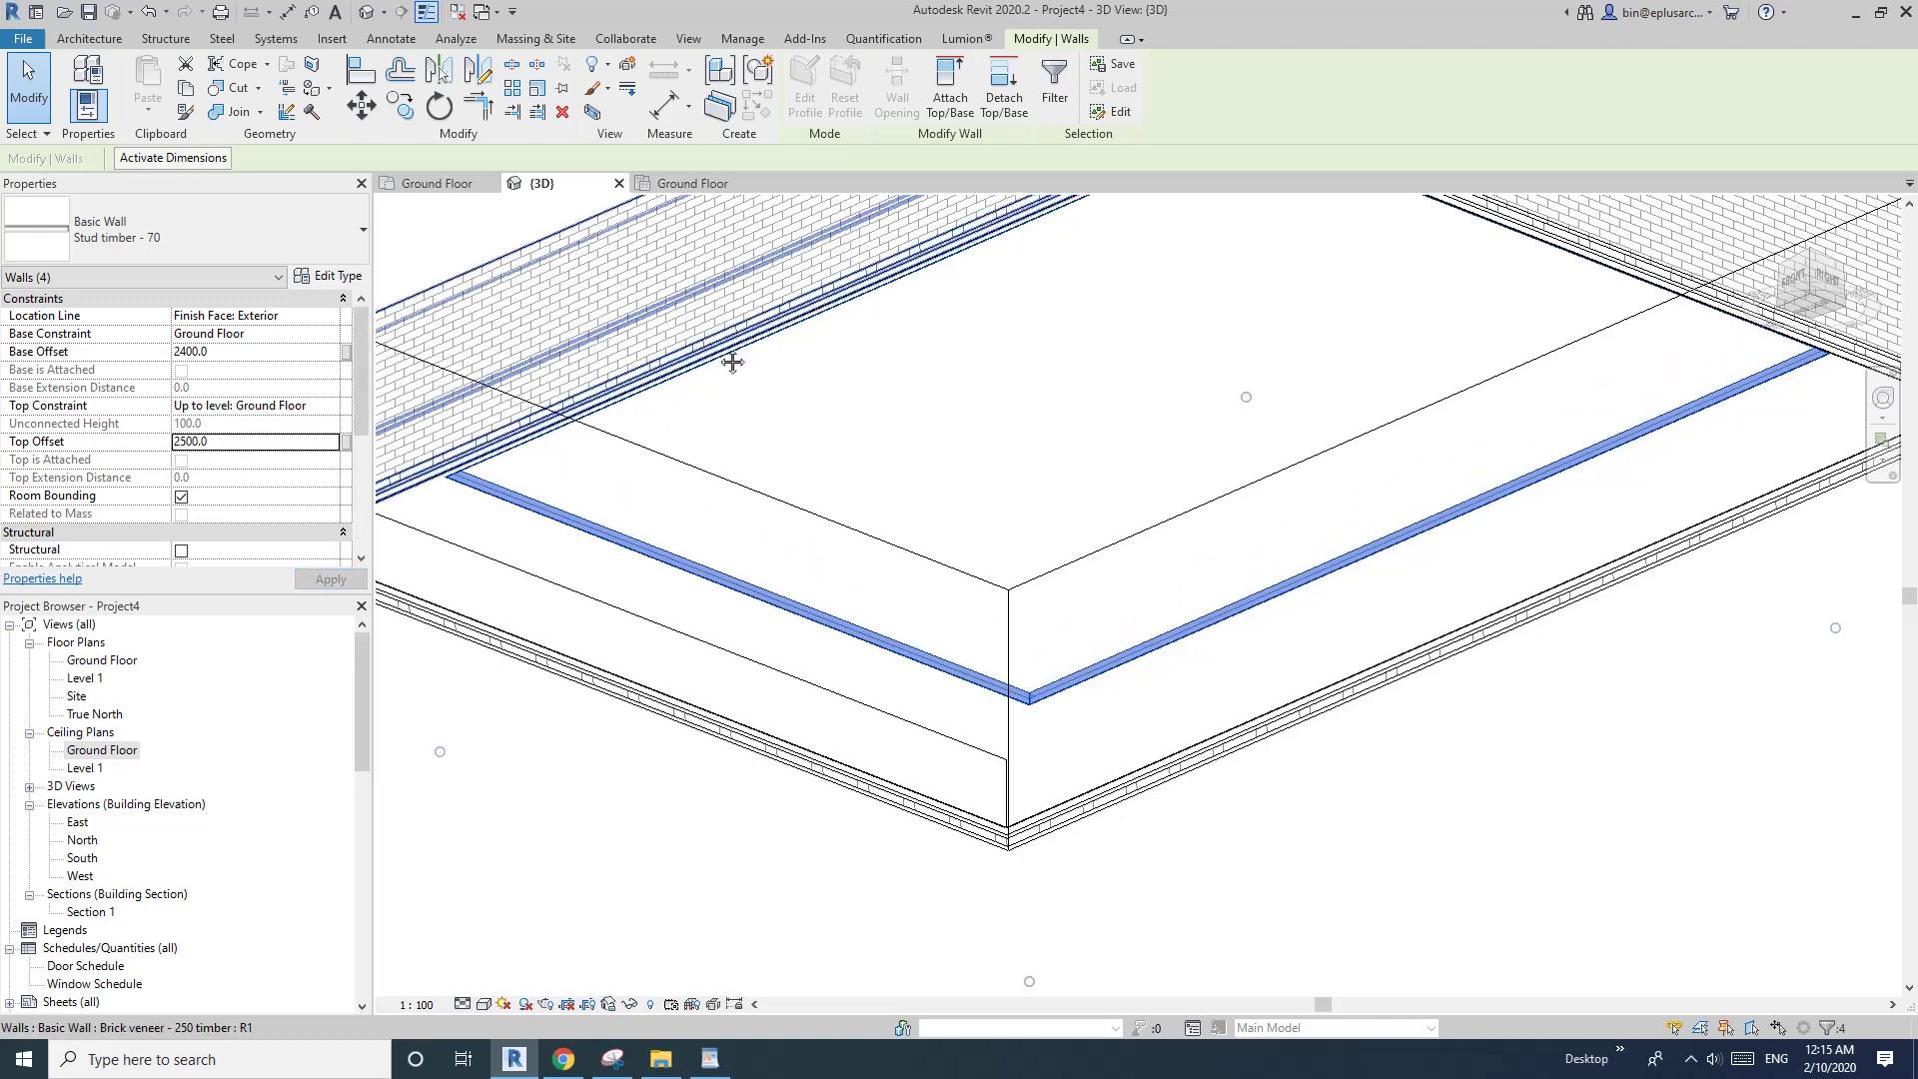
left_click(233, 442)
type("26")
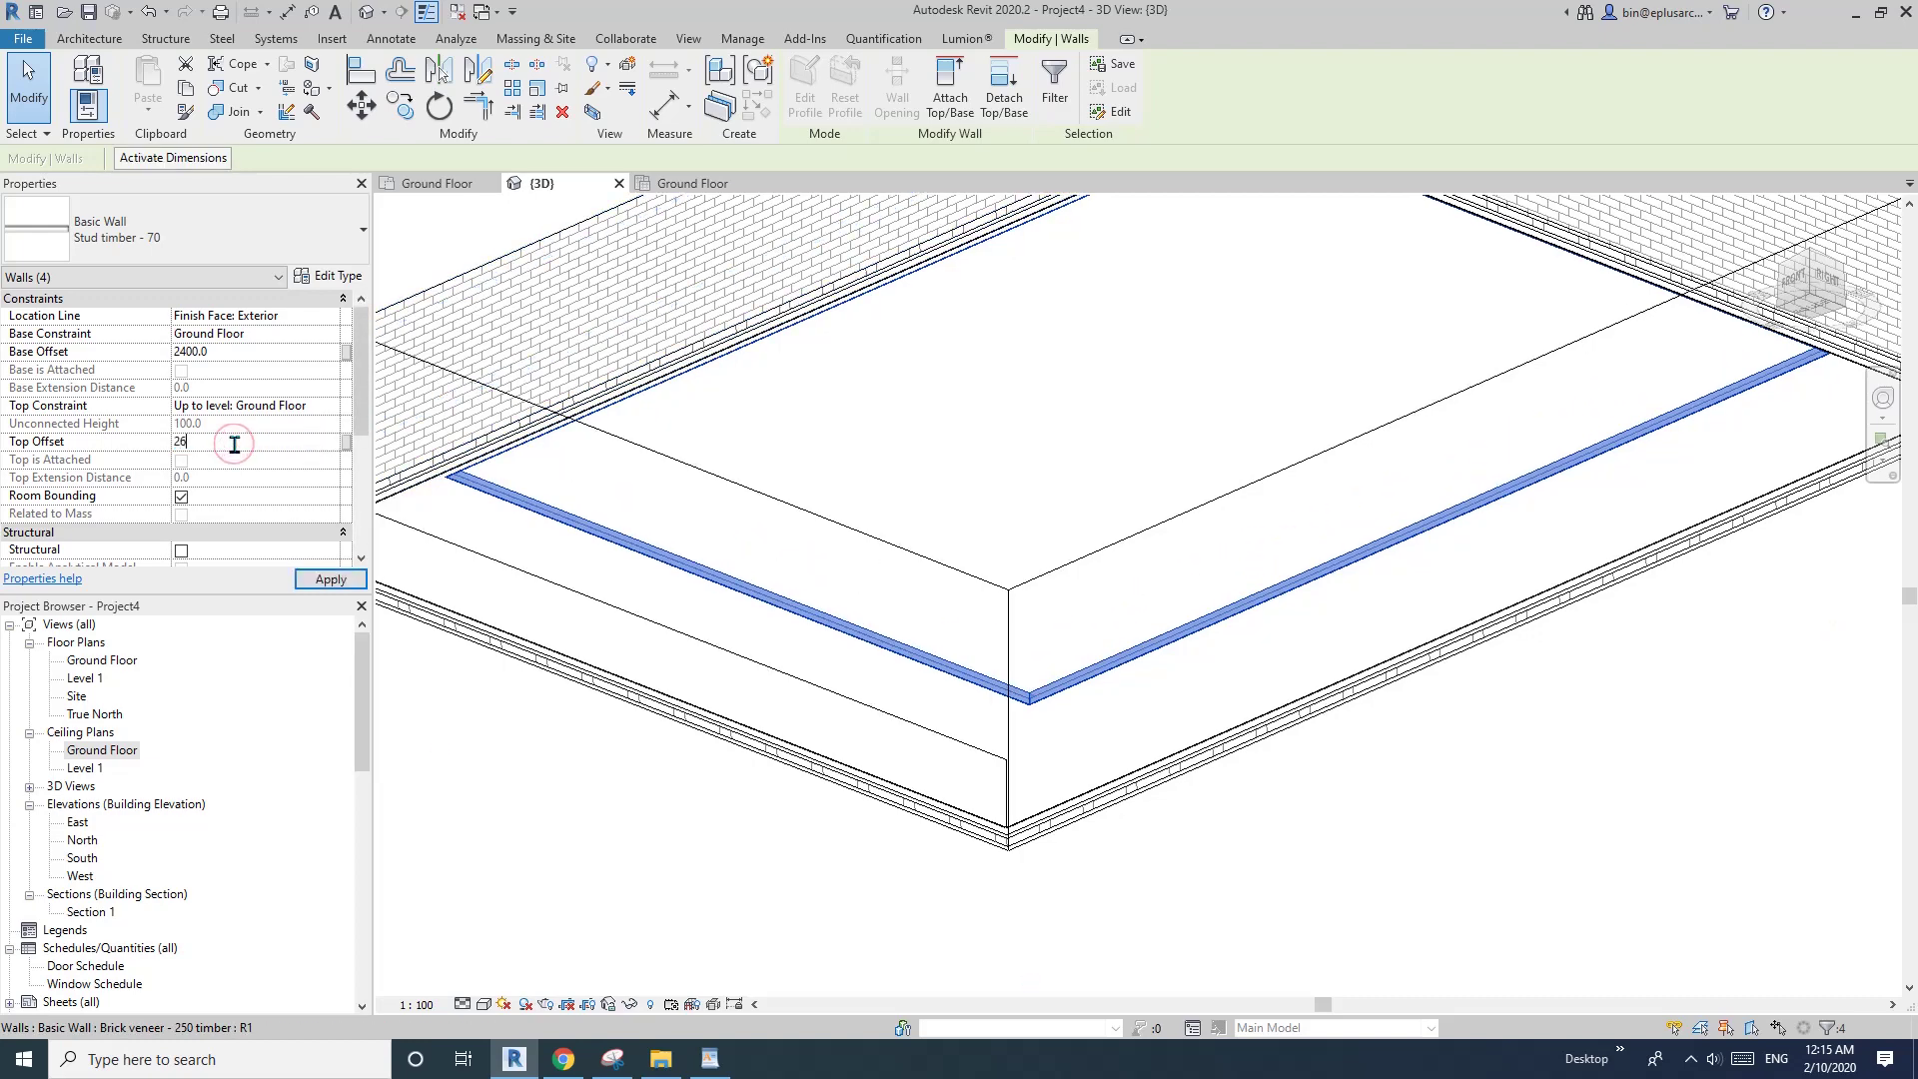
scroll(721, 388, "down", 1)
middle_click_drag(869, 450, 745, 538)
key("Escape")
- Cut the room with the section box and examine the shortened stud walls and ring ceiling in section
scroll(1211, 613, "up", 5)
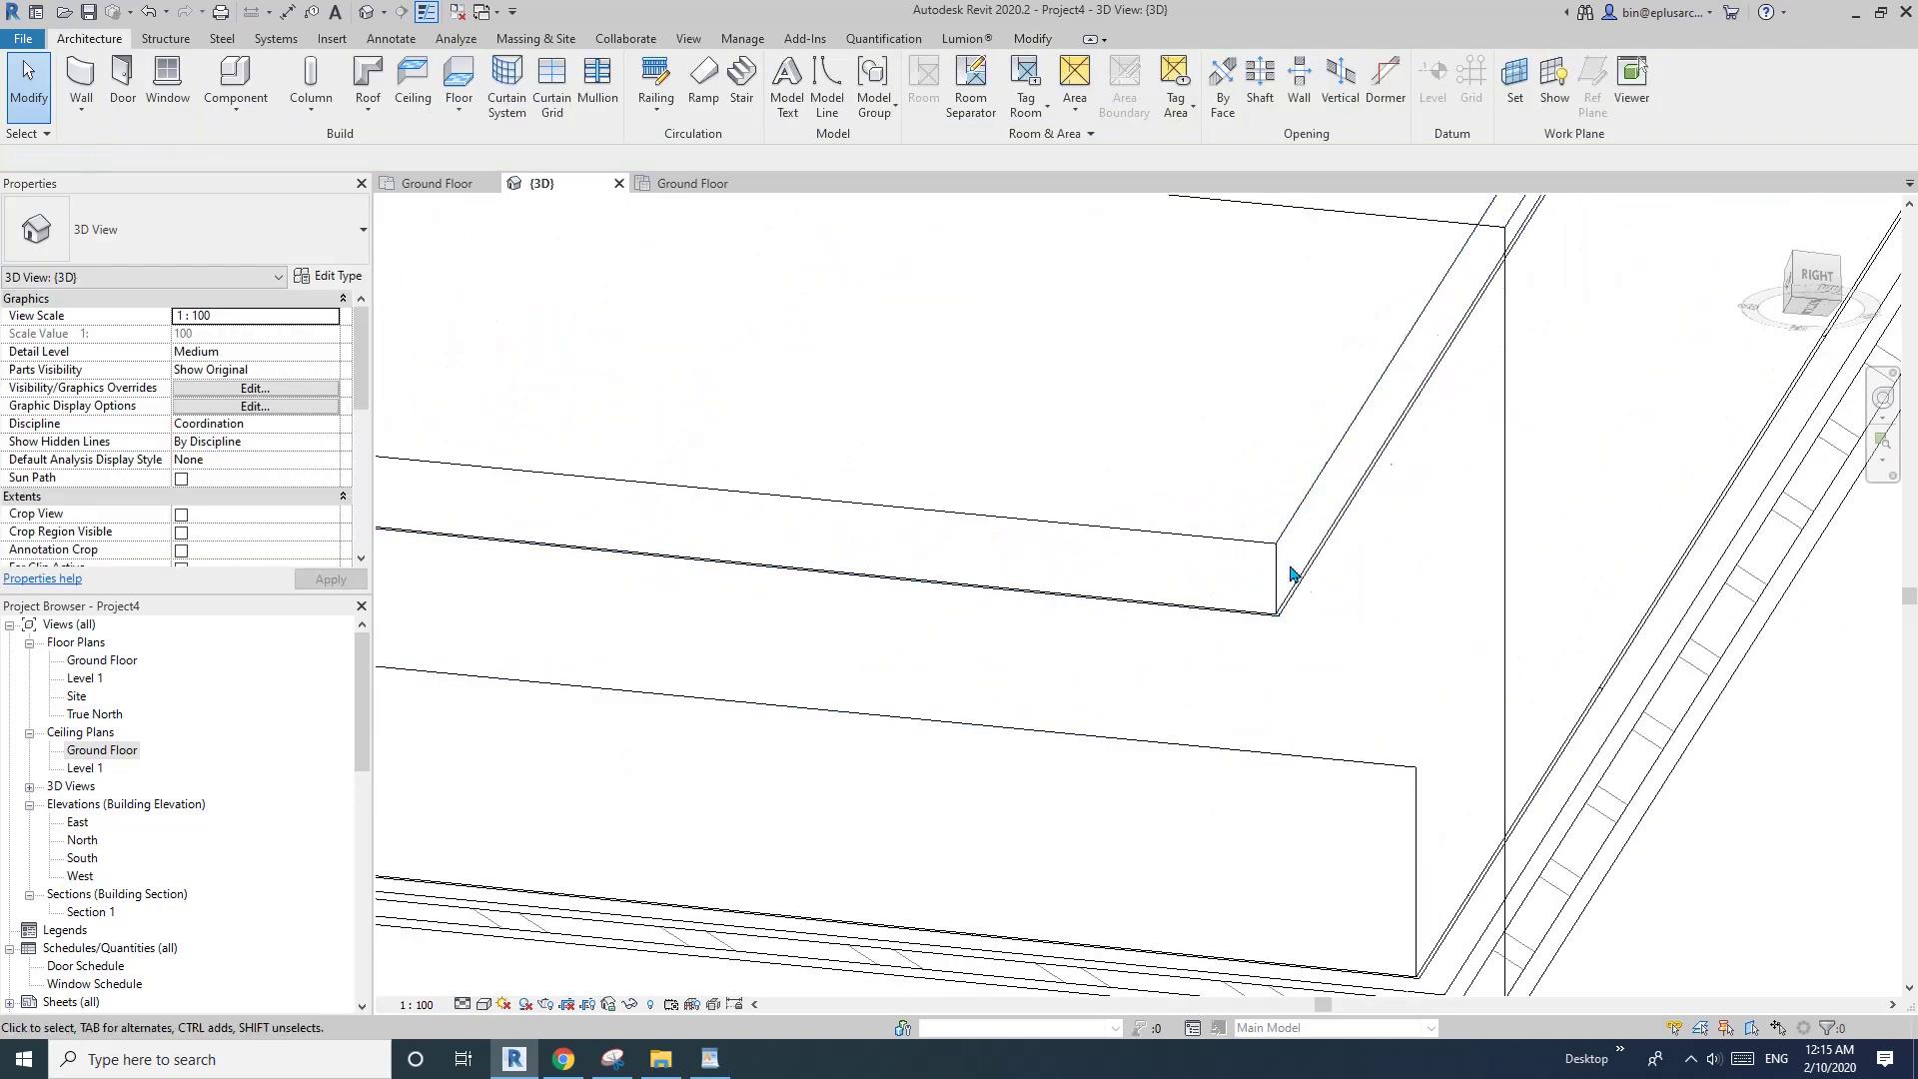
scroll(1249, 559, "down", 5)
middle_click_drag(1236, 548, 810, 622, "shift")
scroll(810, 623, "down", 4)
left_click(1137, 356)
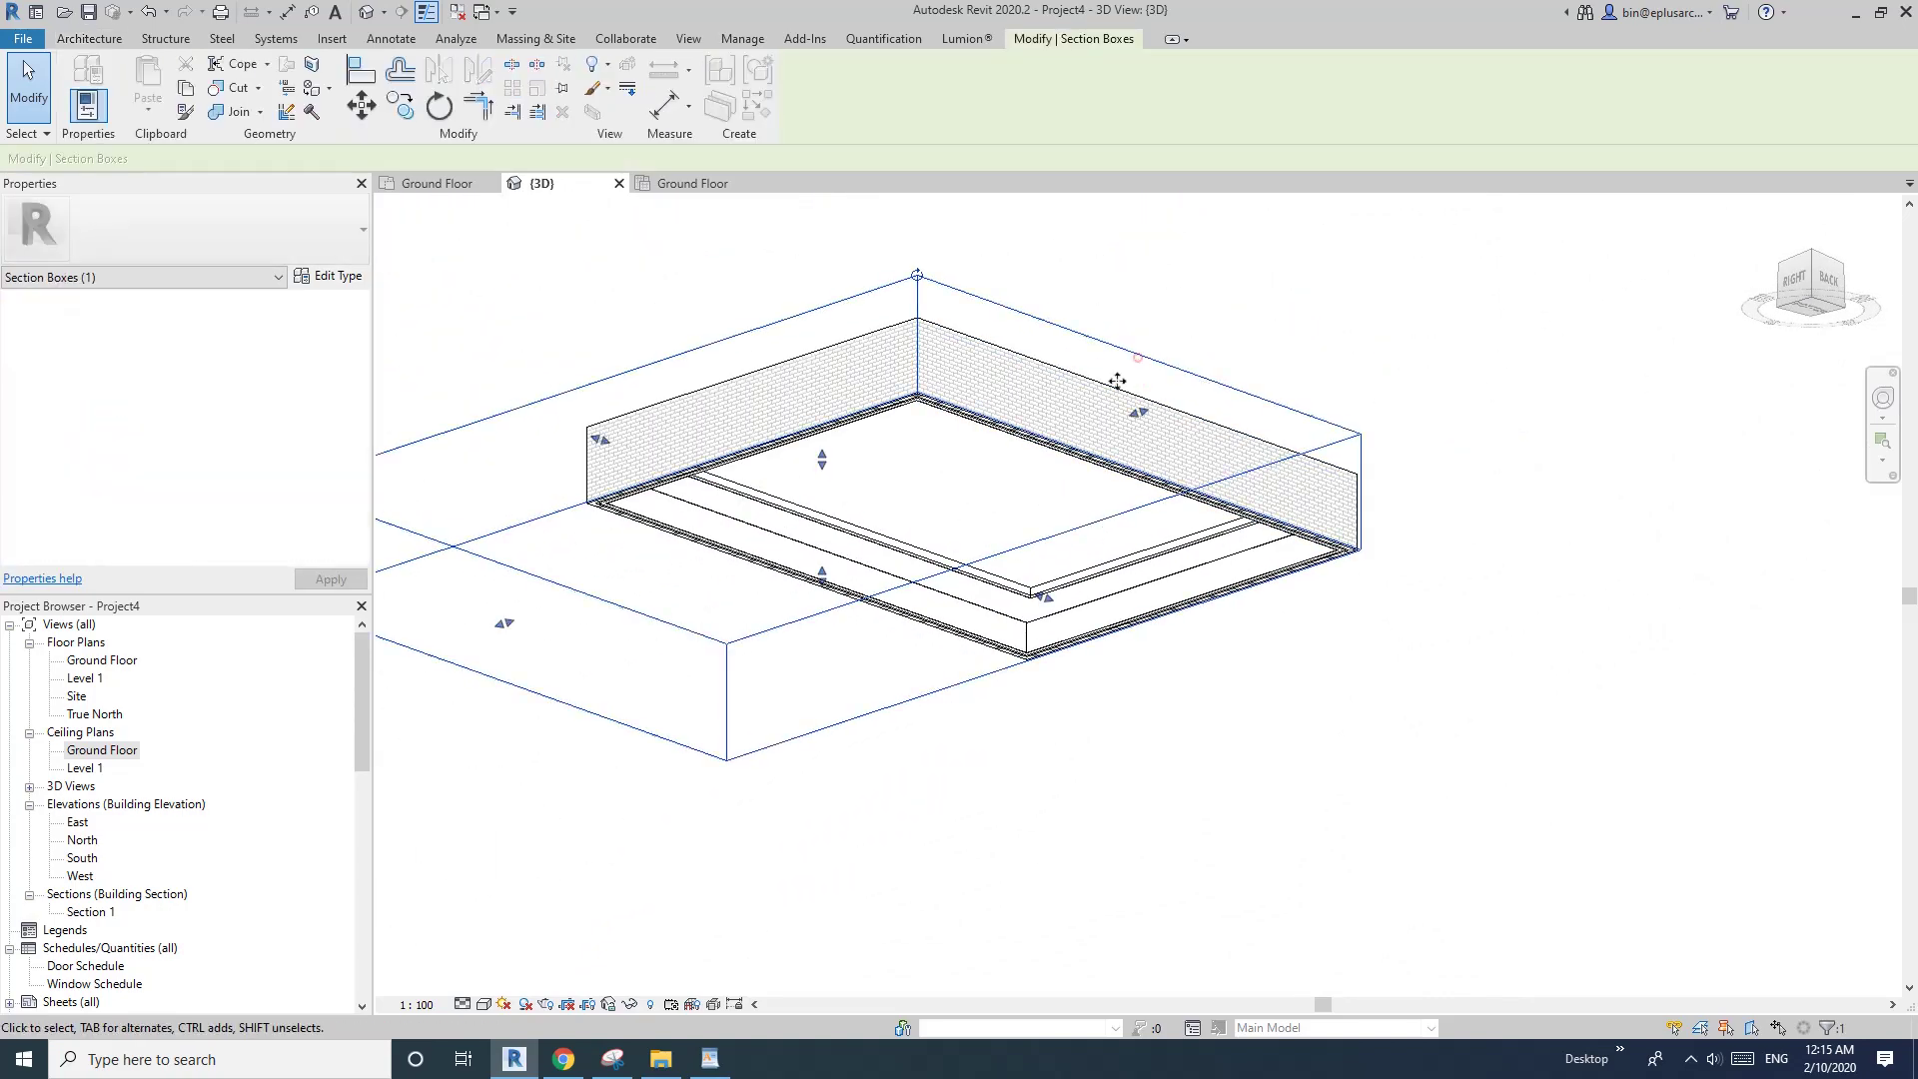
middle_click_drag(987, 570, 792, 547, "shift")
scroll(585, 529, "up", 2)
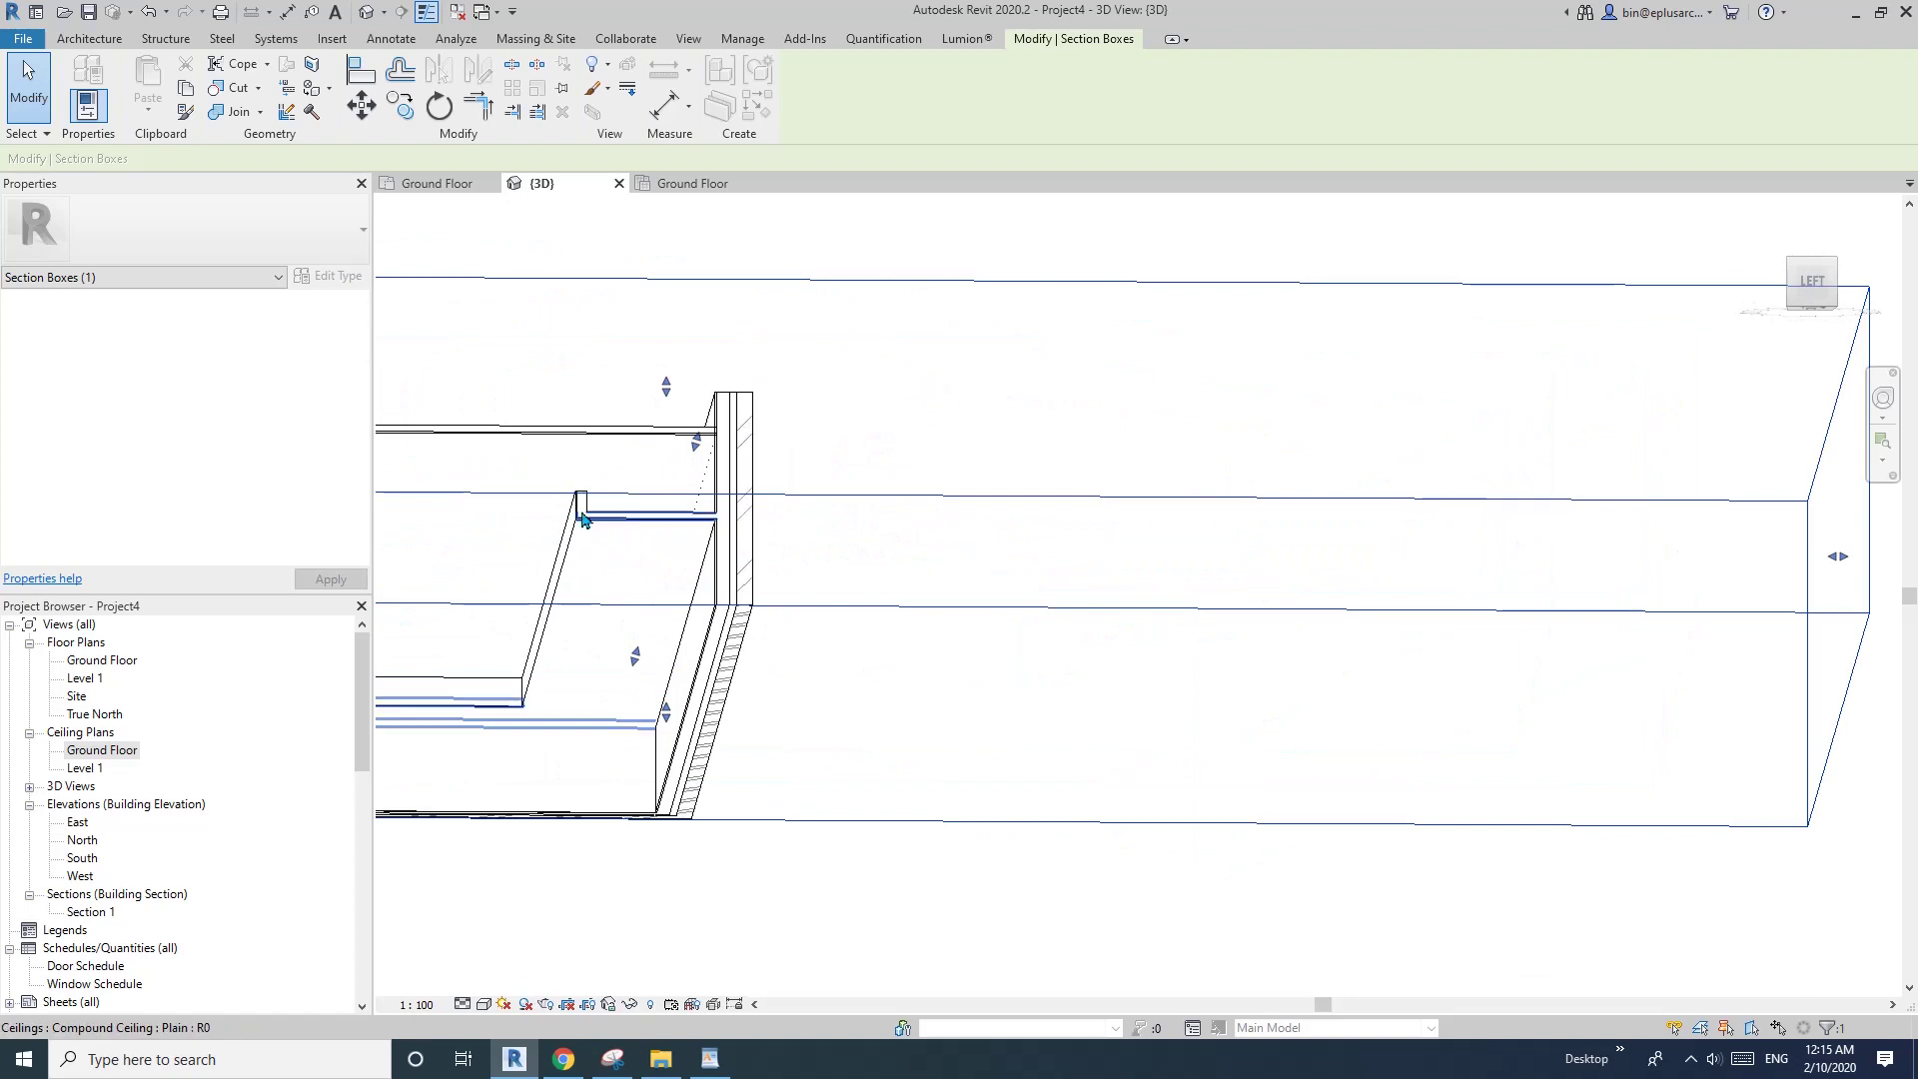
scroll(584, 519, "up", 5)
scroll(611, 547, "down", 8)
middle_click_drag(728, 567, 845, 599, "shift")
scroll(829, 628, "up", 2)
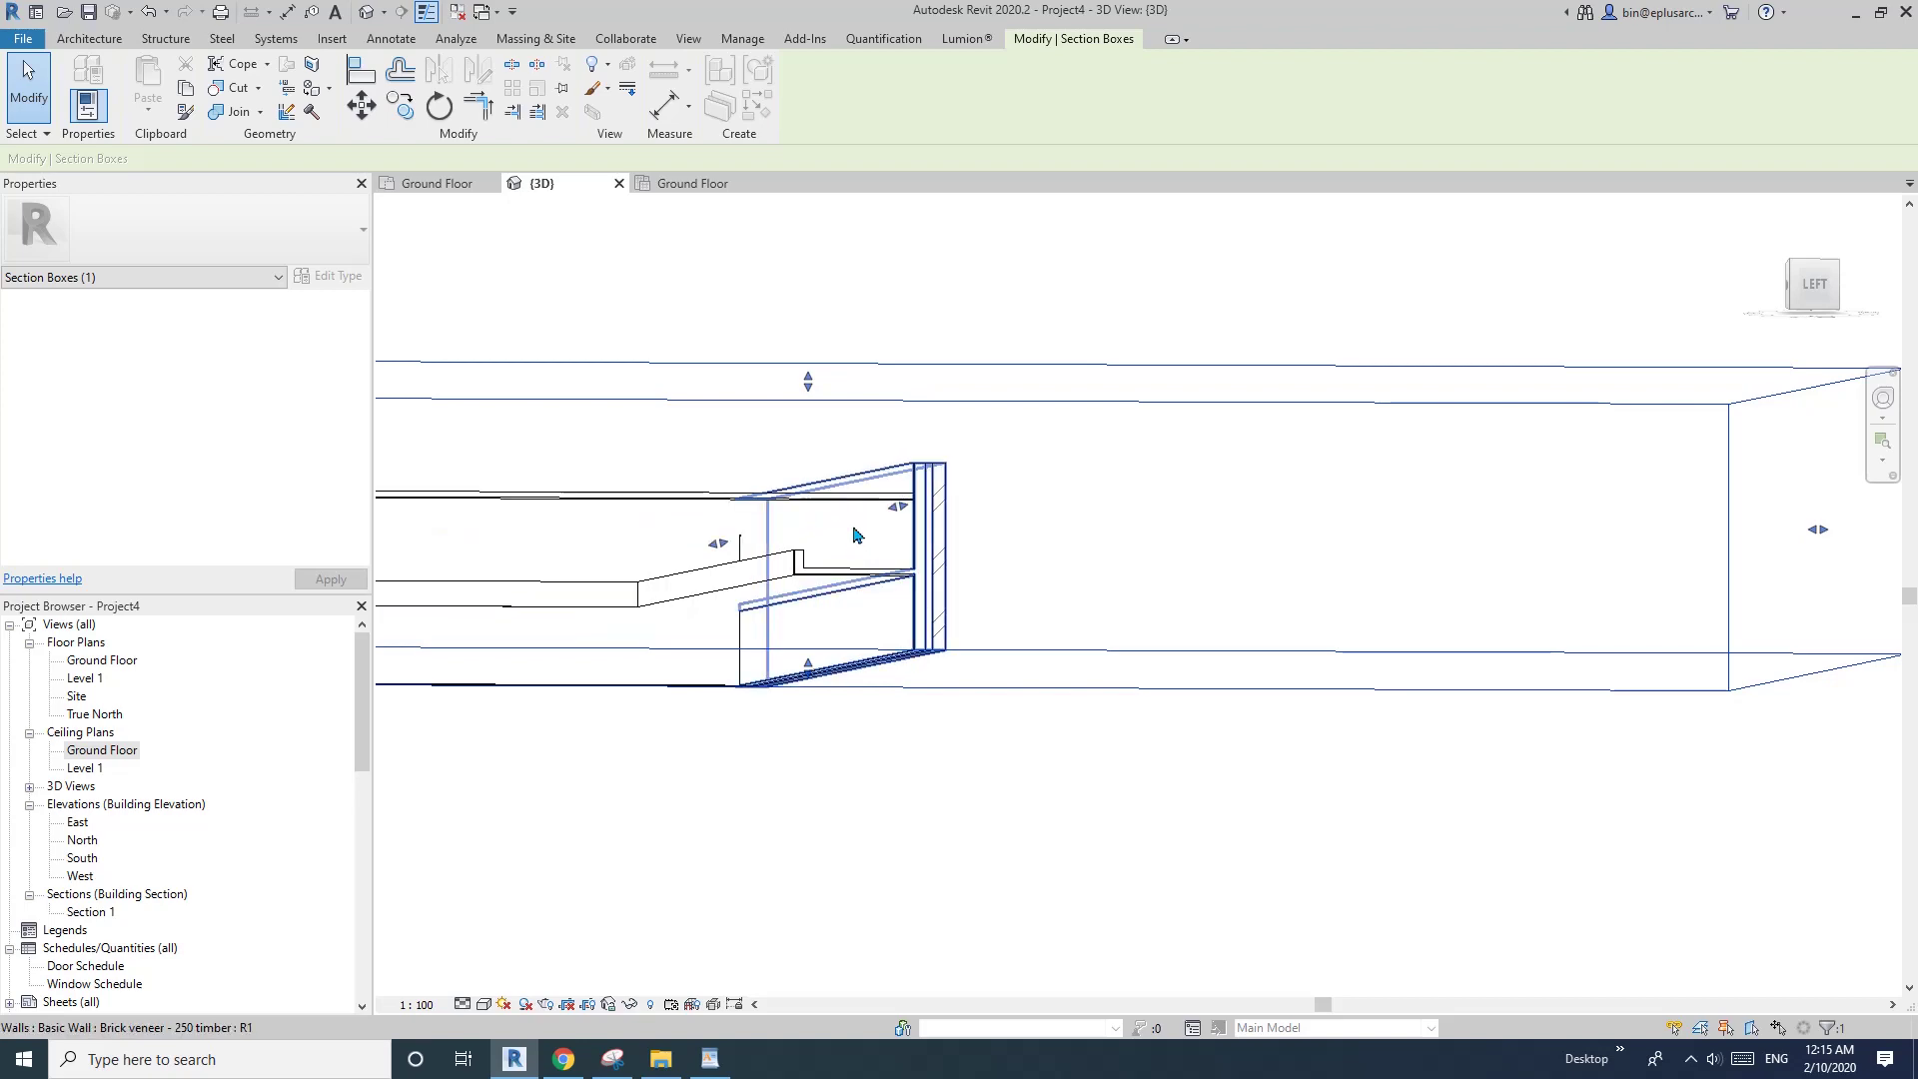
- Pull the section box back out past the room and orient the 3D view to Bottom
scroll(859, 573, "down", 4)
middle_click_drag(859, 574, 1010, 393, "shift")
left_click(1009, 394)
left_click(931, 424)
middle_click_drag(899, 502, 1040, 526, "shift")
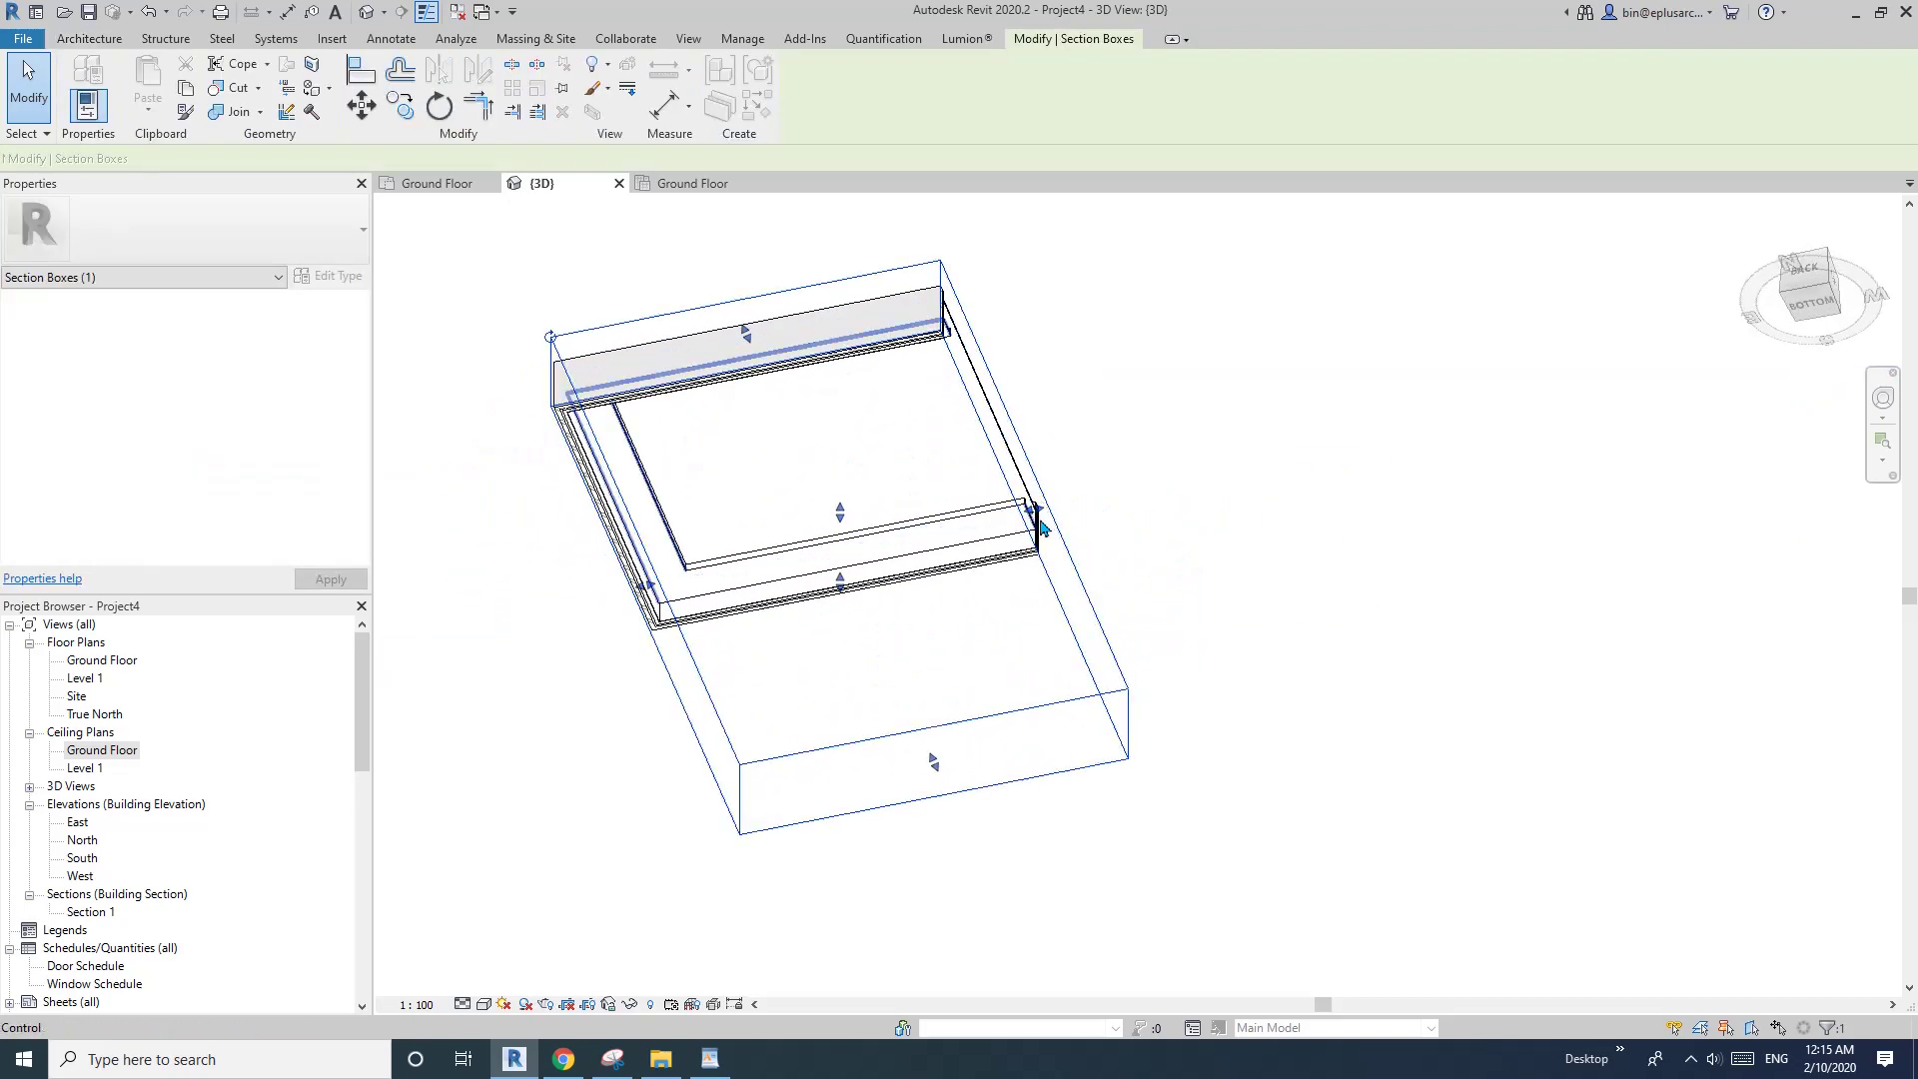
left_click_drag(1221, 448, 1248, 467)
left_click(1813, 302)
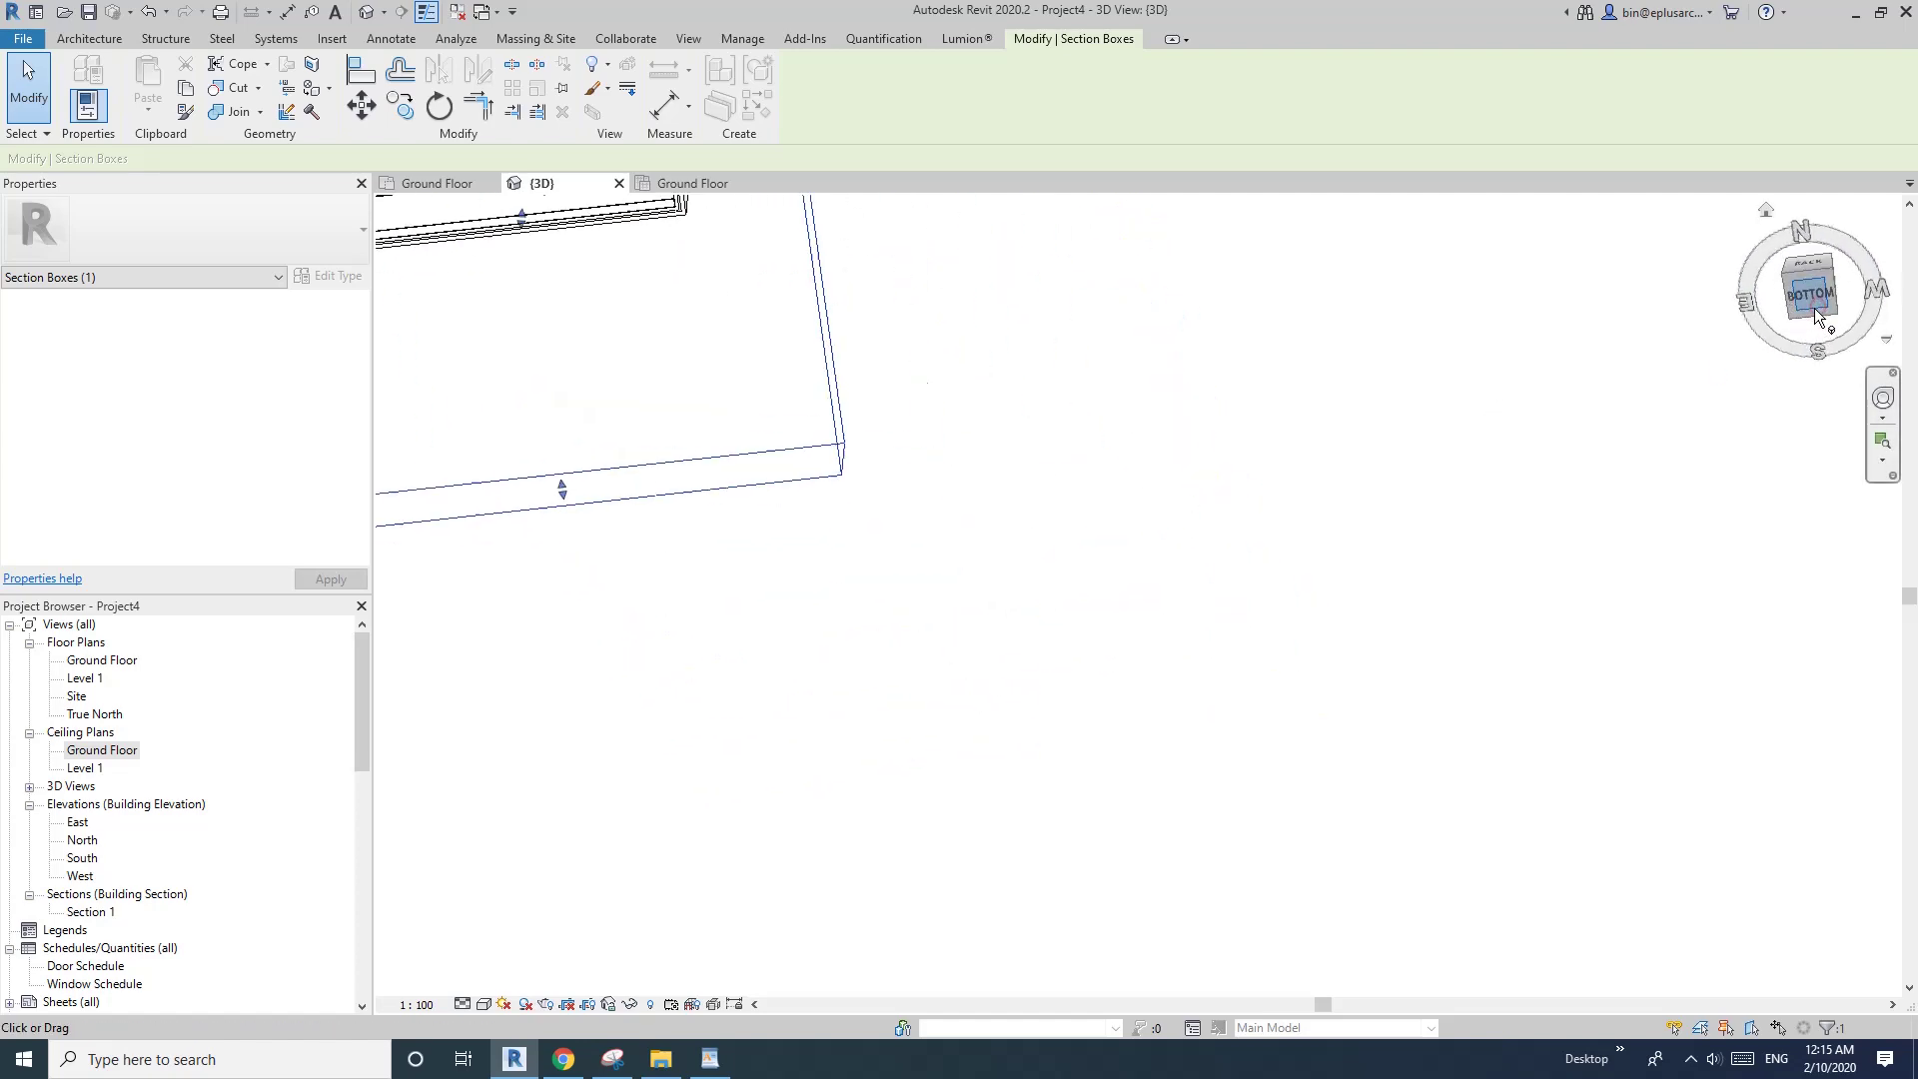
key("Escape")
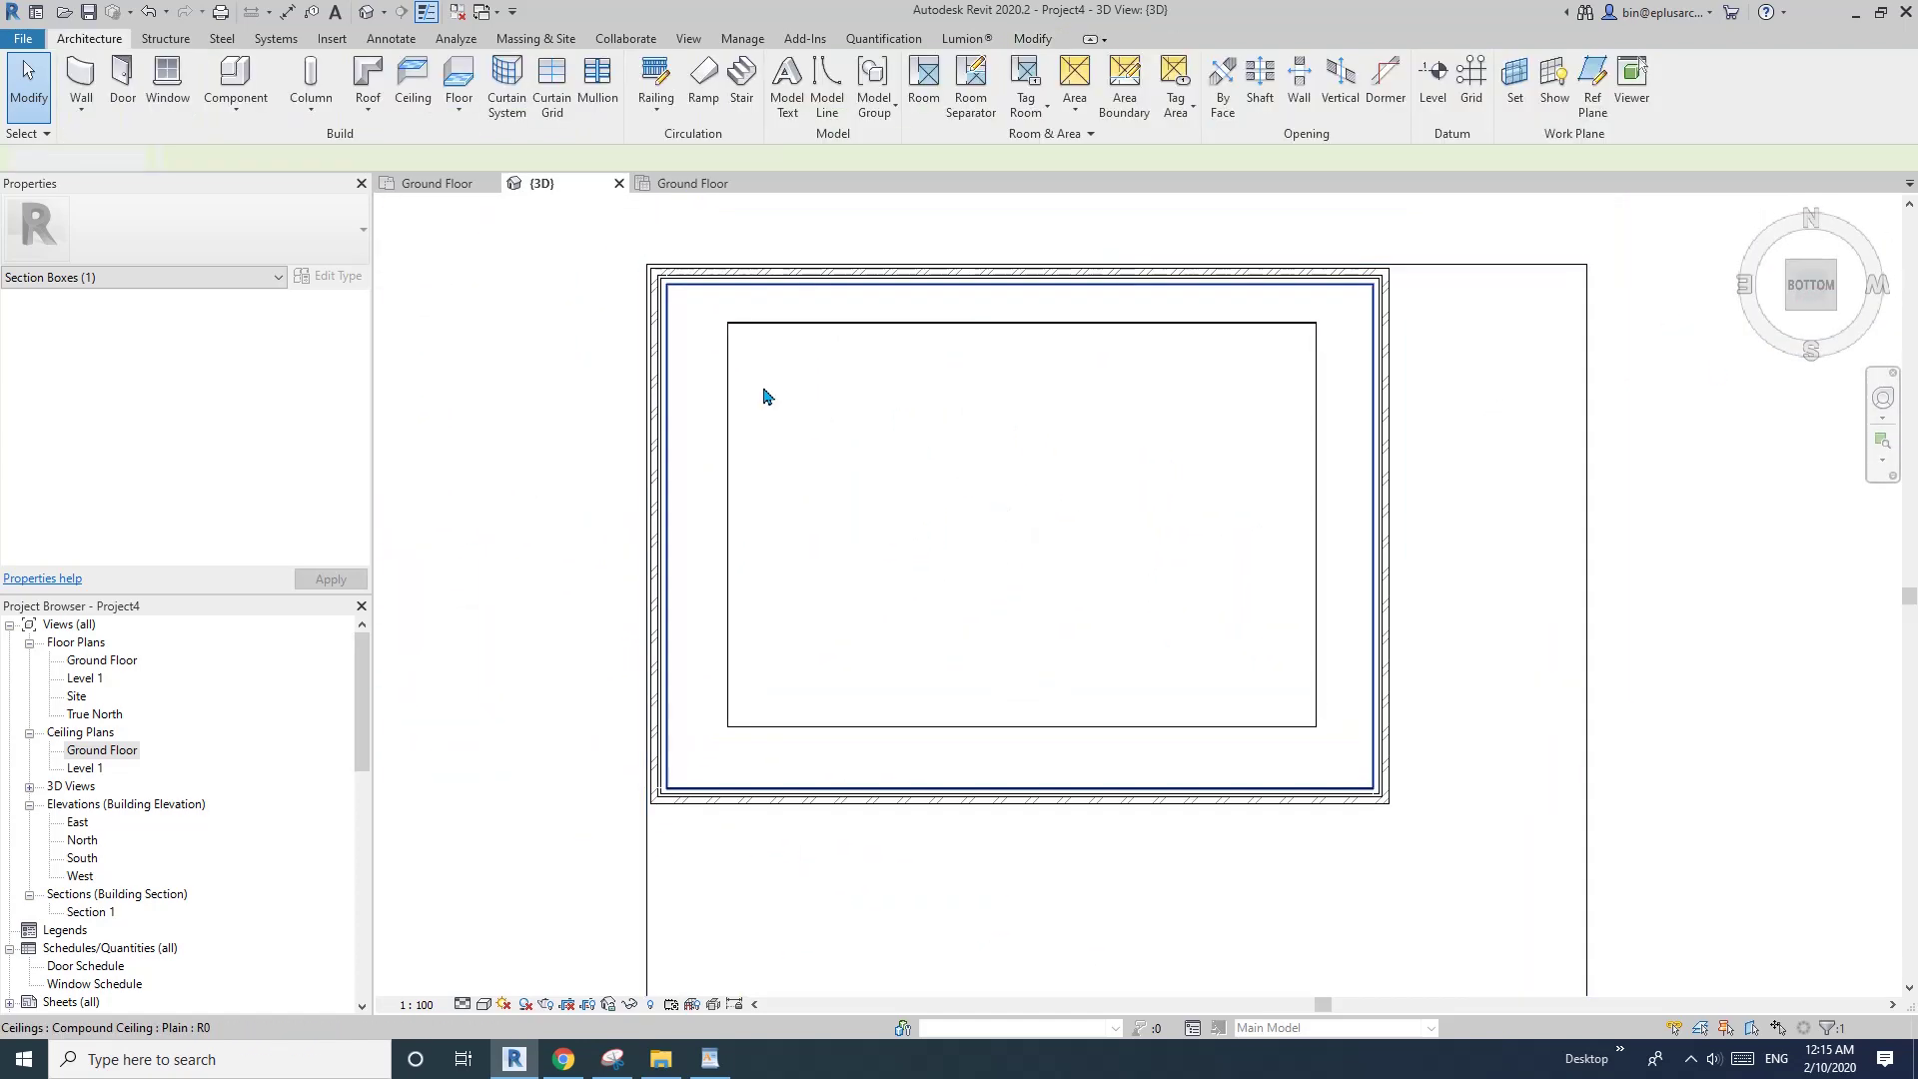
- Temporarily hide the ring ceiling in the 3D view
left_click(700, 352)
key("h")
key("h")
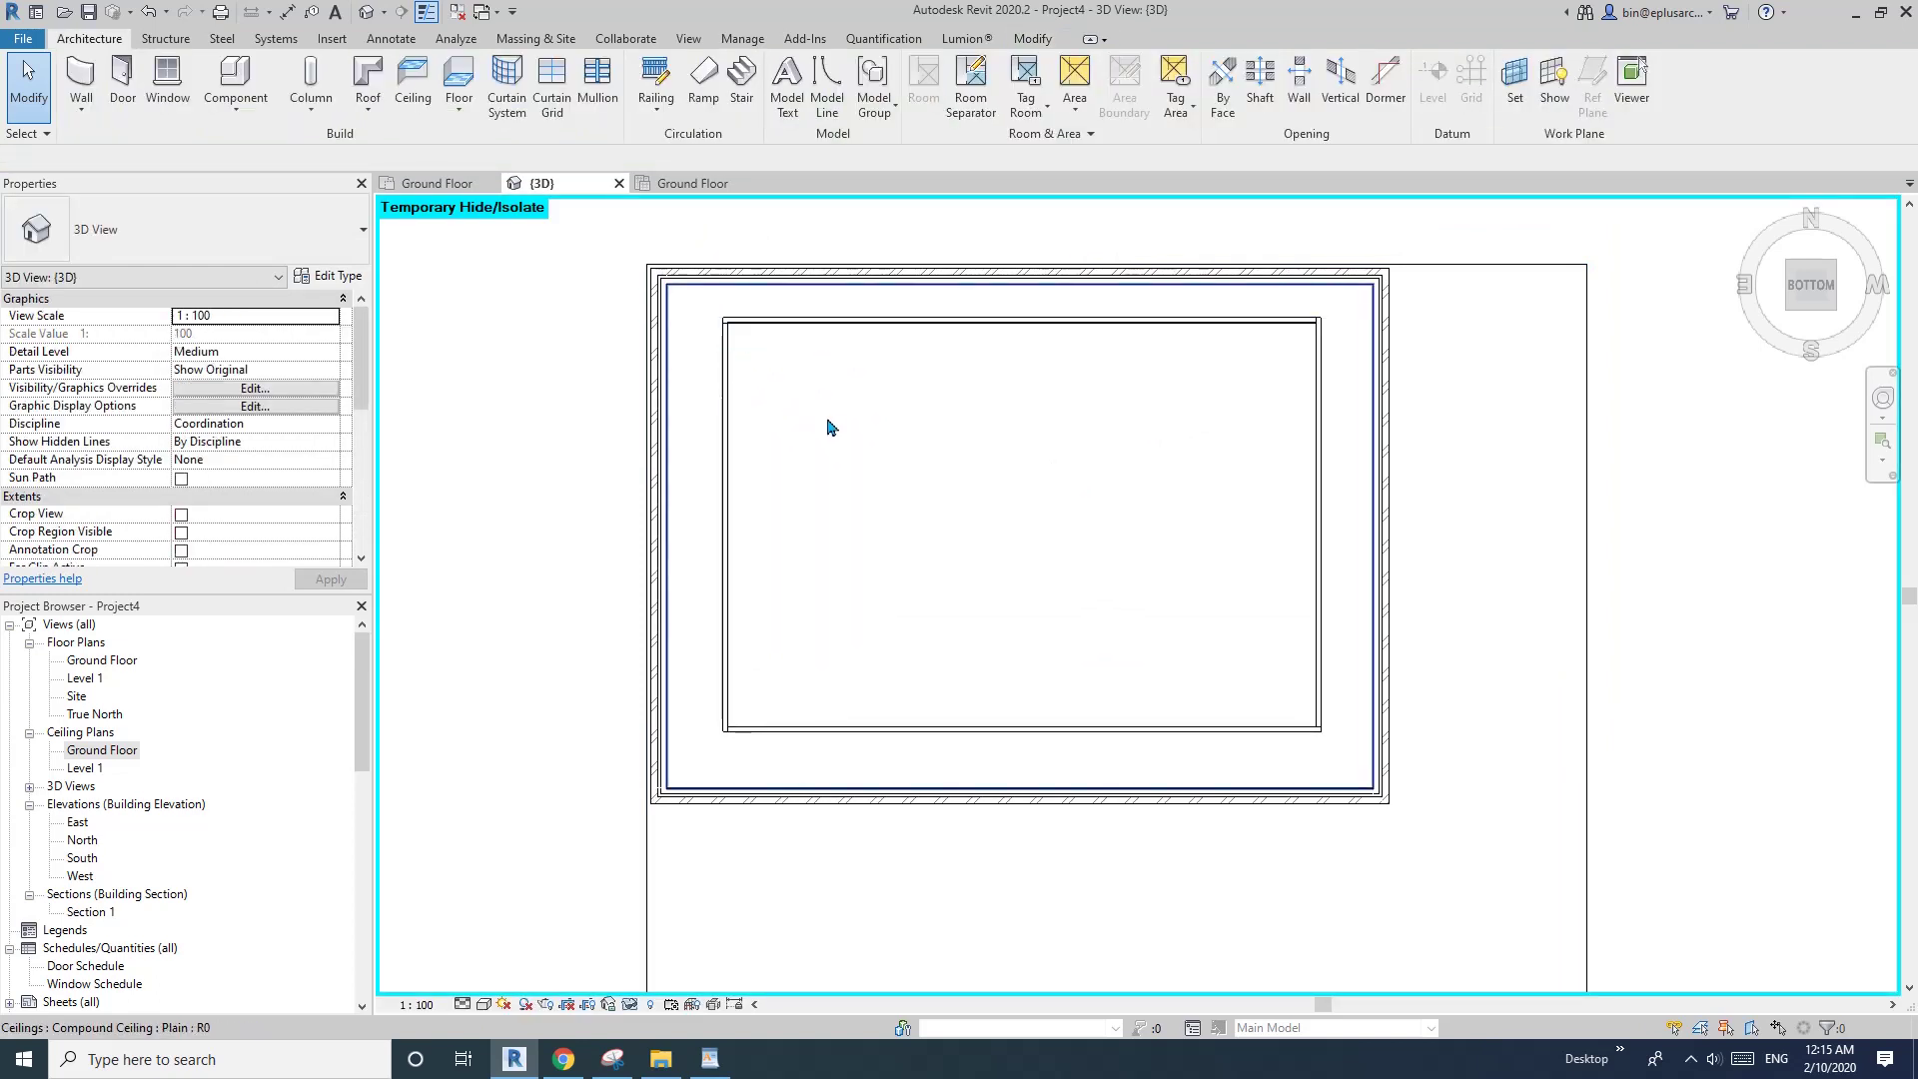
- Offset a copy of the whole stud wall chain 200 mm outward toward the brick walls
key("f")
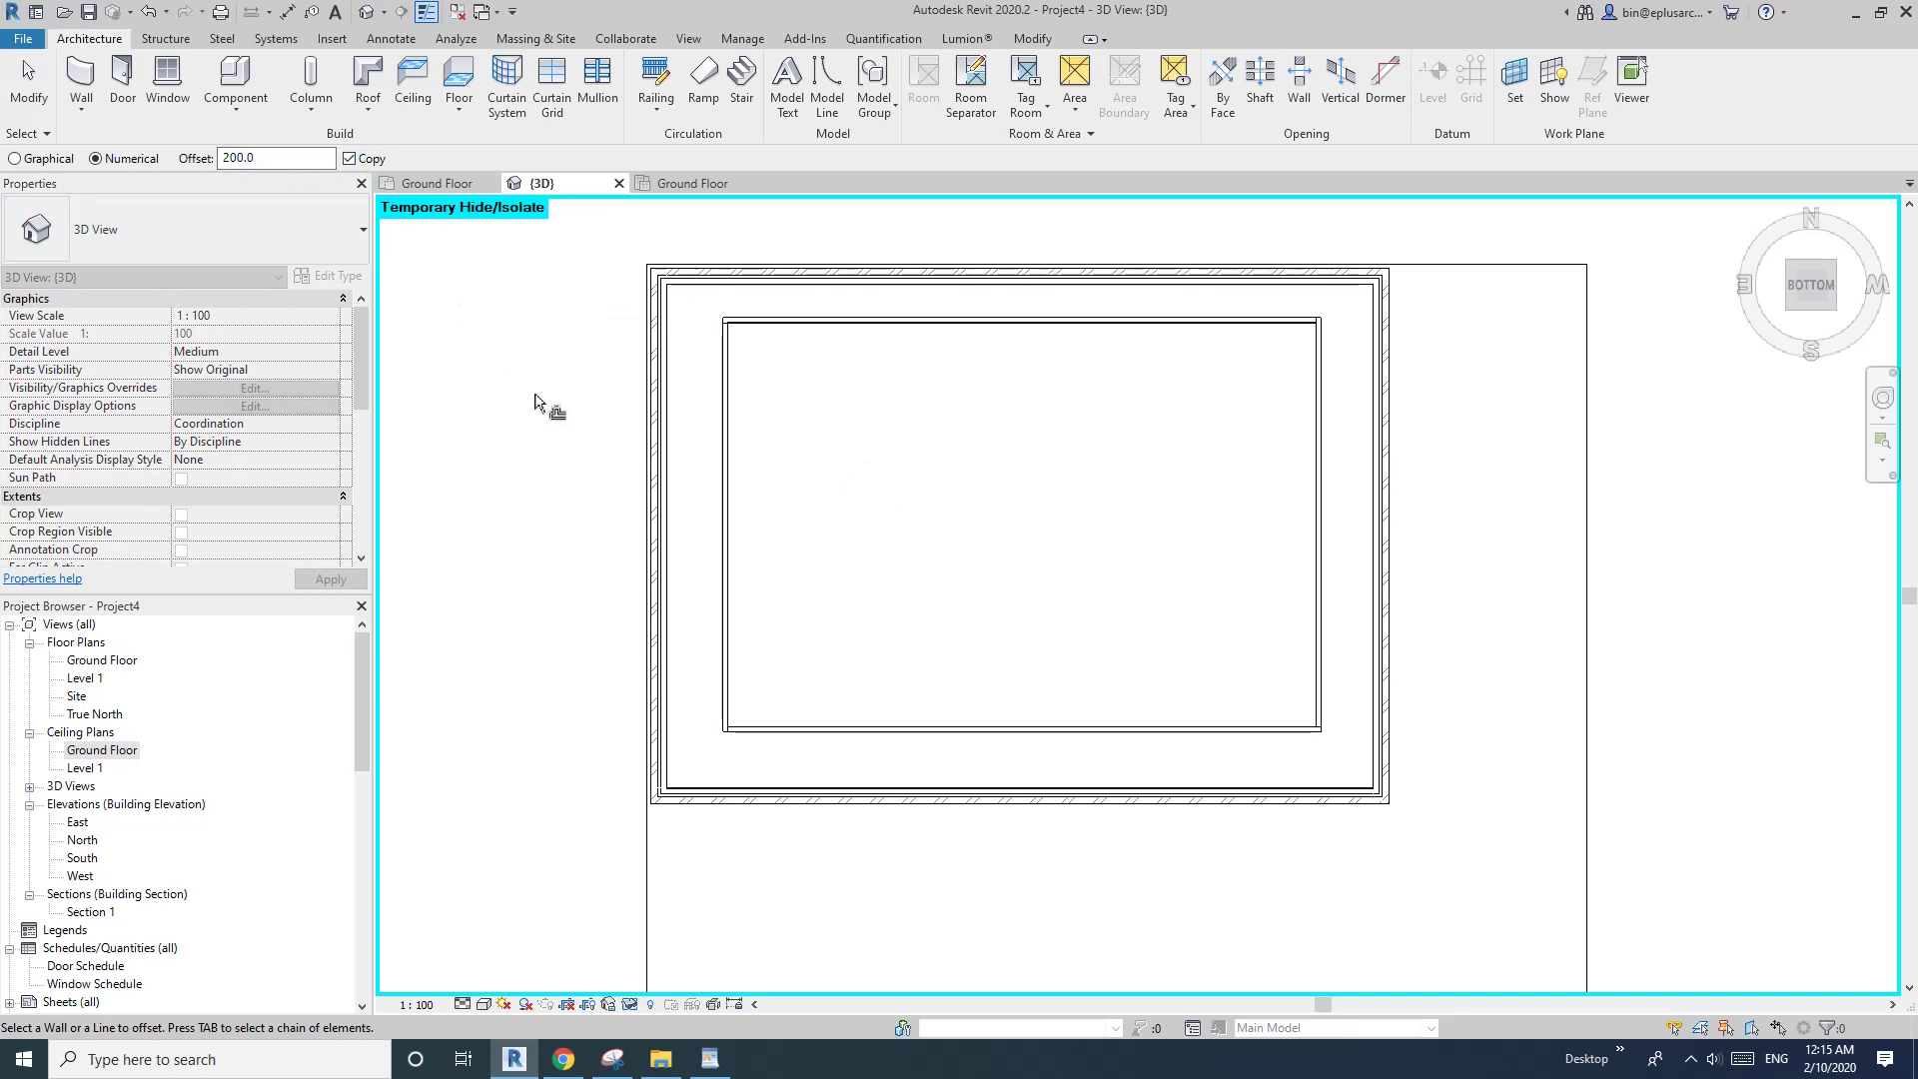
key("Tab")
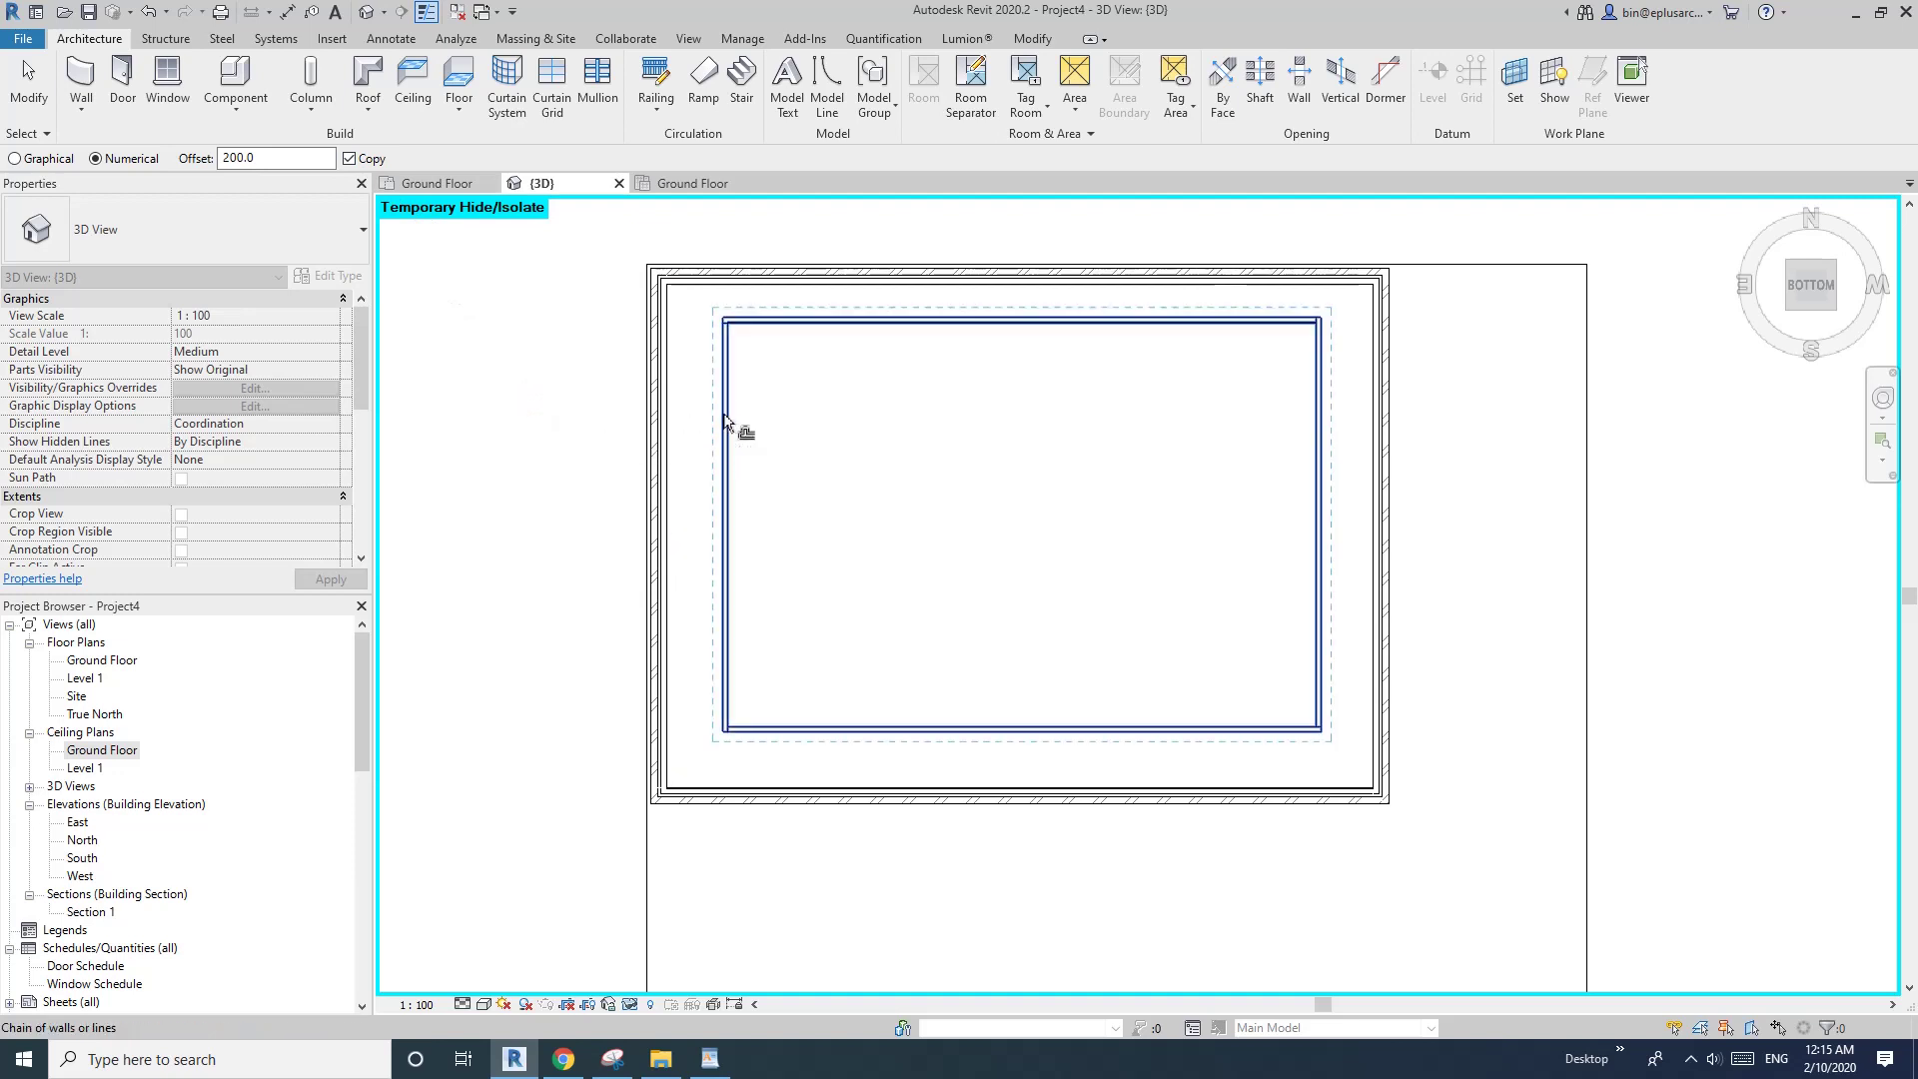
left_click(724, 420)
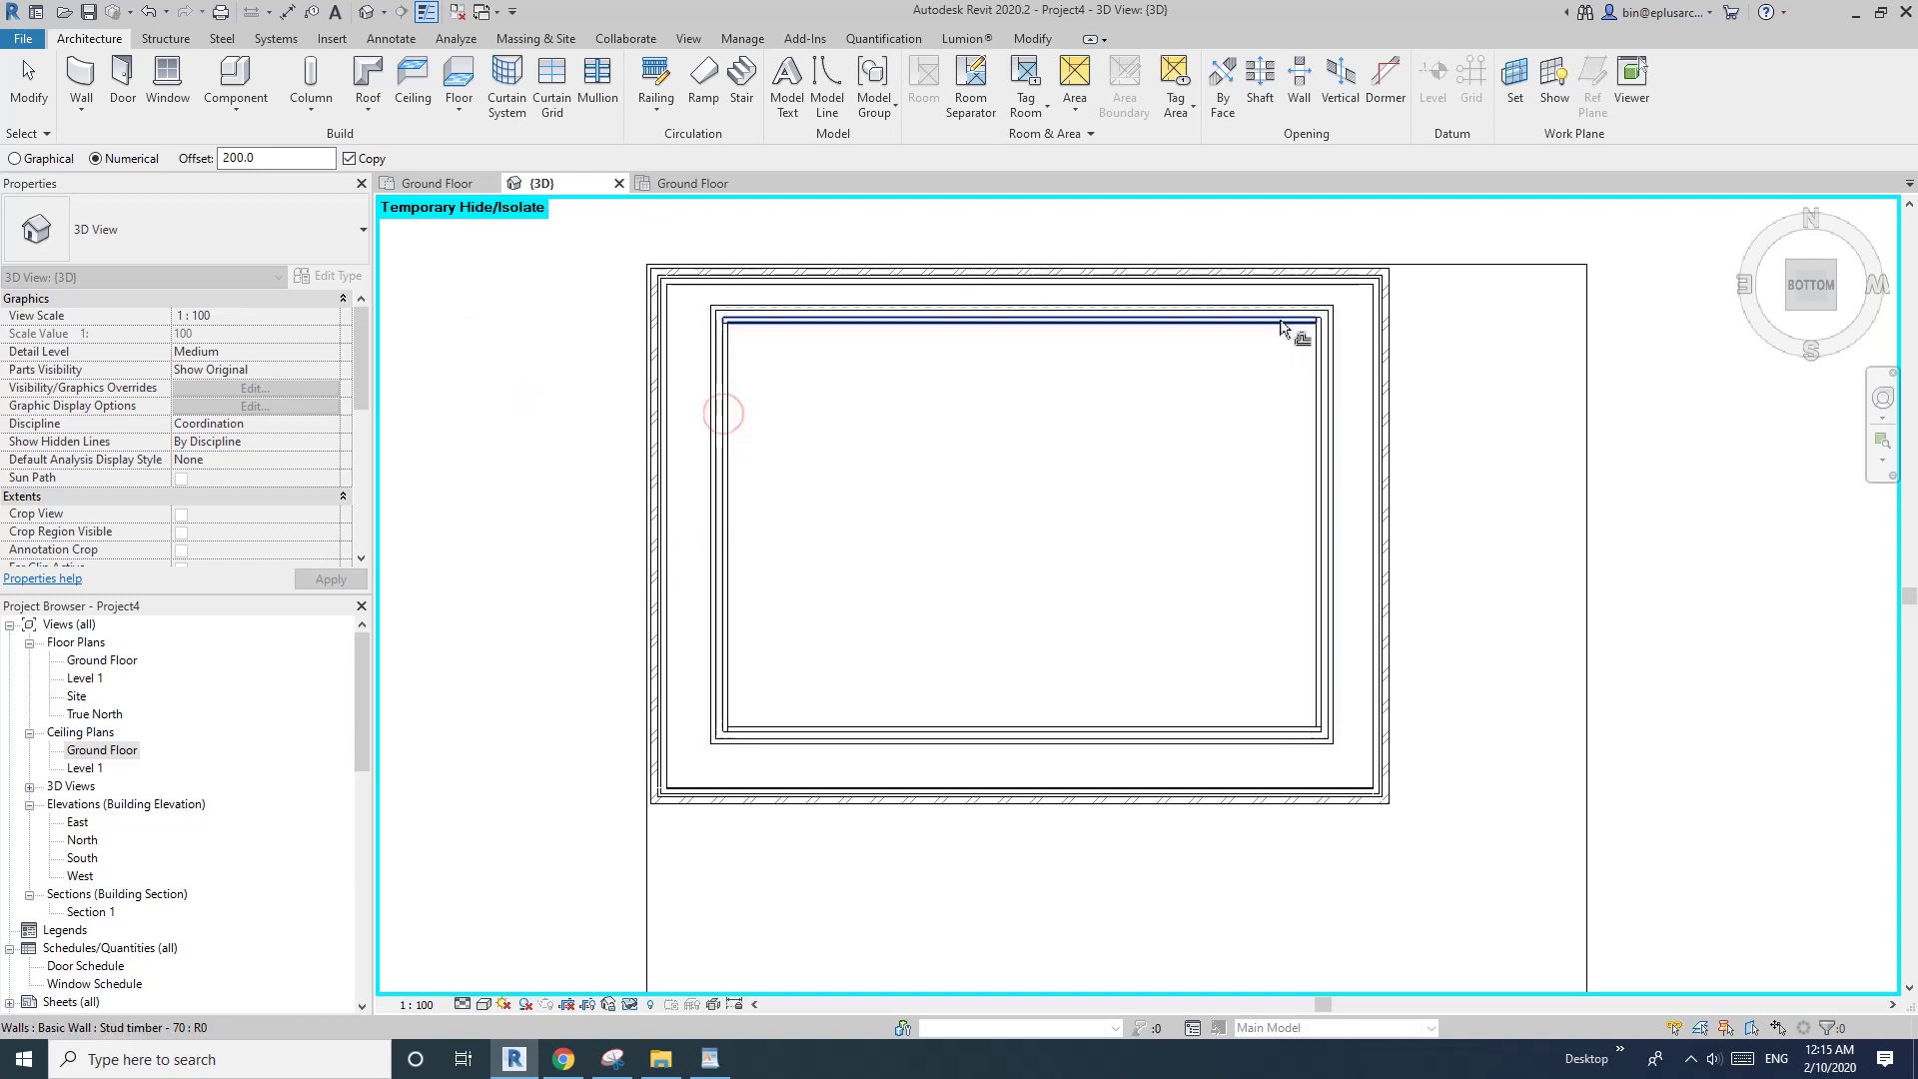
key("Escape")
- Pull the section box inward and examine the inner and outer stud wall loops in section
middle_click_drag(856, 283, 1229, 586, "shift")
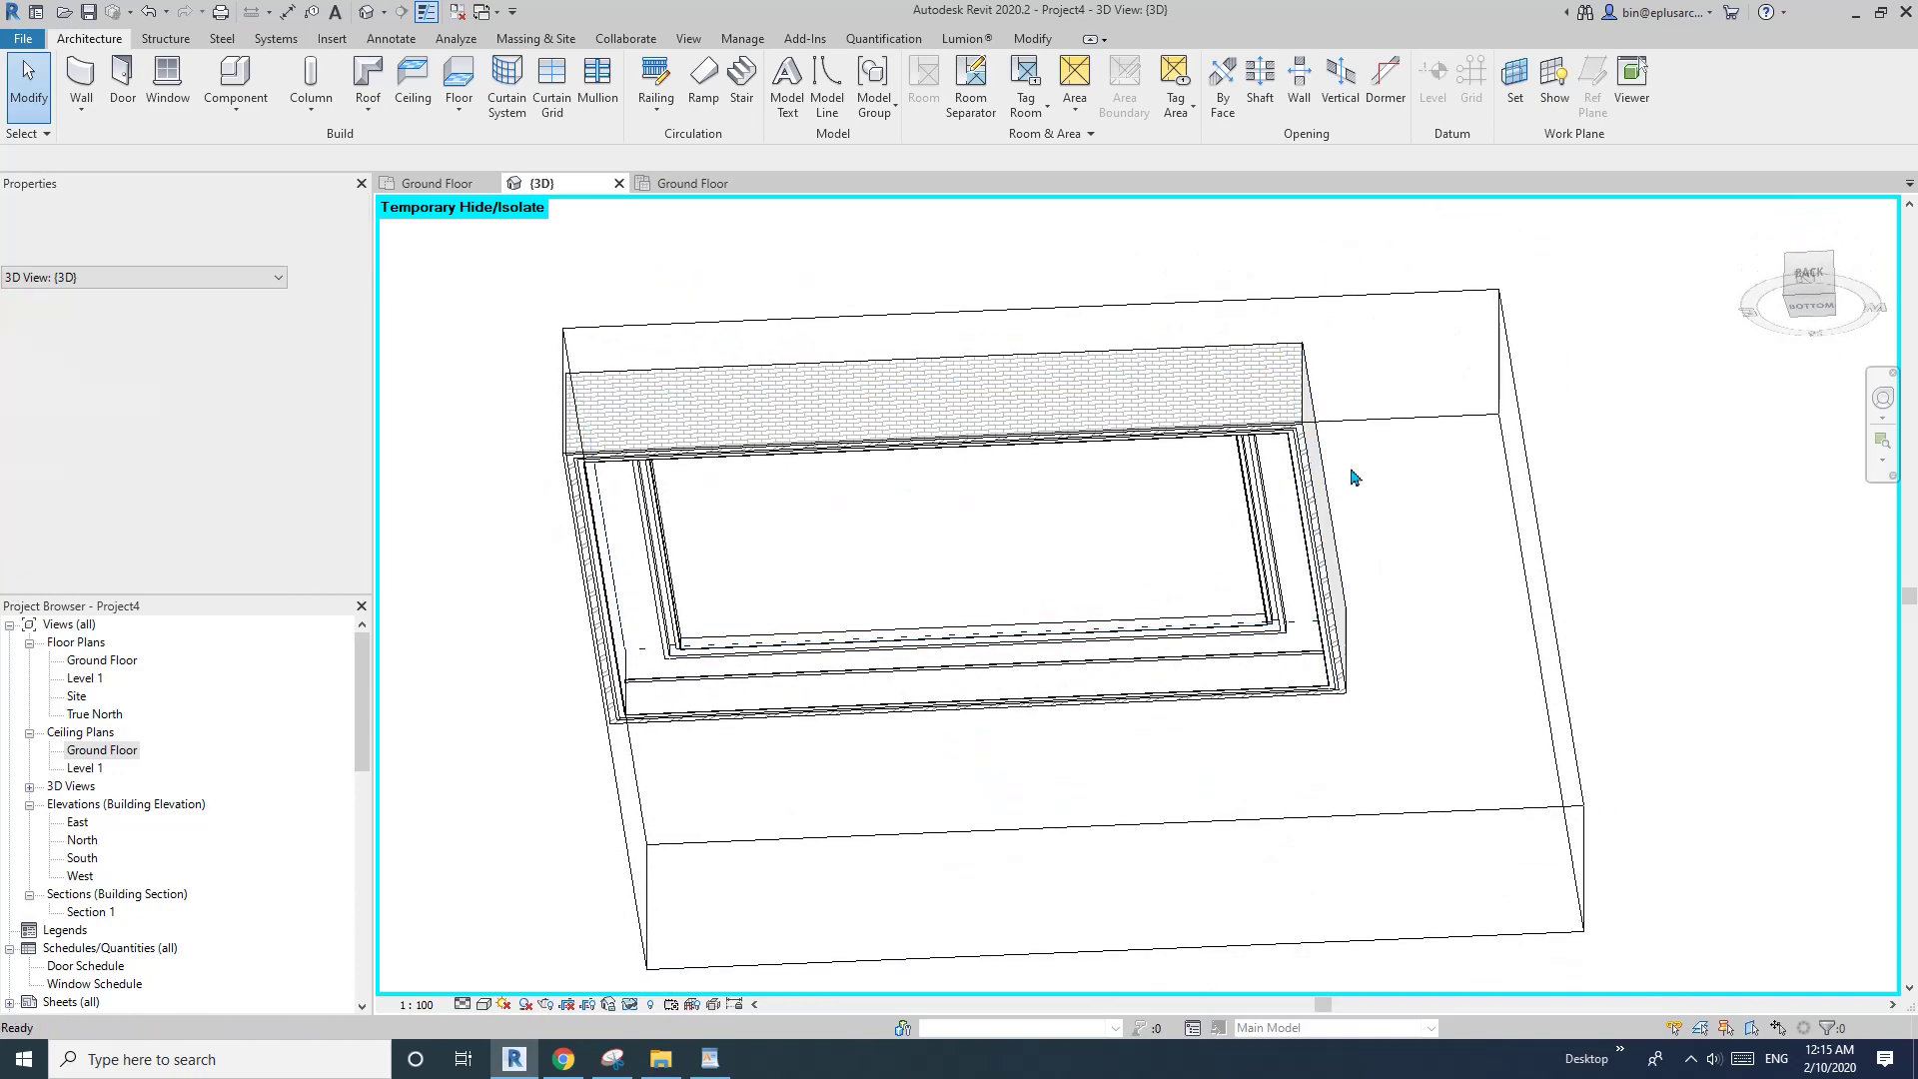
left_click(1489, 423)
left_click_drag(1541, 609, 1183, 665)
key("Escape")
scroll(1183, 662, "down", 1)
middle_click_drag(1183, 661, 710, 770, "shift")
scroll(1088, 673, "up", 2)
middle_click_drag(1368, 697, 1105, 627, "shift")
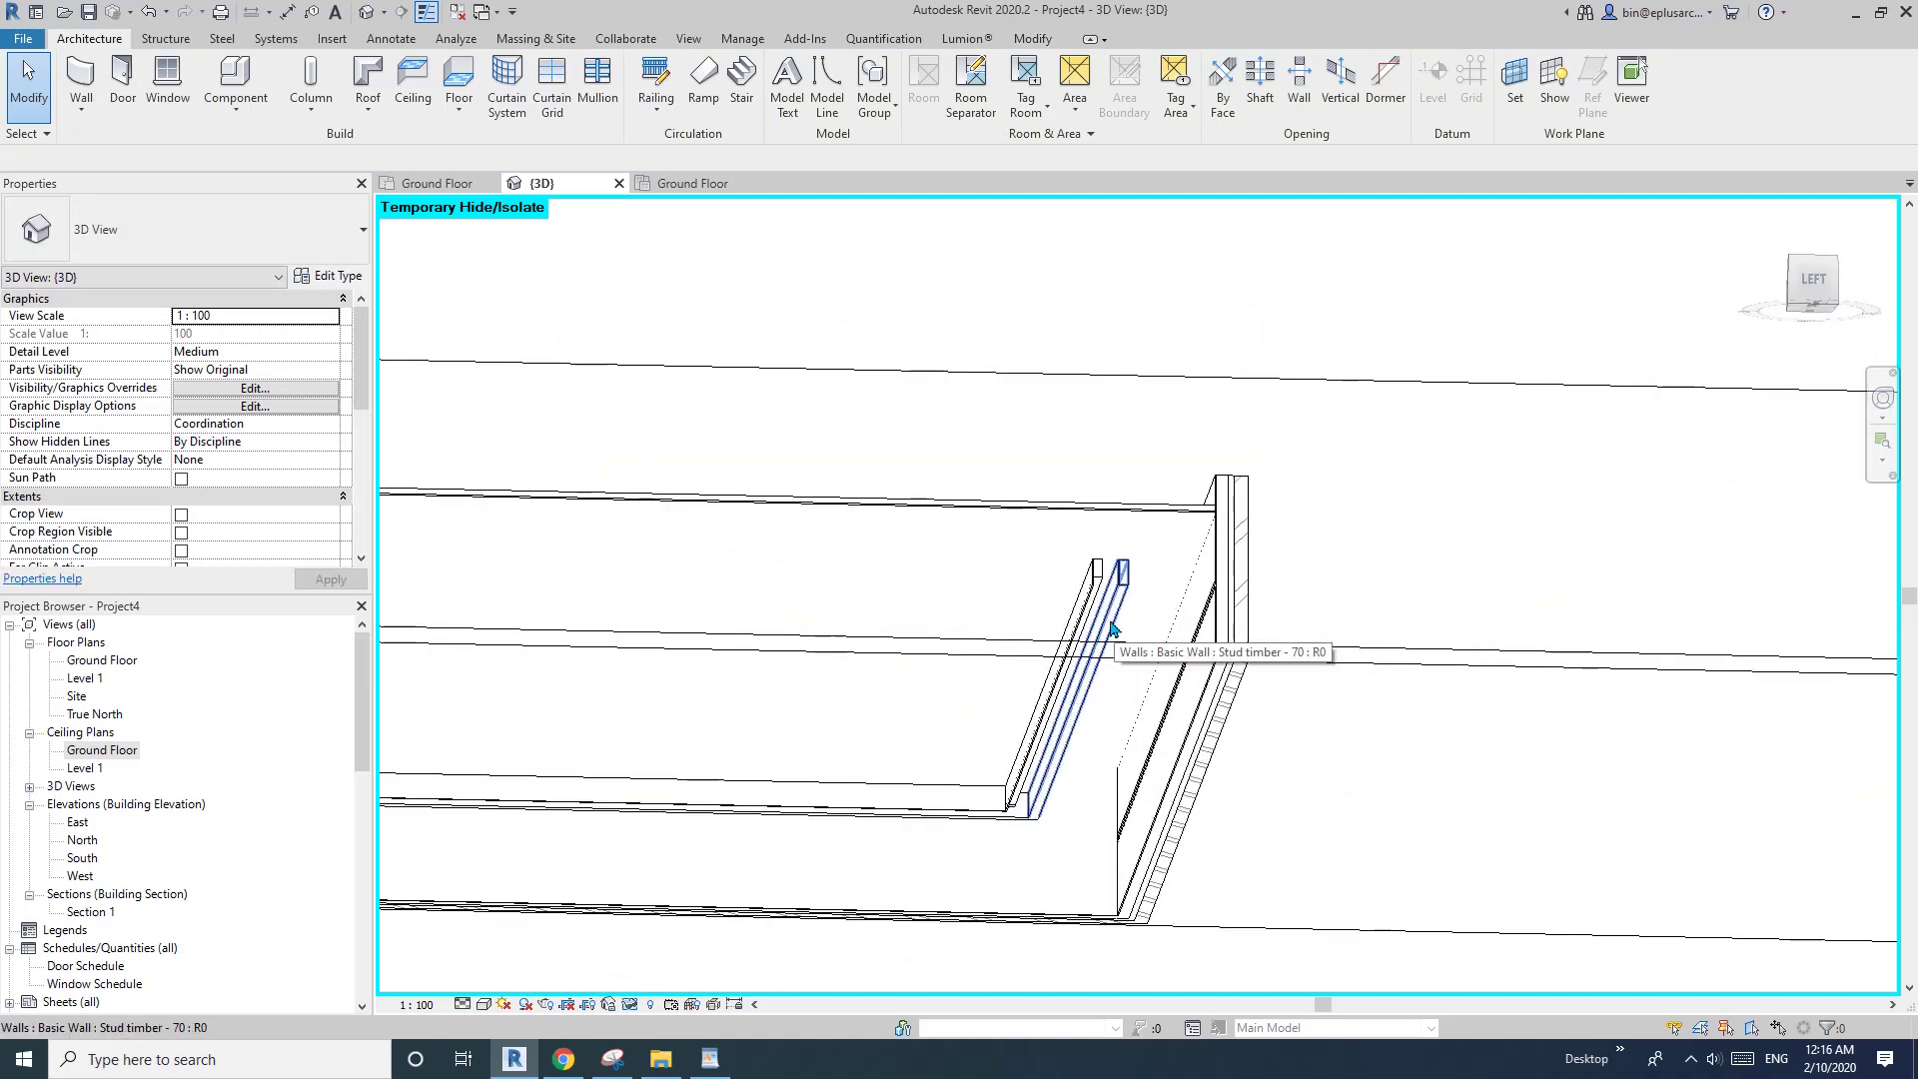
- Extend the section box outward again to show the complete room
scroll(1111, 629, "down", 5)
left_click(1016, 547)
middle_click_drag(988, 573, 1223, 567, "shift")
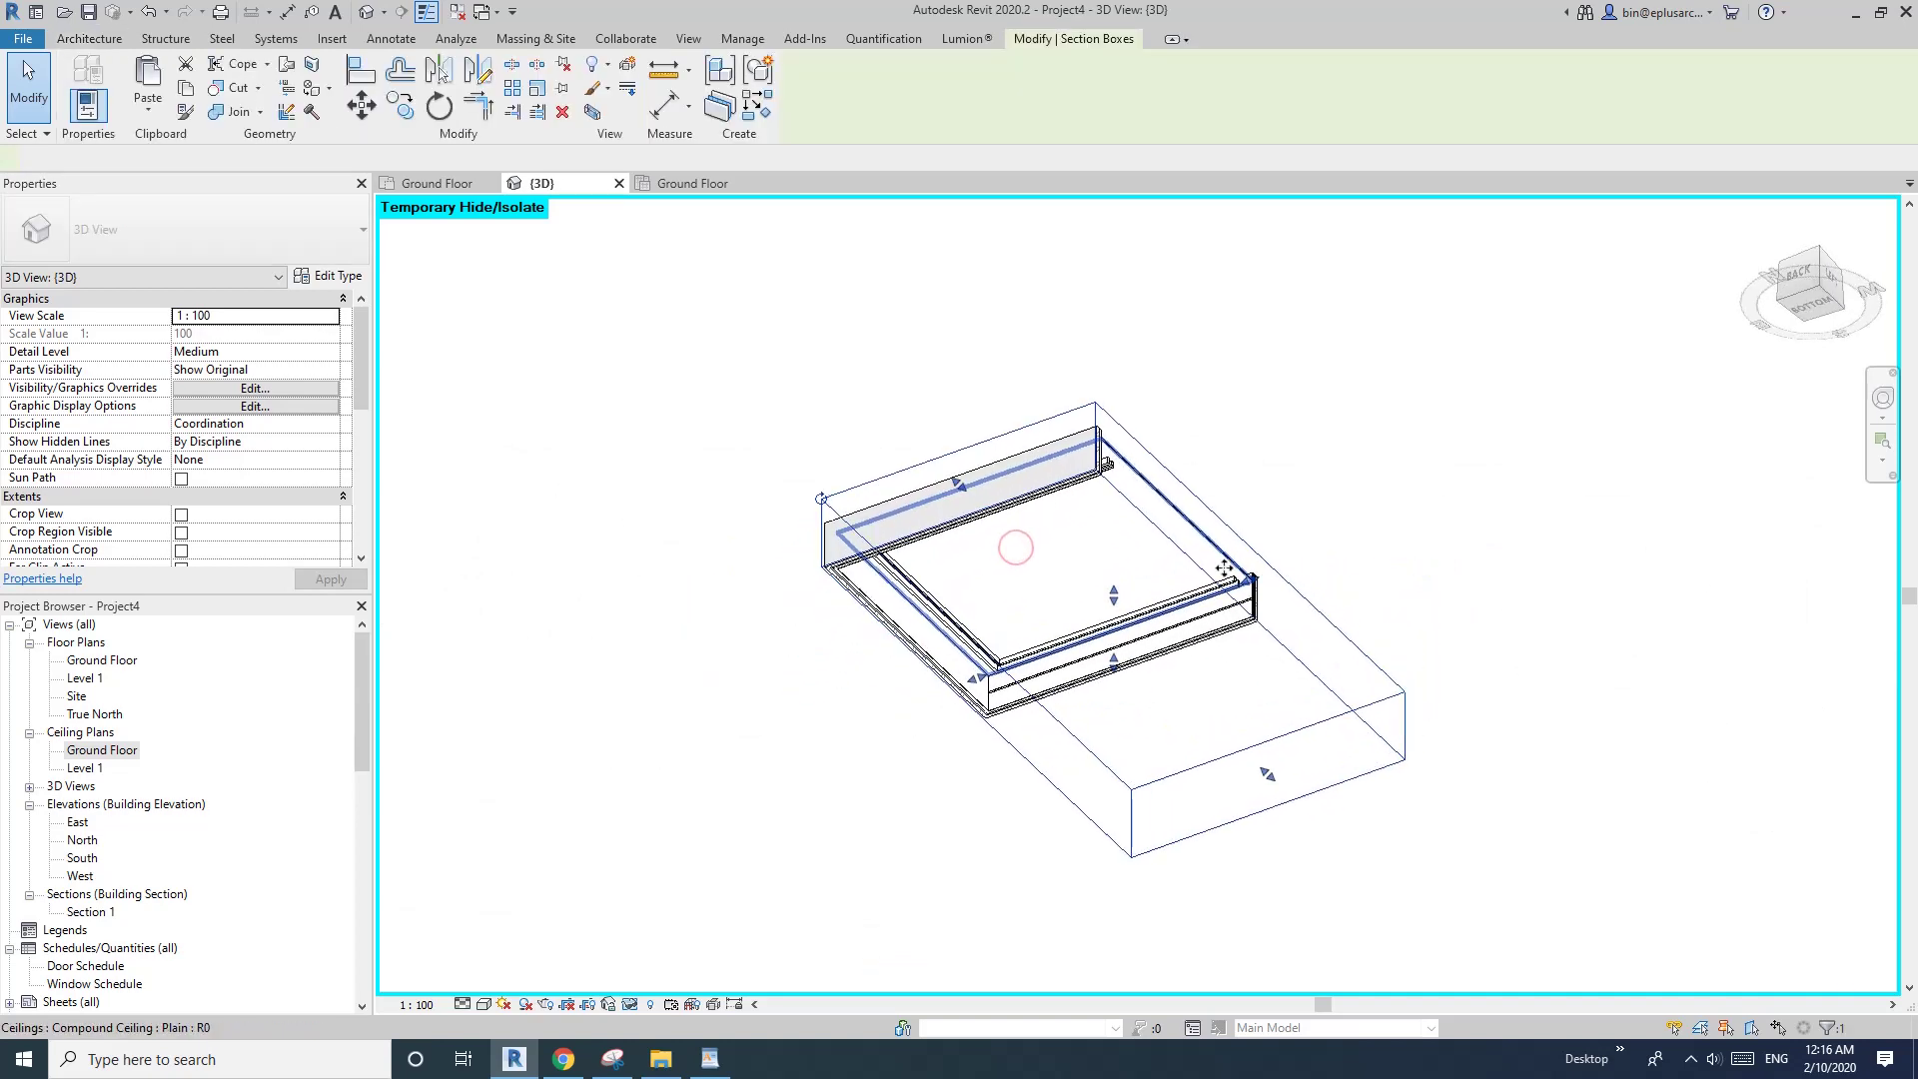
- Set the top offset of the four outer stud walls in the offset loop to 3000
scroll(1288, 589, "up", 8)
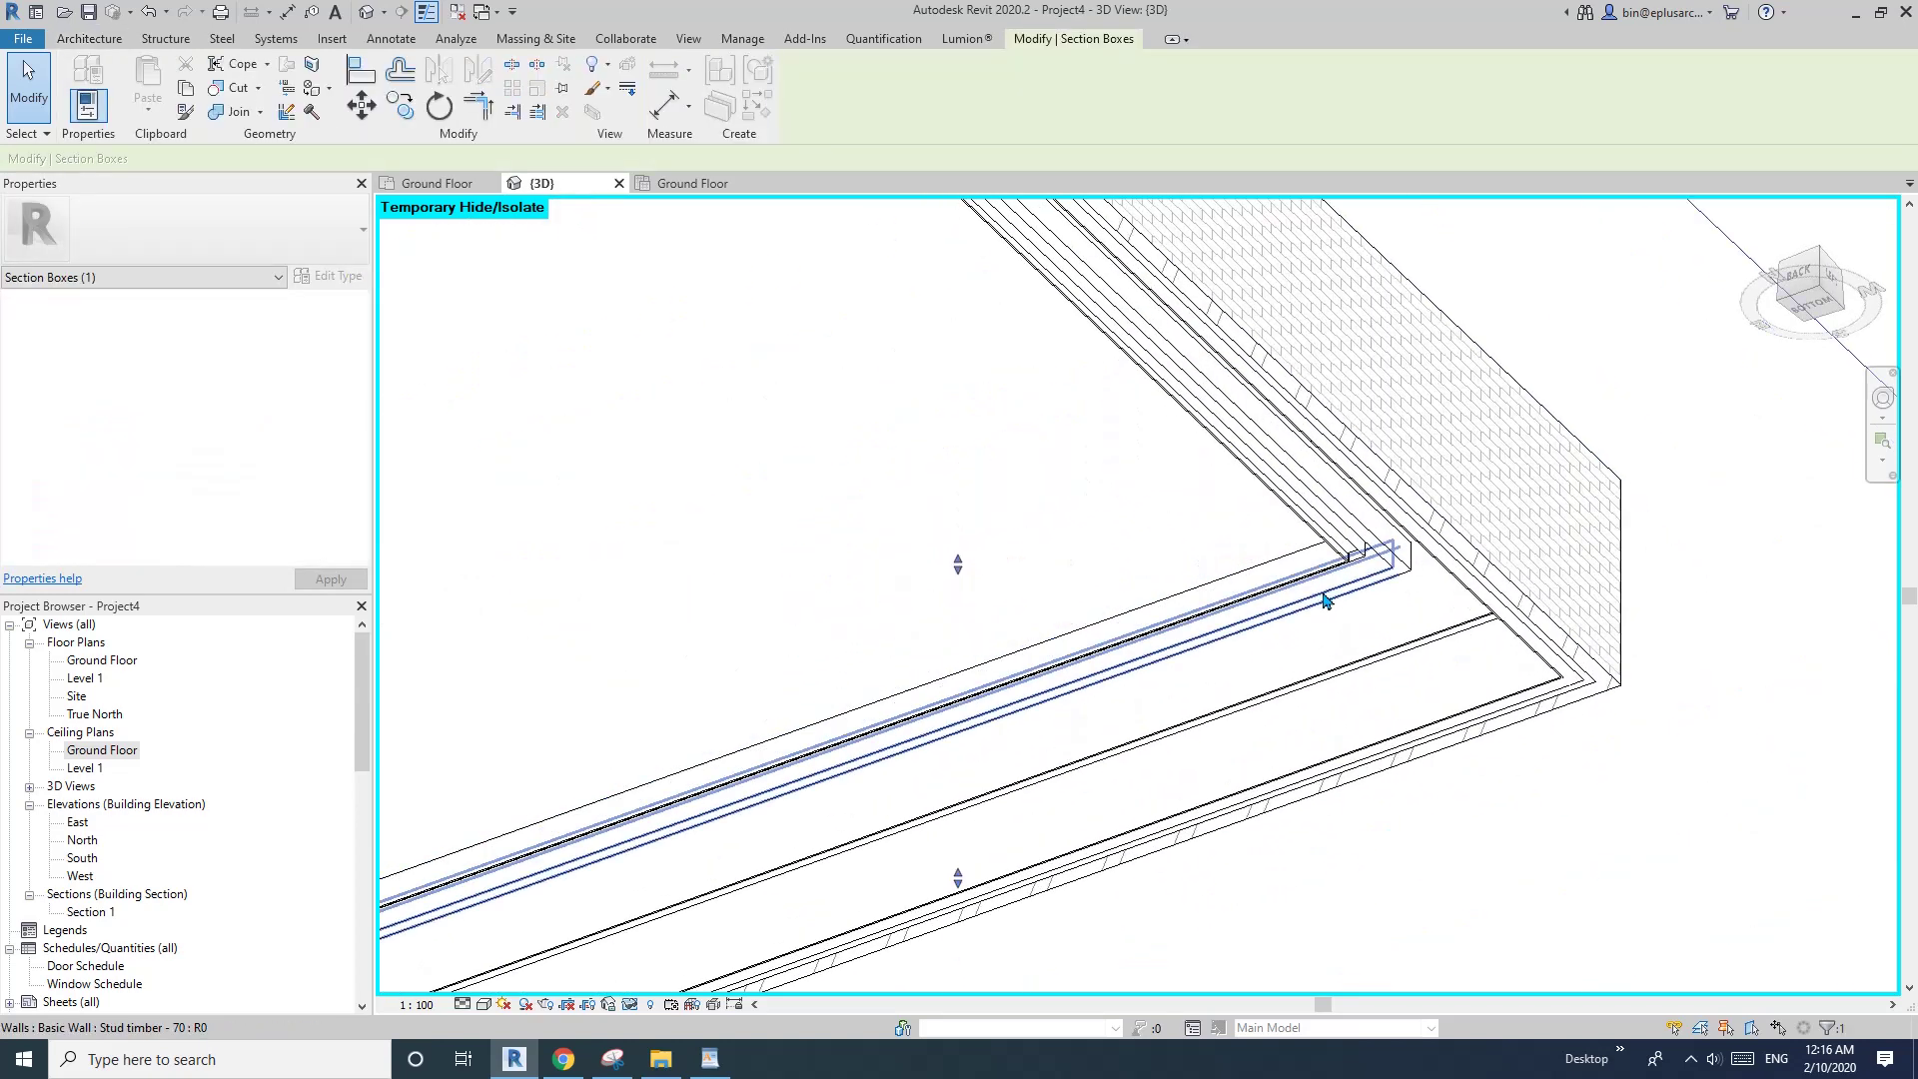
left_click(1324, 600)
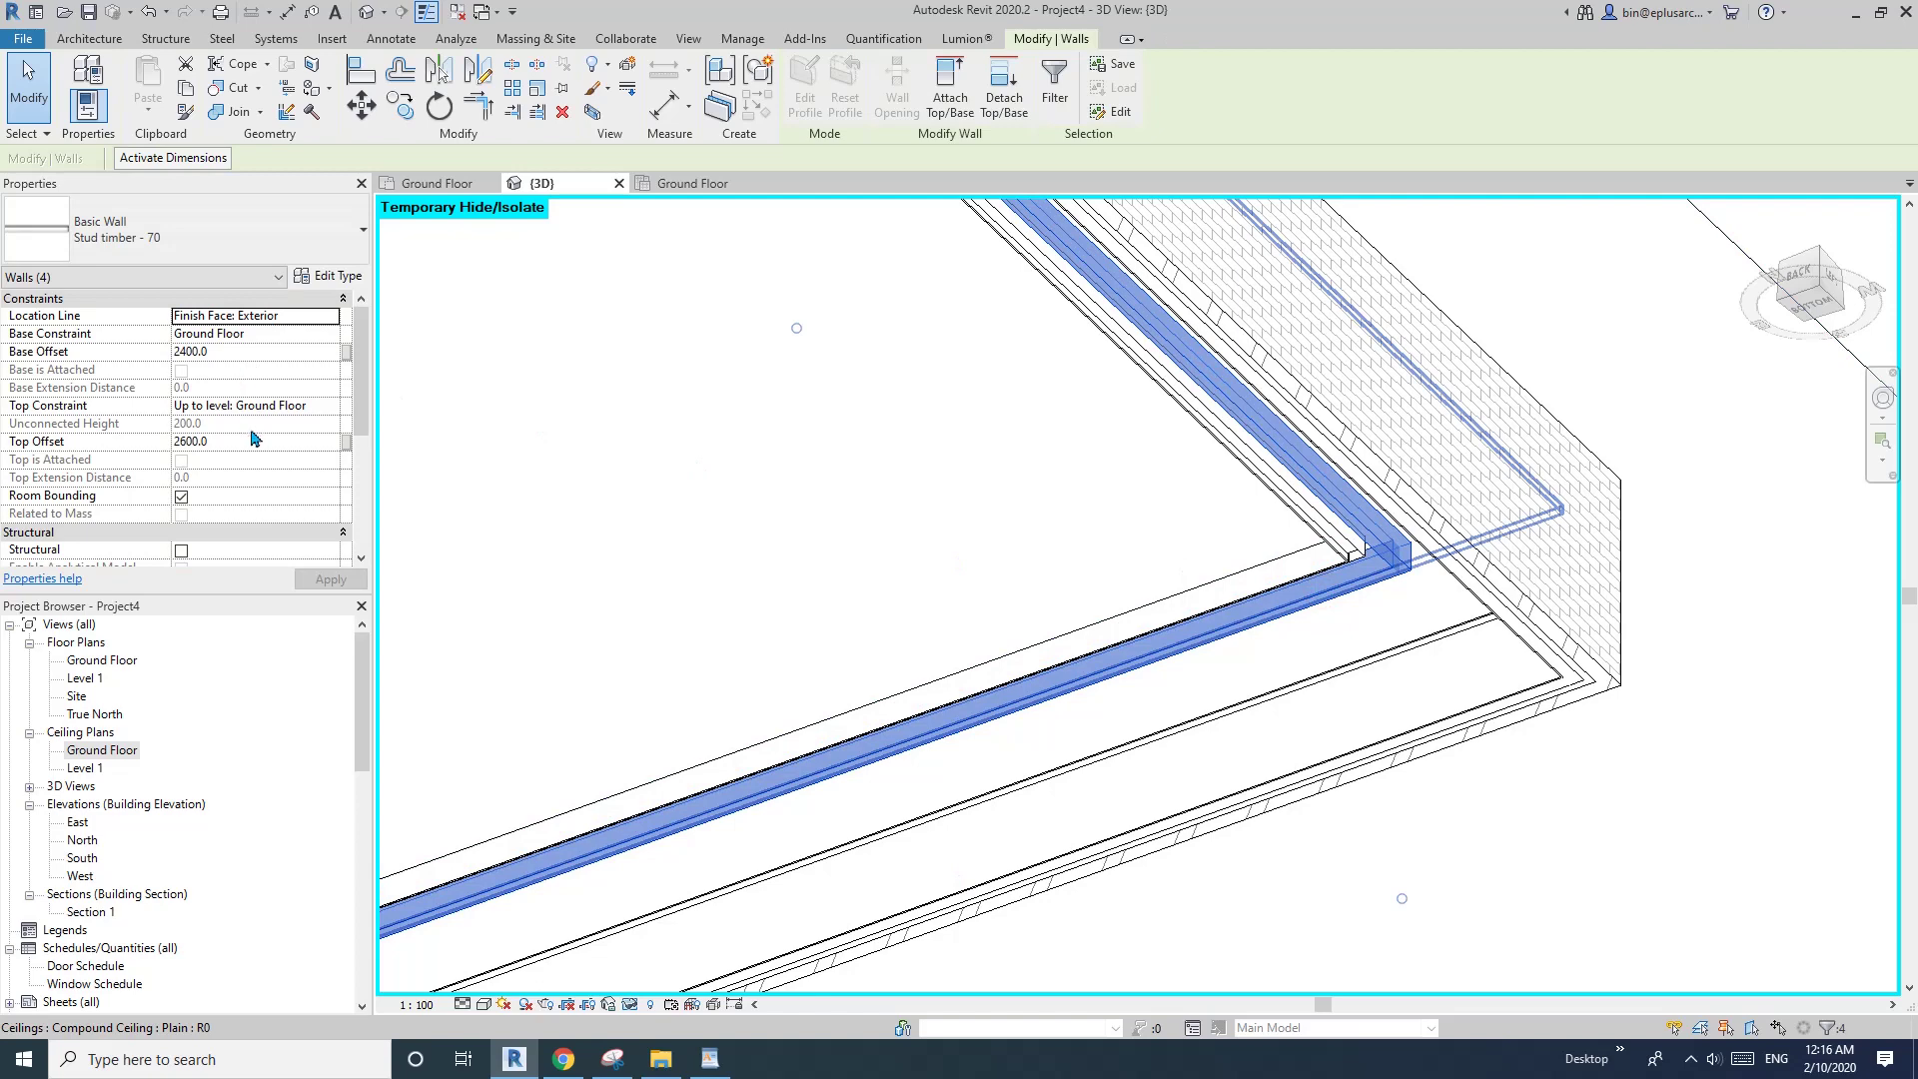
left_click(257, 441)
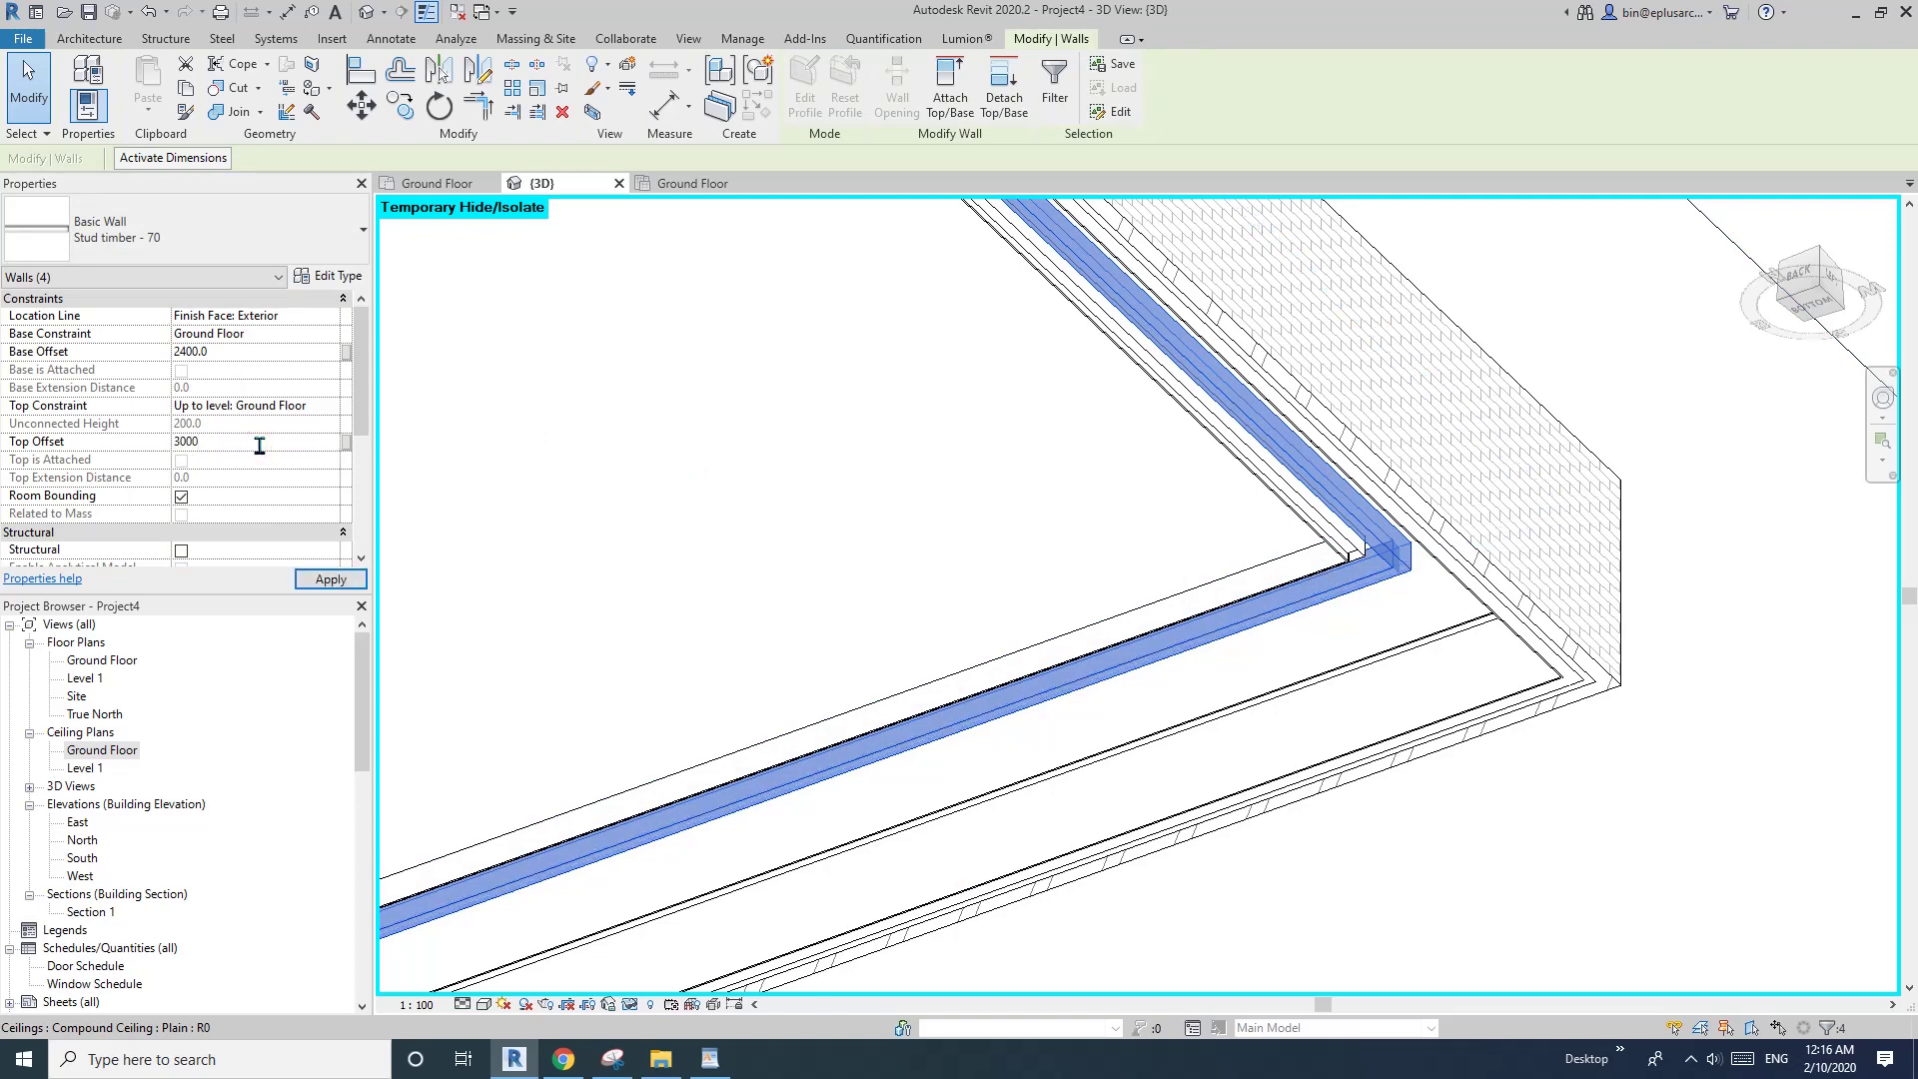
scroll(933, 419, "down", 2)
middle_click_drag(933, 419, 891, 401, "shift")
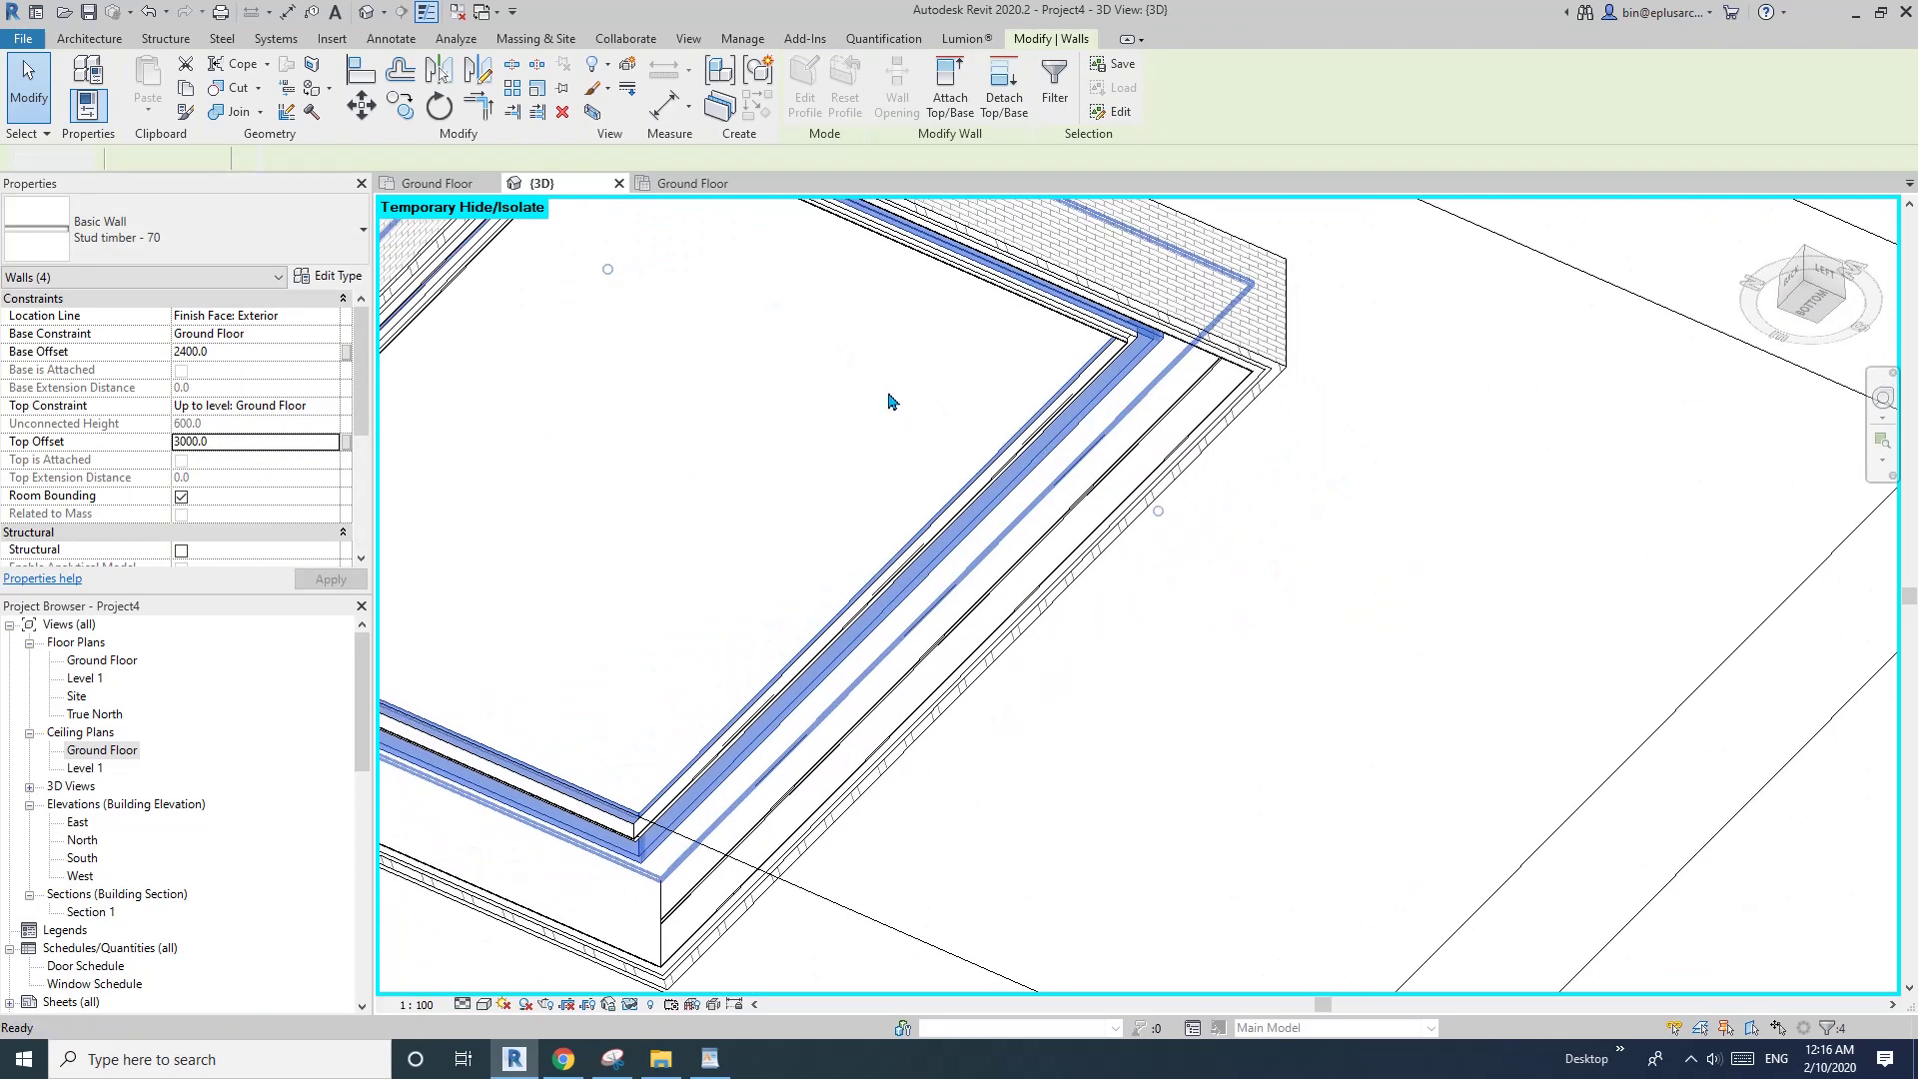
scroll(892, 401, "down", 3)
key("Escape")
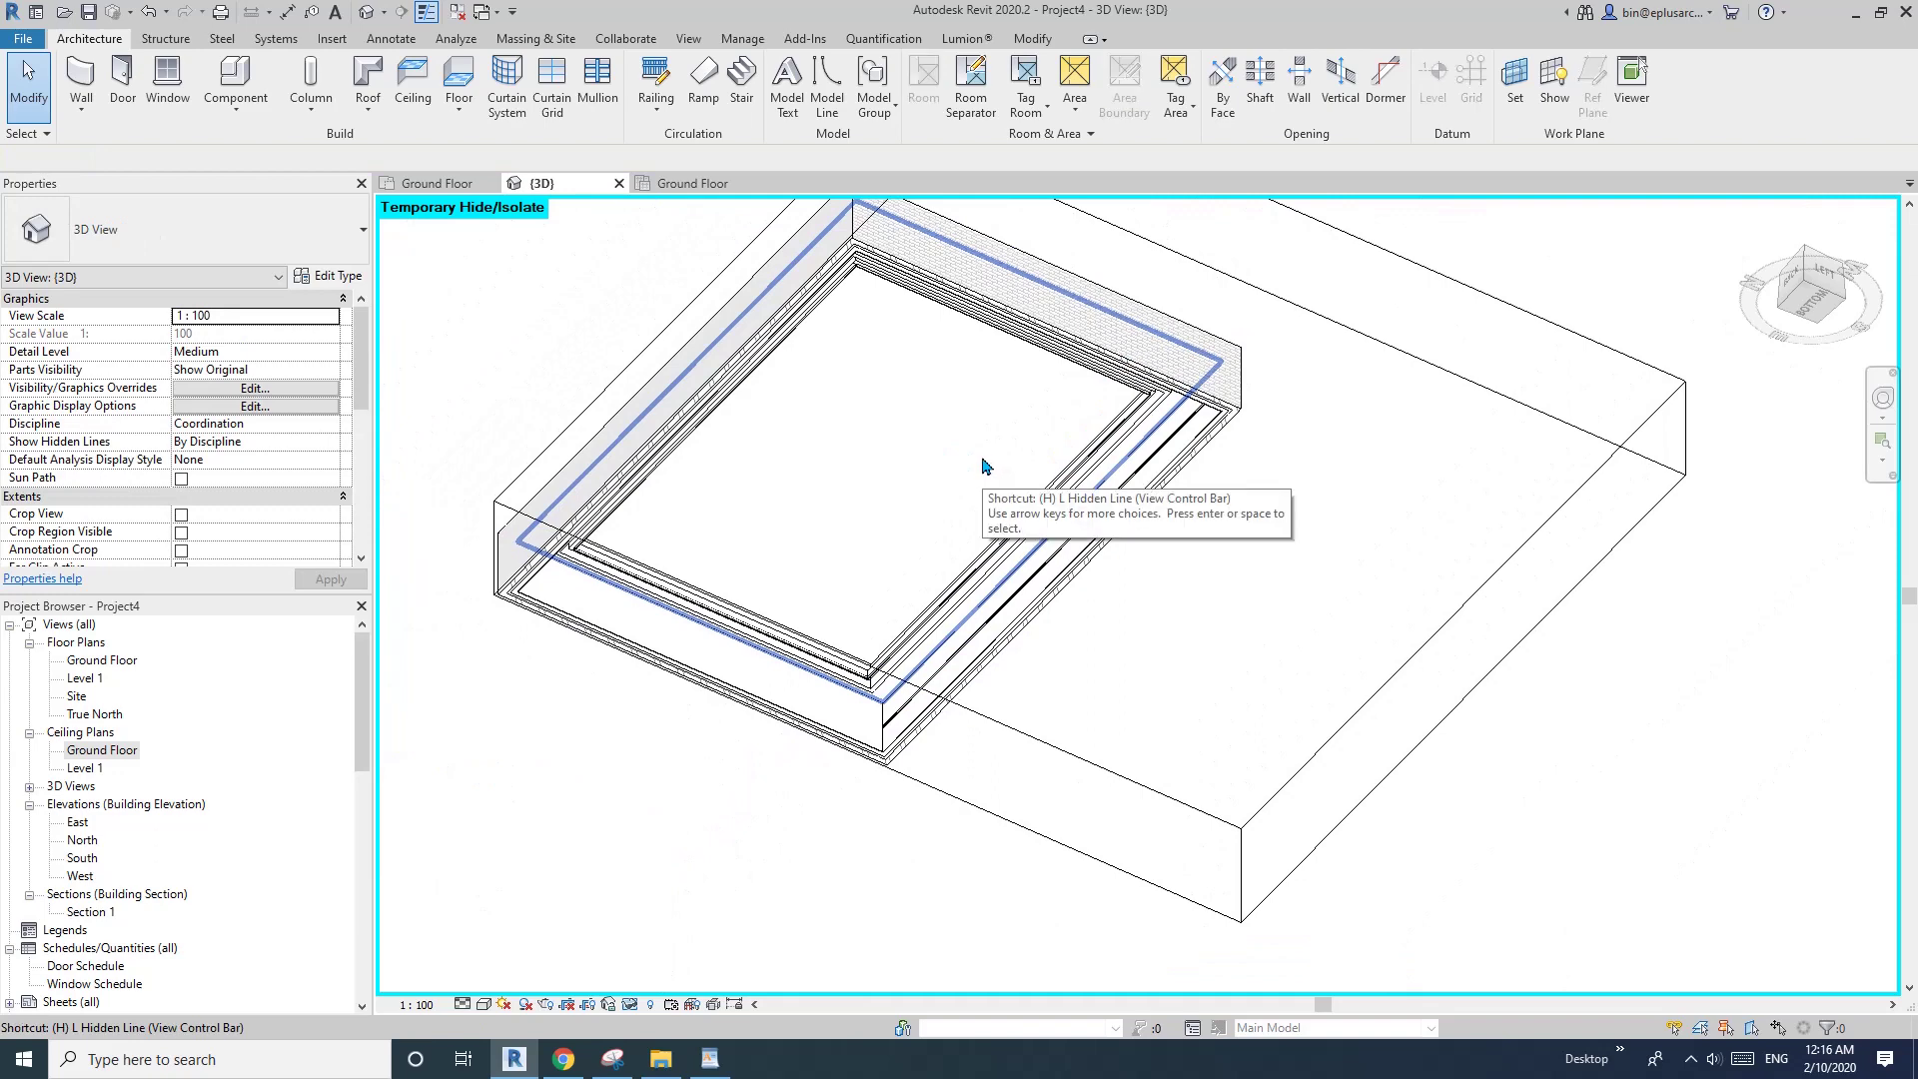
- Restore the temporarily hidden ring ceiling in the 3D view
key("r")
scroll(1105, 411, "up", 5)
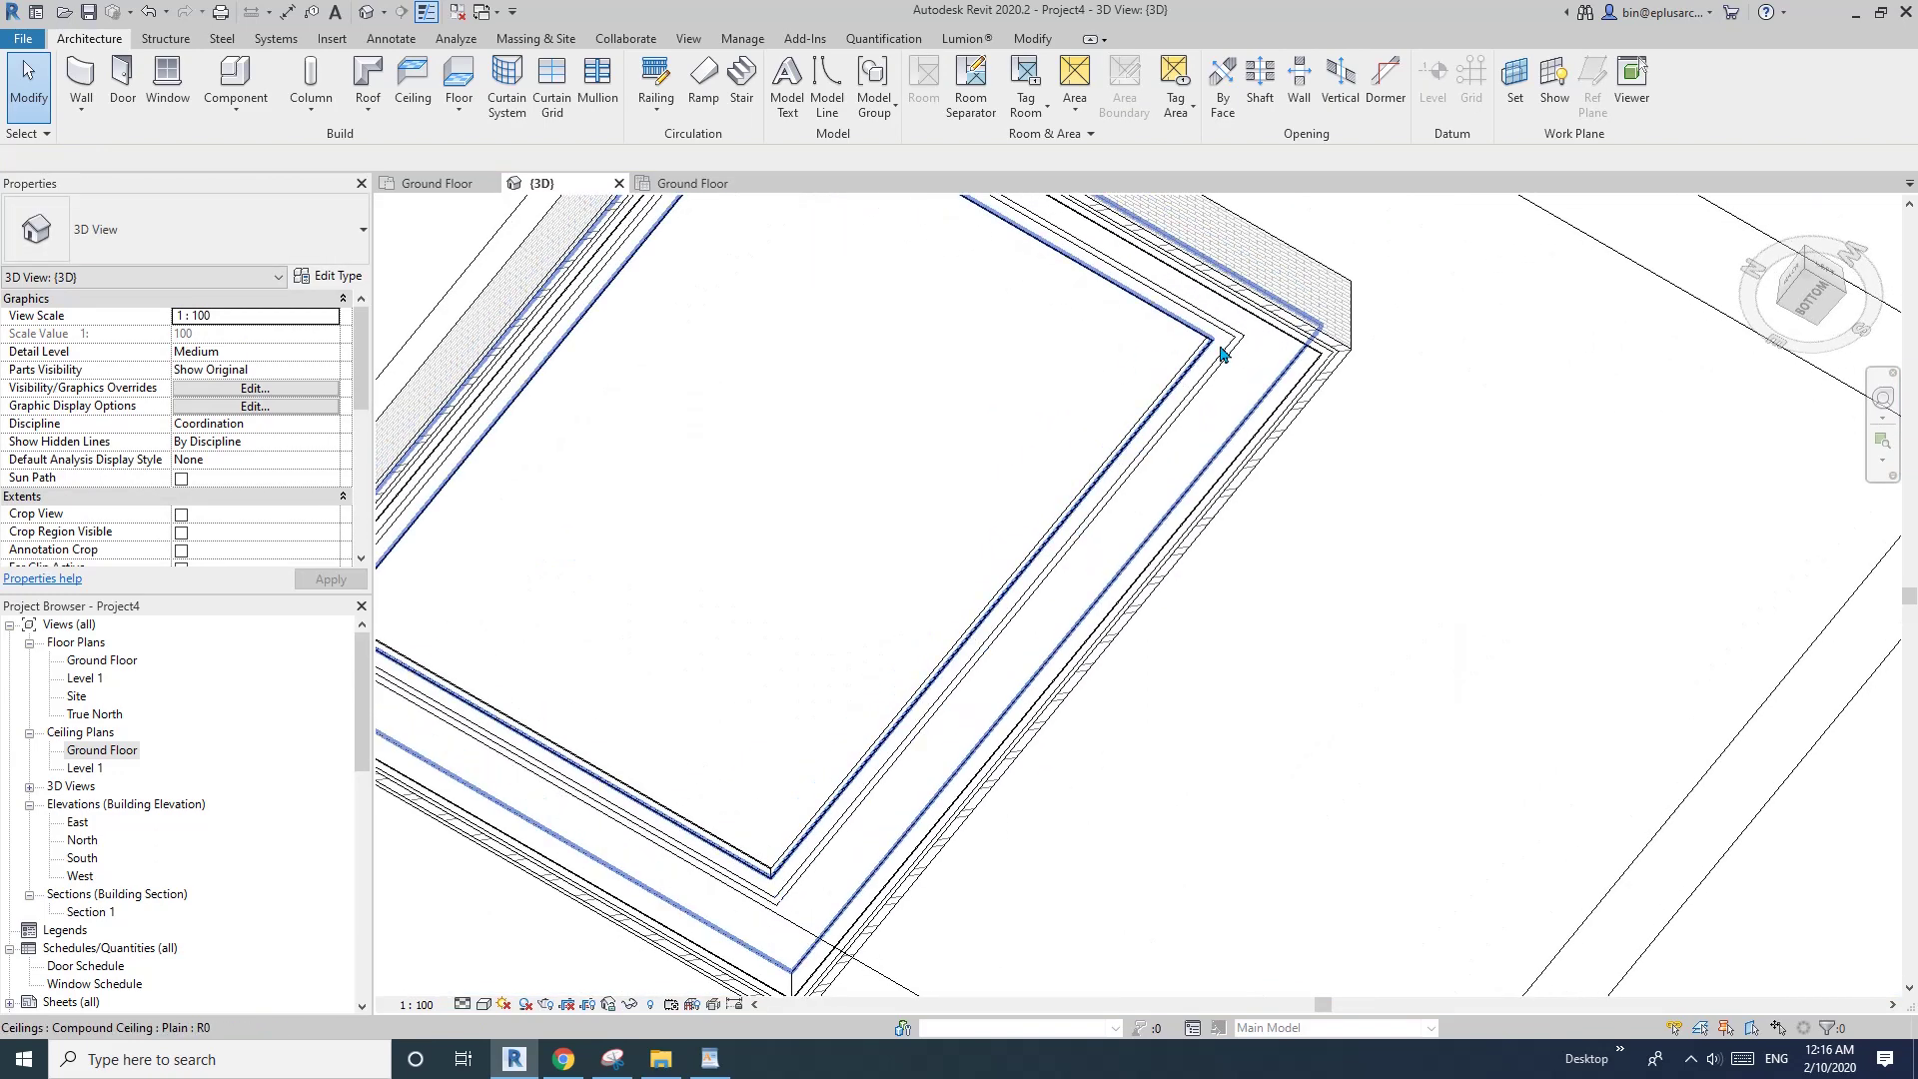
scroll(1221, 354, "up", 2)
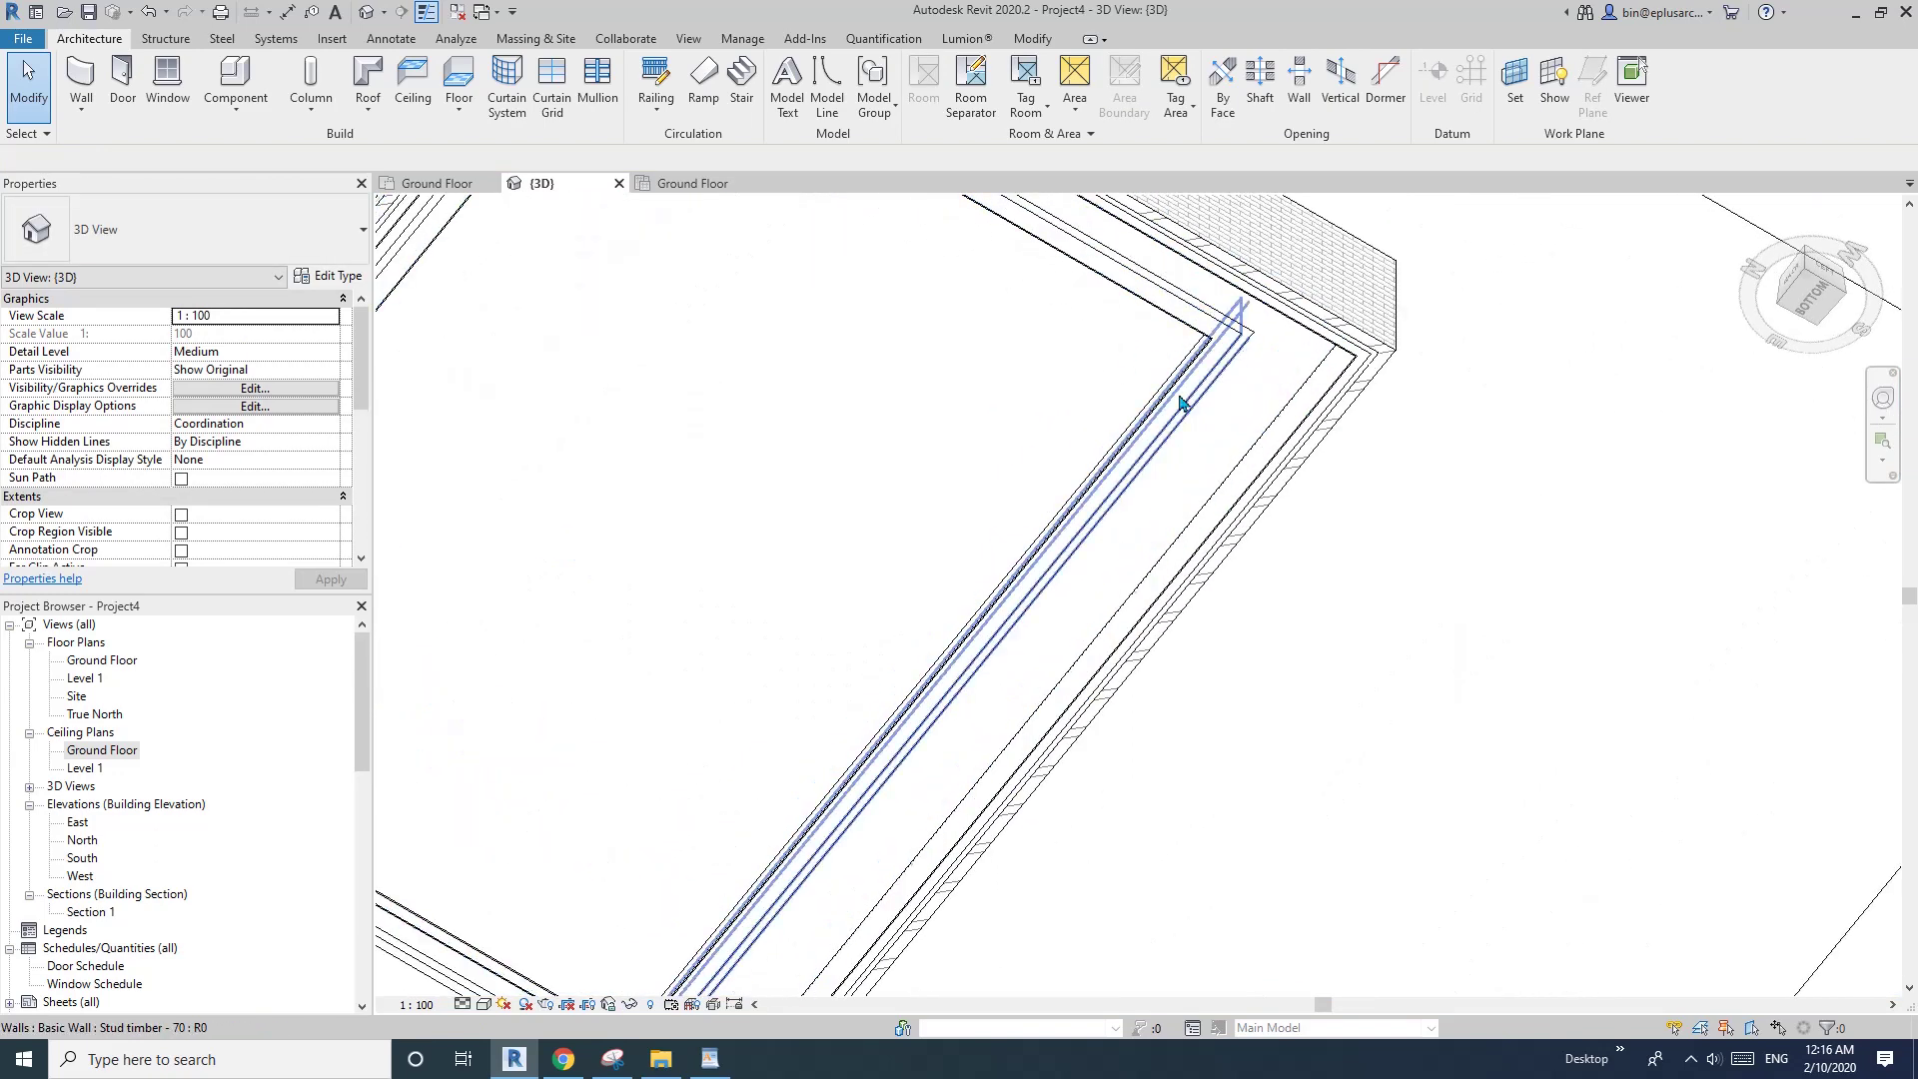
- Select the whole outer stud wall chain and set its base offset to 2455 so it sits on the lower ceiling
scroll(1178, 406, "down", 5)
scroll(849, 617, "up", 6)
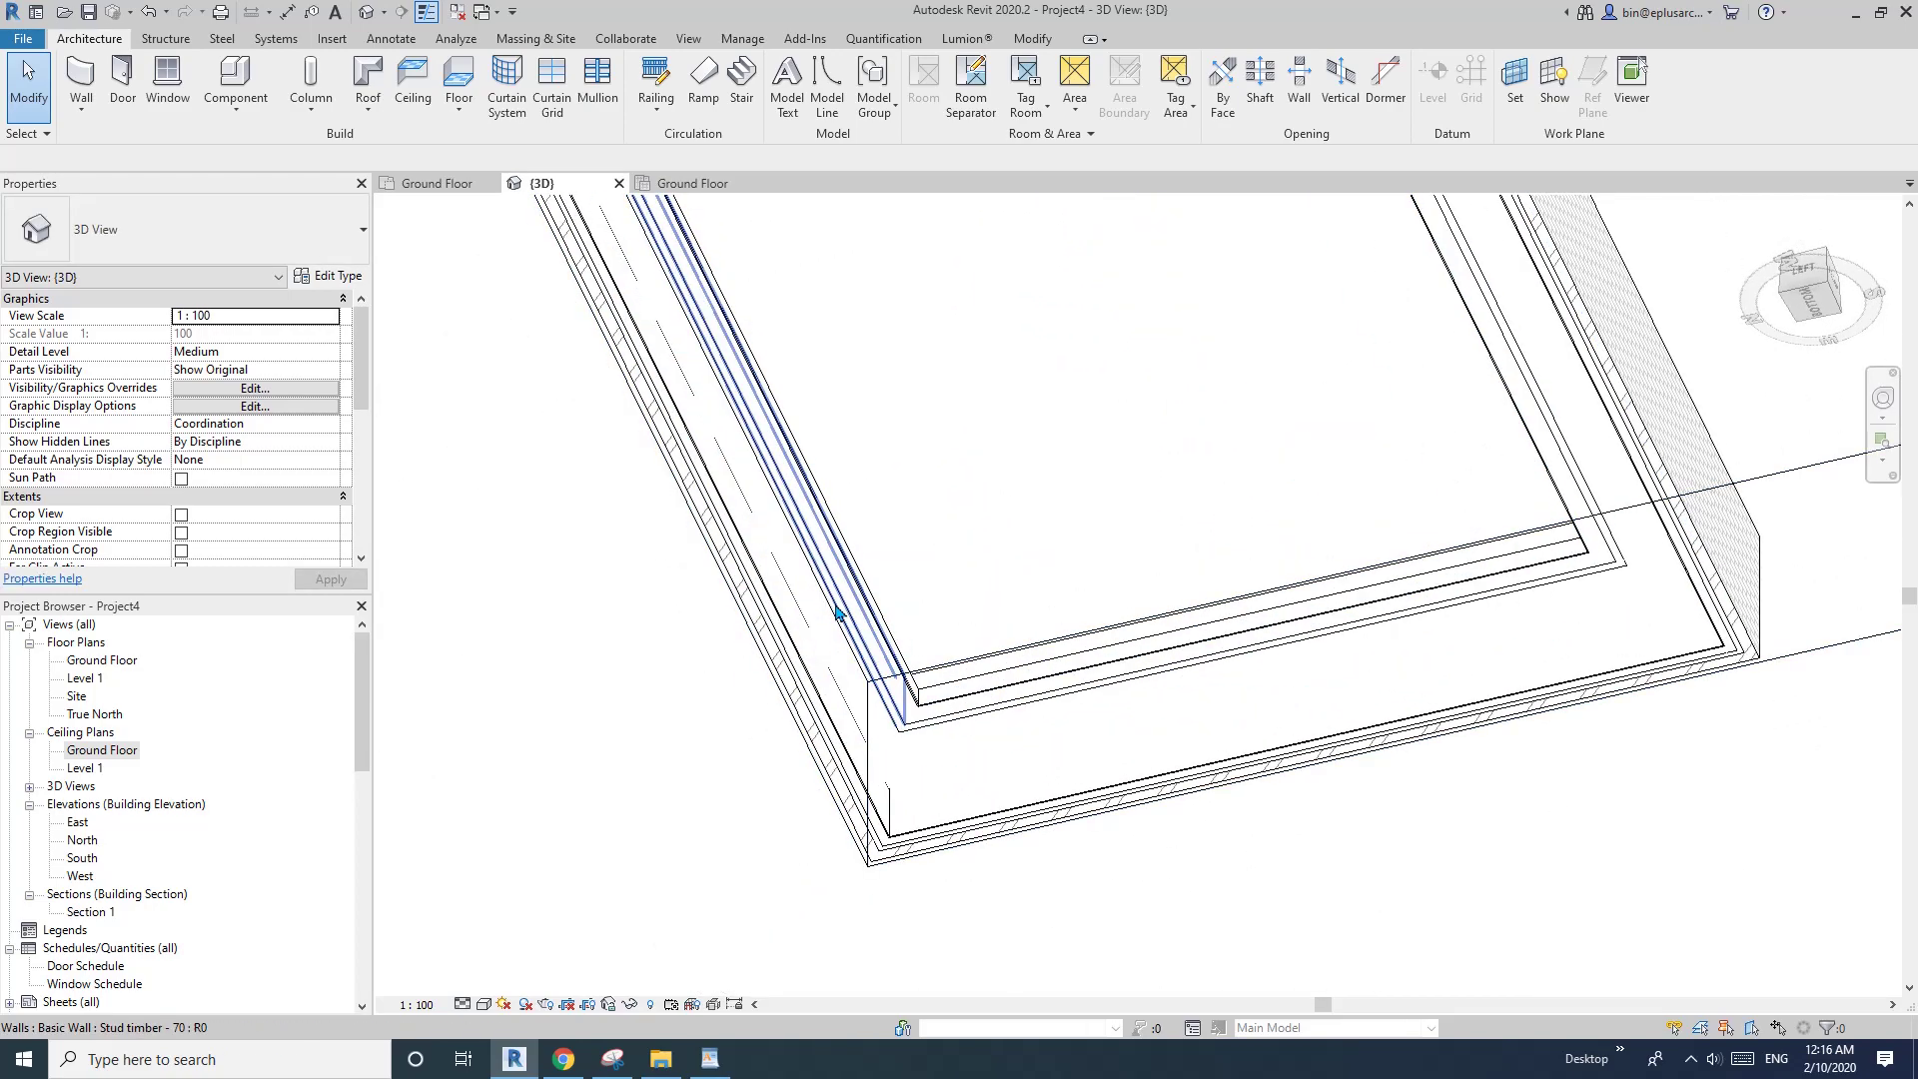
key("Tab")
left_click(836, 610)
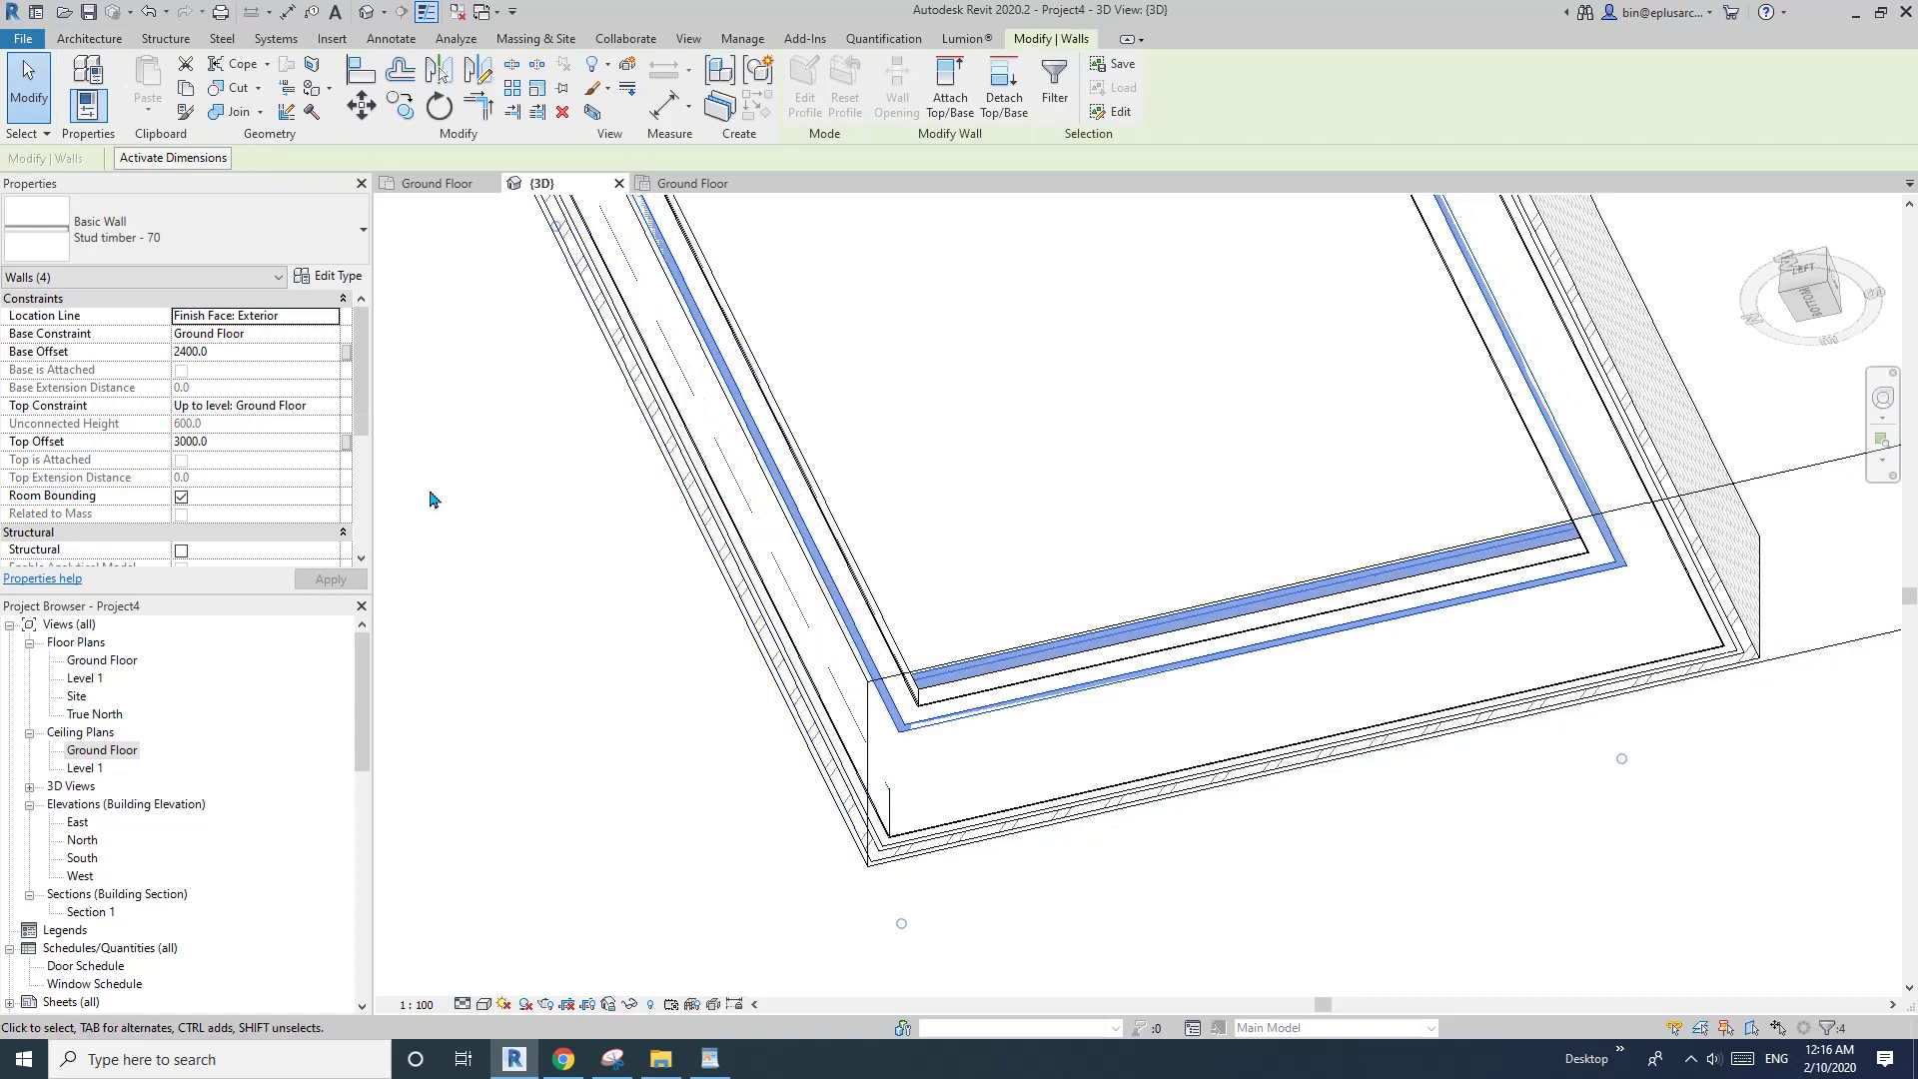
scroll(852, 548, "up", 1)
middle_click_drag(852, 548, 799, 644, "shift")
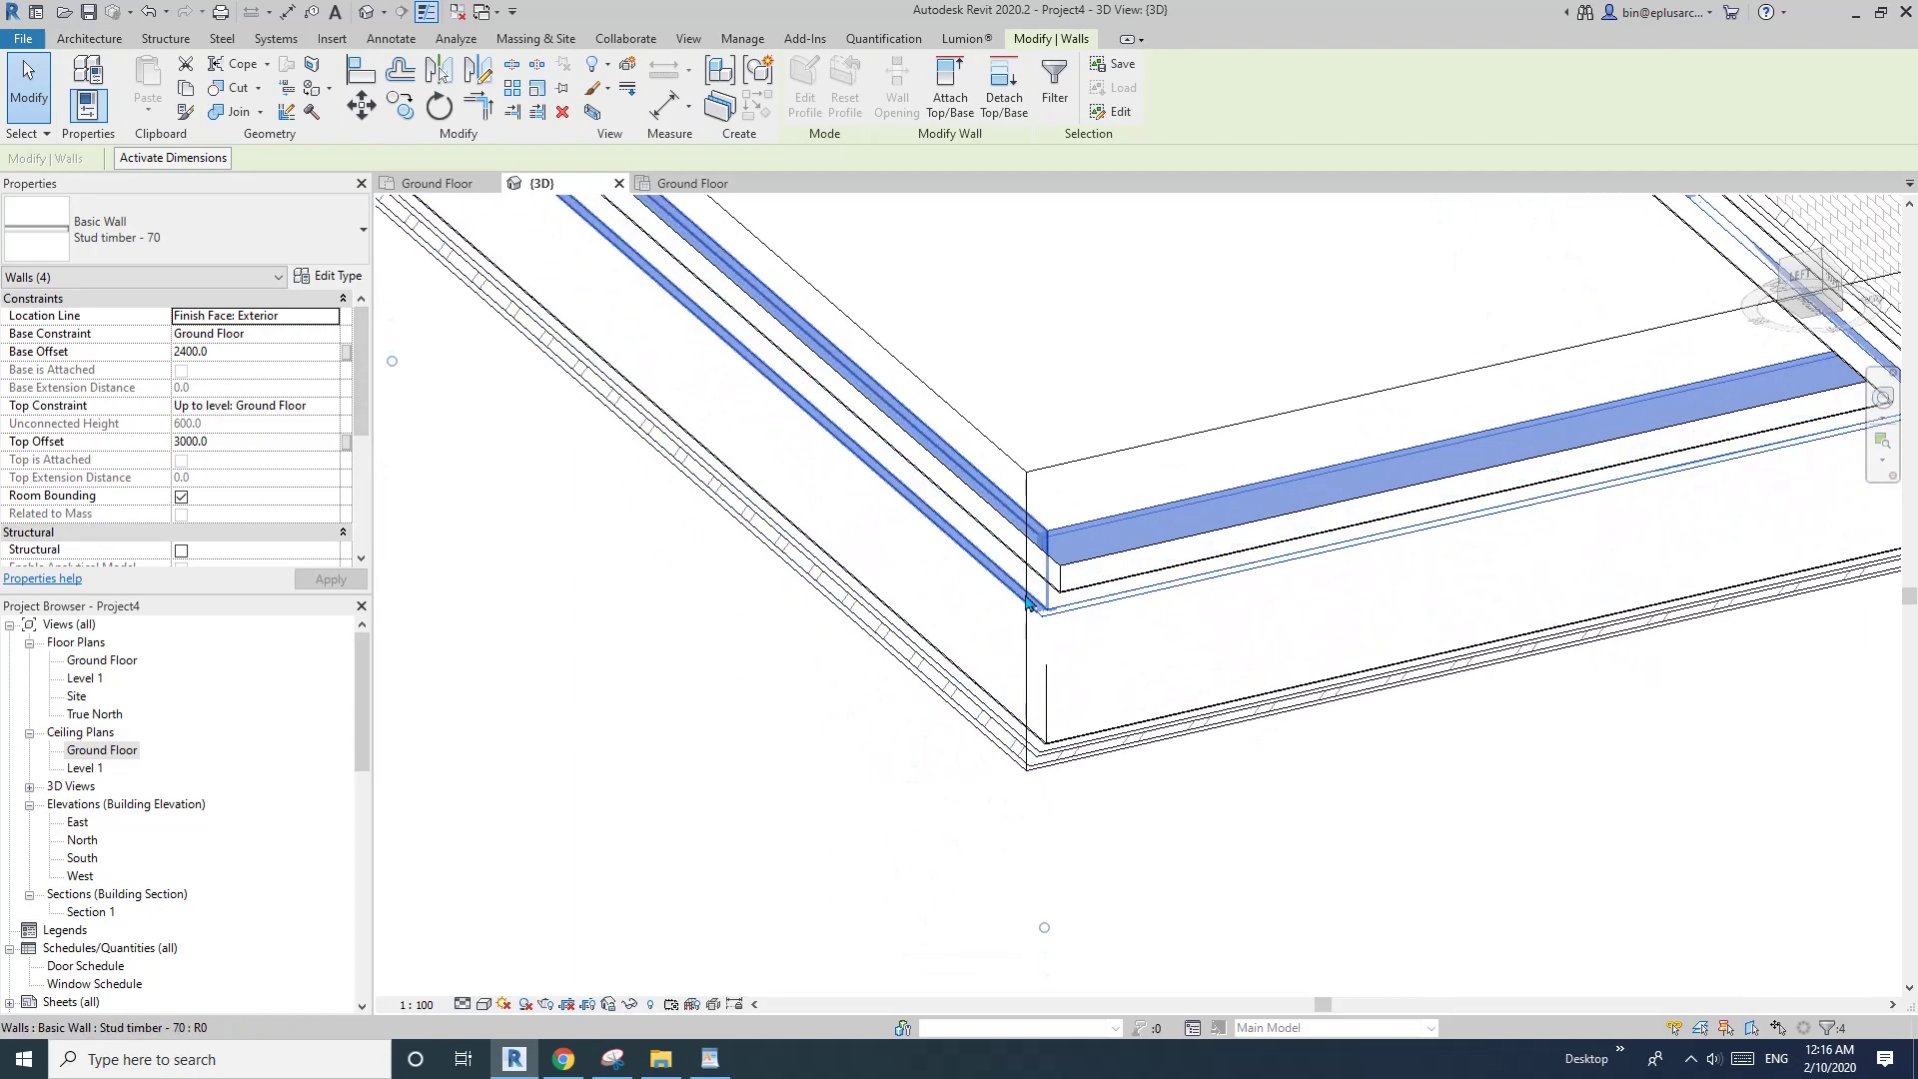
middle_click_drag(633, 468, 988, 488, "shift")
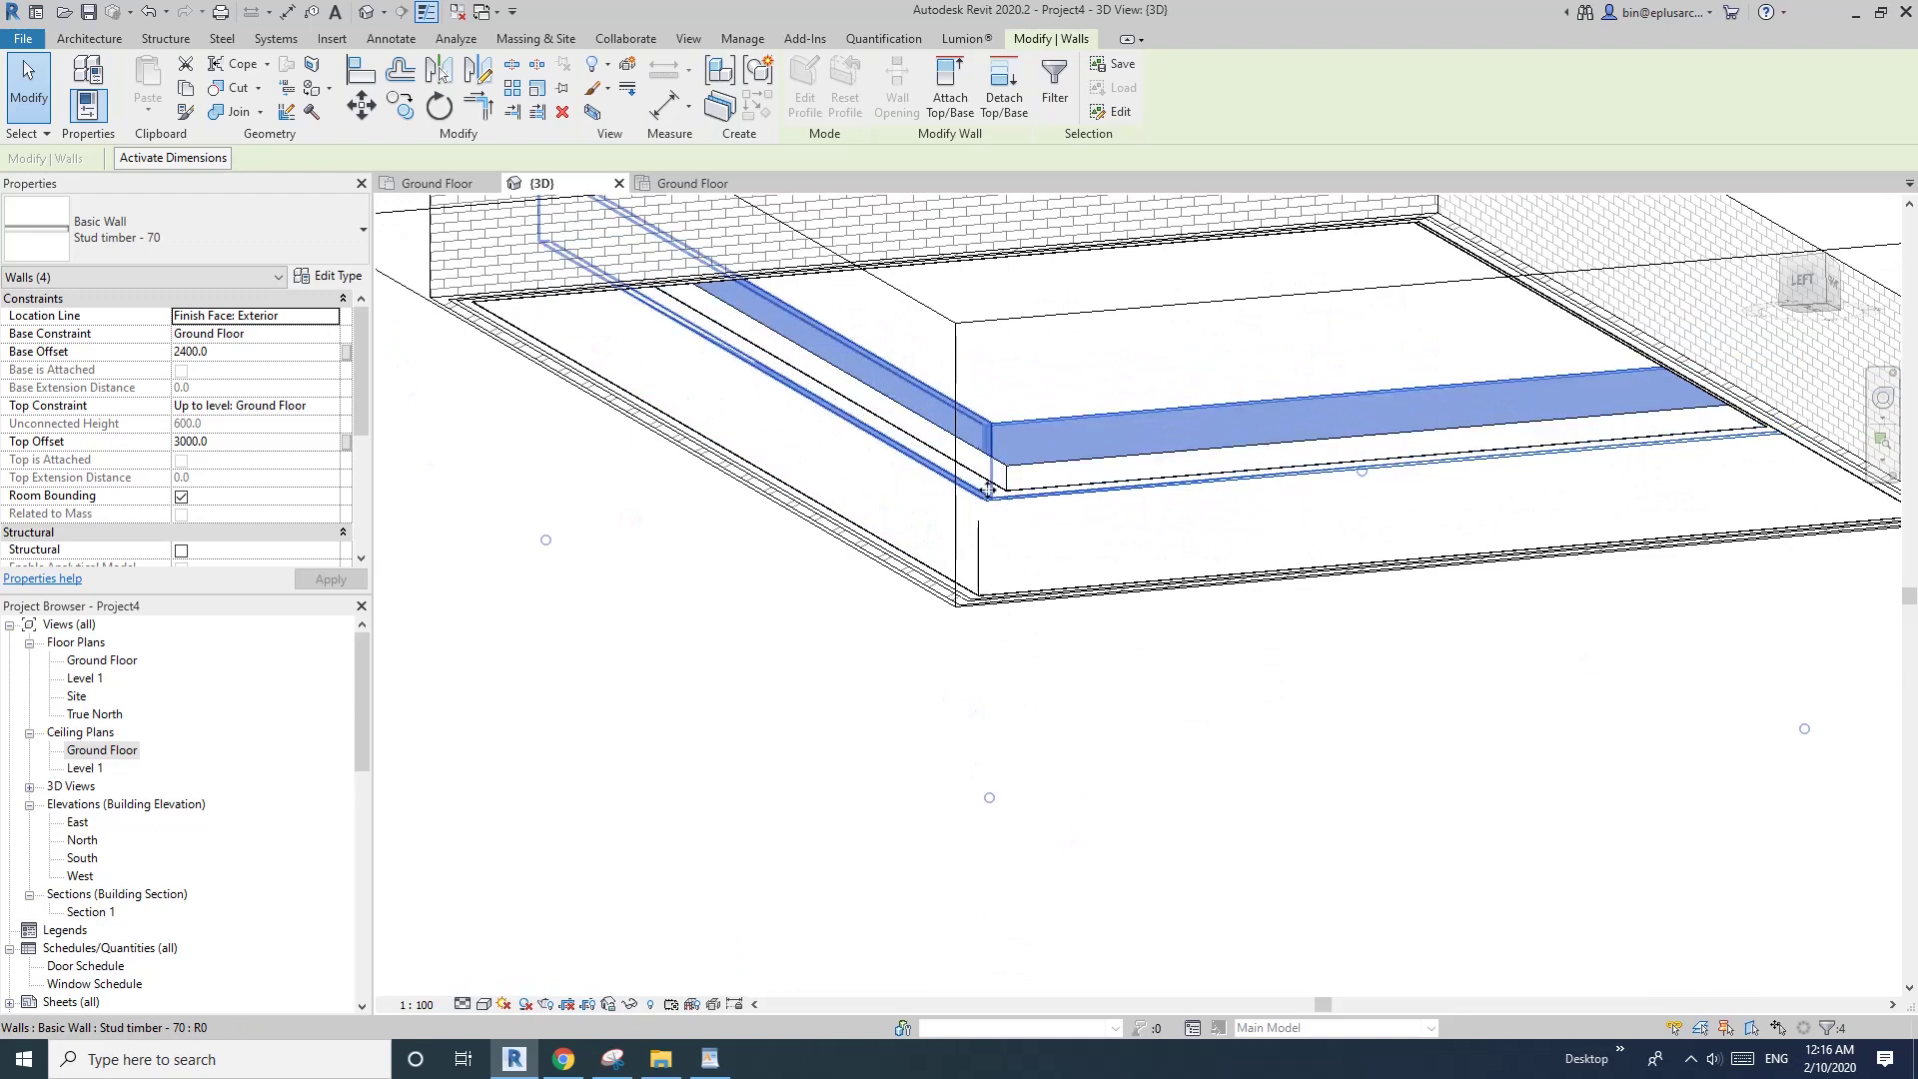
scroll(963, 485, "up", 2)
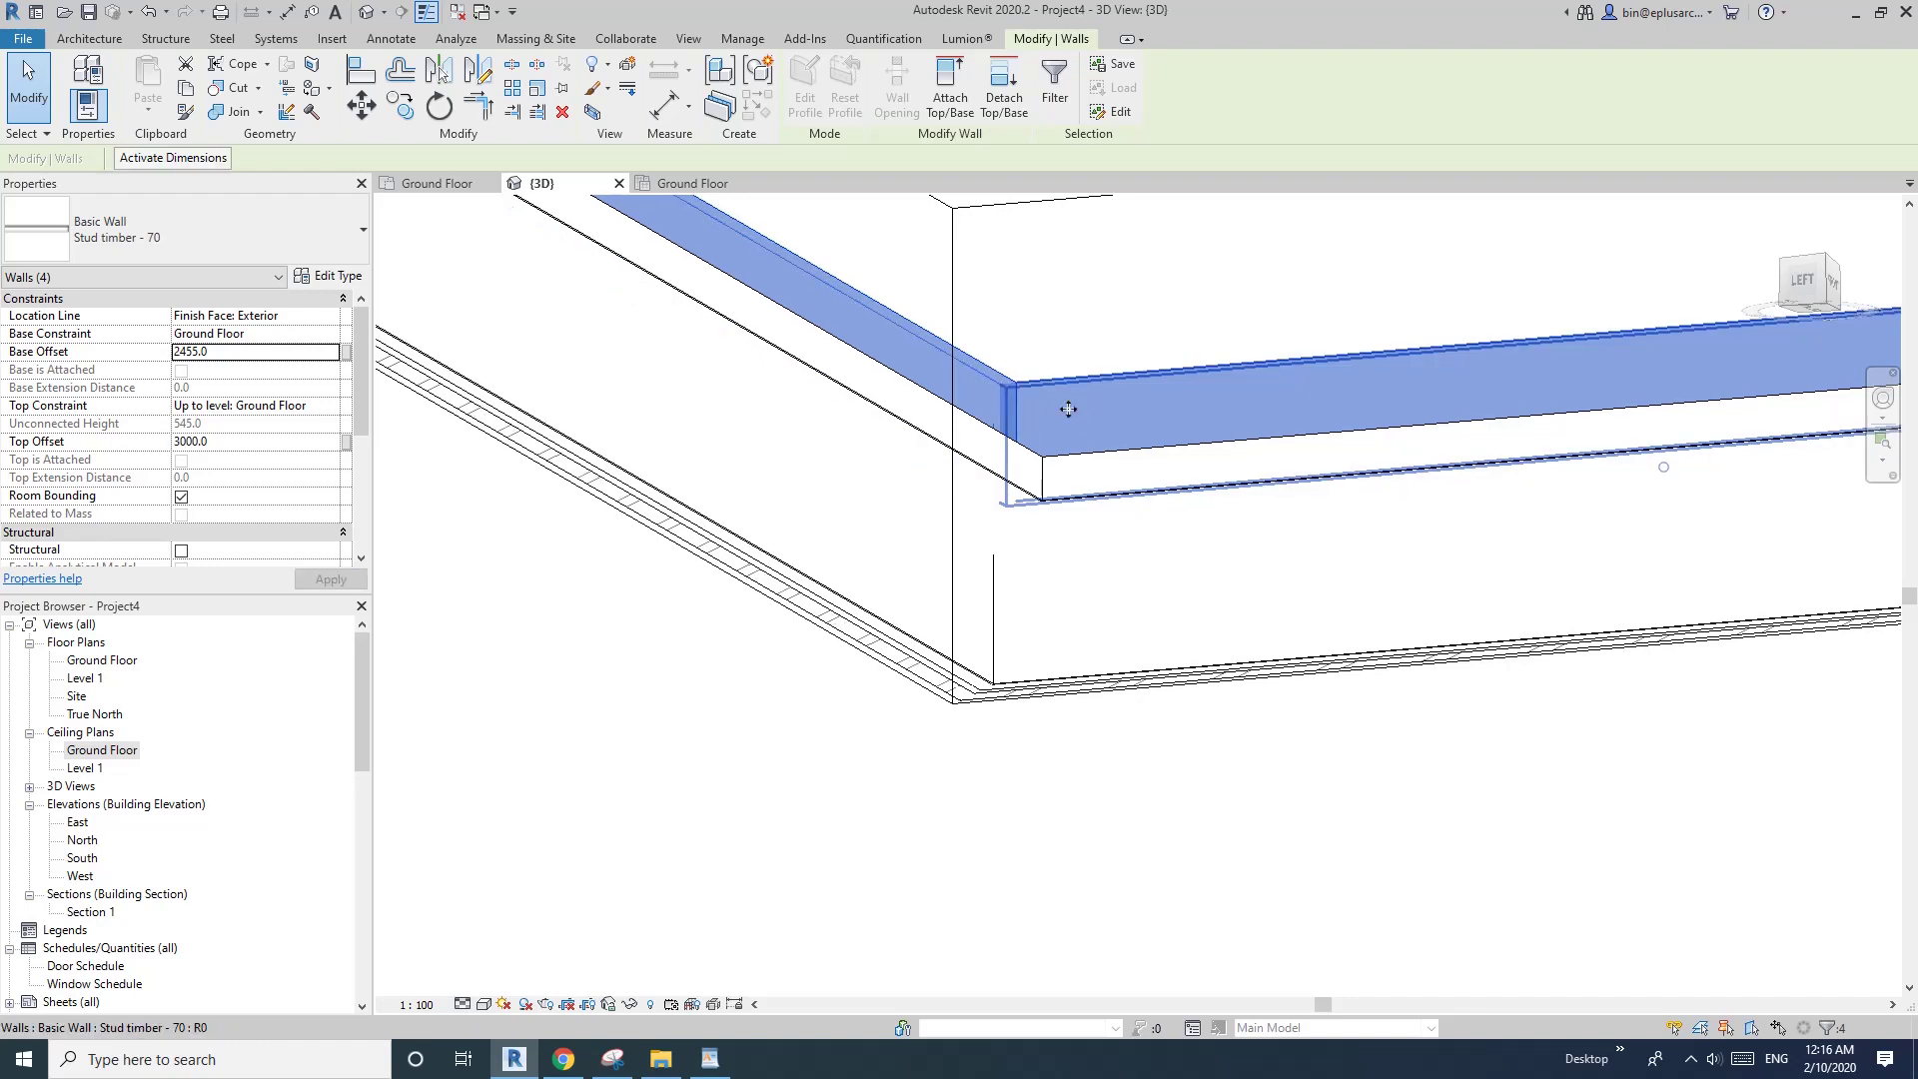
scroll(1068, 409, "down", 6)
key("Escape")
- Pull one side of the section box inward to cut through the room and expose the bulkhead profile
middle_click_drag(1091, 449, 1060, 534, "shift")
left_click(1079, 283)
middle_click_drag(1096, 309, 972, 522, "shift")
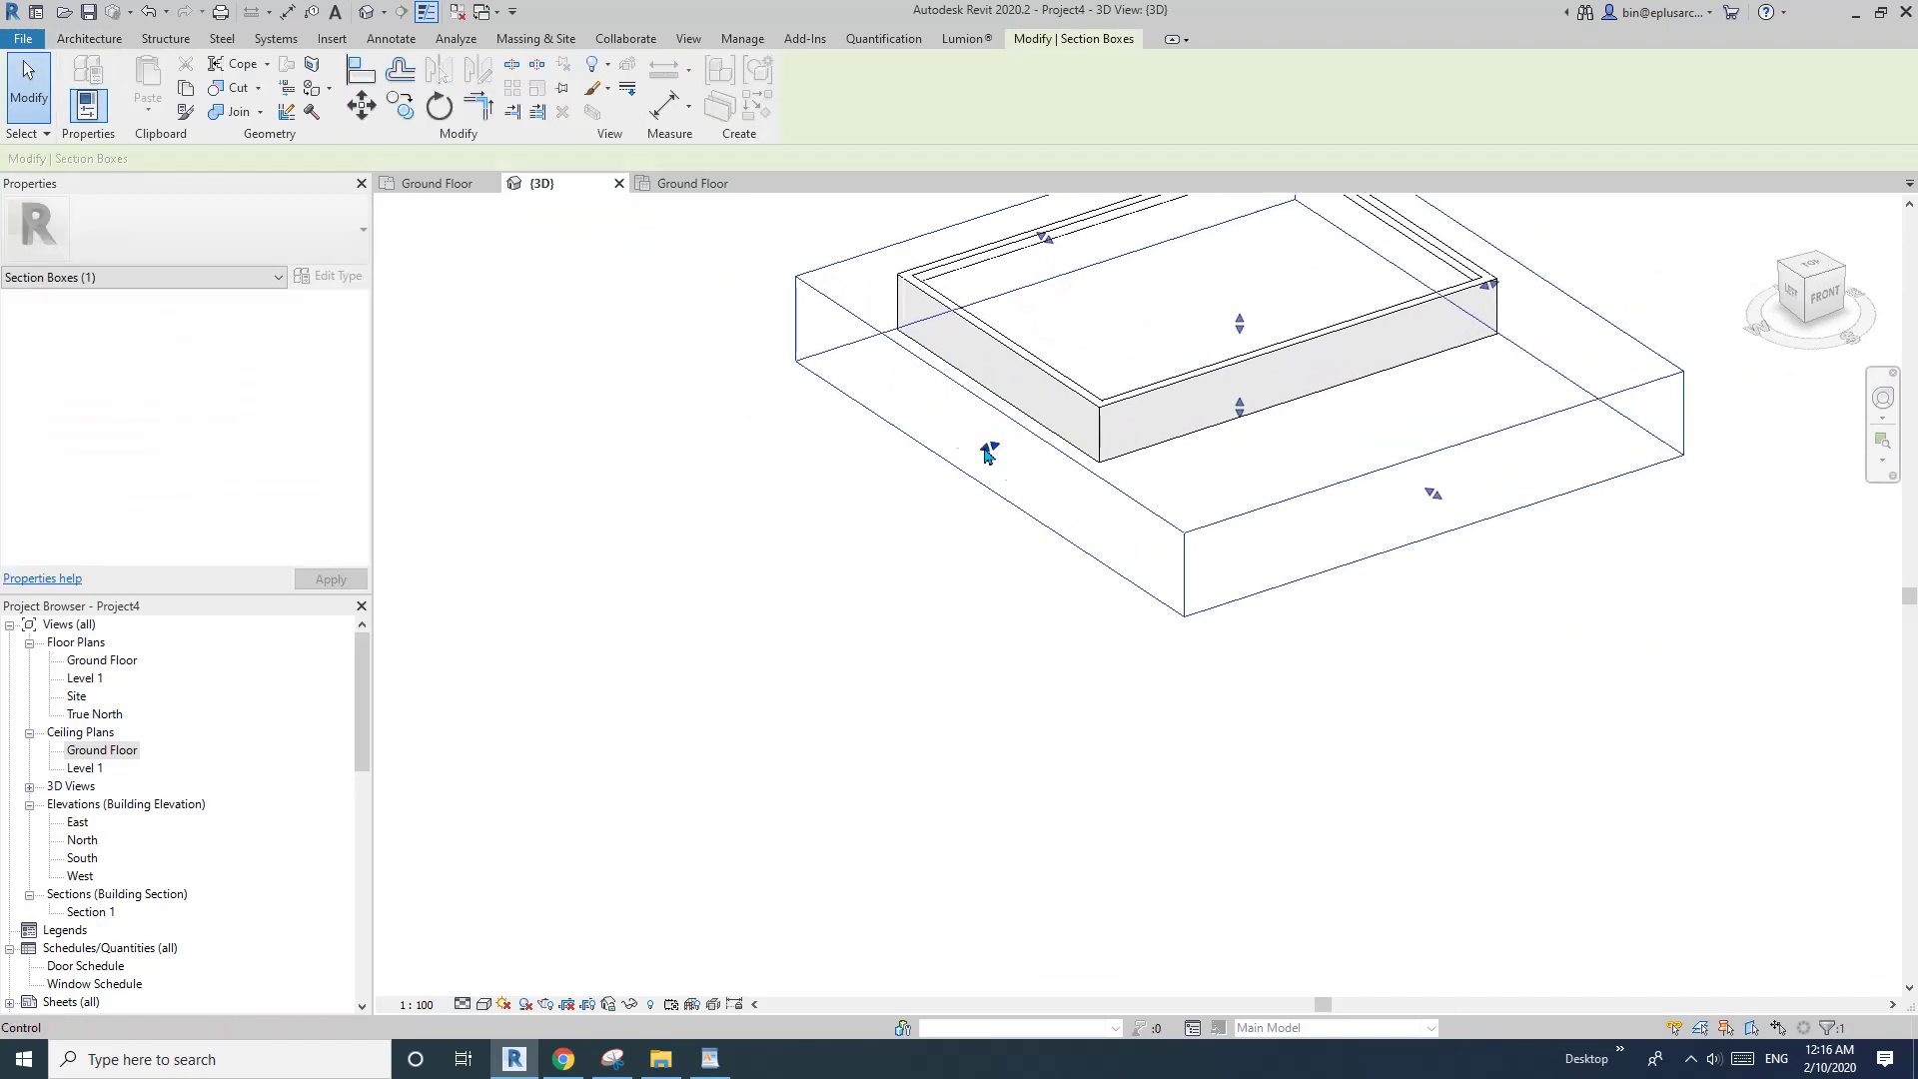
left_click_drag(987, 449, 1159, 391)
key("Escape")
middle_click_drag(1061, 481, 1330, 419, "shift")
scroll(1259, 416, "up", 4)
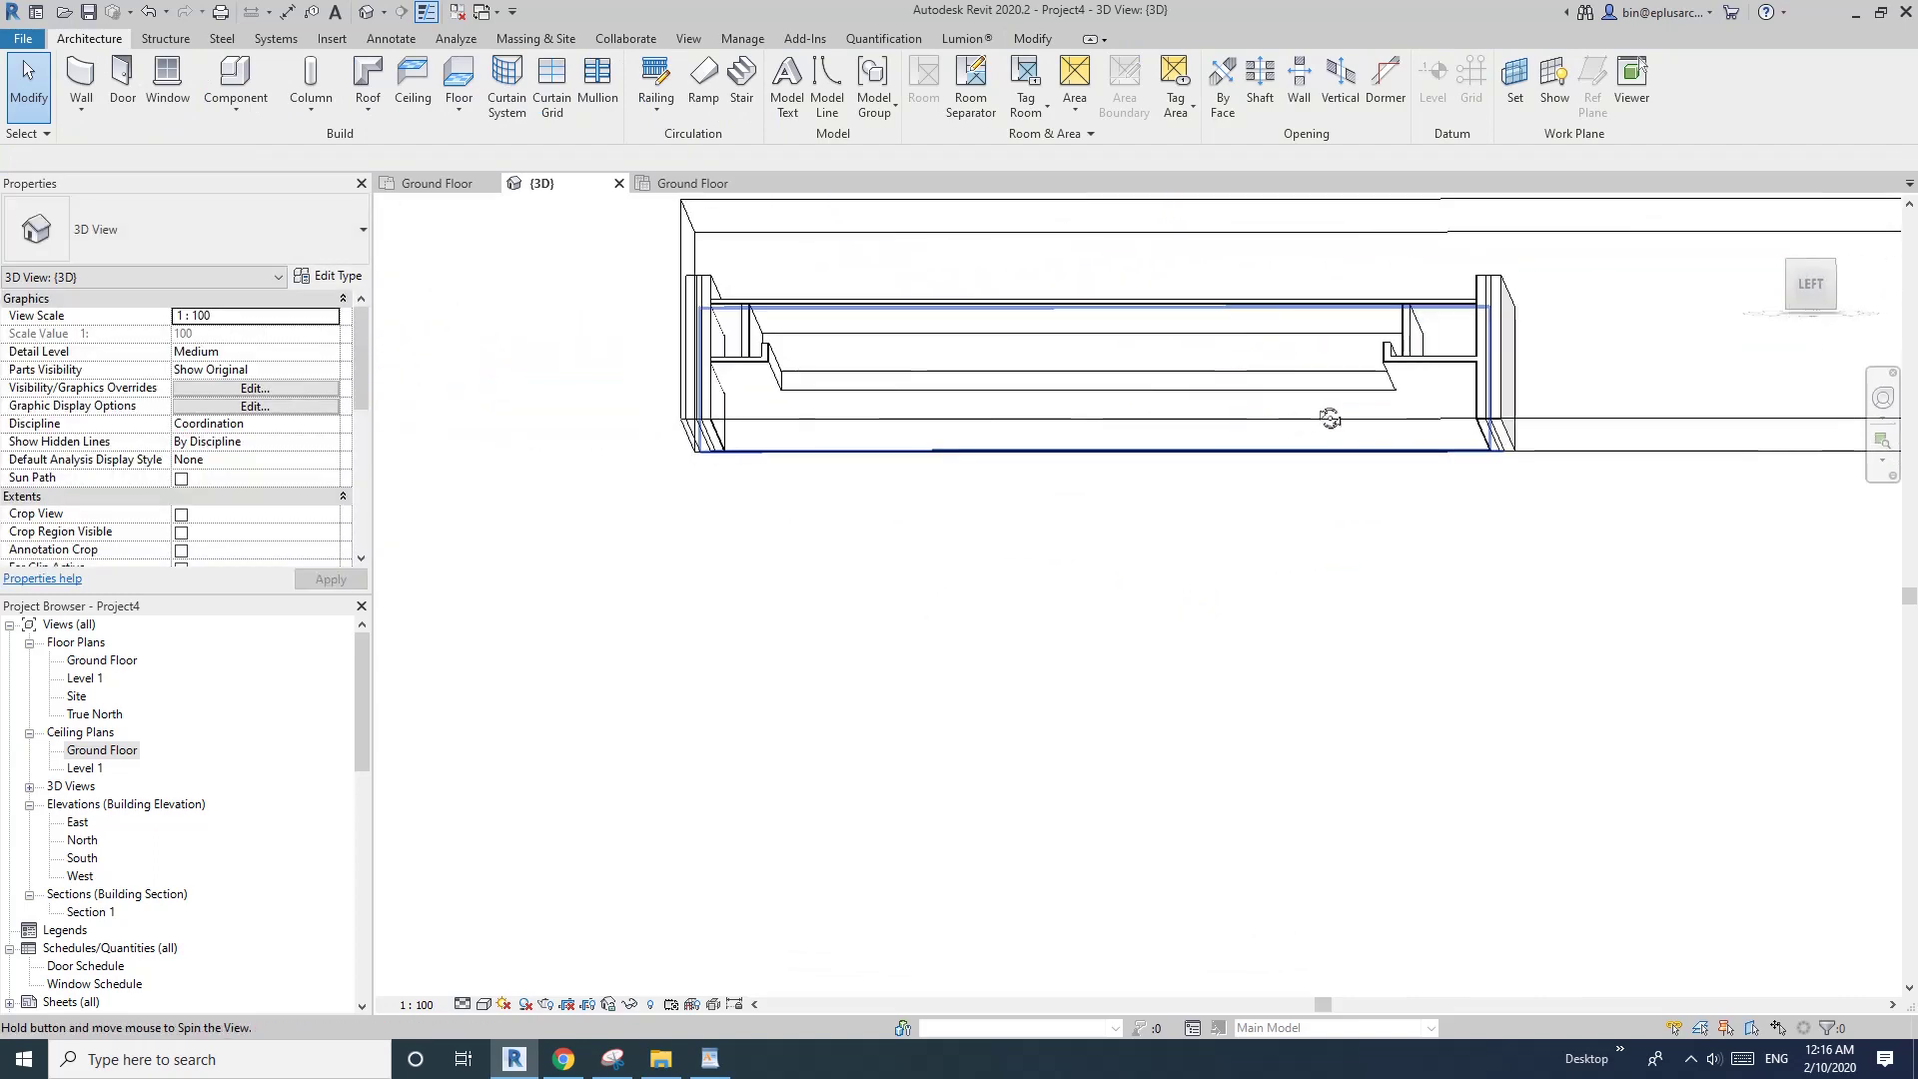
scroll(756, 365, "up", 8)
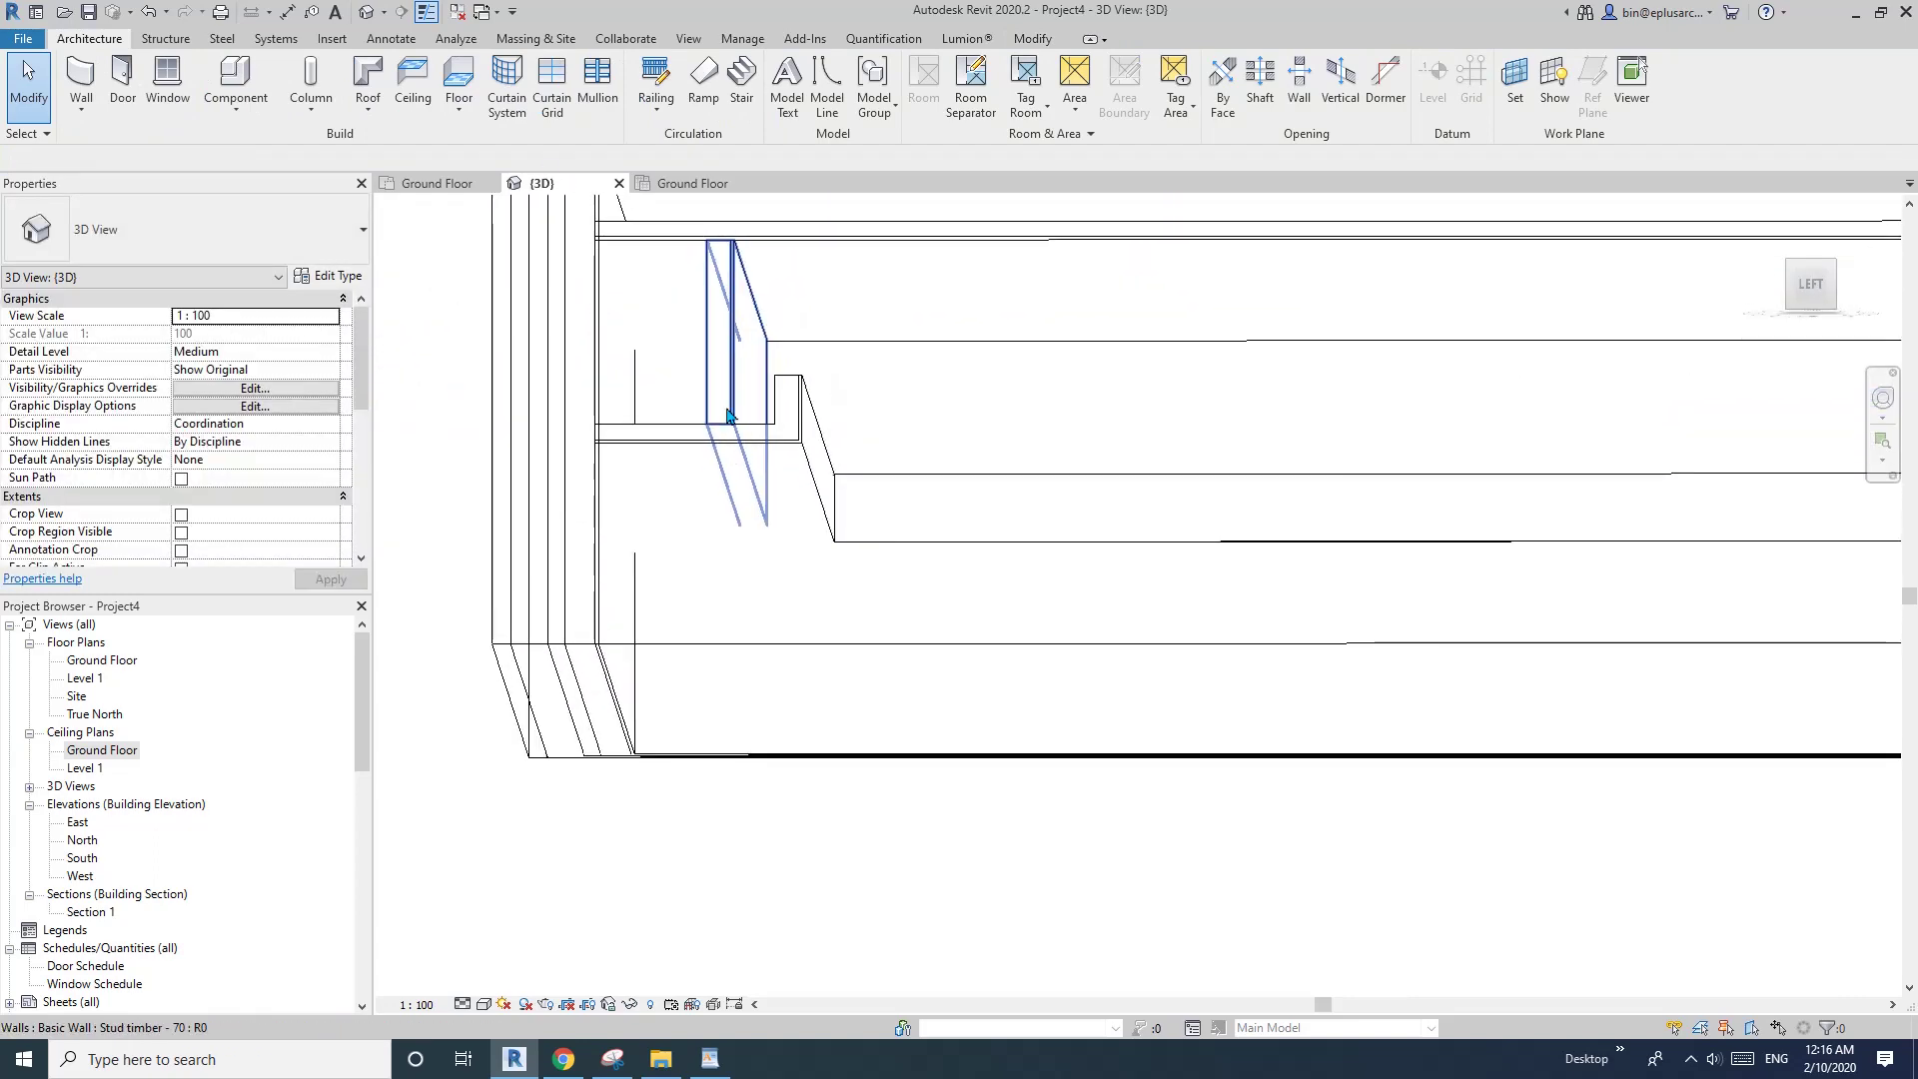
- Join the outer stud walls with the adjoining ceilings on both sides of the cut section
left_click(1033, 42)
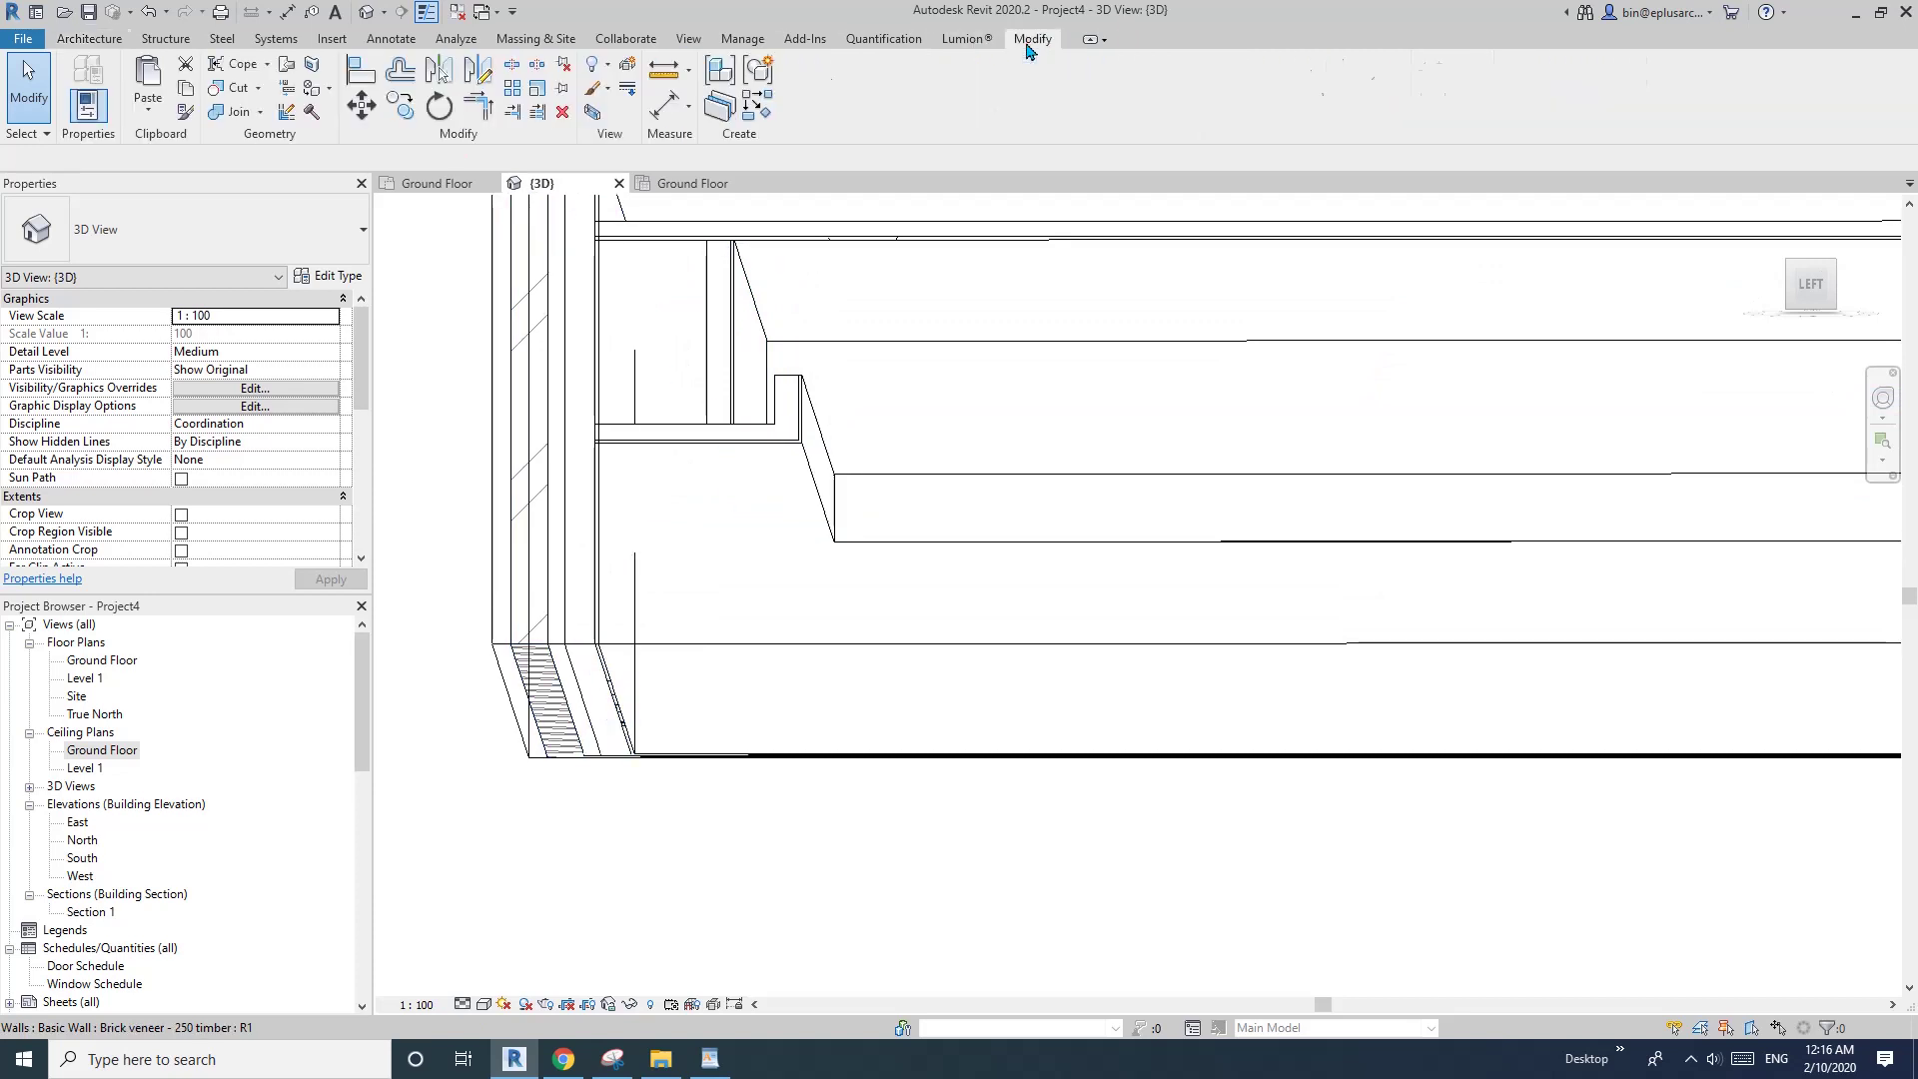
left_click(239, 112)
middle_click_drag(813, 378, 773, 444)
left_click(745, 302)
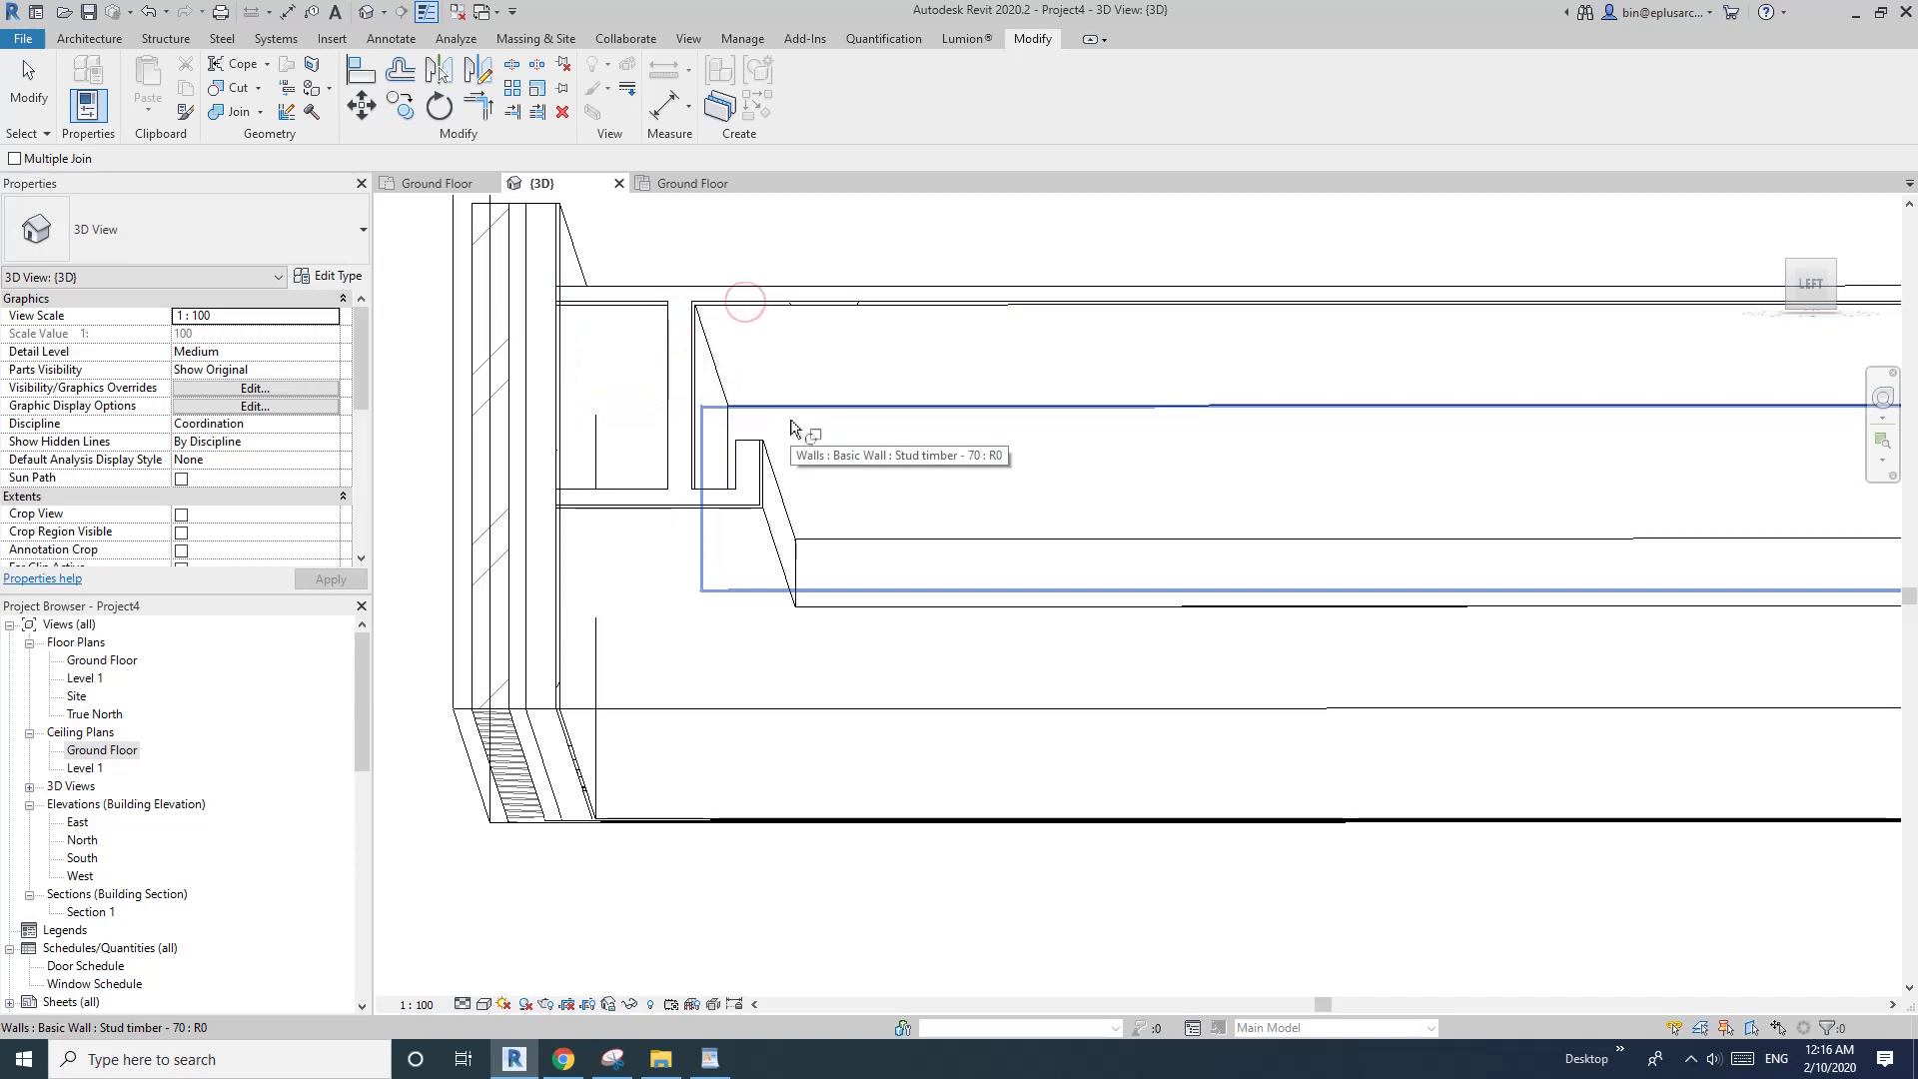
scroll(792, 421, "down", 3)
scroll(1083, 423, "up", 1)
middle_click_drag(1498, 370, 600, 324)
scroll(1108, 339, "up", 2)
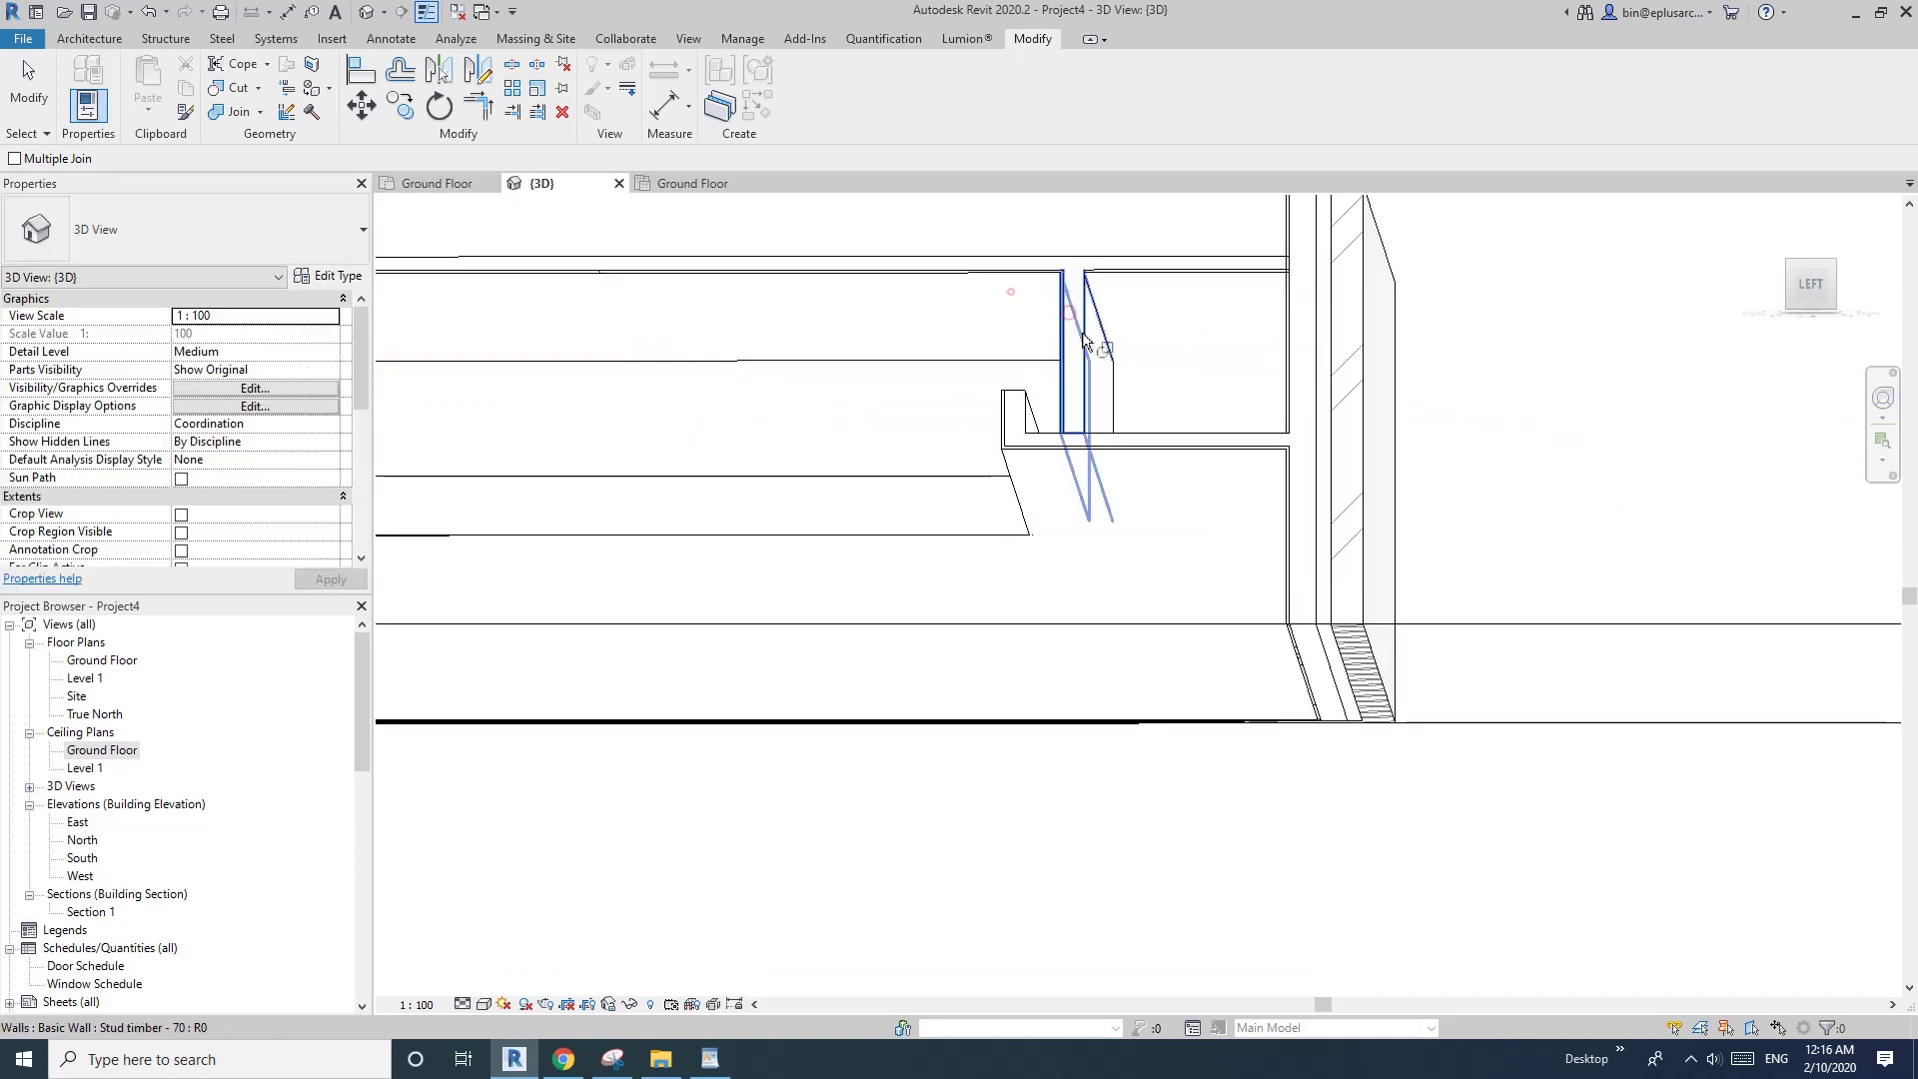
left_click(1145, 435)
scroll(1176, 398, "down", 5)
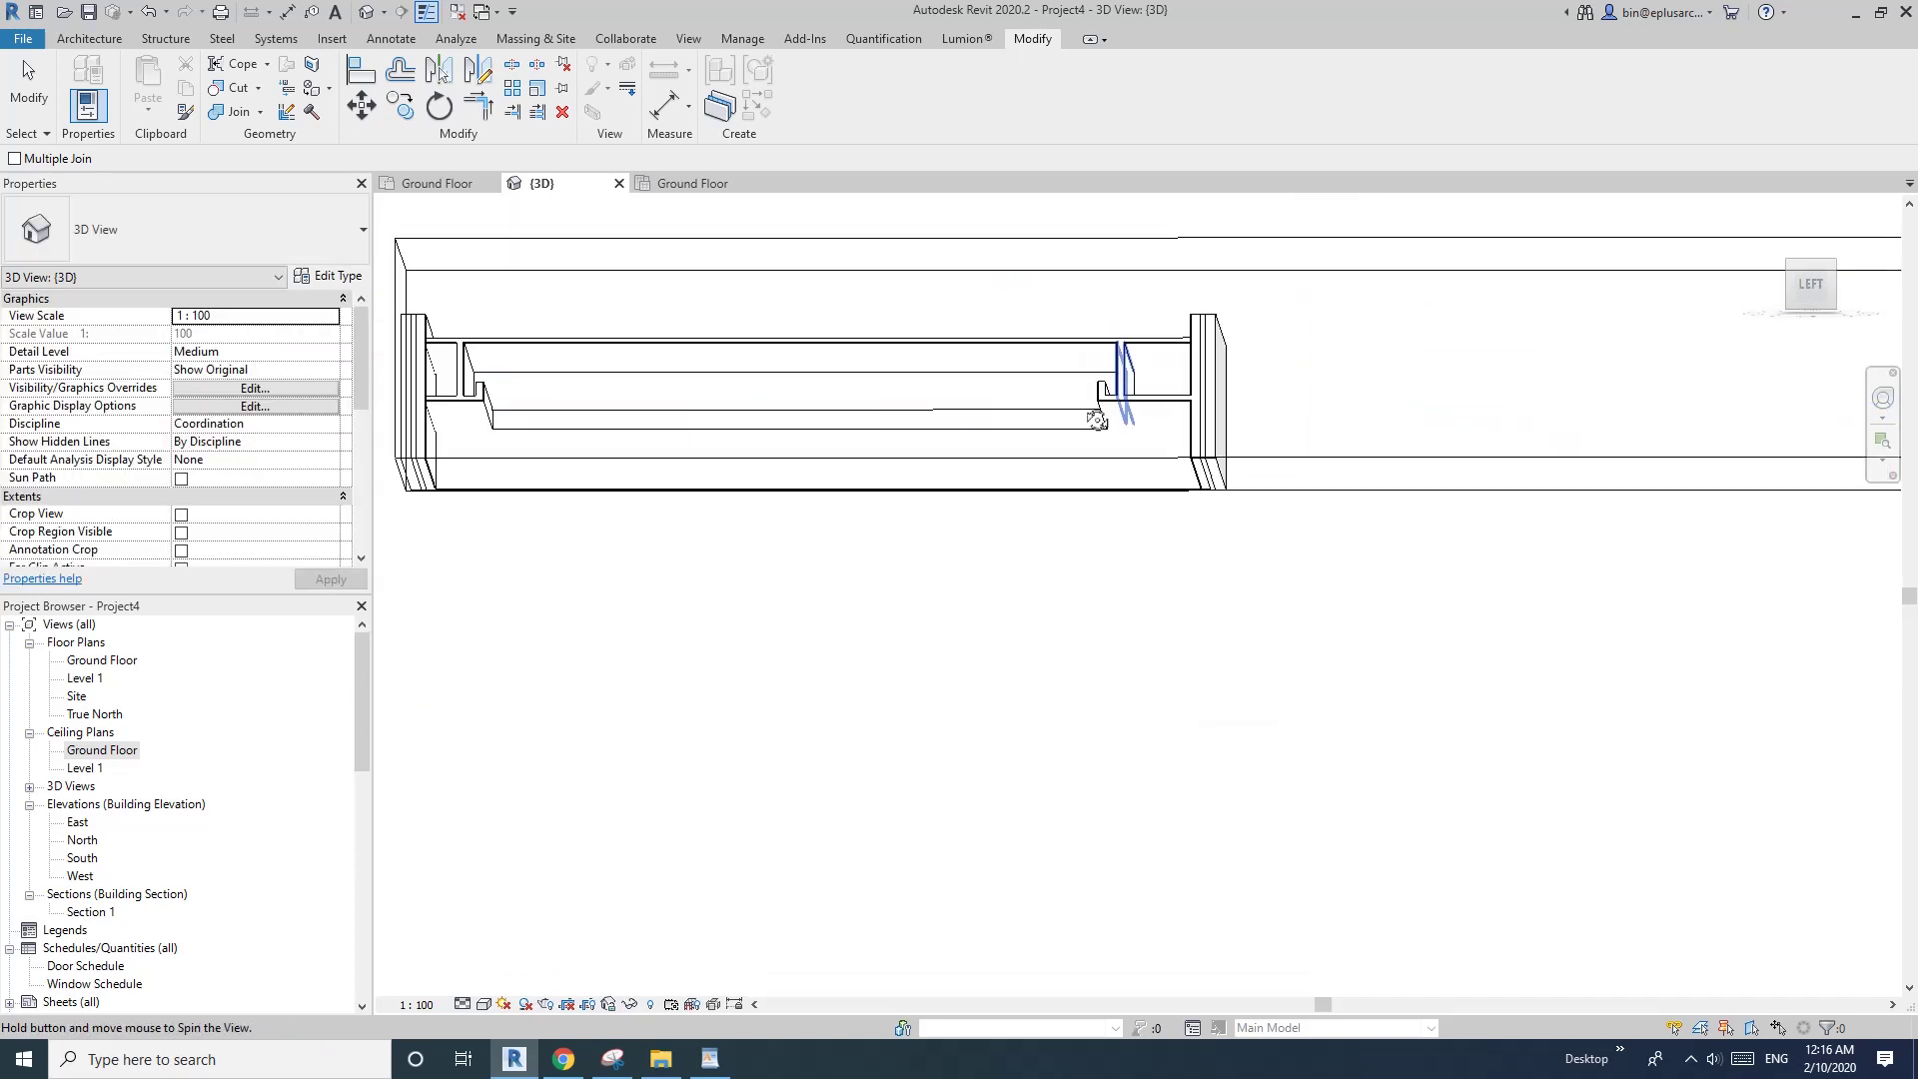
- Examine the joined walls, ceilings and upstands on both sides of the cut section
middle_click_drag(767, 392, 1003, 452)
scroll(762, 413, "up", 1)
middle_click_drag(762, 413, 741, 393, "shift")
scroll(740, 392, "up", 1)
scroll(1063, 381, "down", 1)
middle_click_drag(1063, 381, 888, 363)
scroll(1327, 334, "up", 8)
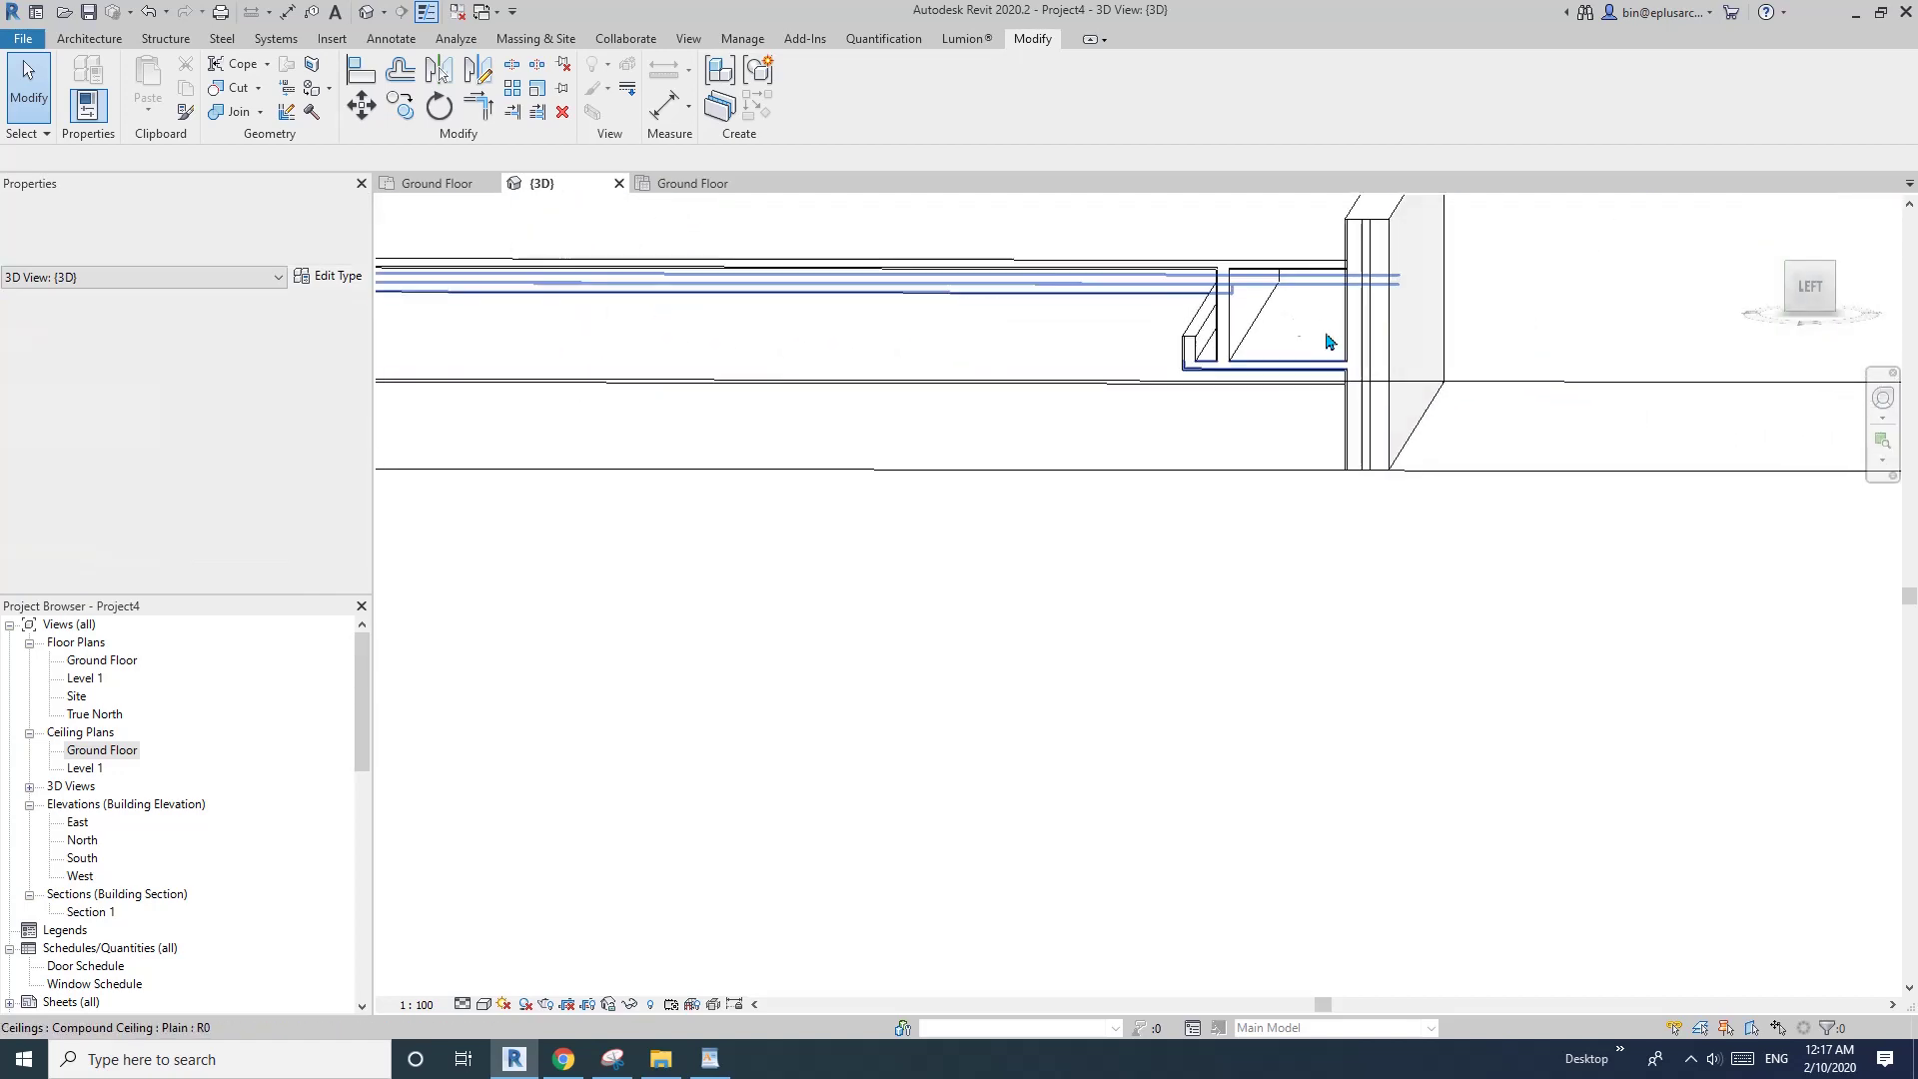
scroll(1202, 280, "down", 1)
middle_click_drag(1206, 288, 1275, 328)
scroll(1242, 467, "down", 1)
middle_click_drag(1274, 439, 1361, 430)
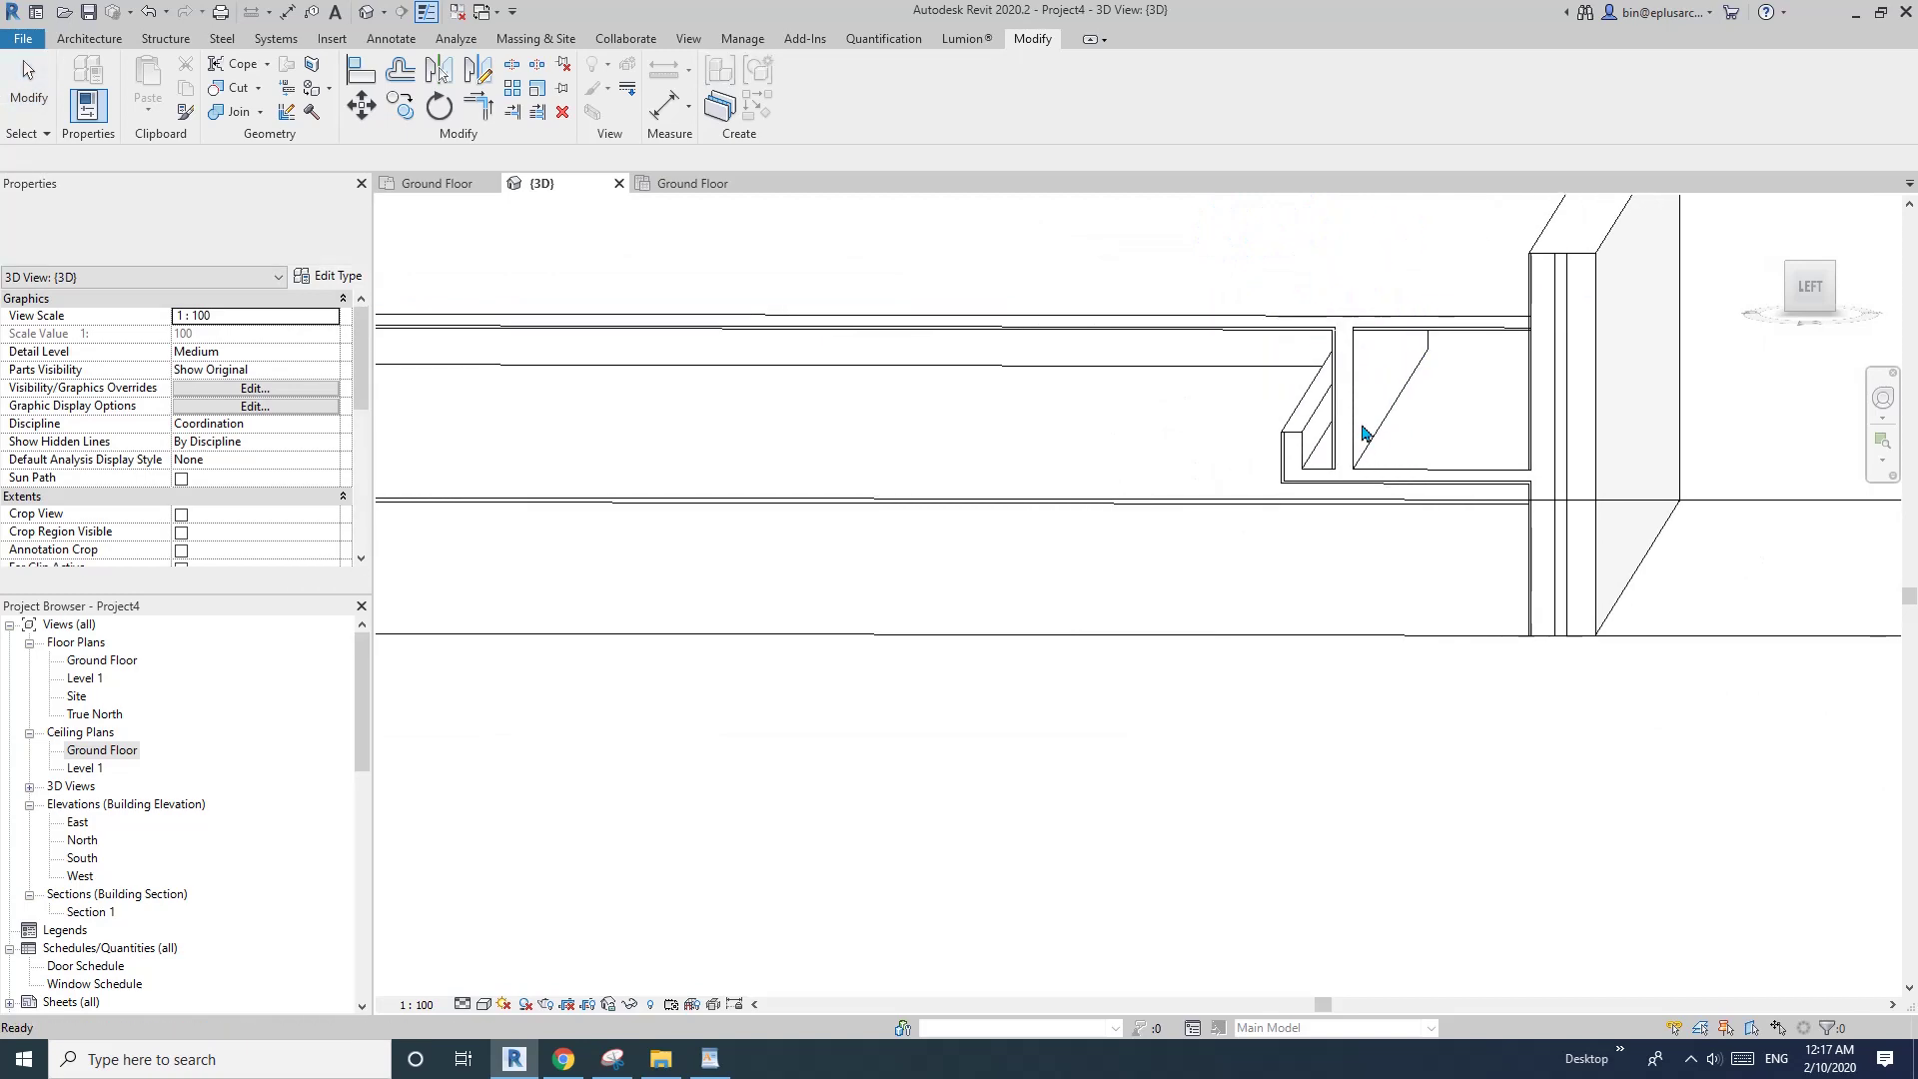
- Set the distance between the right-hand outer stud wall and the upstand to 200 mm
left_click(1350, 425)
scroll(1229, 471, "down", 2)
middle_click_drag(1229, 471, 1133, 458)
scroll(1133, 457, "up", 1)
middle_click_drag(1357, 804, 1294, 739)
left_click(1290, 761)
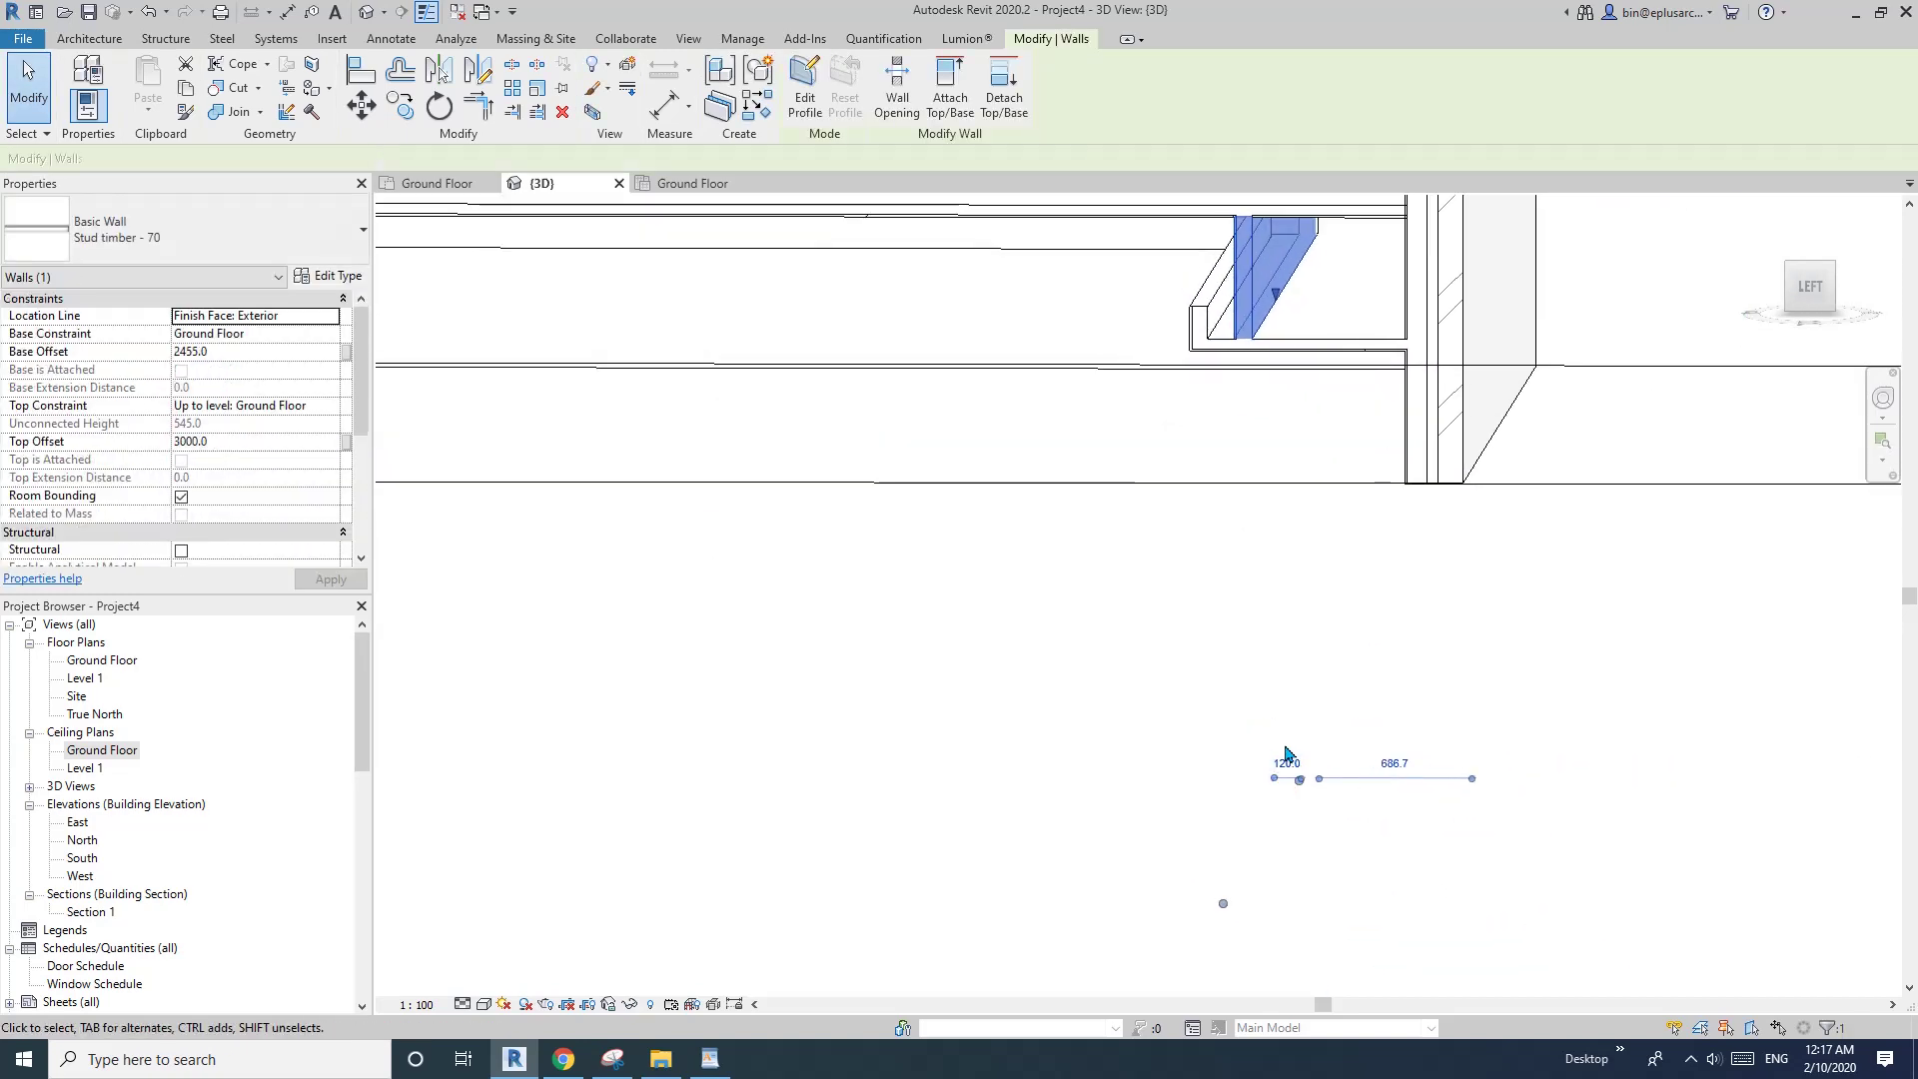
type("200")
key("Return")
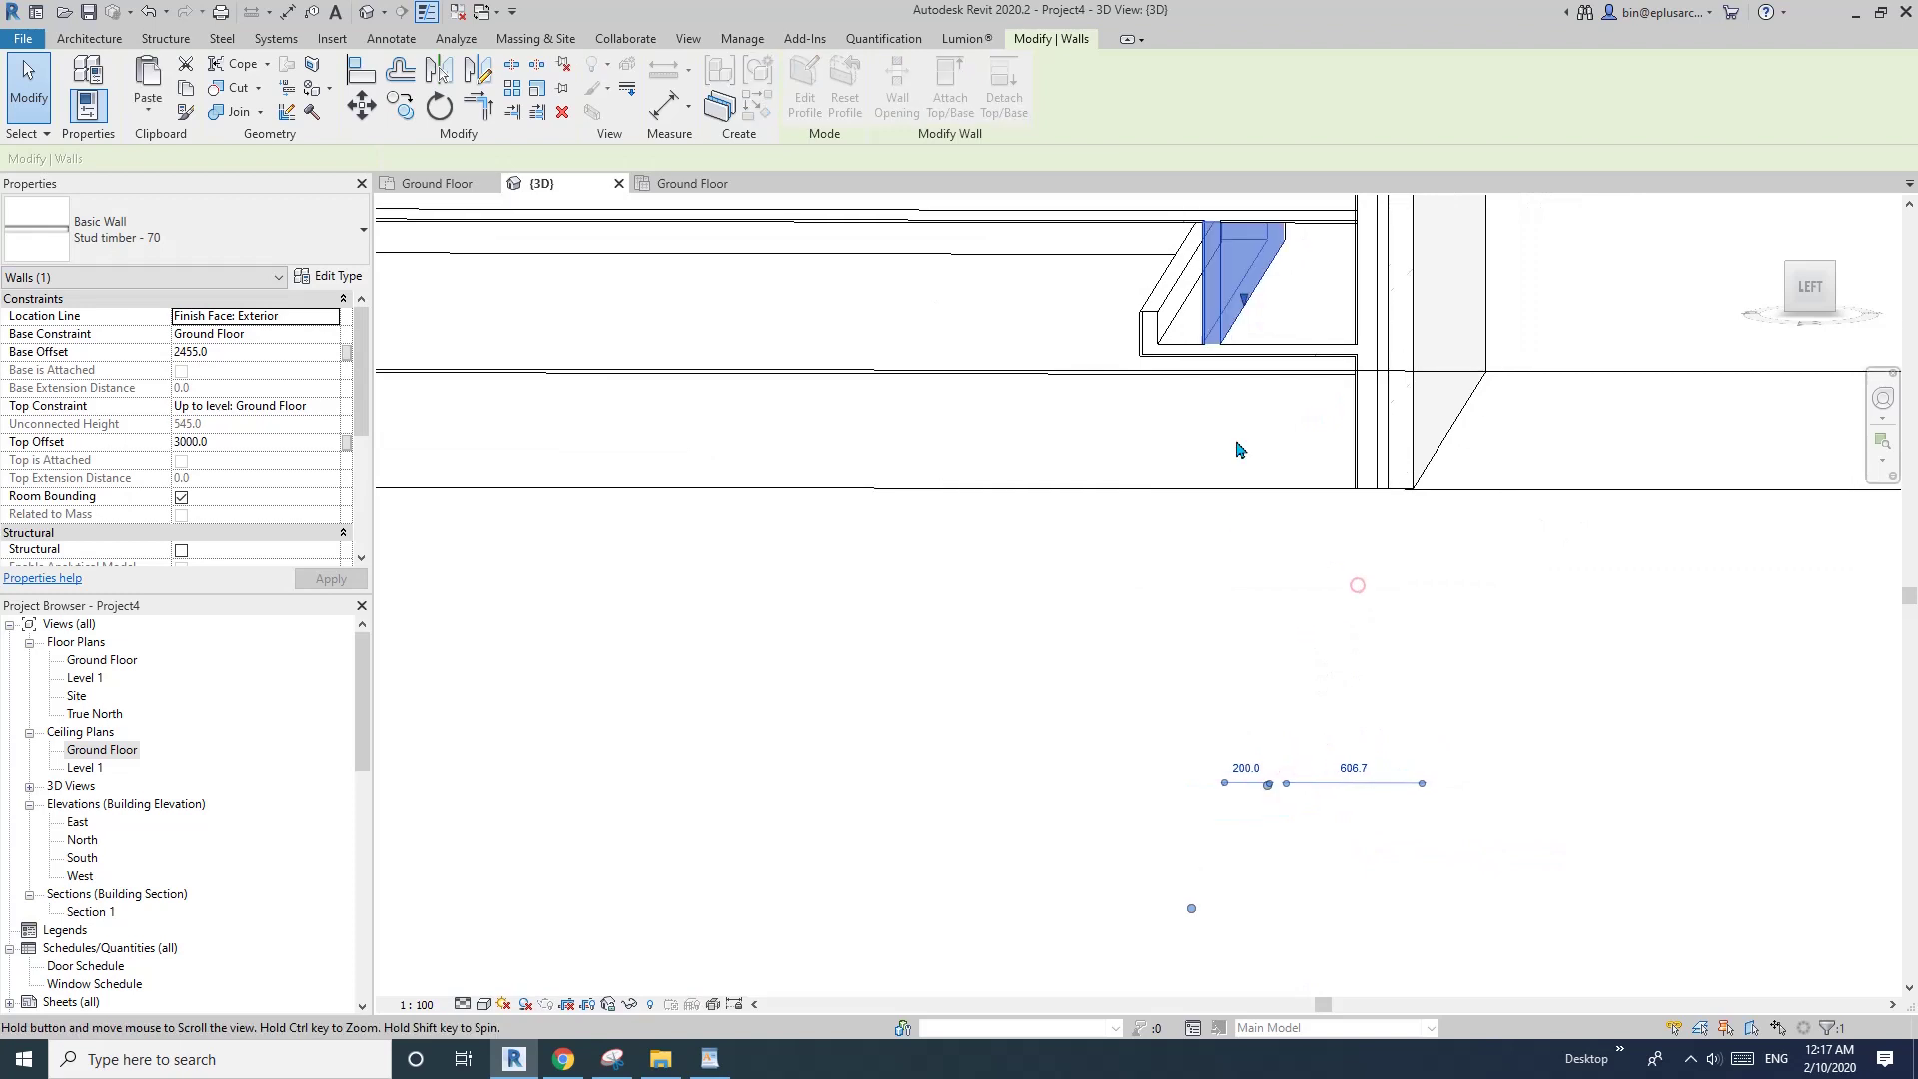
- Move the right-hand stud wall outward to about 280 mm from the upstand and shift the opposite stud wall outward too
left_click_drag(1236, 298, 1233, 305)
scroll(1192, 345, "down", 2)
middle_click_drag(941, 497, 1273, 490)
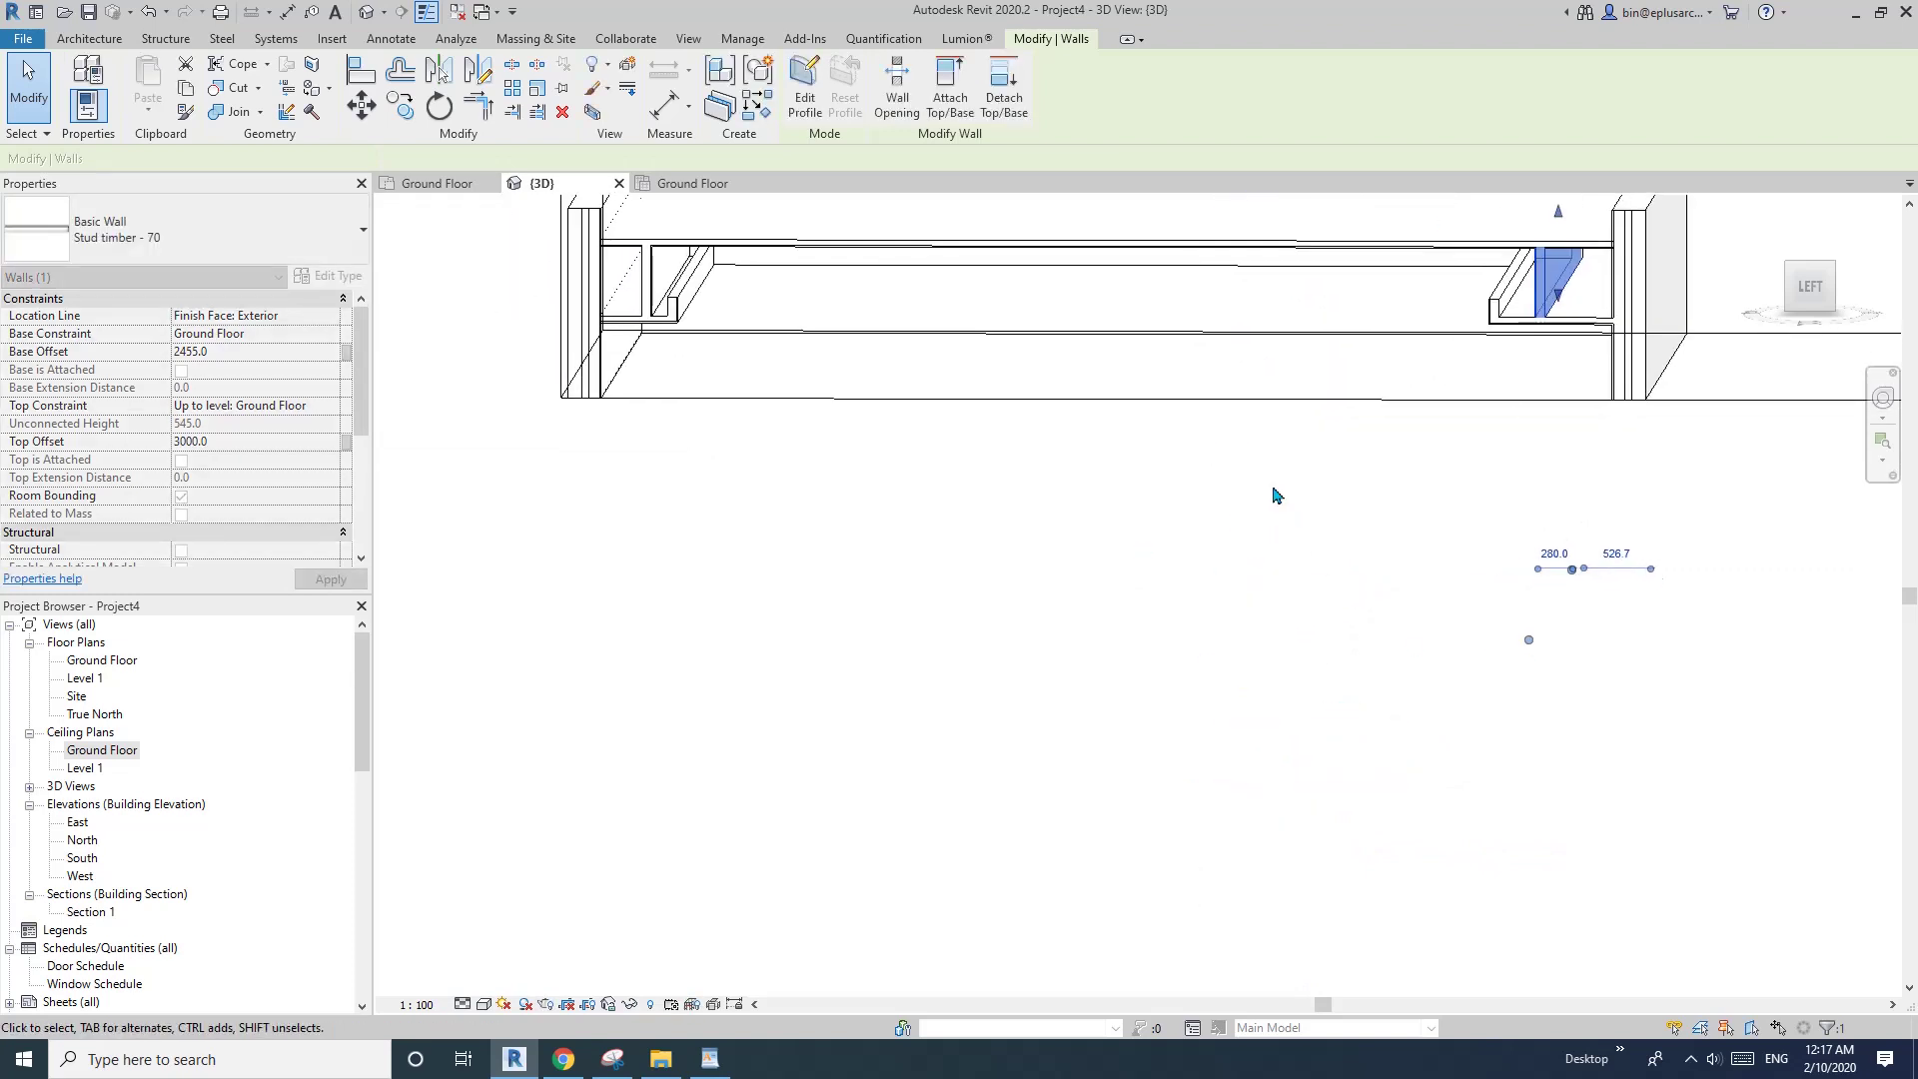
scroll(759, 370, "up", 2)
left_click_drag(623, 273, 603, 266)
middle_click_drag(794, 342, 789, 576)
key("Escape")
middle_click_drag(843, 467, 1396, 345, "shift")
left_click(889, 420)
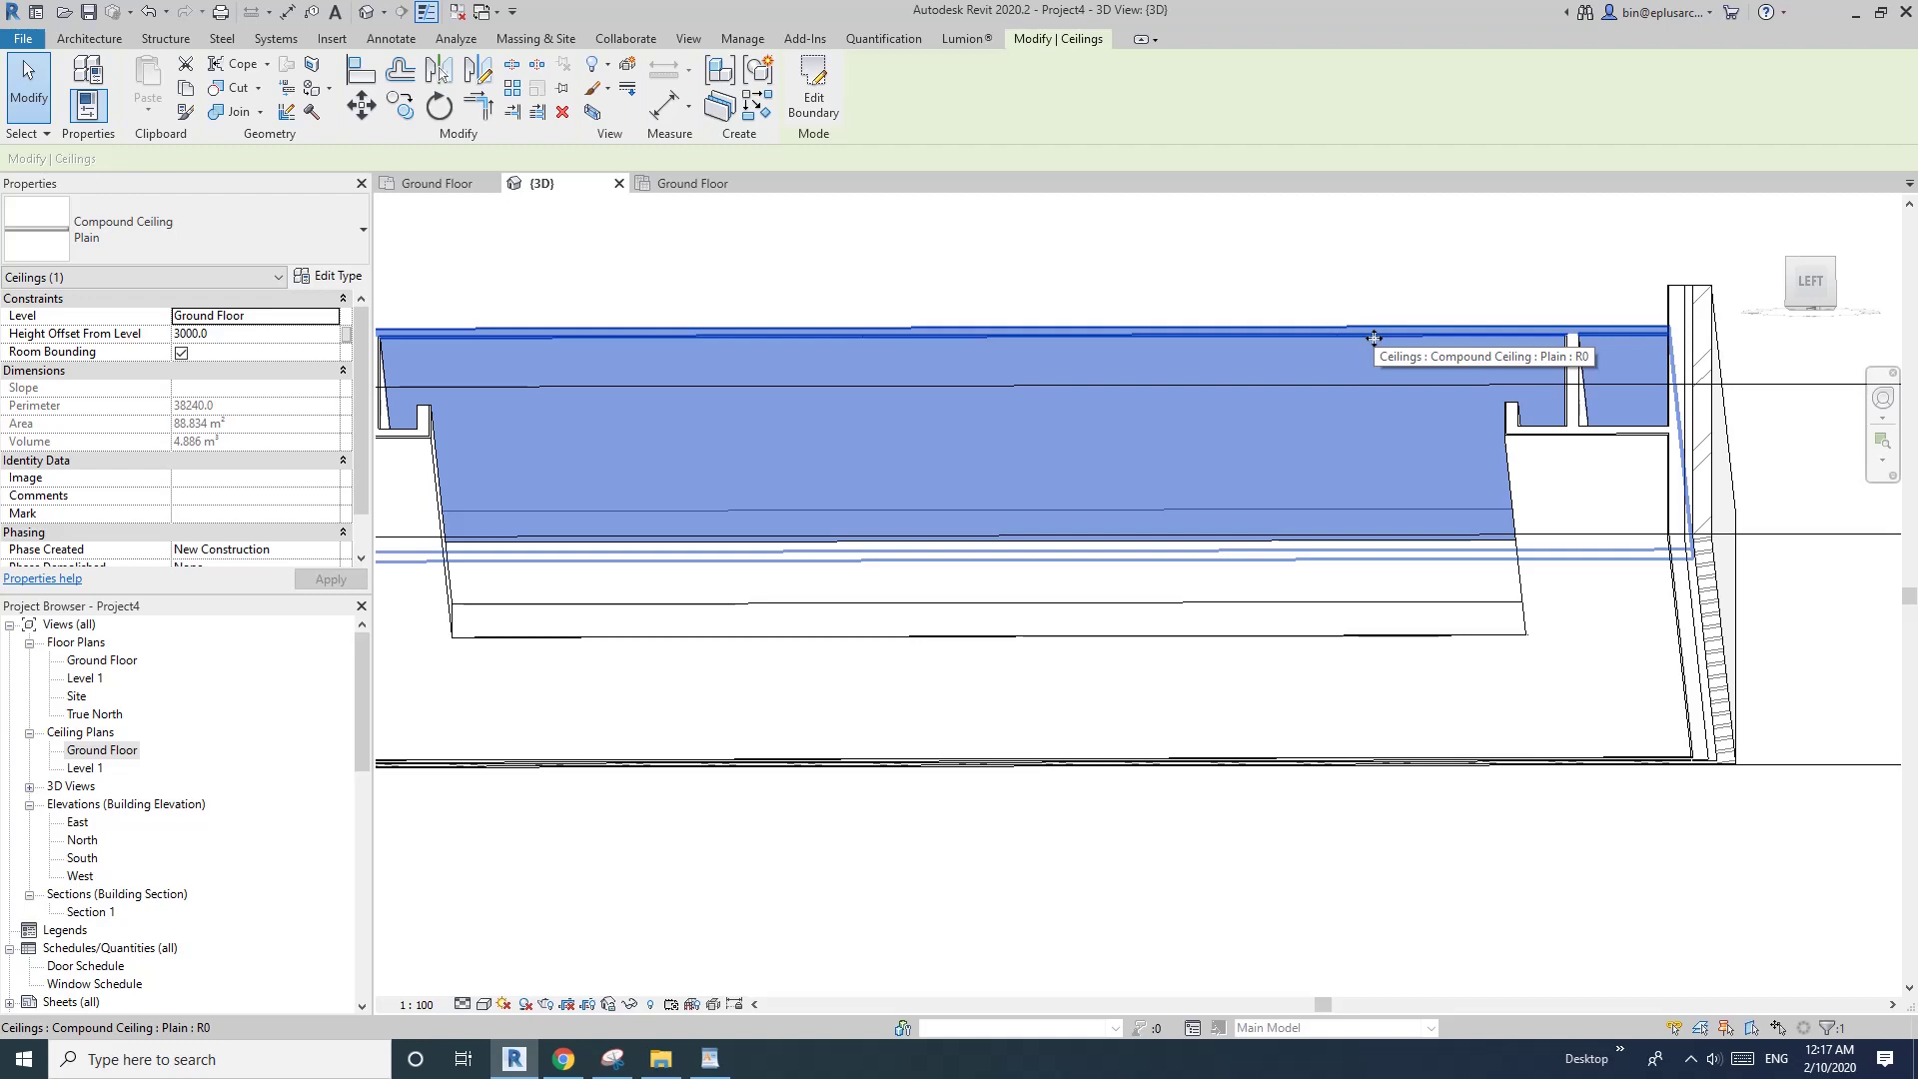
key("Escape")
- Extend the cut side of the section box outward again to show the complete room
scroll(1258, 416, "down", 2)
mouse_move(1109, 520)
middle_mouse_down("shift")
mouse_move(955, 552)
mouse_move(1103, 521)
middle_mouse_up("shift")
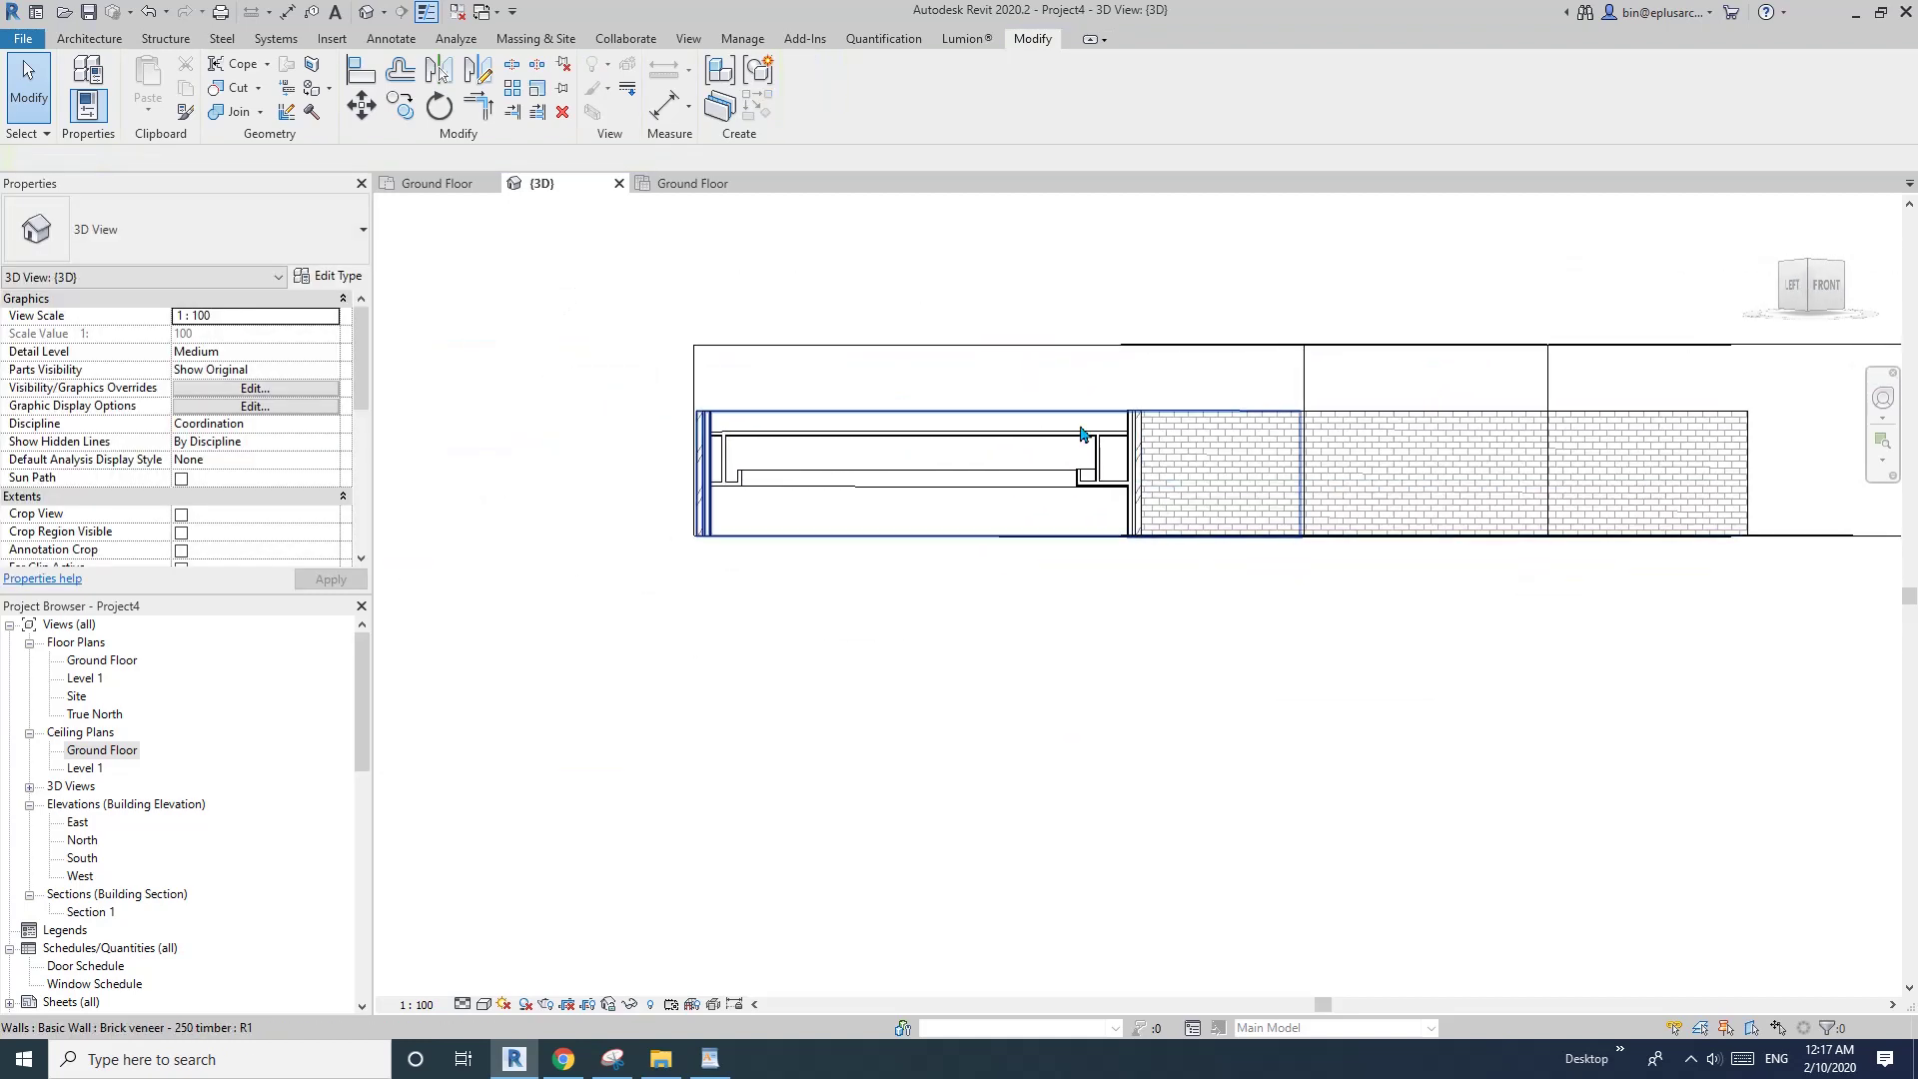
left_click(1067, 347)
scroll(1069, 348, "down", 2)
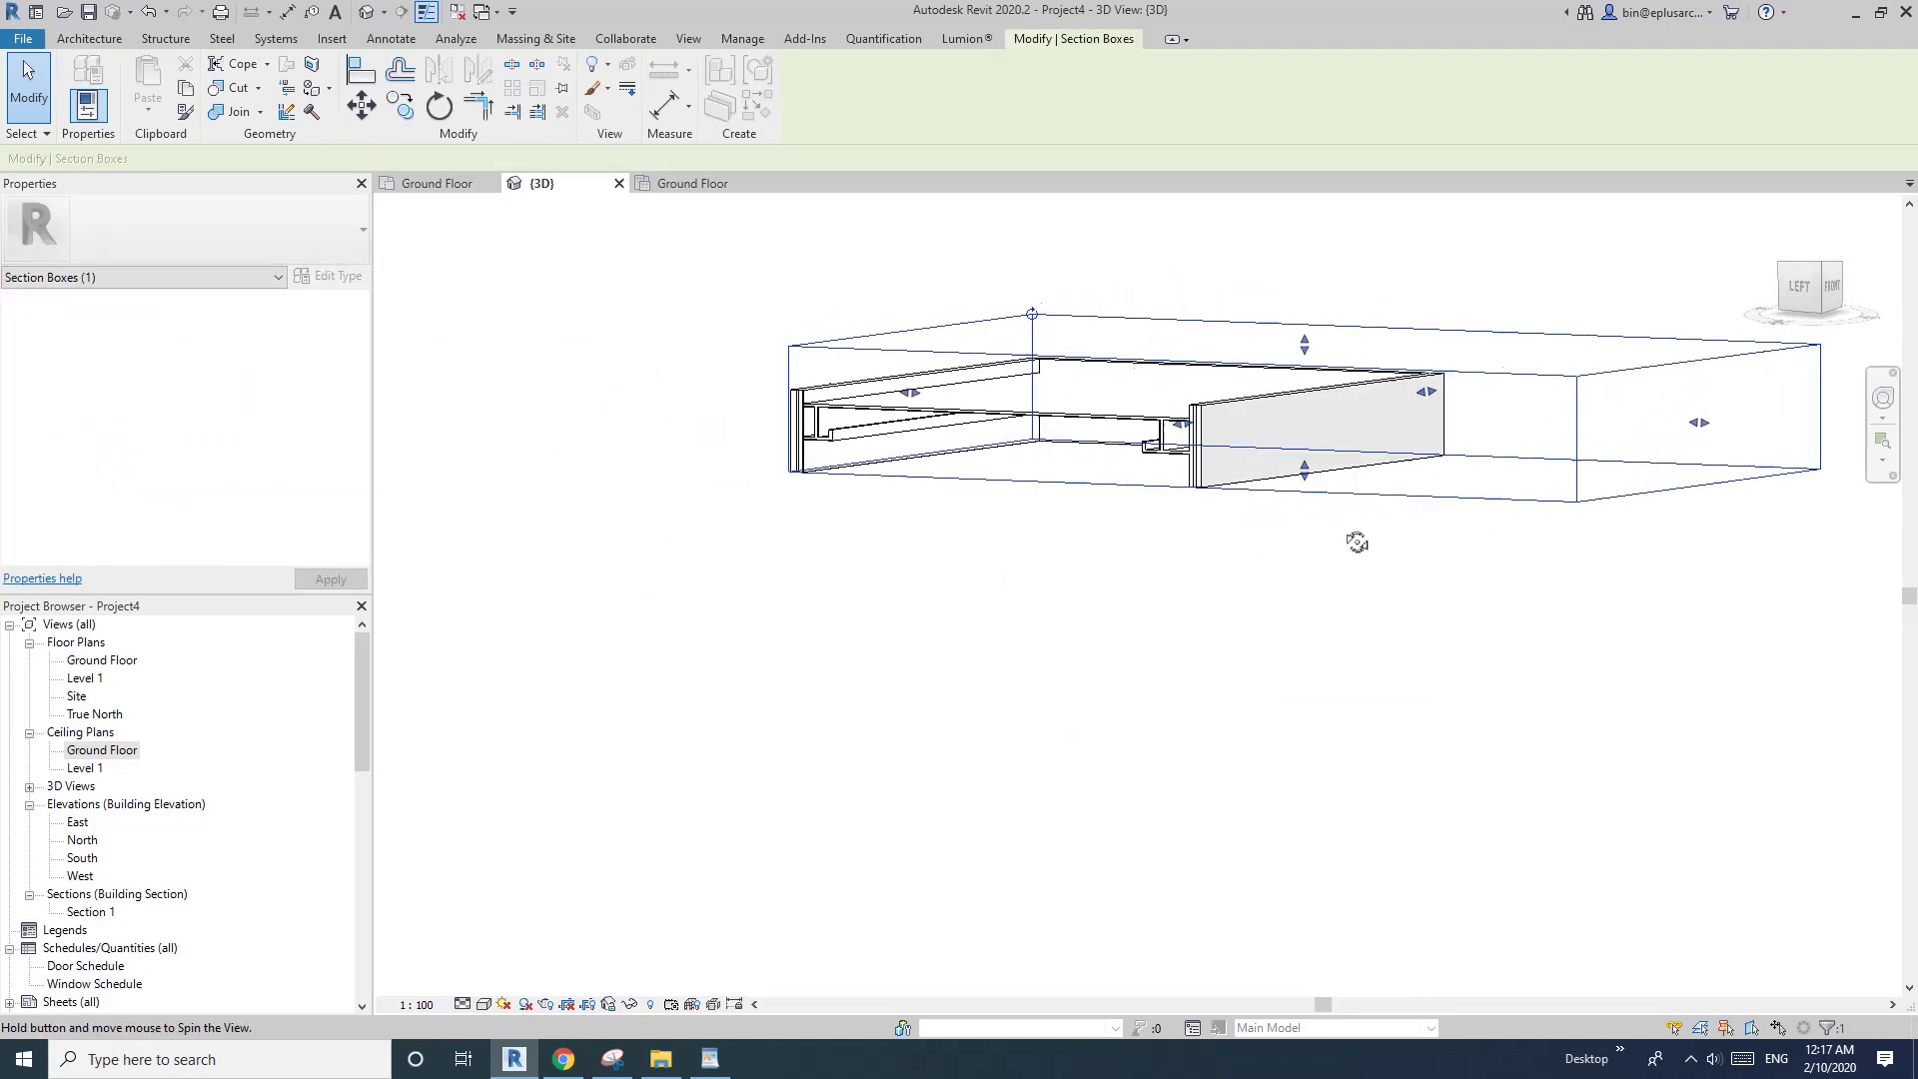
middle_click_drag(1314, 395, 1465, 393, "shift")
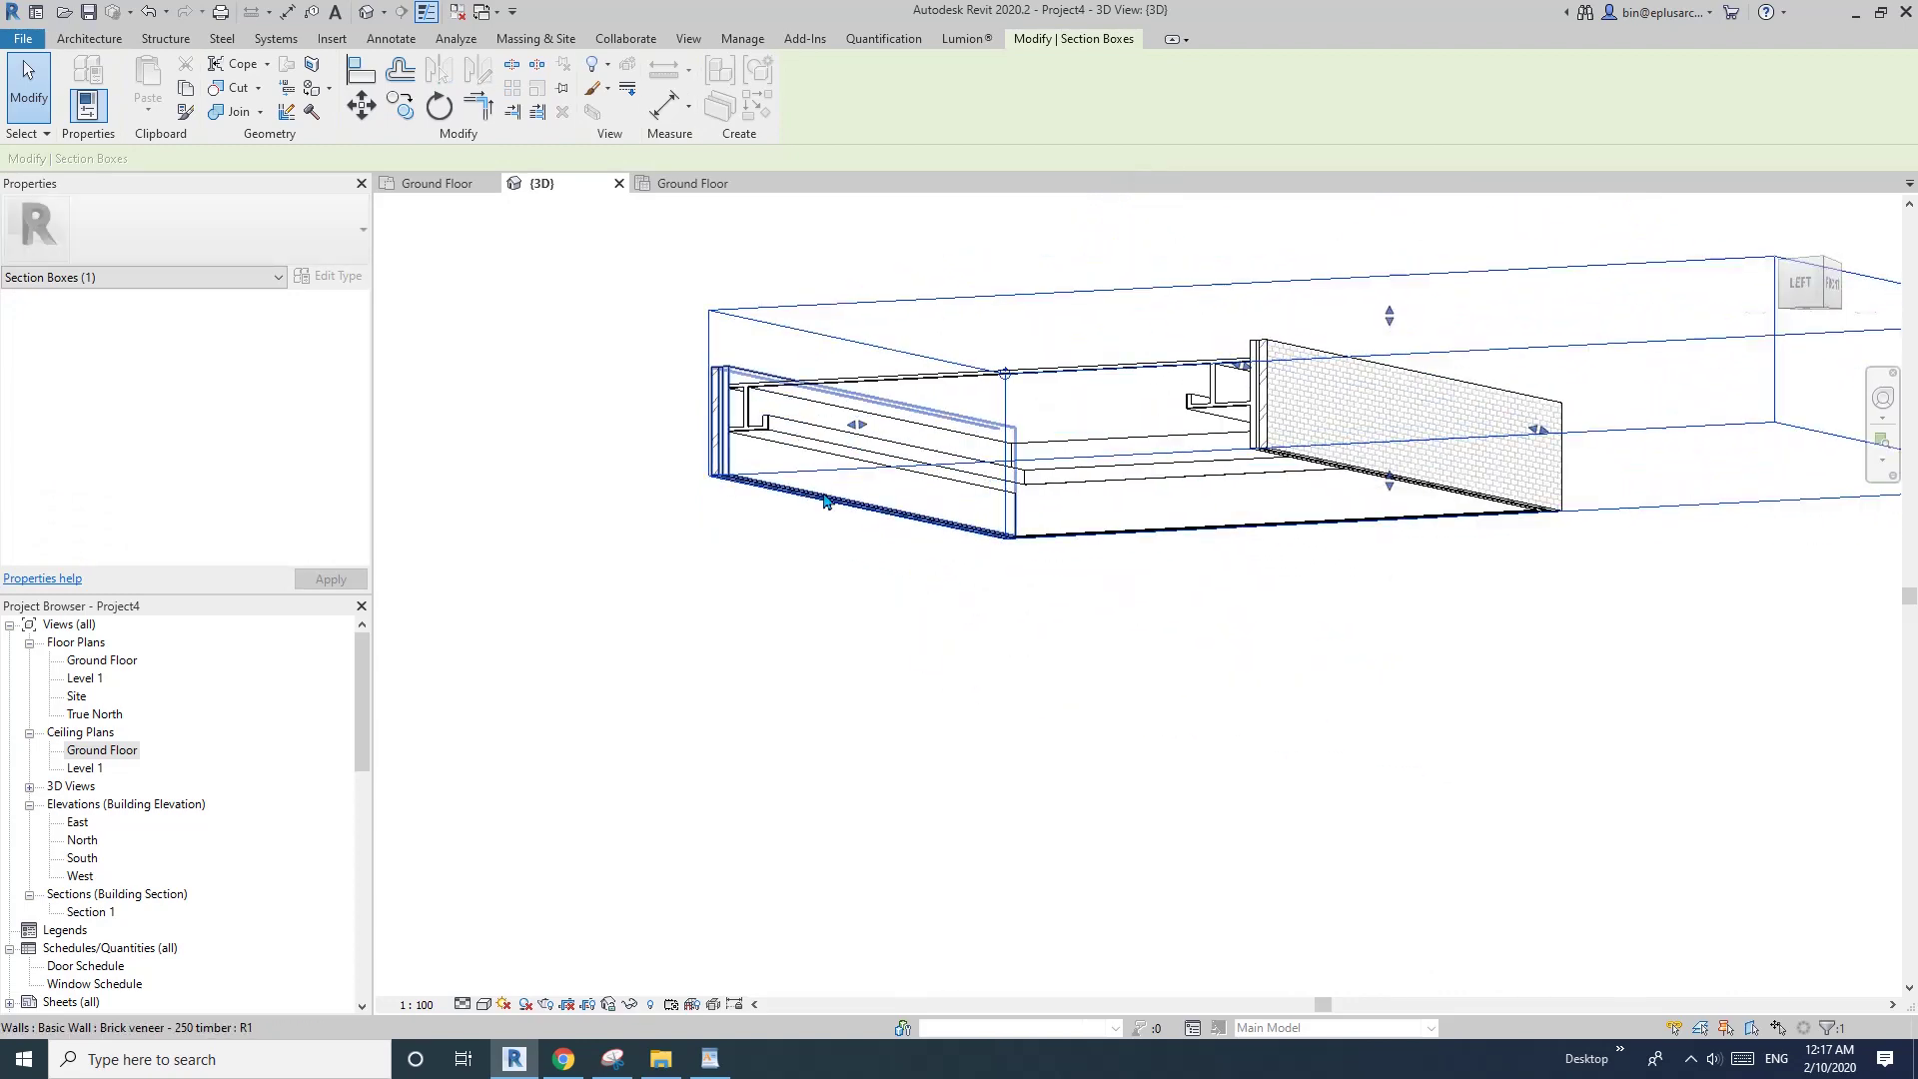
left_click_drag(854, 428, 799, 428)
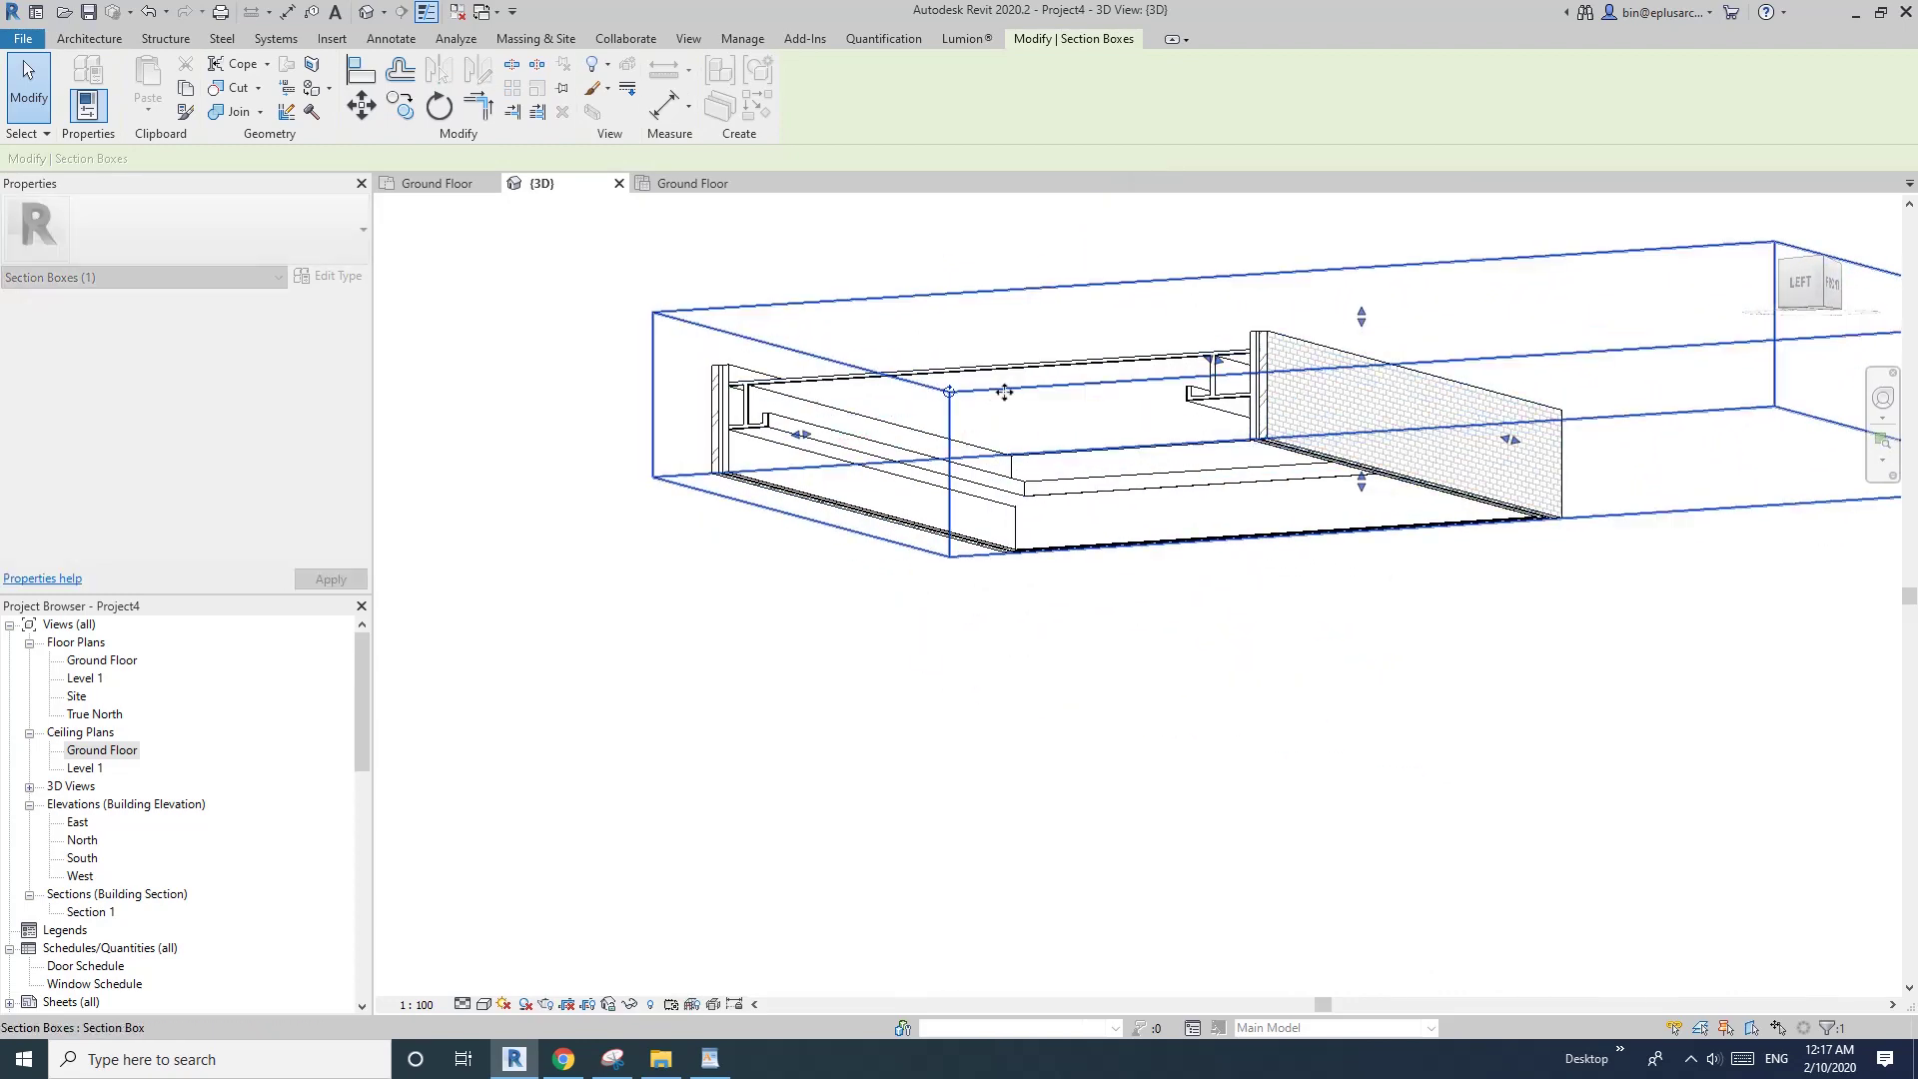
- Inspect the finished recessed bulkhead around the complete room from below and from several sides
scroll(1224, 480, "down", 2)
middle_click_drag(1136, 398, 1076, 438, "shift")
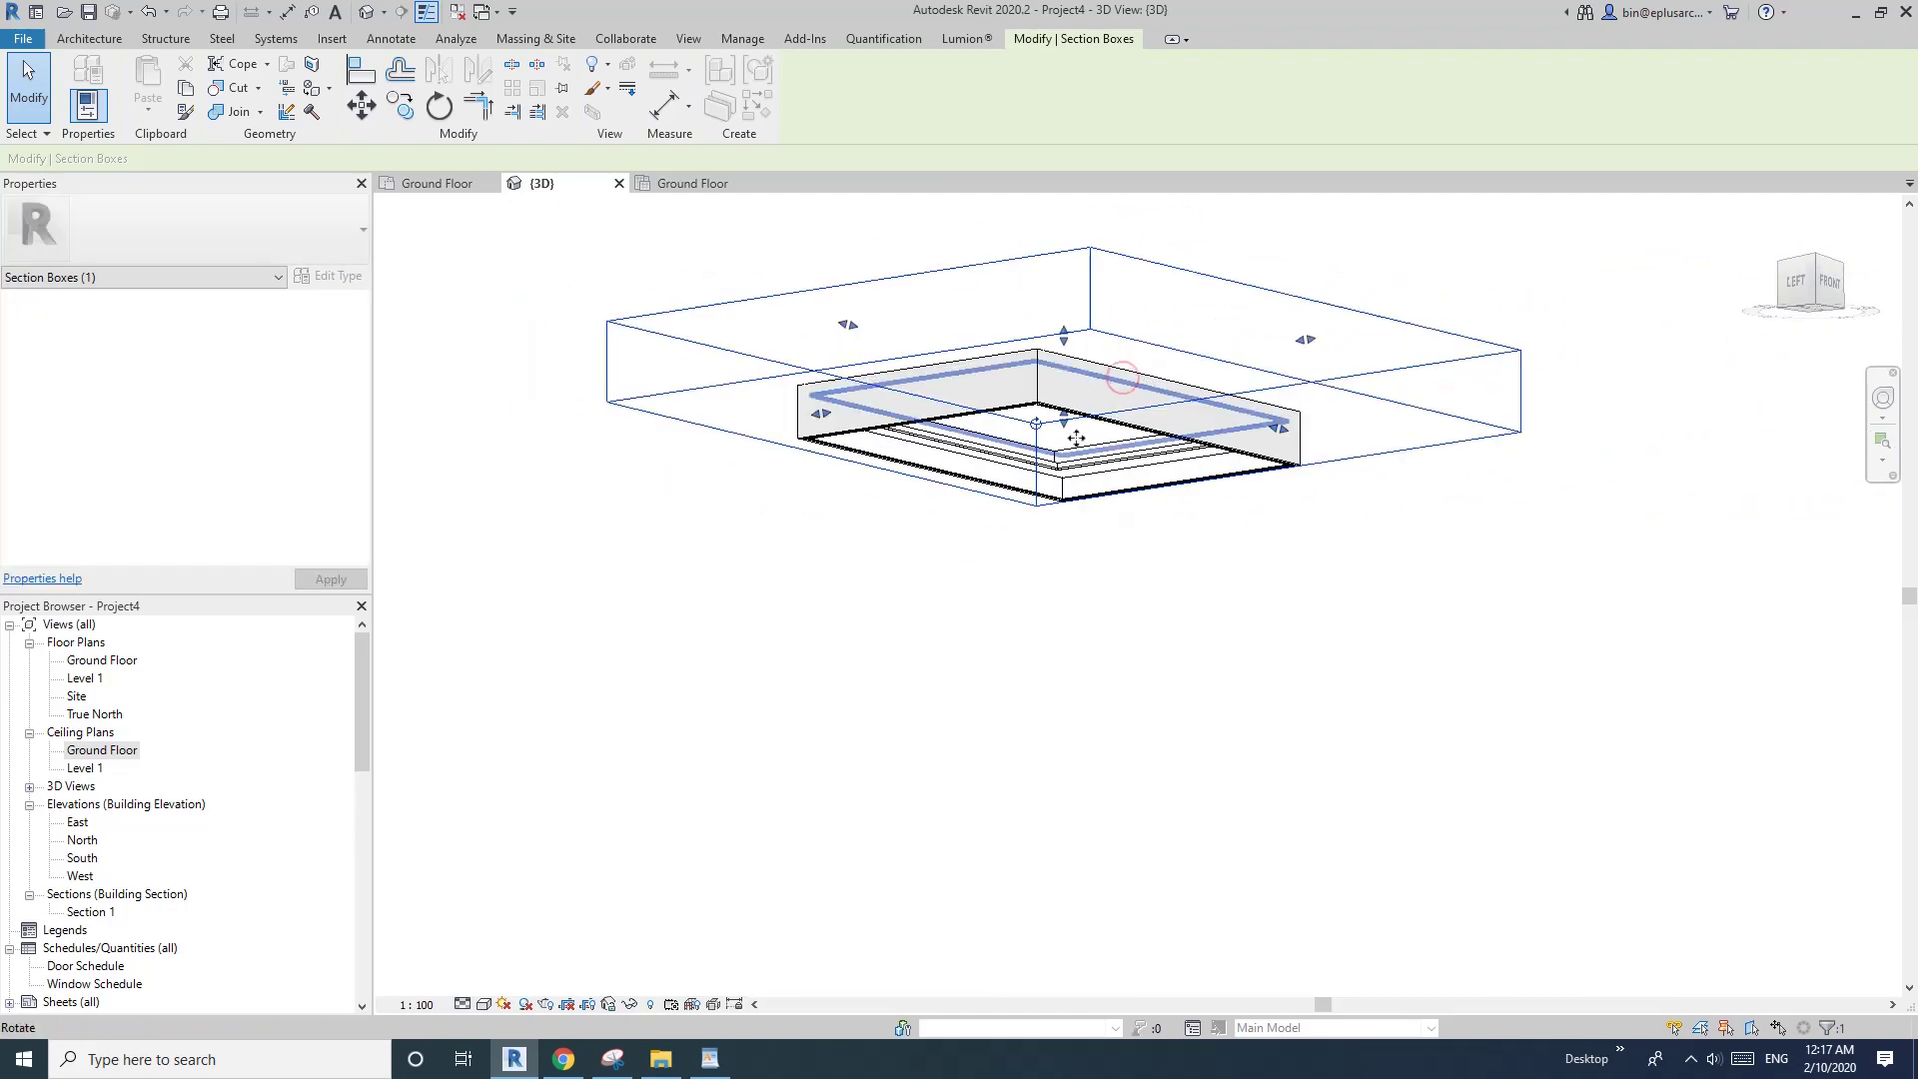
middle_click_drag(846, 321, 1065, 509, "shift")
scroll(1178, 454, "up", 3)
middle_click_drag(1177, 454, 993, 504, "shift")
middle_click_drag(1097, 430, 861, 540, "shift")
left_click(406, 766)
scroll(532, 614, "down", 1)
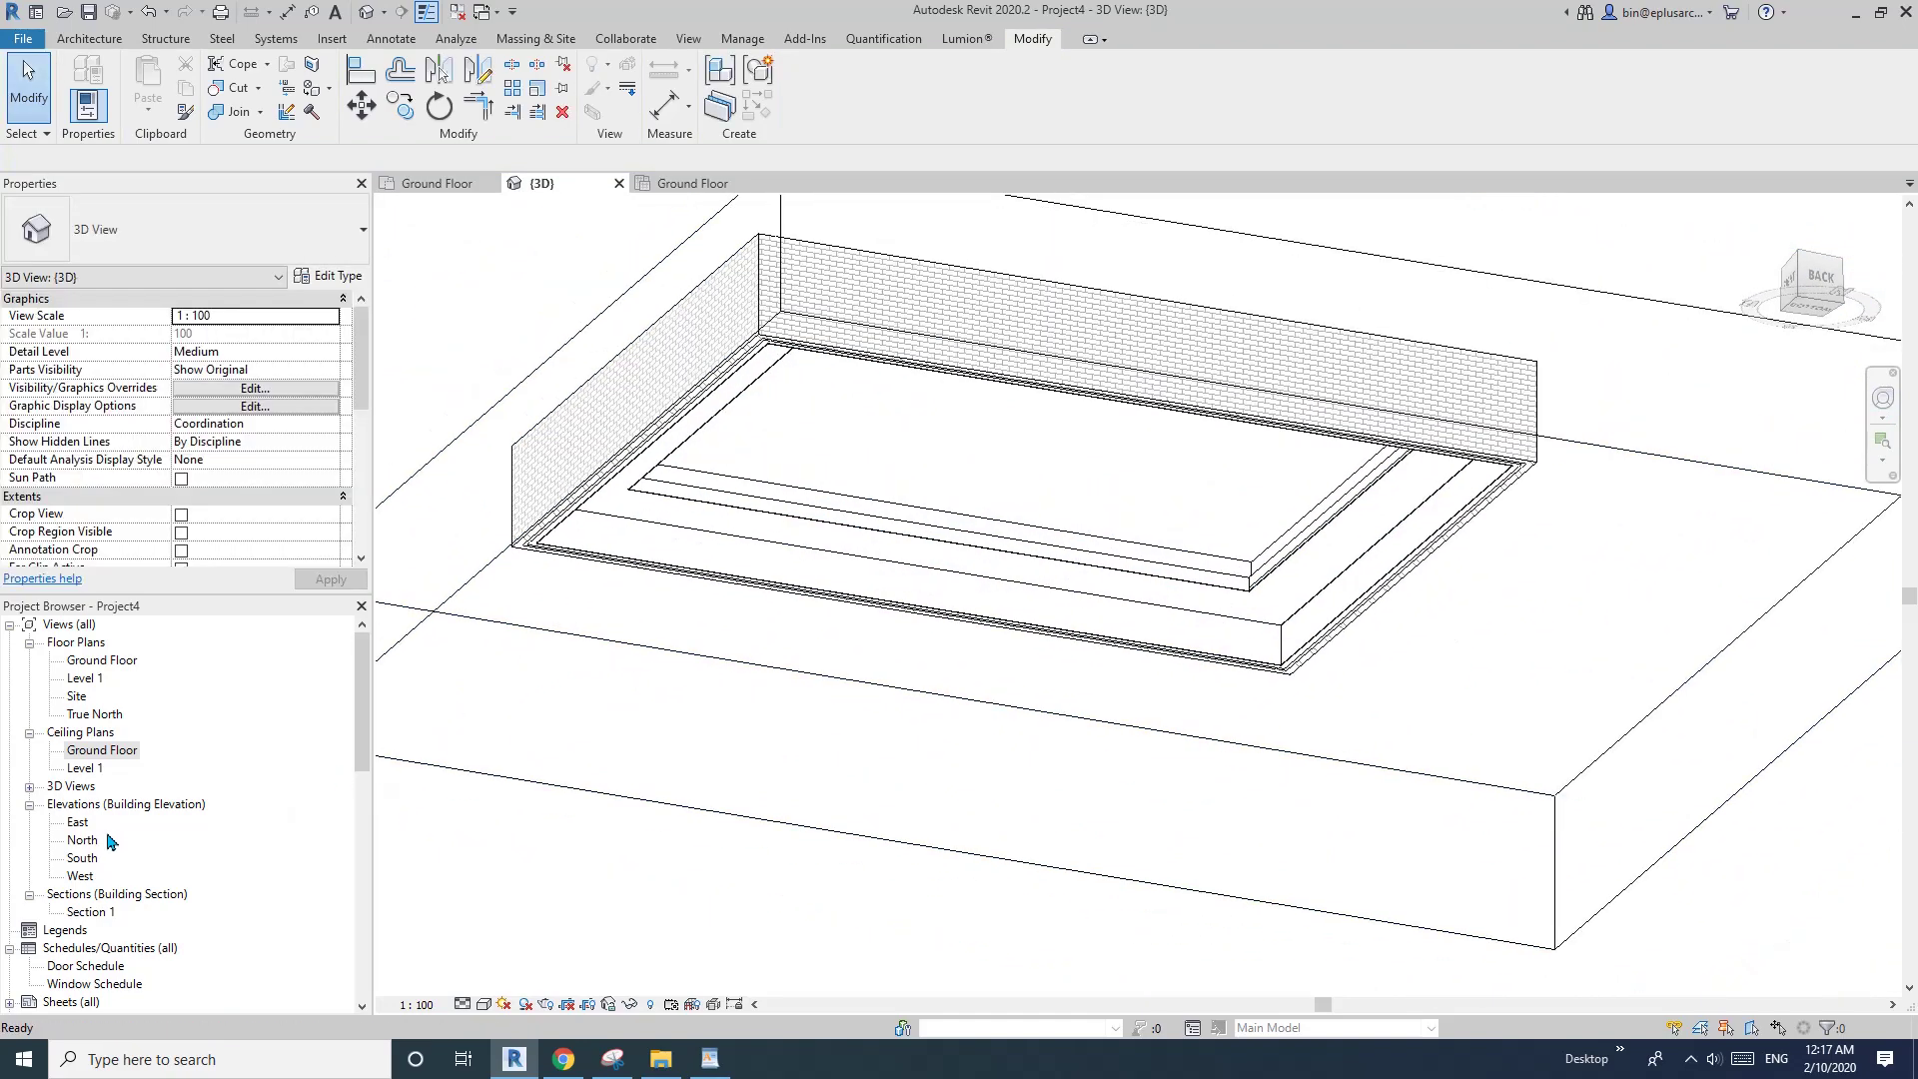
middle_click_drag(920, 520, 861, 579, "shift")
scroll(784, 736, "up", 6)
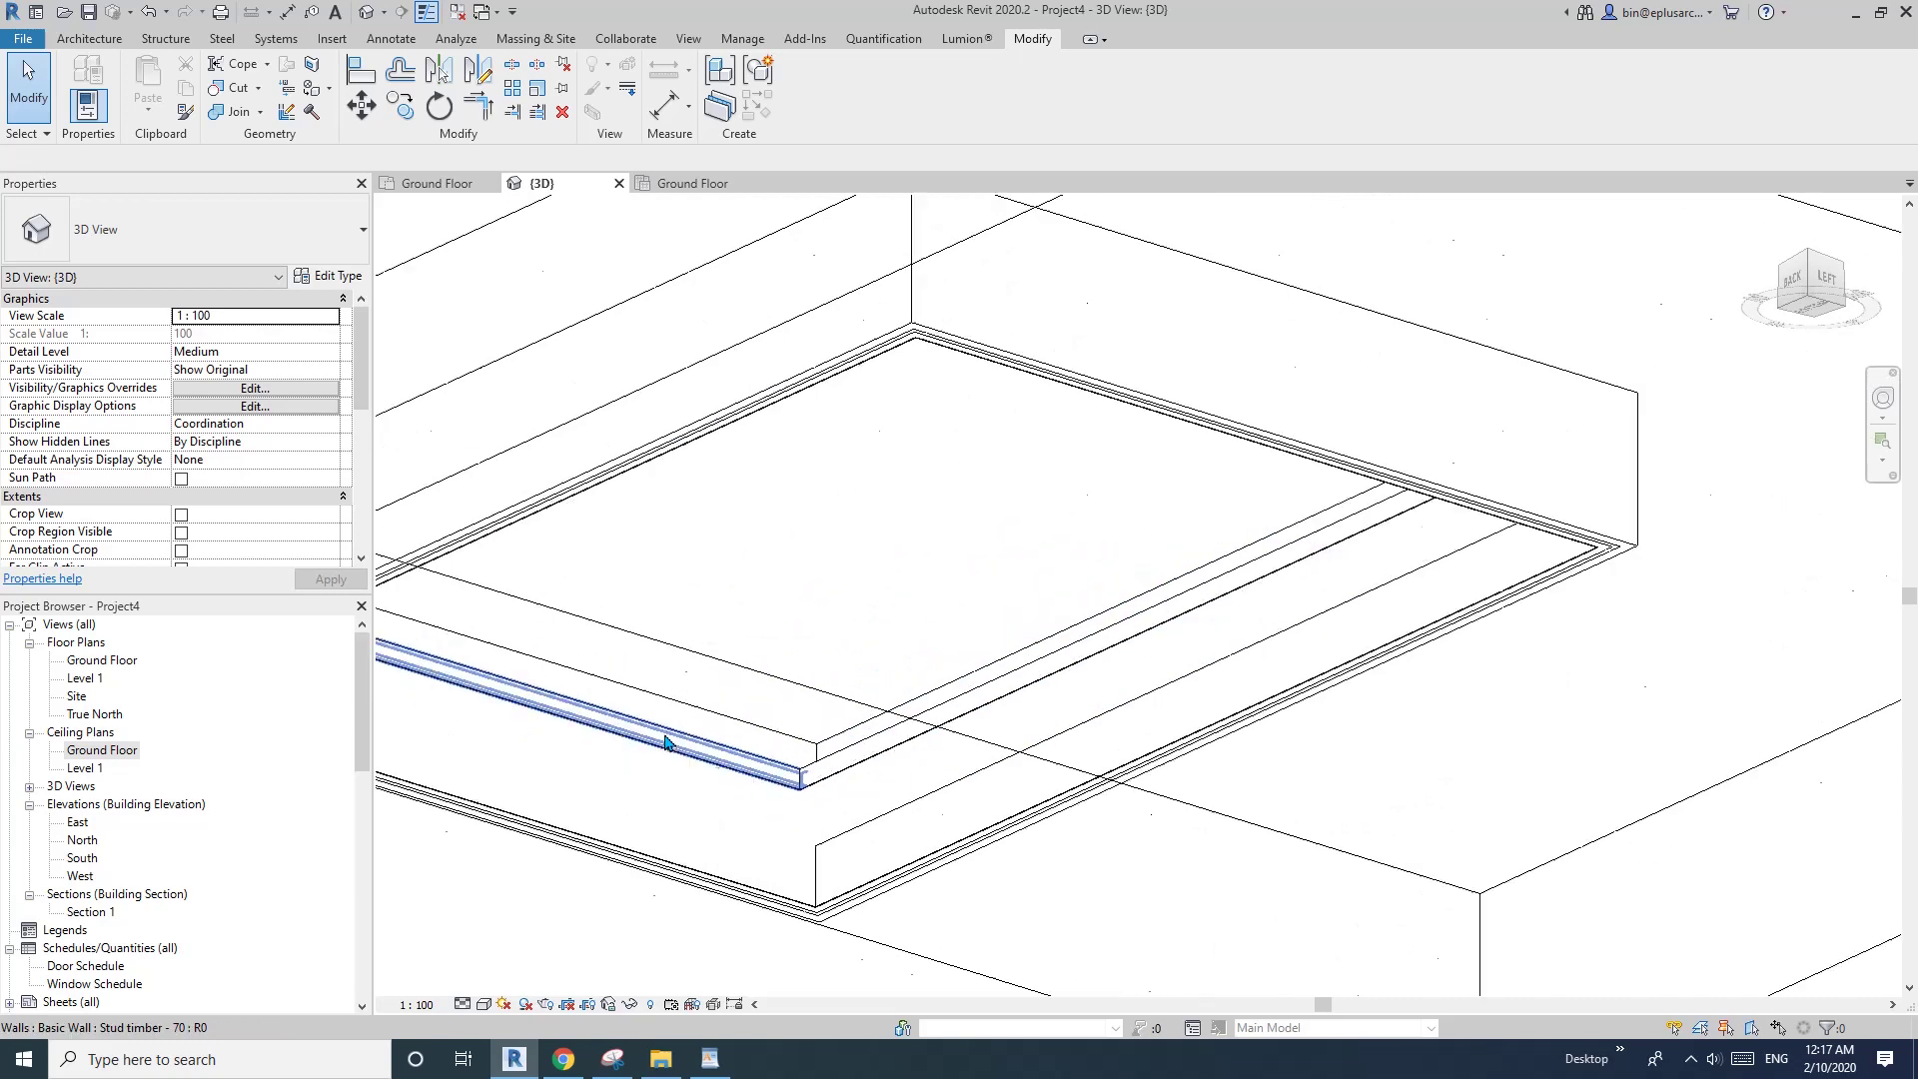
key("d")
key("i")
scroll(724, 756, "down", 6)
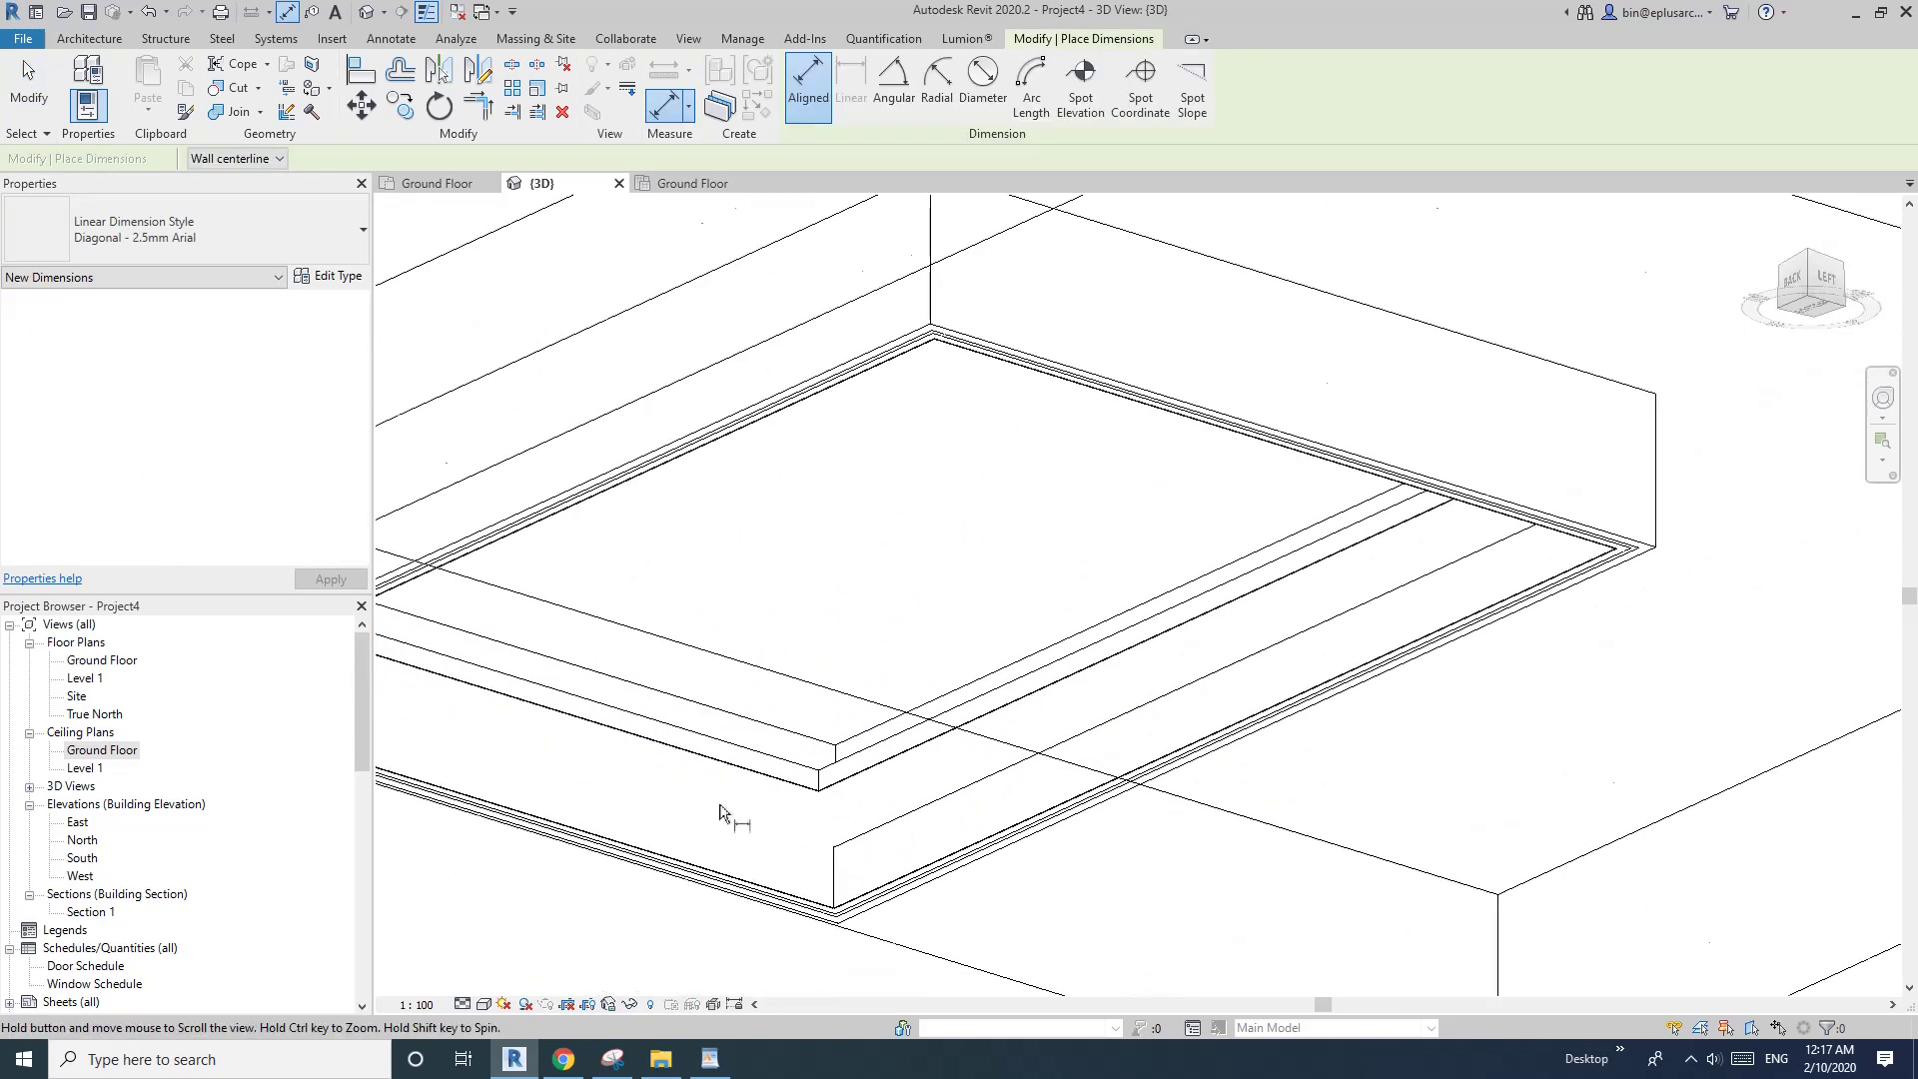
key("Escape")
key("Escape")
- Pull the section box inward to cut through the room and expose the upstand and recess in section
left_click(723, 497)
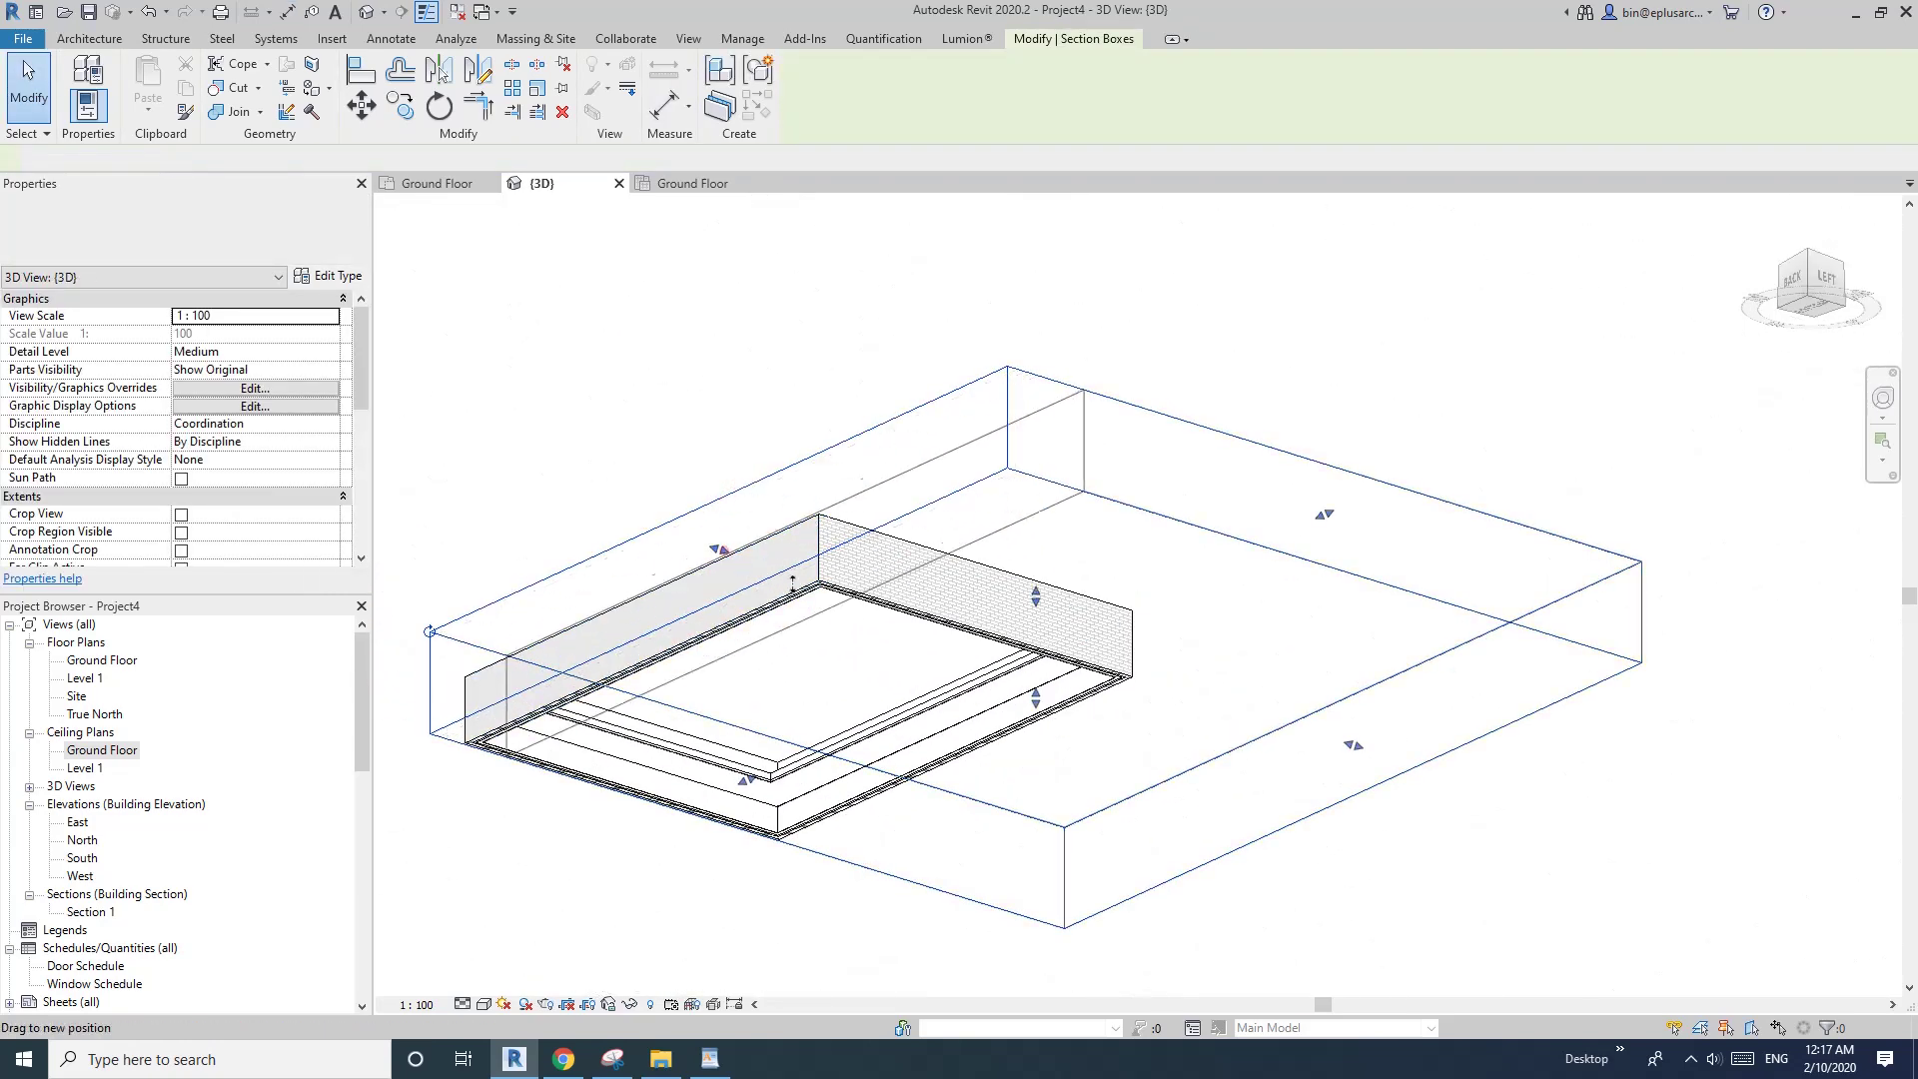
scroll(567, 606, "up", 5)
left_click_drag(545, 610, 475, 622)
middle_click_drag(566, 651, 606, 647)
- Place an aligned dimension between the left-hand upstand and the stud wall behind it in the cut 3D view
key("d")
key("i")
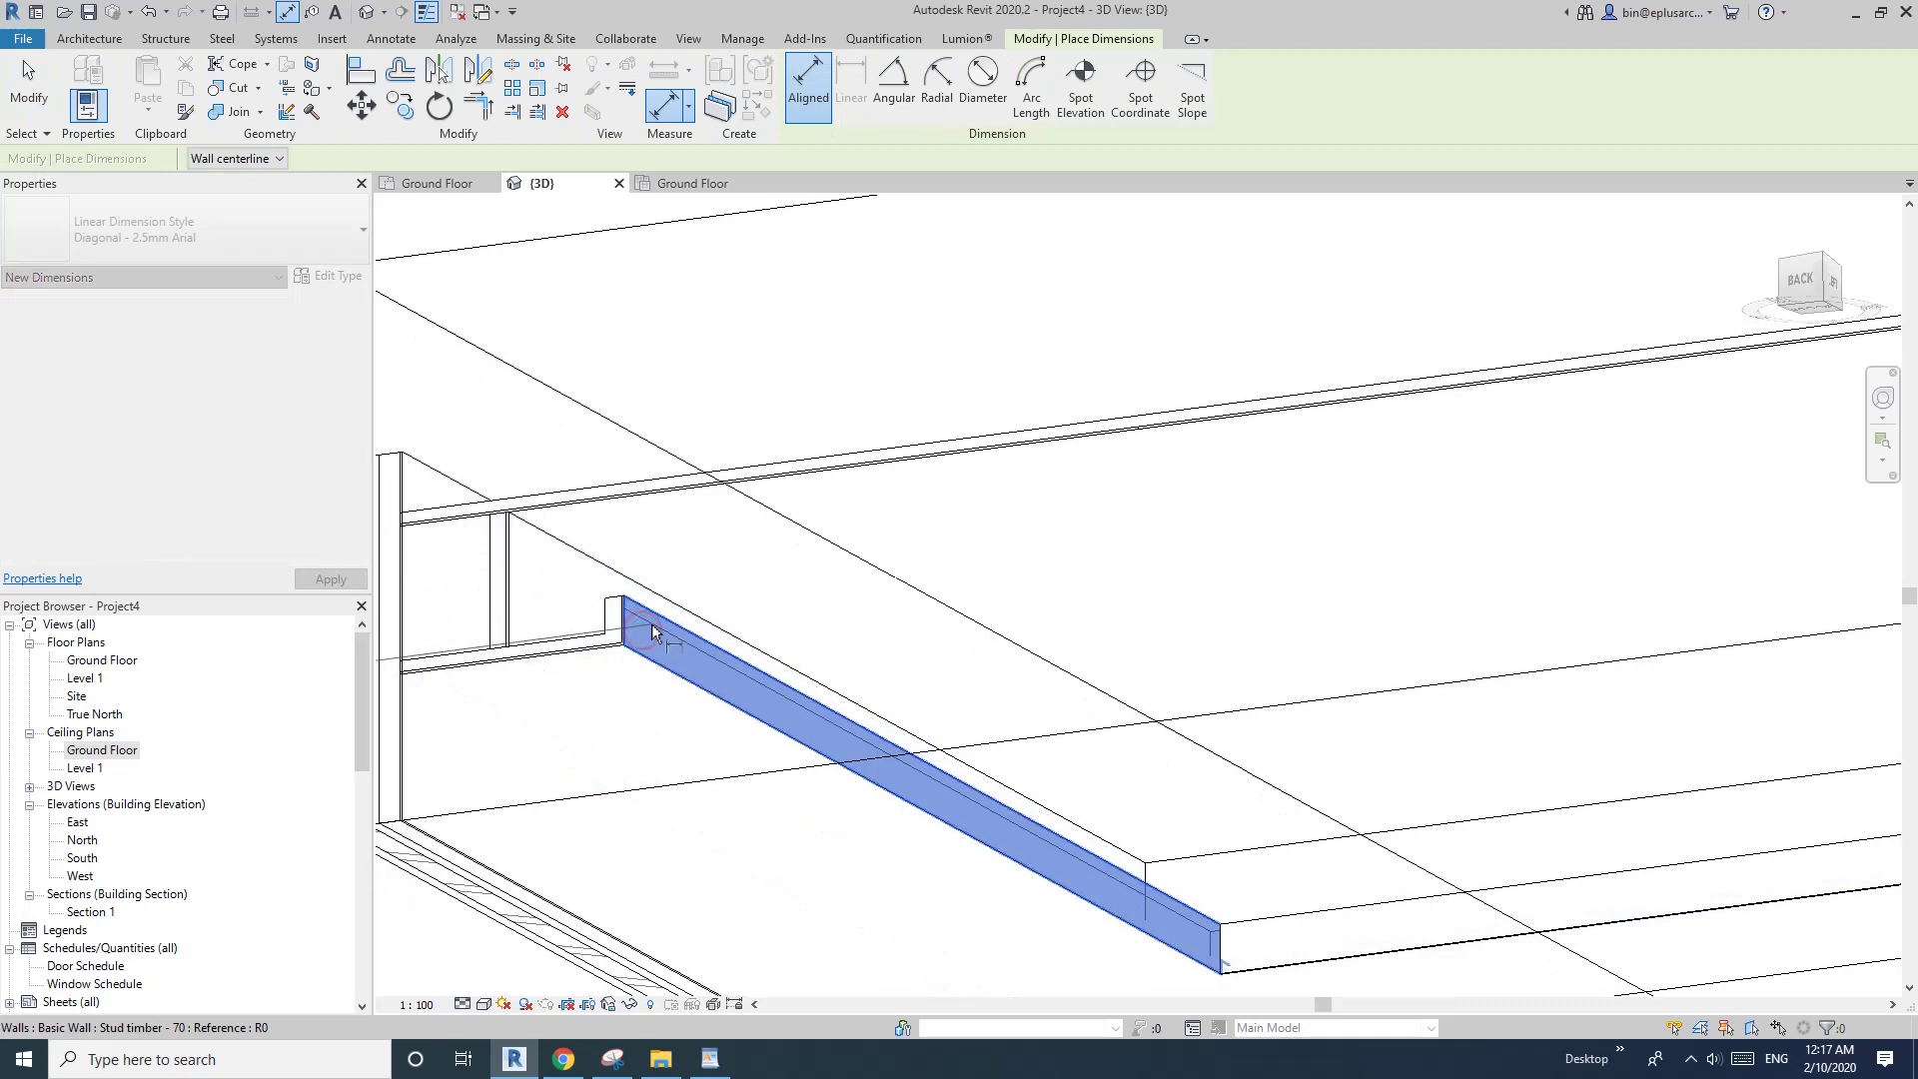
left_click(532, 611)
scroll(557, 671, "down", 5)
middle_click_drag(487, 727, 1148, 618)
scroll(1125, 633, "up", 4)
left_click(1100, 561)
middle_click_drag(1107, 545, 1096, 558)
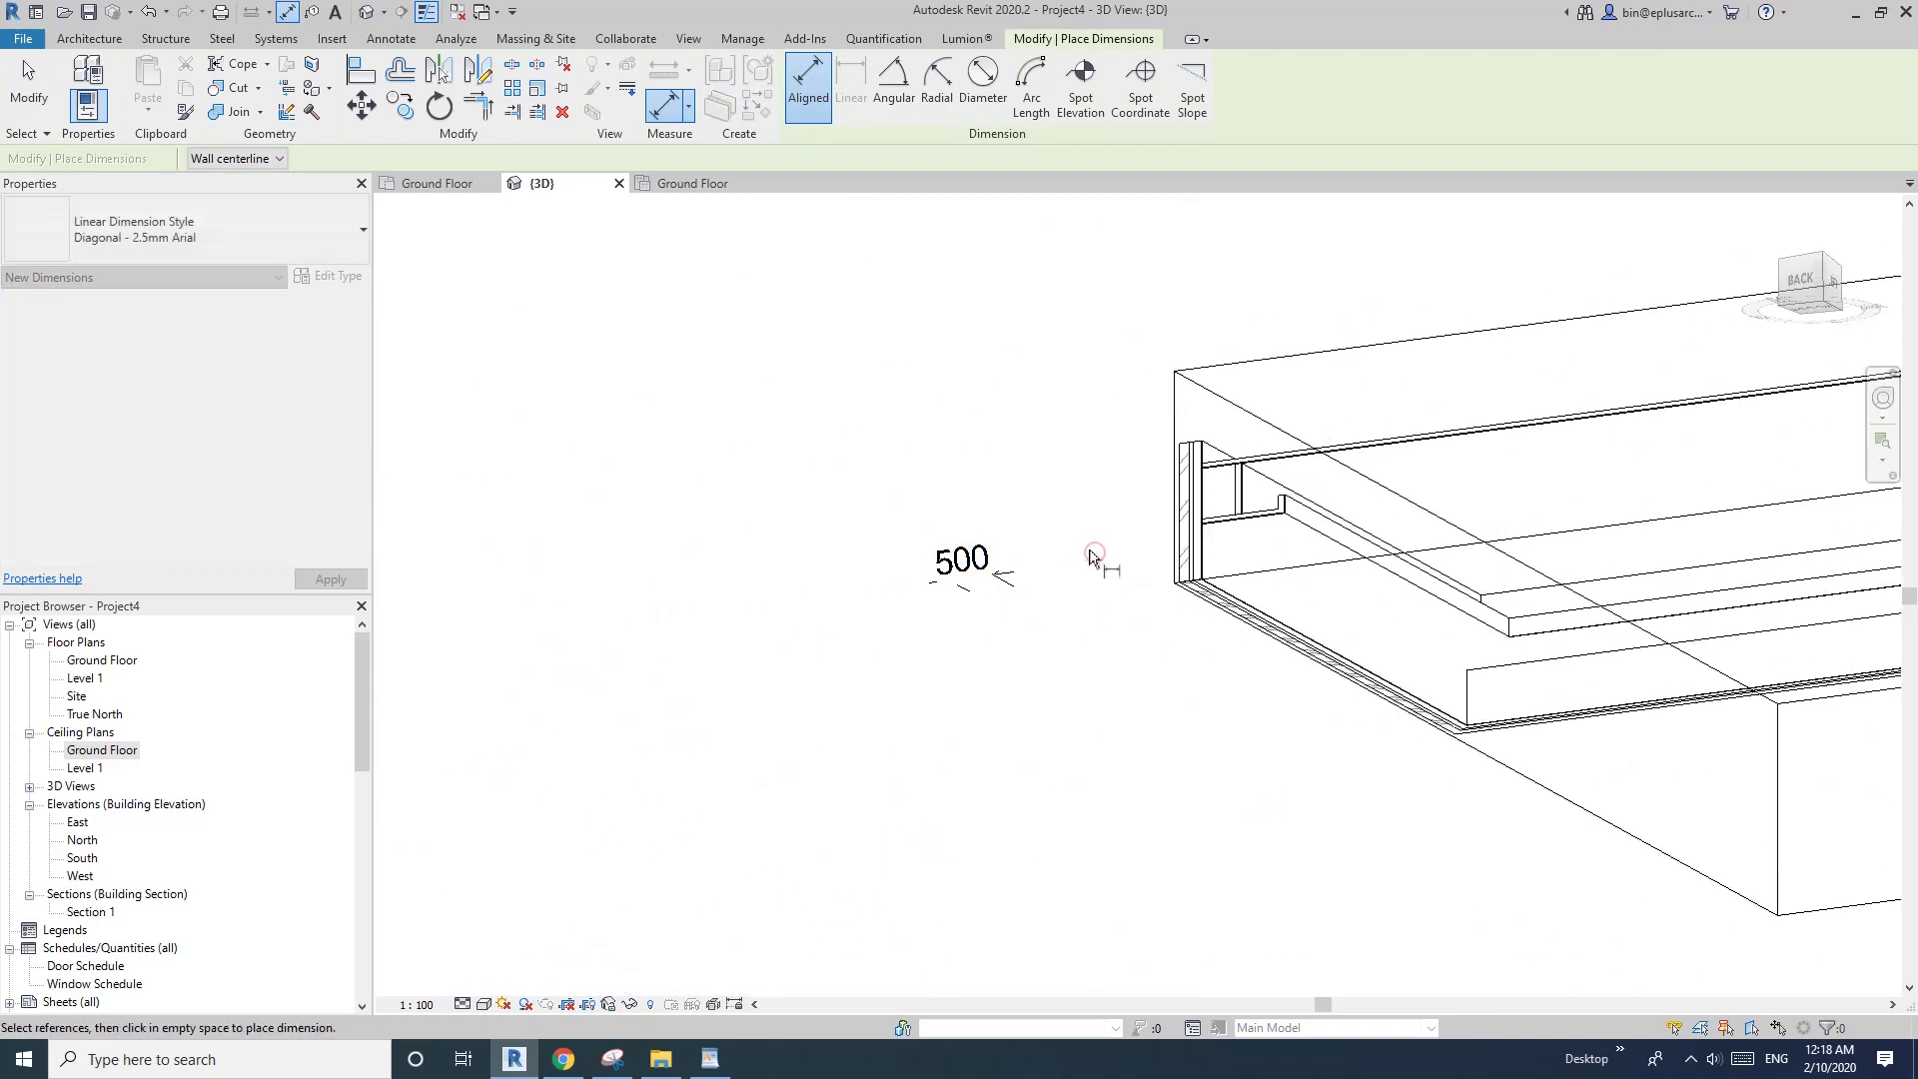
- Set the left-hand stud wall's distance from the upstand to 300 mm and lock that dimension
key("Escape")
left_click(1251, 501)
type("300")
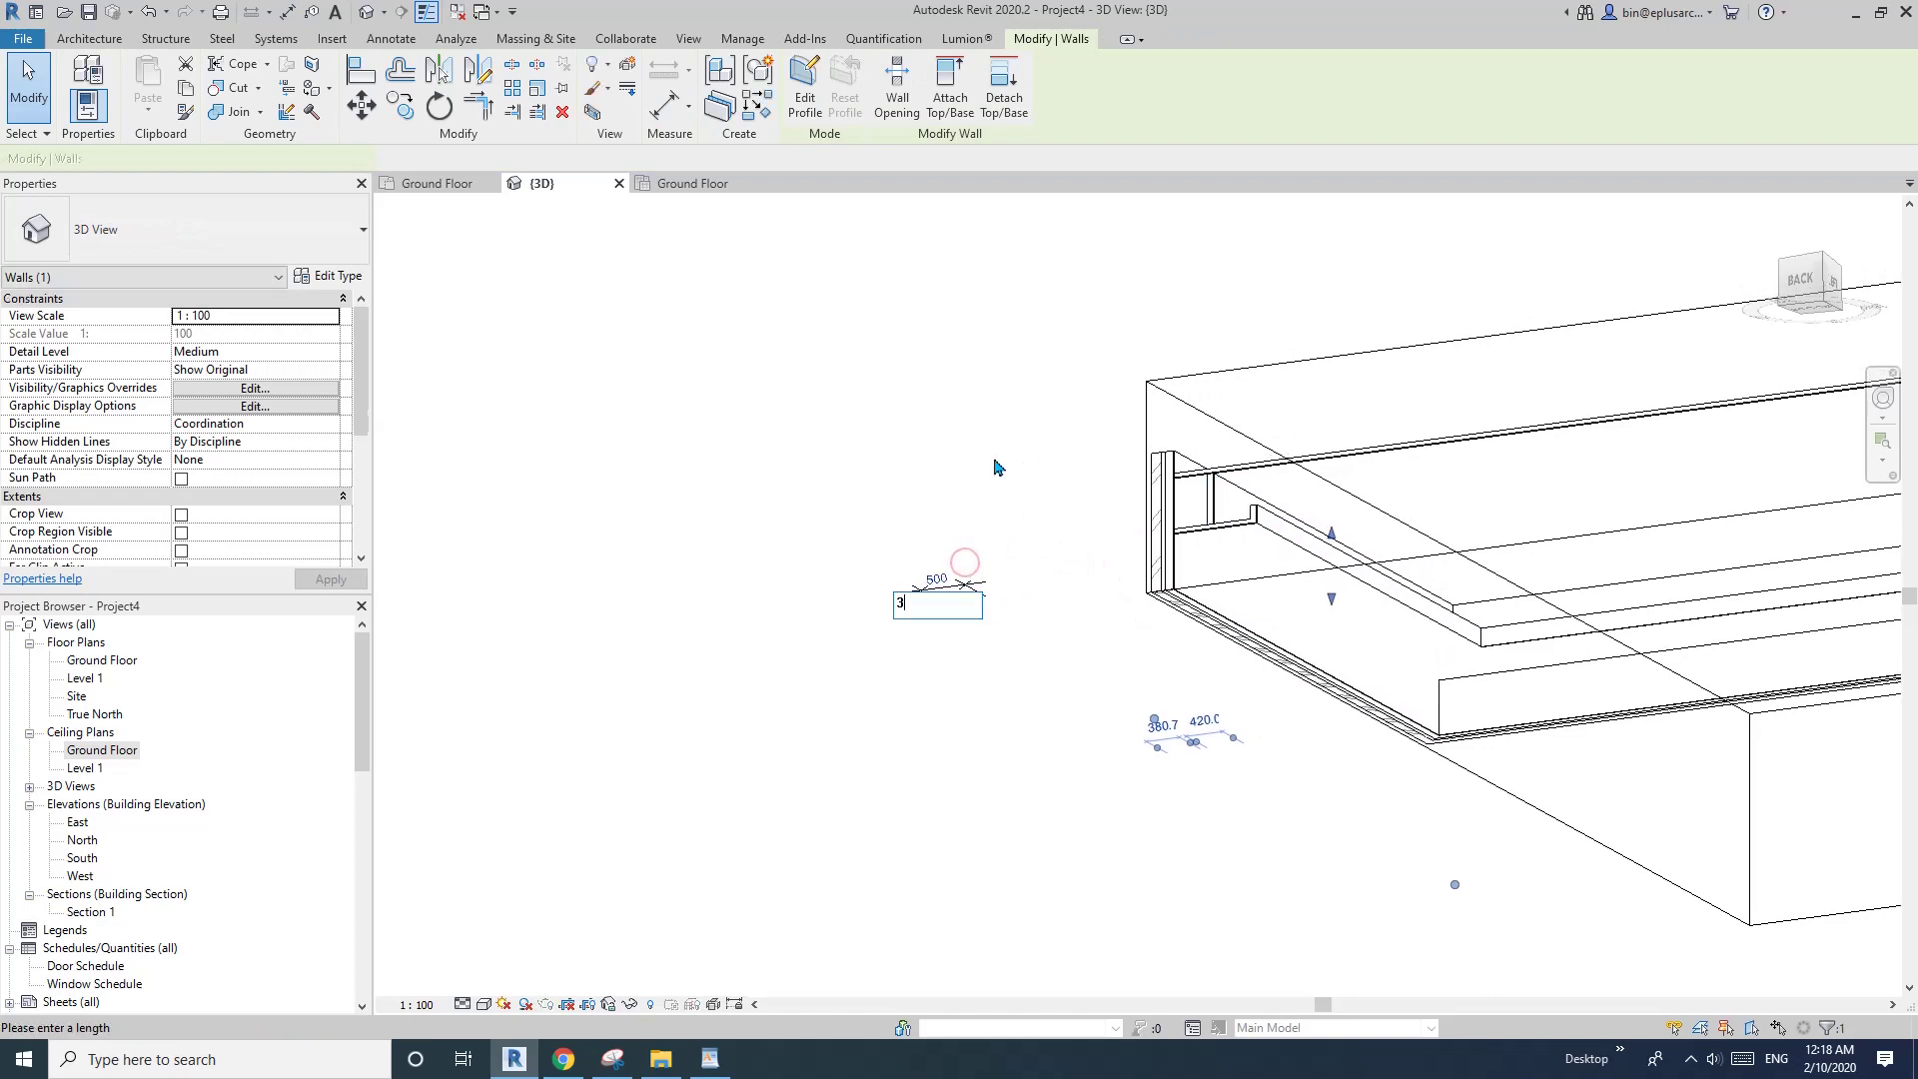
key("Return")
left_click(1025, 408)
middle_click_drag(1139, 466, 1086, 495)
scroll(1173, 547, "up", 2)
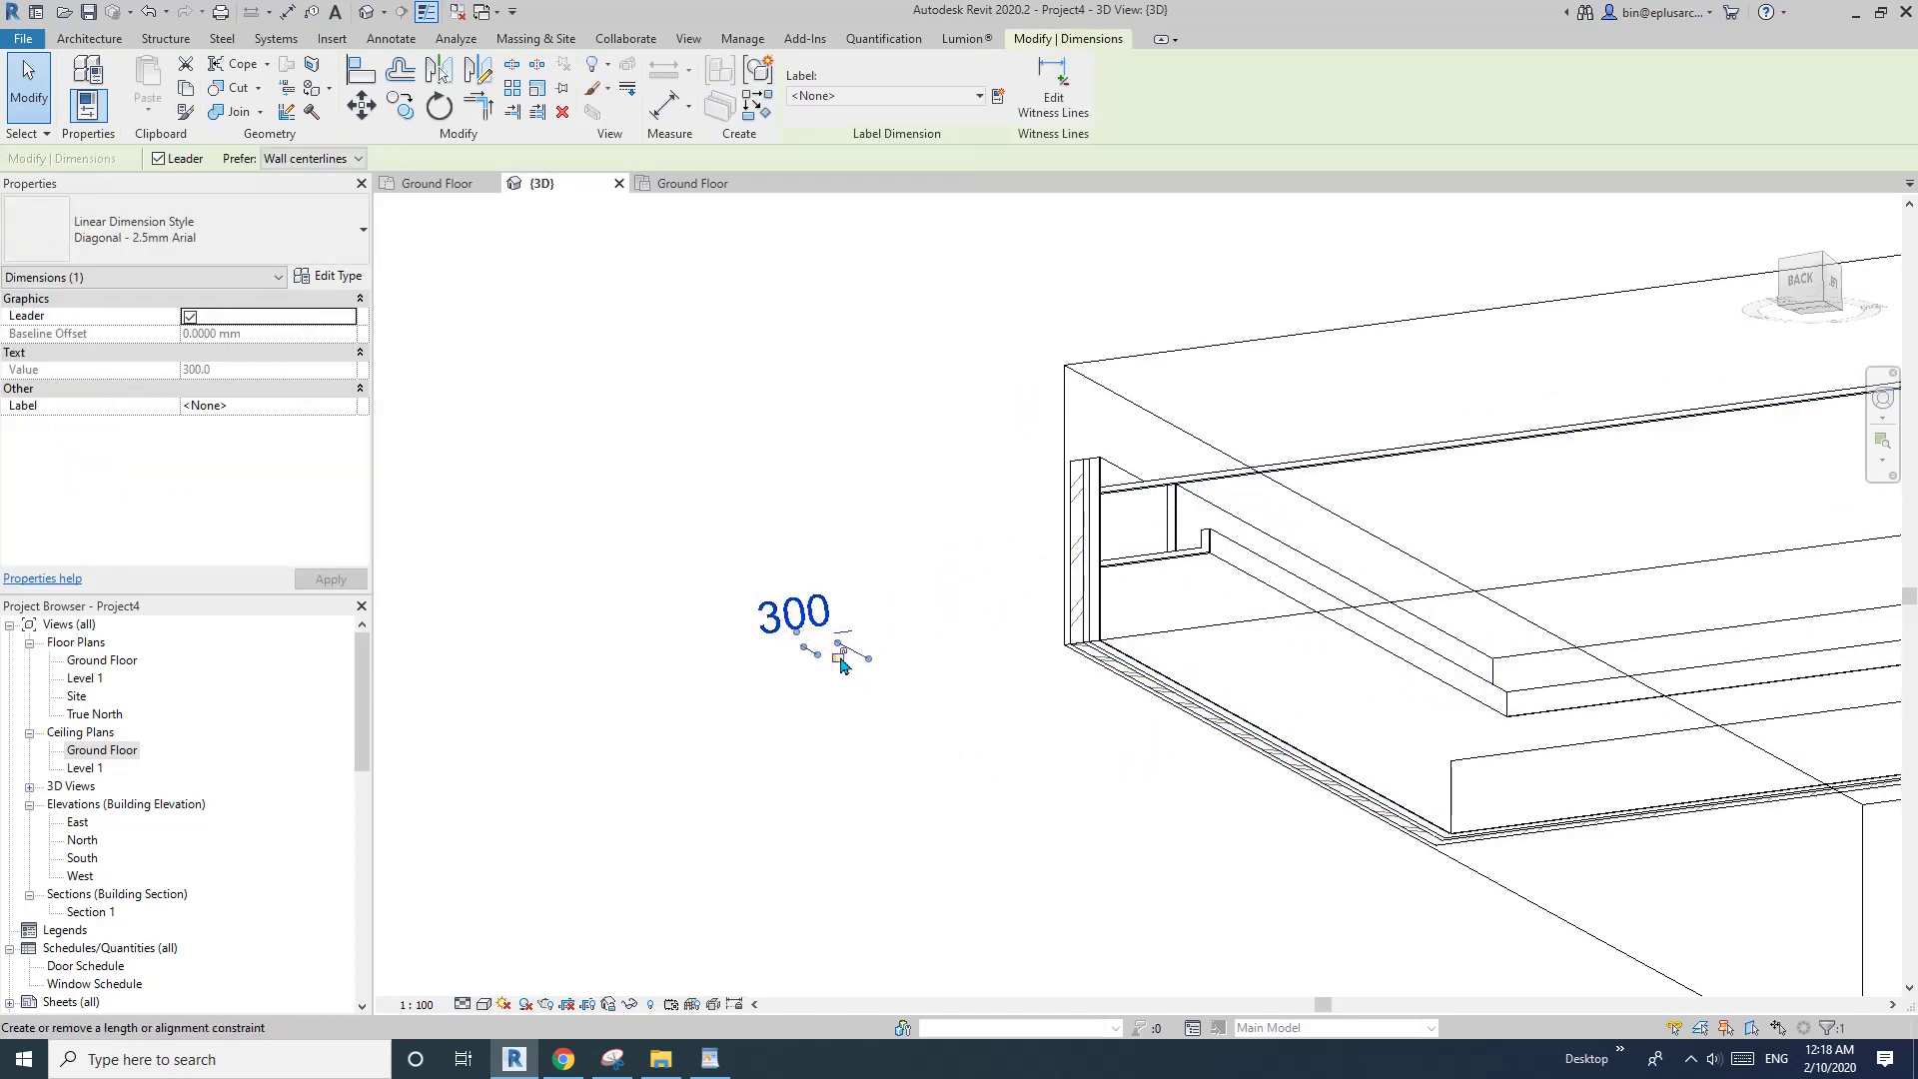
left_click(899, 733)
- Shift the left-hand upstand slightly inward to test that its locked stud wall moves along with it
scroll(1199, 549, "up", 4)
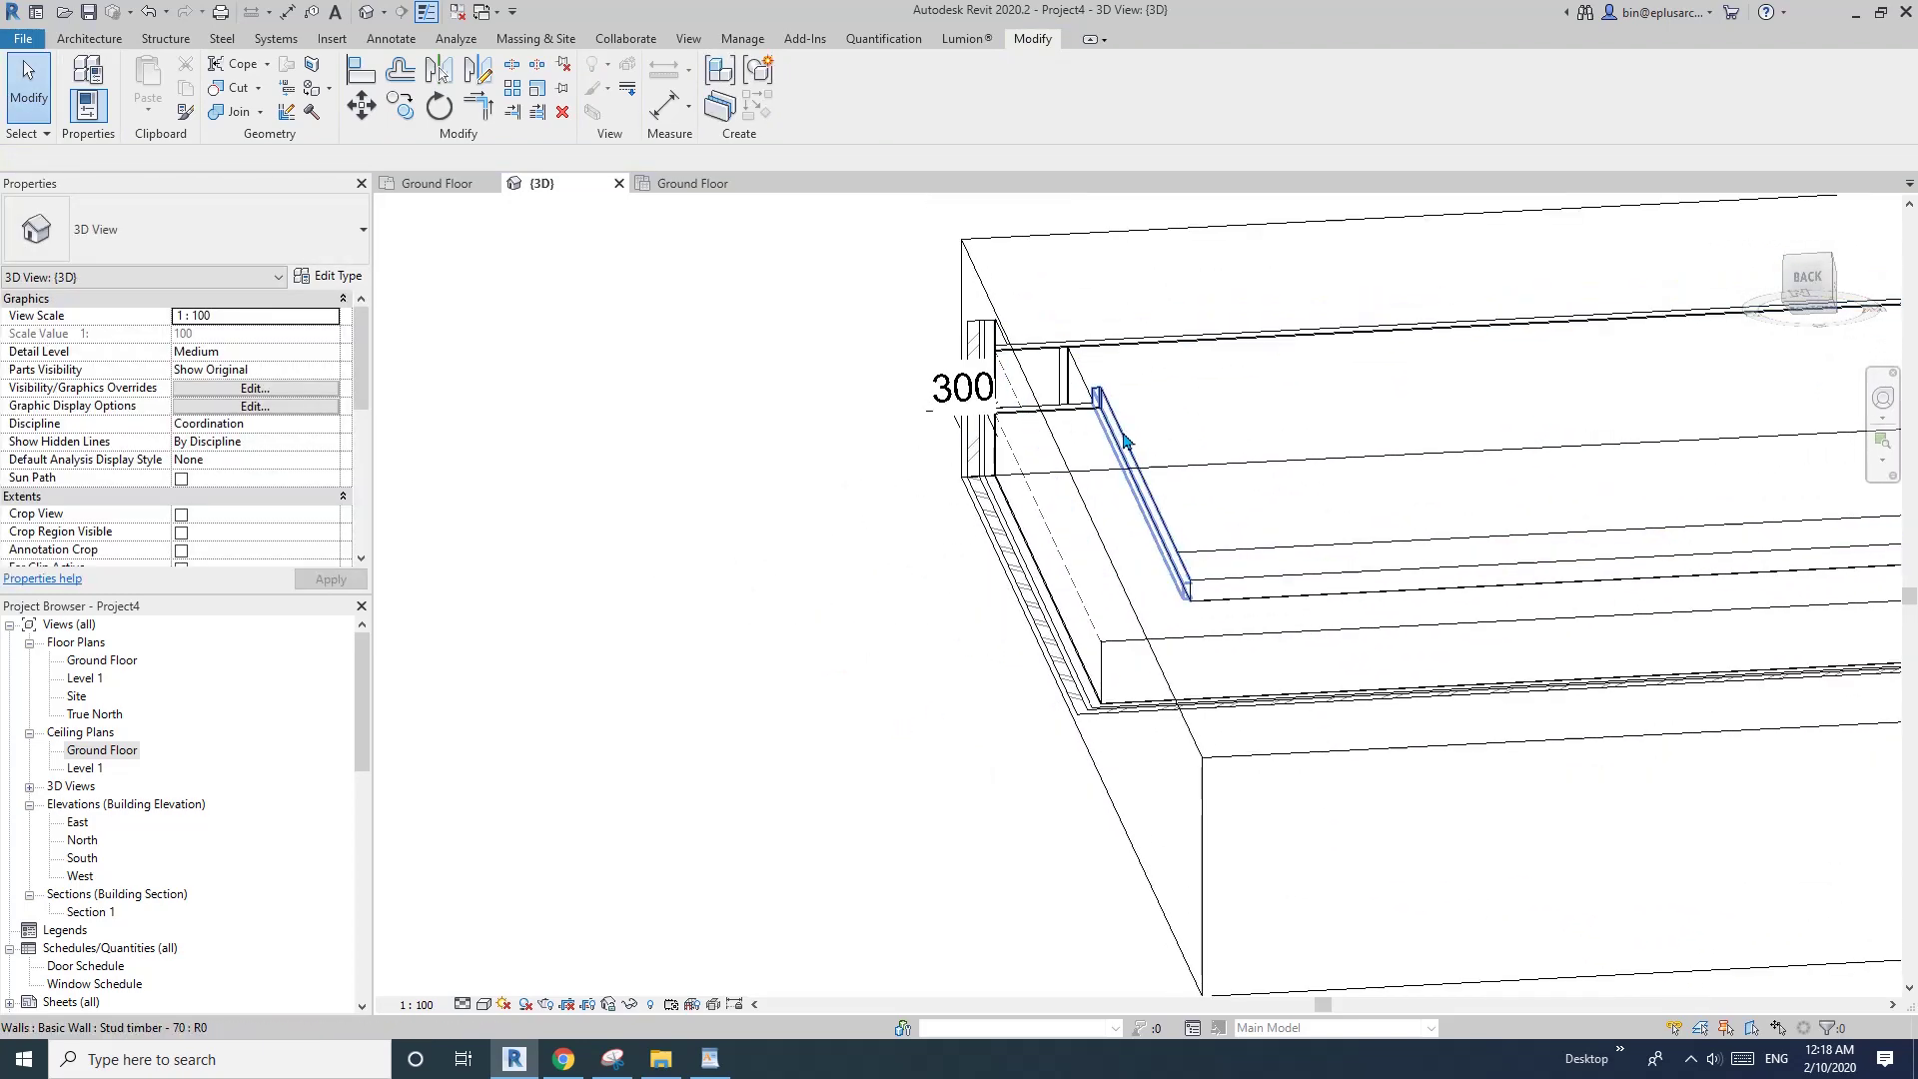
mouse_move(1124, 440)
left_mouse_down()
mouse_move(1223, 445)
mouse_move(1139, 441)
left_mouse_up()
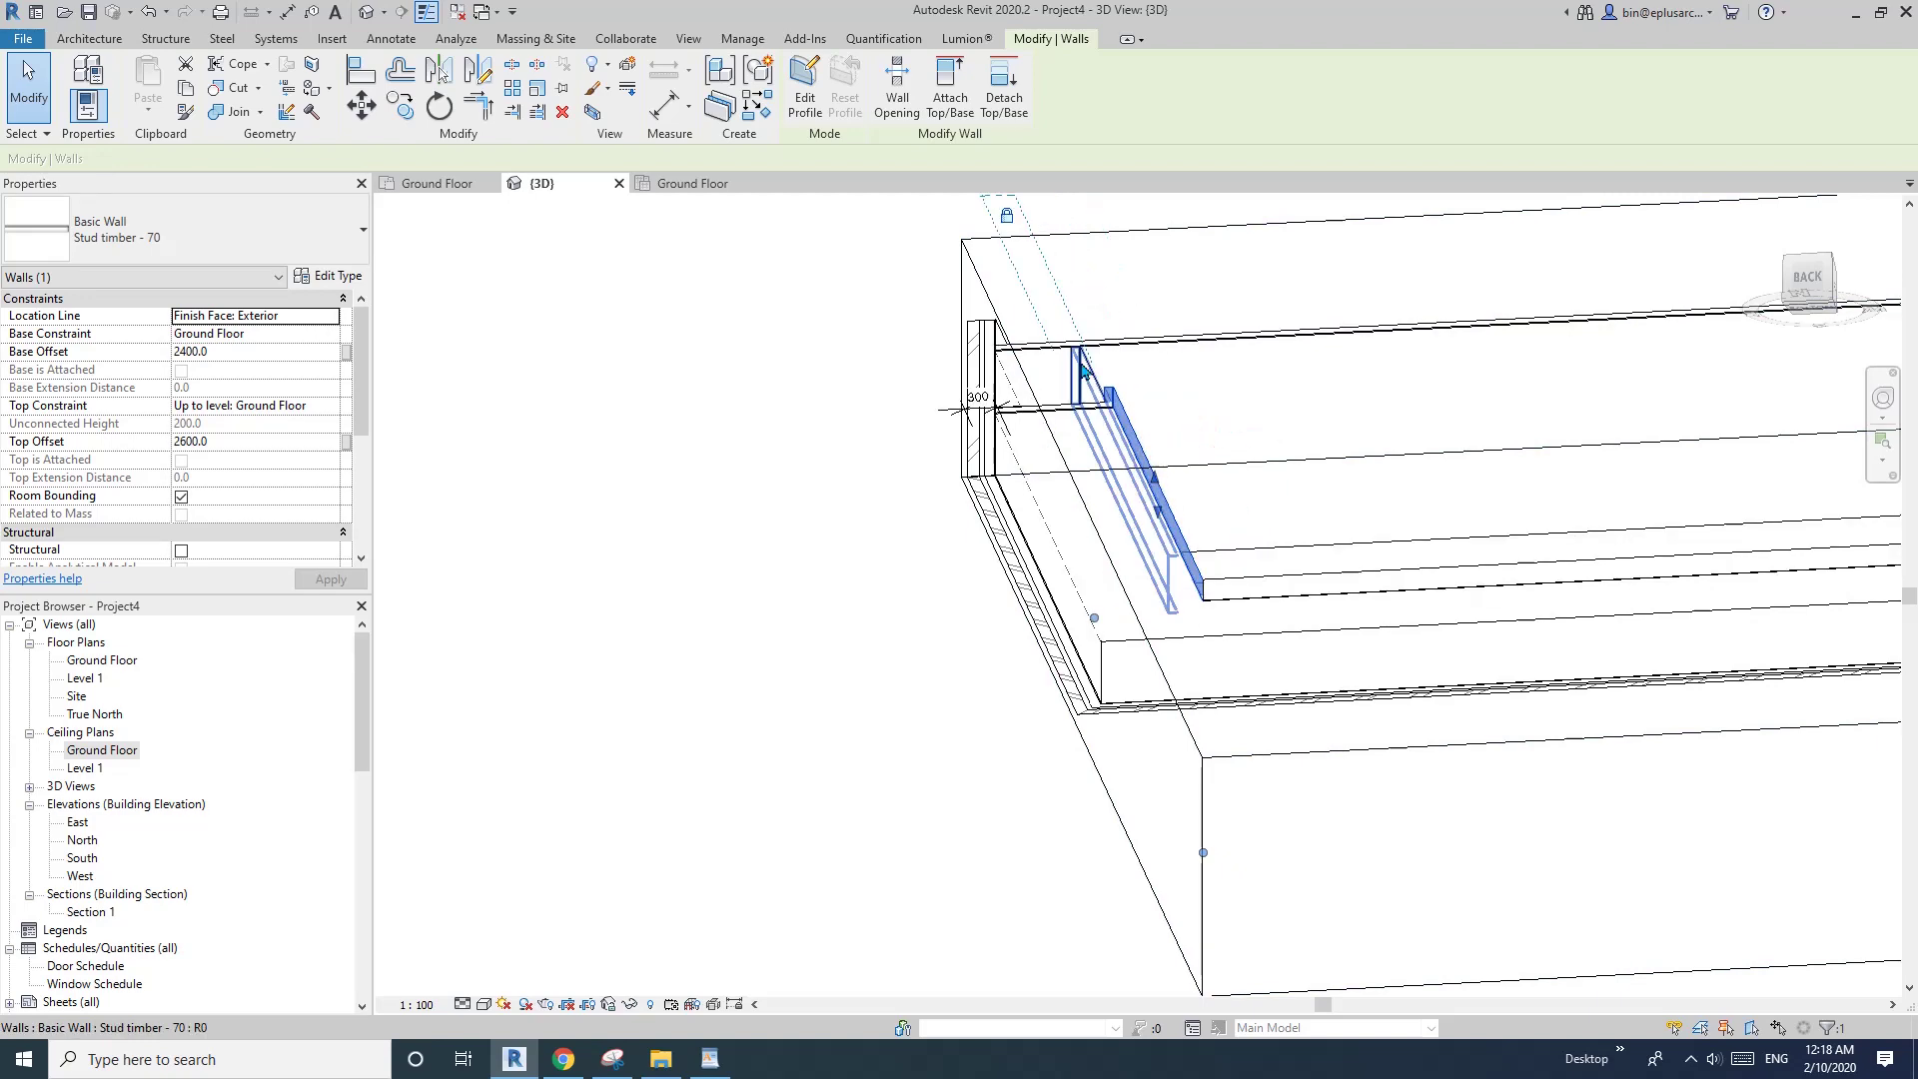
middle_click_drag(1127, 423, 1176, 432, "shift")
scroll(1073, 365, "up", 2)
scroll(1099, 437, "down", 2)
scroll(1097, 433, "up", 1)
- Join the left-hand stud wall's geometry with the ceilings it meets
left_click(265, 120)
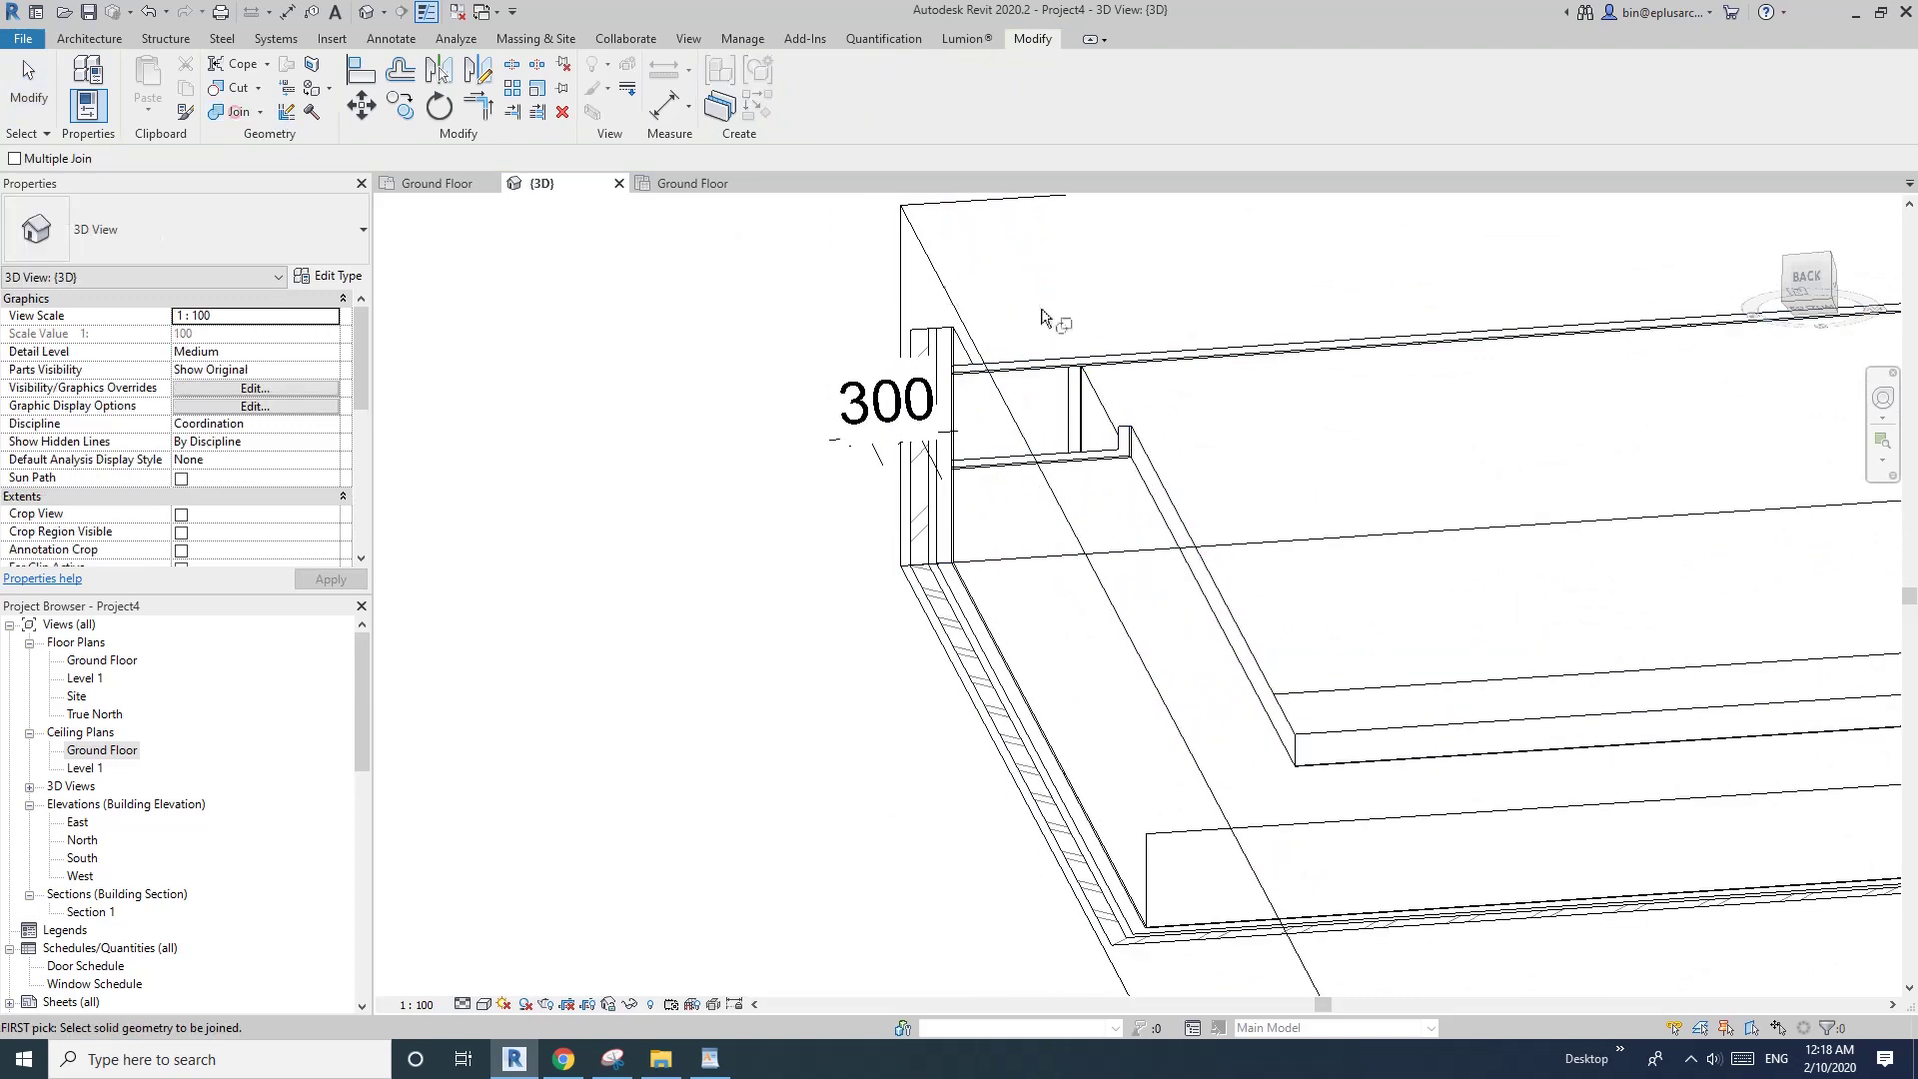
scroll(1074, 304, "up", 2)
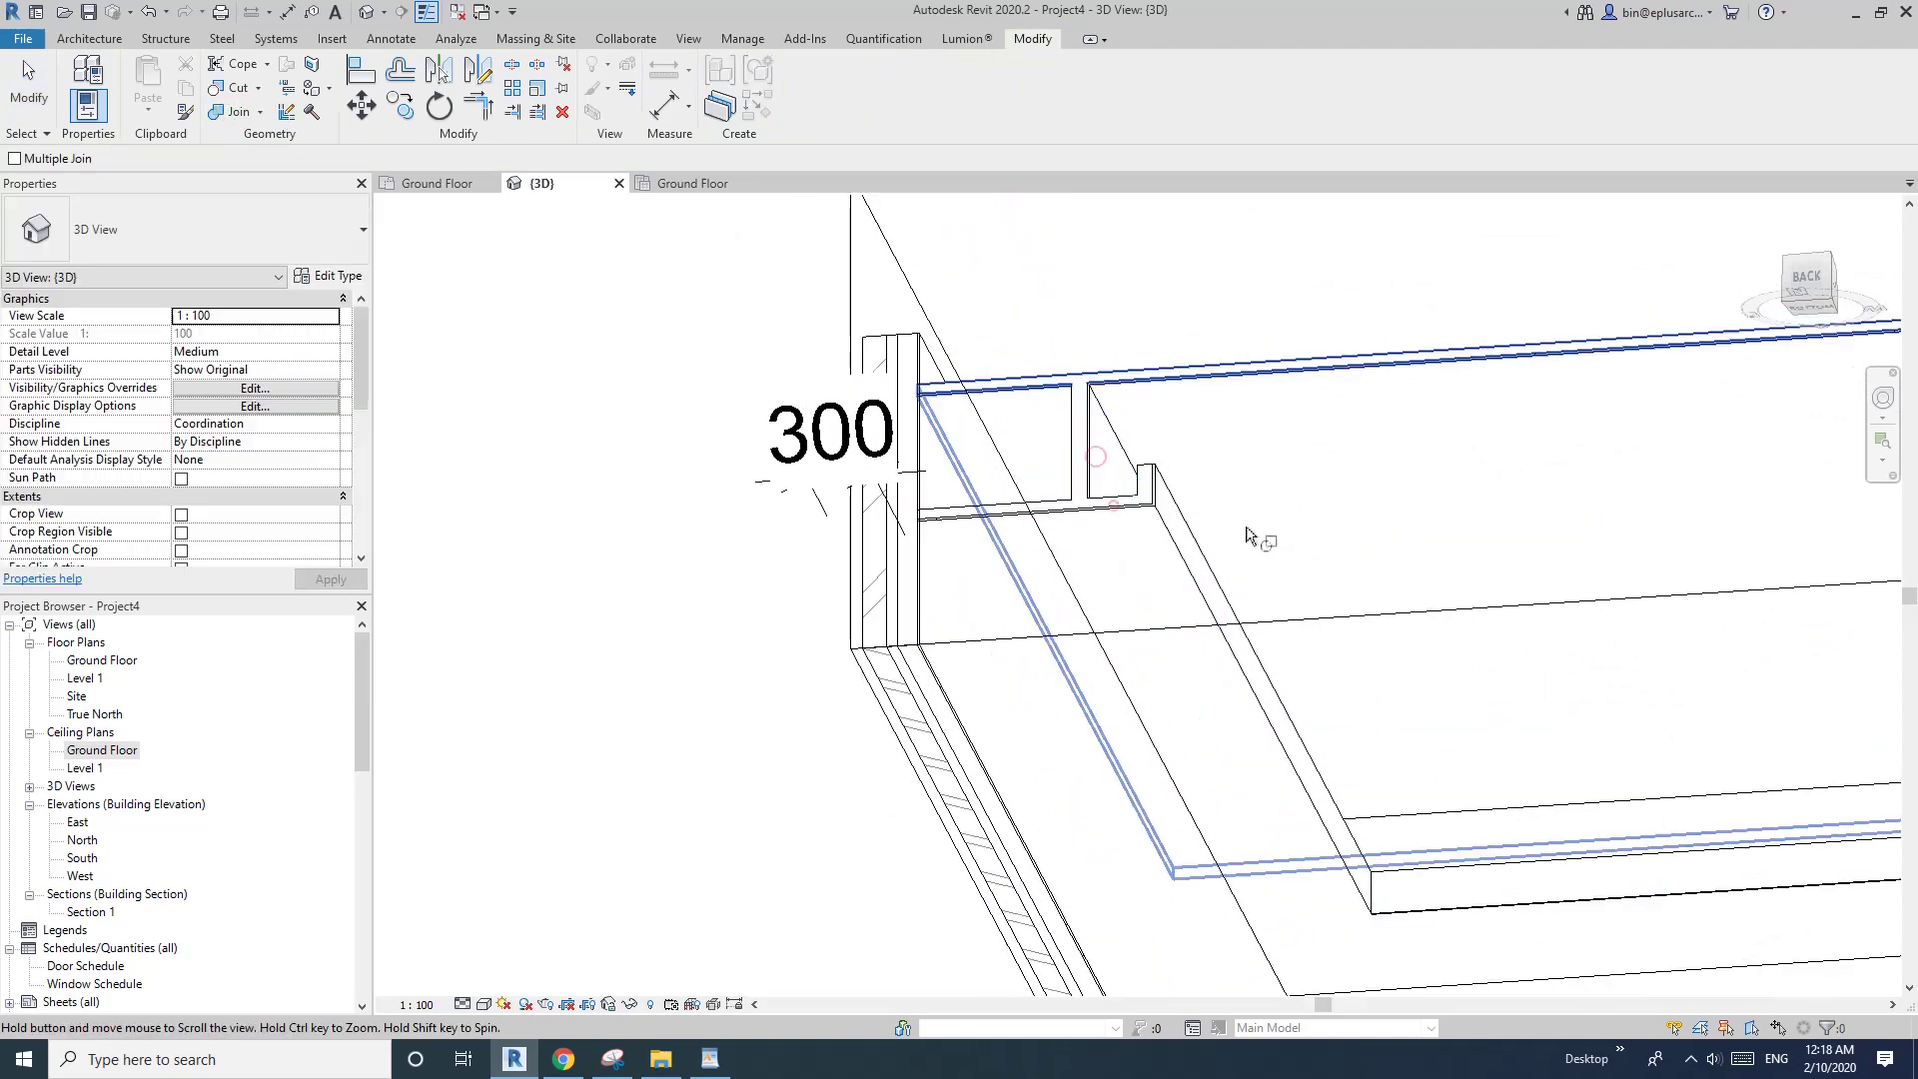
scroll(1108, 494, "up", 3)
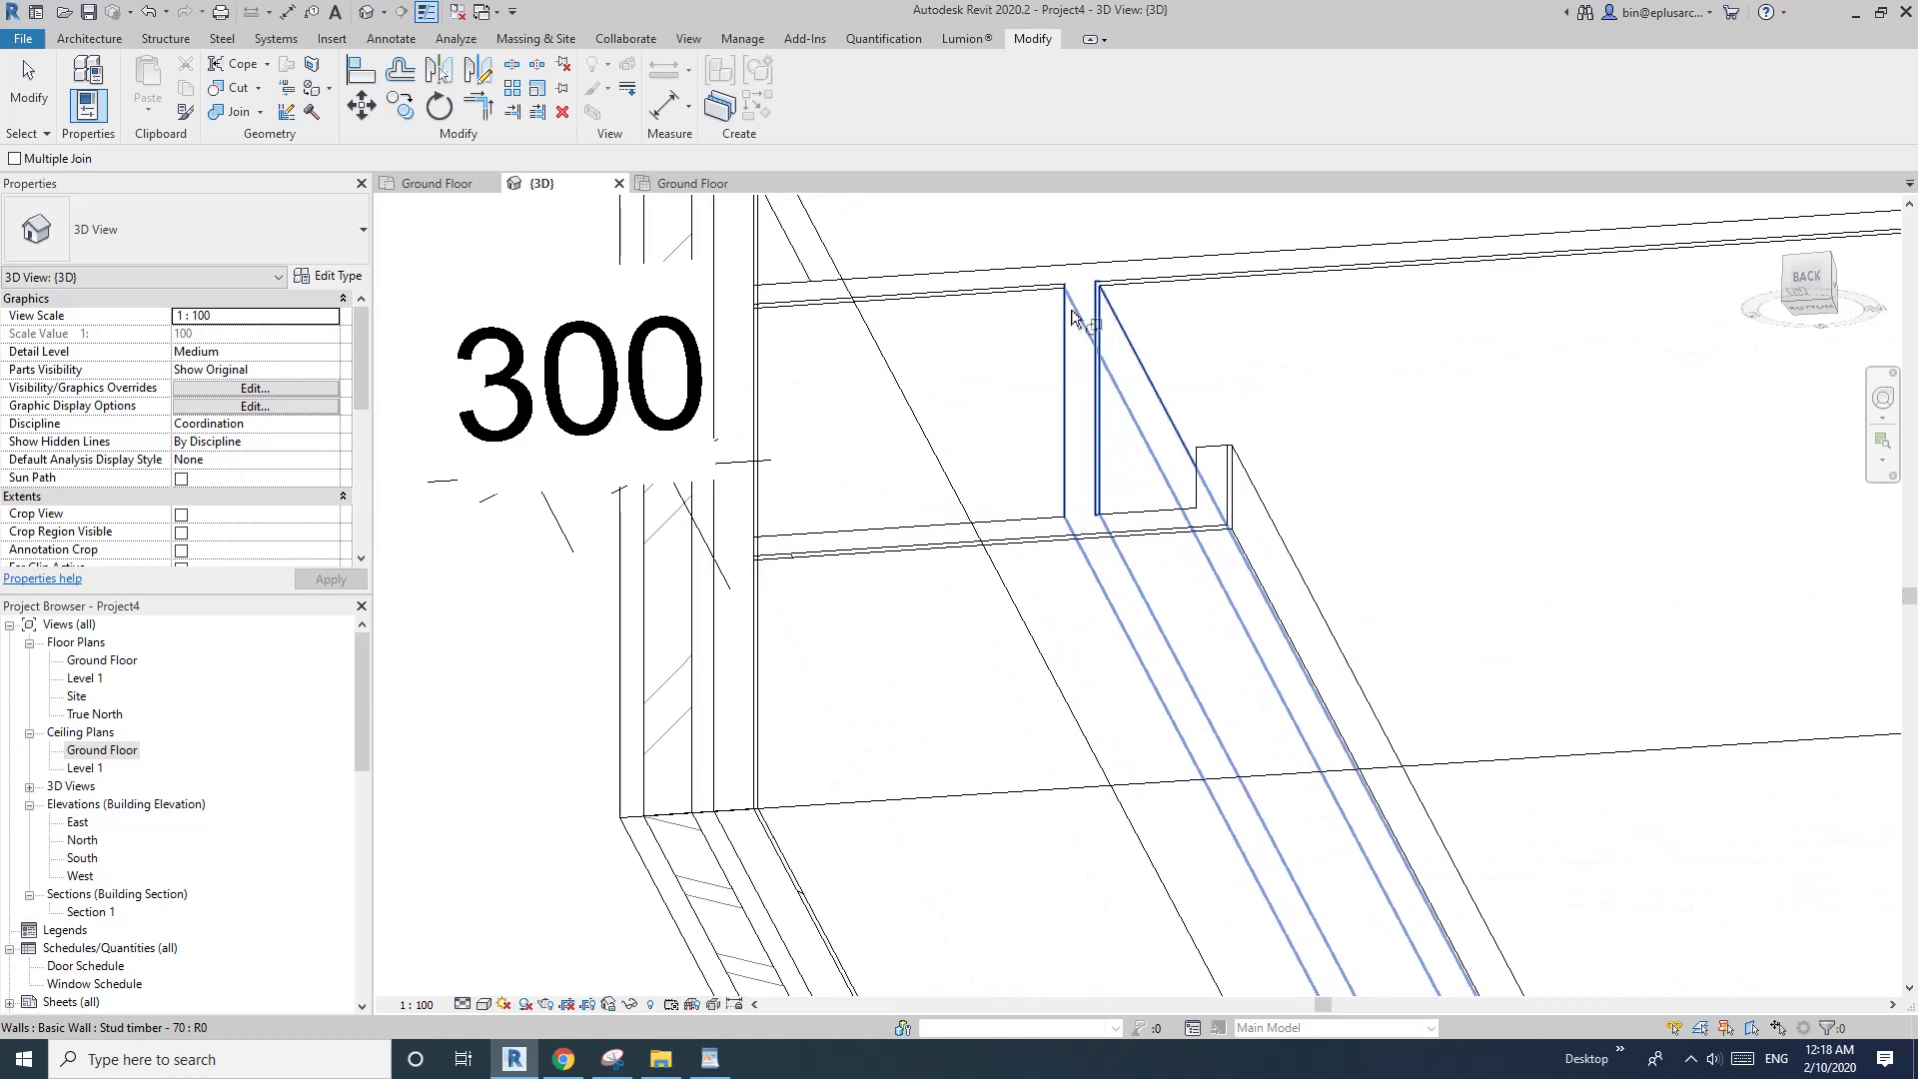
scroll(1111, 524, "down", 4)
key("Escape")
- Place an aligned dimension between the right-hand upstand and the stud wall behind it at the opposite cut end
scroll(1118, 522, "down", 3)
middle_click_drag(1439, 543, 1198, 497)
scroll(1287, 523, "up", 4)
scroll(1240, 583, "up", 3)
left_click(1264, 530)
scroll(1263, 484, "down", 2)
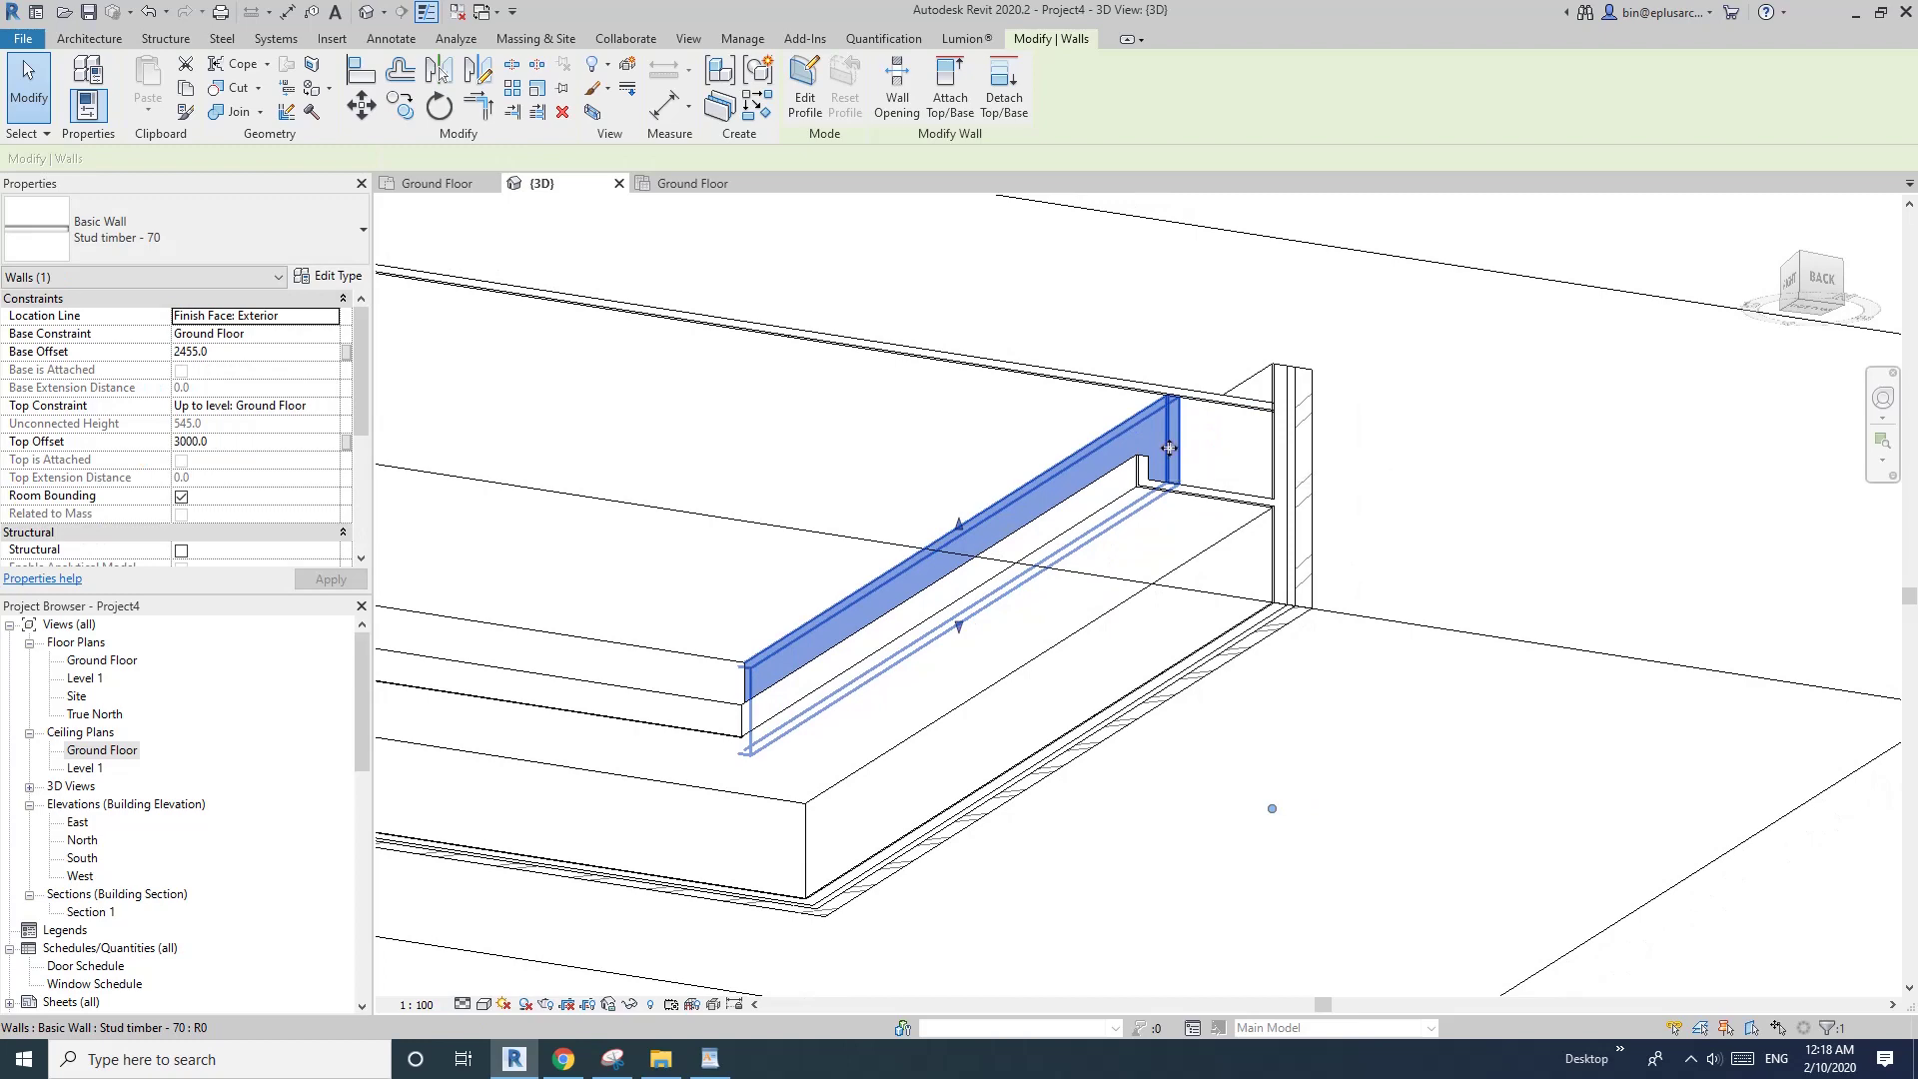
scroll(1167, 457, "up", 4)
key("d")
key("i")
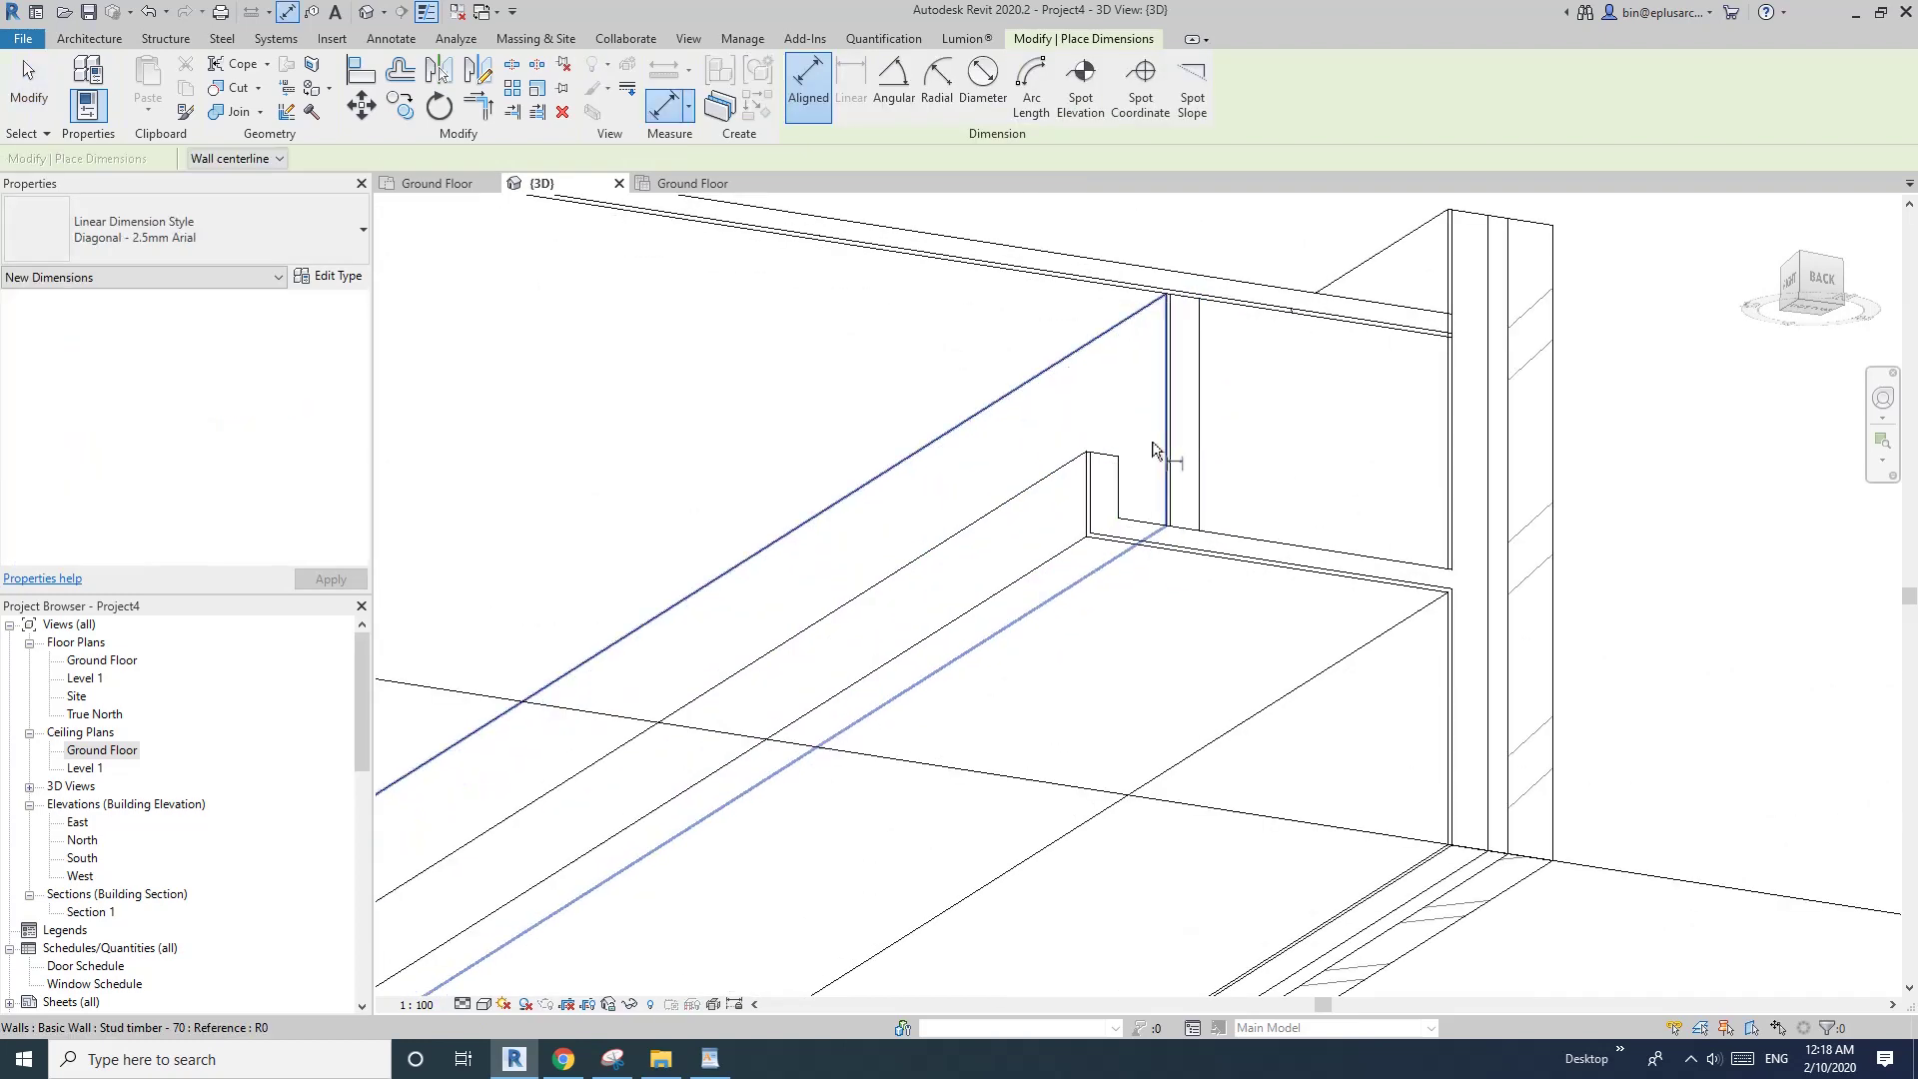
scroll(1118, 499, "down", 5)
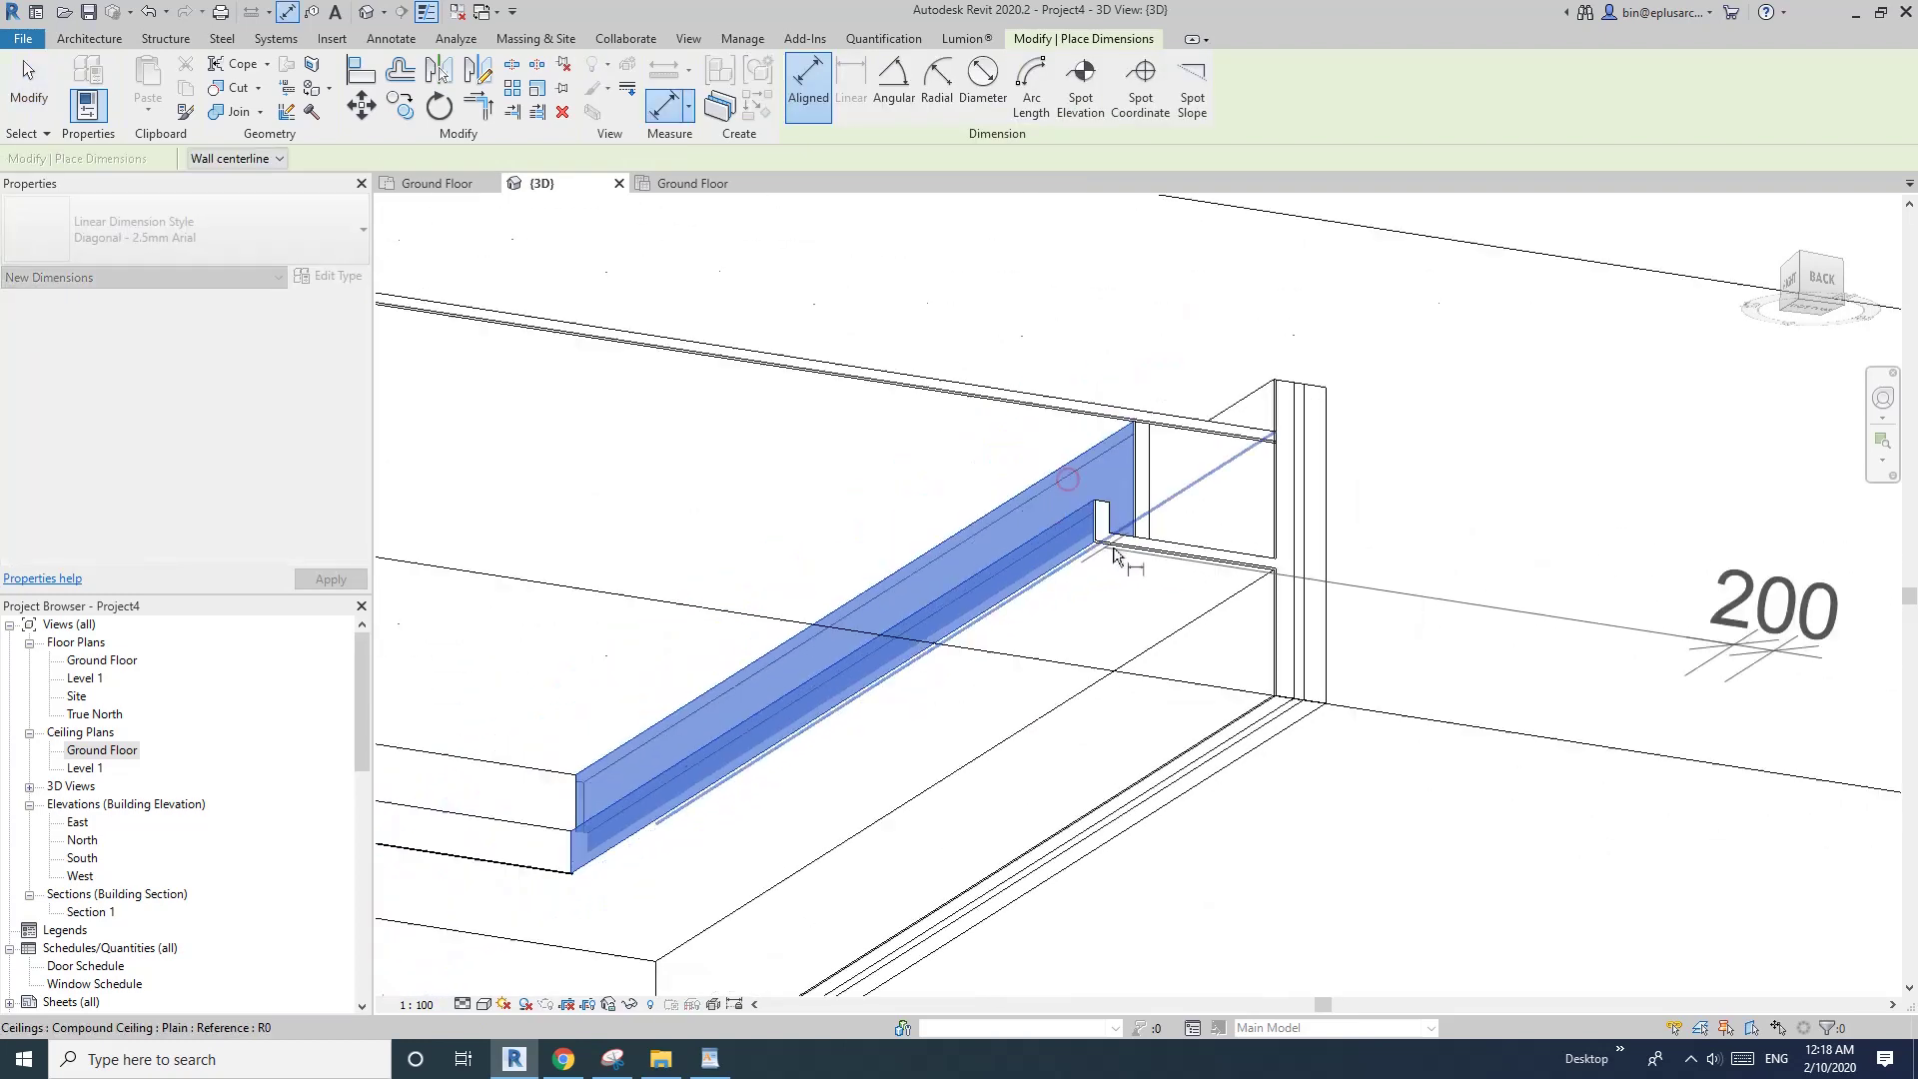
scroll(1256, 460, "down", 1)
key("Escape")
key("Escape")
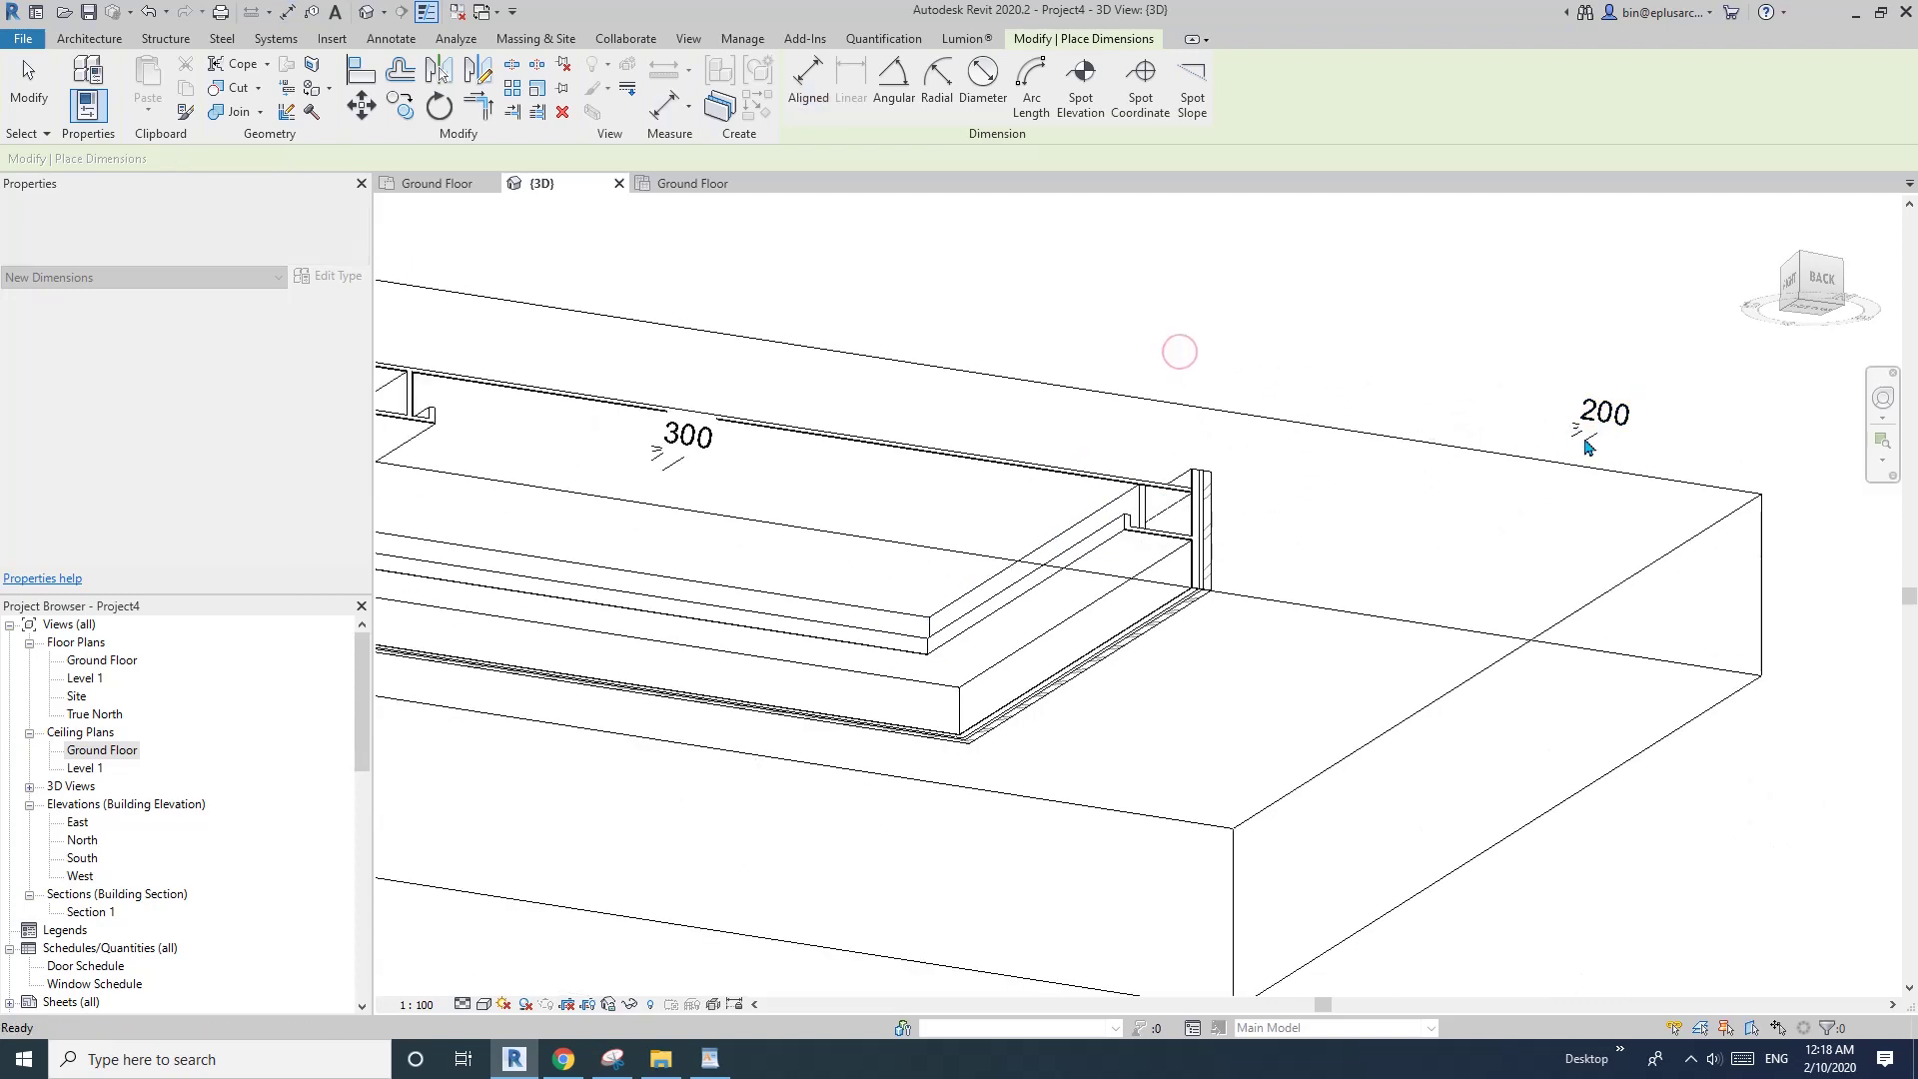
- Set the right-hand stud wall's distance from its upstand to 300 mm and lock the dimension
left_click(1142, 503)
scroll(1142, 502, "up", 1)
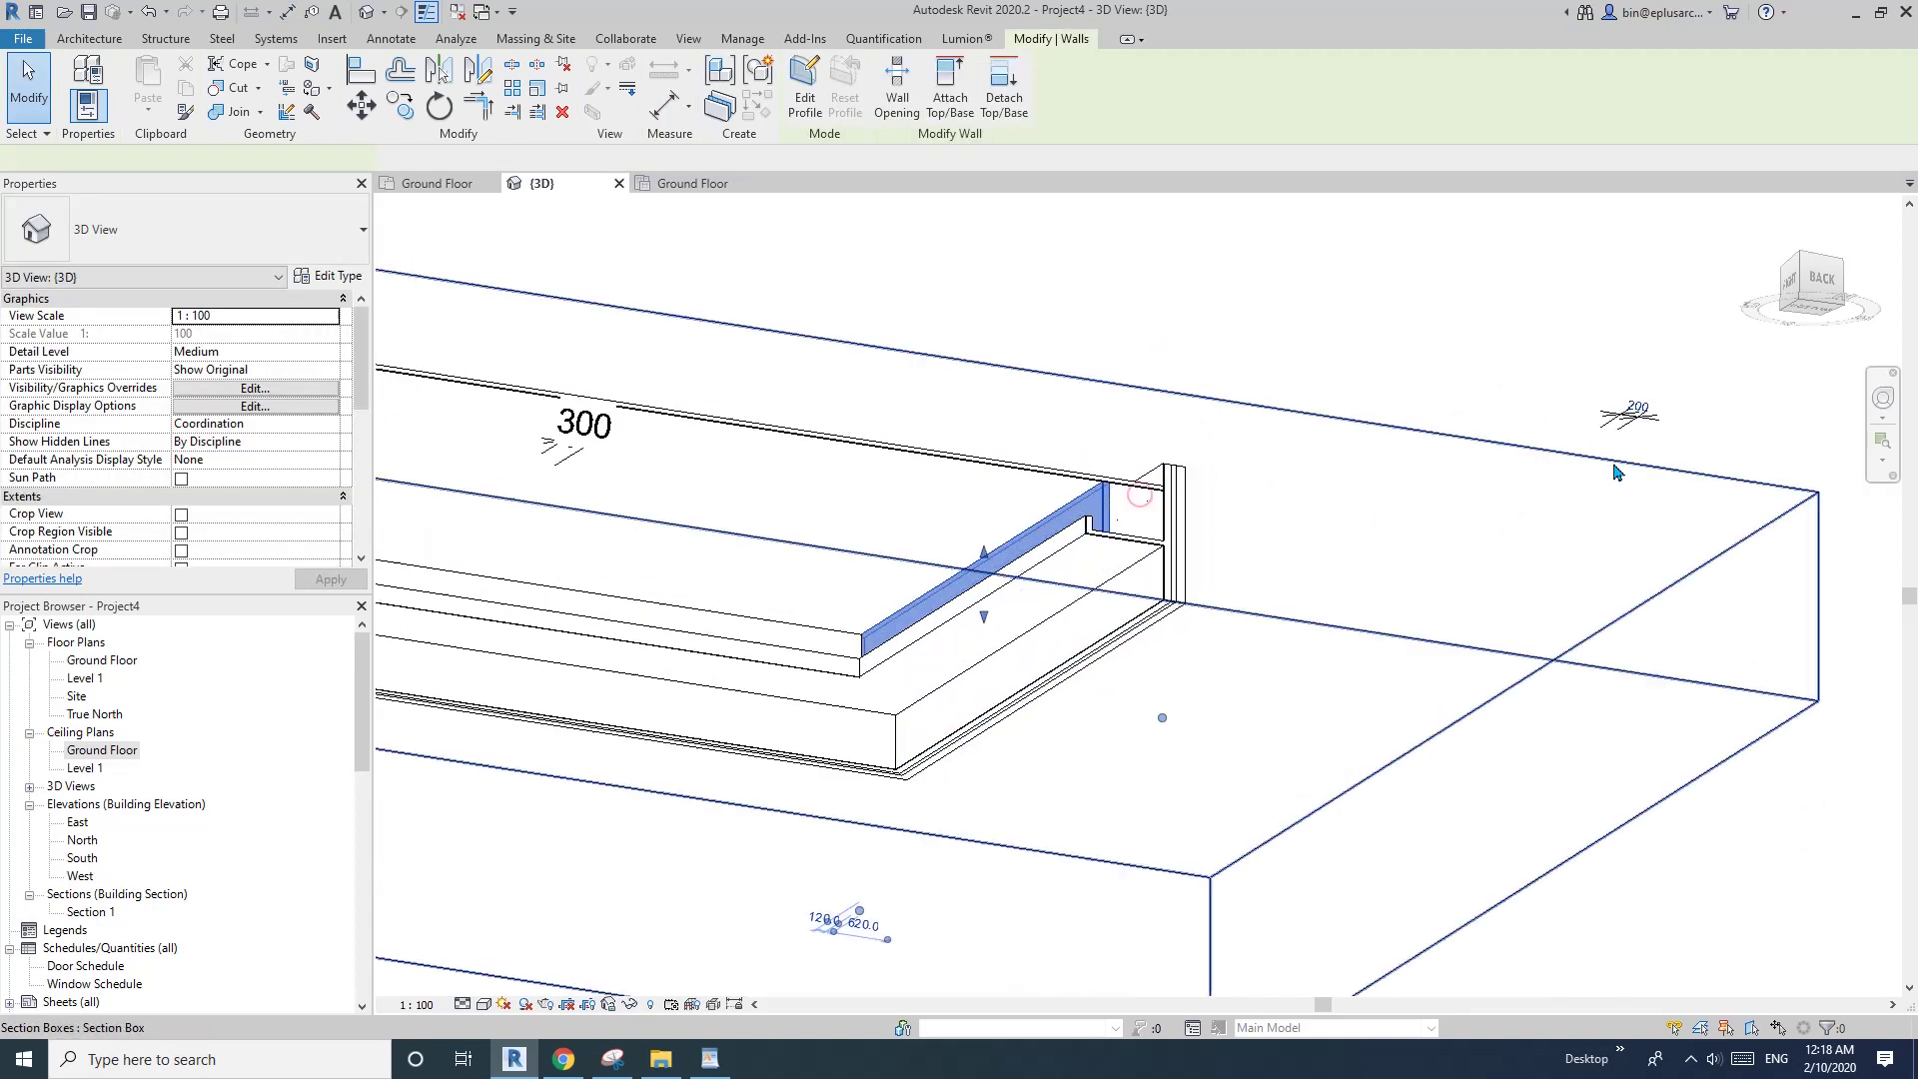
left_click(1638, 409)
type("3")
left_click(1488, 341)
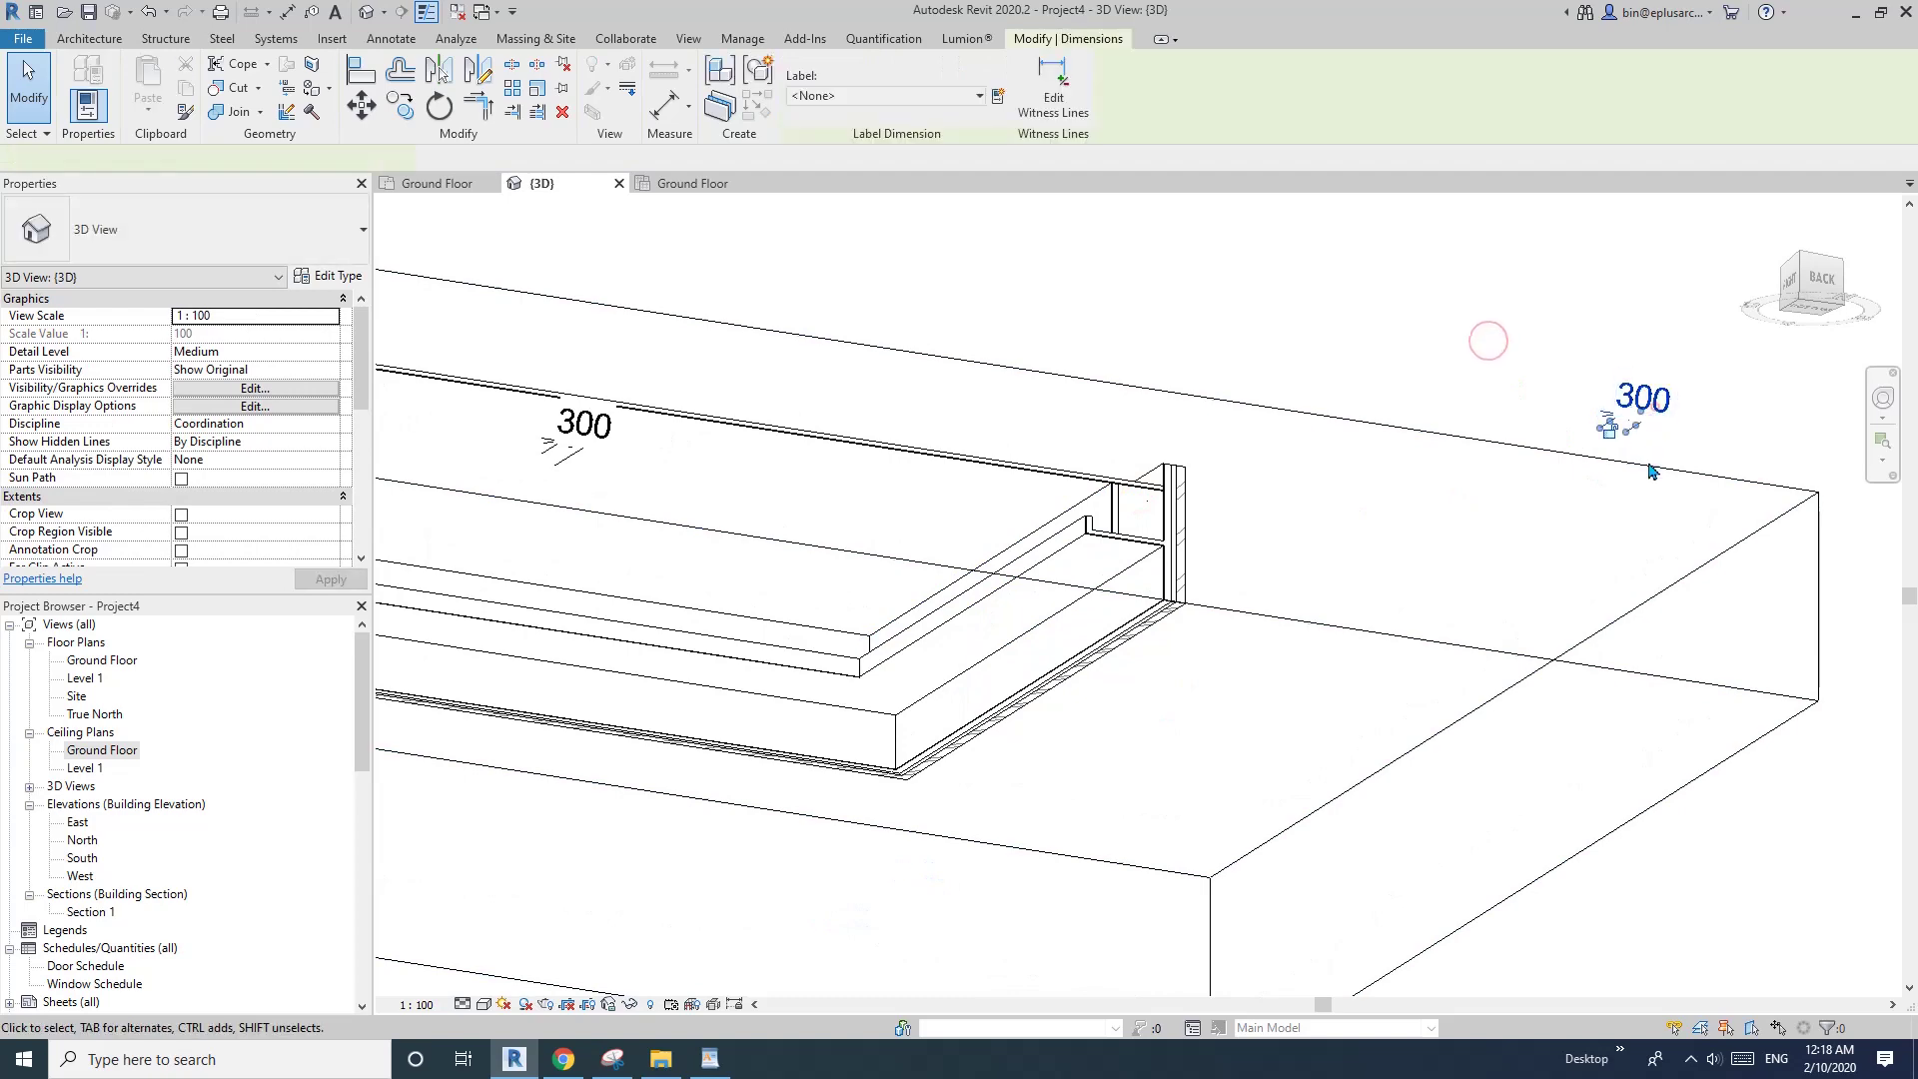
left_click(1239, 602)
- Move the right-hand upstand inward to test that its locked stud wall and bulkhead ceiling follow
scroll(1149, 599, "down", 1)
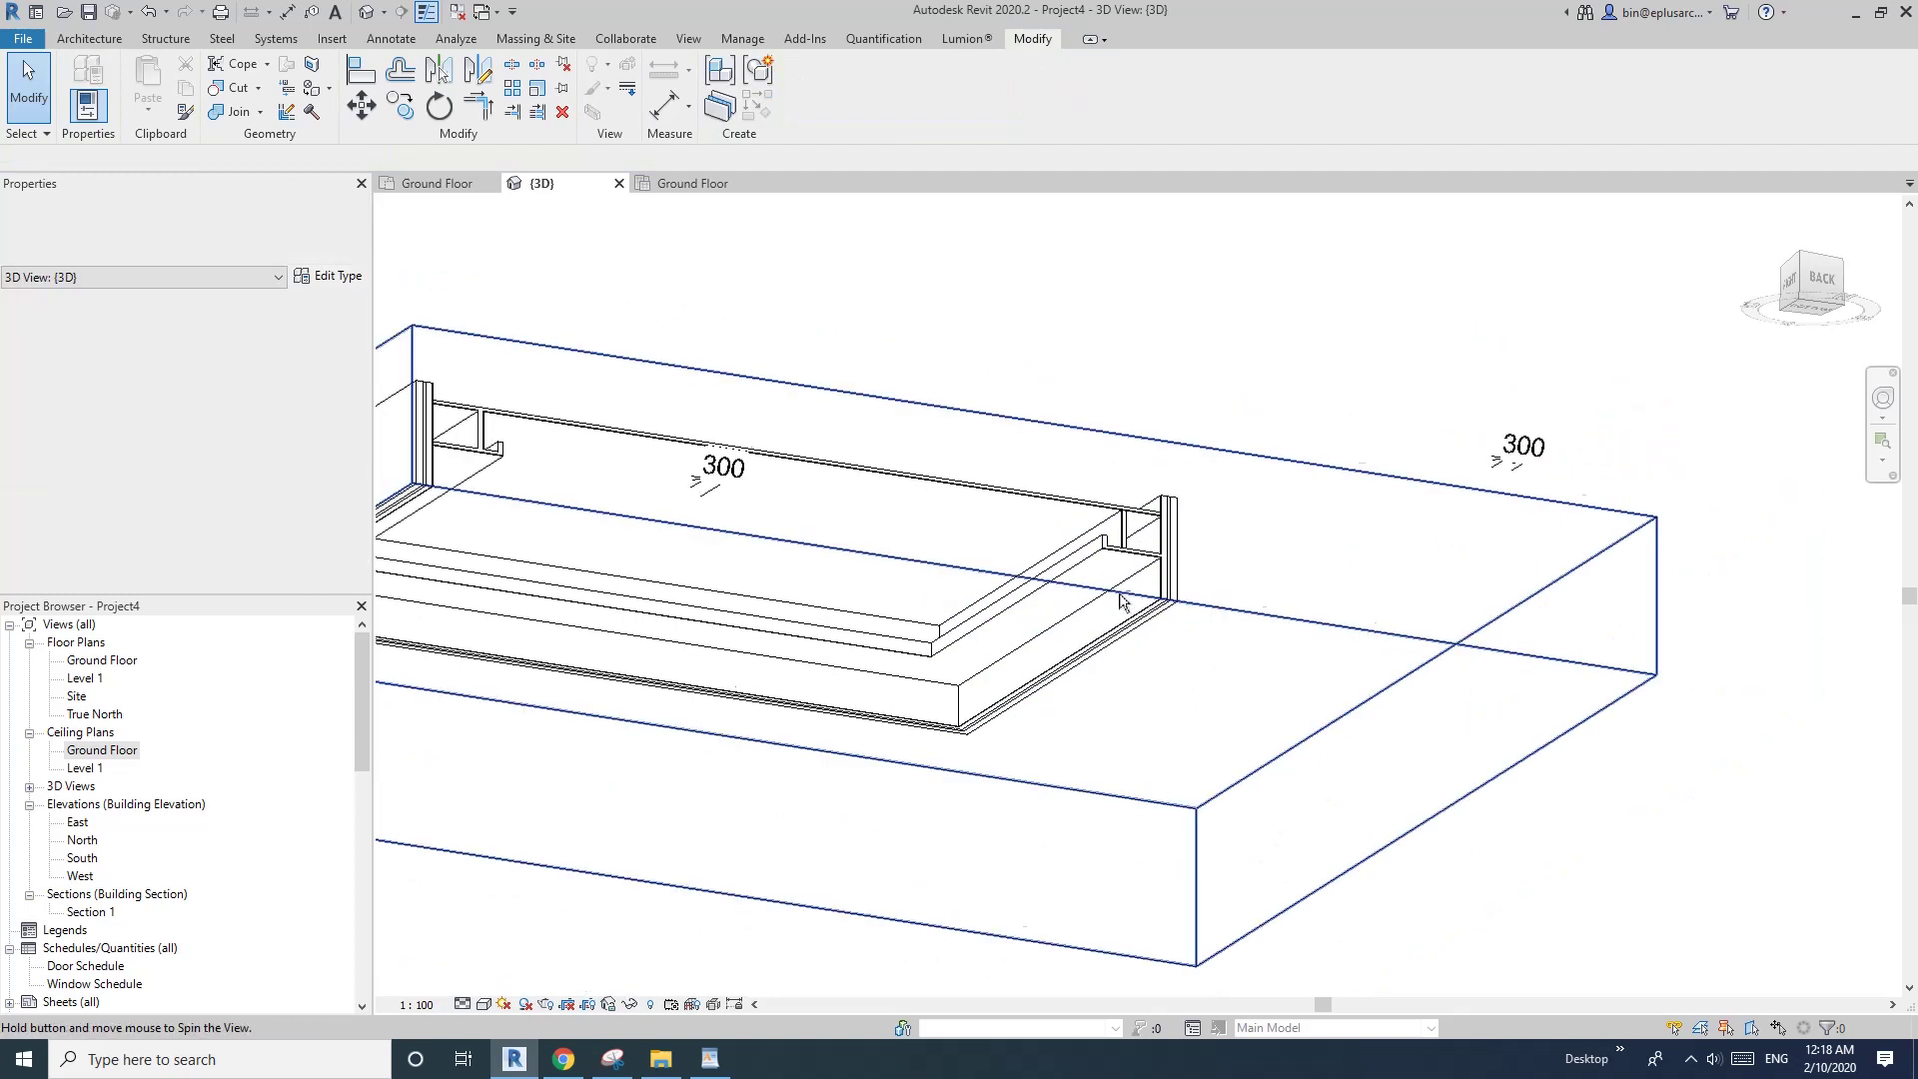
middle_click_drag(1131, 602, 1135, 545, "shift")
scroll(1135, 545, "up", 1)
scroll(1174, 470, "up", 2)
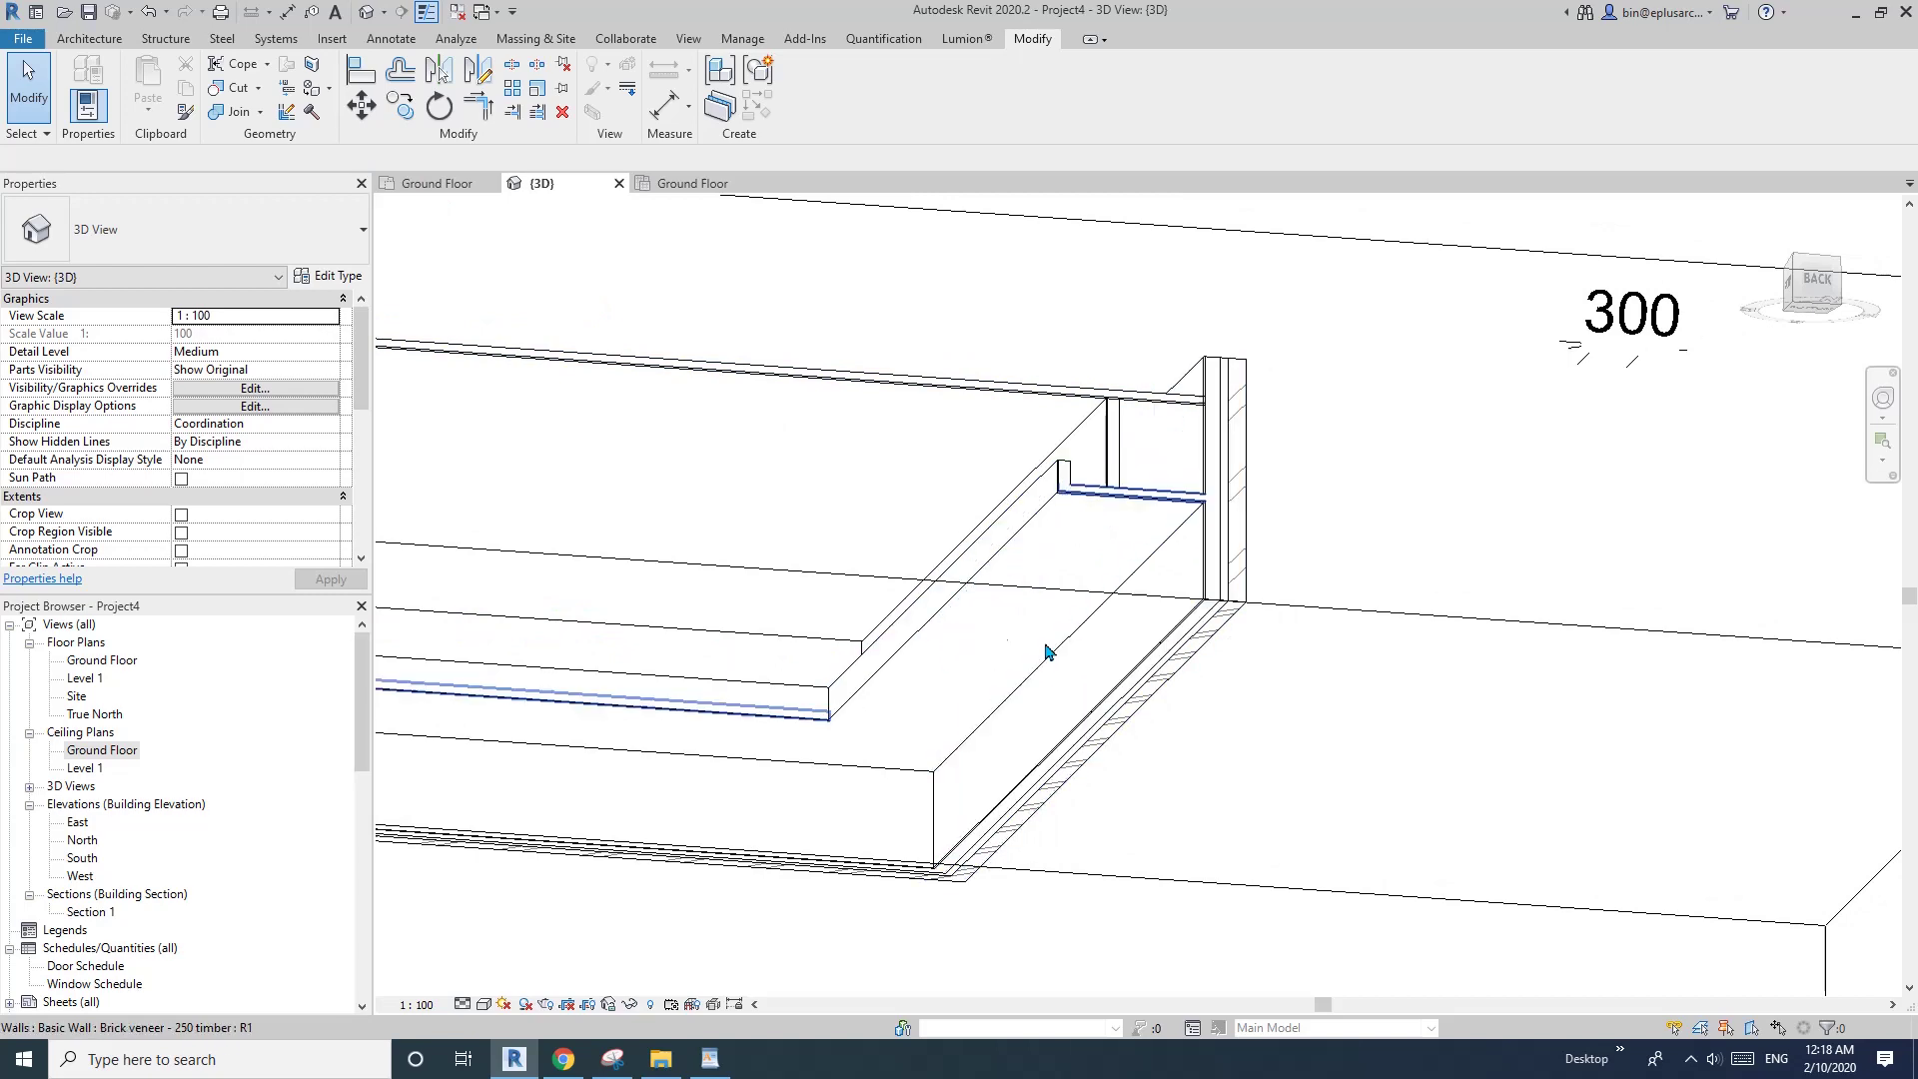
left_click(965, 571)
left_click_drag(965, 570, 929, 702)
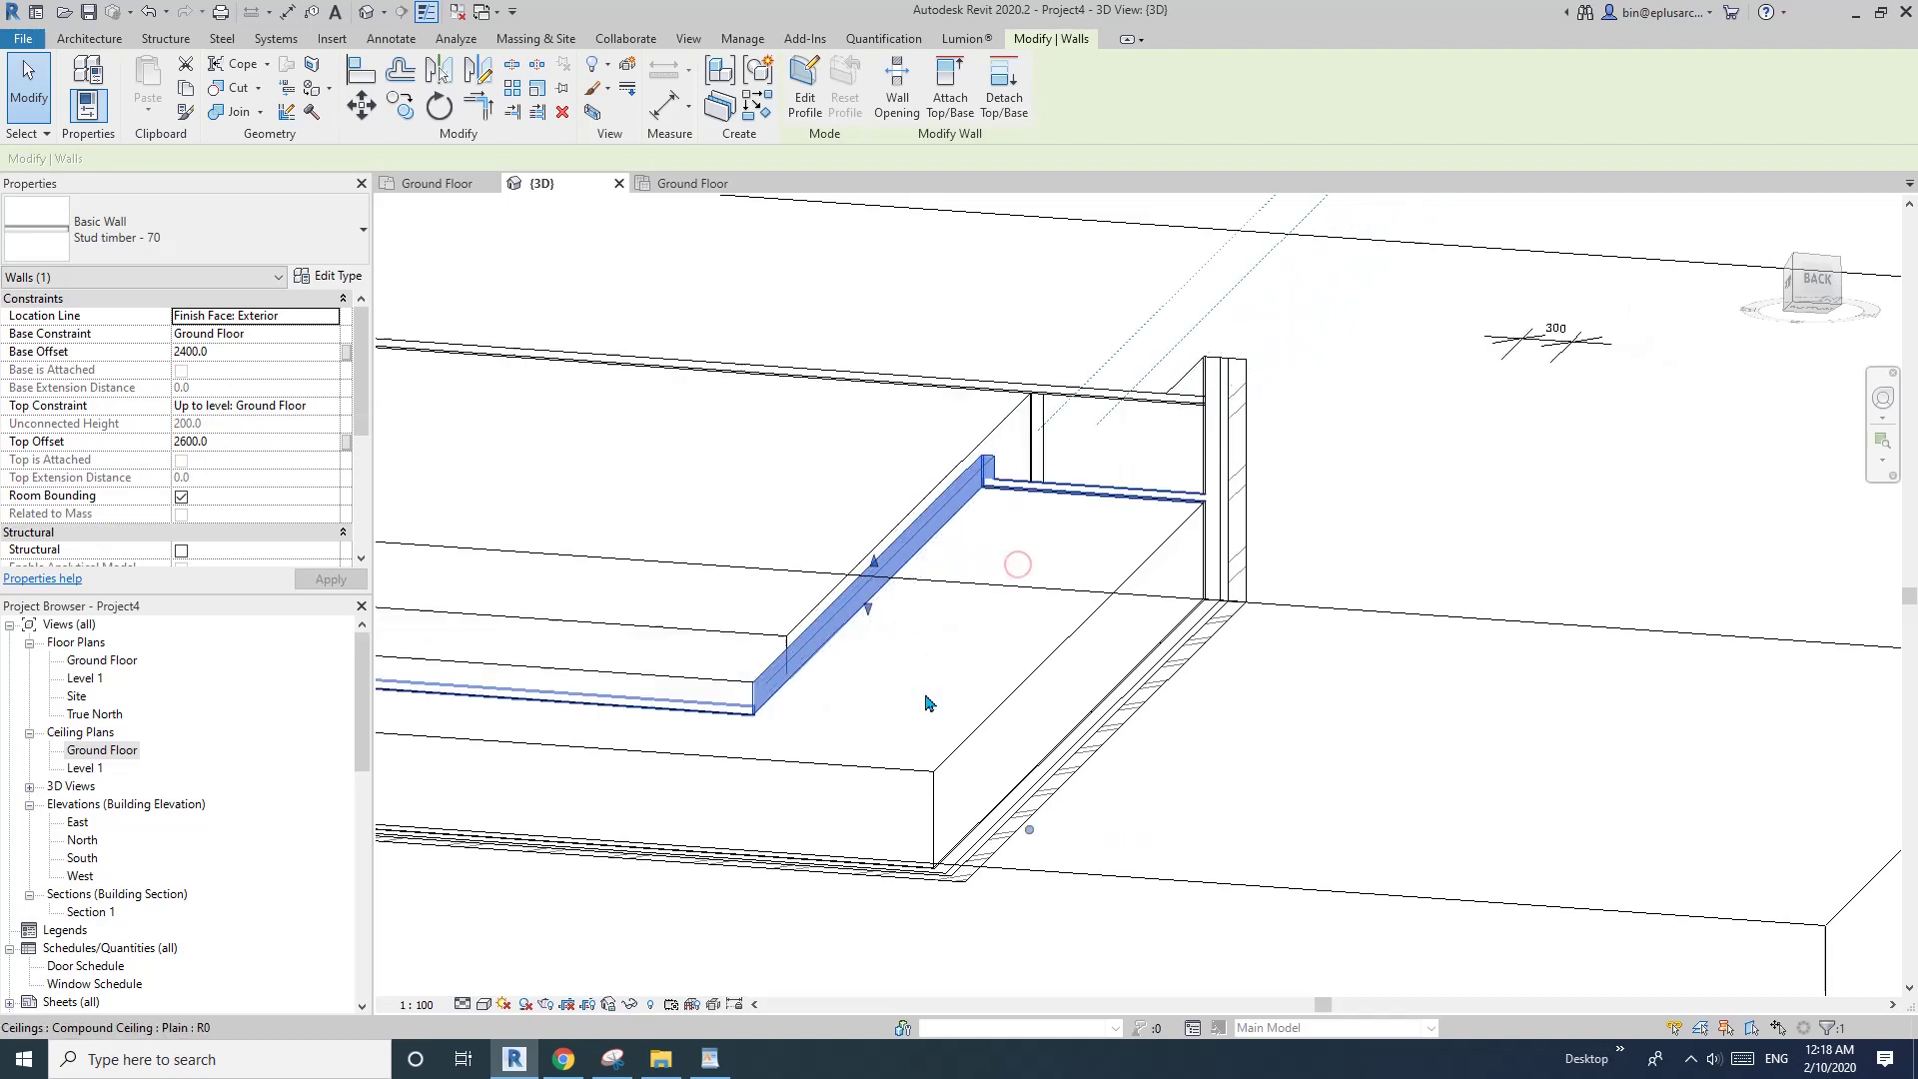
left_click(1071, 574)
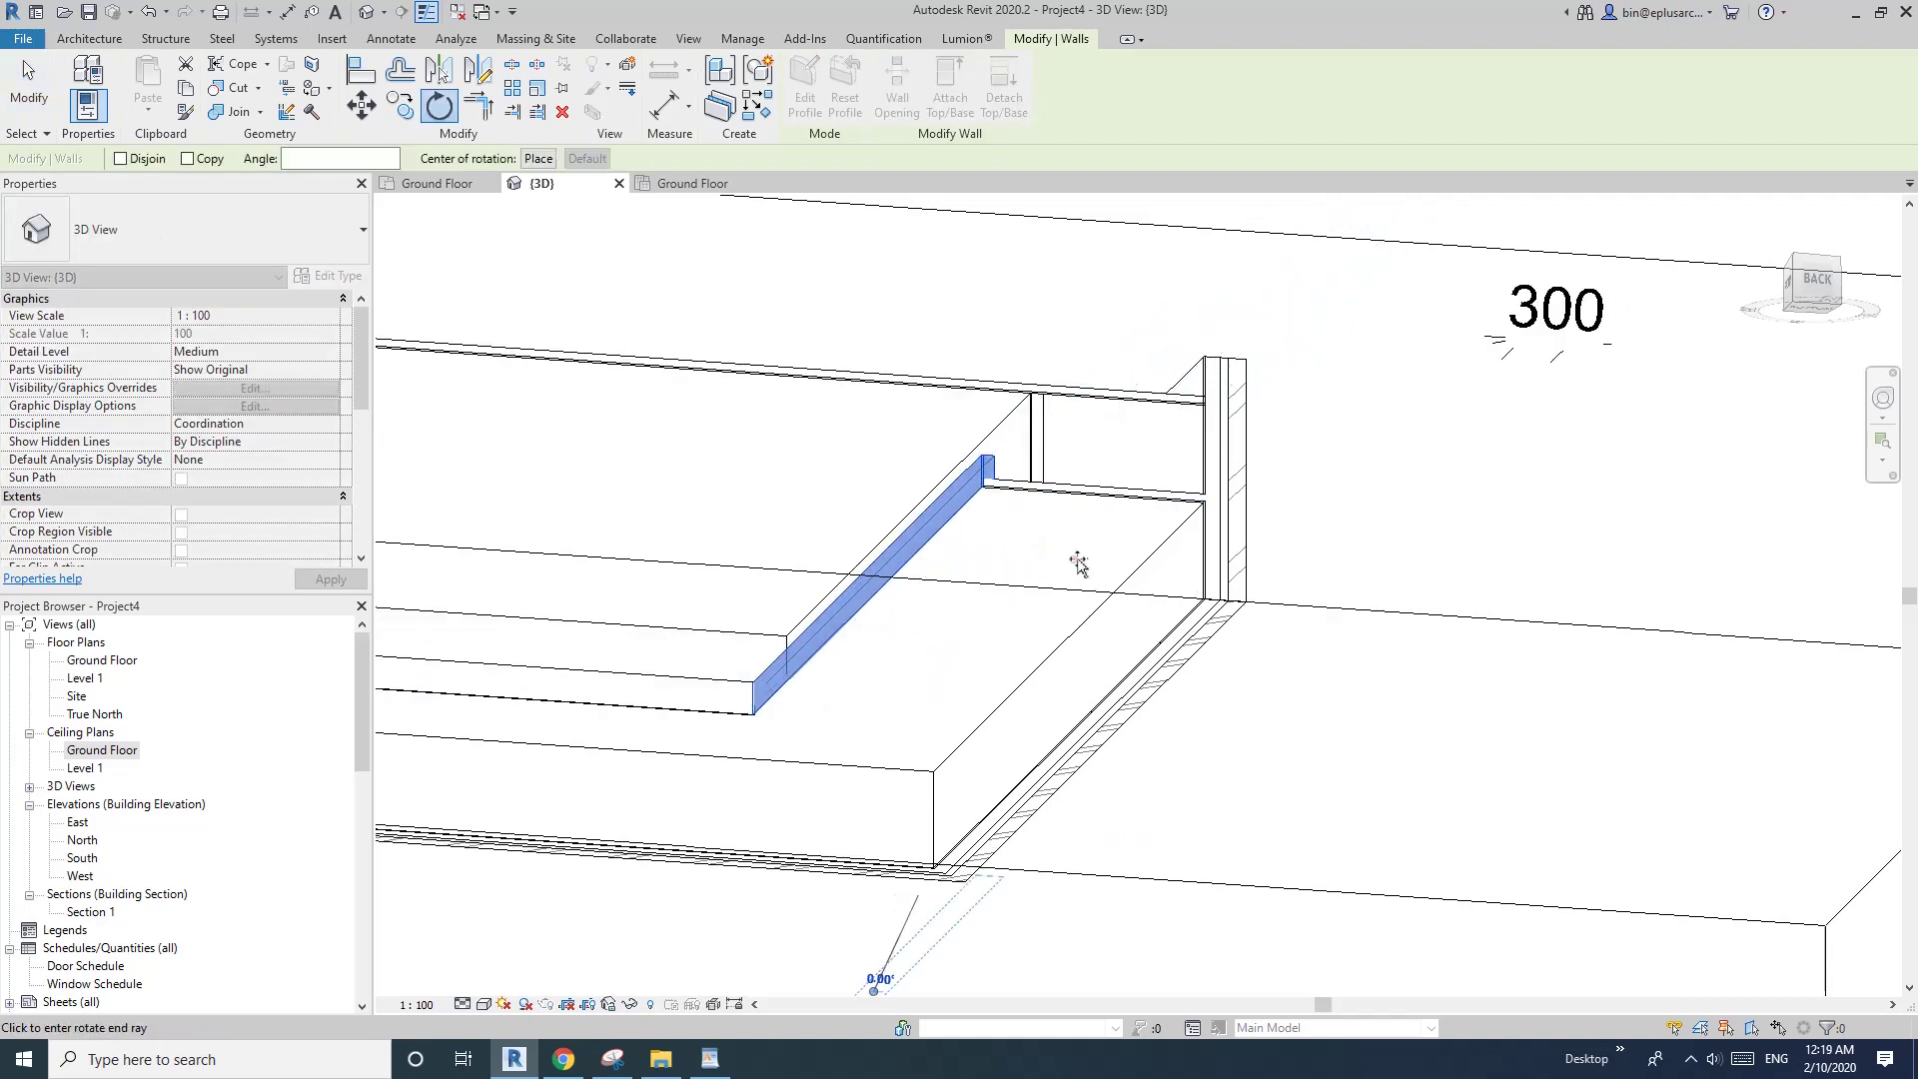
left_click(1171, 583)
key("Escape")
- Move the right-hand upstand slightly back outward and deselect it
mouse_move(948, 502)
left_mouse_down()
mouse_move(852, 493)
mouse_move(962, 507)
left_mouse_up()
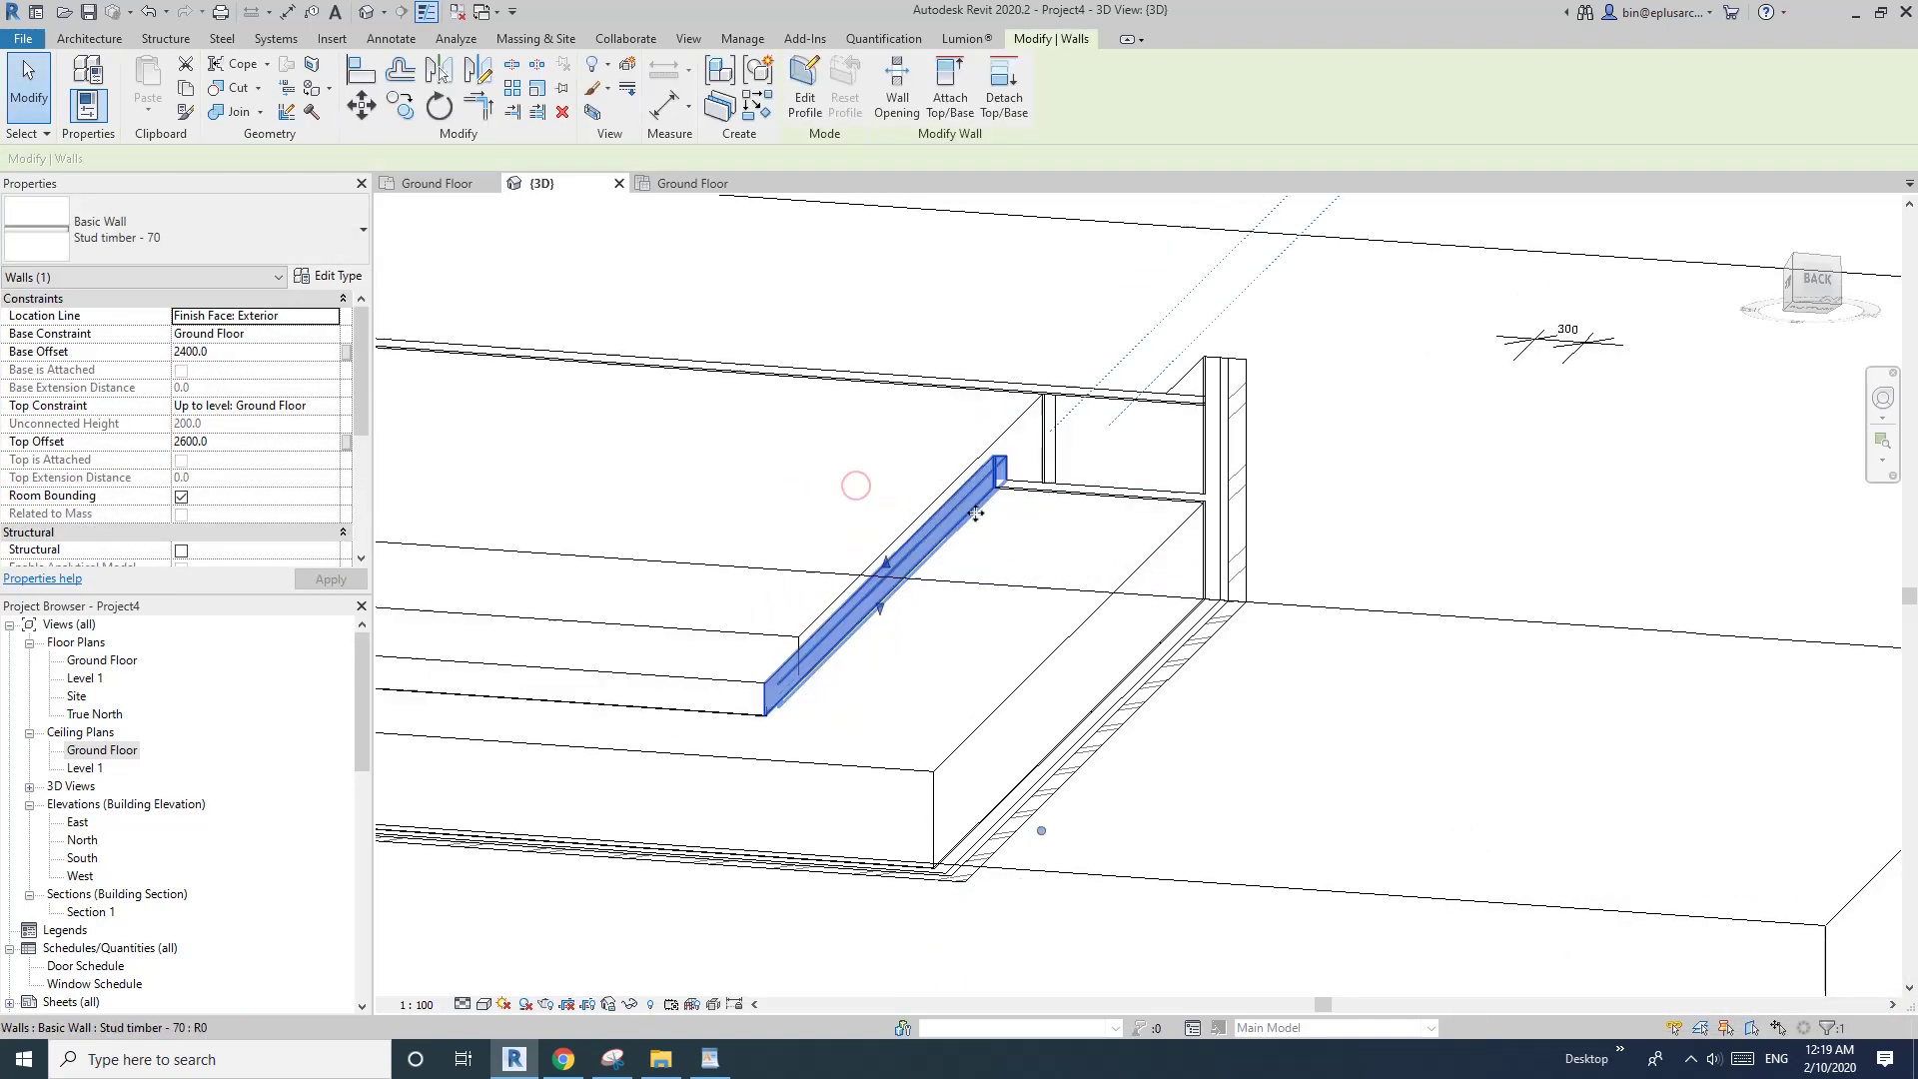
middle_click_drag(1046, 457, 805, 585, "shift")
key("Escape")
- Turn off the 3D view's section box to show both complete rooms
scroll(973, 575, "down", 1)
middle_click_drag(976, 574, 933, 573, "shift")
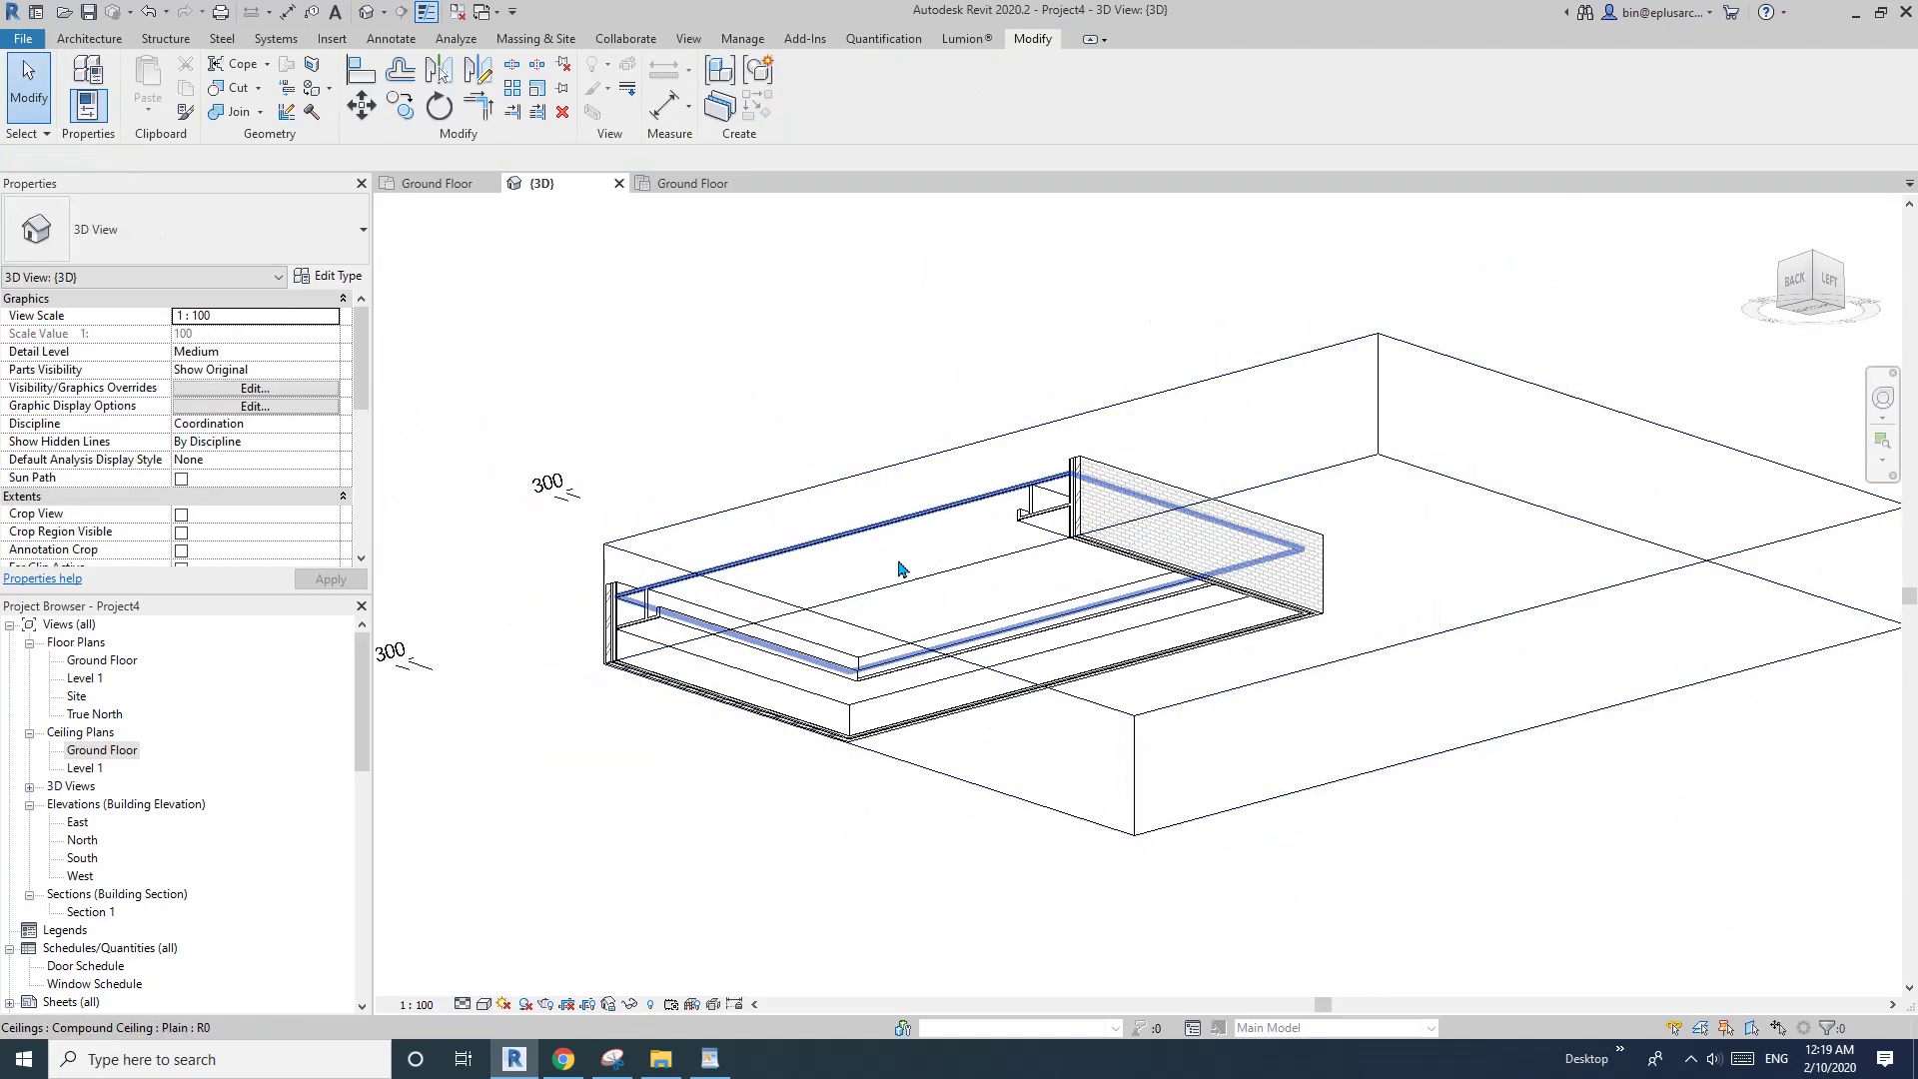
scroll(277, 478, "down", 4)
scroll(277, 480, "down", 2)
scroll(230, 470, "up", 4)
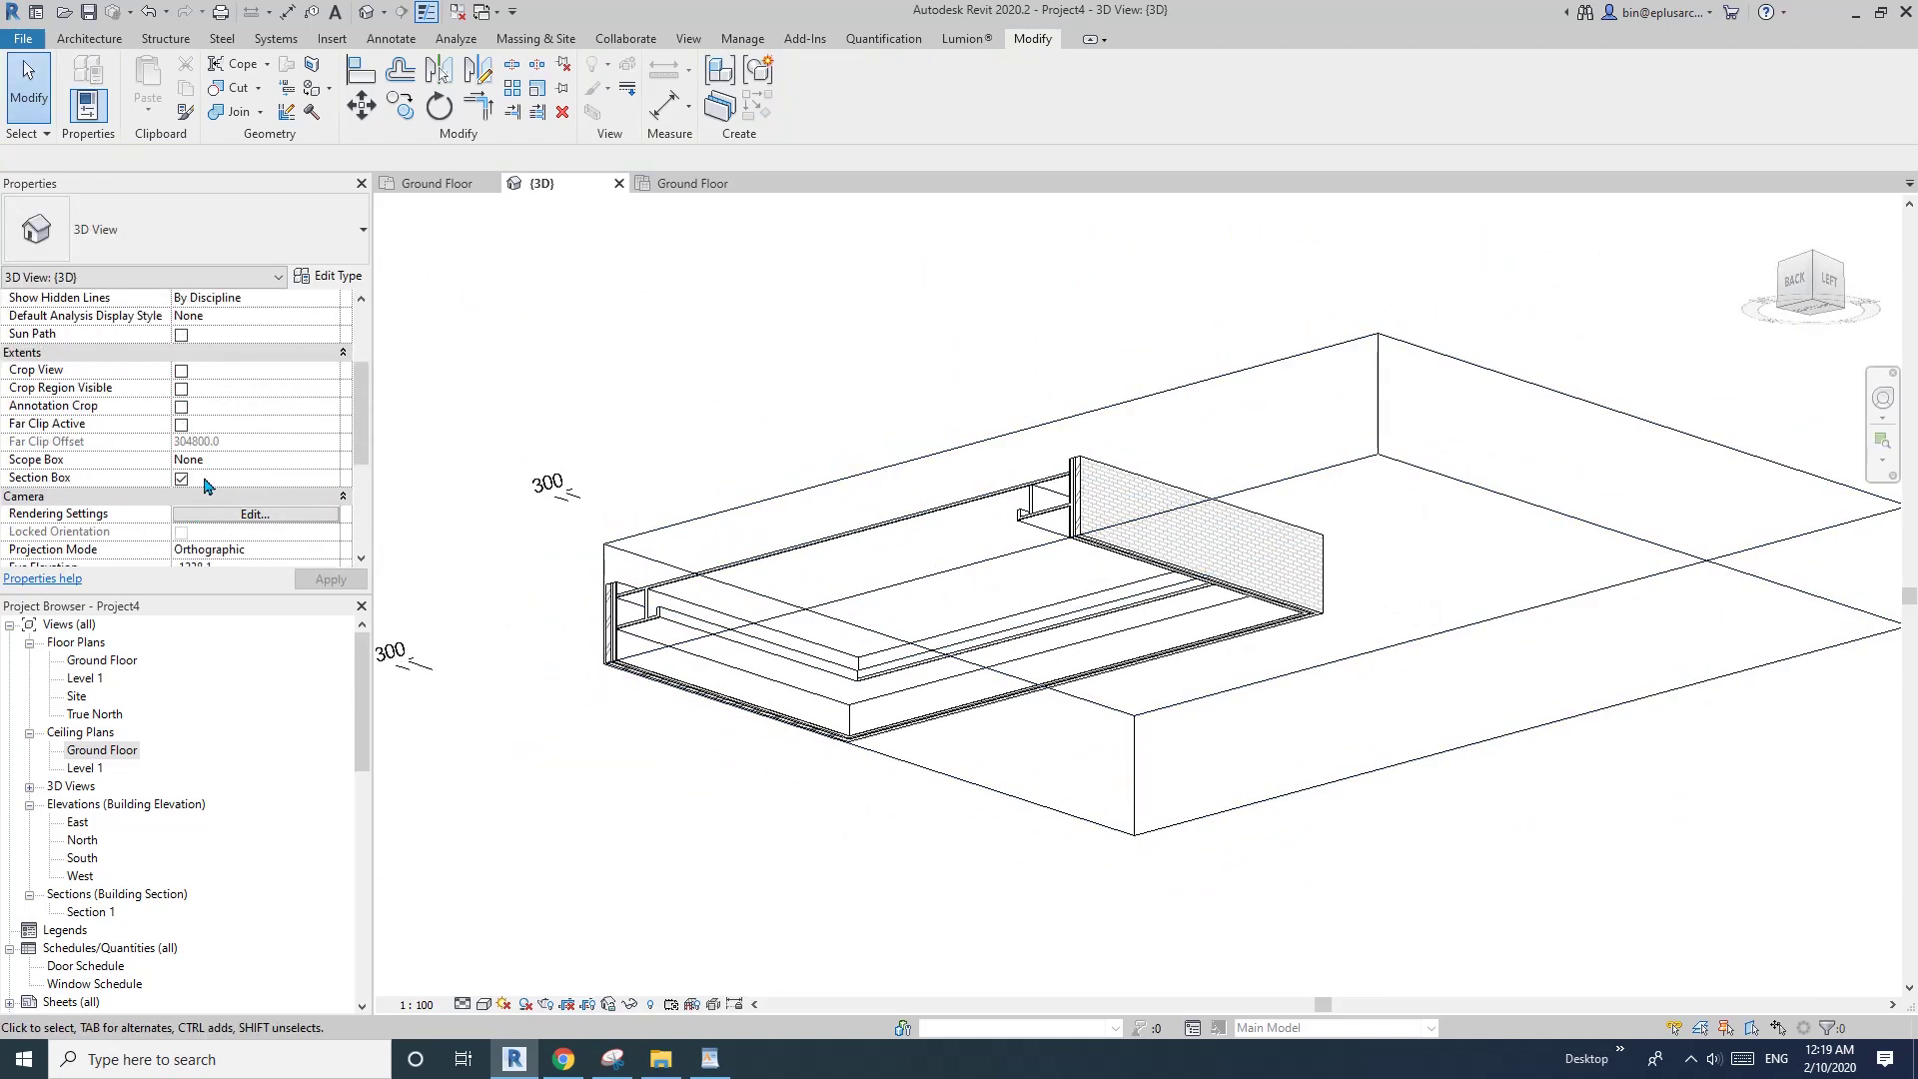
- Inspect the bulkheads of both rooms from below and from several angles, selecting individual ceilings, walls and dimensions
middle_click_drag(878, 479, 1149, 387, "shift")
left_click(873, 544)
left_click(1126, 385)
middle_click_drag(1009, 484, 1050, 533, "shift")
left_click(953, 567)
left_click(1050, 534)
scroll(1050, 545, "down", 3)
left_click(1057, 520)
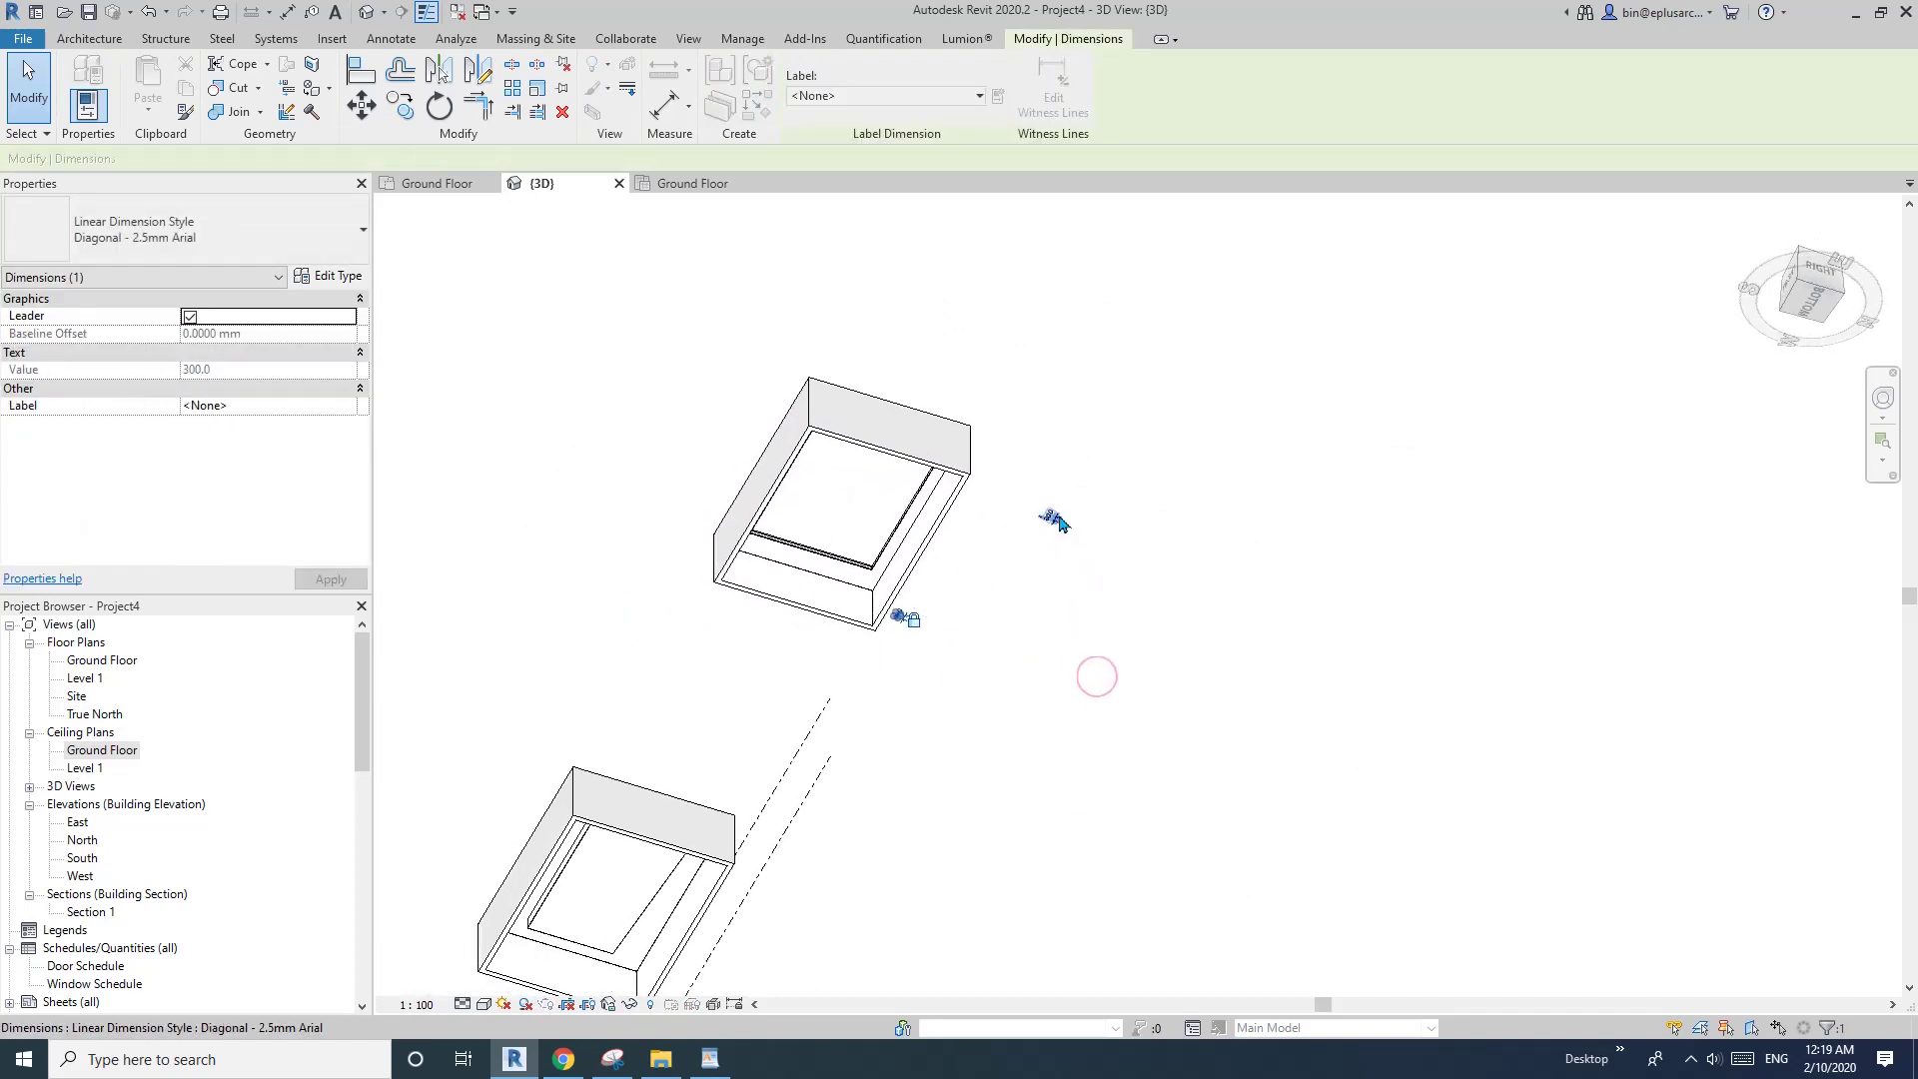
left_click(993, 574)
middle_click_drag(985, 573, 1075, 708, "shift")
left_click(1256, 764)
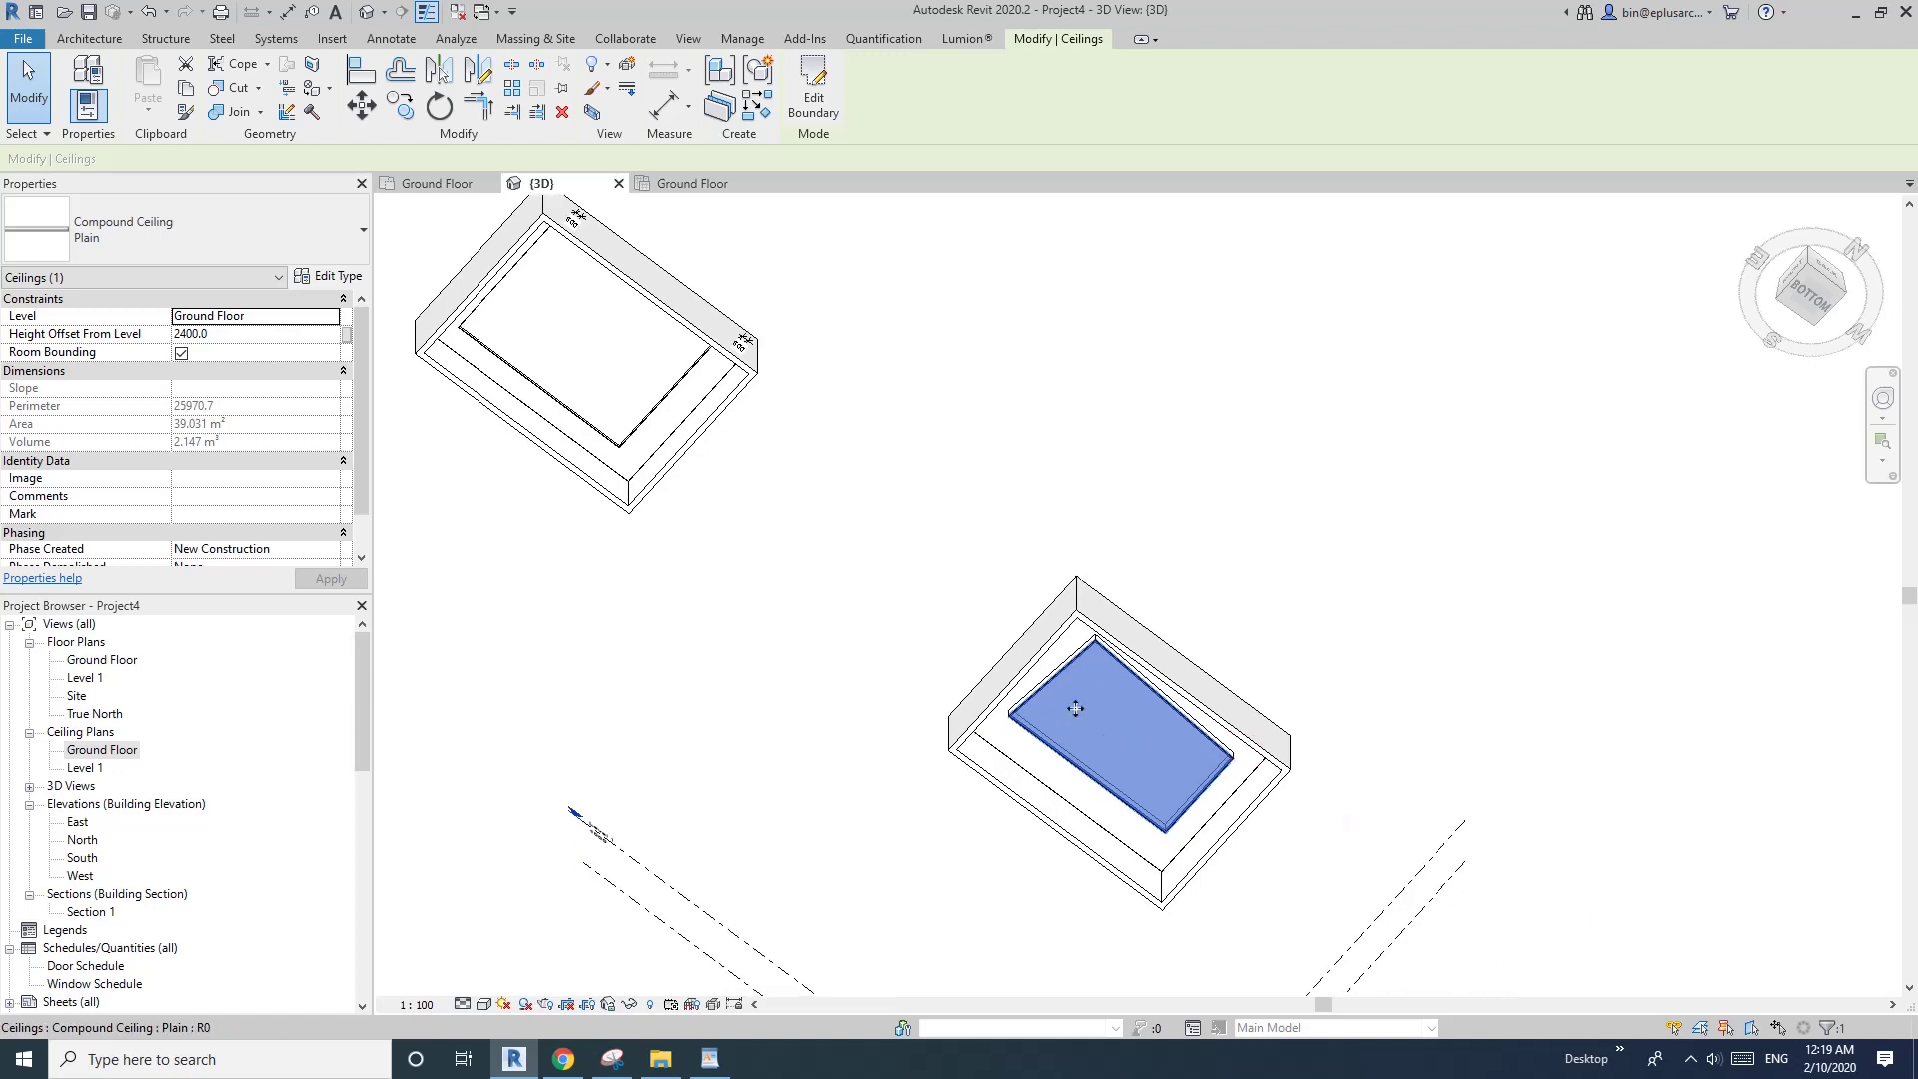
left_click(700, 319)
middle_click_drag(736, 305, 789, 343)
middle_click_drag(790, 343, 766, 229, "shift")
key("Escape")
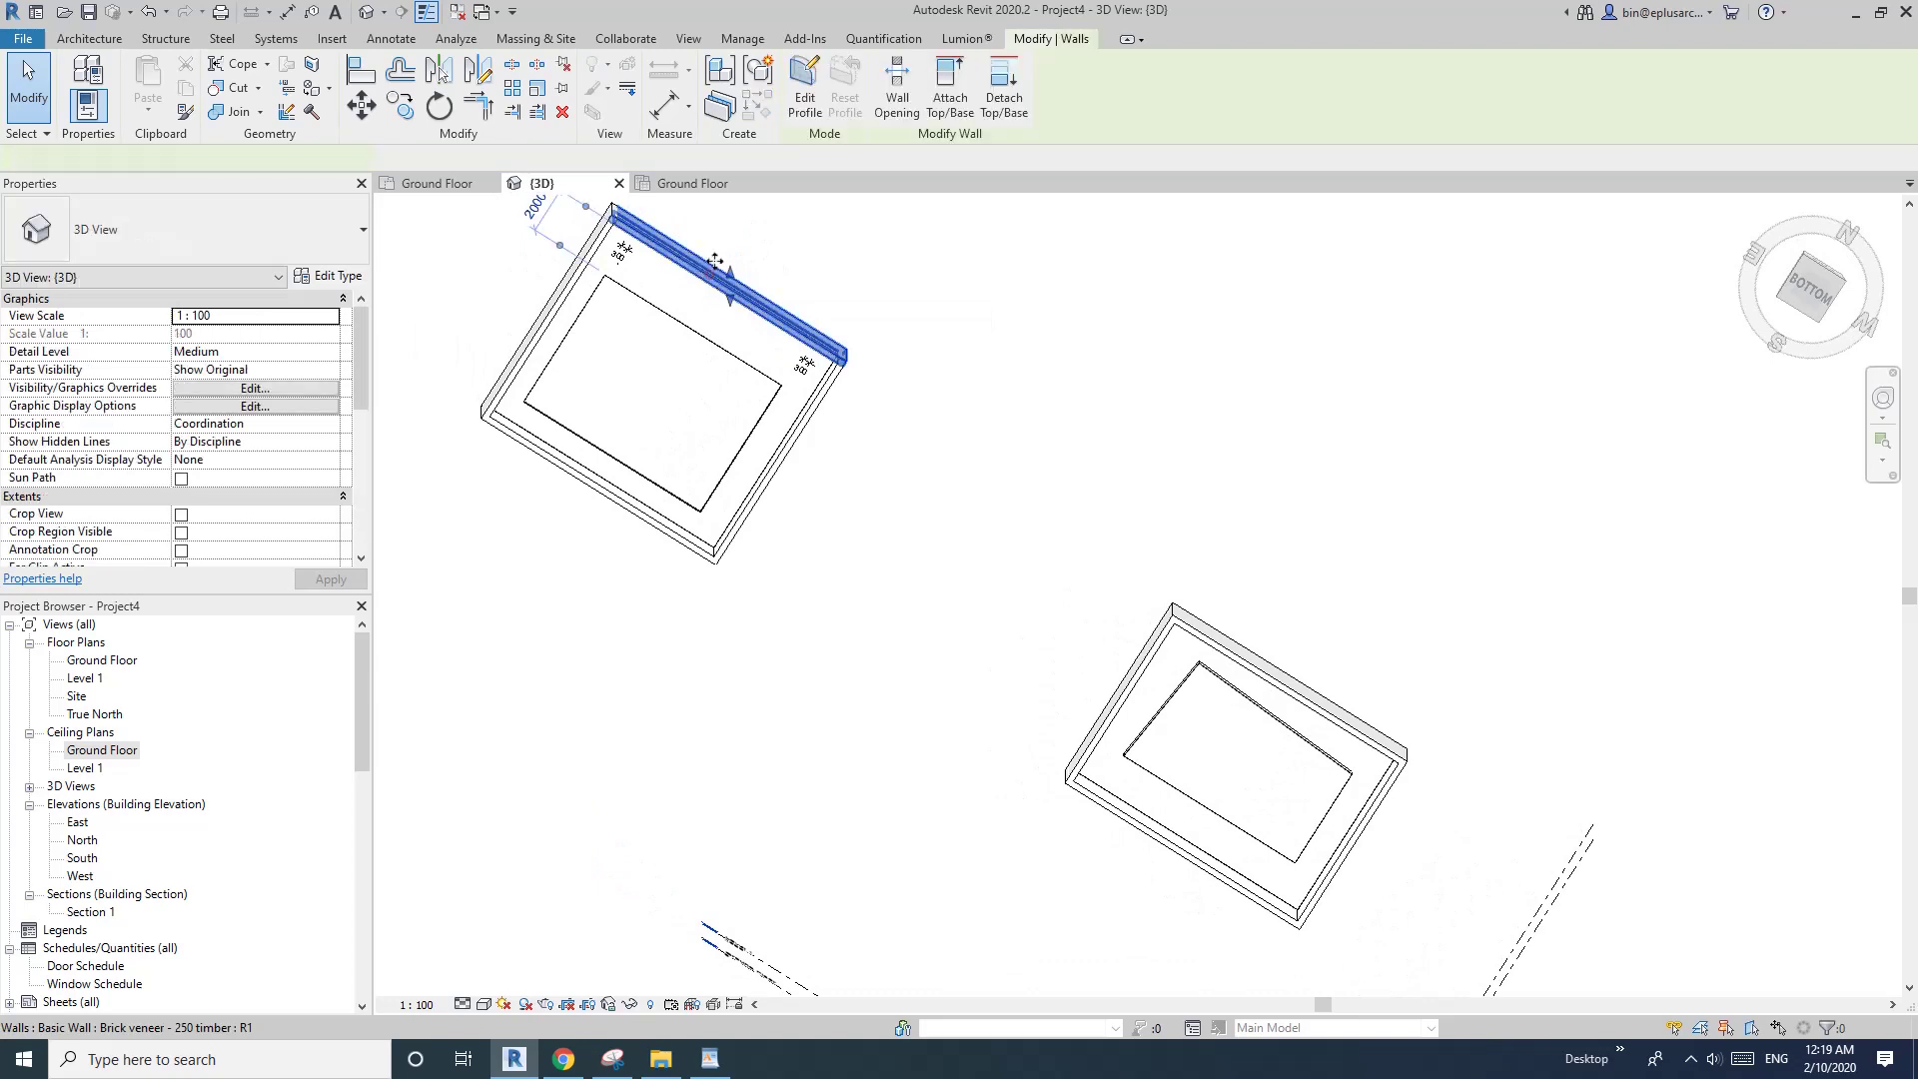
left_click(715, 272)
middle_click_drag(715, 290, 795, 611, "shift")
key("Escape")
middle_click_drag(877, 496, 966, 582, "shift")
scroll(935, 550, "up", 1)
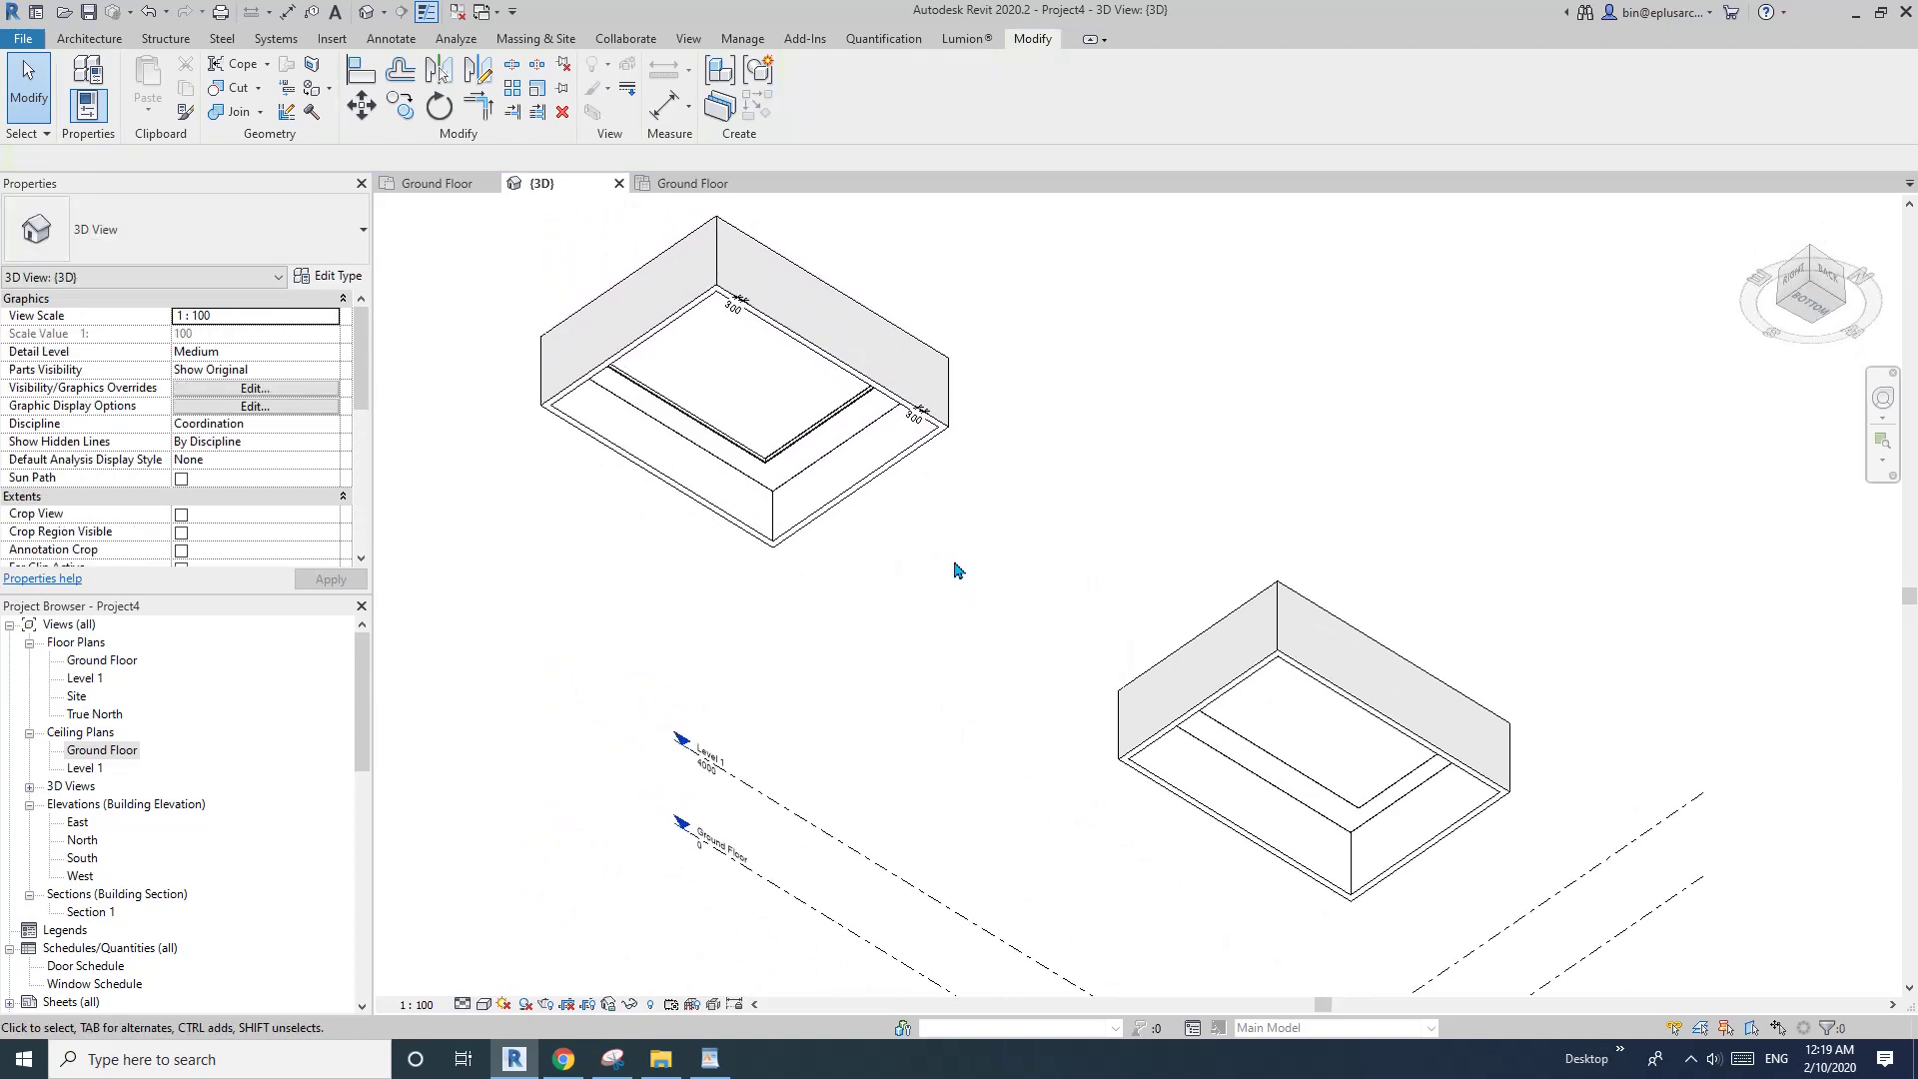